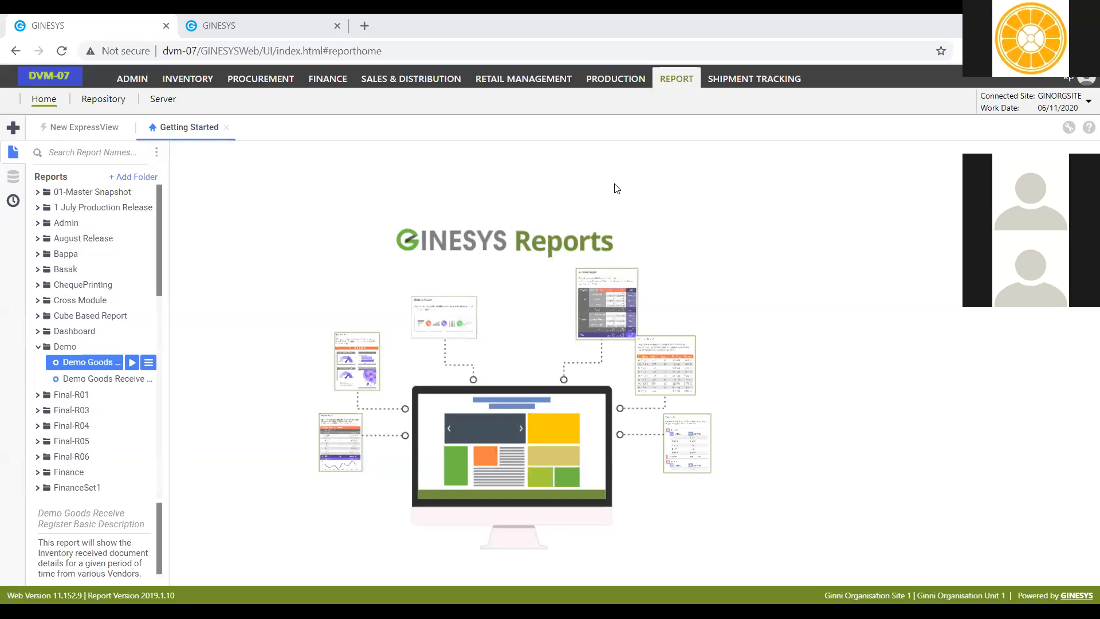
# Step: Run the Demo Goods Receive Register Basic report from the Demo folder with its default parameters and filters, and highlight its Source Site line
pyautogui.moveTo(148, 345)
pyautogui.click(131, 363)
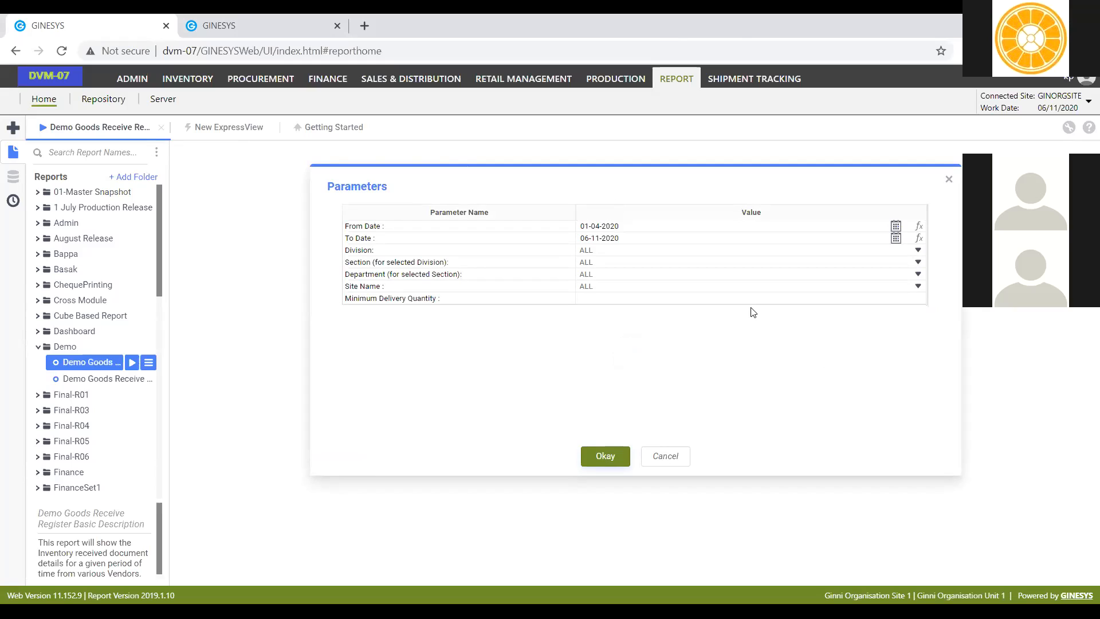
pyautogui.click(606, 456)
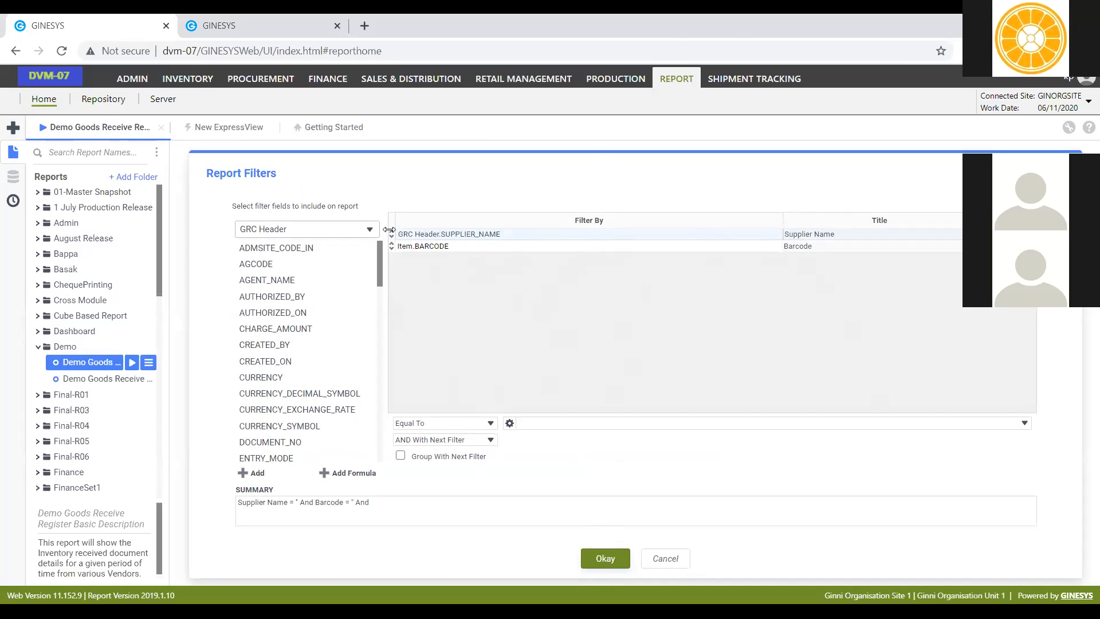
pyautogui.click(604, 558)
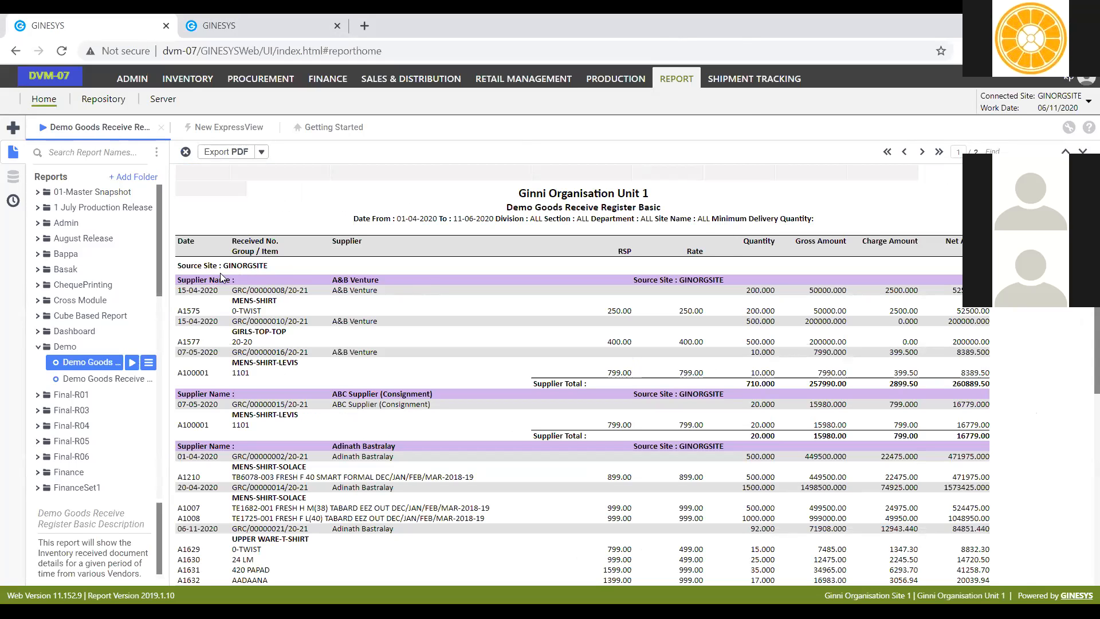
pyautogui.moveTo(274, 267); pyautogui.dragTo(178, 266)
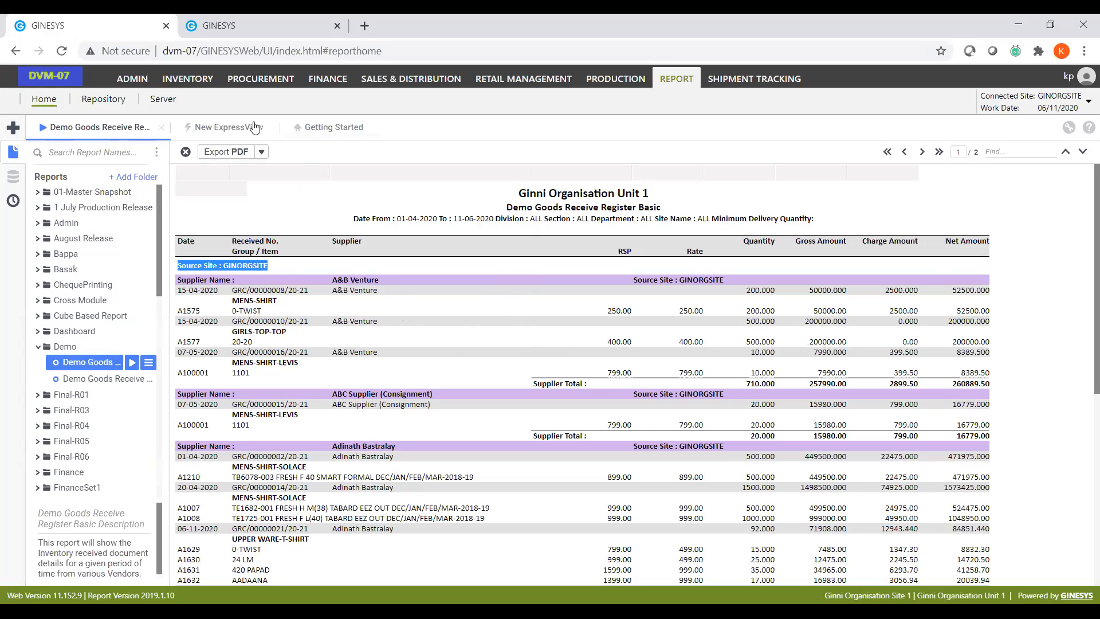
# Step: Switch to the new ExpressView and list only the main subfolders of the 04-Procurement field folder
pyautogui.click(227, 125)
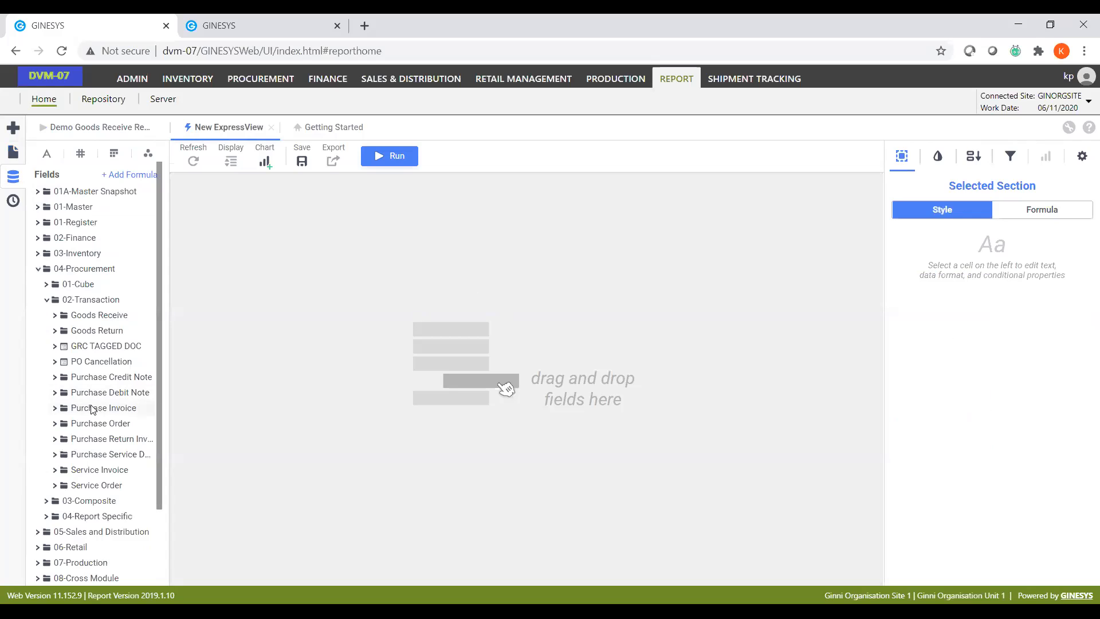
pyautogui.click(39, 269)
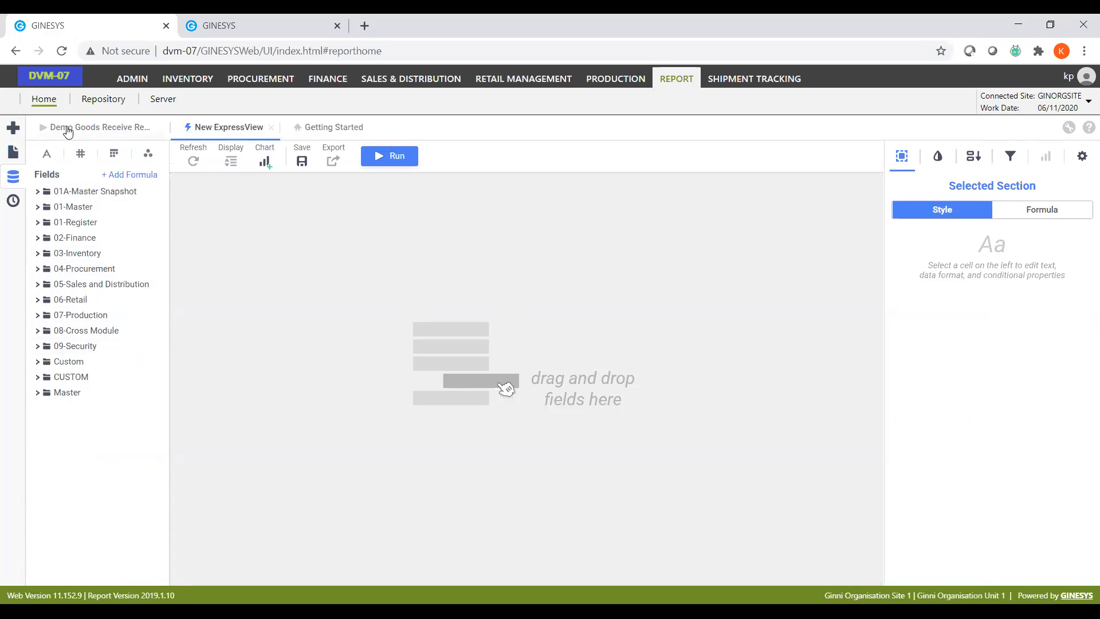
pyautogui.click(78, 274)
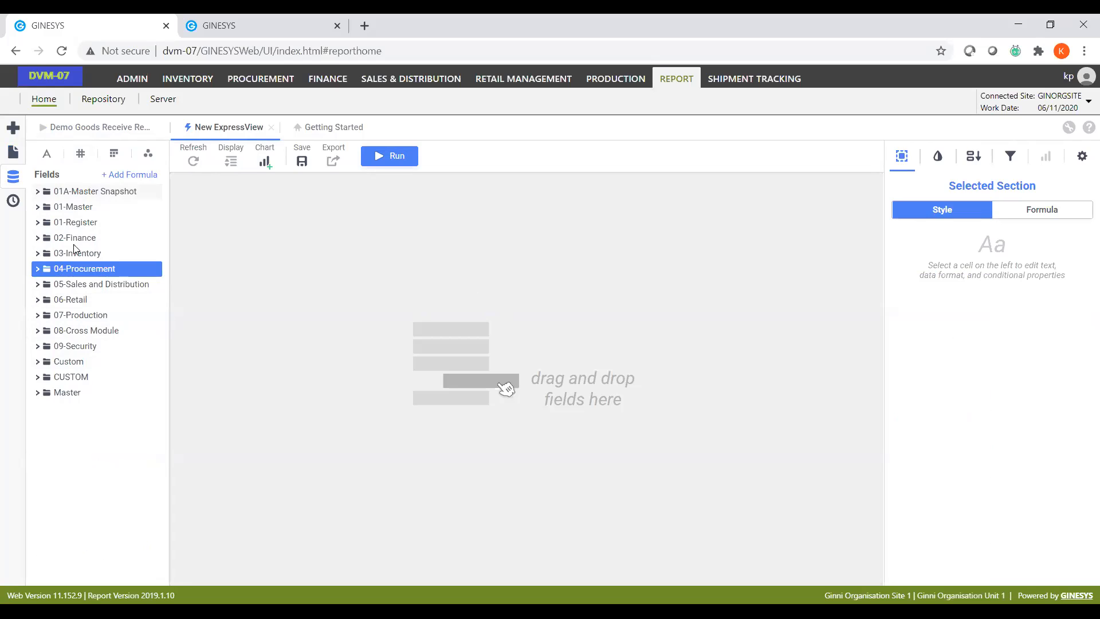
pyautogui.click(37, 268)
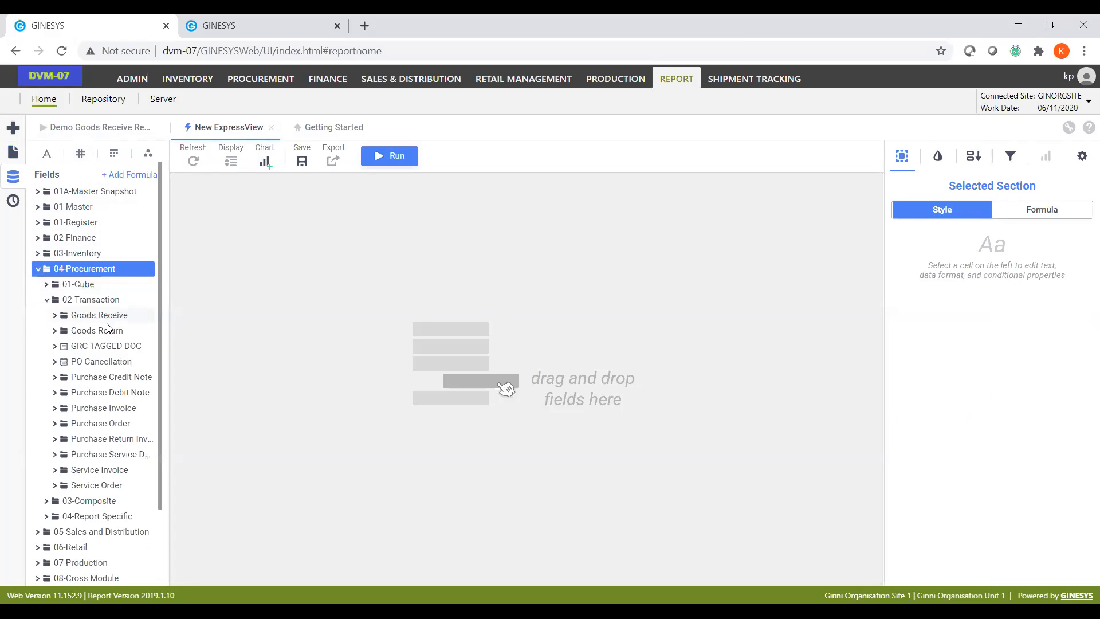
pyautogui.click(47, 299)
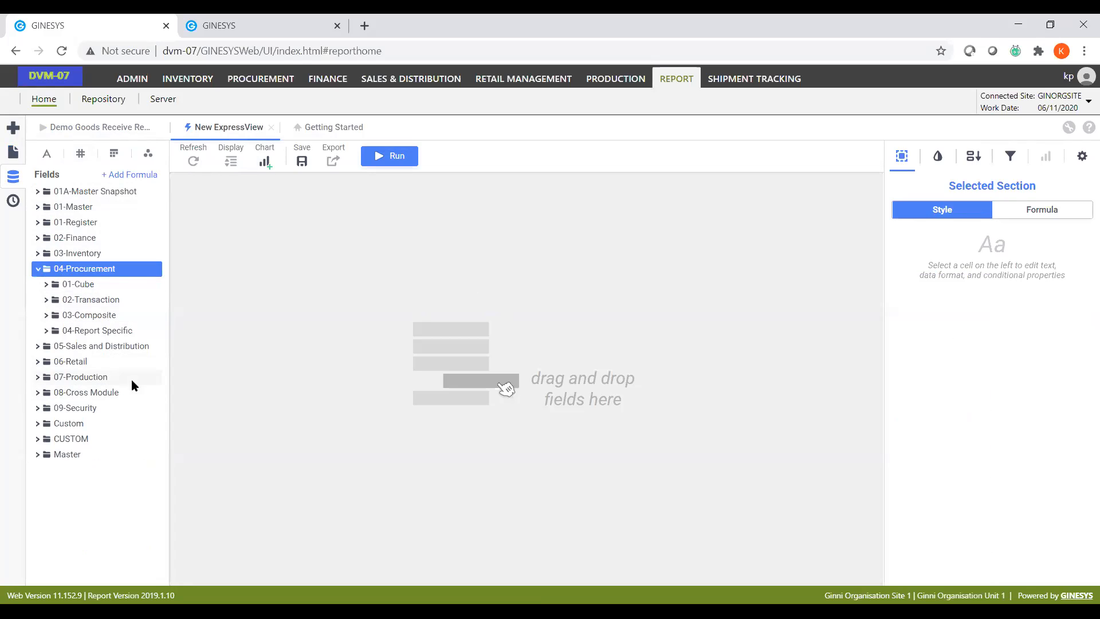
# Step: Widen the field list and examine the analysis views in the 01-Cube folder under 04-Procurement, then collapse the folder
pyautogui.click(91, 286)
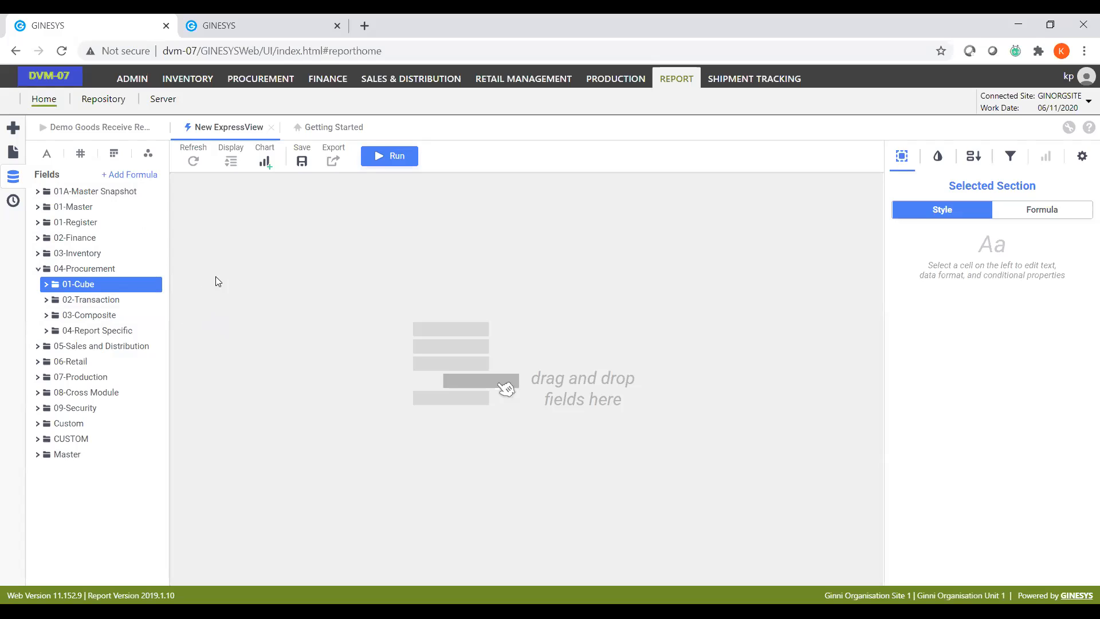
pyautogui.click(56, 284)
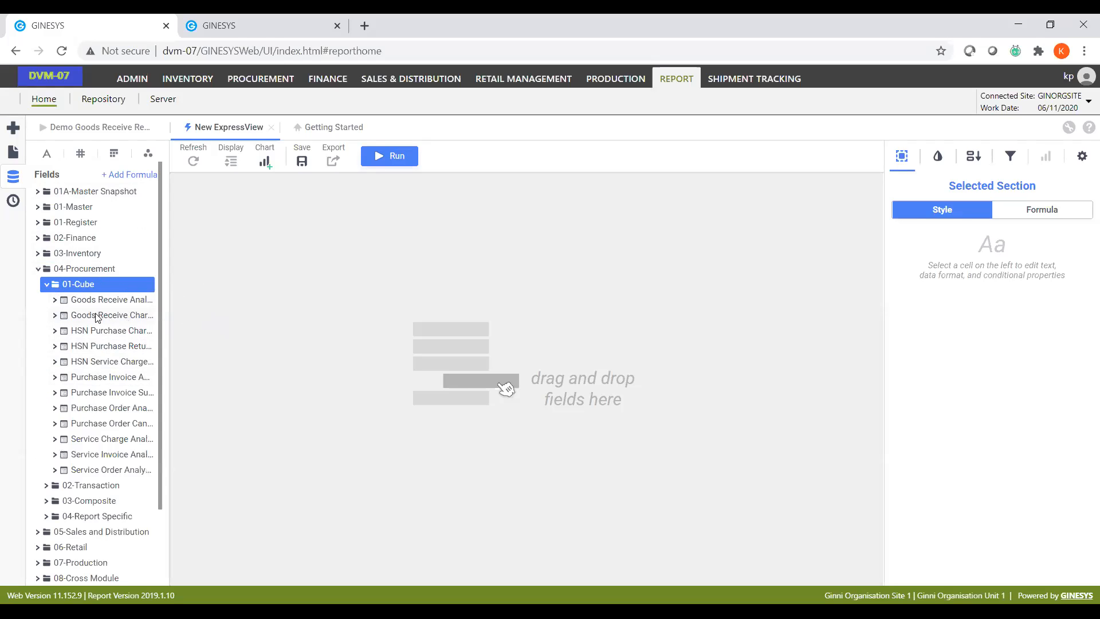
pyautogui.moveTo(172, 356); pyautogui.dragTo(264, 351)
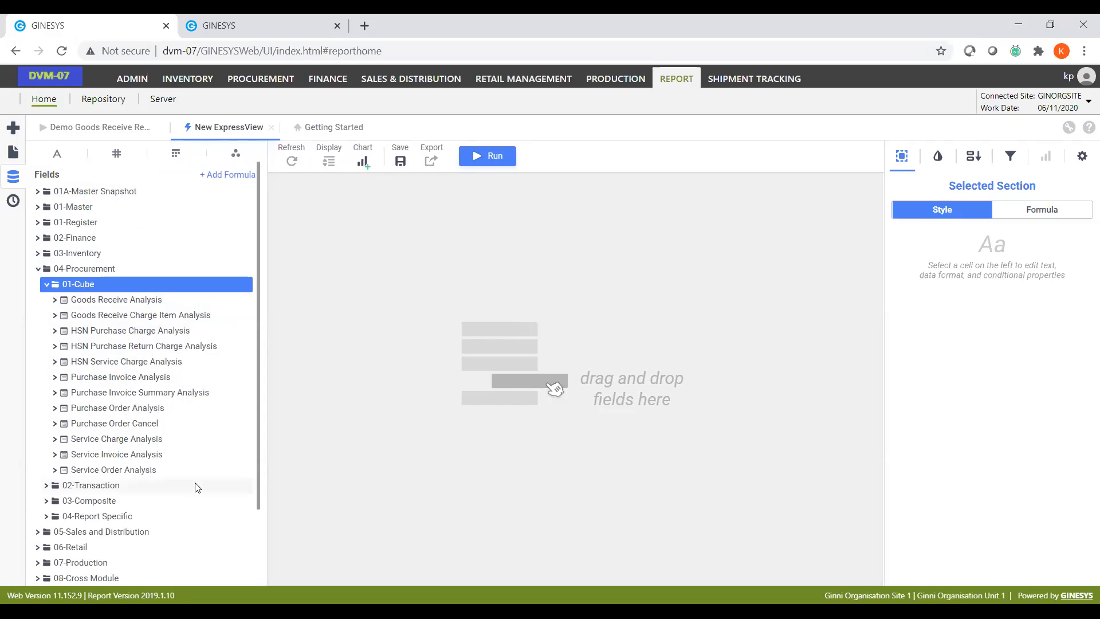
pyautogui.click(229, 300)
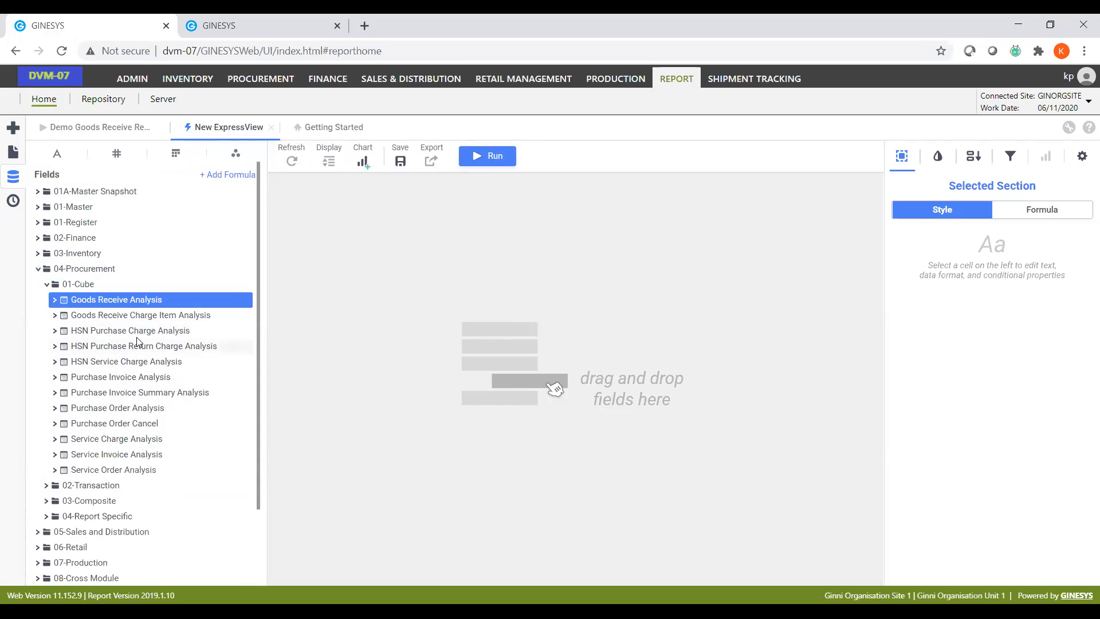
pyautogui.click(181, 377)
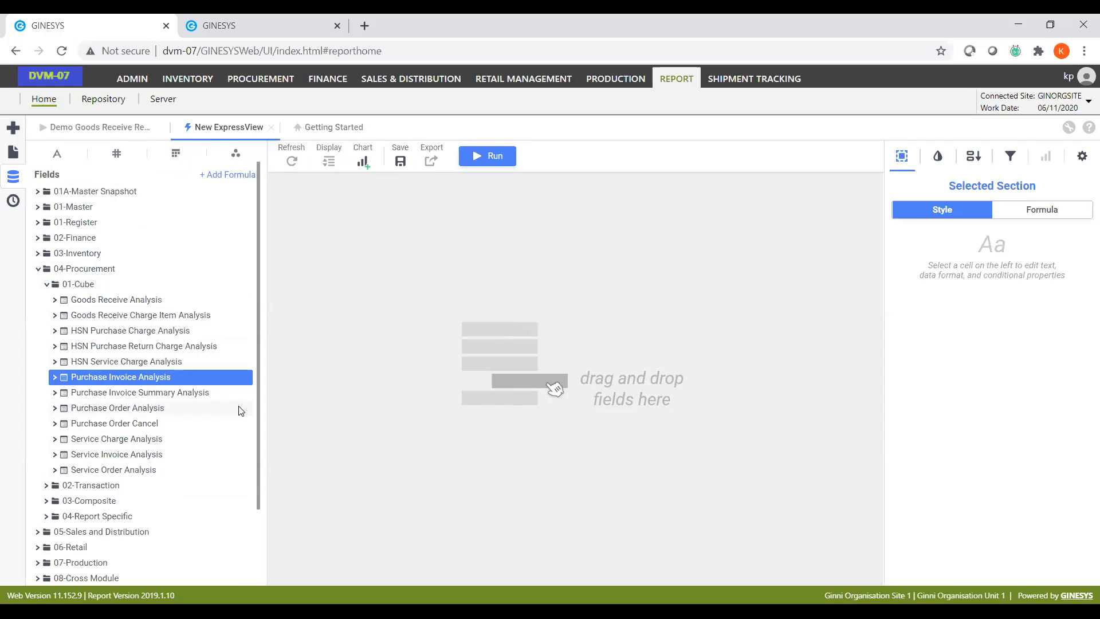
pyautogui.click(46, 284)
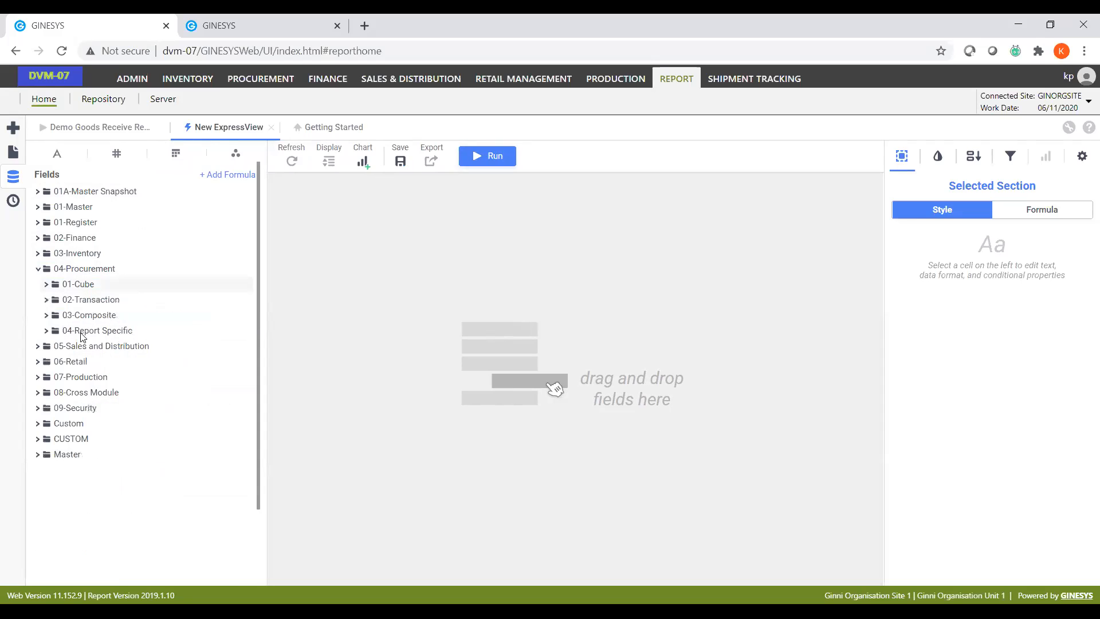
# Step: Examine the Goods Receive views, including GRC Header, in the 02-Transaction folder under 04-Procurement, then collapse the folder
pyautogui.click(46, 299)
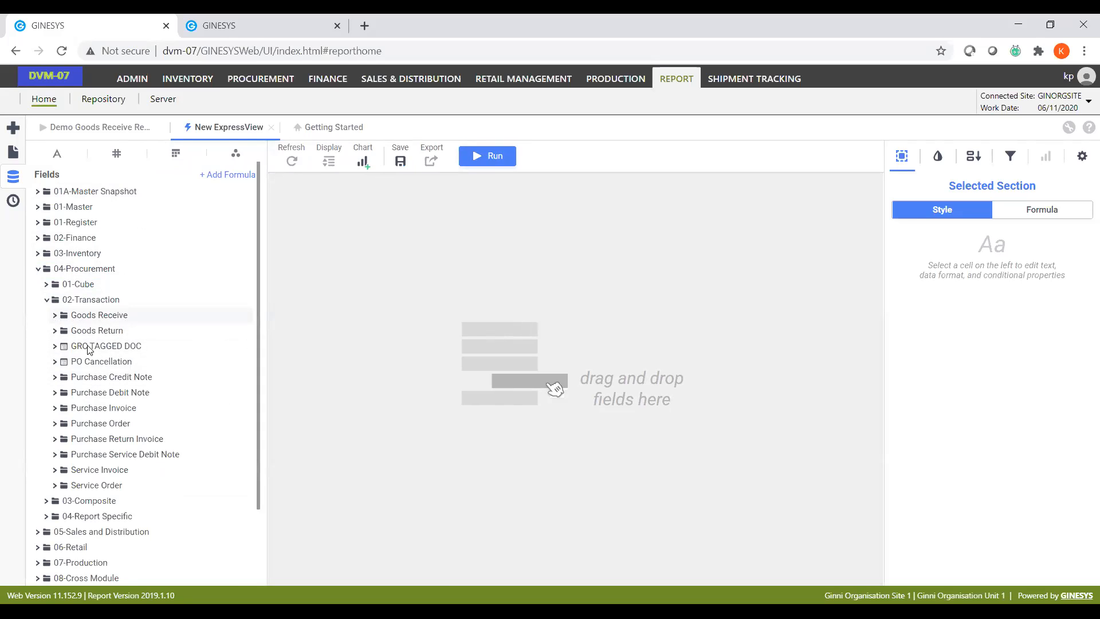
pyautogui.click(94, 315)
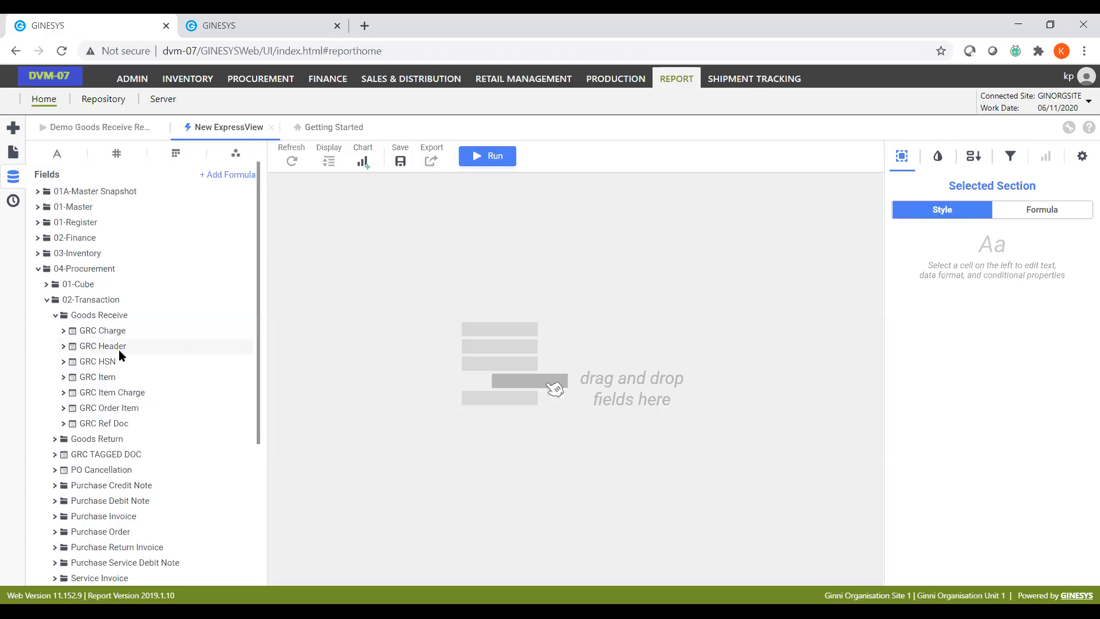
pyautogui.click(119, 347)
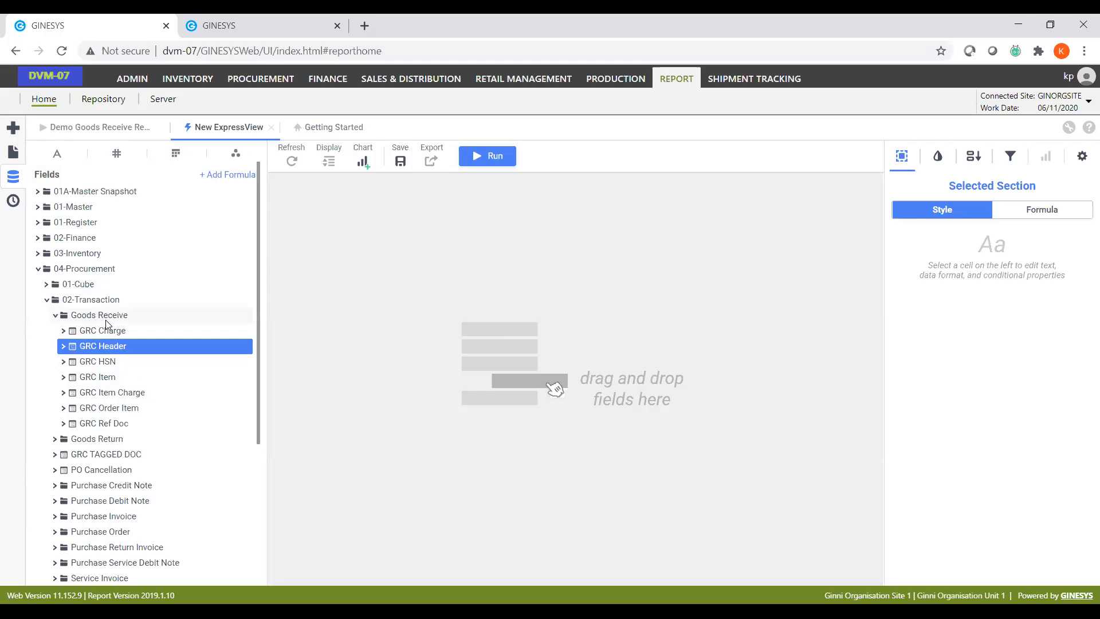
pyautogui.click(57, 316)
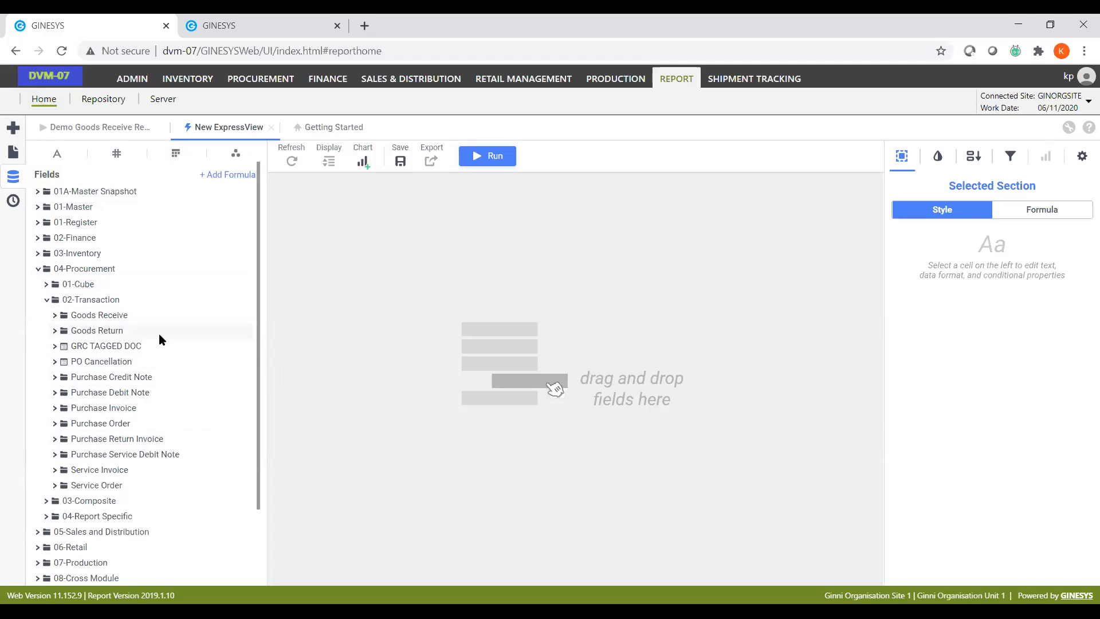
pyautogui.click(47, 301)
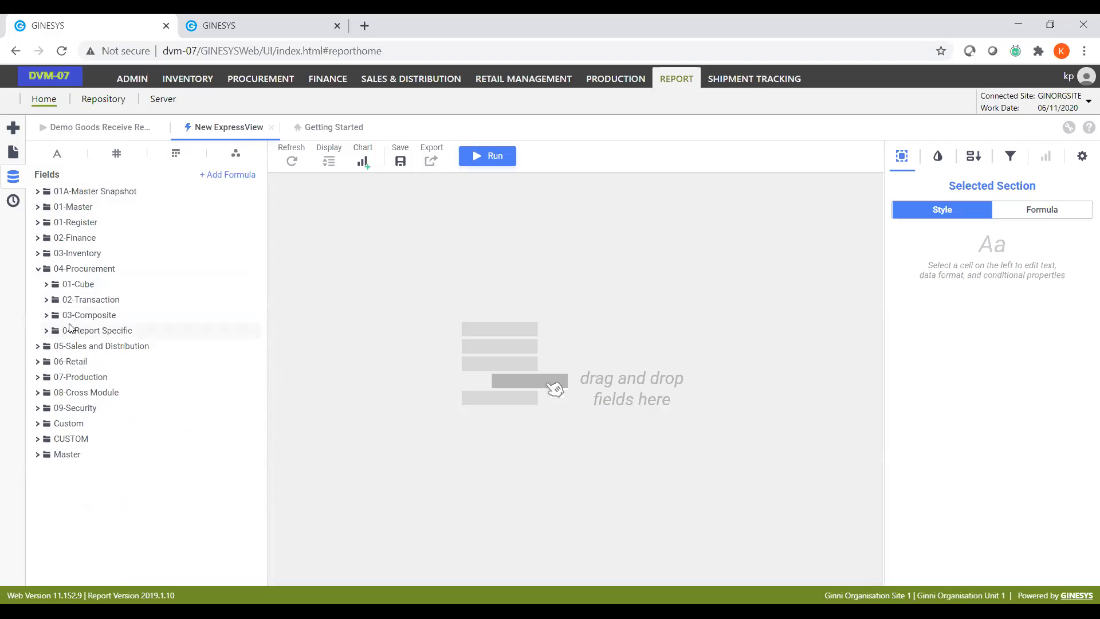
# Step: Examine the views in the 03-Composite and 04-Report Specific folders, including the GRC Charge Summary description, and collapse both folders
pyautogui.click(47, 316)
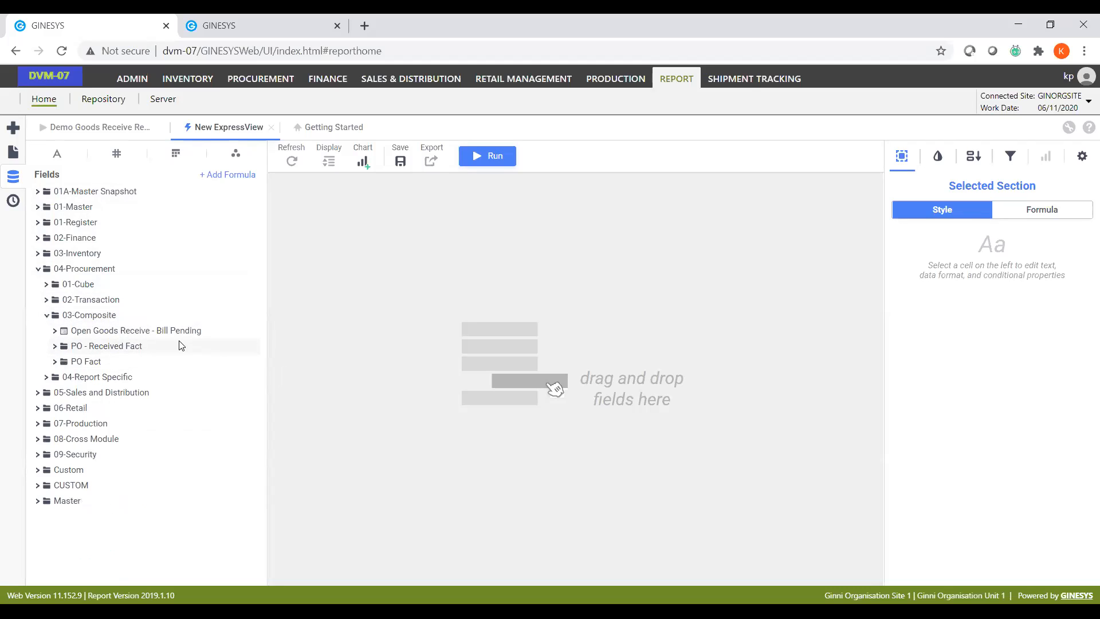
pyautogui.click(48, 316)
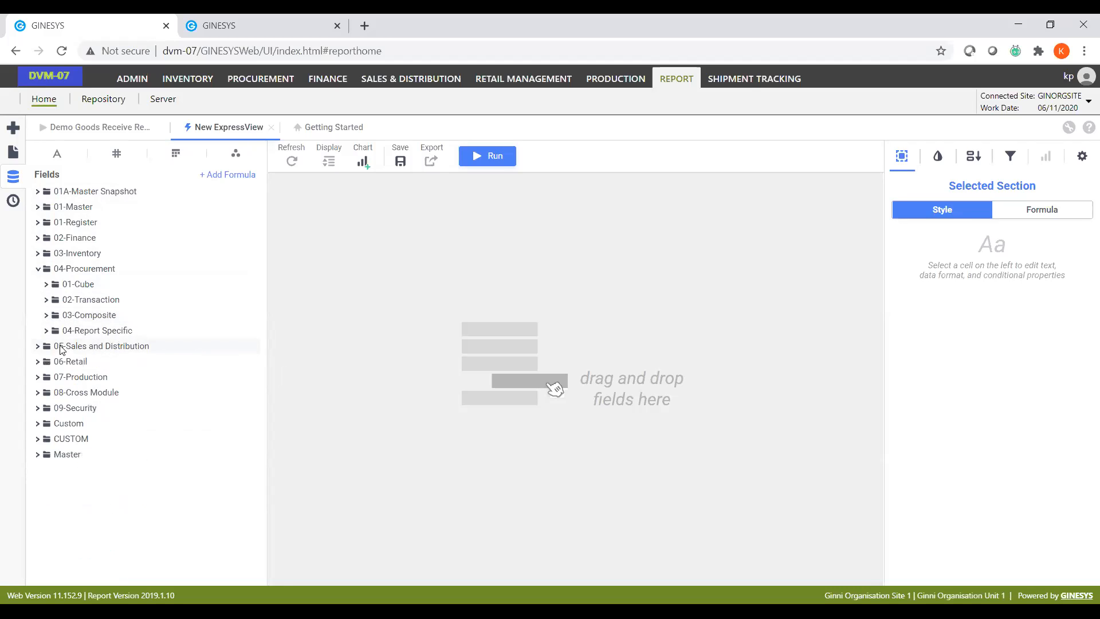
pyautogui.click(47, 330)
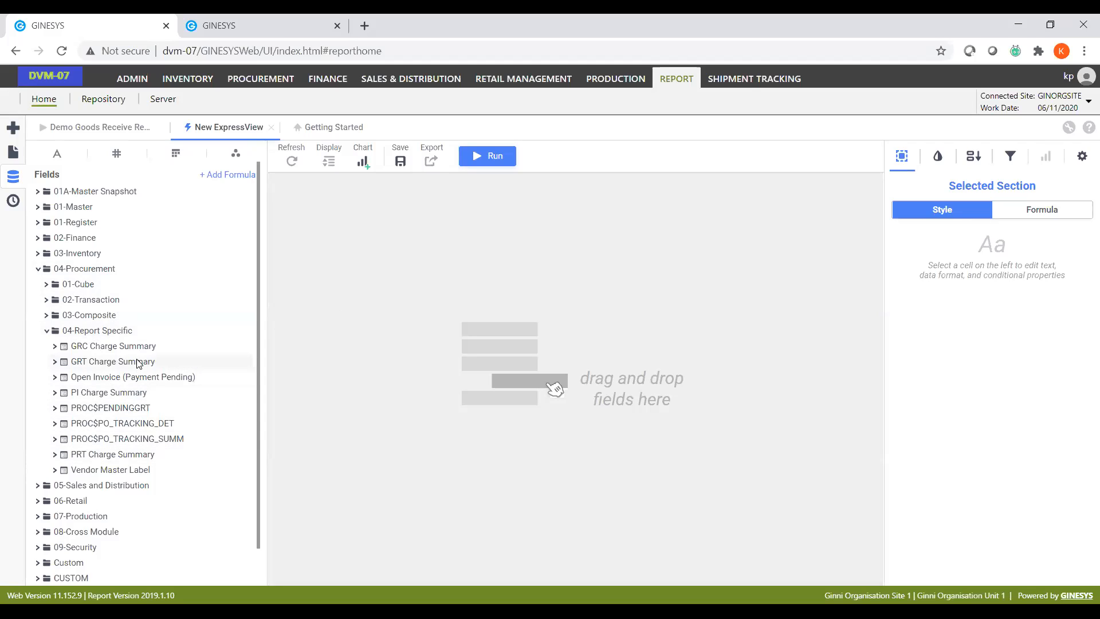
pyautogui.moveTo(139, 364)
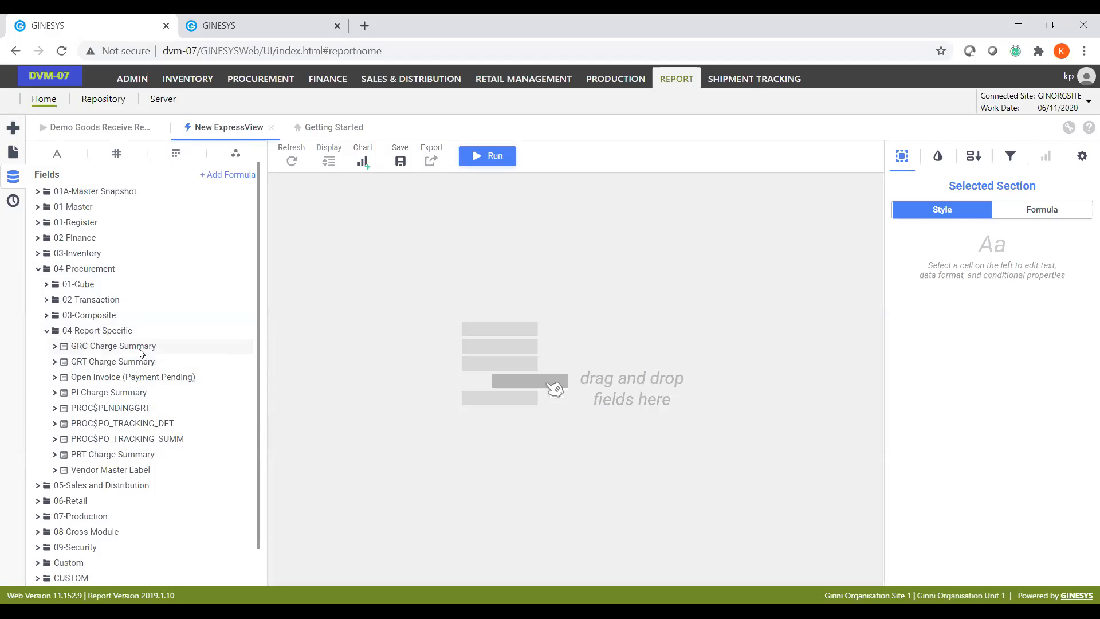
pyautogui.click(142, 347)
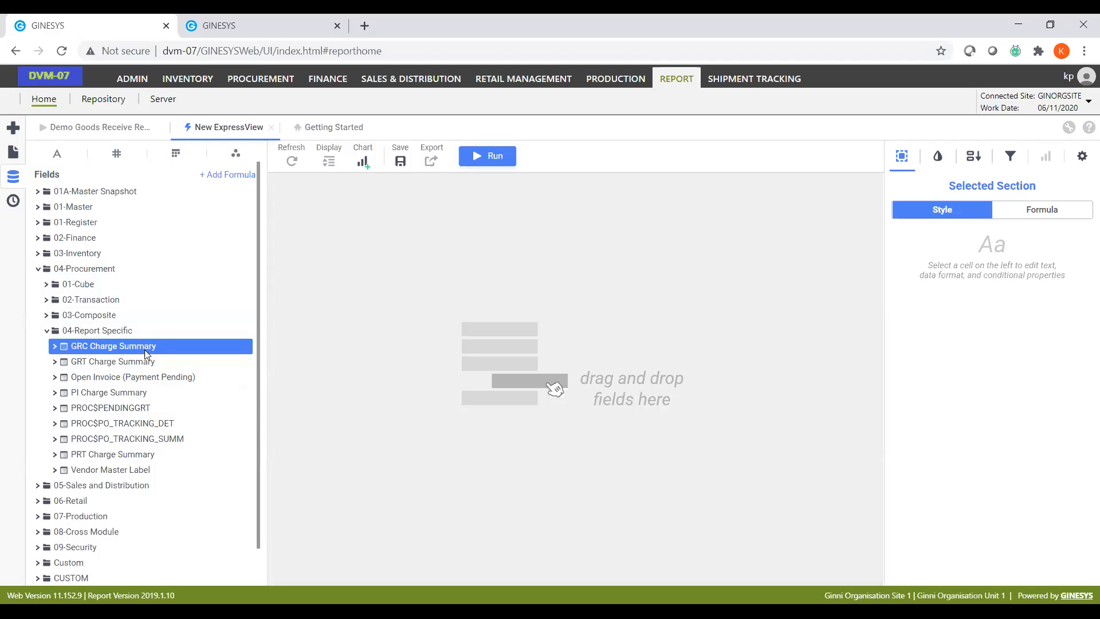
pyautogui.moveTo(149, 350)
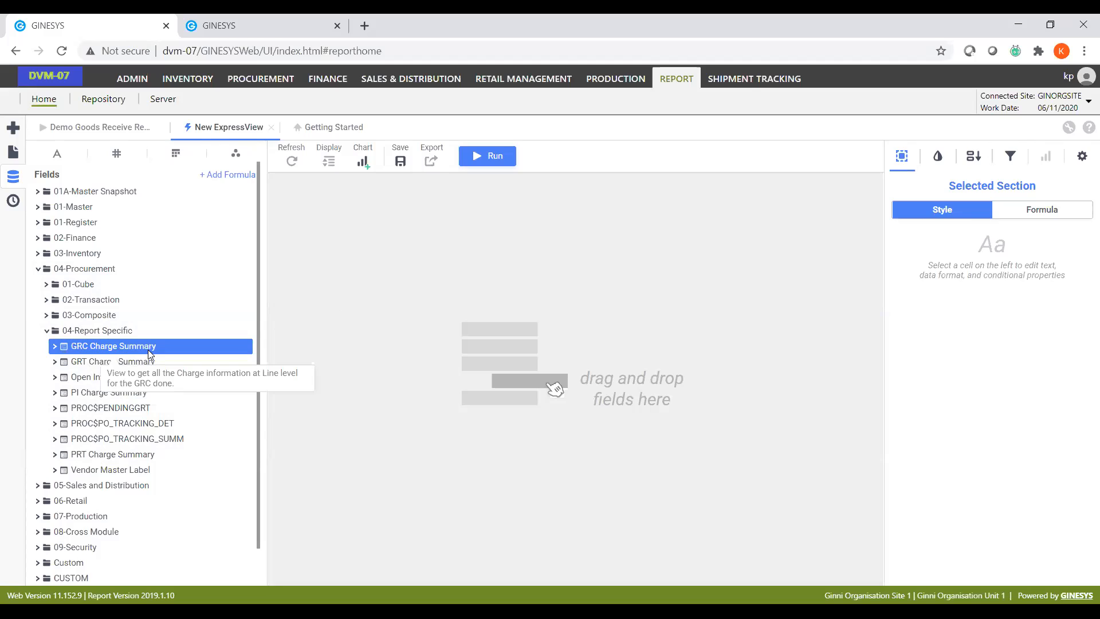
pyautogui.click(48, 332)
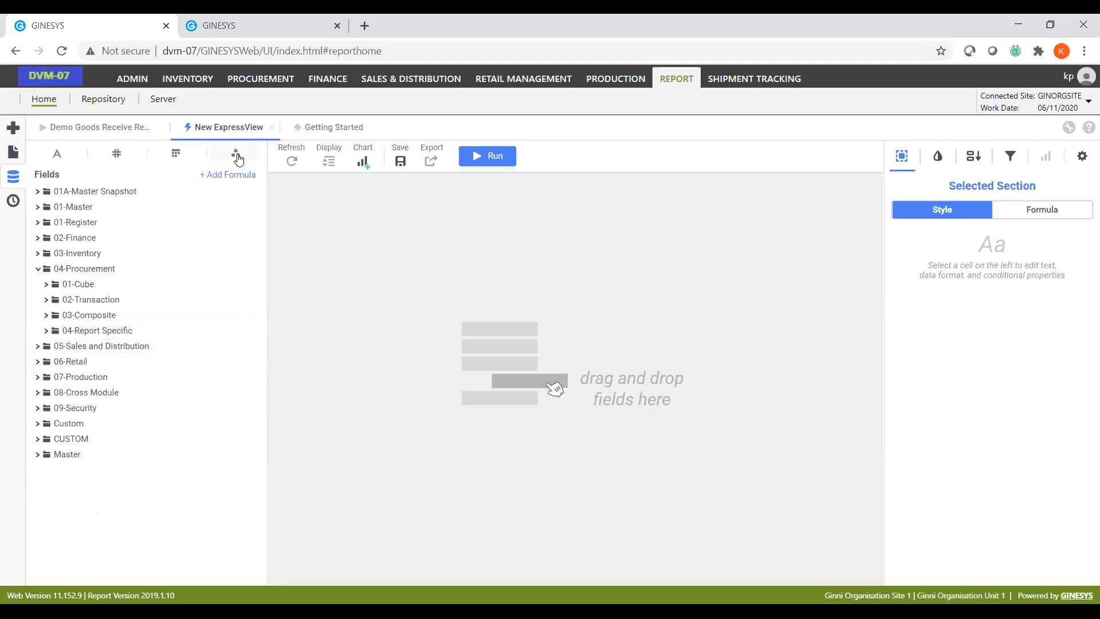
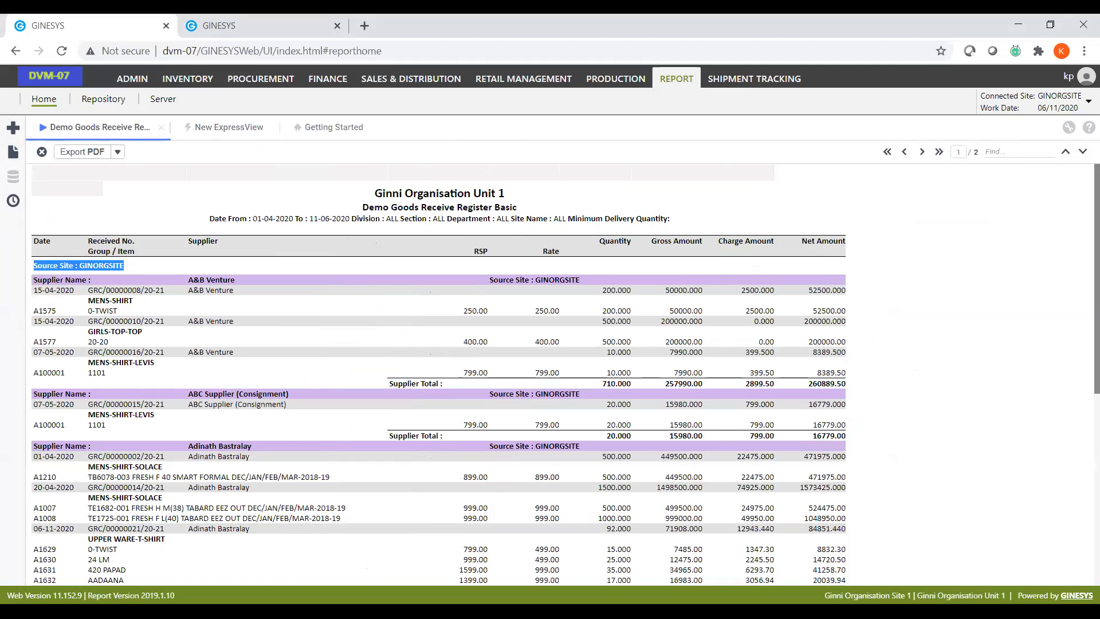
# Step: Export the goods receive report as a PDF, return to the report and export it once more
pyautogui.doubleClick(50, 290)
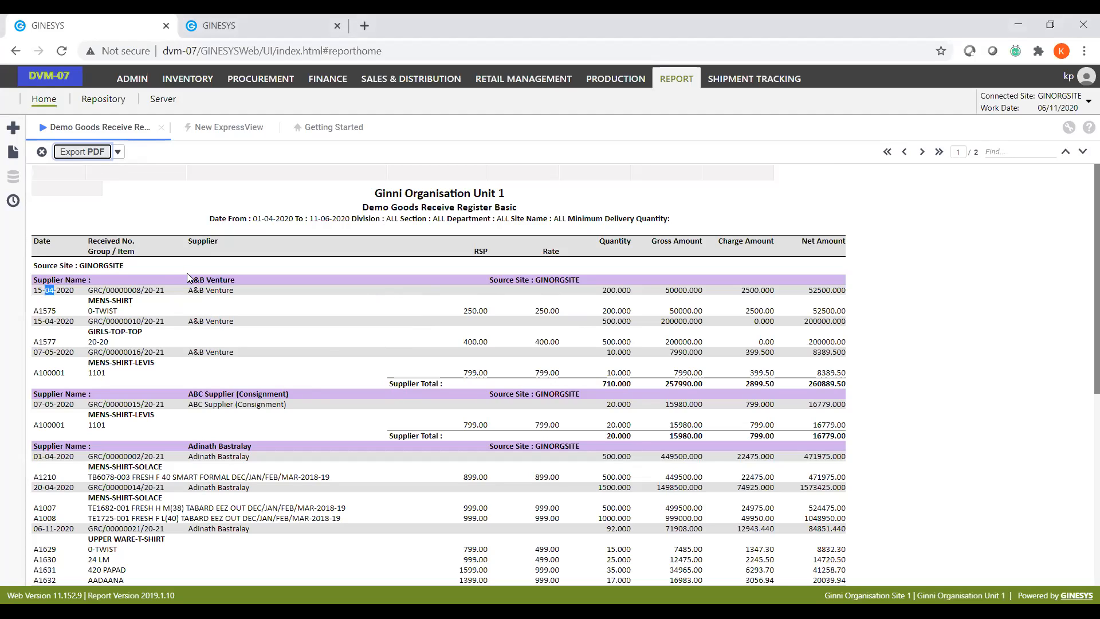
pyautogui.click(119, 156)
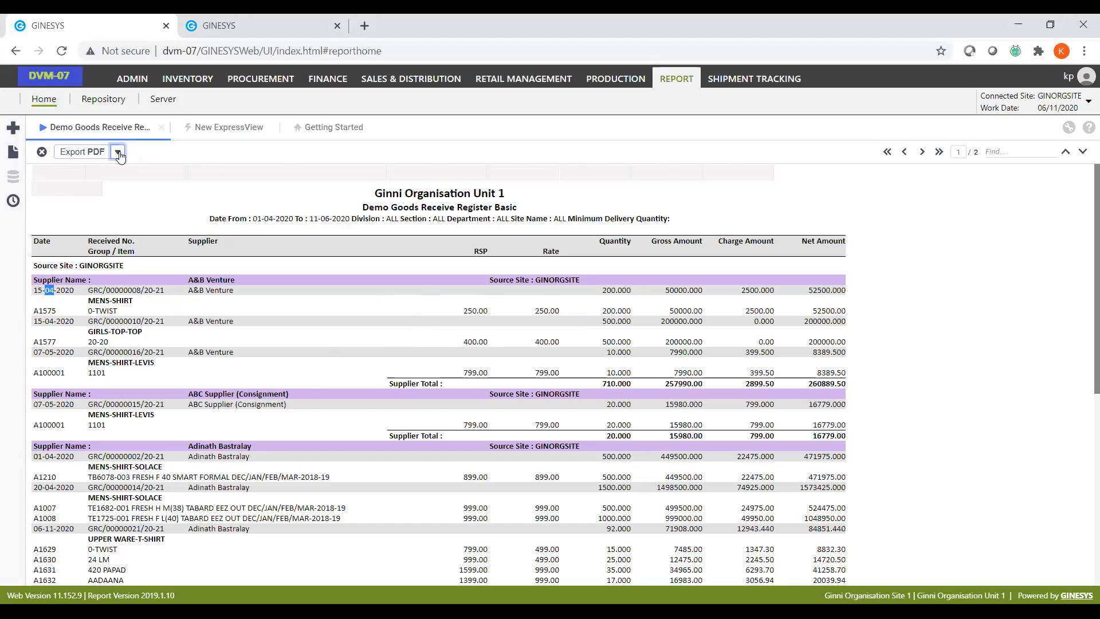
pyautogui.click(86, 194)
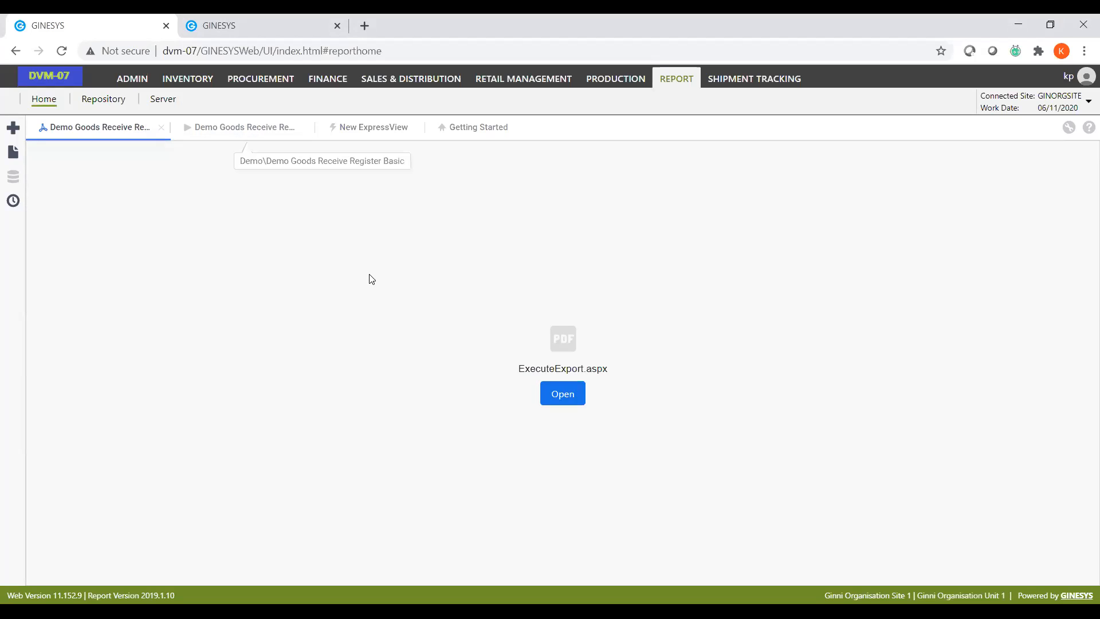
pyautogui.click(247, 127)
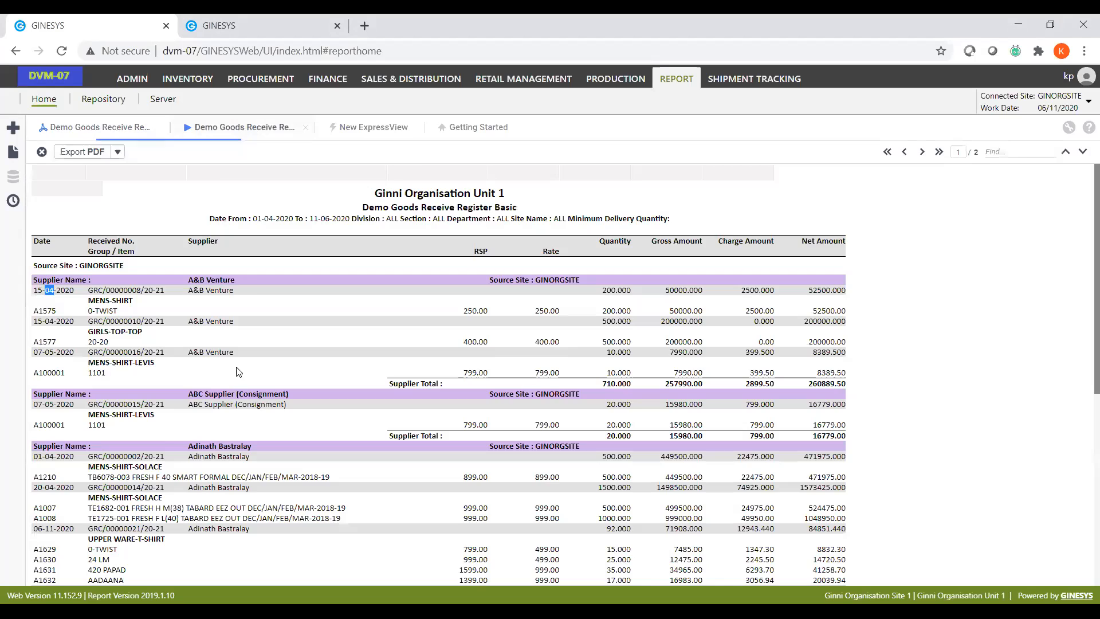
pyautogui.click(117, 152)
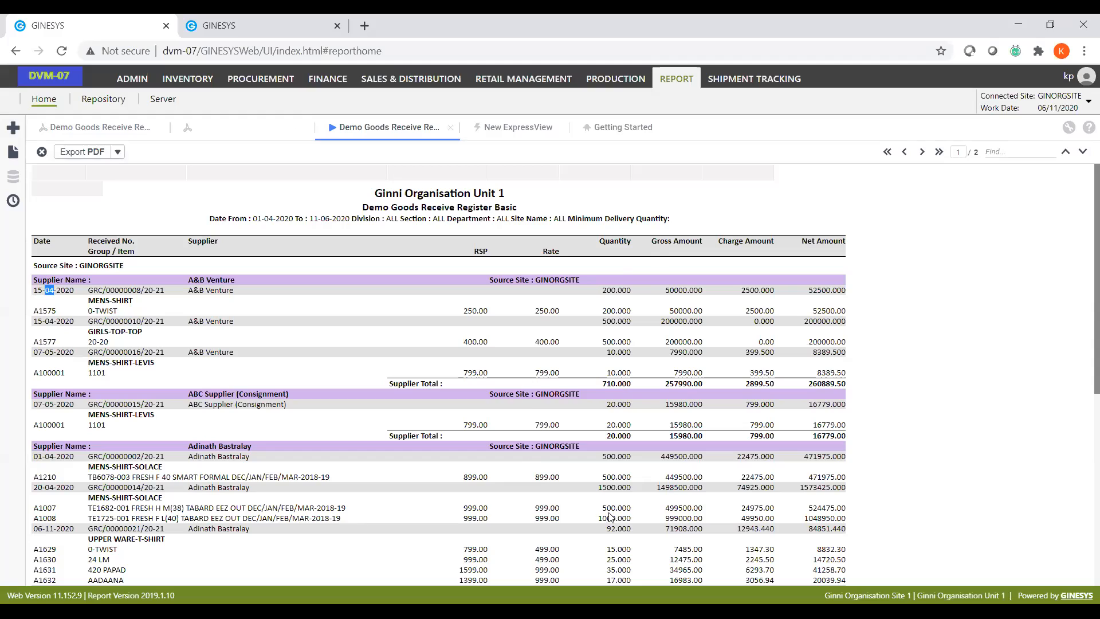
pyautogui.click(211, 296)
# Step: Return to the Getting Started page and start a new Advanced Report in the Demo reports folder
pyautogui.click(629, 131)
pyautogui.click(13, 152)
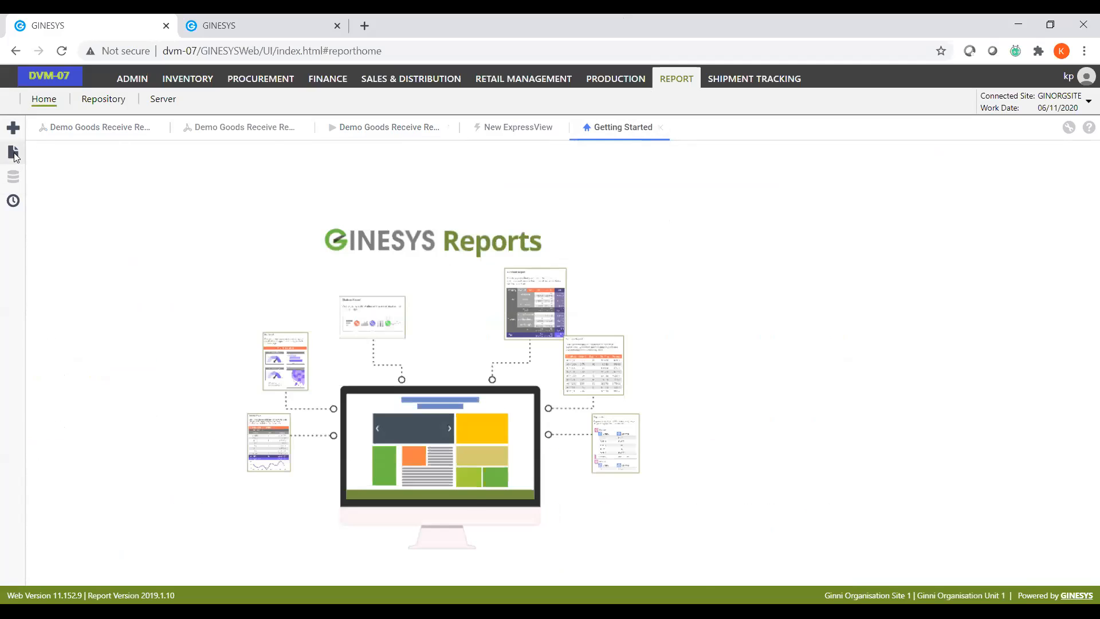
pyautogui.rightClick(96, 349)
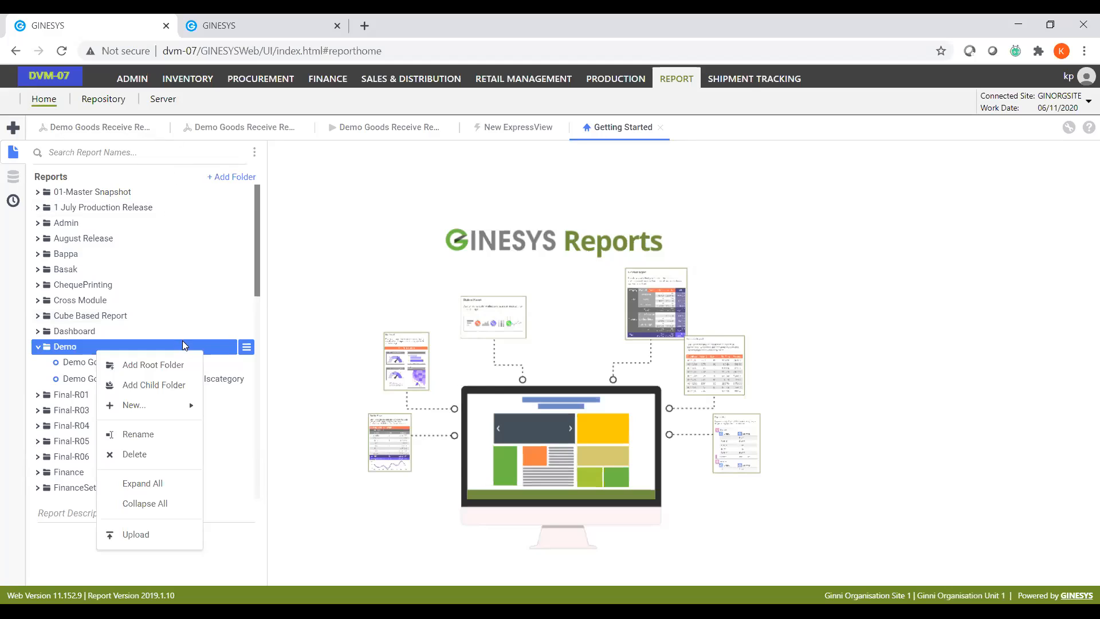
pyautogui.moveTo(184, 408)
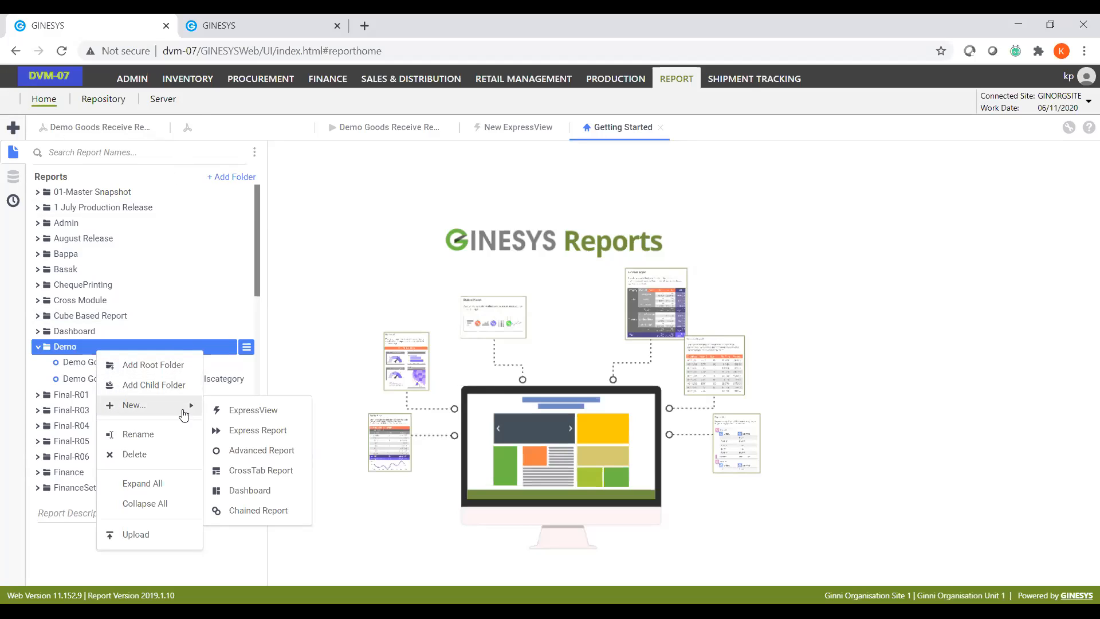
pyautogui.click(259, 451)
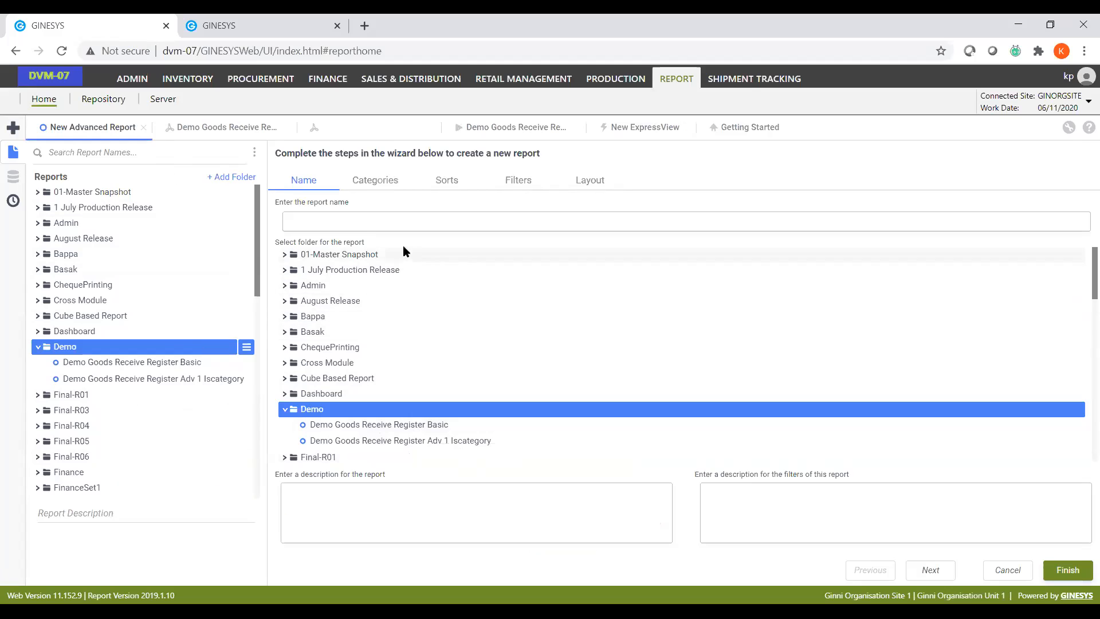
# Step: Open the exported Demo Goods Receive Register Basic PDF and examine how its first receipt's date is laid out
pyautogui.click(370, 128)
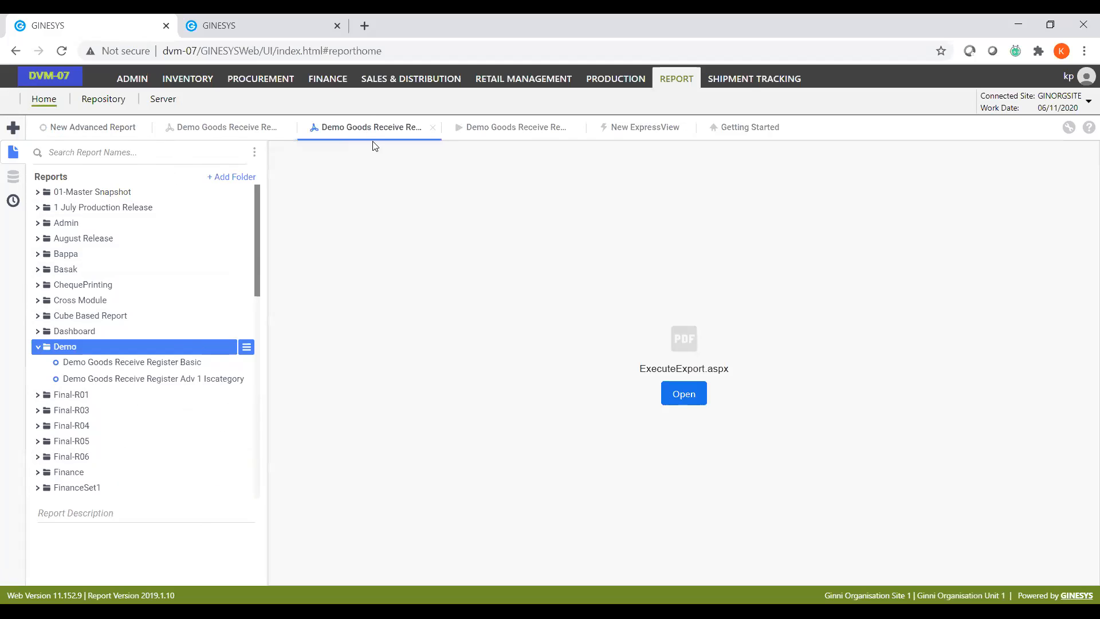
pyautogui.click(696, 402)
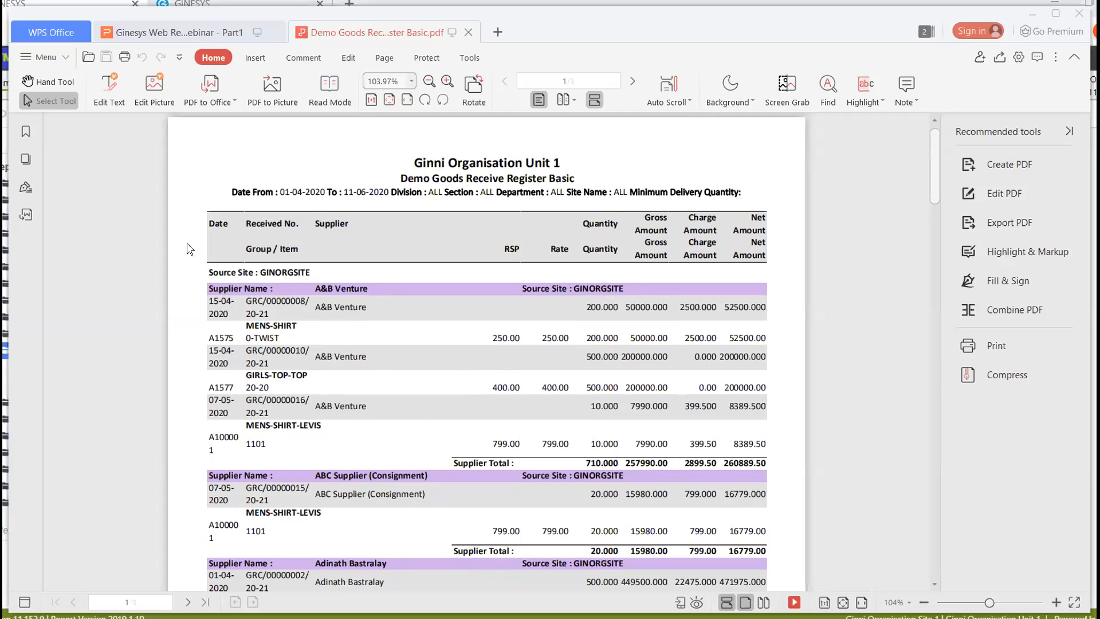
pyautogui.moveTo(208, 295); pyautogui.dragTo(229, 314)
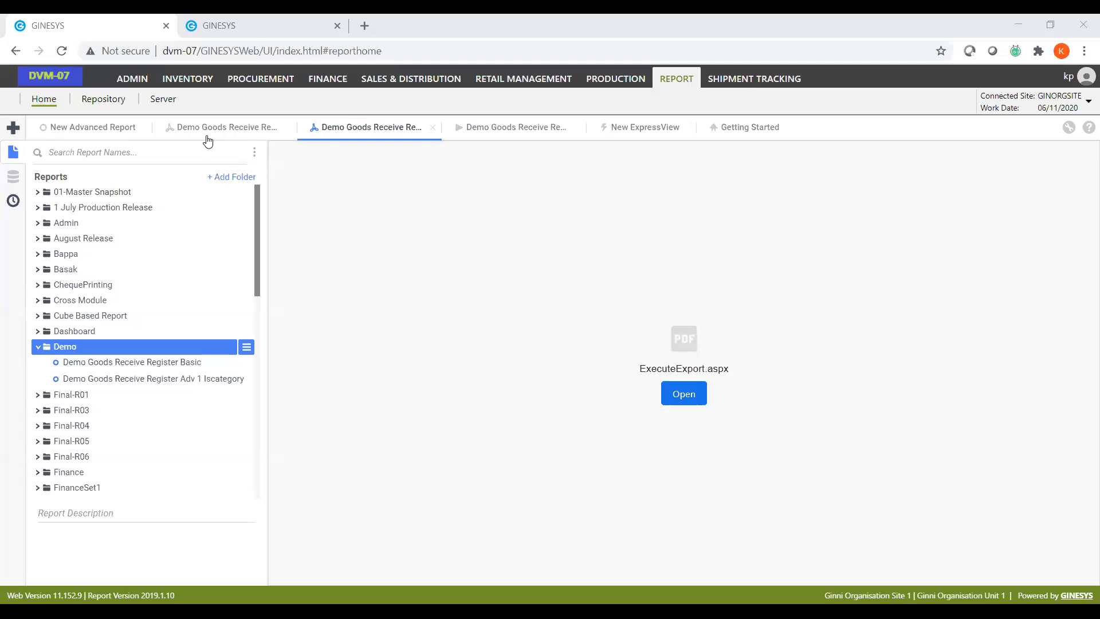
# Step: Name the new advanced report "Webinar GRC", reuse that text as its description, and proceed to the categories
pyautogui.click(80, 127)
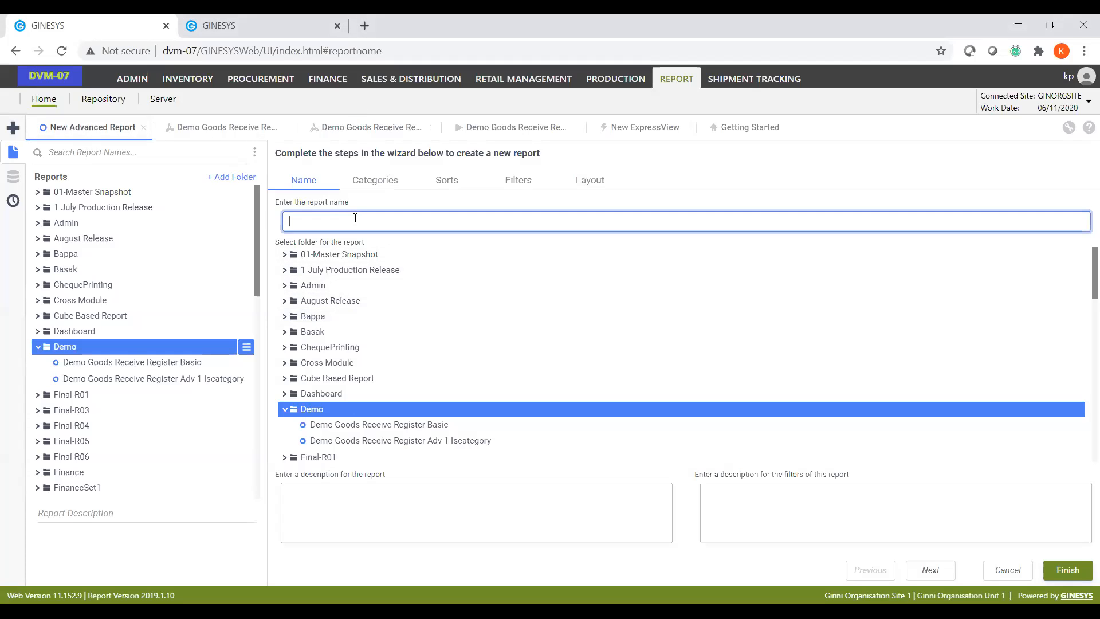
pyautogui.write('Webinar GRC')
pyautogui.click(399, 511)
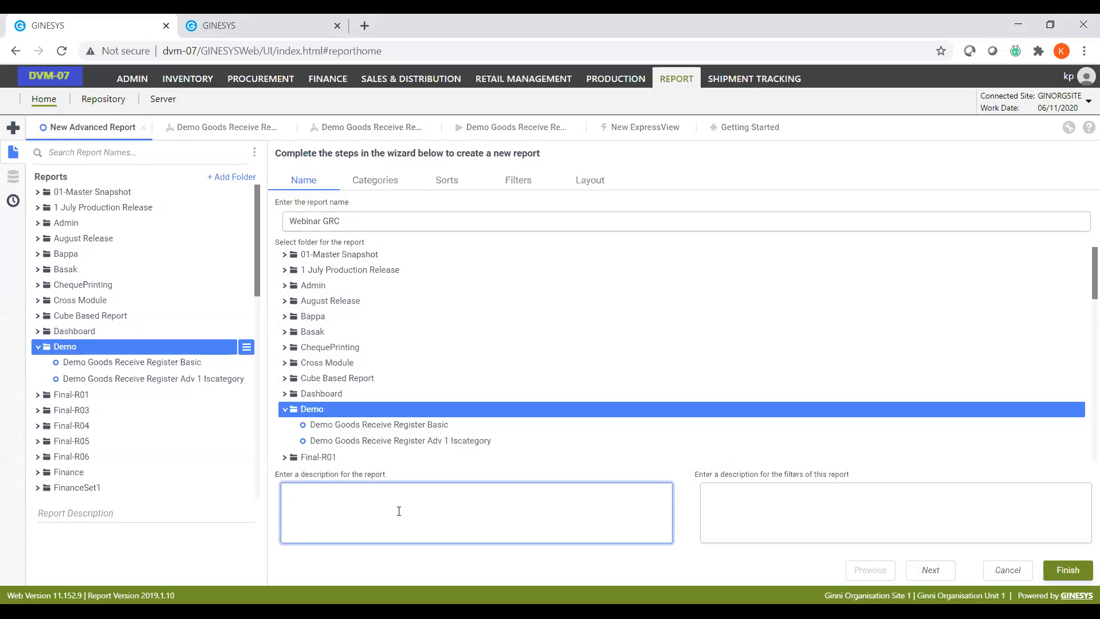
pyautogui.hotkey('shift', 'Tab')
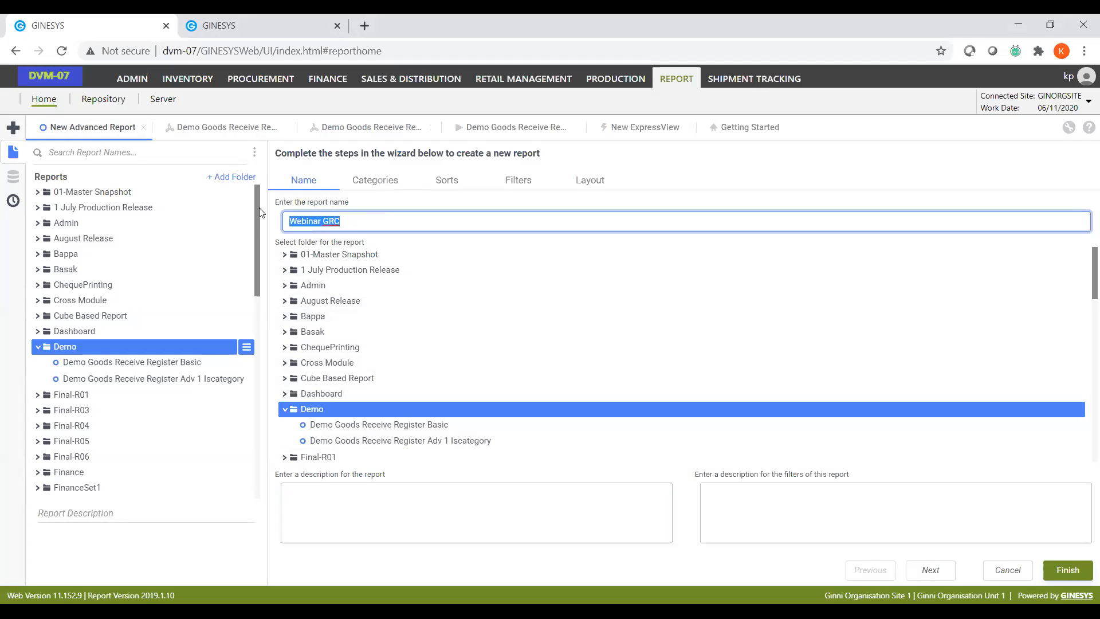
pyautogui.hotkey('ctrl', 'c')
pyautogui.click(376, 520)
pyautogui.hotkey('ctrl', 'v')
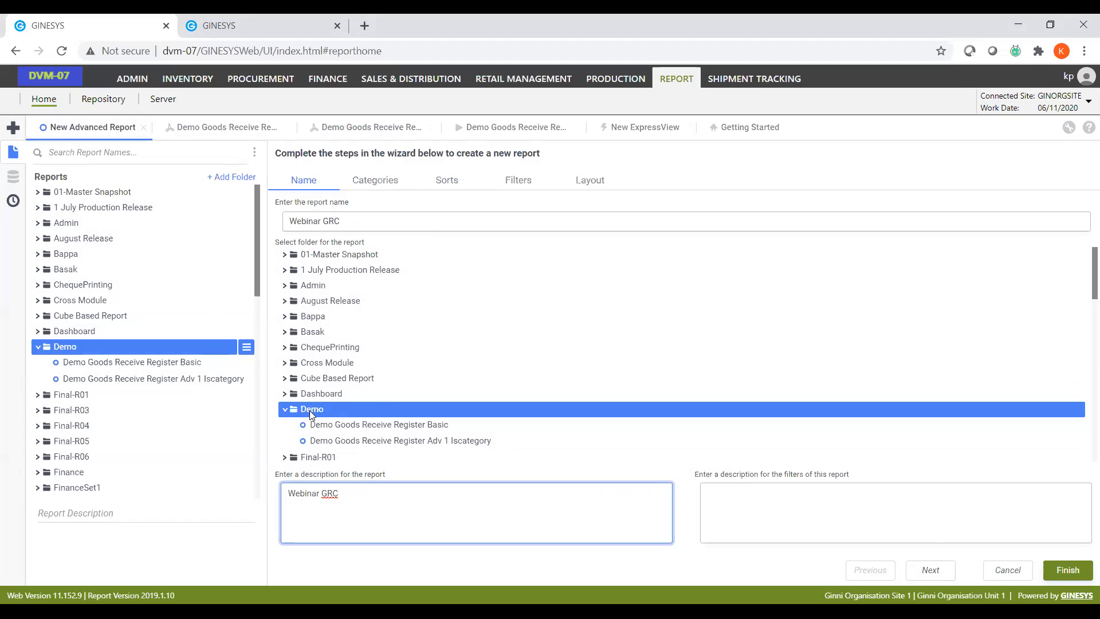
pyautogui.click(933, 570)
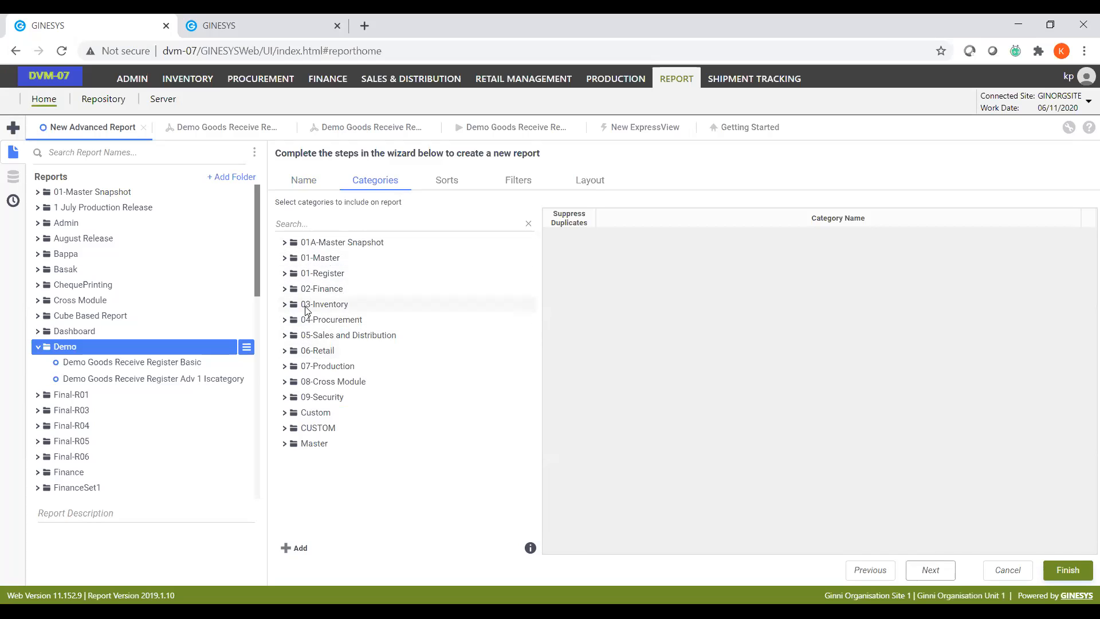
# Step: Add the GRC Header and GRC Item categories from 04-Procurement > 02-Transaction > Goods Receive to the report
pyautogui.click(299, 325)
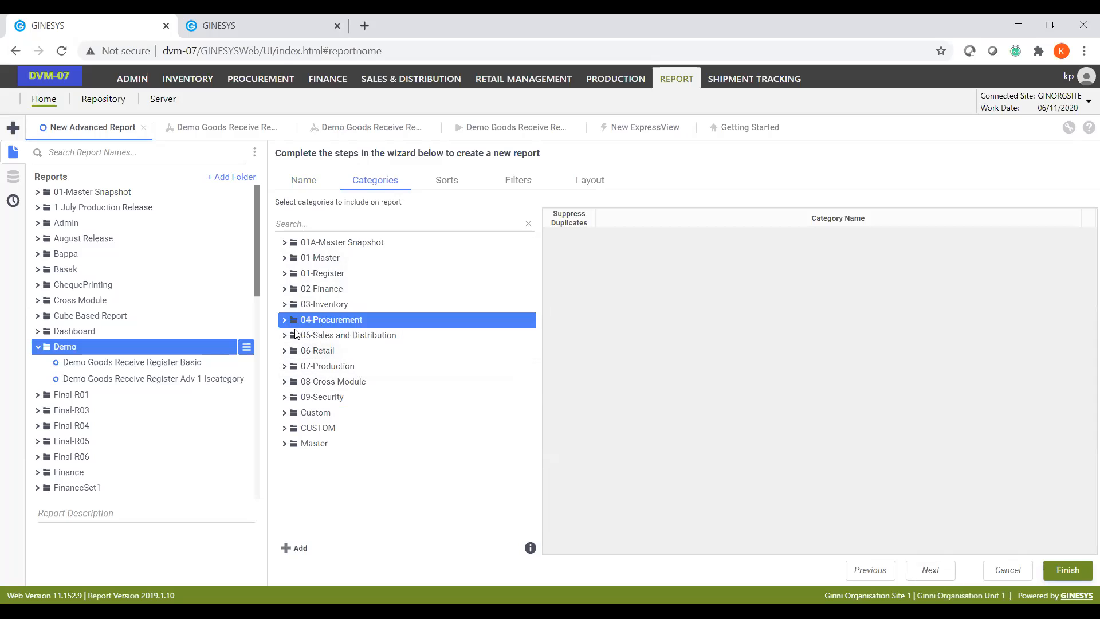
pyautogui.click(284, 320)
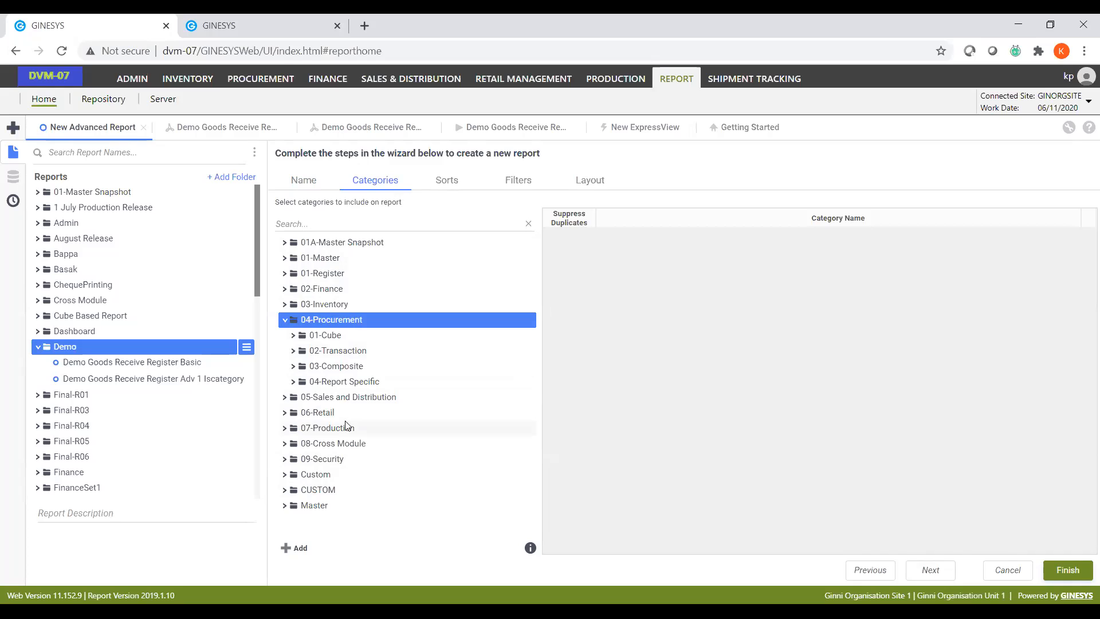
pyautogui.click(293, 350)
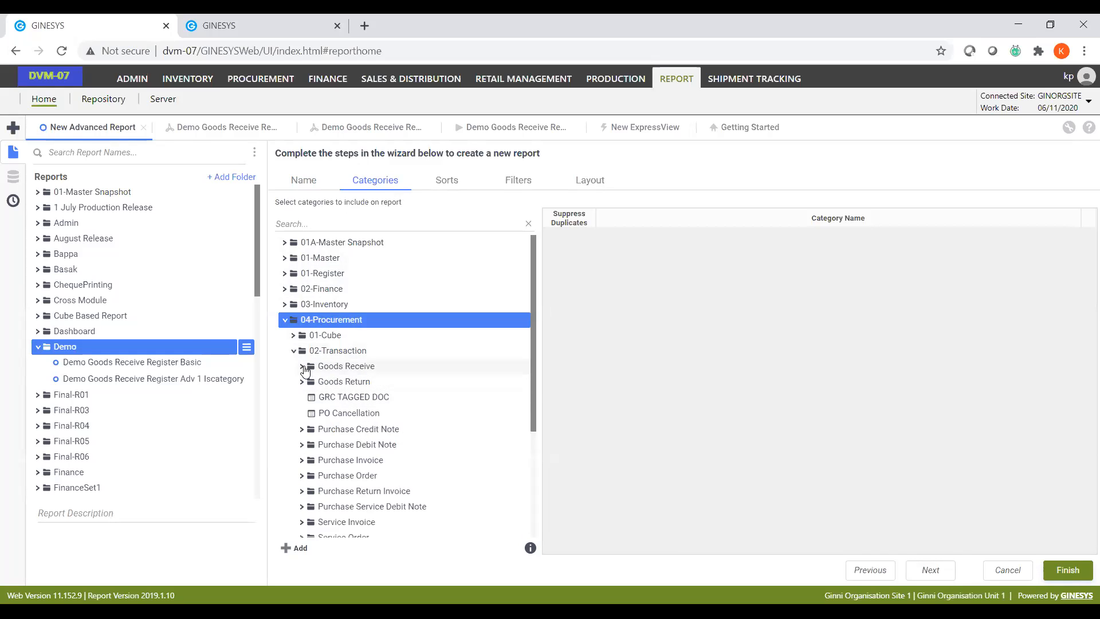
pyautogui.click(302, 366)
pyautogui.click(352, 398)
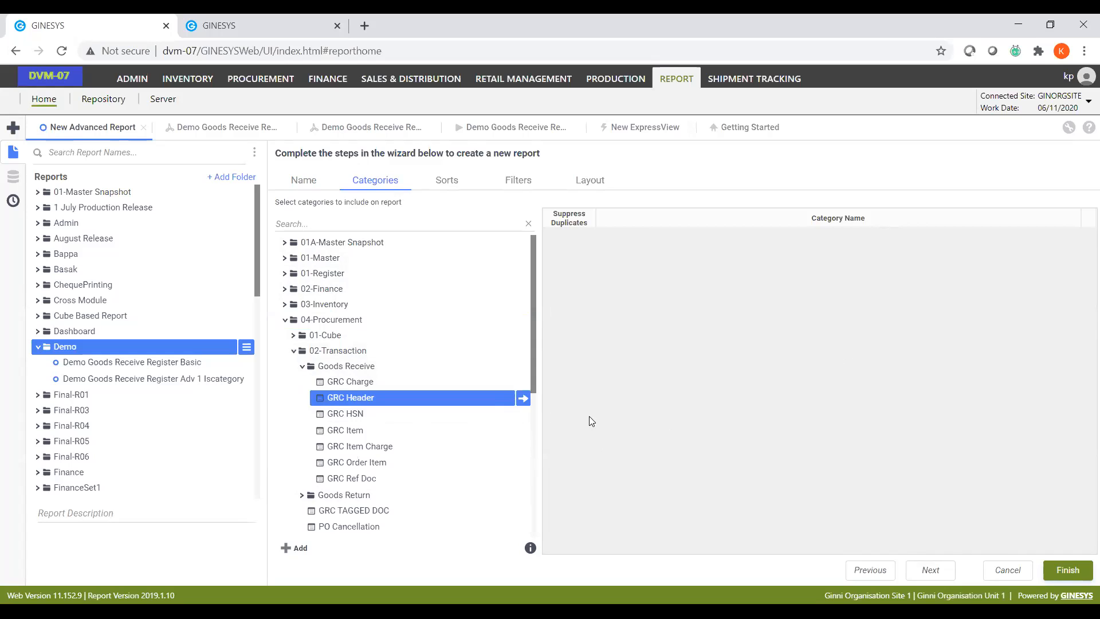
pyautogui.click(523, 397)
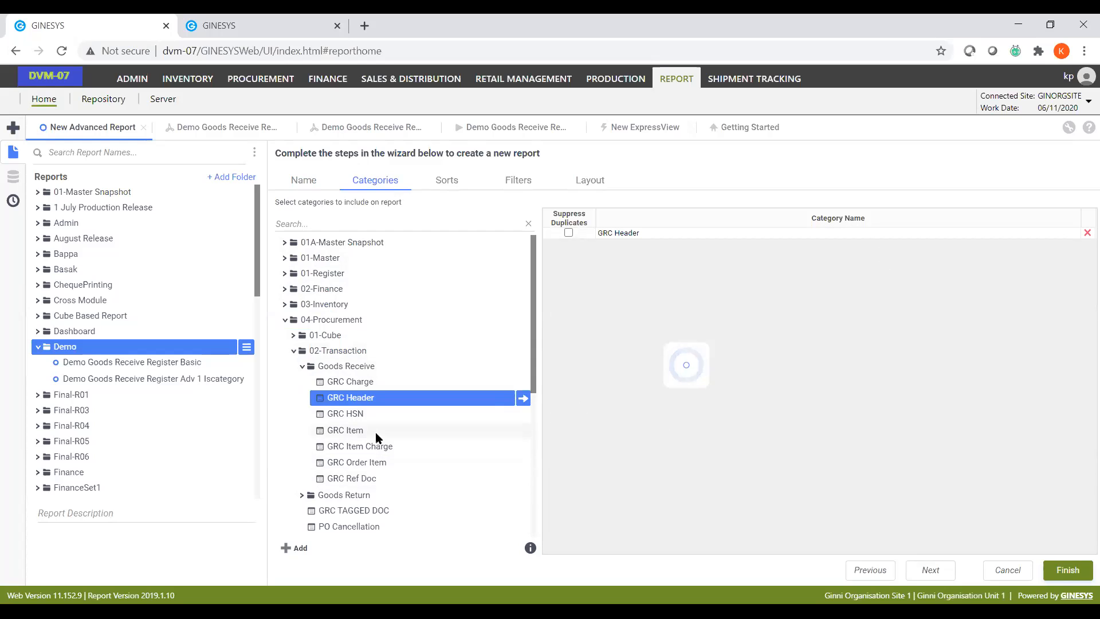
pyautogui.click(478, 430)
pyautogui.click(523, 430)
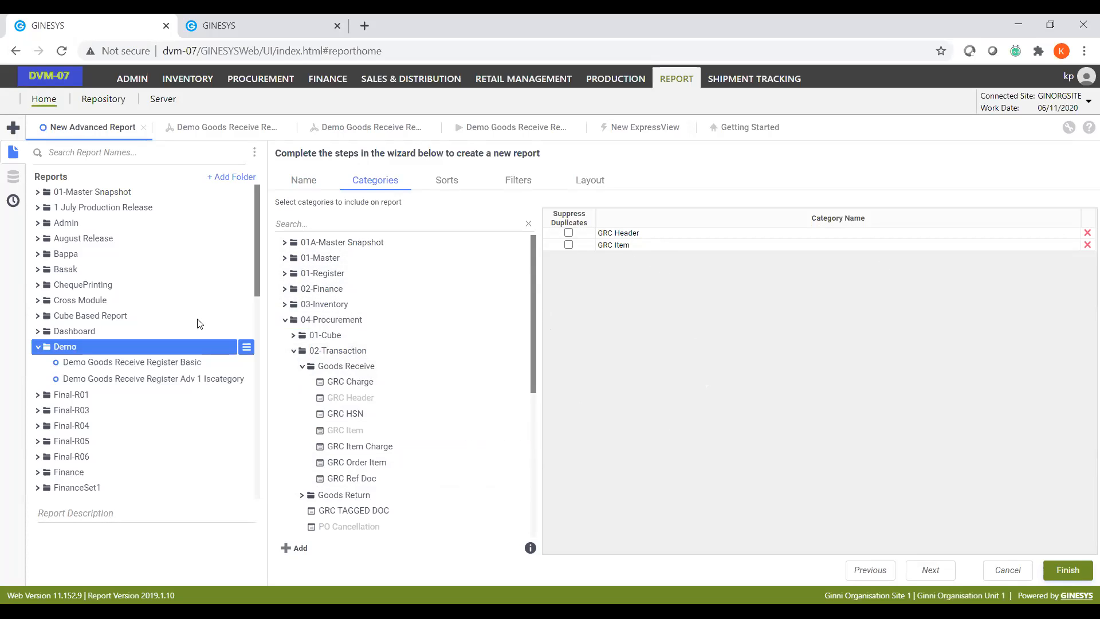
# Step: Look through the available views in the 01-Master folder and add the Item category to the report
pyautogui.click(285, 259)
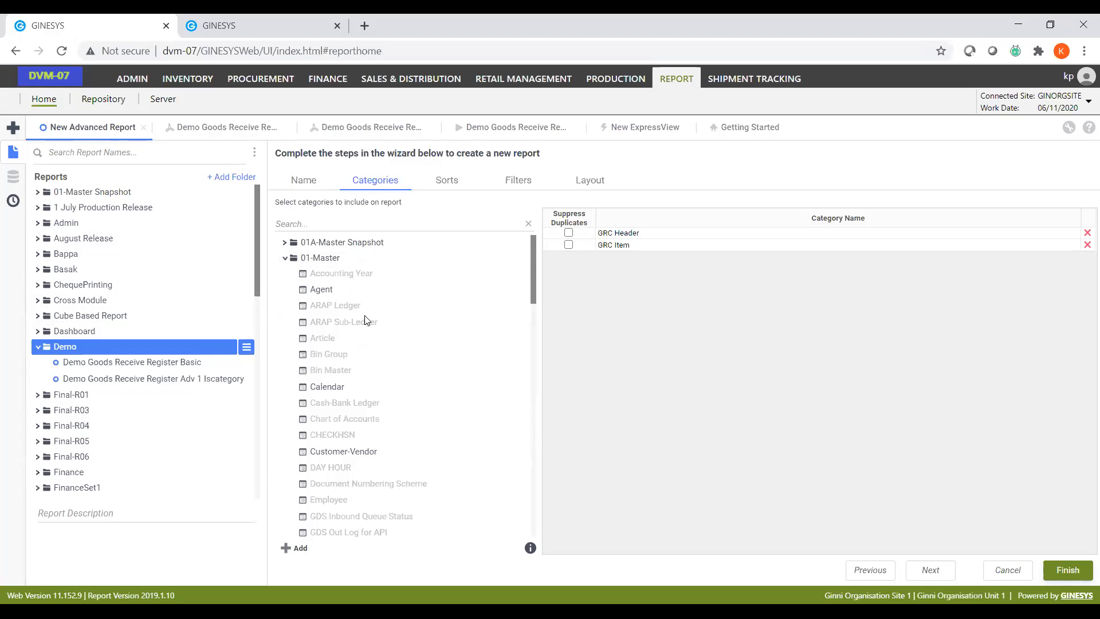
pyautogui.scroll(-3, 400, 363)
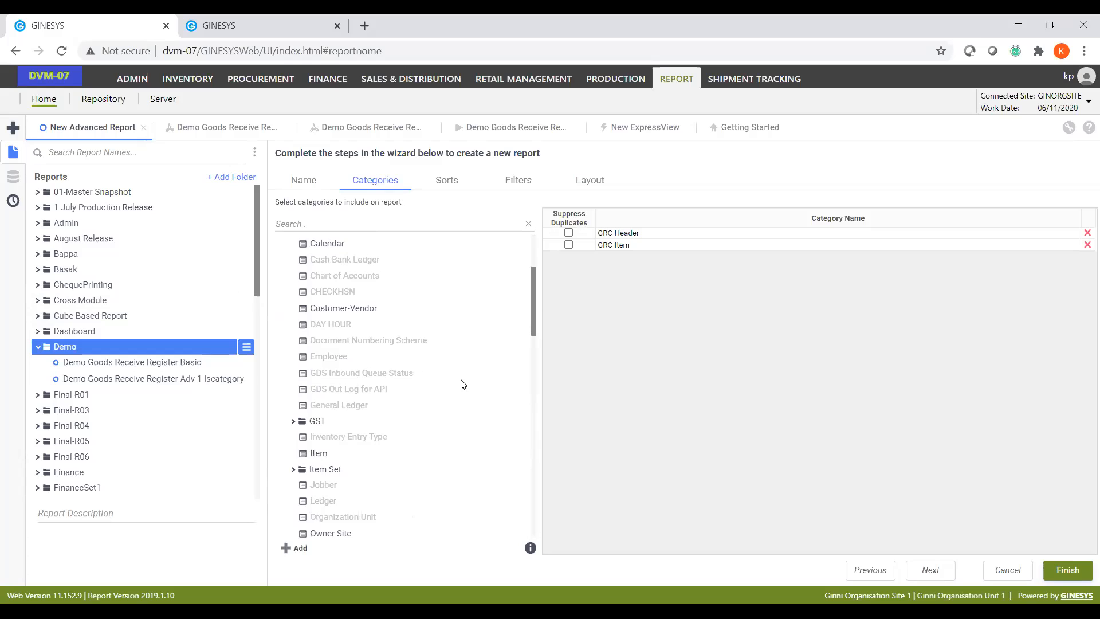
pyautogui.scroll(3, 463, 384)
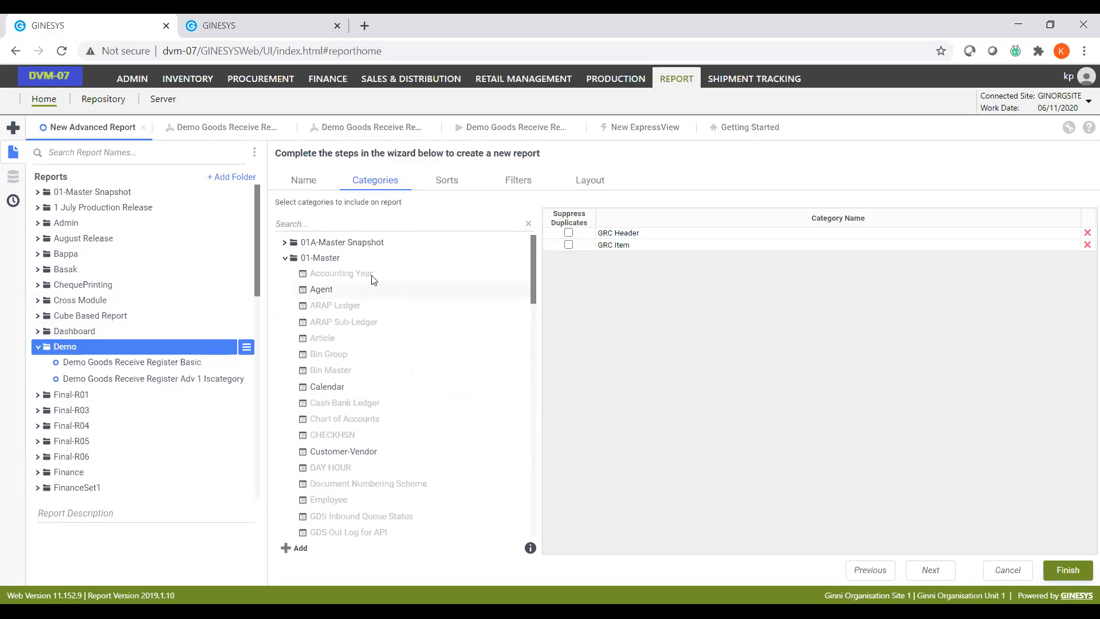
pyautogui.moveTo(346, 329)
pyautogui.scroll(-5, 338, 332)
pyautogui.click(329, 311)
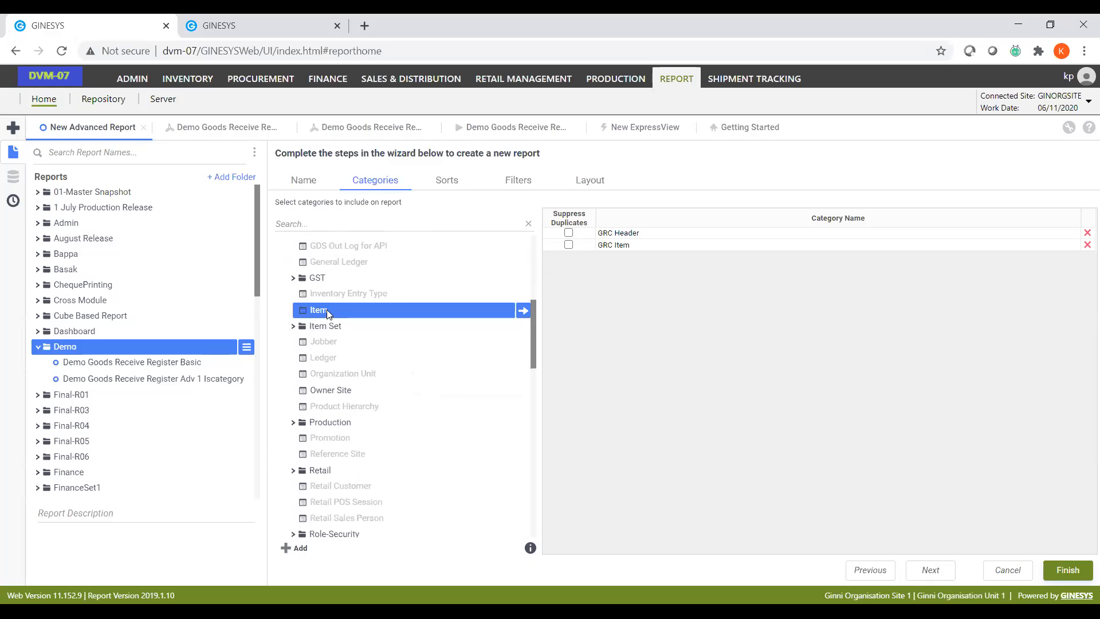
pyautogui.click(522, 313)
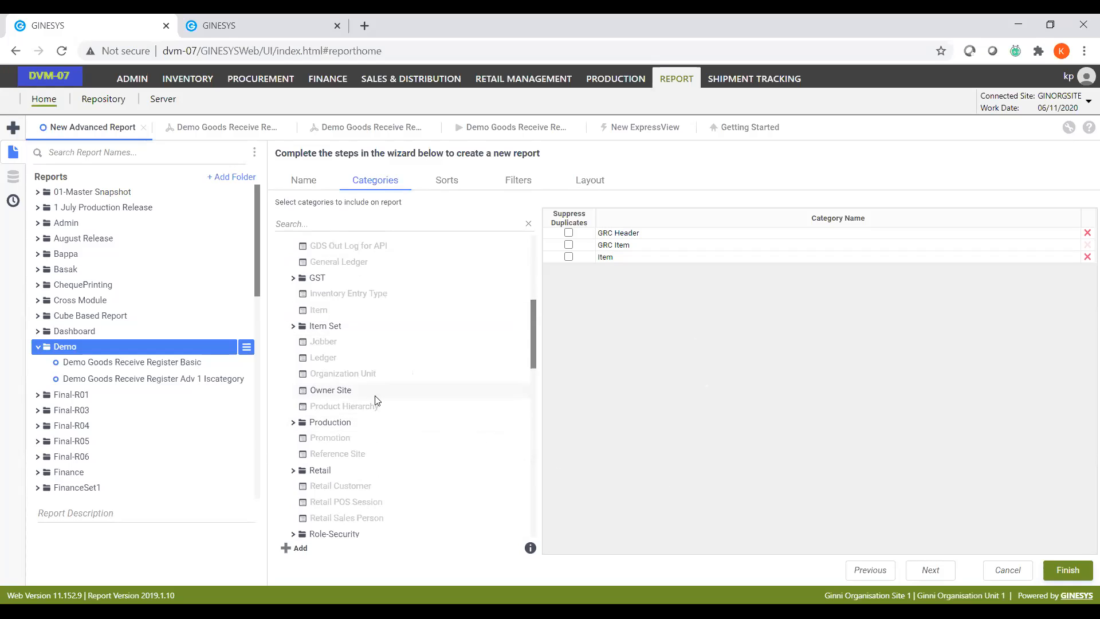
# Step: Add the Owner Site category from the 01-Master folder to the report and collapse the folder
pyautogui.click(341, 327)
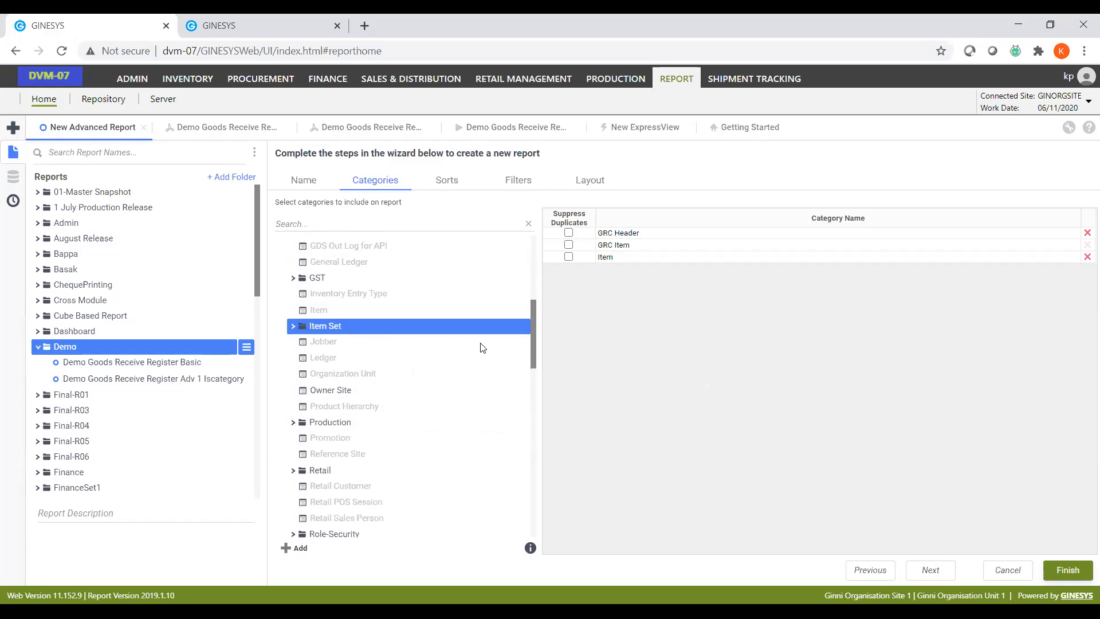
pyautogui.click(462, 392)
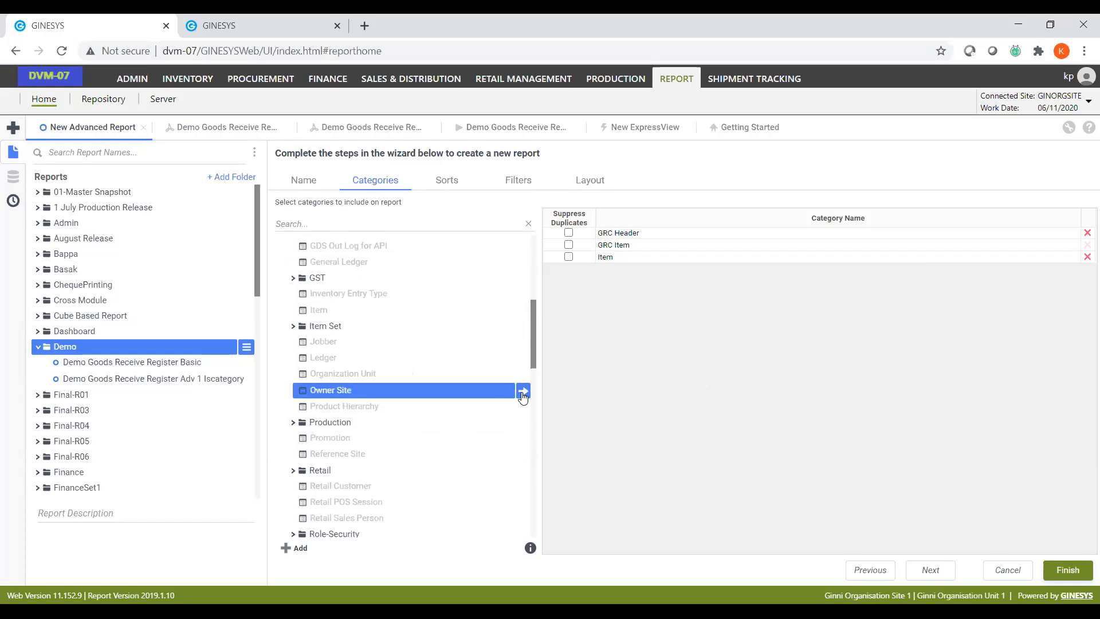
pyautogui.click(523, 393)
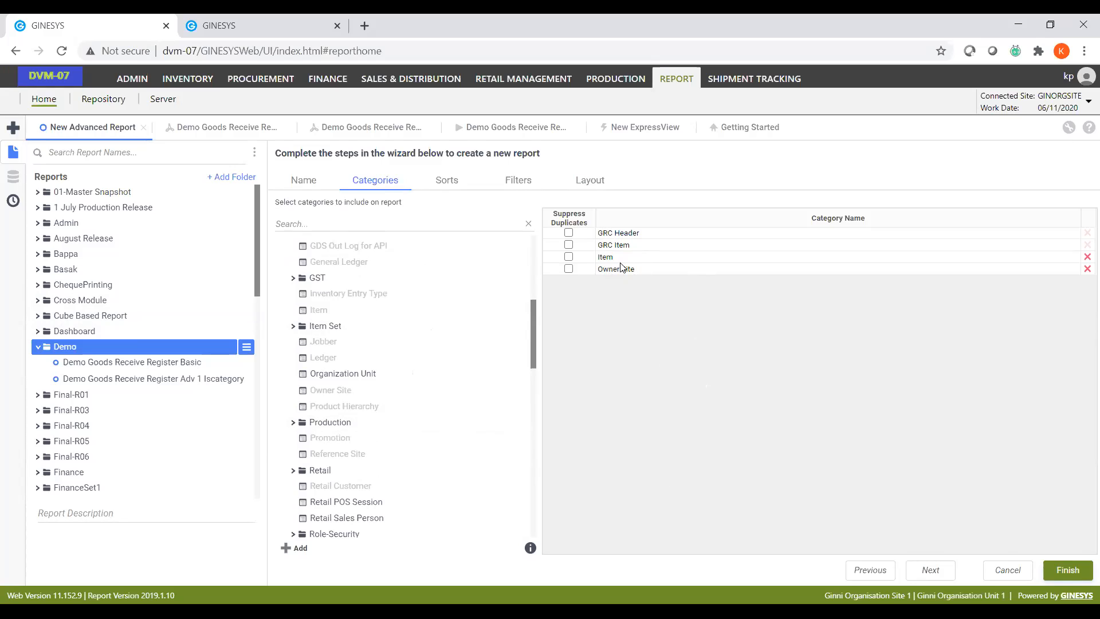
pyautogui.scroll(5, 525, 322)
pyautogui.click(282, 261)
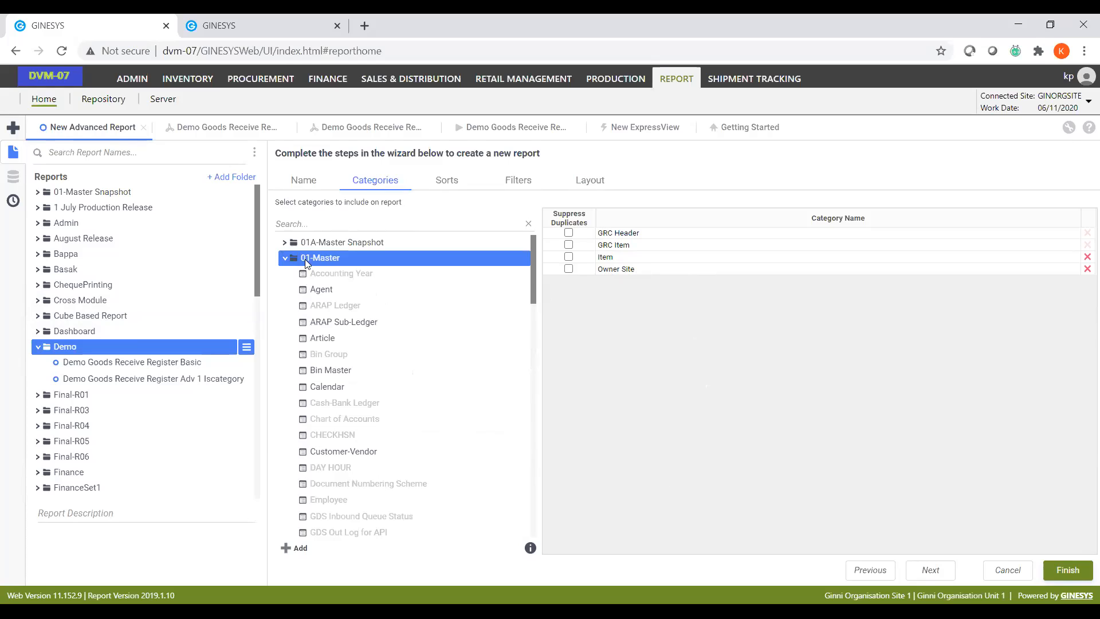
pyautogui.click(285, 262)
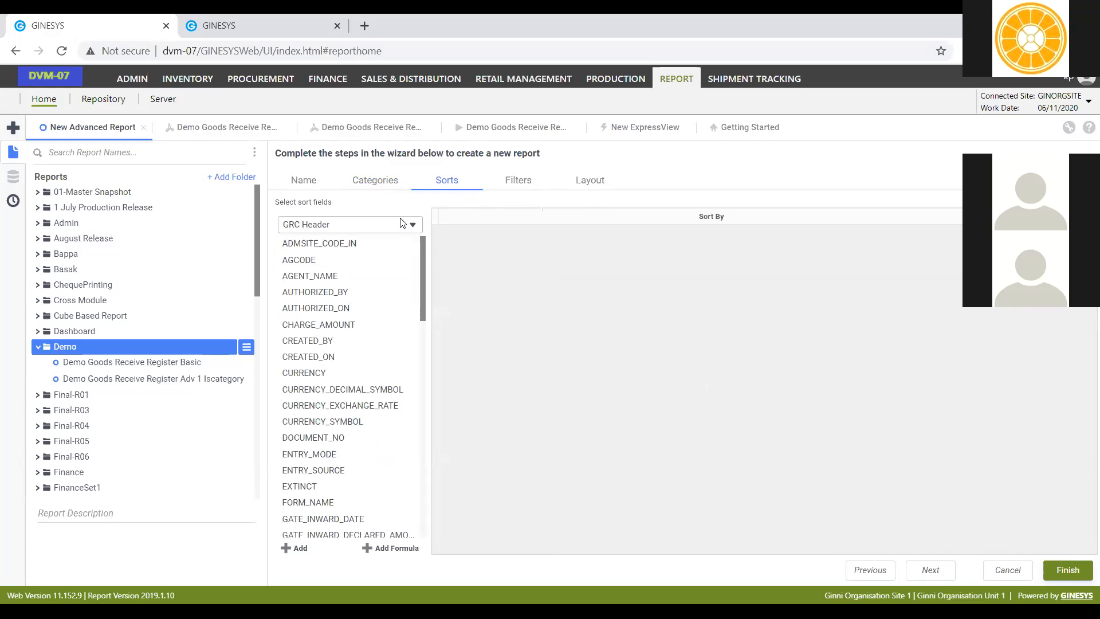
# Step: Add SITECODE from the Owner Site category as the report's first sort field
pyautogui.click(367, 224)
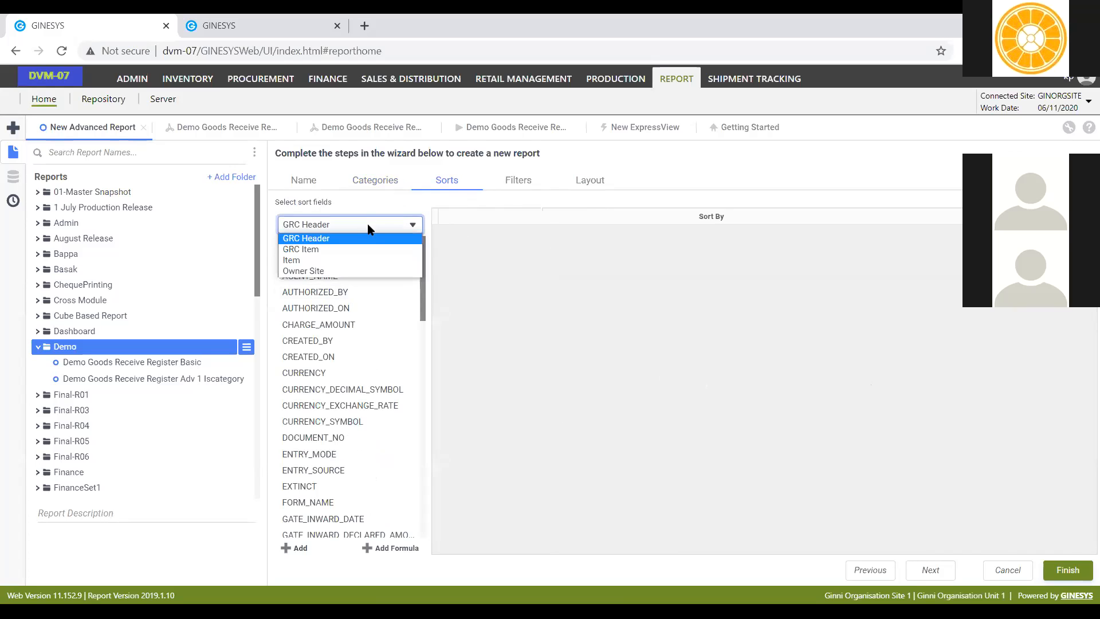
pyautogui.click(337, 271)
pyautogui.click(337, 271)
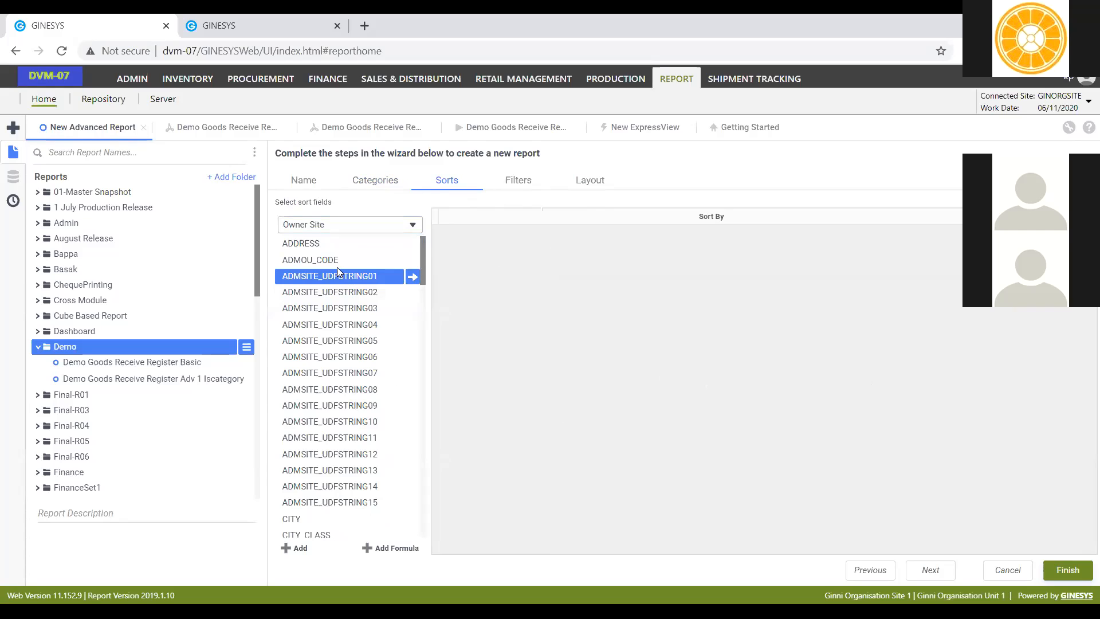
pyautogui.write('si')
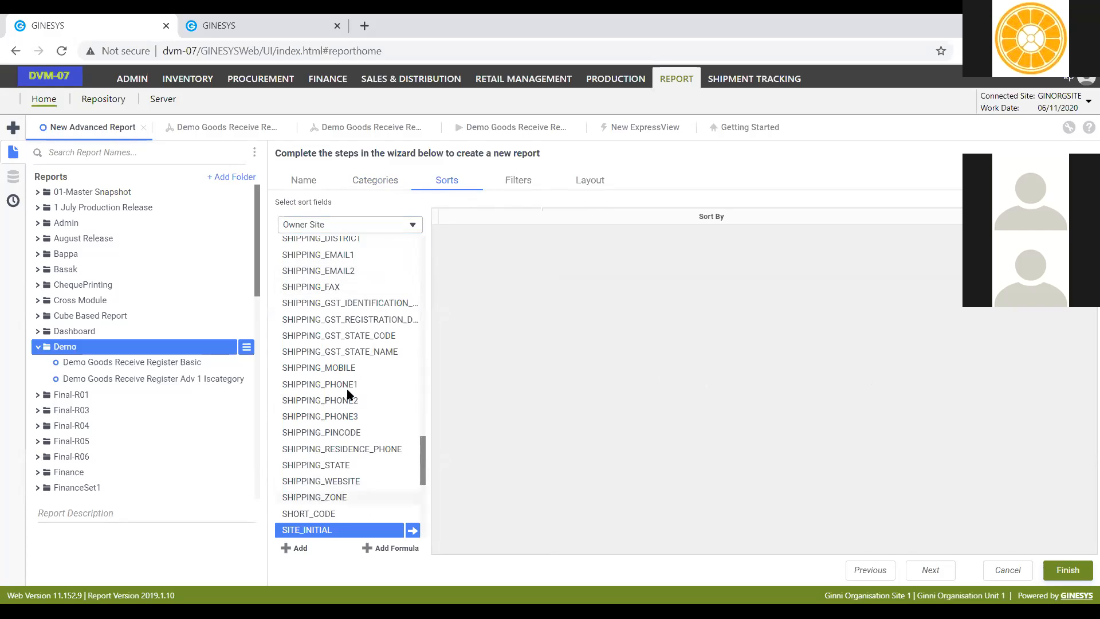
pyautogui.scroll(-3, 345, 391)
pyautogui.click(393, 430)
pyautogui.click(412, 430)
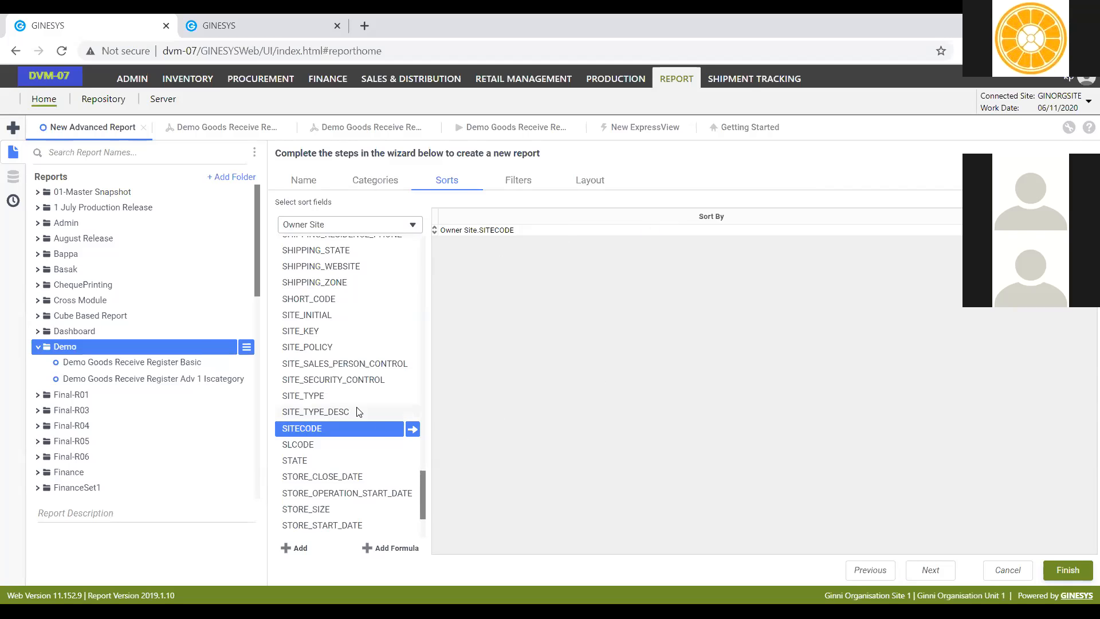
# Step: Add SUPPLIER_NAME from the GRC Header category as the report's second sort field
pyautogui.scroll(8, 355, 404)
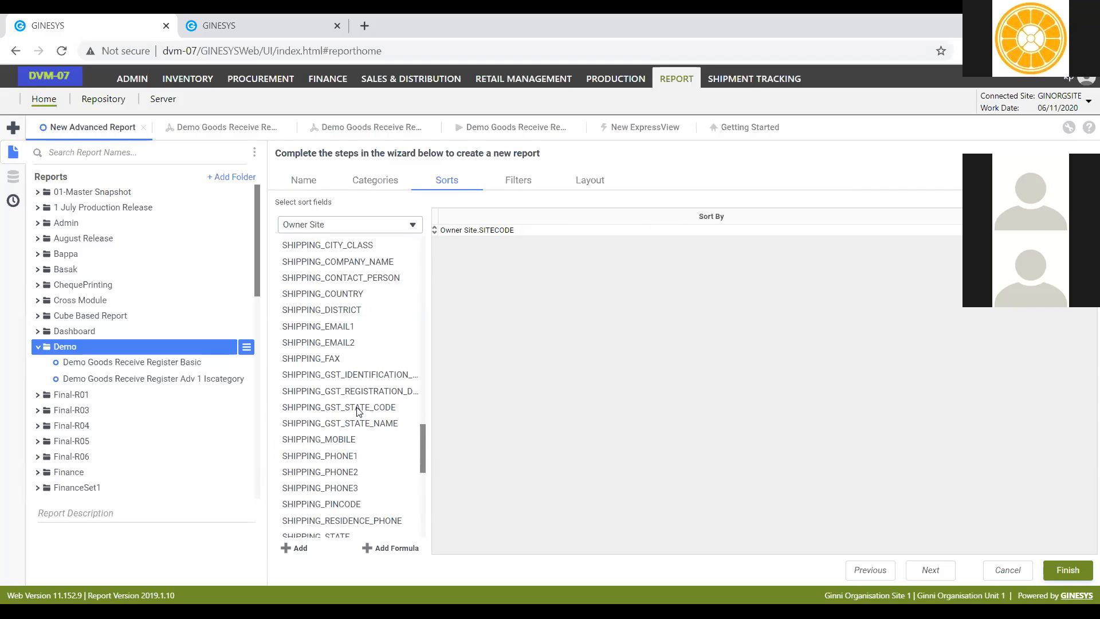
pyautogui.click(366, 221)
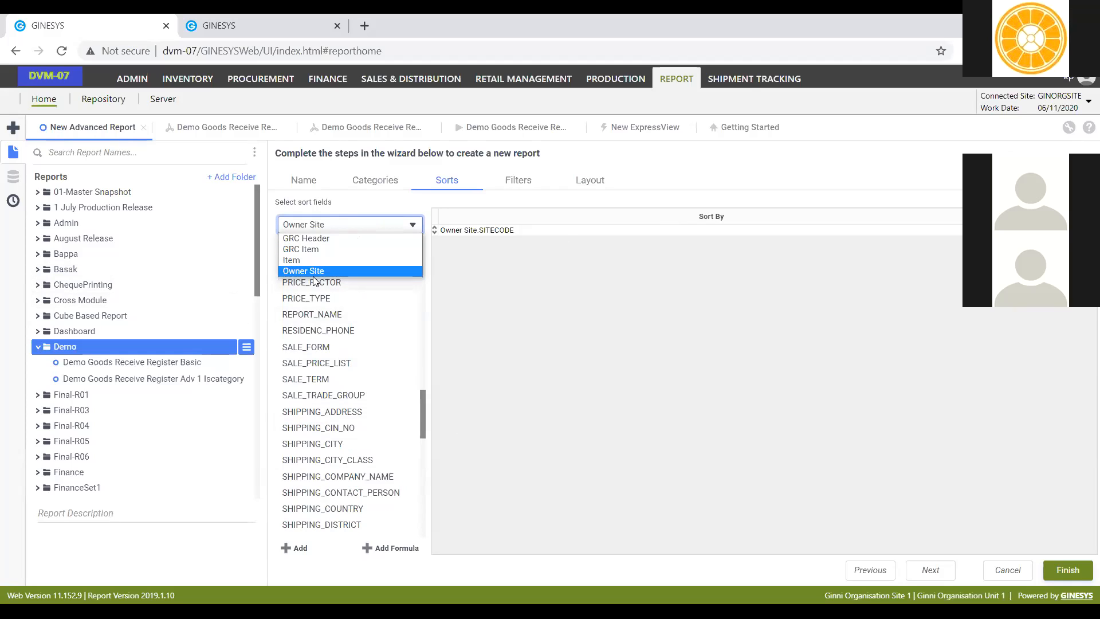
pyautogui.click(340, 238)
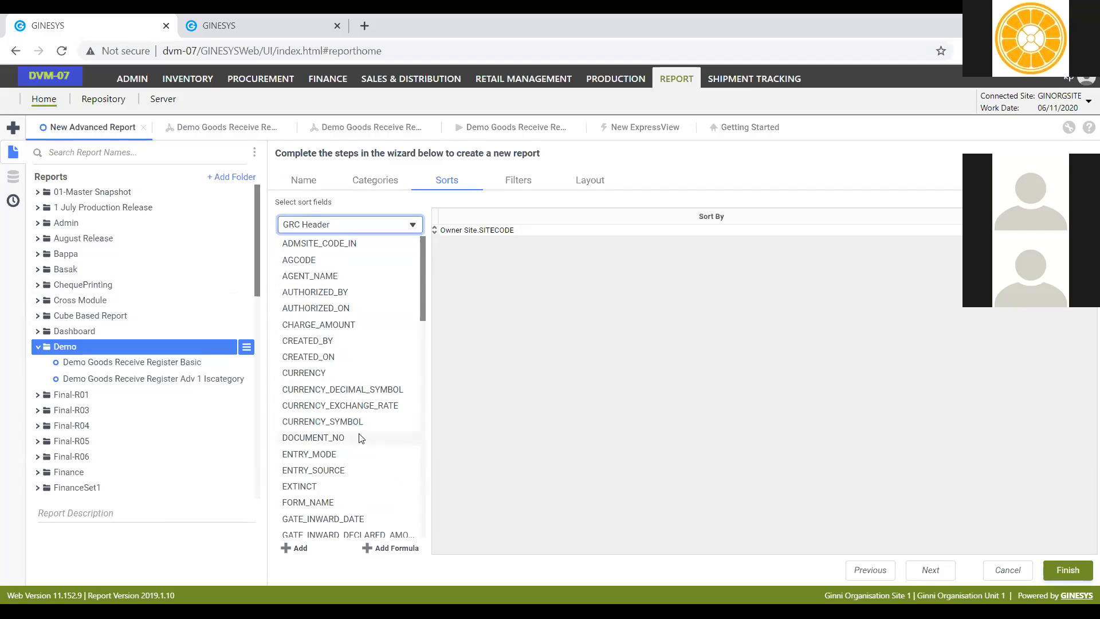
pyautogui.scroll(-5, 360, 438)
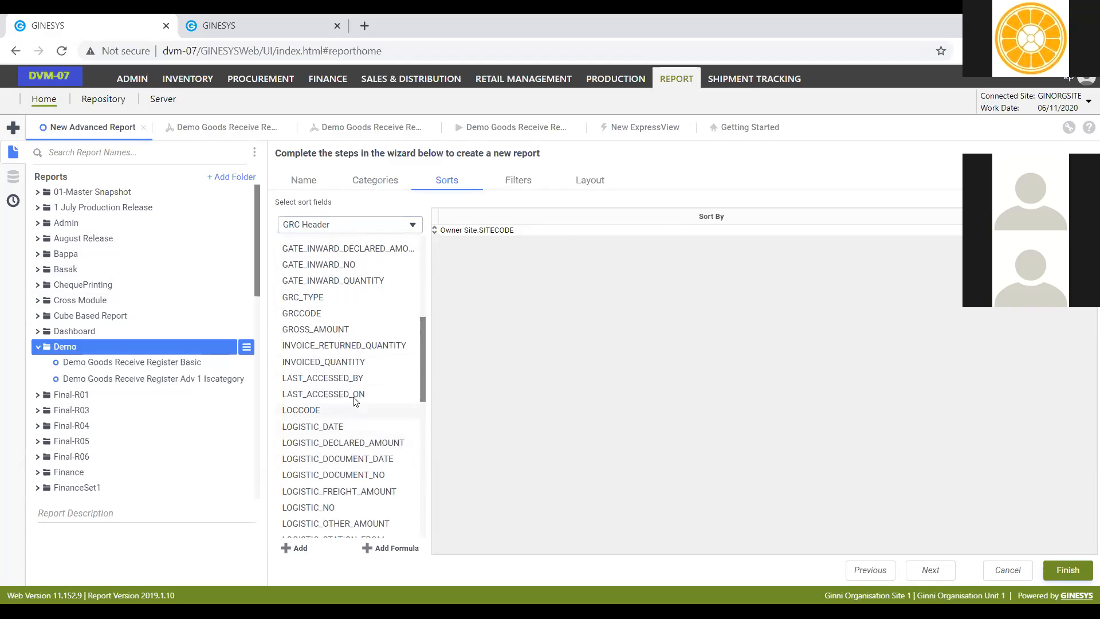
pyautogui.scroll(-5, 338, 441)
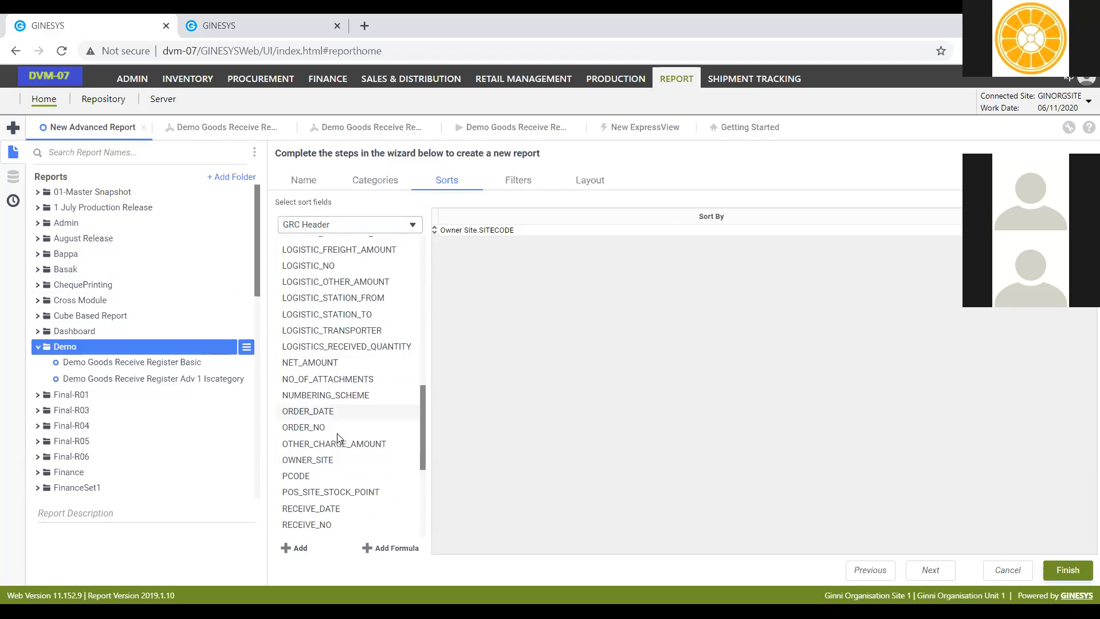
pyautogui.click(342, 485)
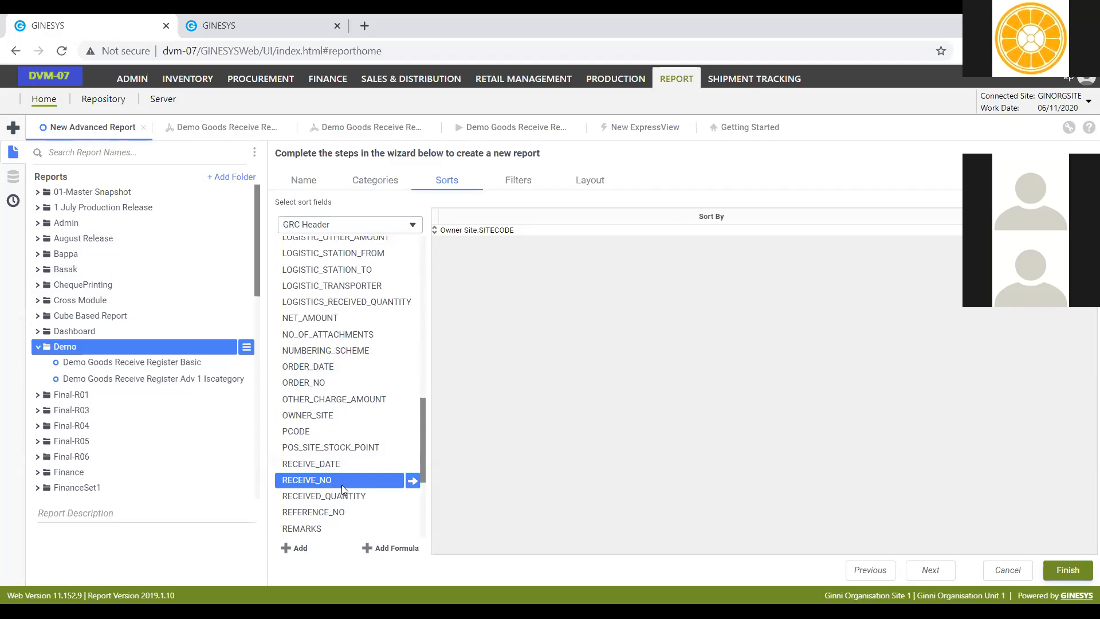
pyautogui.press('Down')
pyautogui.press('Down')
pyautogui.press('Down')
pyautogui.press('Down')
pyautogui.press('Down')
pyautogui.press('Down')
pyautogui.scroll(-1, 343, 490)
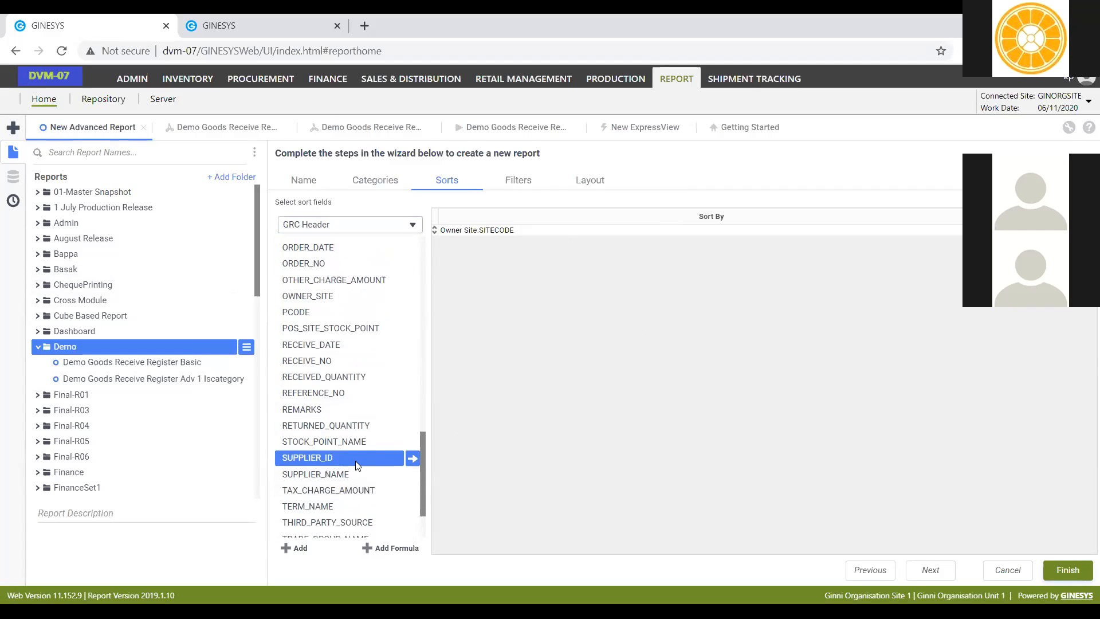
pyautogui.click(403, 475)
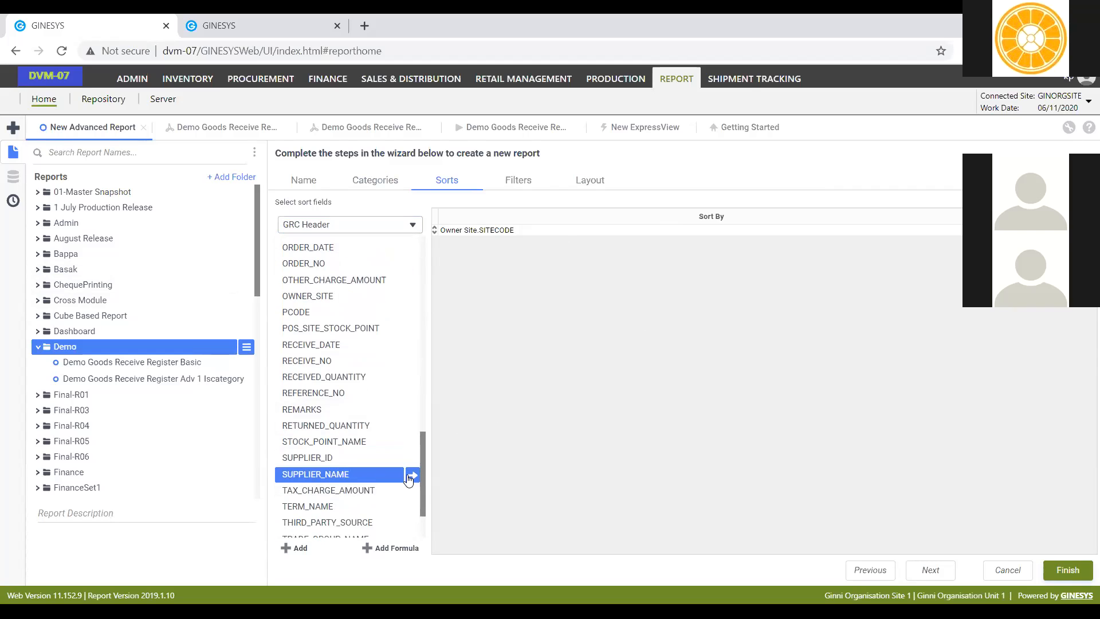
pyautogui.click(411, 476)
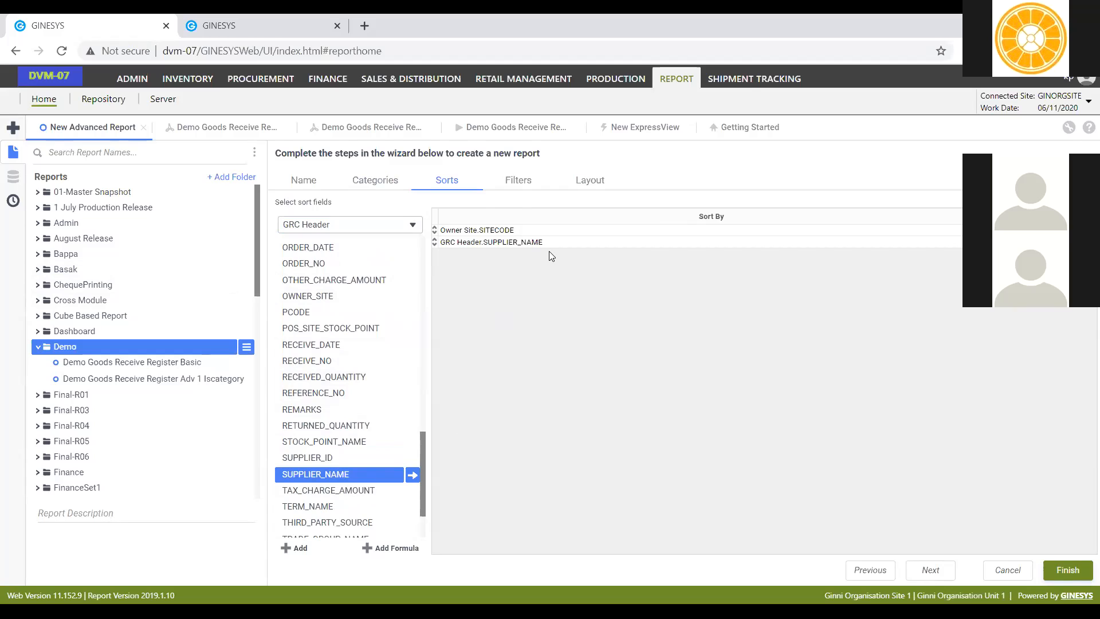
# Step: Add RECEIVE_DATE and RECEIVE_NO from the GRC Header category as further sort fields
pyautogui.click(338, 225)
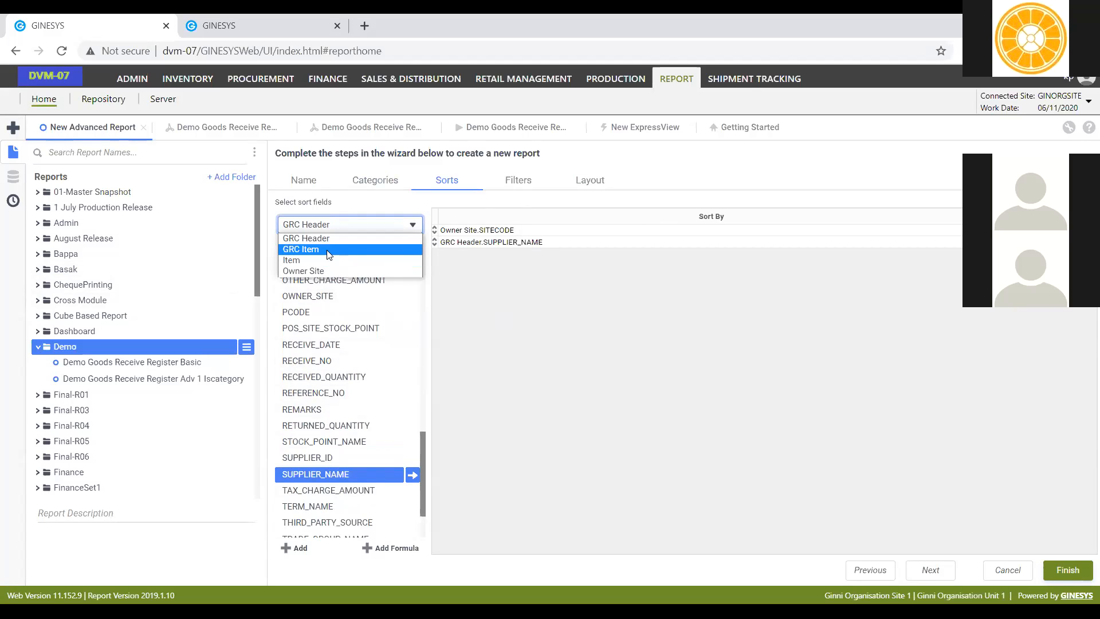
pyautogui.click(309, 238)
pyautogui.click(331, 360)
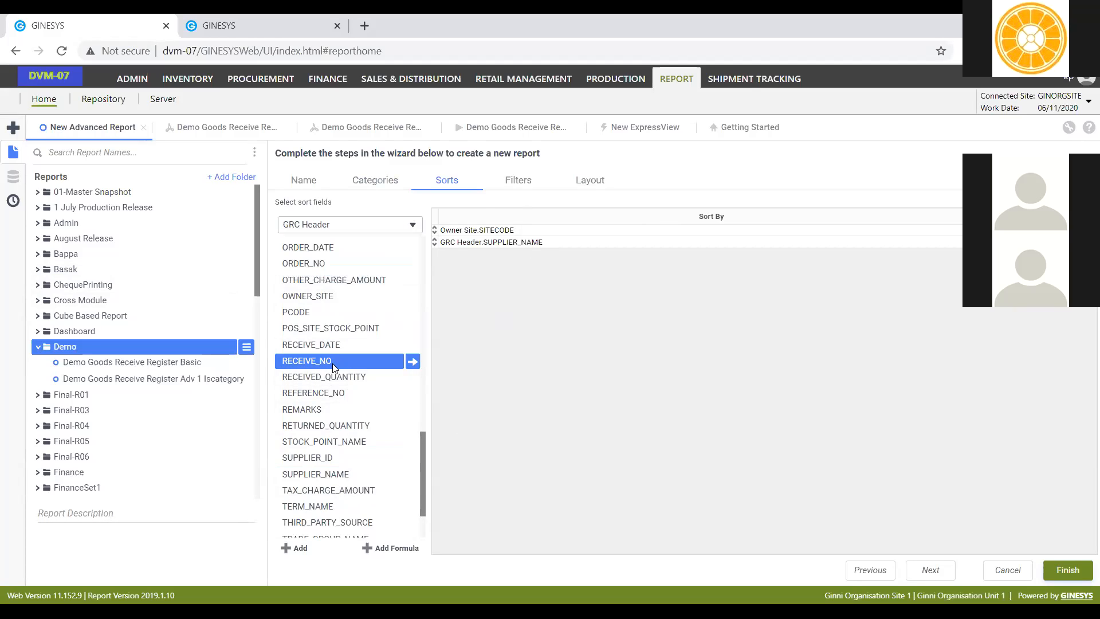
pyautogui.click(352, 345)
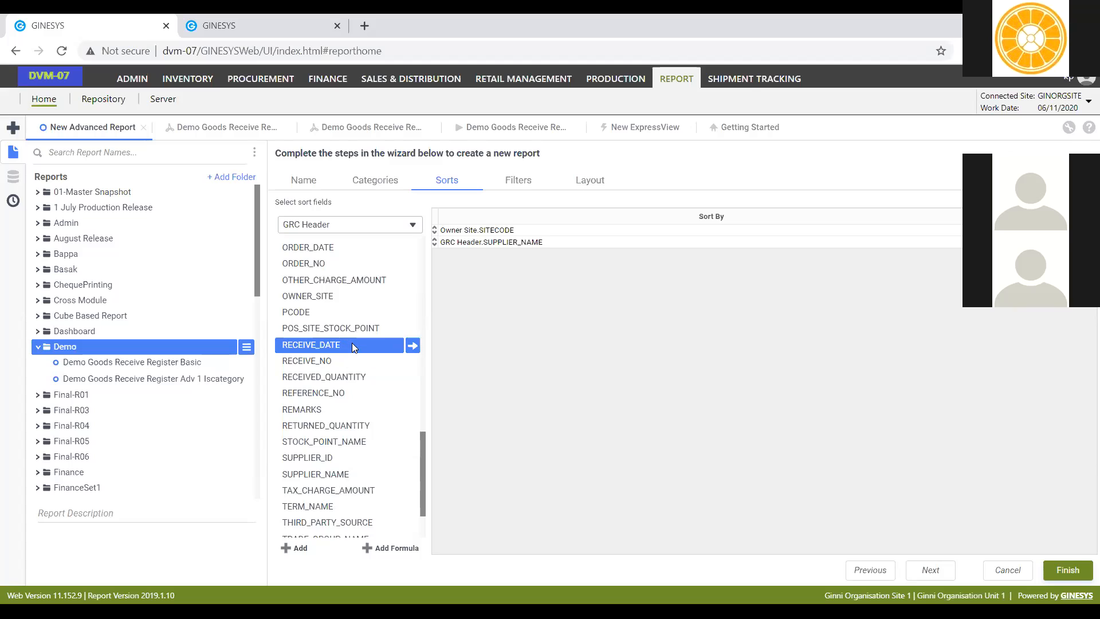
pyautogui.click(411, 345)
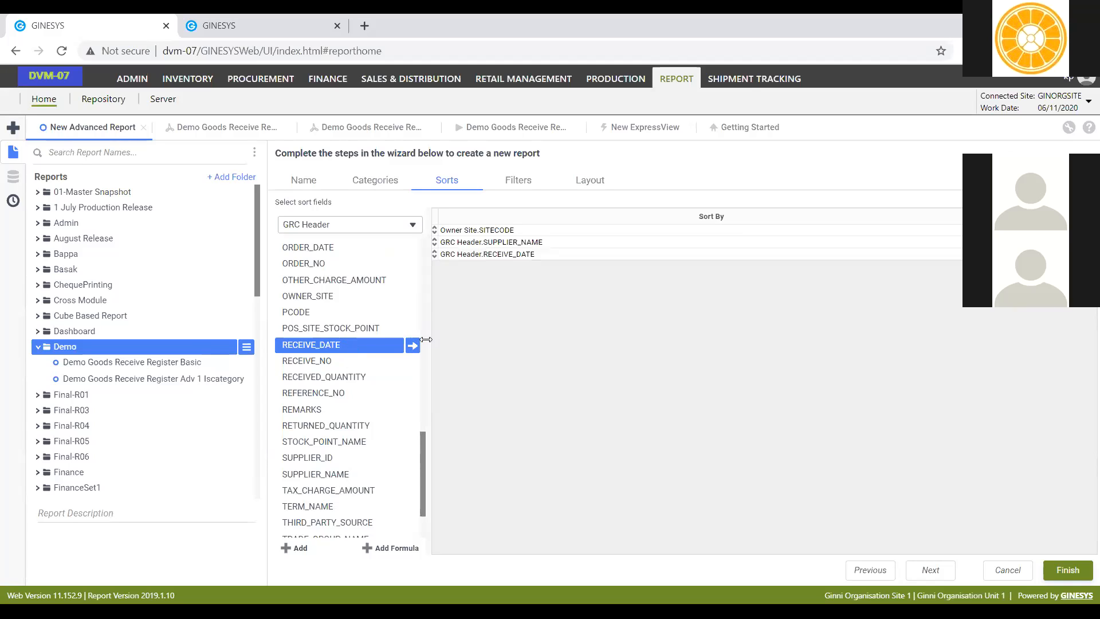
pyautogui.doubleClick(360, 362)
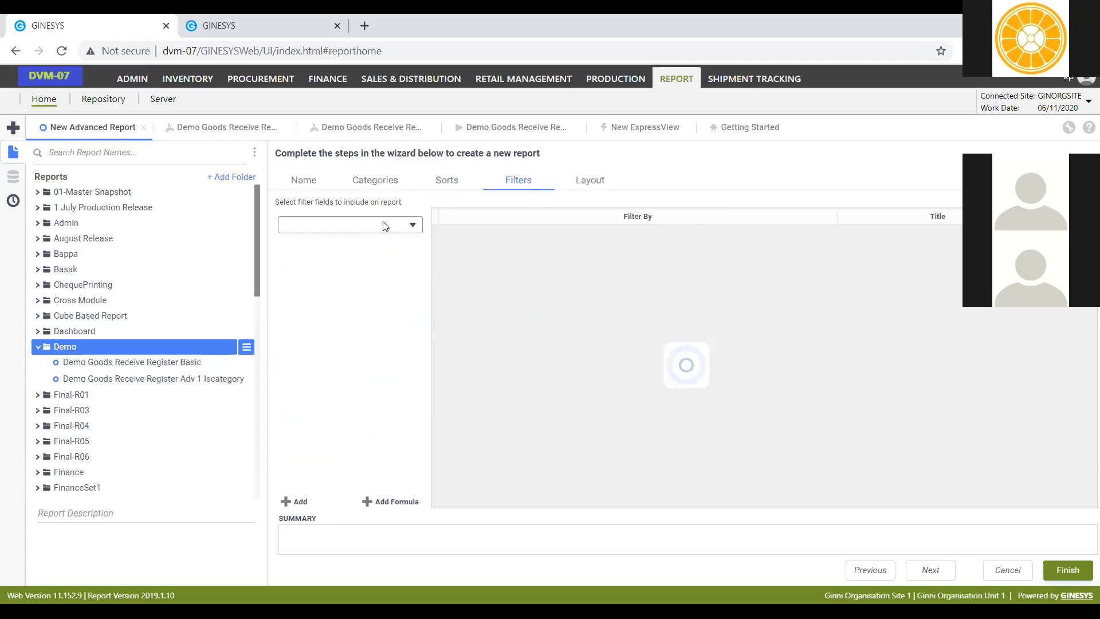
# Step: Add RECEIVE_DATE from the GRC Header category as the report's first filter field
pyautogui.click(412, 224)
pyautogui.scroll(-3, 359, 372)
pyautogui.scroll(-3, 358, 375)
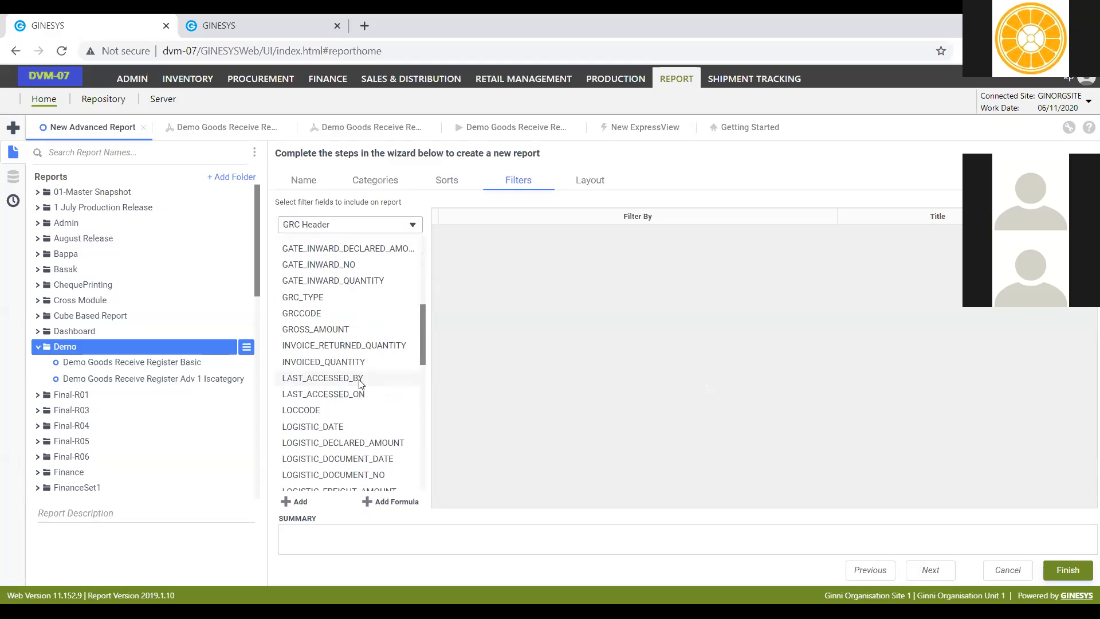
pyautogui.scroll(-1, 361, 385)
pyautogui.click(367, 389)
pyautogui.scroll(-4, 361, 386)
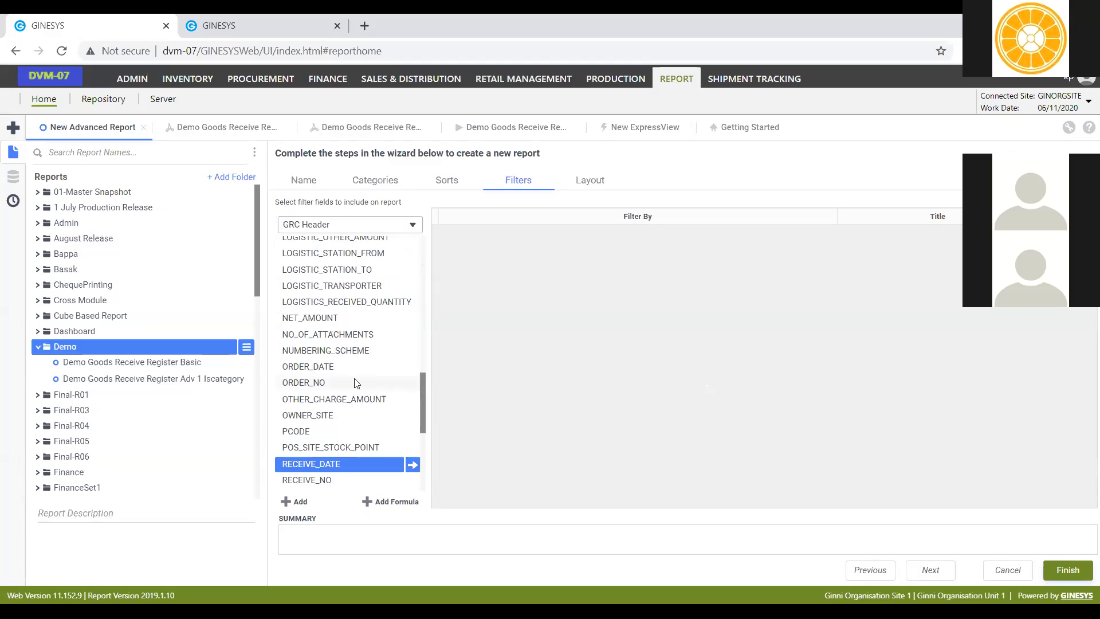
pyautogui.click(412, 464)
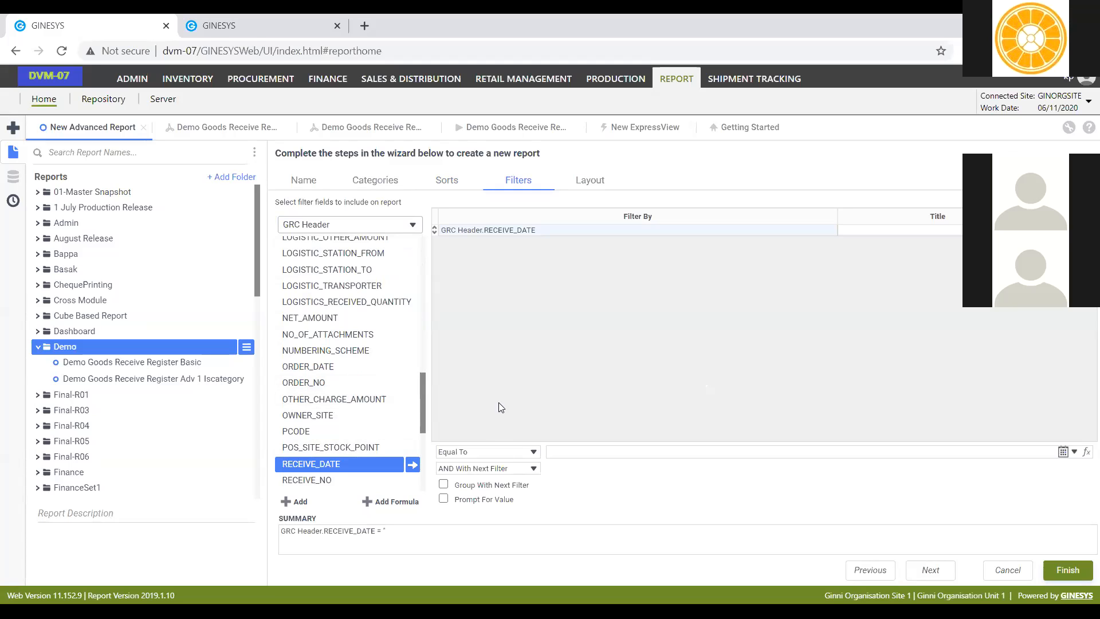
pyautogui.click(523, 451)
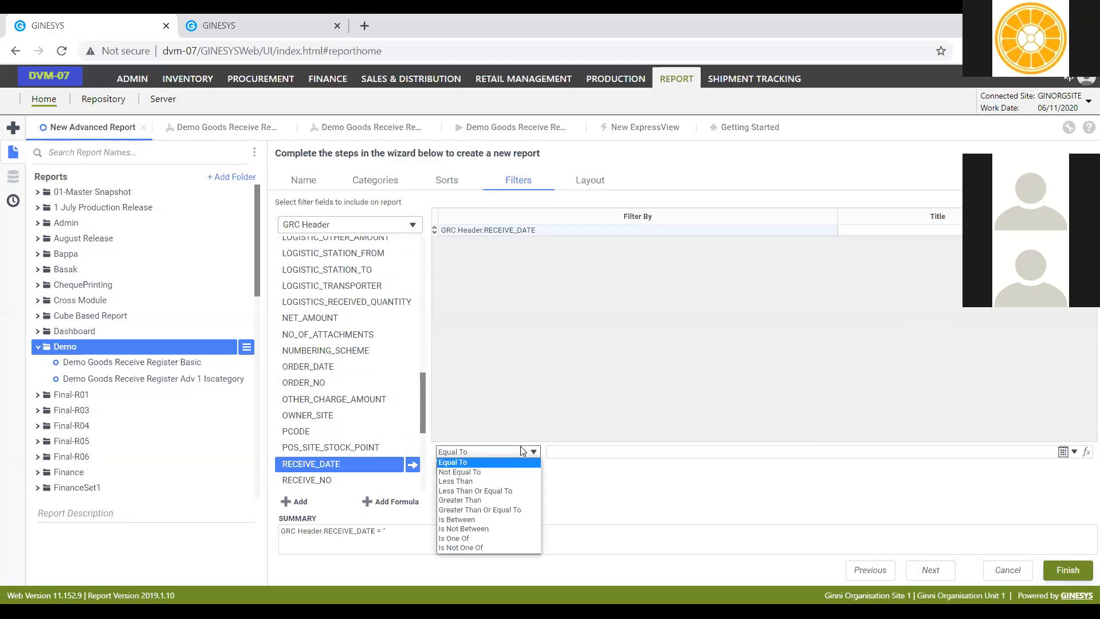
pyautogui.click(484, 520)
pyautogui.click(619, 456)
pyautogui.write('@')
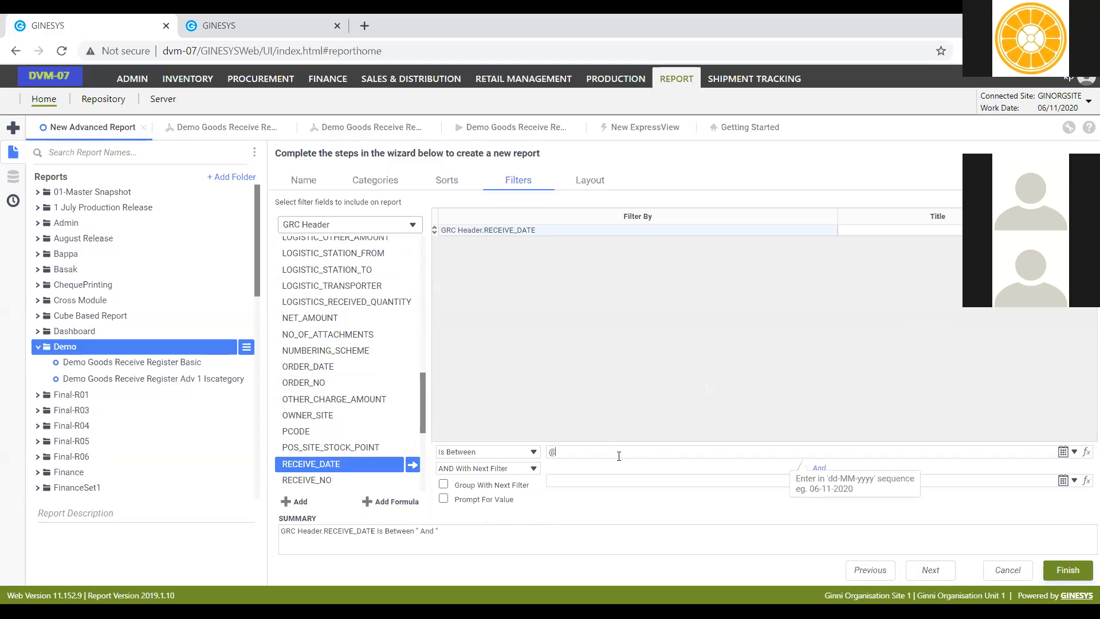
pyautogui.write('DTFR@')
pyautogui.hotkey('ctrl', 'a')
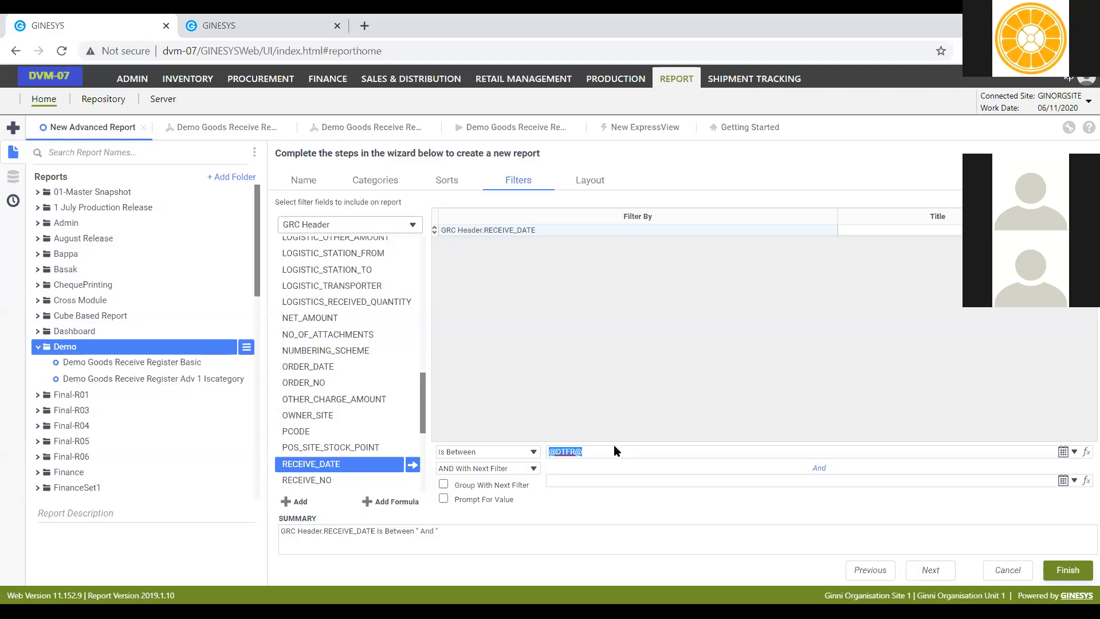
pyautogui.click(594, 483)
pyautogui.write('@DTTO@')
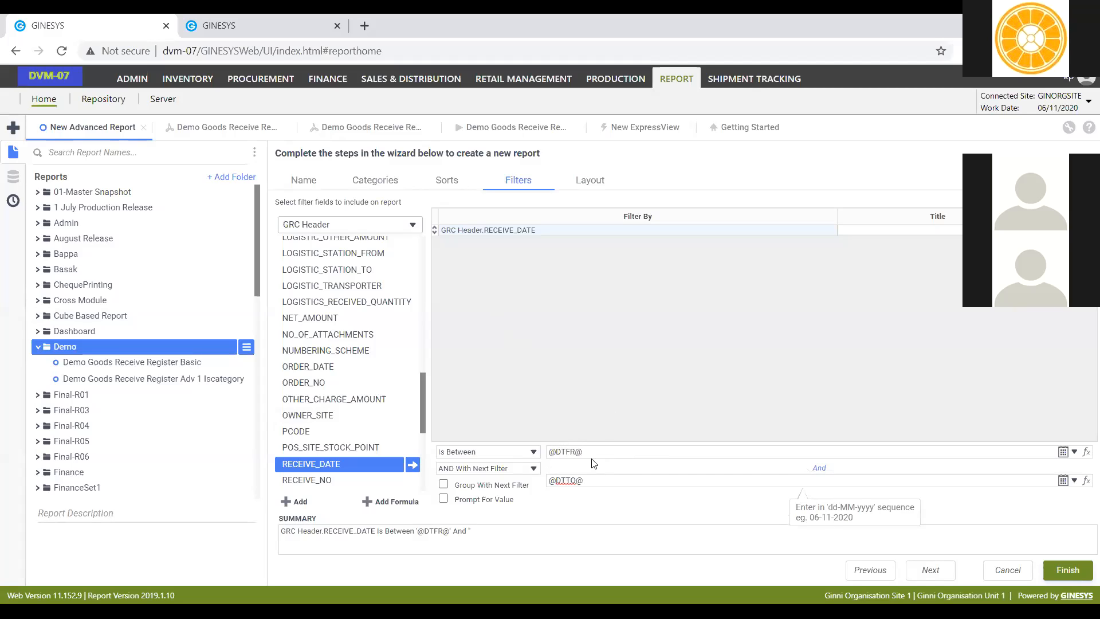
pyautogui.click(606, 452)
pyautogui.click(607, 480)
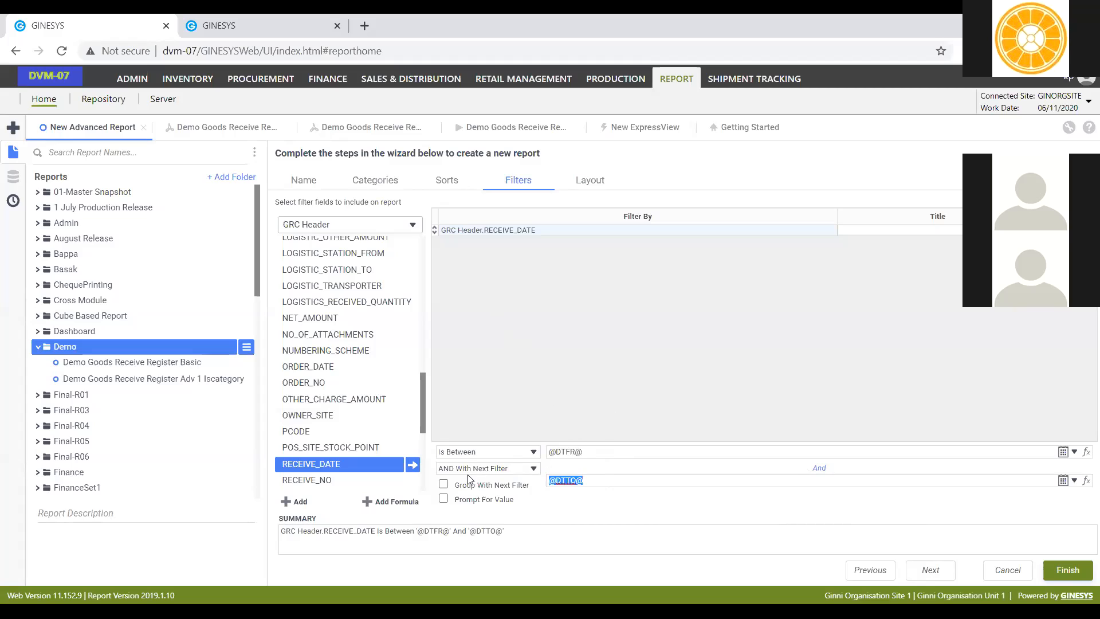
pyautogui.click(583, 453)
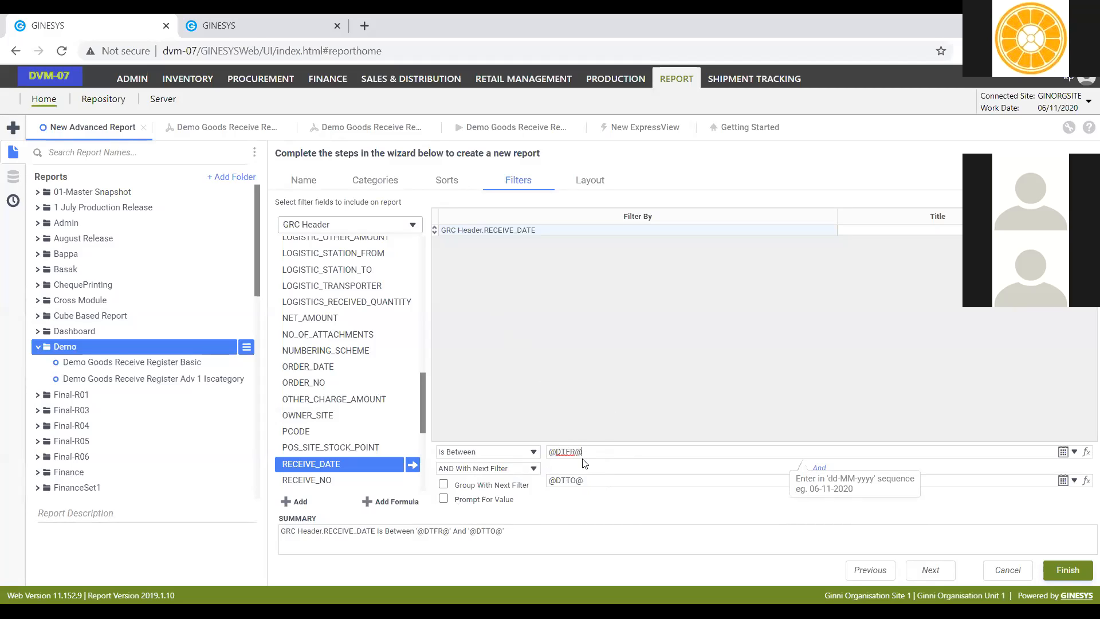
pyautogui.click(560, 452)
pyautogui.press('End')
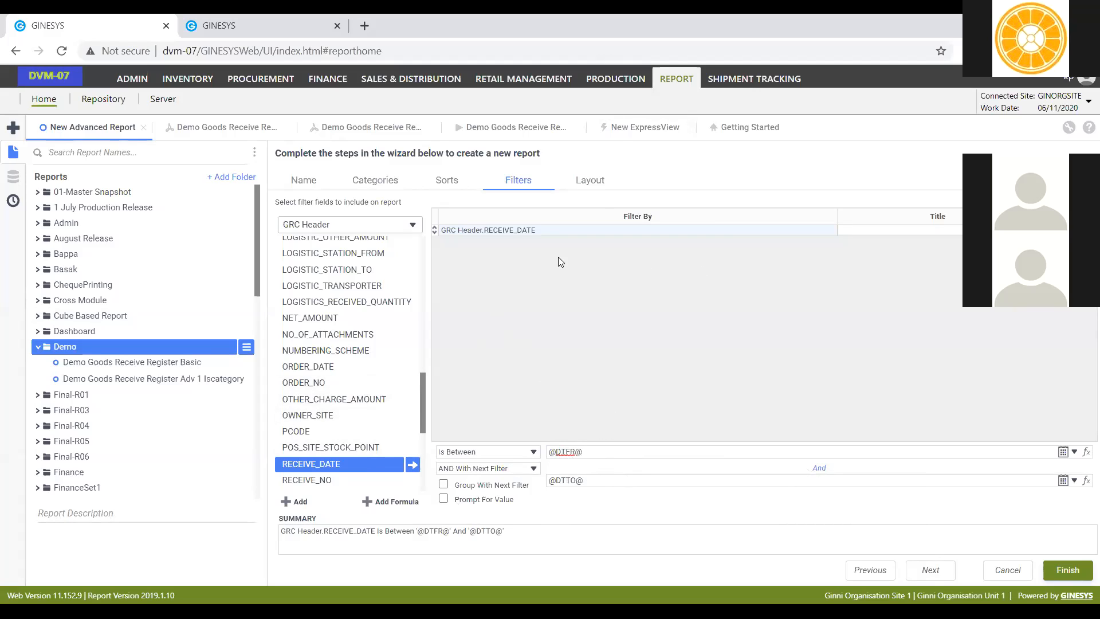
# Step: Add DIVISION from the Item category as a filter field
pyautogui.scroll(-1, 341, 388)
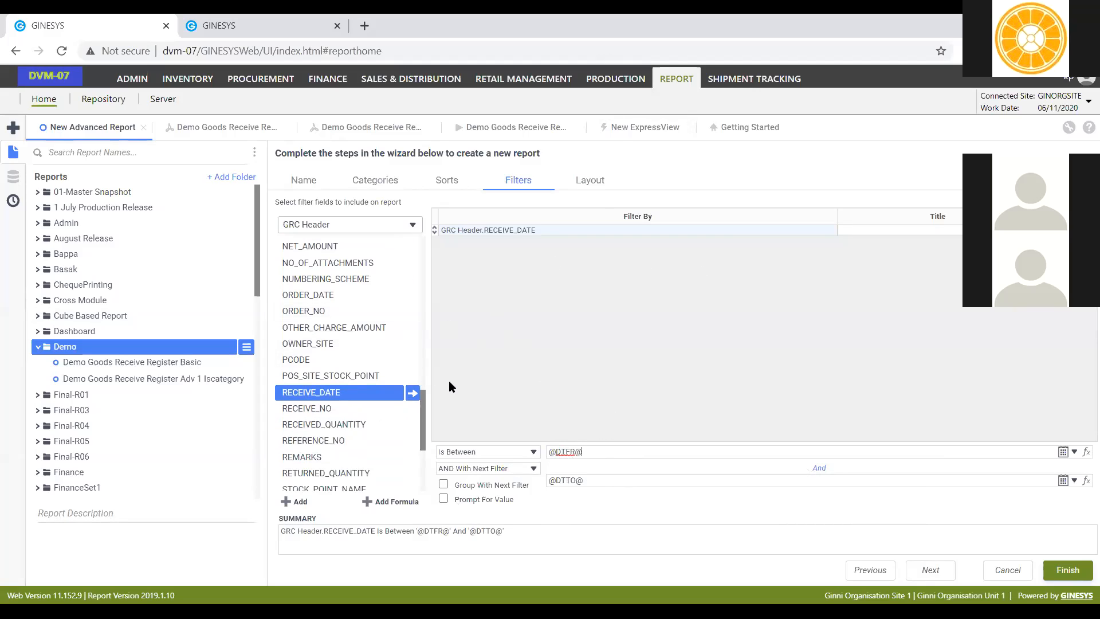
pyautogui.scroll(6, 350, 366)
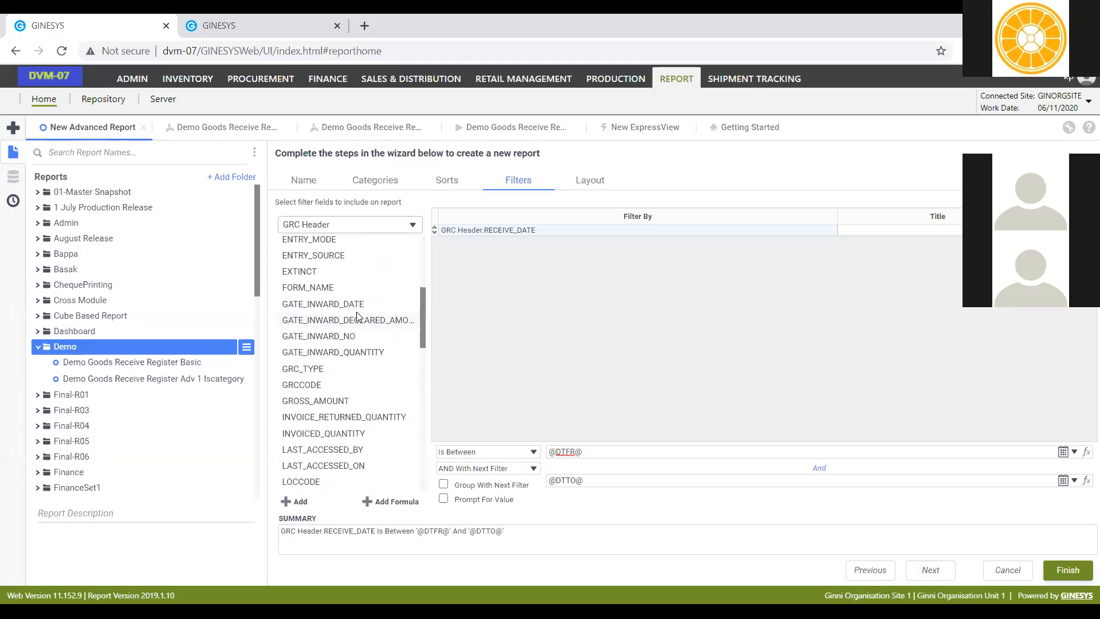
pyautogui.click(327, 370)
pyautogui.click(344, 224)
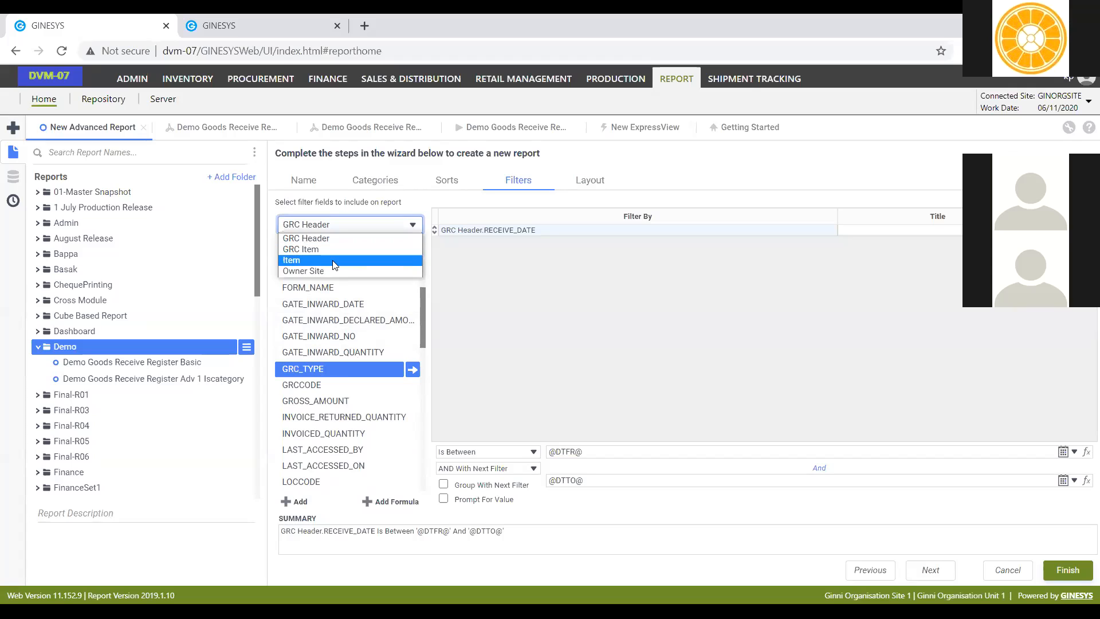
pyautogui.click(336, 261)
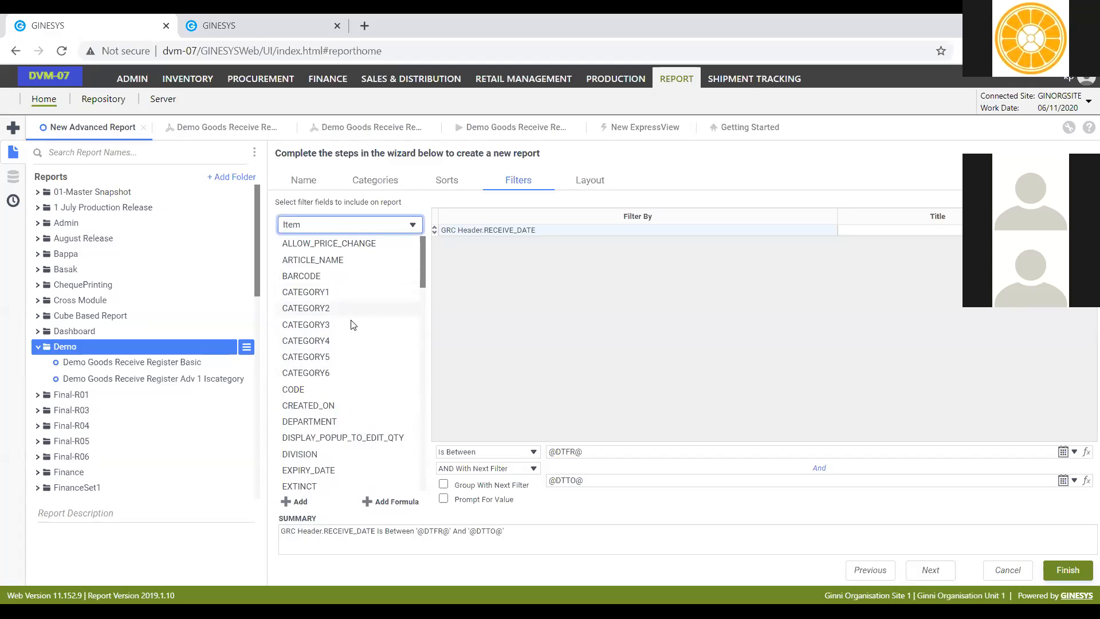
pyautogui.click(335, 454)
pyautogui.doubleClick(332, 453)
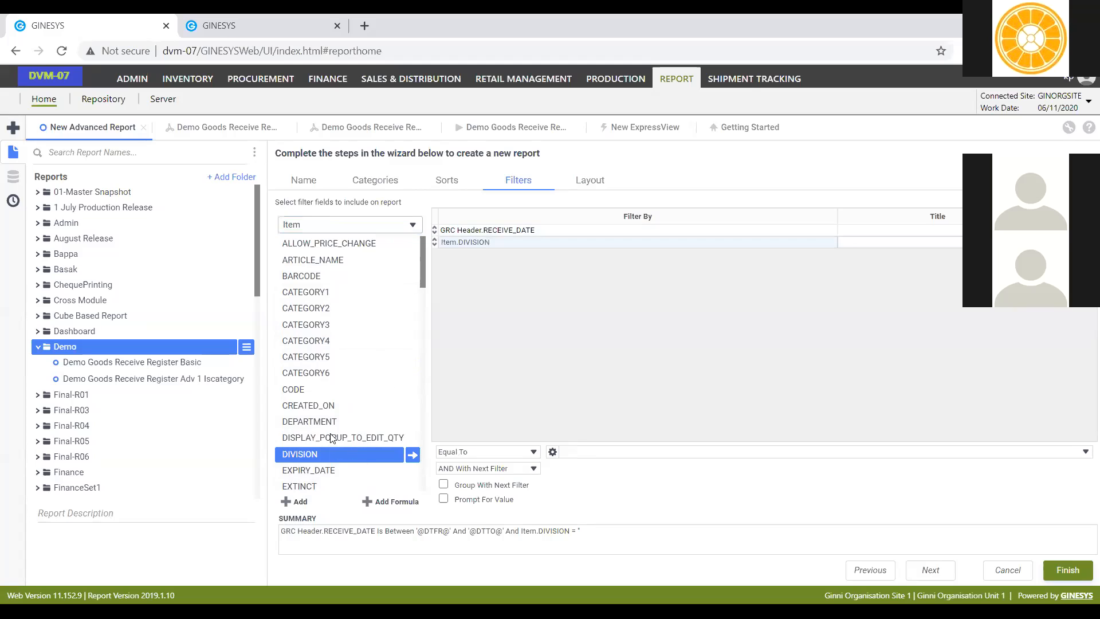
# Step: Add SECTION and DEPARTMENT from the Item category as filter fields
pyautogui.click(307, 487)
pyautogui.press('s')
pyautogui.press('e')
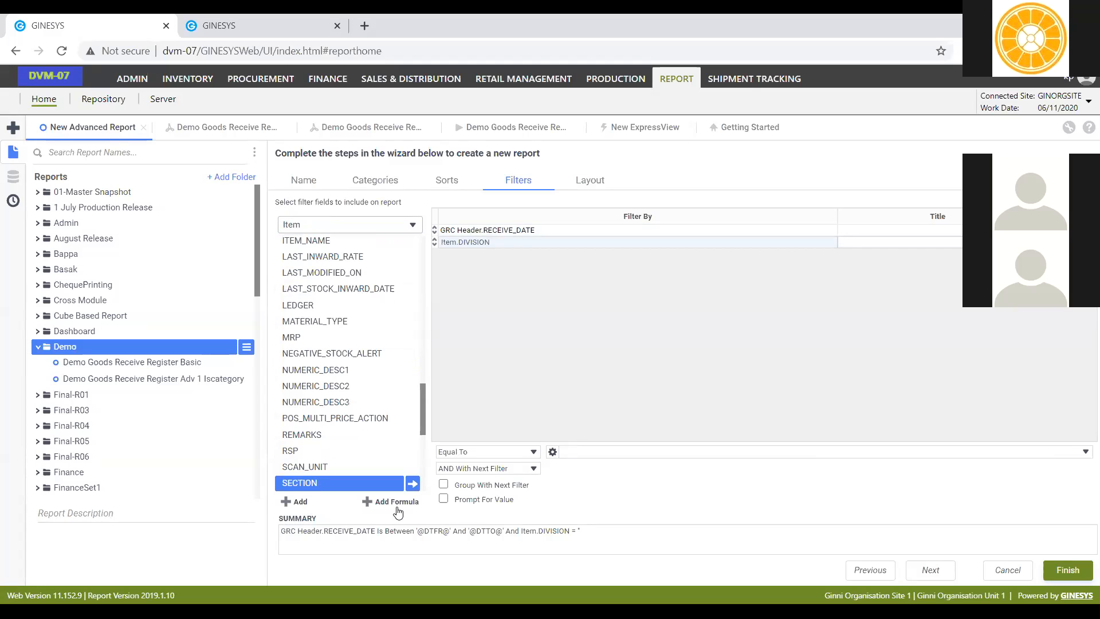
pyautogui.click(412, 485)
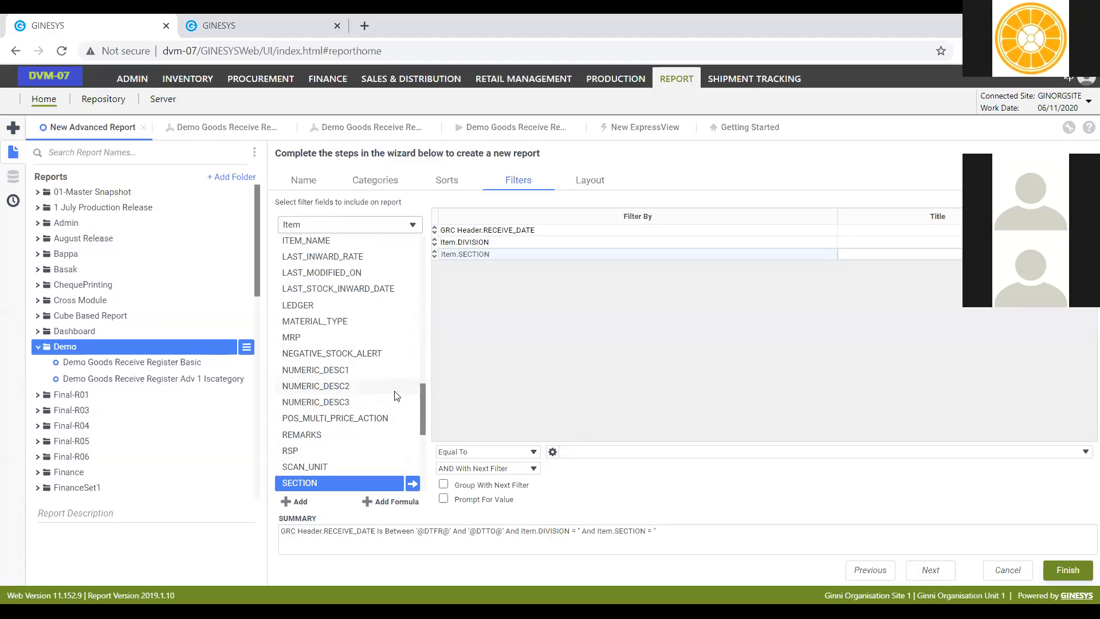
pyautogui.scroll(1, 365, 381)
pyautogui.scroll(-2, 364, 395)
pyautogui.scroll(-1, 358, 408)
pyautogui.scroll(2, 346, 411)
pyautogui.scroll(2, 353, 406)
pyautogui.press('d')
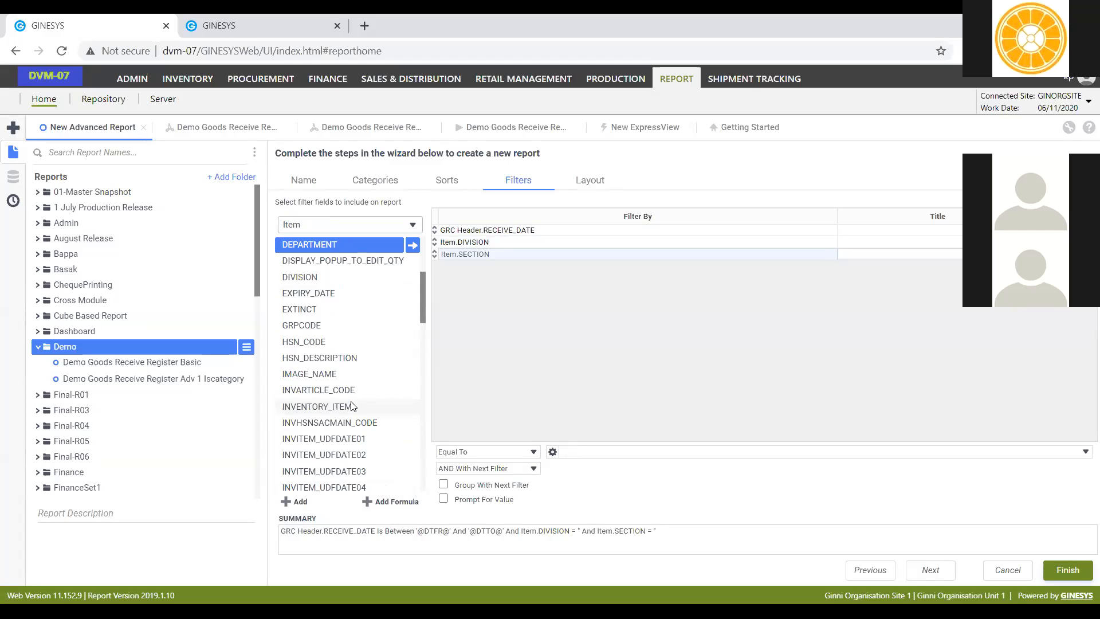
pyautogui.click(413, 245)
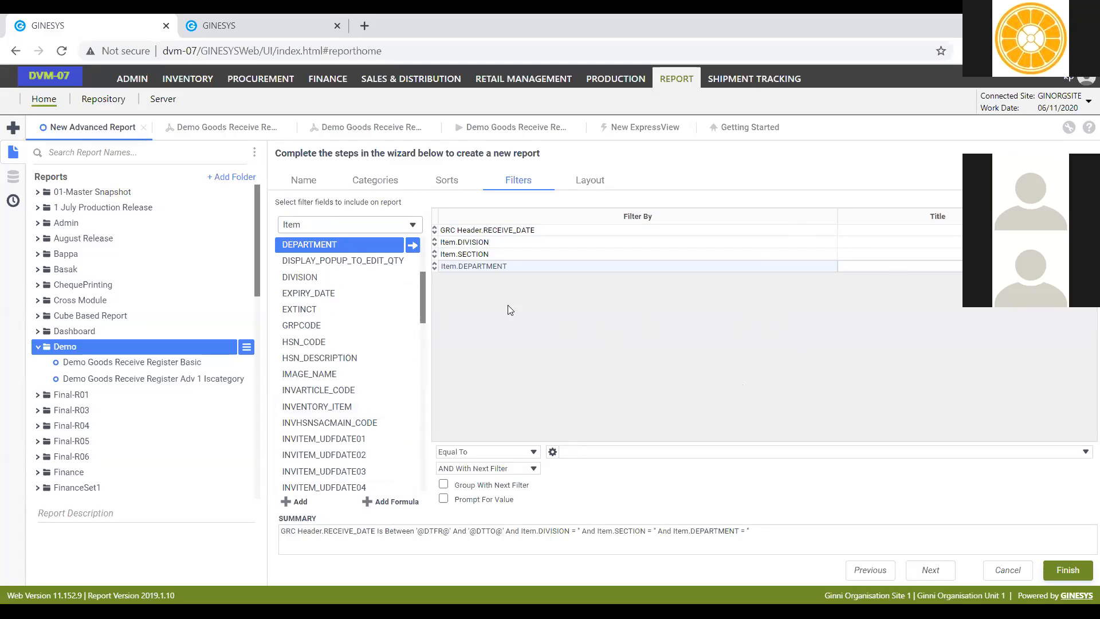
pyautogui.click(853, 241)
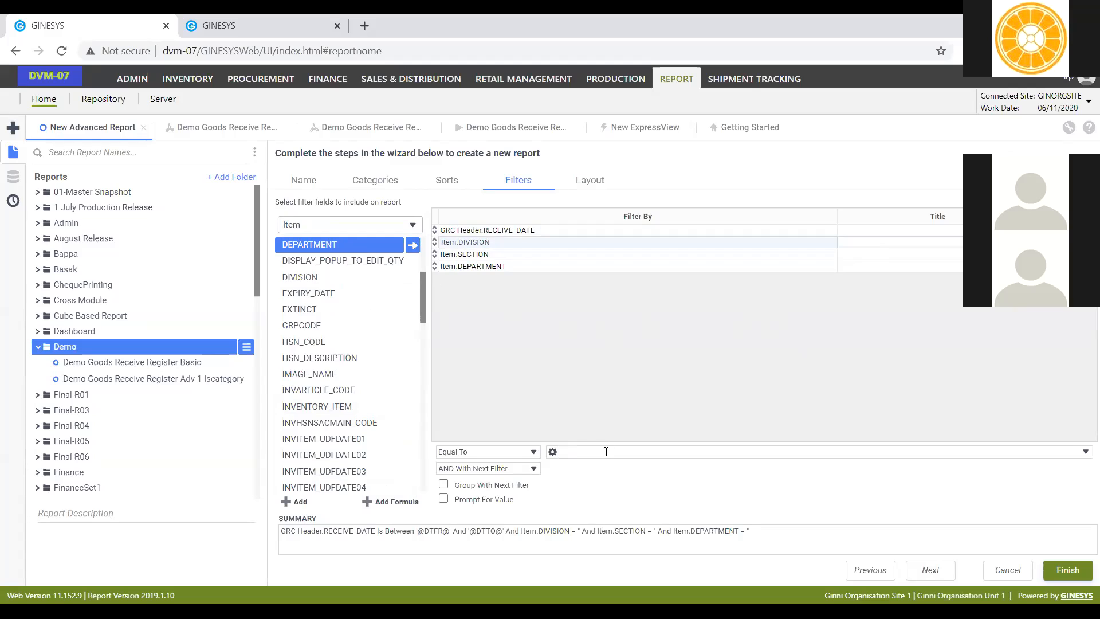
pyautogui.write('@Division@')
pyautogui.click(862, 253)
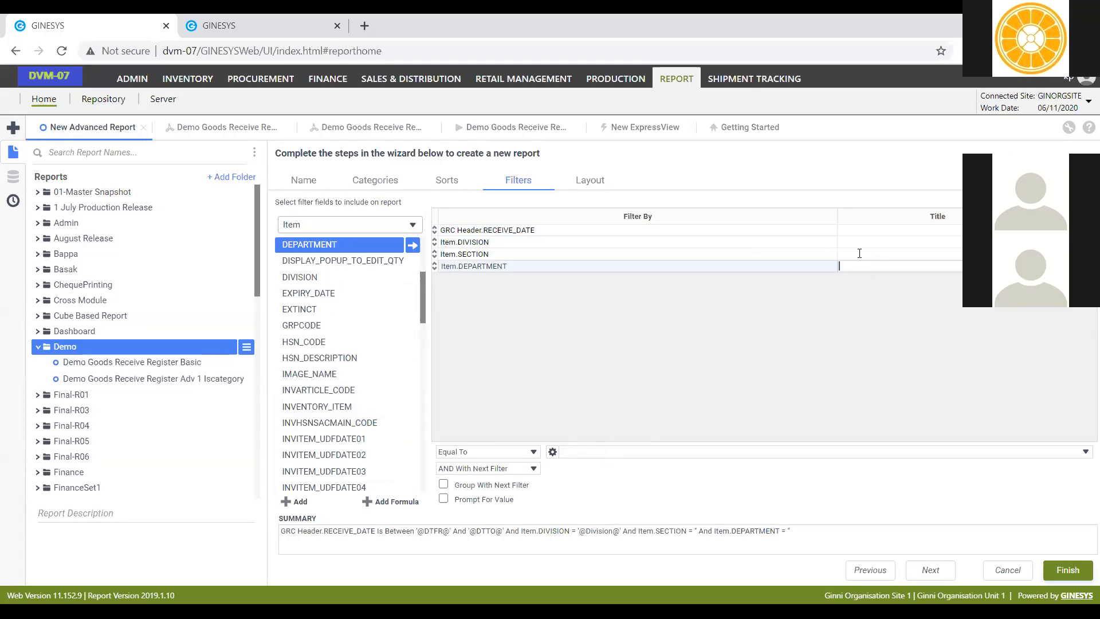
pyautogui.write('@')
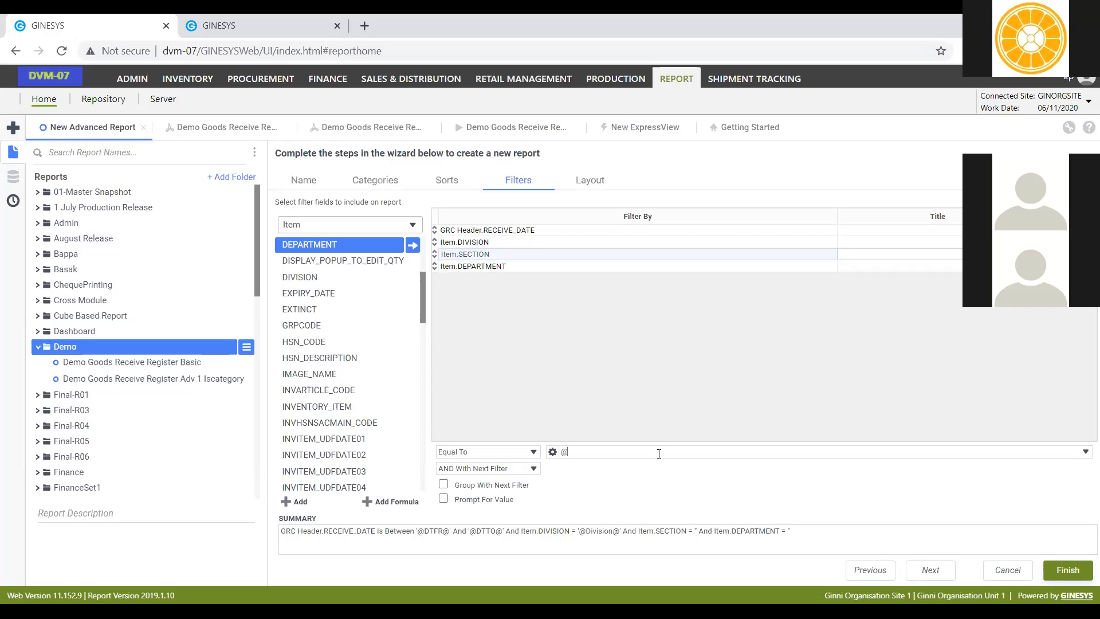
pyautogui.write('Section@')
pyautogui.click(887, 266)
pyautogui.write('@')
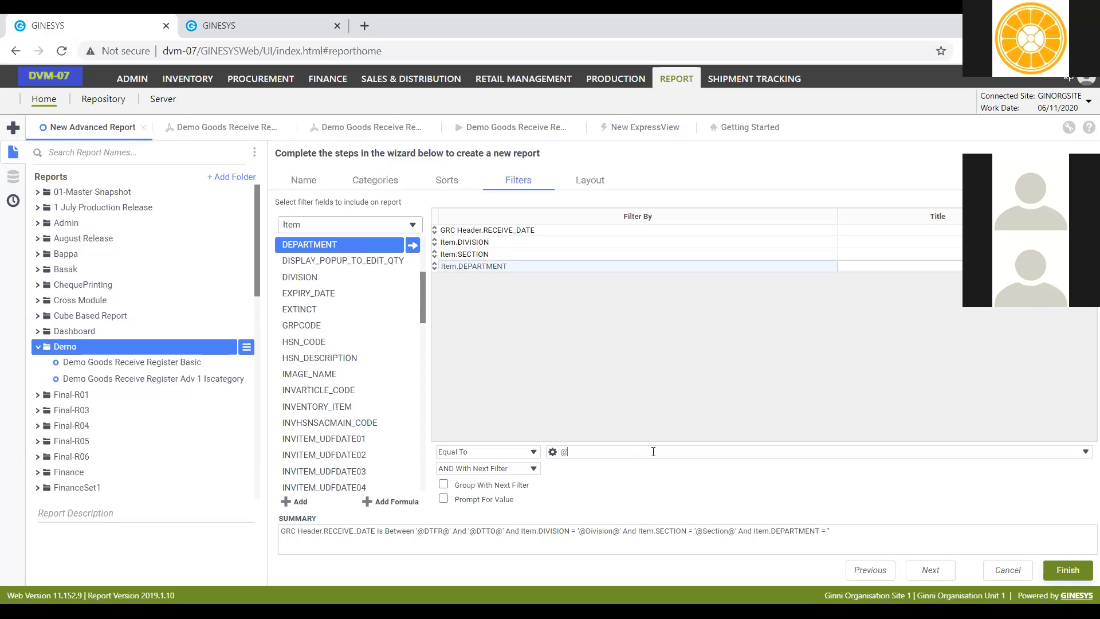
pyautogui.write('Department@')
pyautogui.click(602, 345)
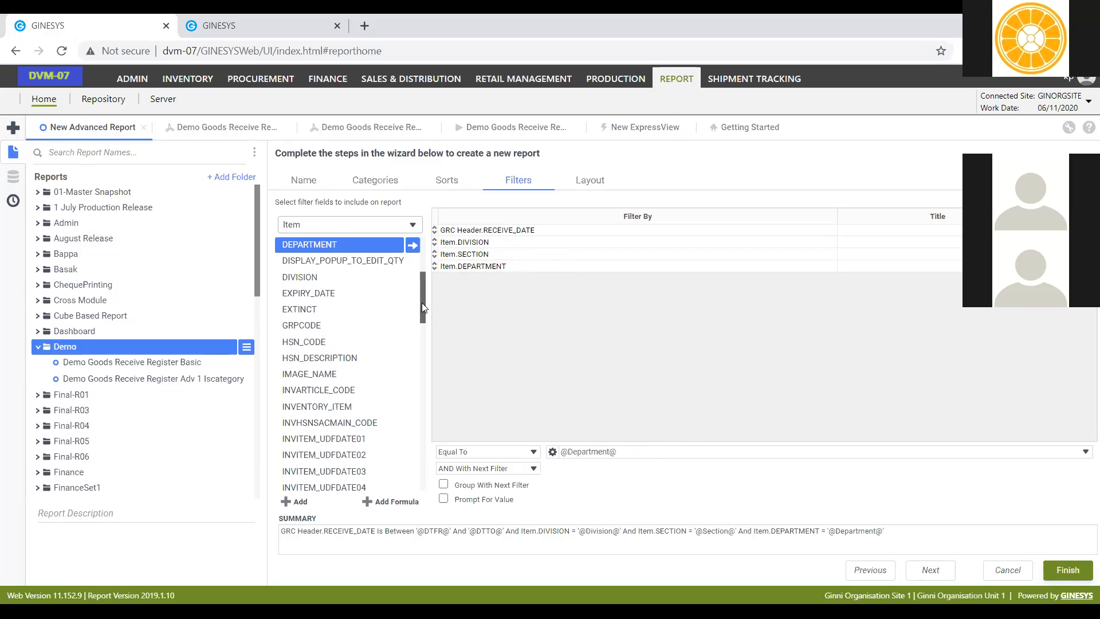
# Step: Add RECEIVED_QUANTITY from the GRC Header category as a filter field
pyautogui.click(416, 224)
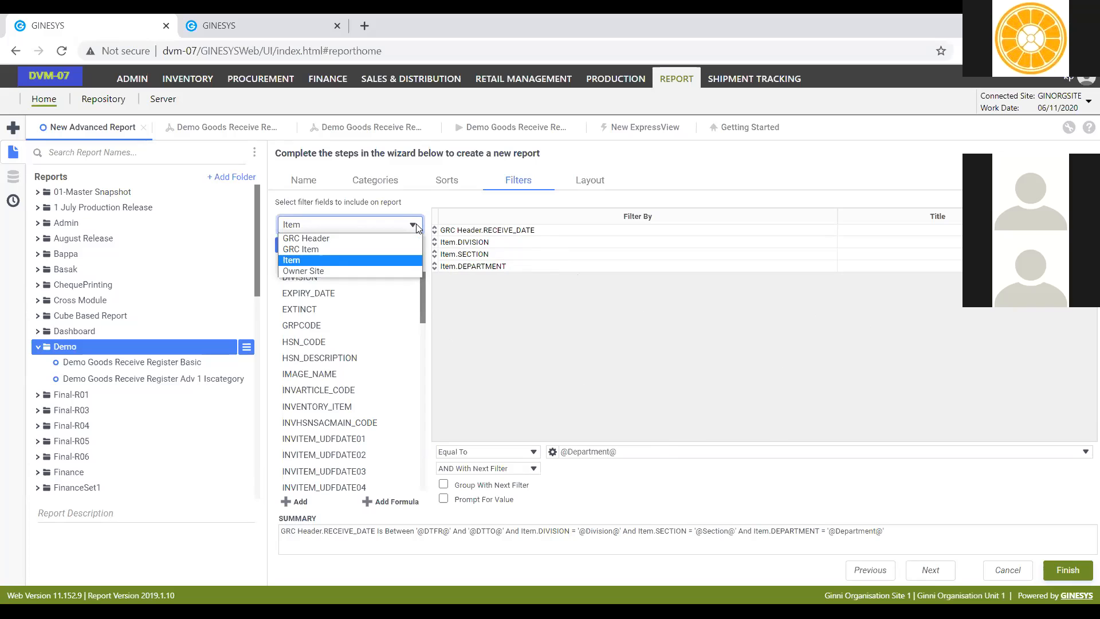
pyautogui.click(348, 239)
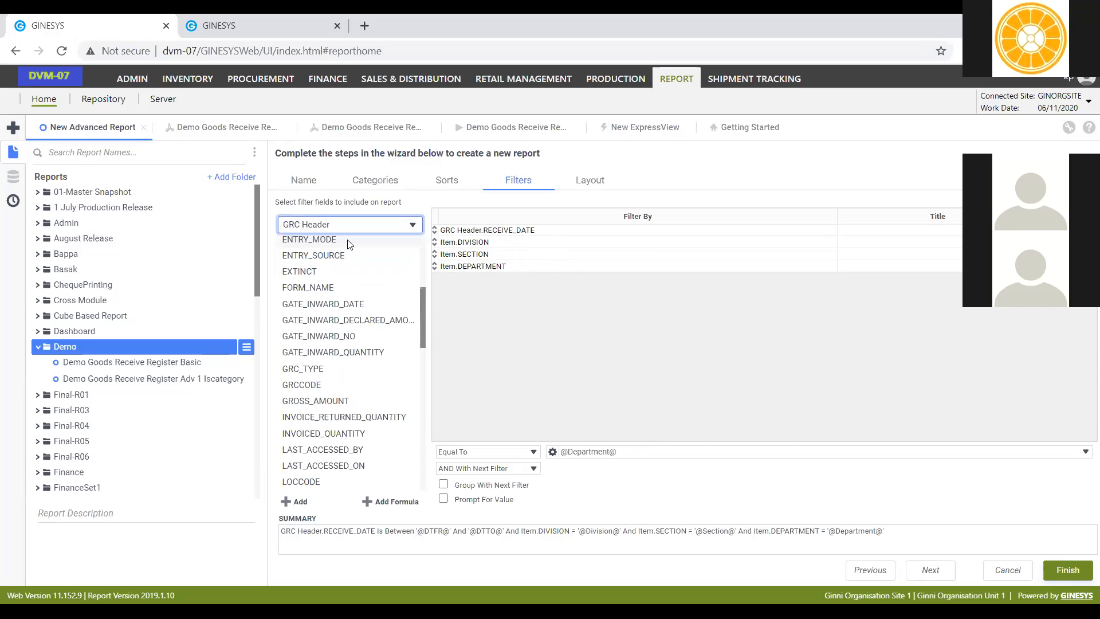
pyautogui.click(338, 382)
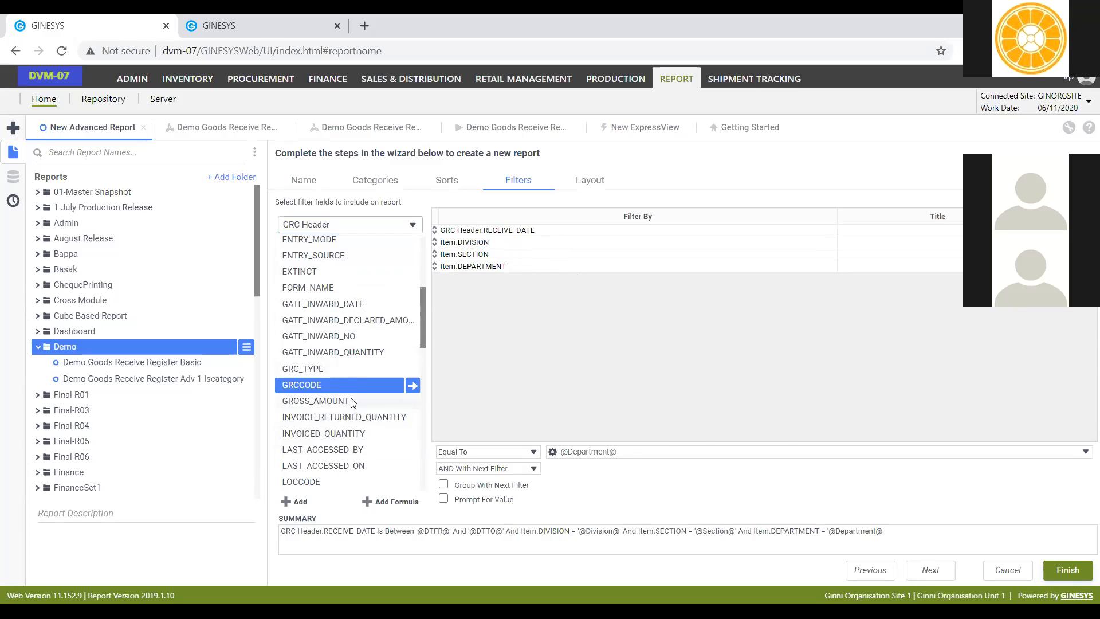
pyautogui.scroll(5, 349, 378)
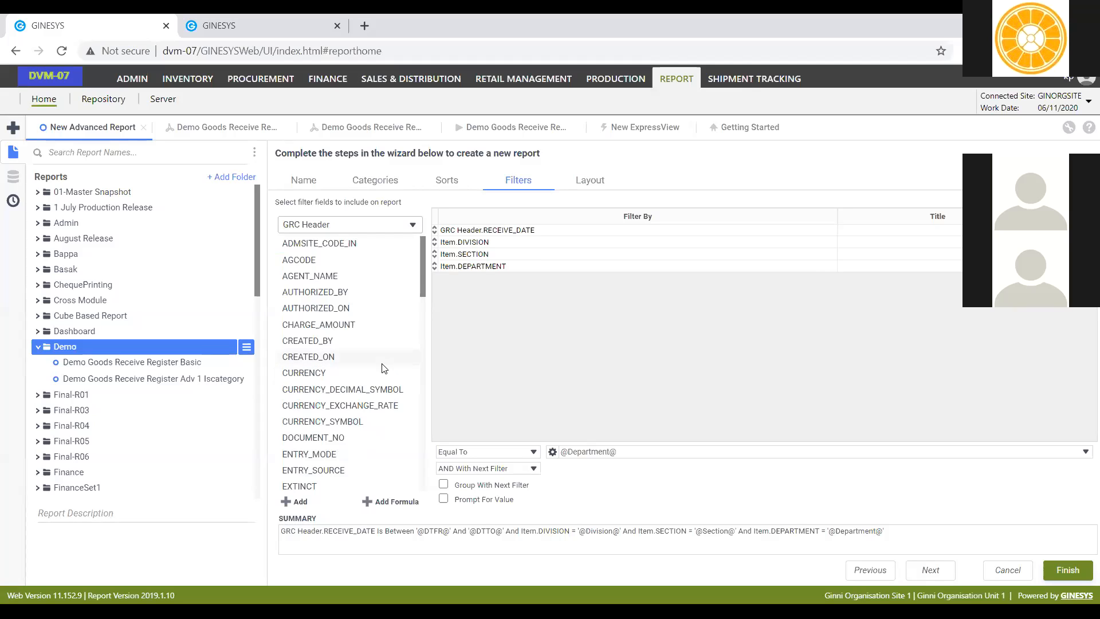
pyautogui.scroll(-3, 369, 412)
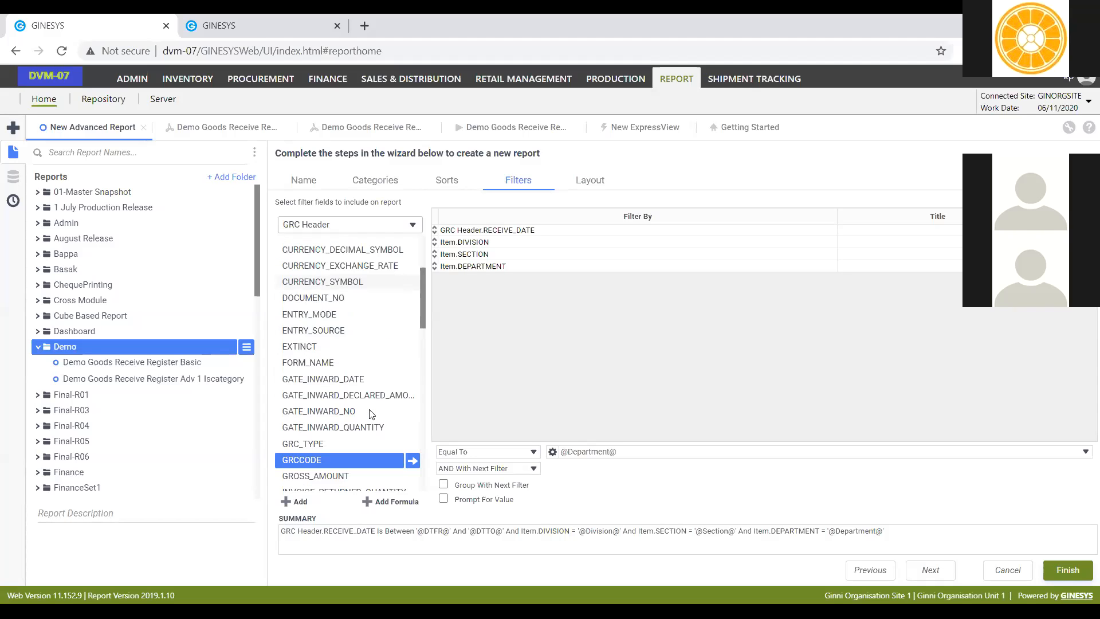
pyautogui.scroll(-3, 367, 414)
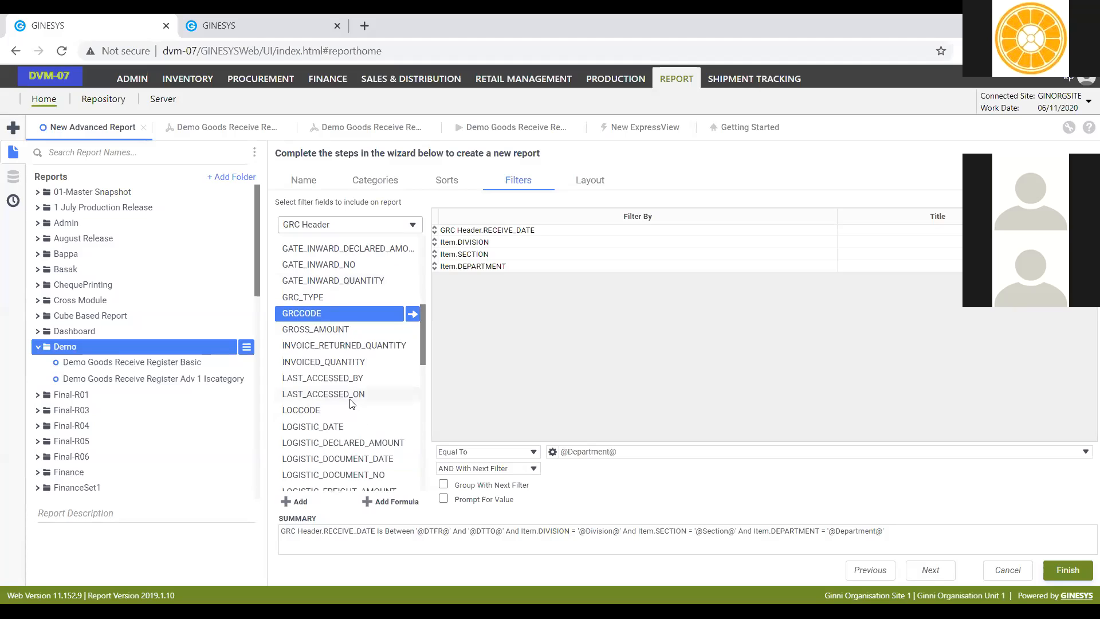
pyautogui.press('r')
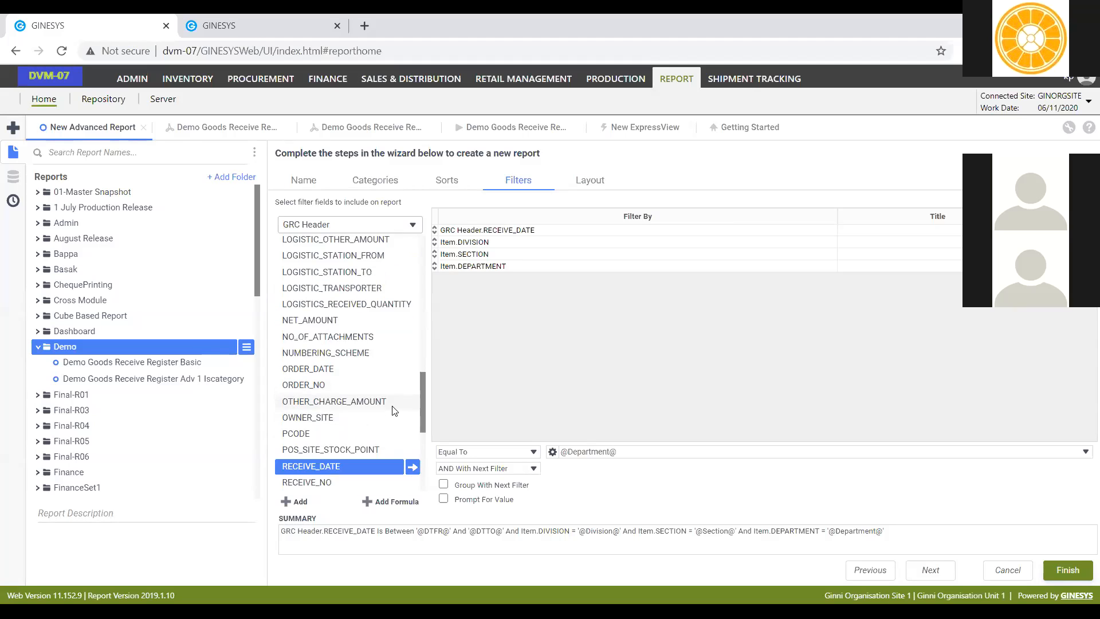
pyautogui.scroll(-1, 373, 411)
pyautogui.click(358, 447)
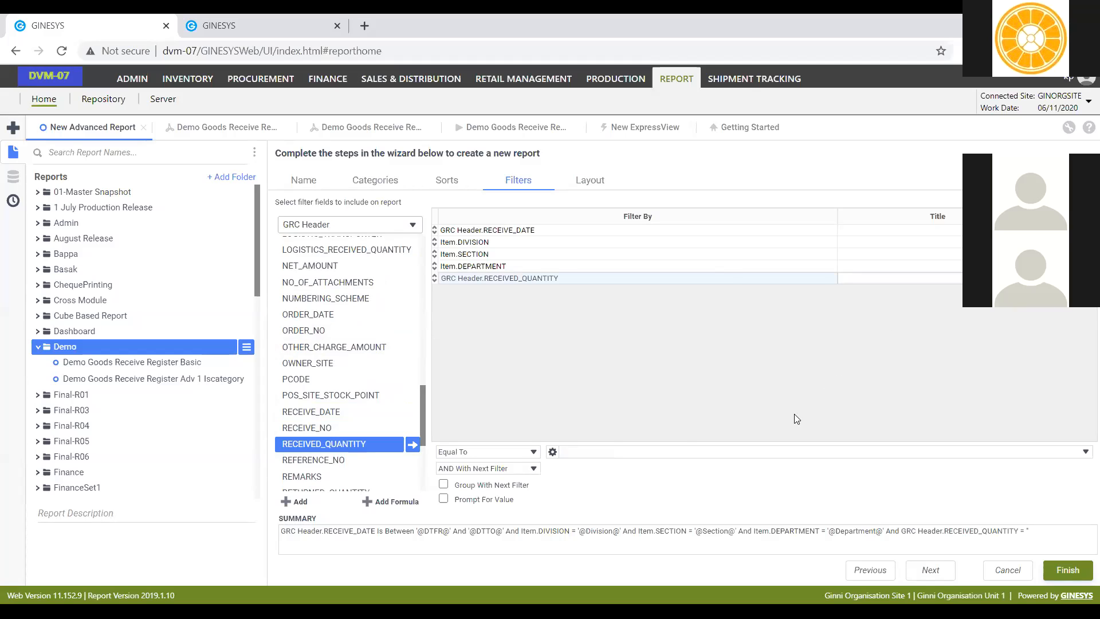
pyautogui.click(485, 452)
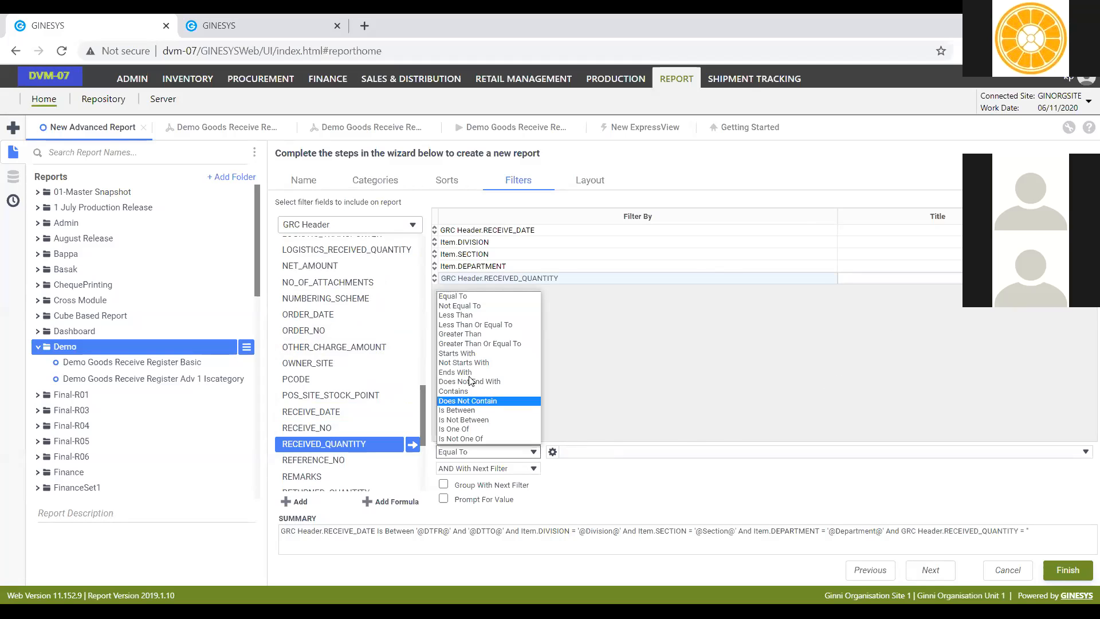
pyautogui.click(484, 343)
pyautogui.click(597, 453)
pyautogui.write('@')
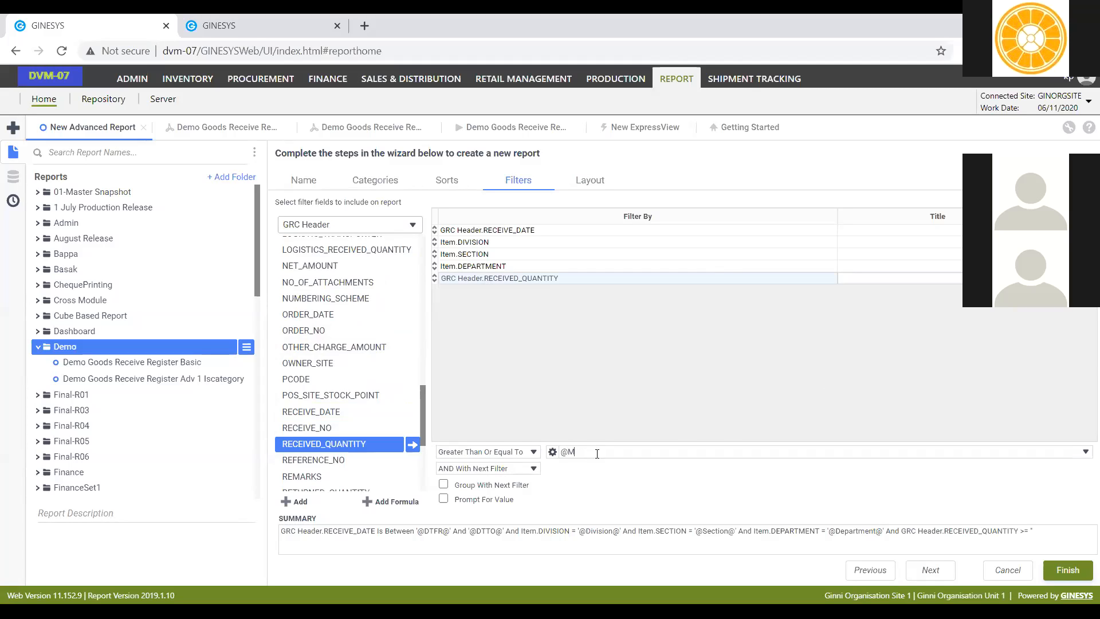
pyautogui.write('Mini')
pyautogui.write('mum')
pyautogui.write('Delive')
pyautogui.write('Q')
pyautogui.click(654, 328)
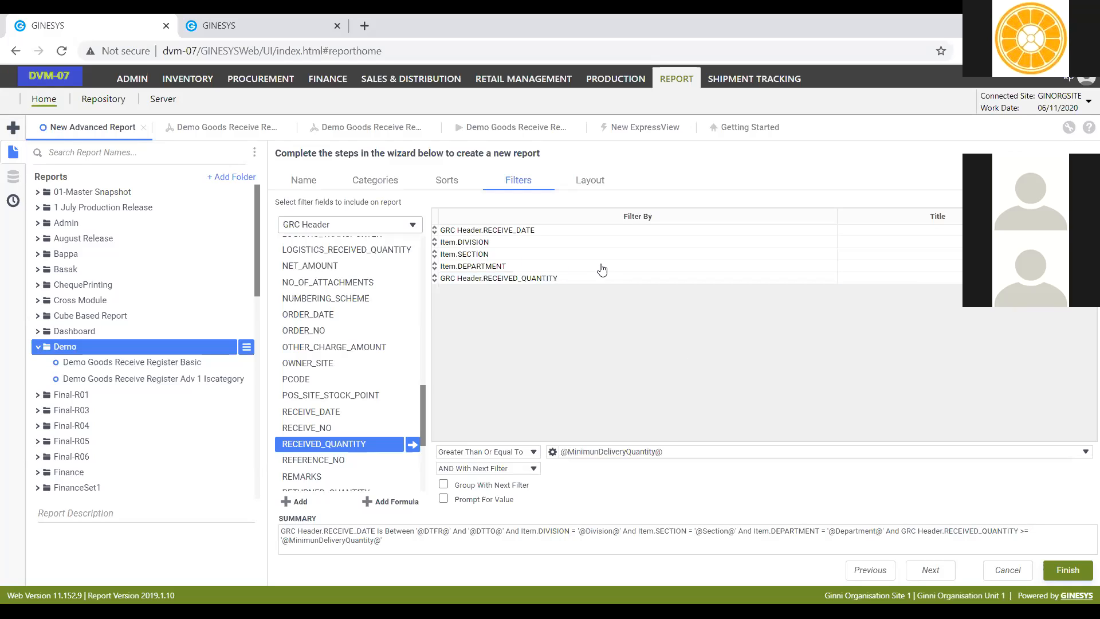
# Step: Review the configured filters, then examine the source site, receipt rows and filter header line in the Demo Goods Receive Register Basic output
pyautogui.click(530, 232)
pyautogui.click(540, 255)
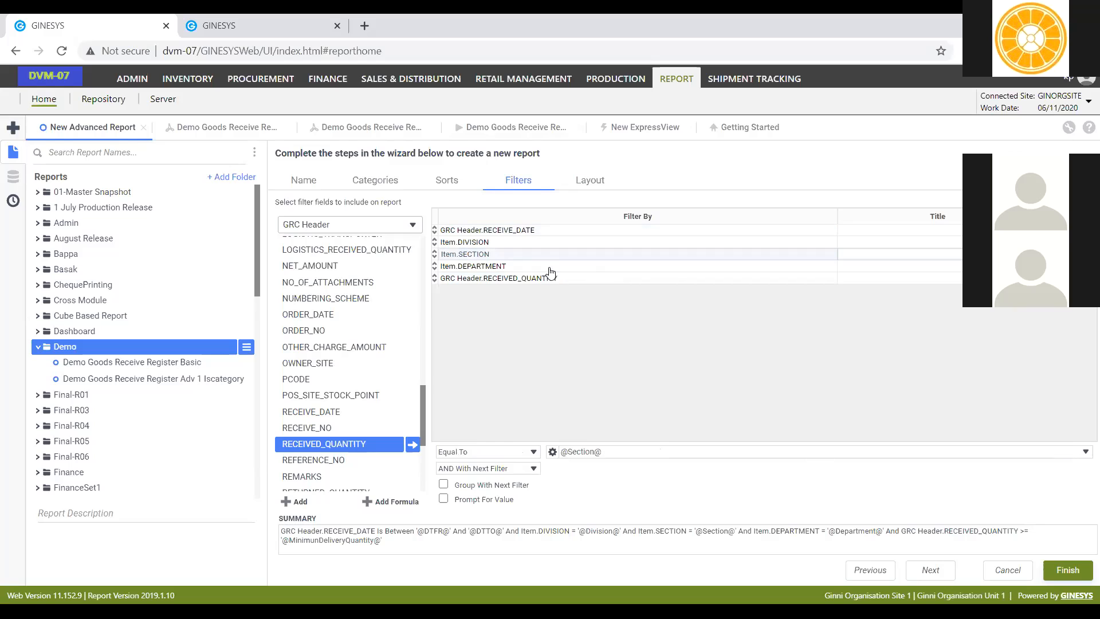
pyautogui.click(578, 279)
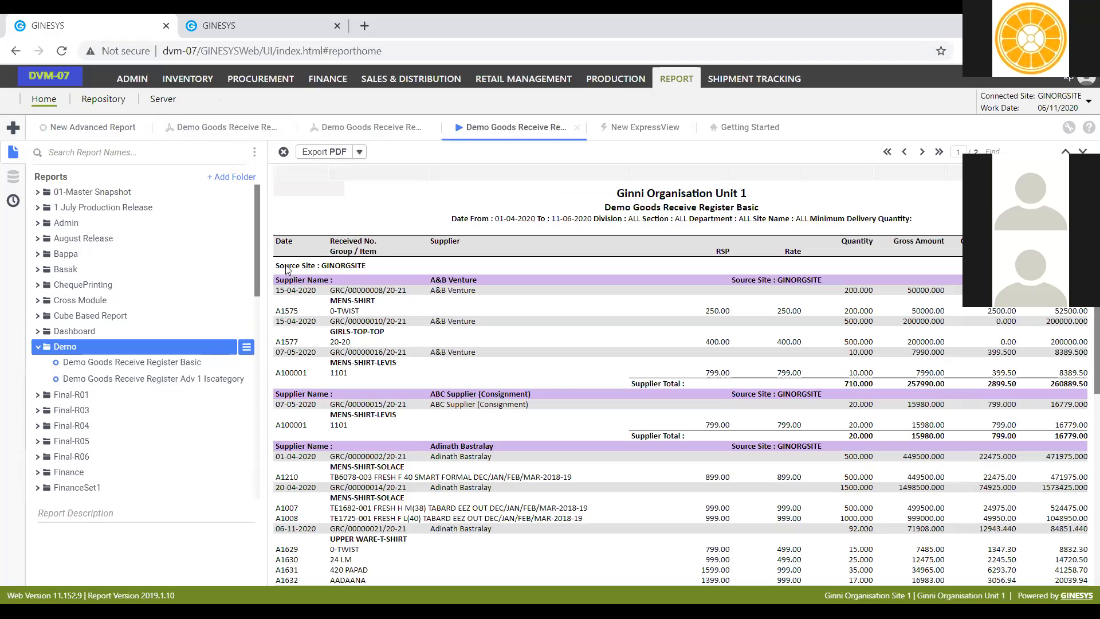
pyautogui.moveTo(286, 268); pyautogui.dragTo(366, 267)
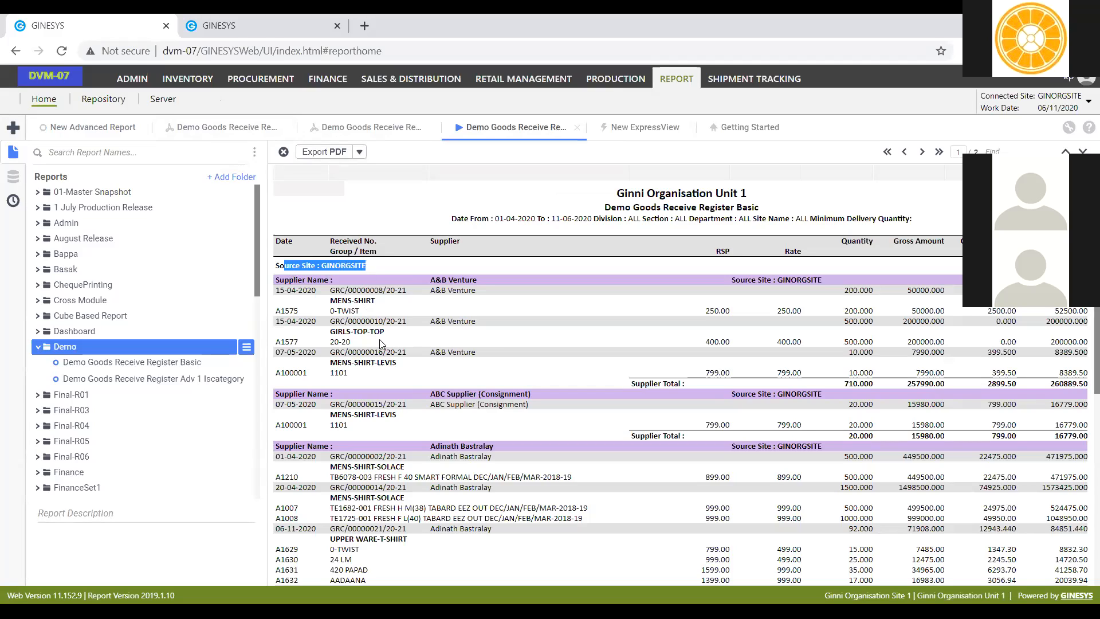
pyautogui.moveTo(284, 280); pyautogui.dragTo(407, 293)
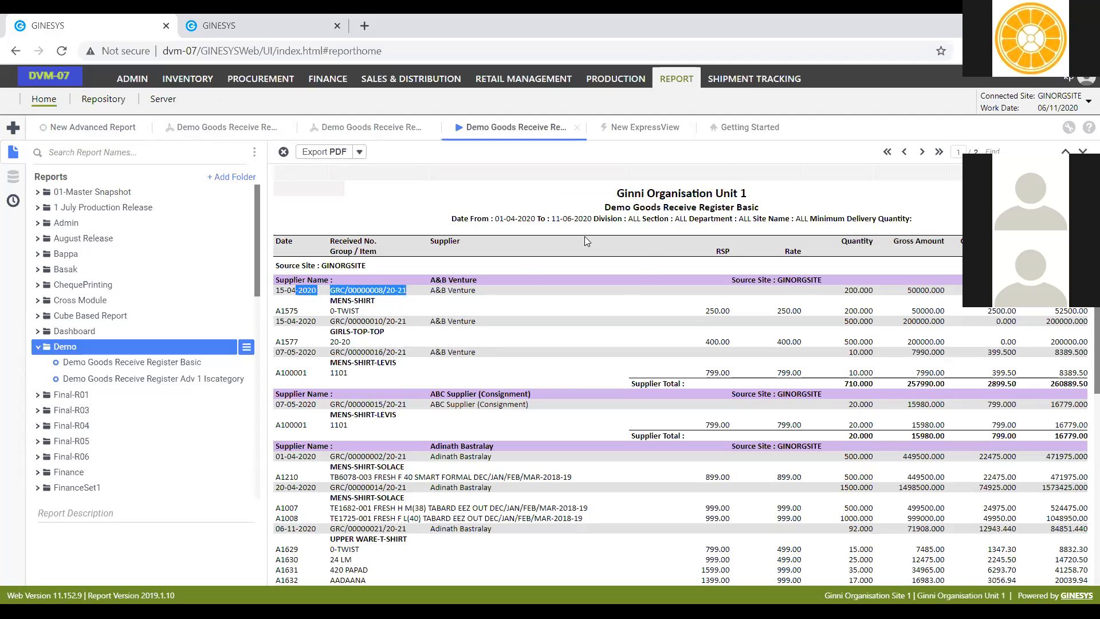
pyautogui.moveTo(447, 219); pyautogui.dragTo(898, 232)
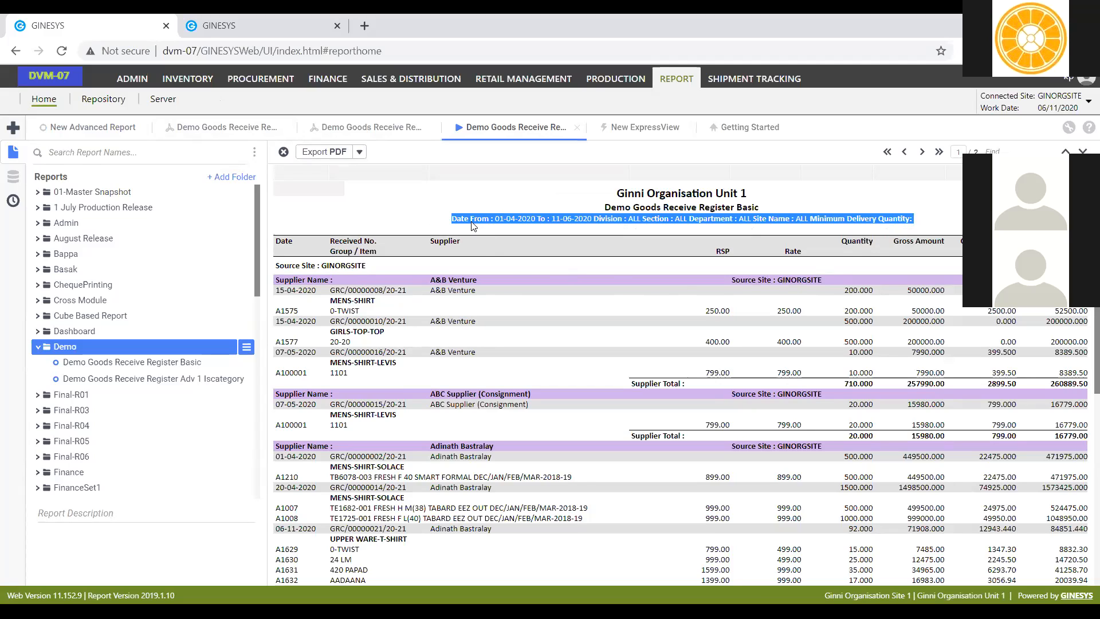
pyautogui.click(529, 217)
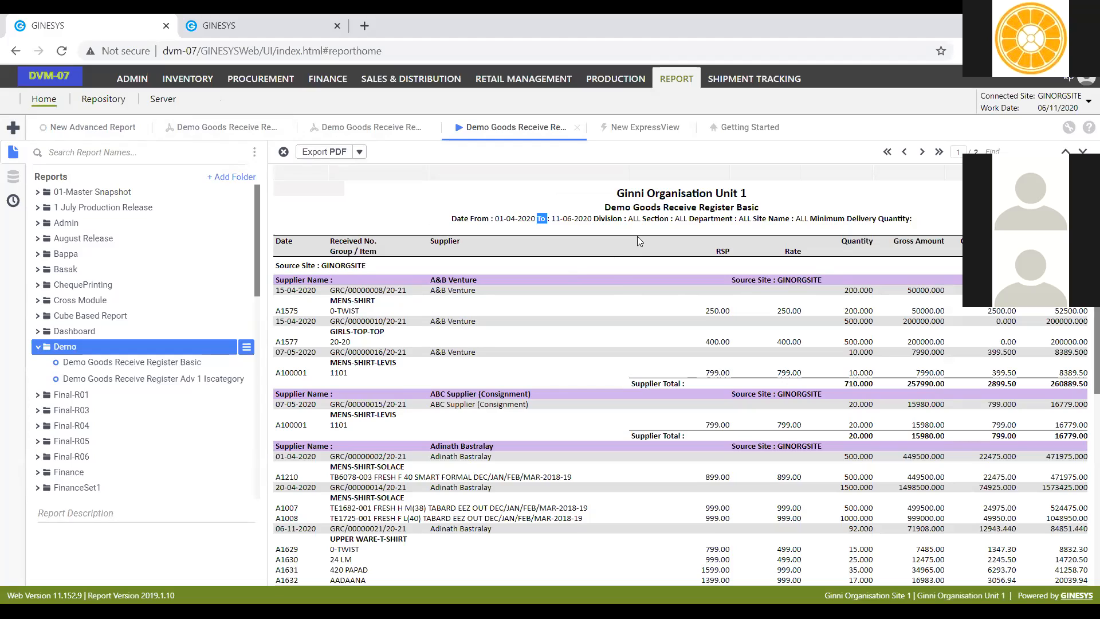
pyautogui.click(623, 224)
pyautogui.doubleClick(658, 221)
pyautogui.doubleClick(726, 219)
pyautogui.doubleClick(634, 219)
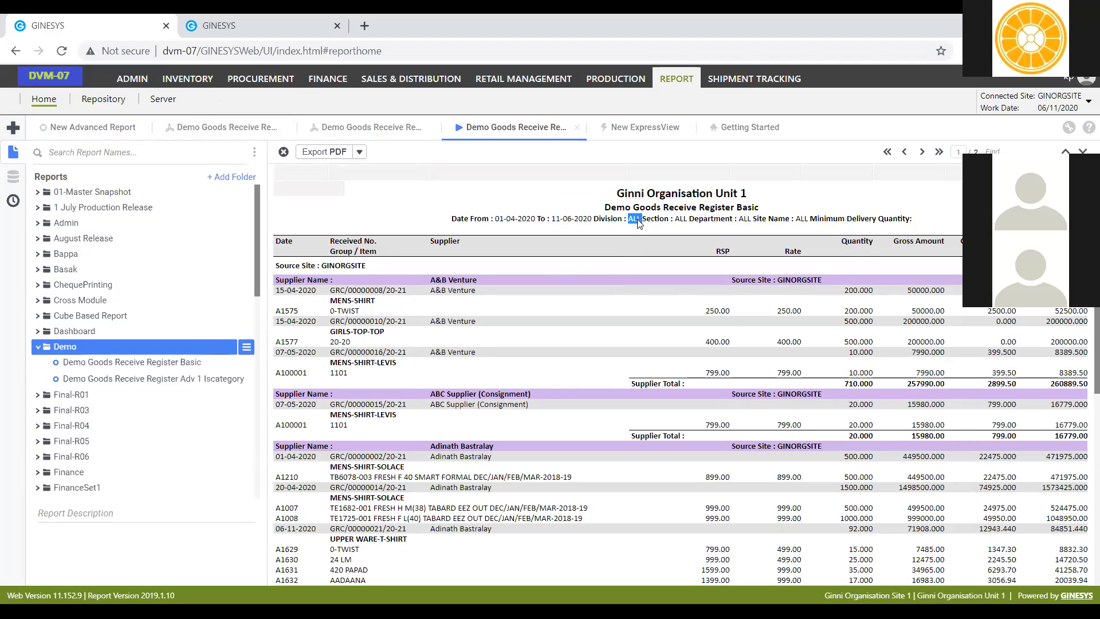
pyautogui.doubleClick(682, 219)
pyautogui.doubleClick(744, 219)
pyautogui.click(777, 238)
# Step: In the new advanced report's layout, add ITEM_GROSS_AMOUNT and ITEM_NET_AMOUNT from the GRC Item category as data fields
pyautogui.click(89, 127)
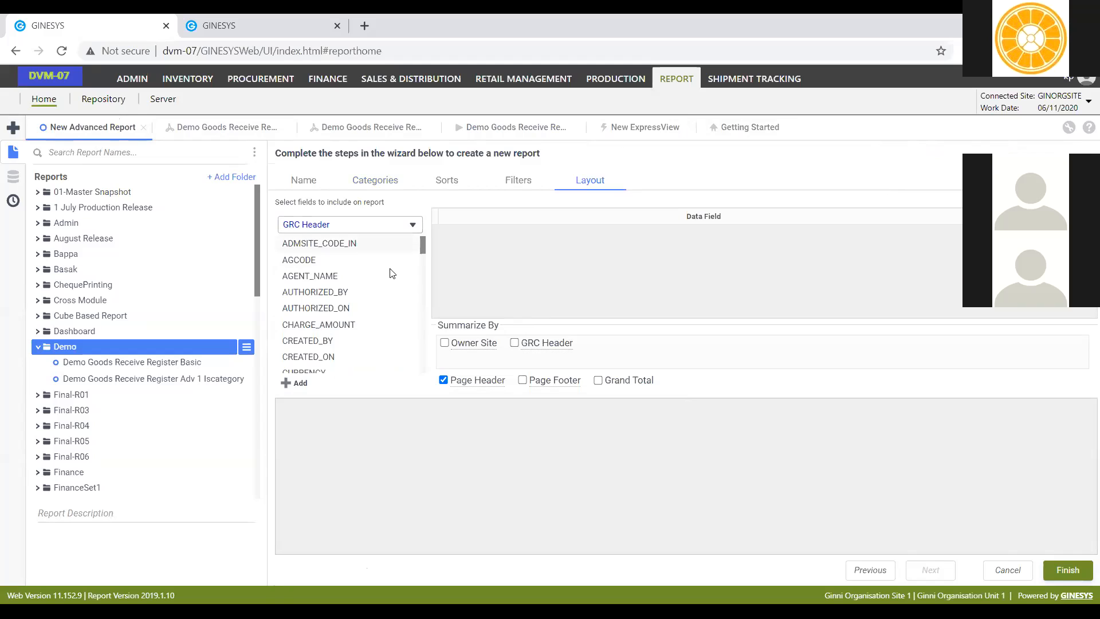
pyautogui.click(380, 224)
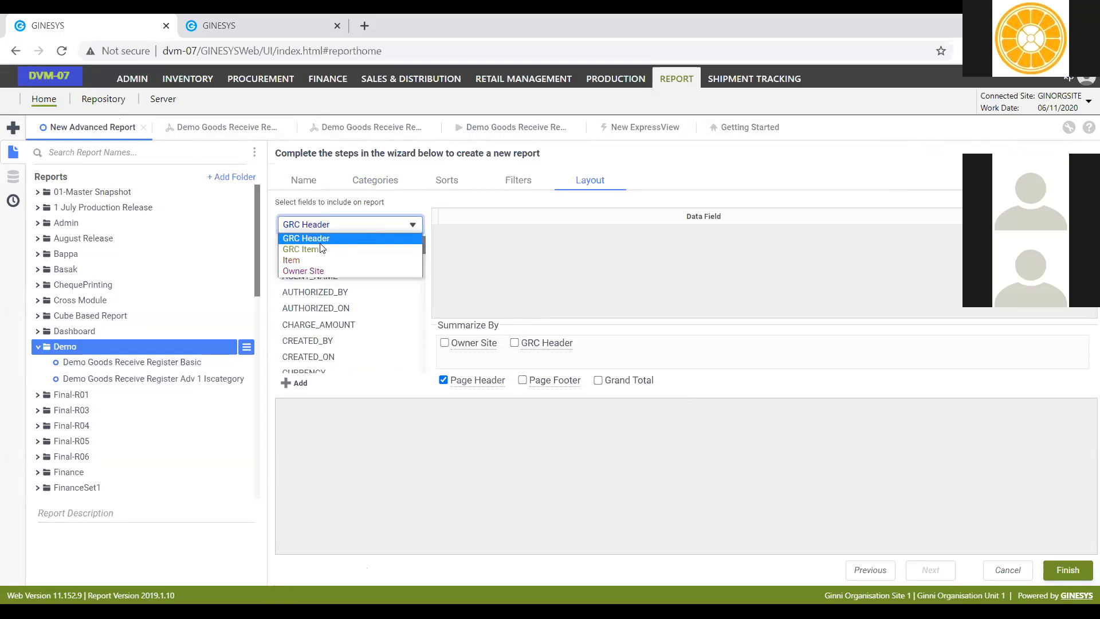
pyautogui.click(316, 246)
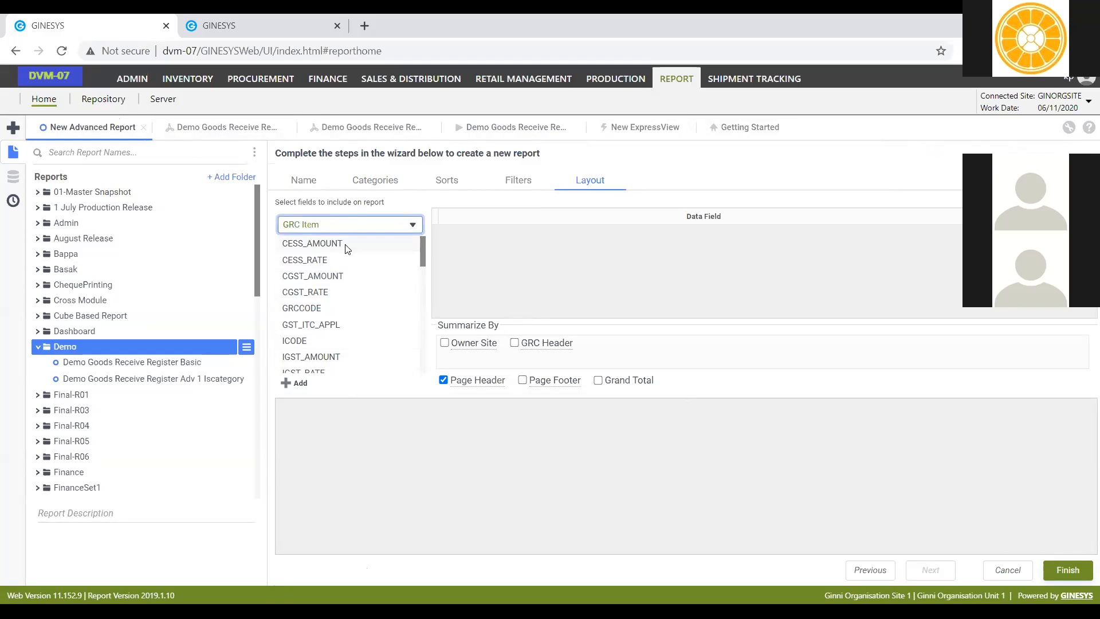
pyautogui.click(311, 313)
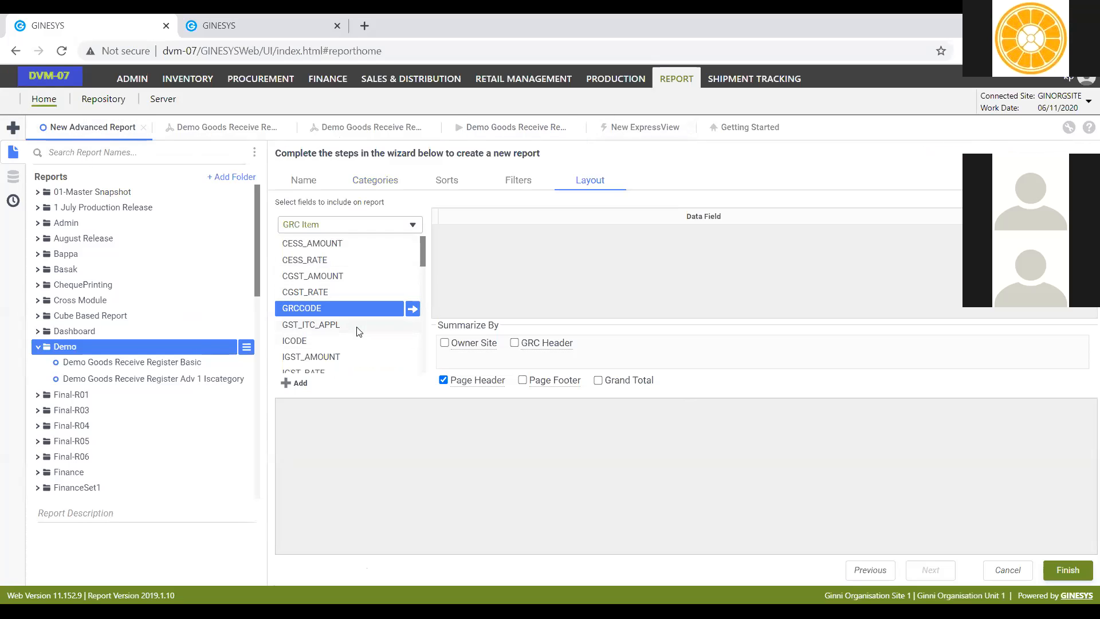
pyautogui.scroll(-3, 357, 330)
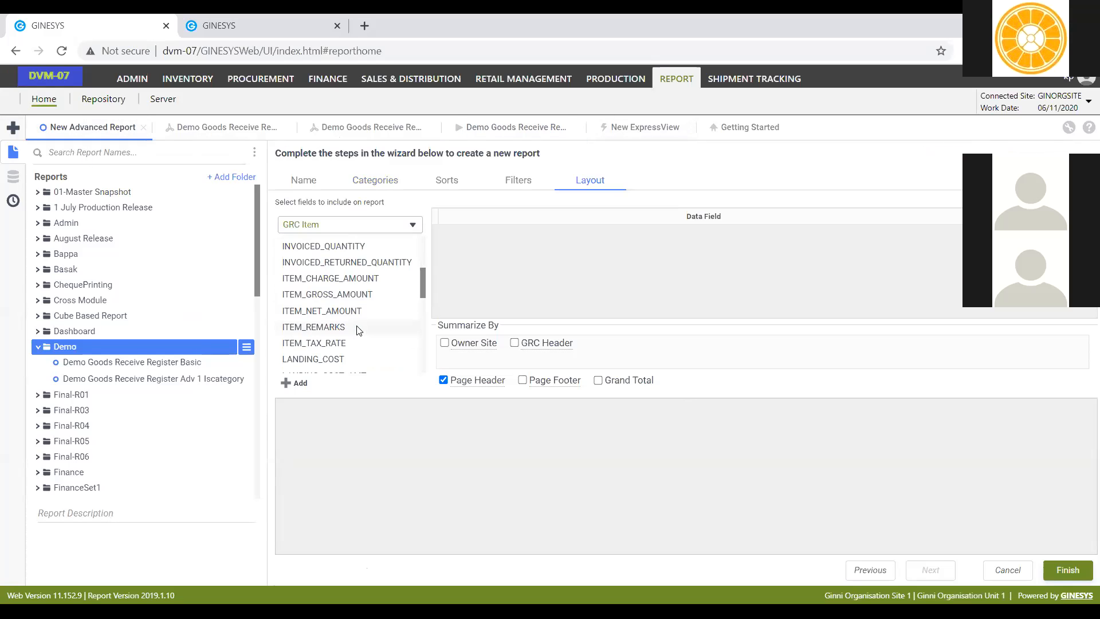
pyautogui.moveTo(322, 294); pyautogui.dragTo(565, 432)
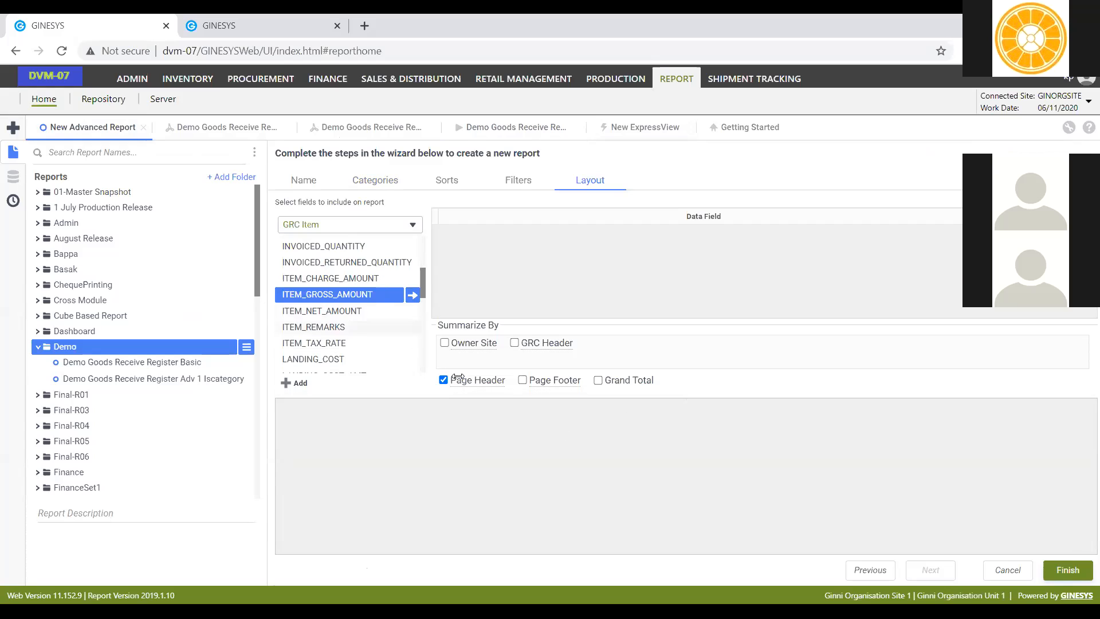
pyautogui.click(413, 296)
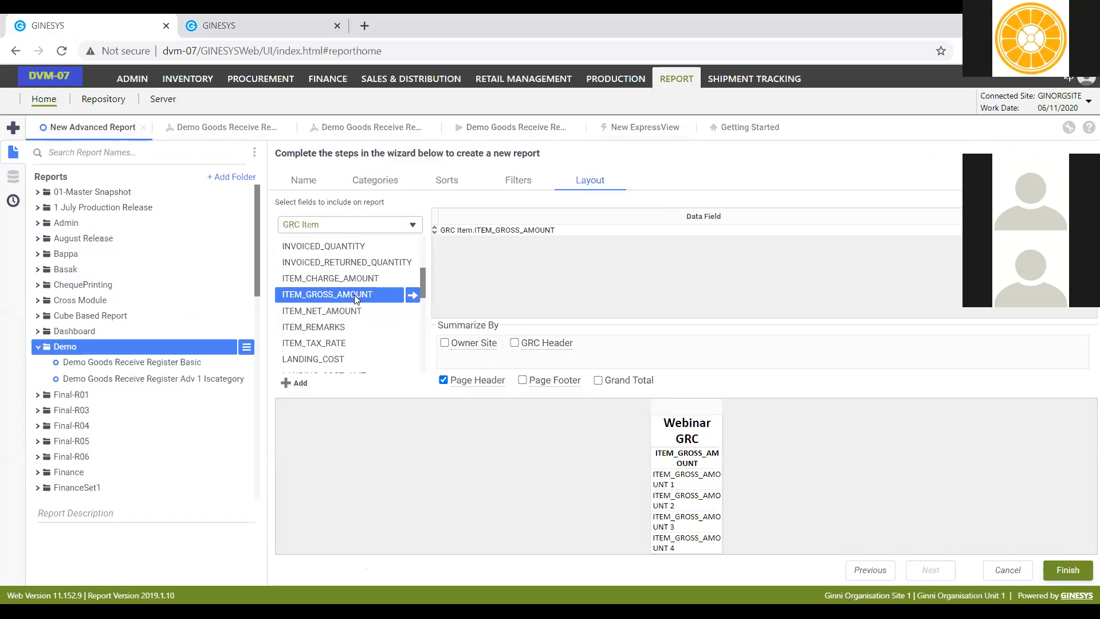
pyautogui.click(344, 312)
pyautogui.click(412, 311)
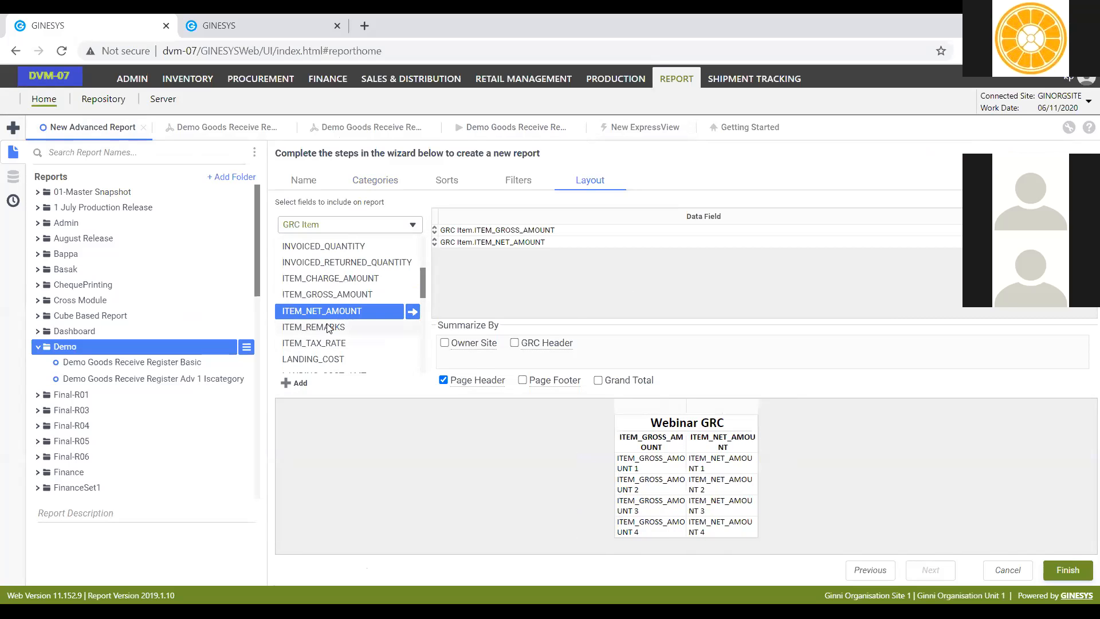
# Step: Check the columns in the Demo Goods Receive Register Basic output and add RECEIVED_QUANTITY from GRC Item as a layout data field
pyautogui.click(346, 246)
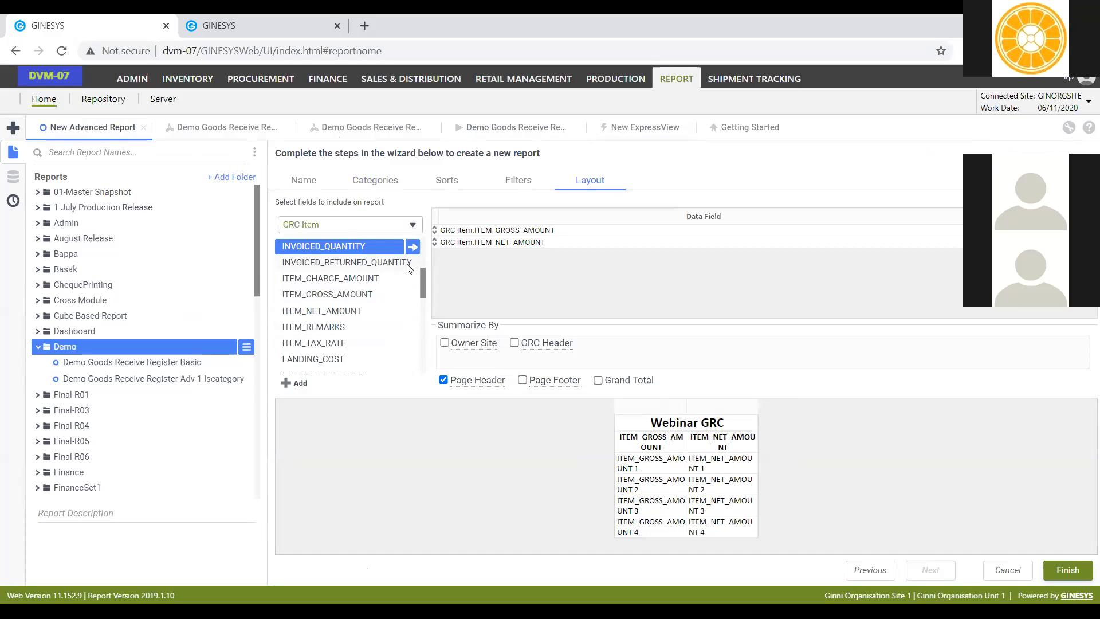
pyautogui.scroll(2, 368, 312)
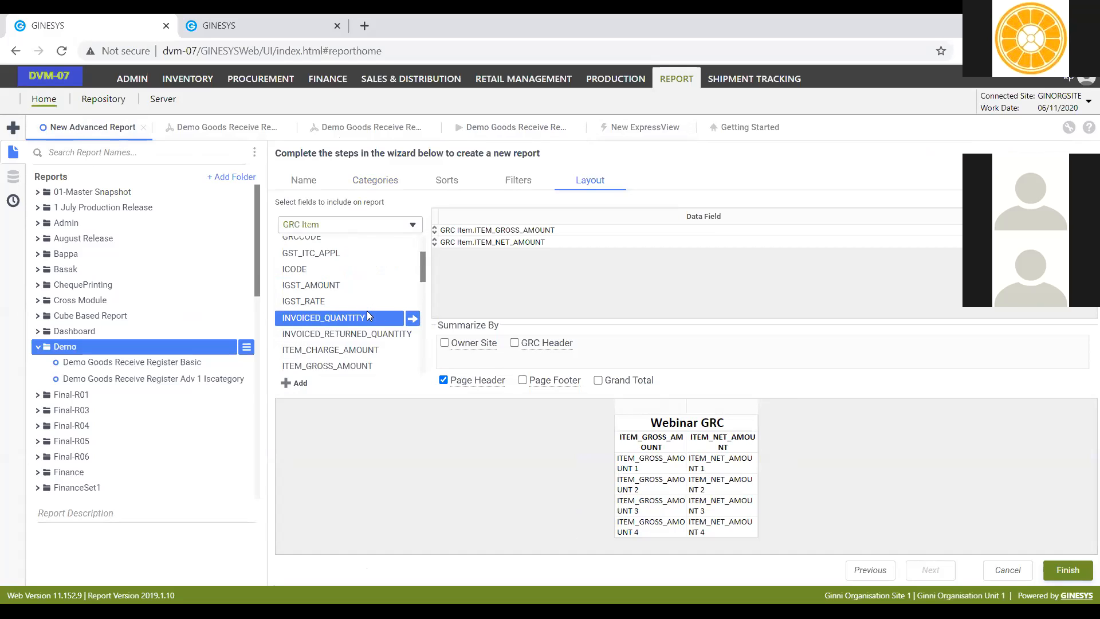
pyautogui.scroll(2, 366, 316)
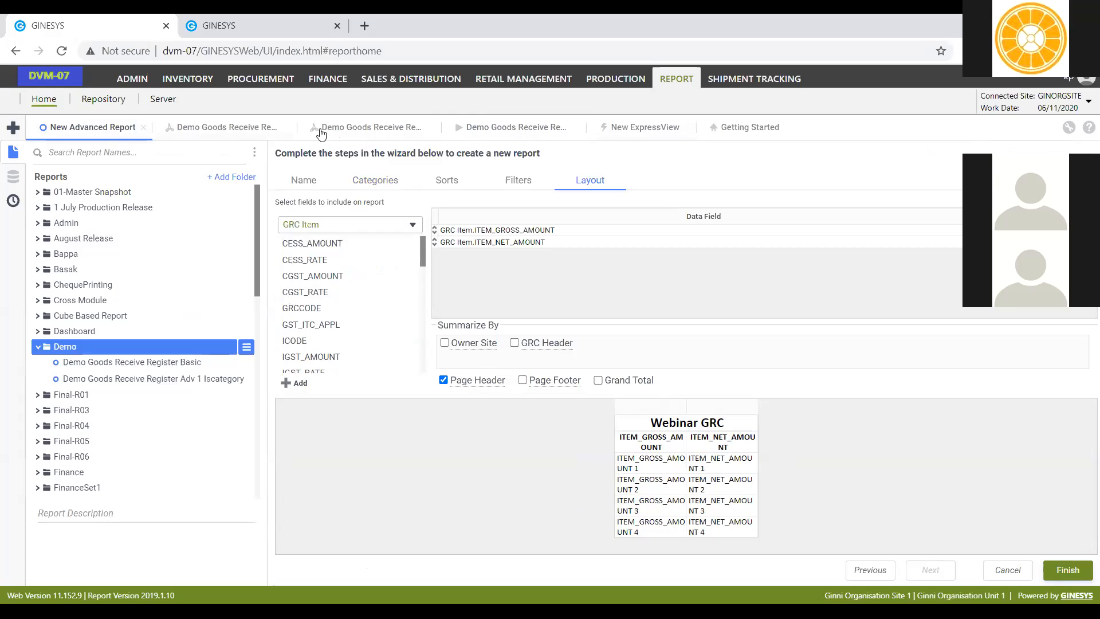
pyautogui.click(517, 128)
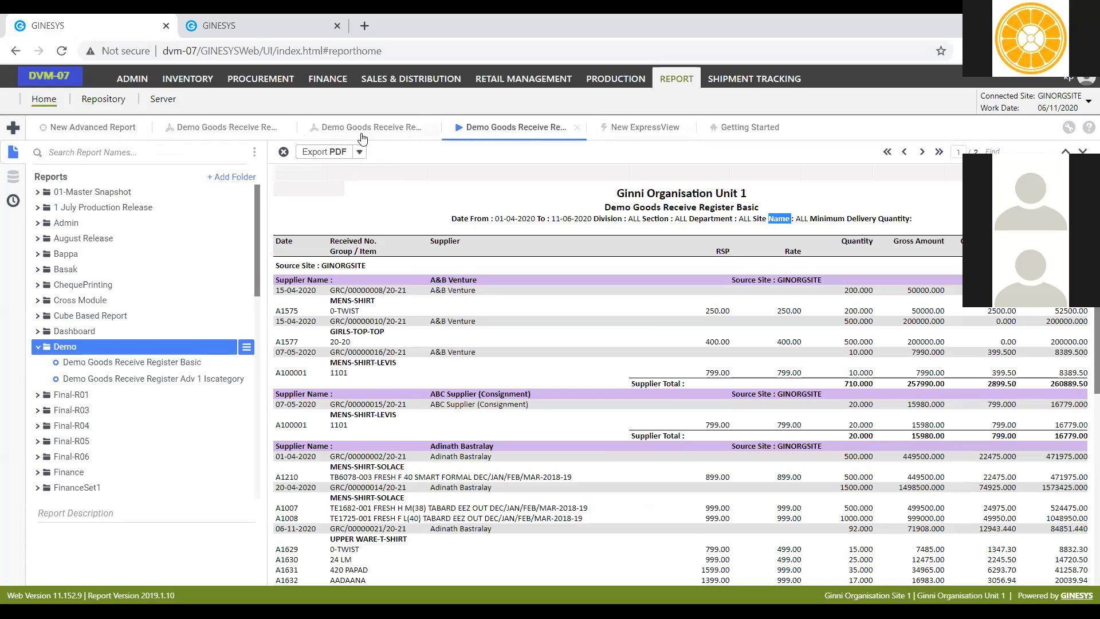
pyautogui.click(72, 125)
pyautogui.click(321, 276)
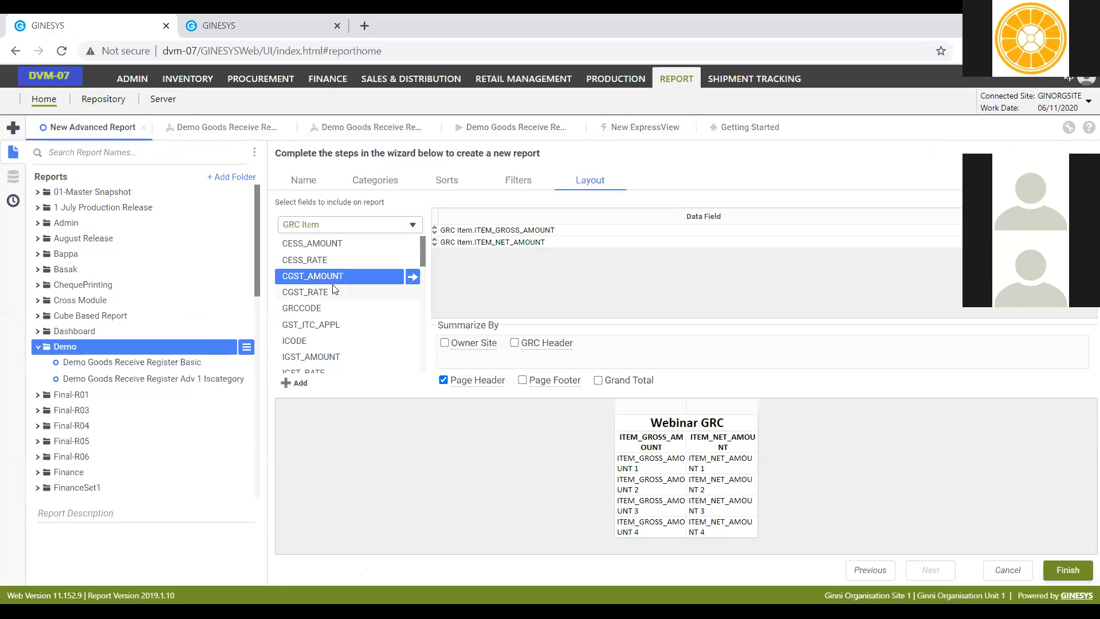
pyautogui.press('r')
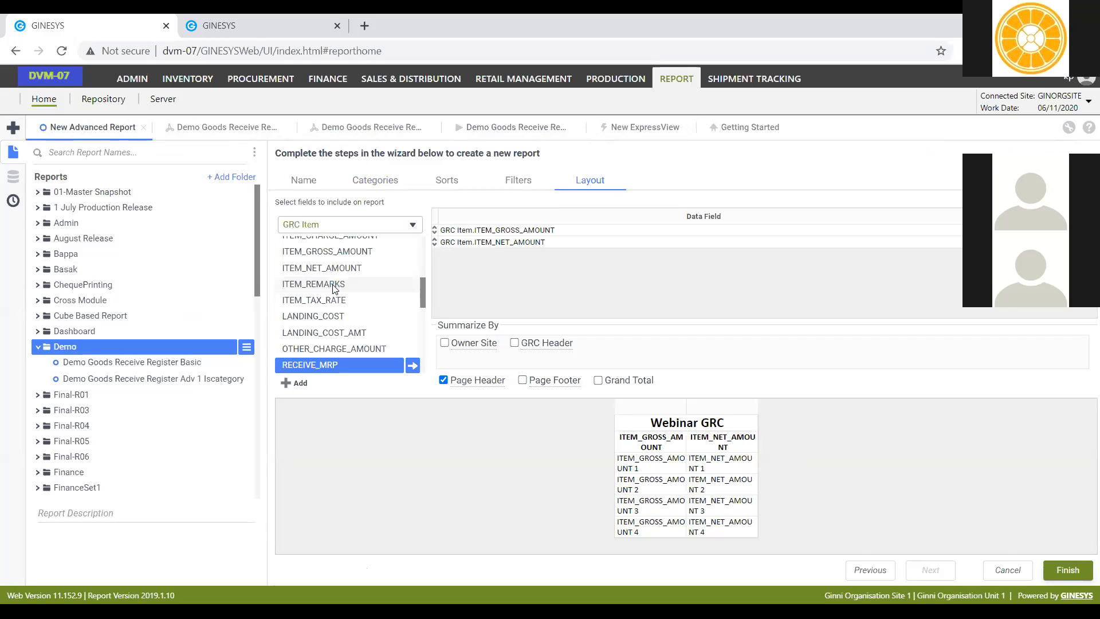
pyautogui.scroll(-3, 372, 299)
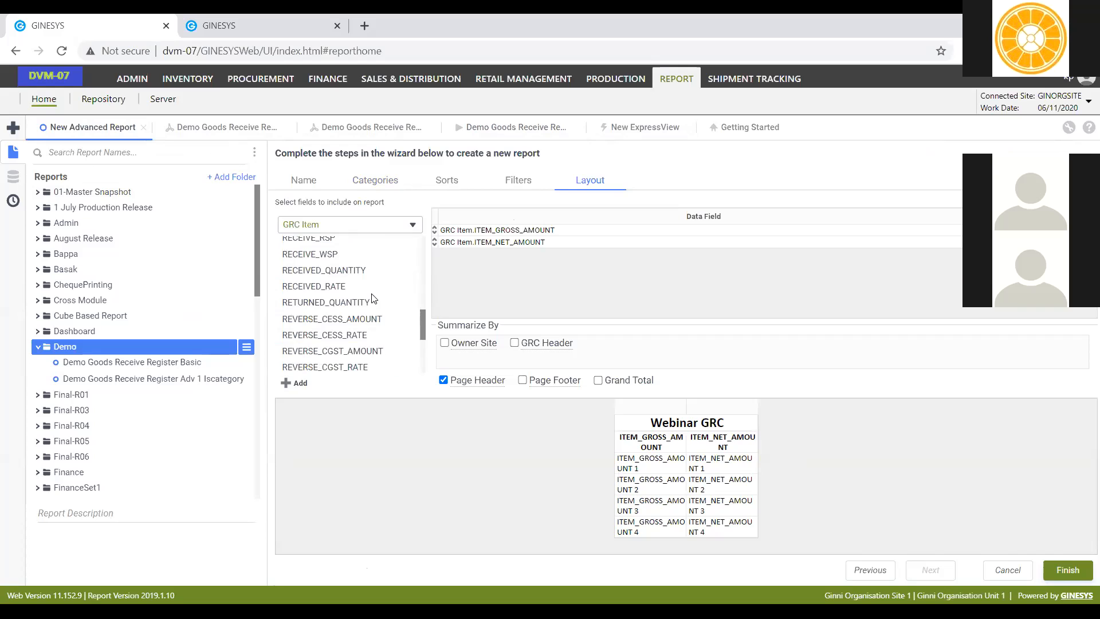
pyautogui.click(399, 272)
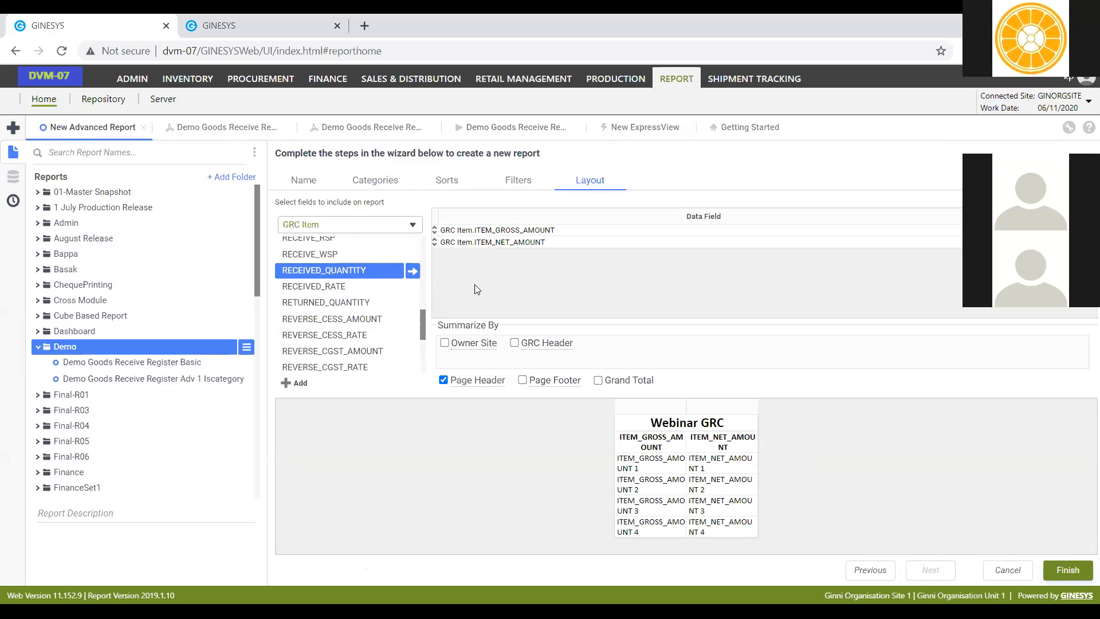
pyautogui.click(412, 271)
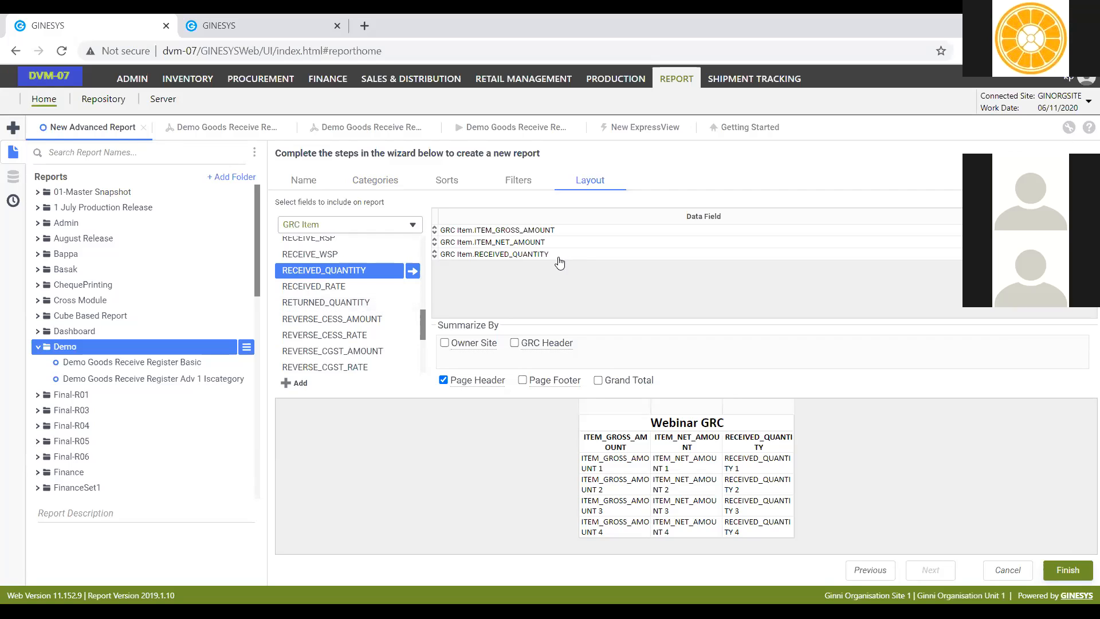
# Step: Add OTHER_CHARGE_AMOUNT from the GRC Item category as a data field in the layout
pyautogui.click(346, 307)
pyautogui.scroll(1, 351, 334)
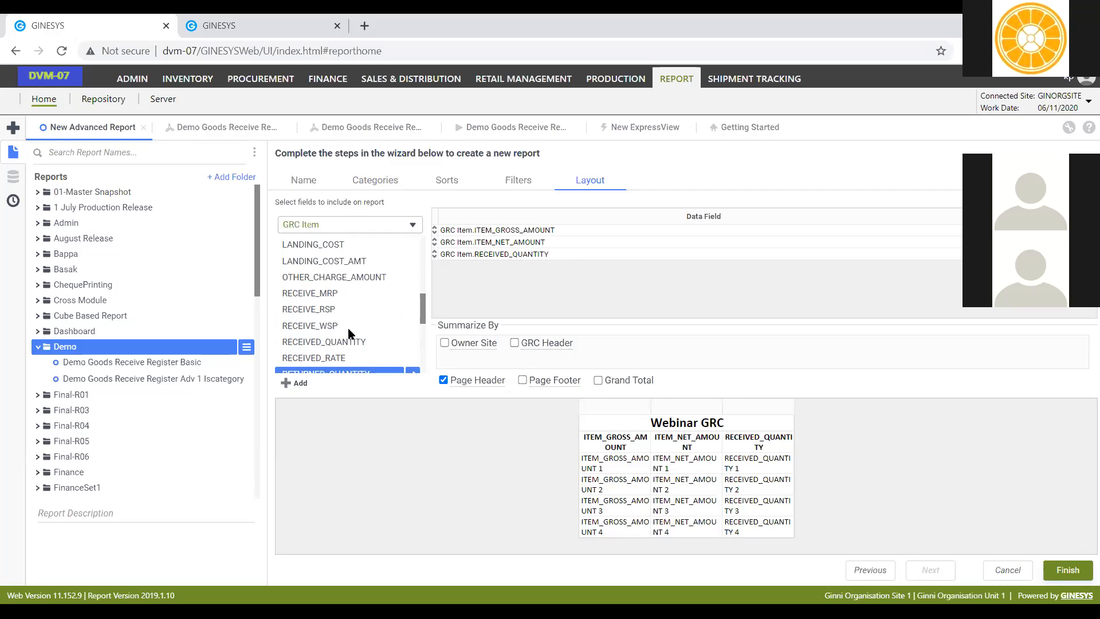
pyautogui.press('c')
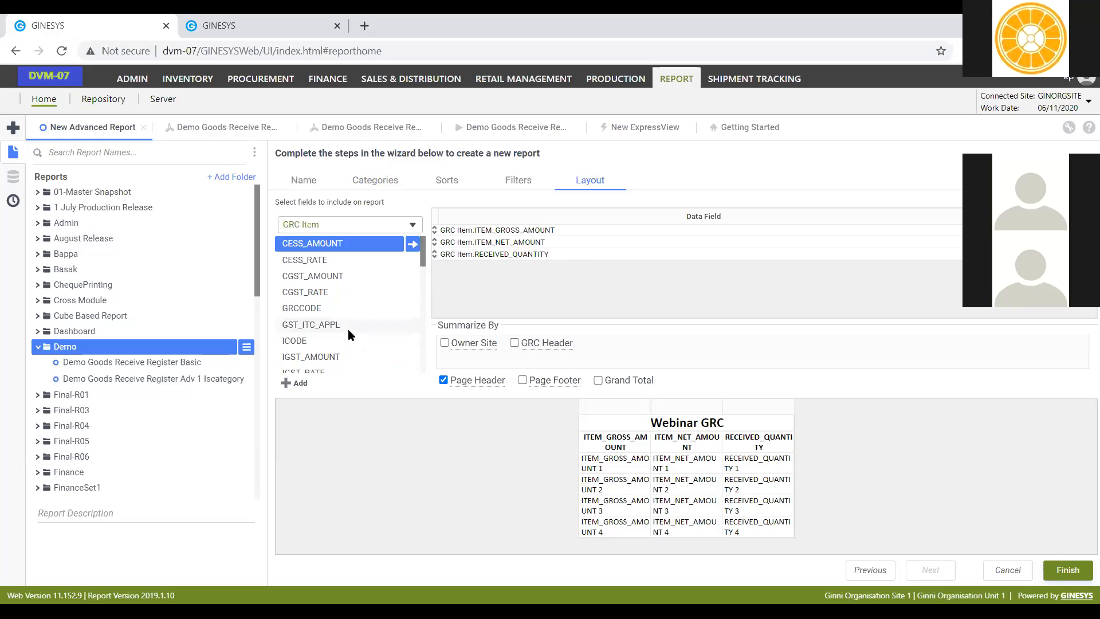
pyautogui.click(347, 324)
pyautogui.scroll(-3, 350, 328)
pyautogui.scroll(-1, 357, 334)
pyautogui.scroll(1, 358, 334)
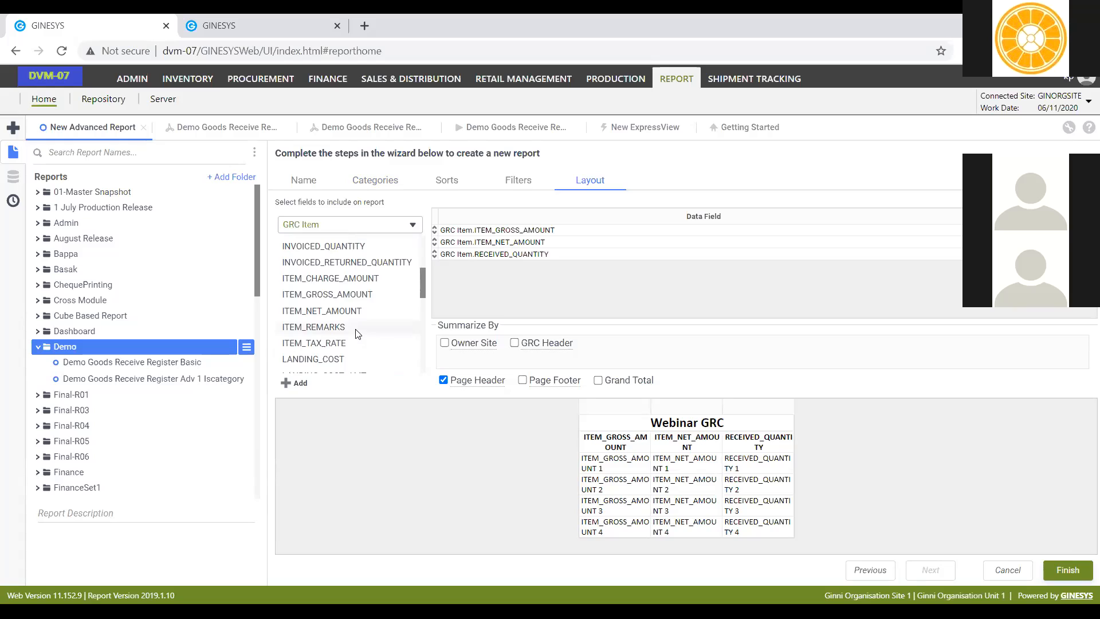
pyautogui.scroll(-2, 356, 335)
pyautogui.click(352, 322)
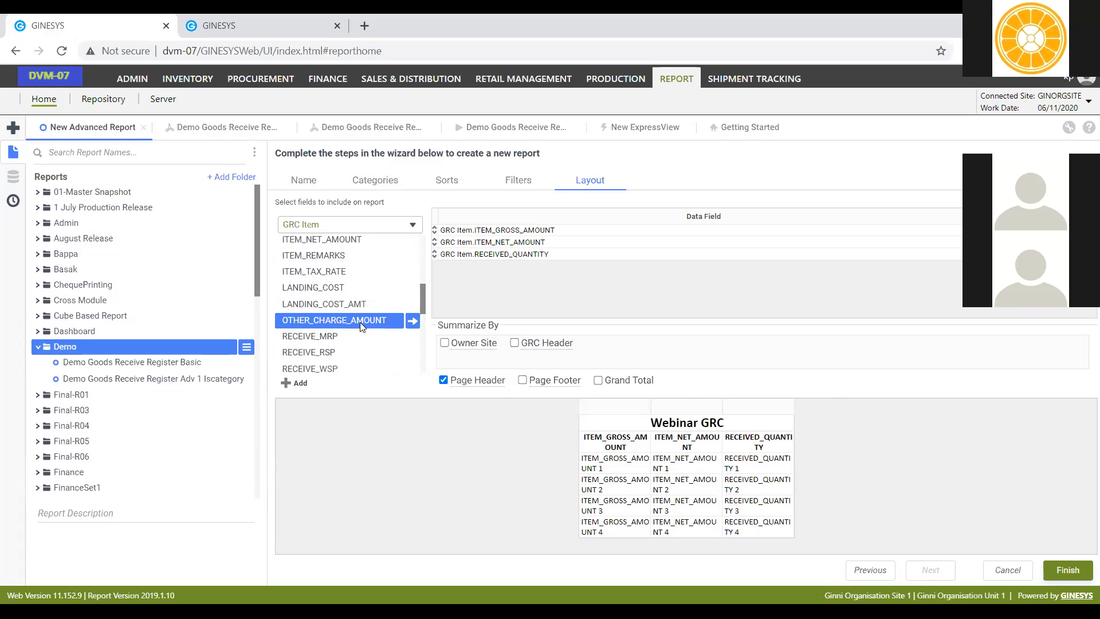
pyautogui.click(413, 321)
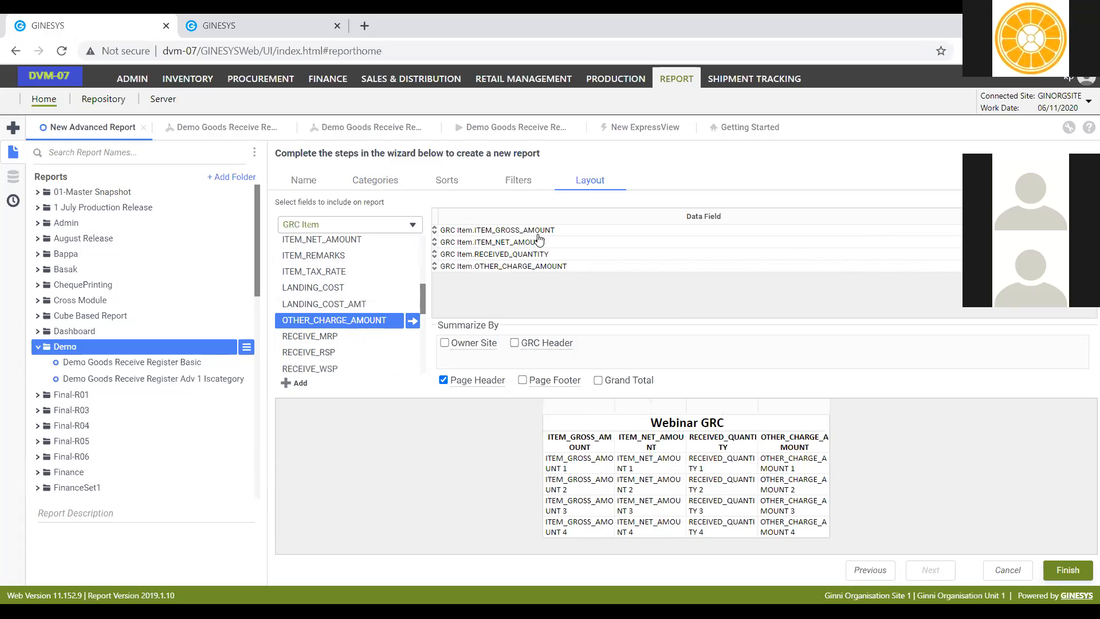
# Step: Reorder the data fields as RECEIVED_QUANTITY, ITEM_GROSS_AMOUNT, OTHER_CHARGE_AMOUNT, ITEM_NET_AMOUNT and finish the report wizard
pyautogui.moveTo(493, 253); pyautogui.dragTo(493, 230)
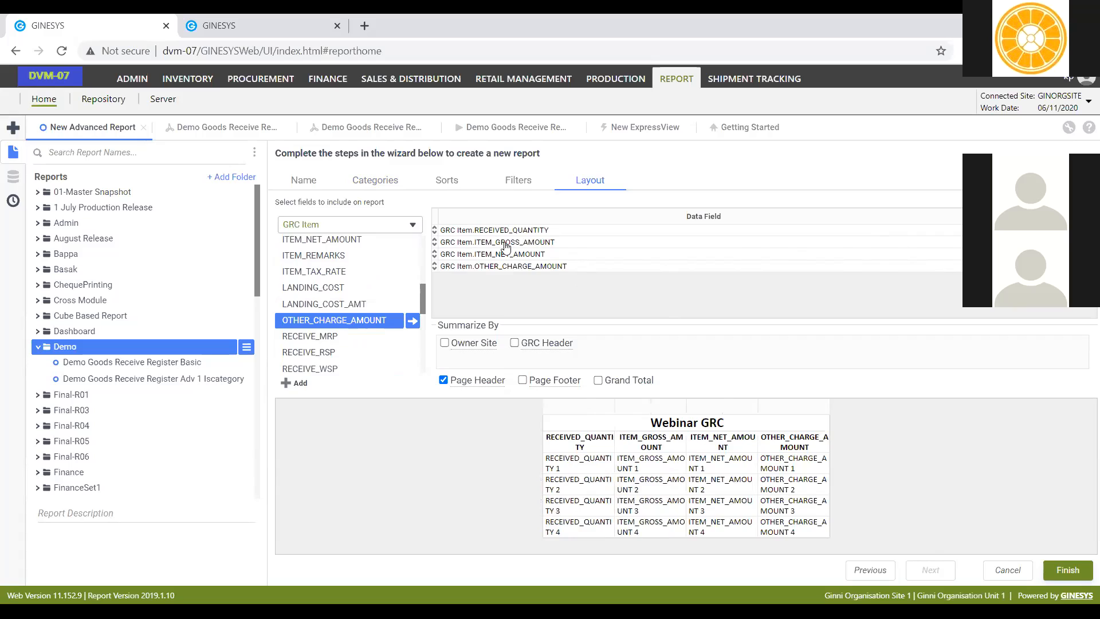
pyautogui.click(547, 243)
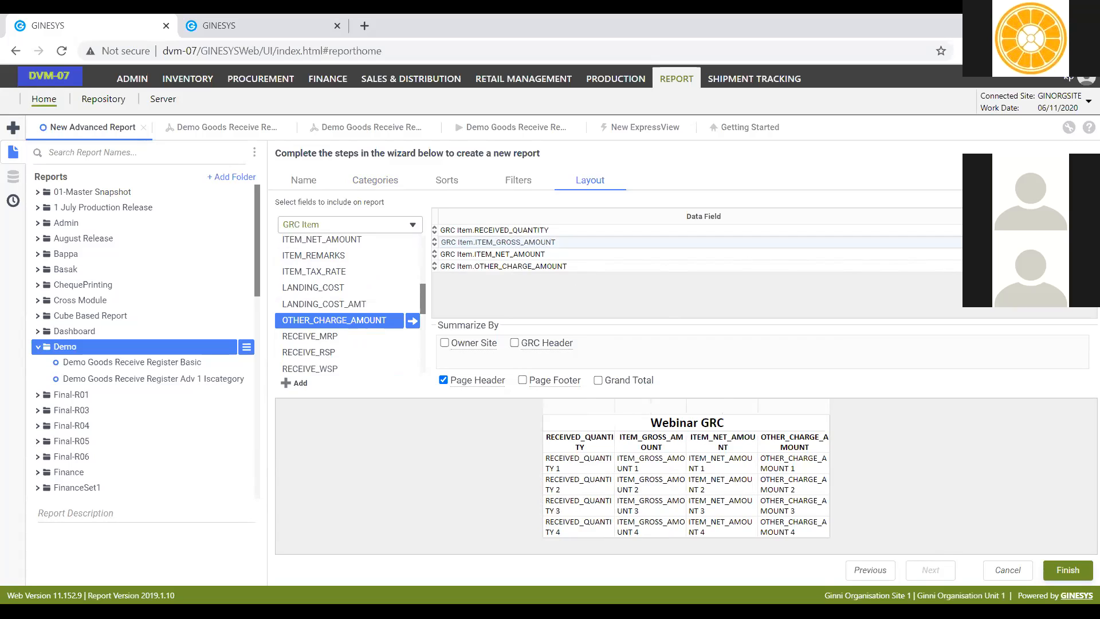
pyautogui.moveTo(493, 253); pyautogui.dragTo(492, 267)
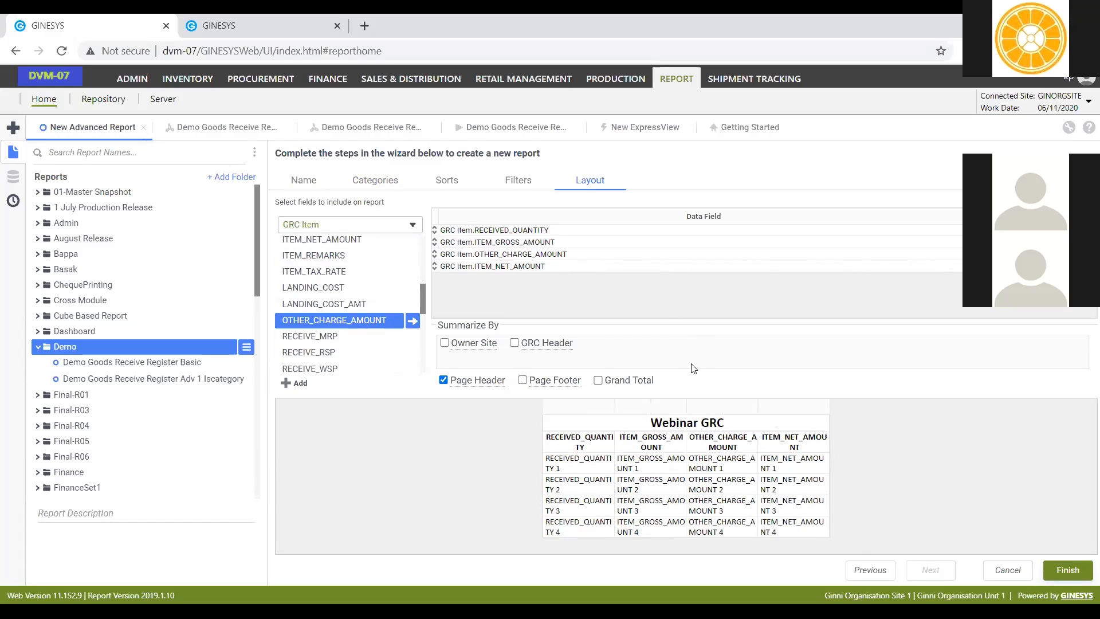
pyautogui.click(1061, 573)
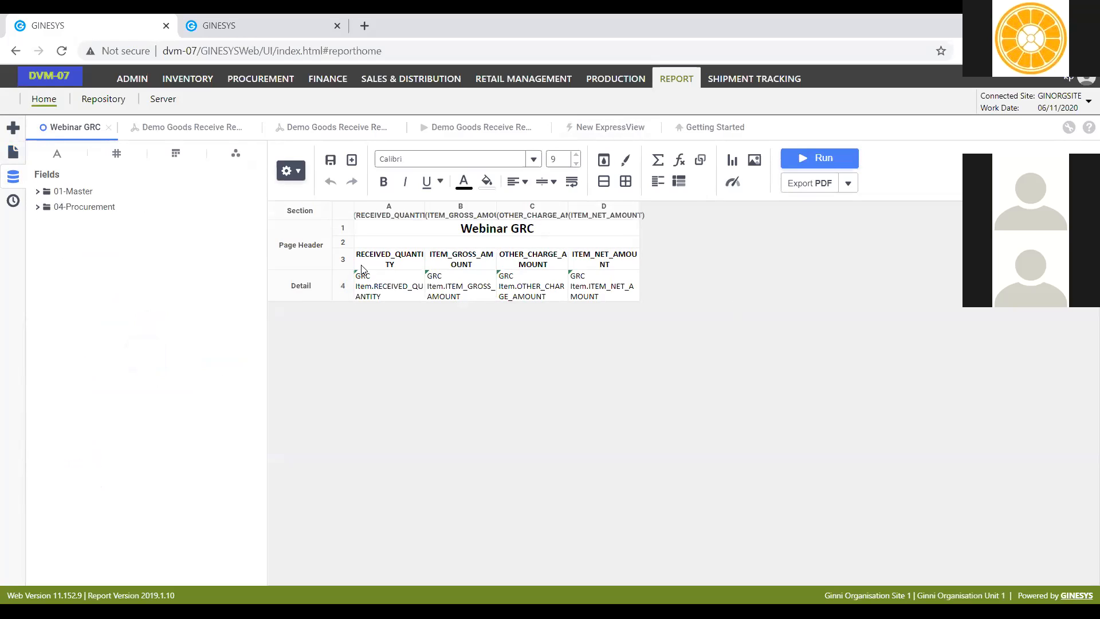
# Step: Examine the page header and detail cells of the received quantity and item gross amount columns in the Webinar GRC design
pyautogui.click(381, 259)
pyautogui.click(412, 257)
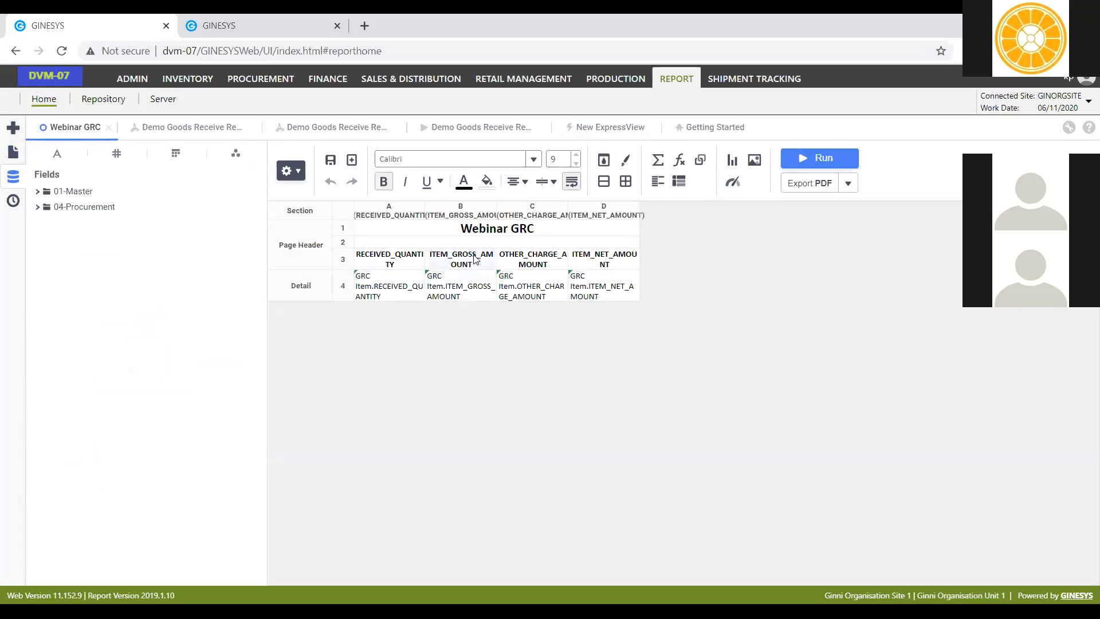
pyautogui.click(399, 291)
pyautogui.click(411, 264)
pyautogui.doubleClick(408, 264)
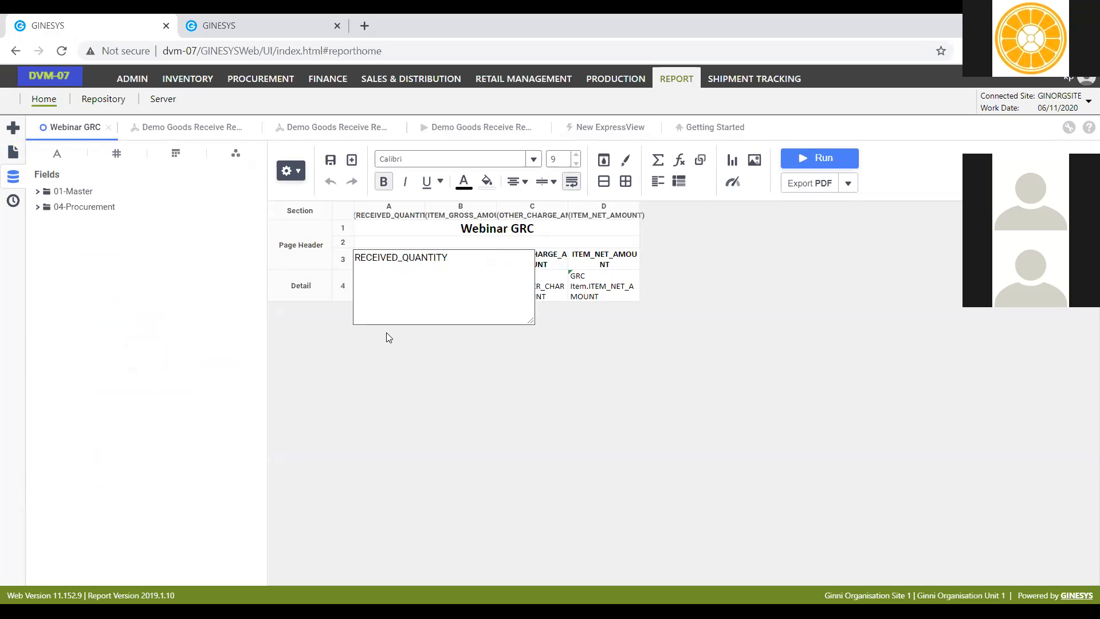
pyautogui.click(386, 330)
pyautogui.click(401, 290)
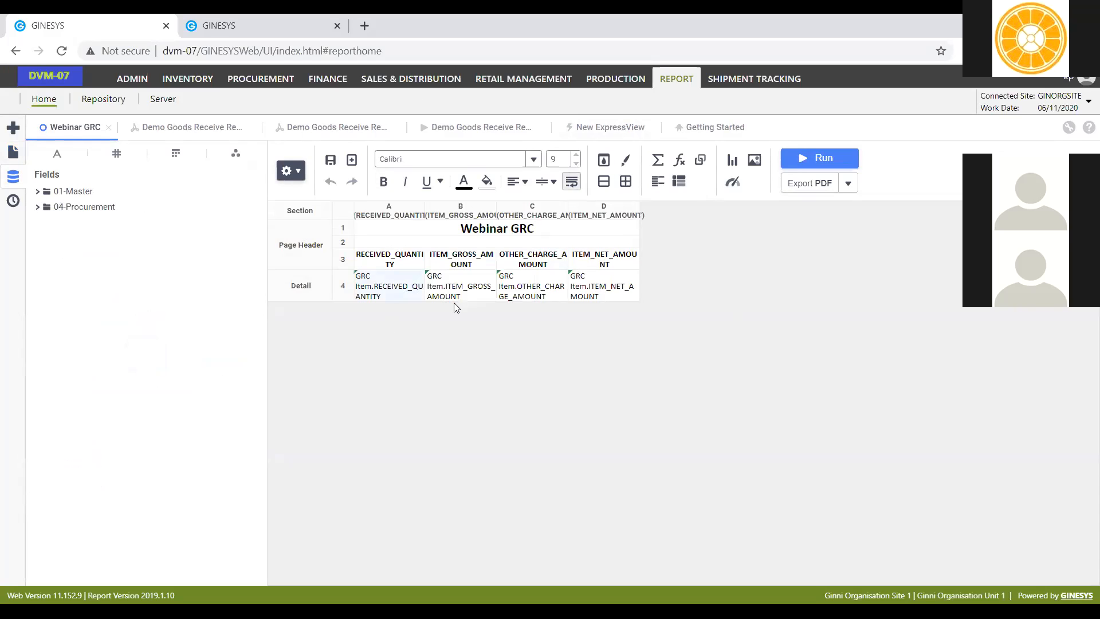
pyautogui.click(452, 293)
pyautogui.click(472, 264)
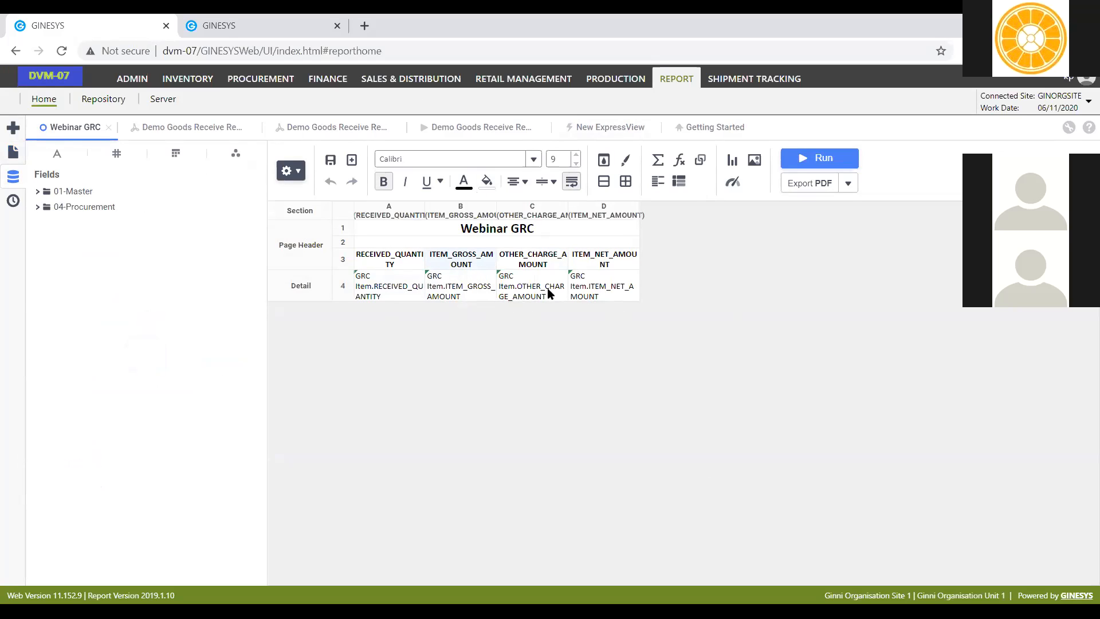
# Step: Rename the RECEIVED_QUANTITY column header in the page header as Quantity
pyautogui.doubleClick(393, 261)
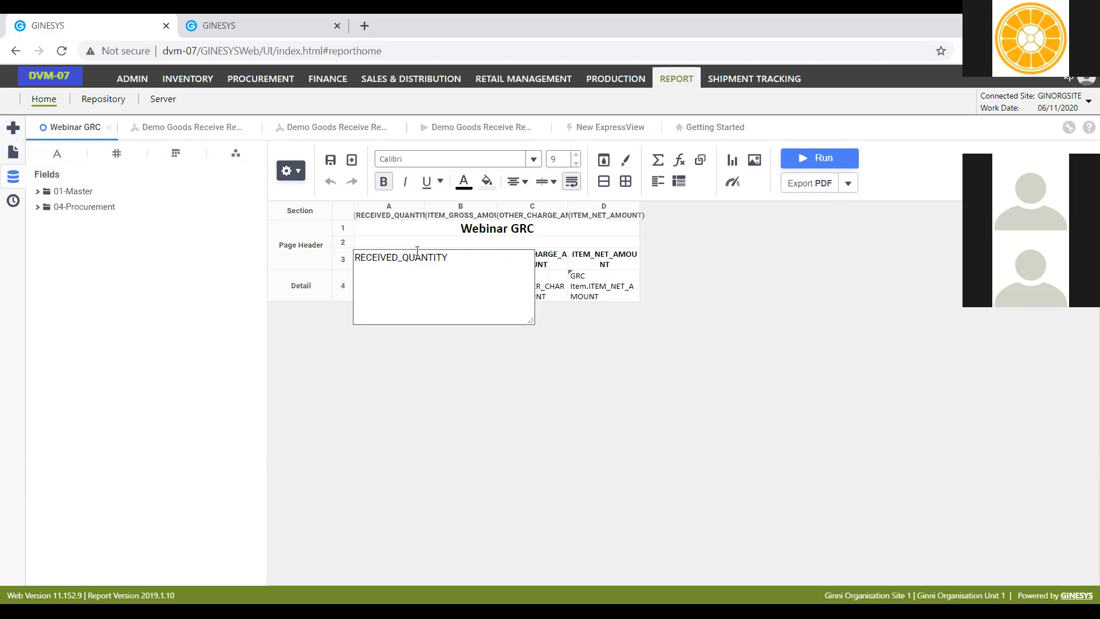
pyautogui.click(330, 260)
pyautogui.doubleClick(403, 267)
pyautogui.press('BackSpace')
pyautogui.press('BackSpace')
pyautogui.press('BackSpace')
pyautogui.press('BackSpace')
pyautogui.press('BackSpace')
pyautogui.press('BackSpace')
pyautogui.press('BackSpace')
pyautogui.press('BackSpace')
pyautogui.press('BackSpace')
pyautogui.press('BackSpace')
pyautogui.press('BackSpace')
pyautogui.press('BackSpace')
pyautogui.press('BackSpace')
pyautogui.press('BackSpace')
pyautogui.press('BackSpace')
pyautogui.press('BackSpace')
pyautogui.write('Quatity')
pyautogui.press('Tab')
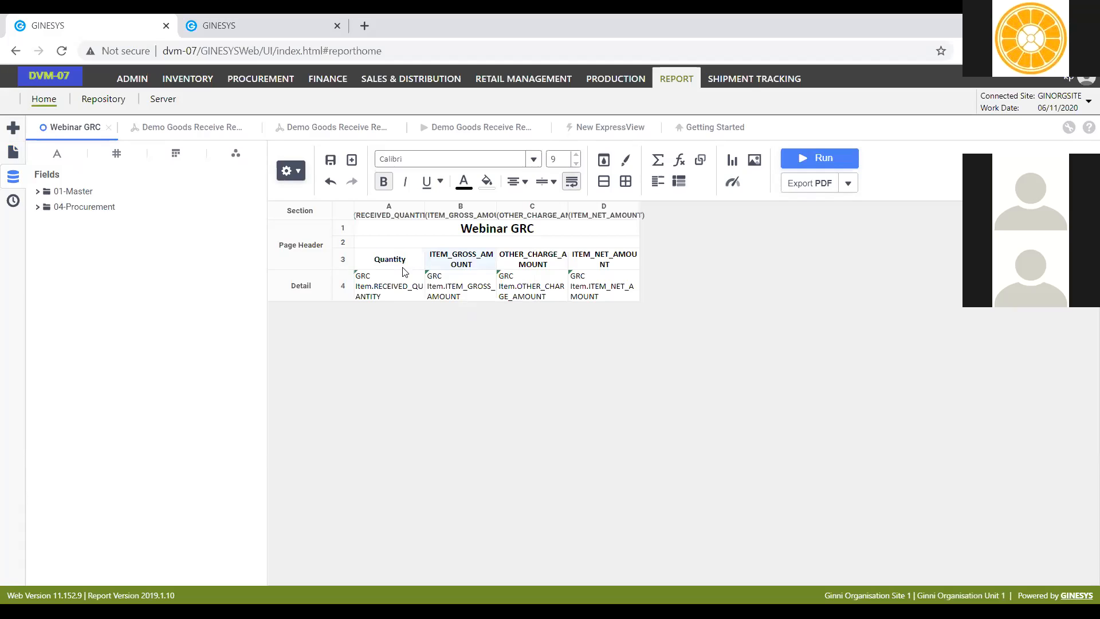
# Step: Rename the other three column headers as Gross Amount, Charge Amount and Item Net Amount
pyautogui.write('Gr')
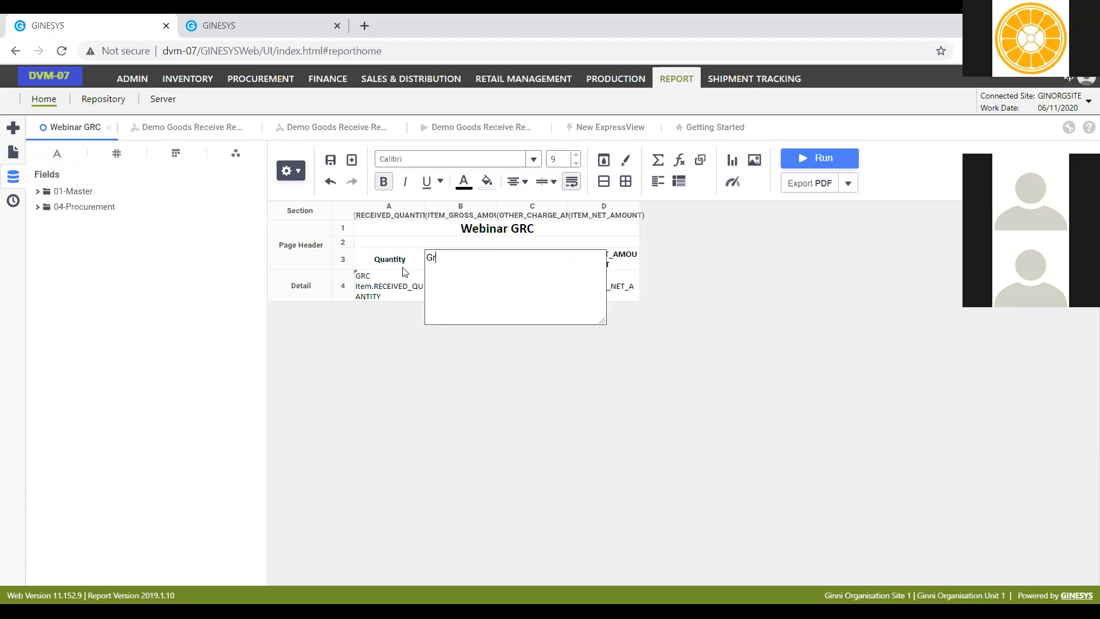
pyautogui.write('oss Amount')
pyautogui.press('Tab')
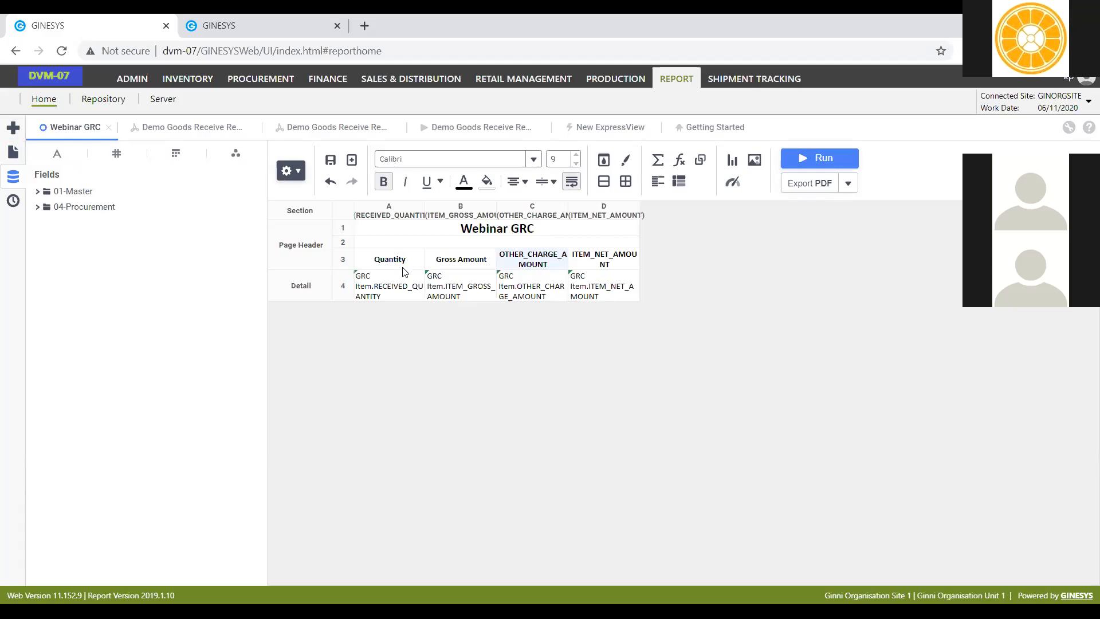
pyautogui.write('Charge Amoun')
pyautogui.press('Tab')
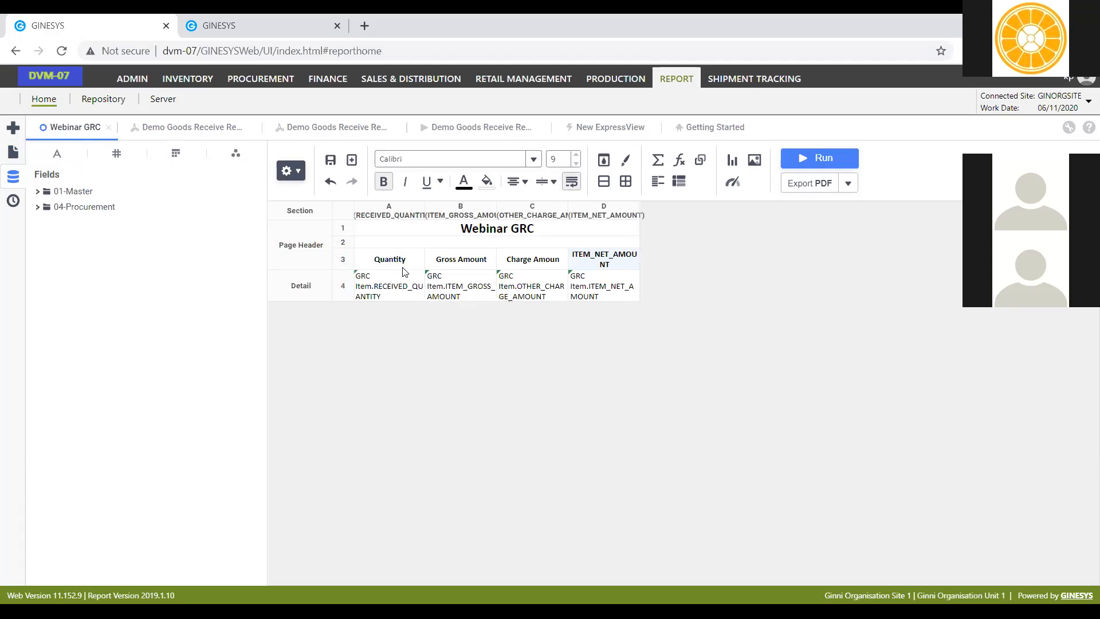
pyautogui.doubleClick(550, 260)
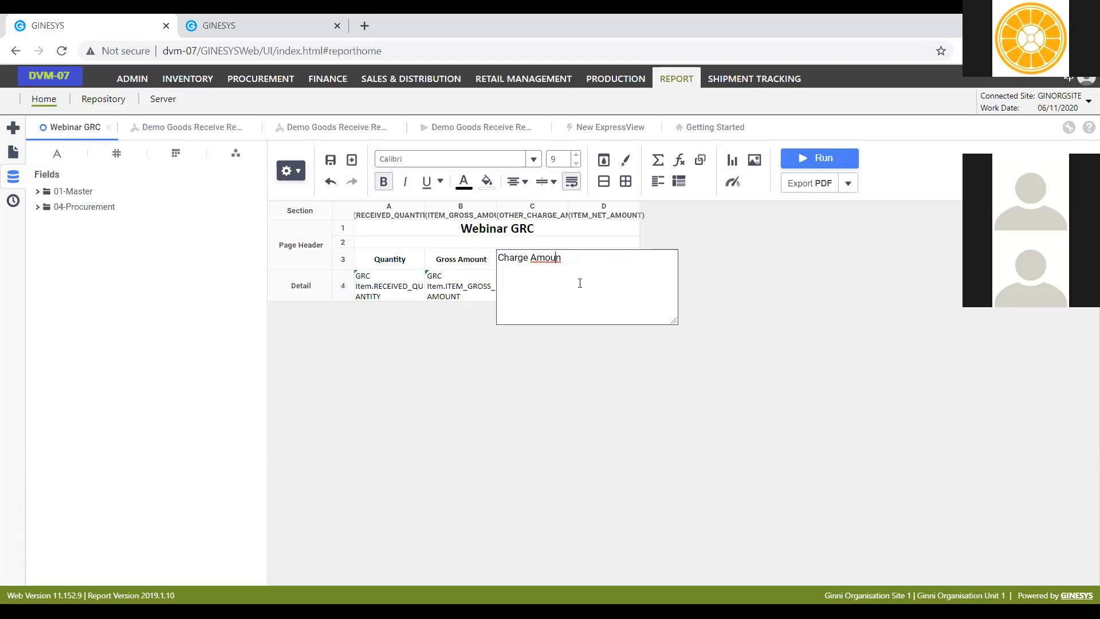
pyautogui.press('Tab')
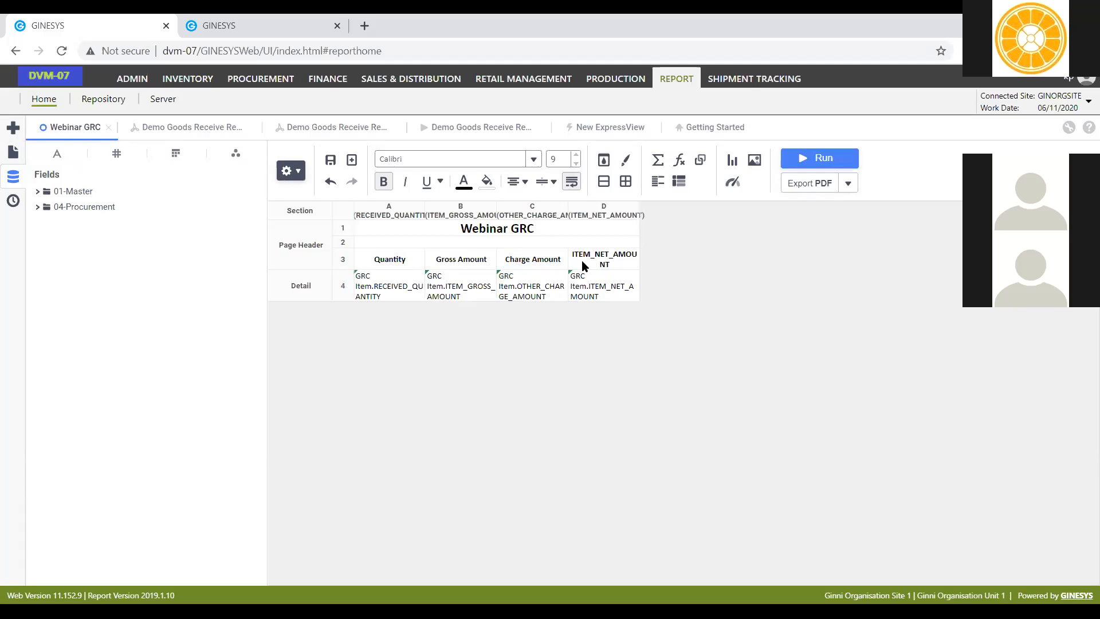
pyautogui.write('Item Net Amount')
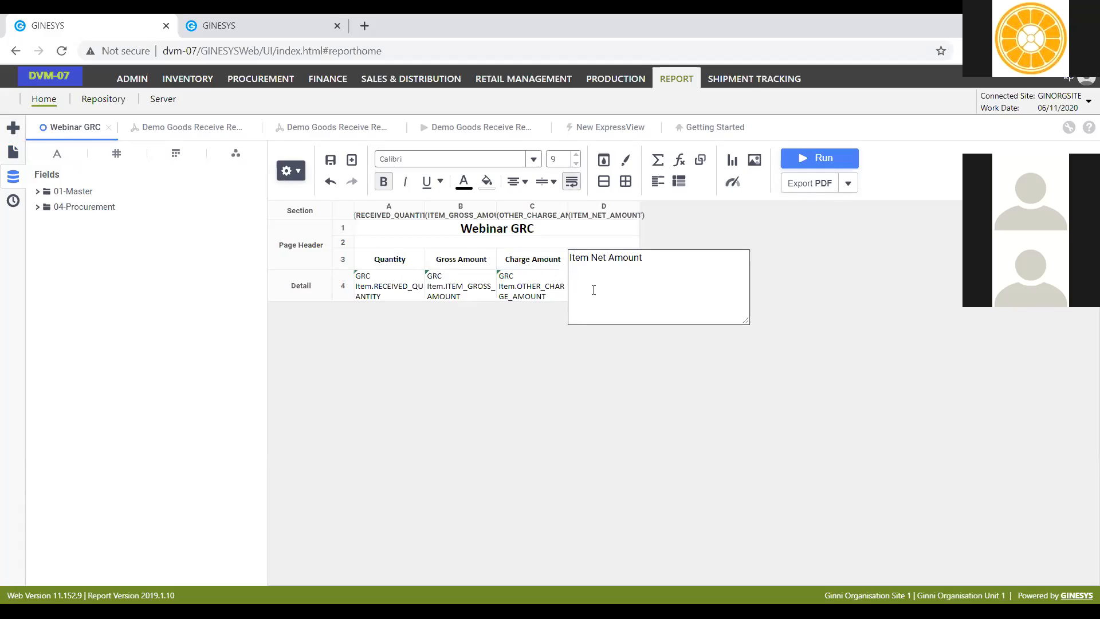
pyautogui.click(474, 337)
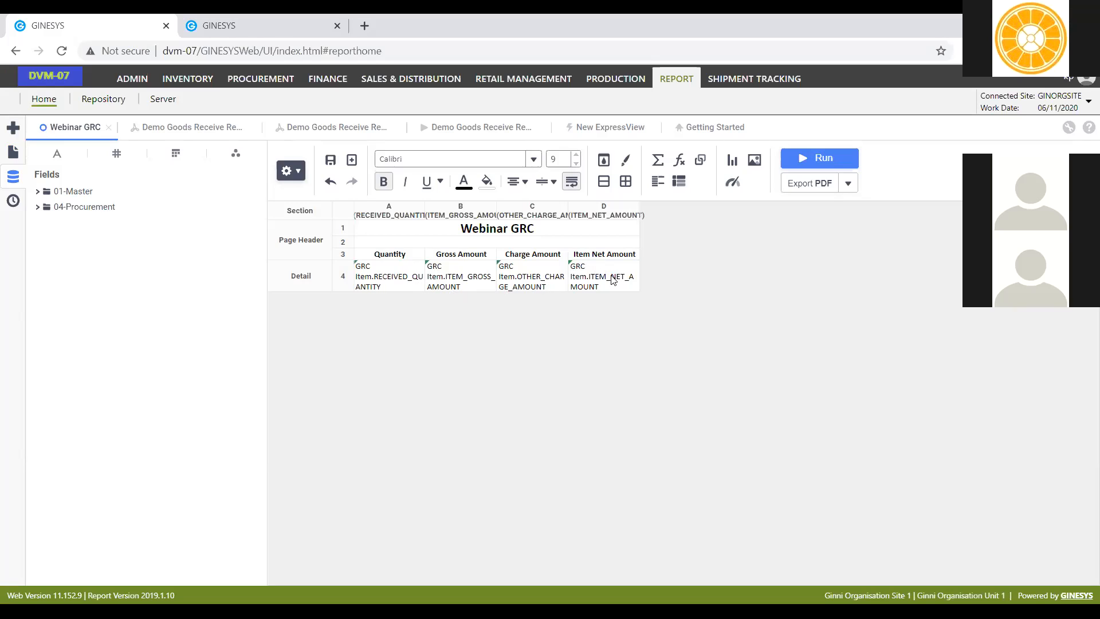
# Step: Right-align all four field cells in the Detail row, from RECEIVED_QUANTITY to ITEM_NET_AMOUNT
pyautogui.click(401, 282)
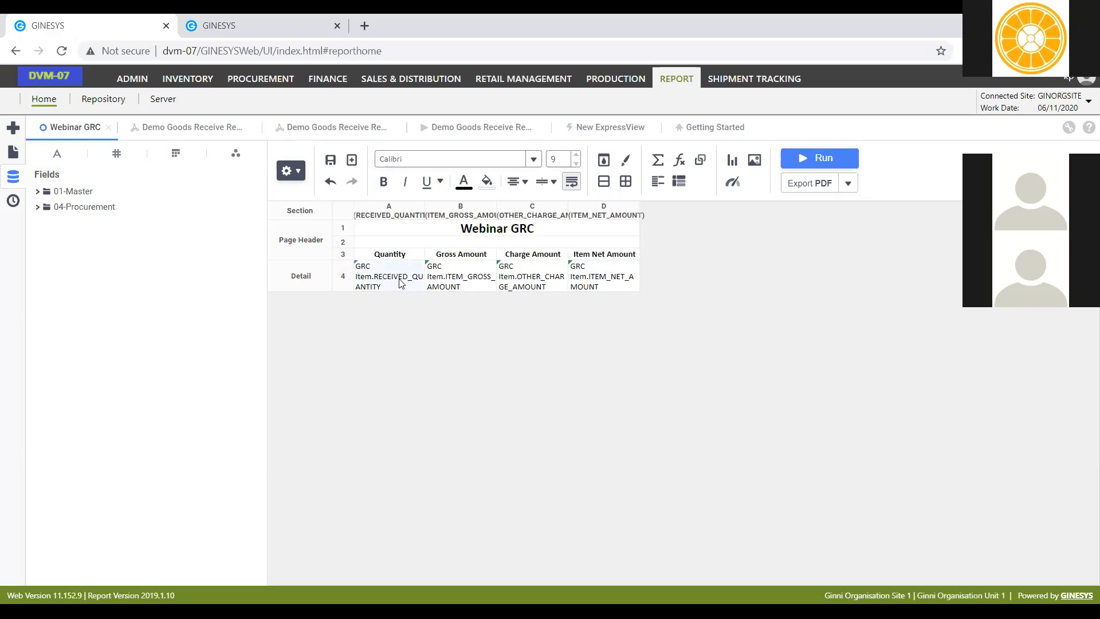
pyautogui.keyDown('shift'); pyautogui.click(629, 280); pyautogui.keyUp('shift')
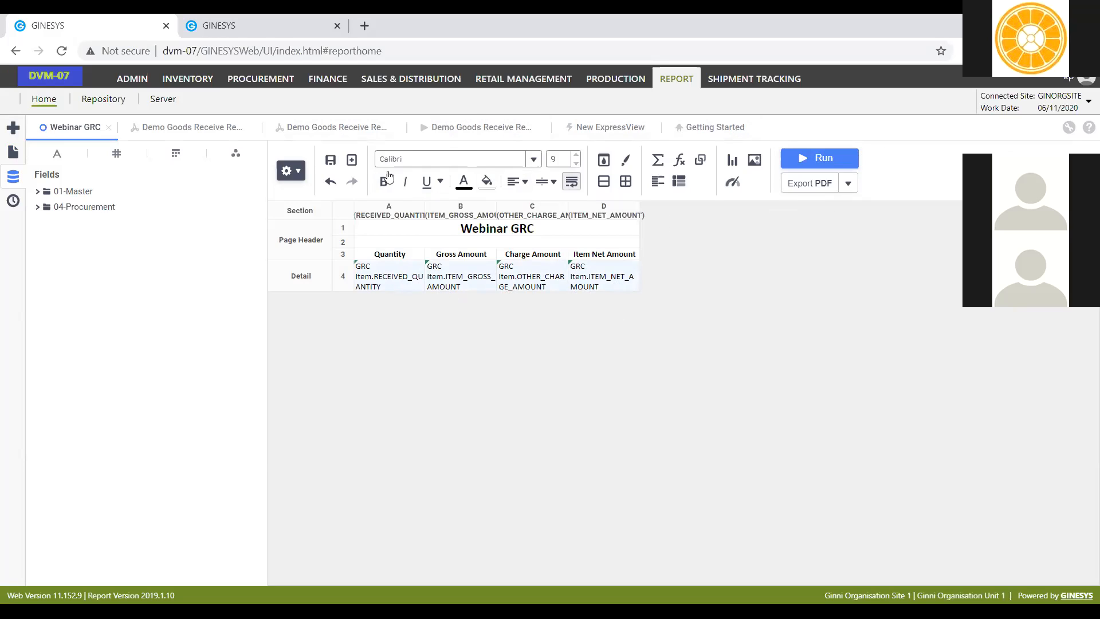
pyautogui.click(524, 182)
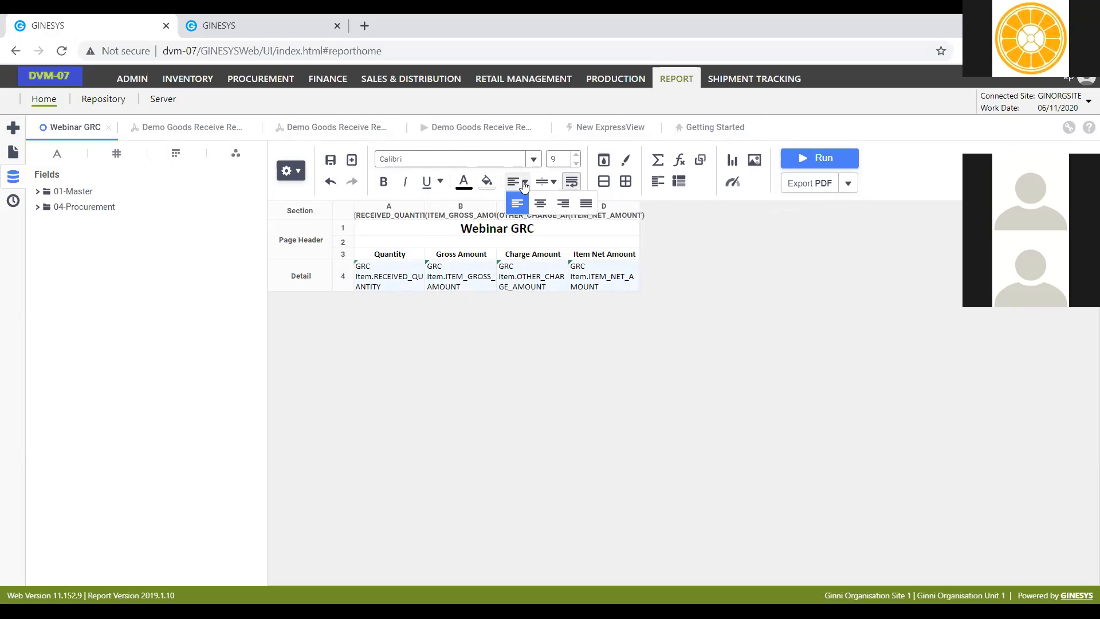
pyautogui.click(567, 211)
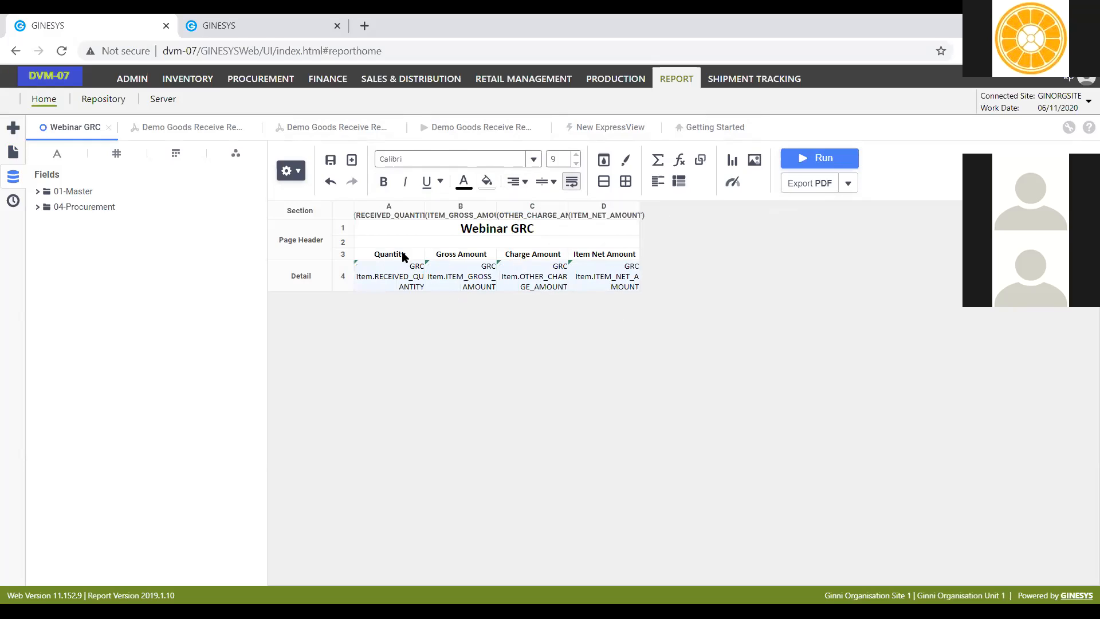
# Step: Right-align the four column headers in the page header, from Quantity to Item Net Amount
pyautogui.click(383, 258)
pyautogui.keyDown('shift'); pyautogui.click(616, 253); pyautogui.keyUp('shift')
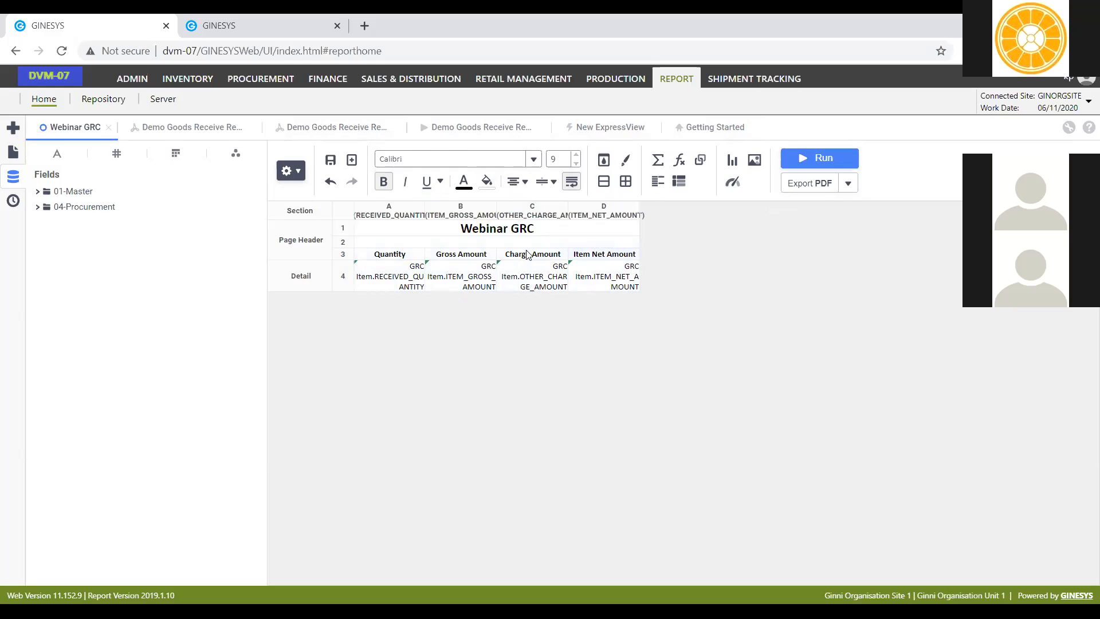
pyautogui.click(383, 255)
pyautogui.keyDown('shift'); pyautogui.click(632, 267); pyautogui.keyUp('shift')
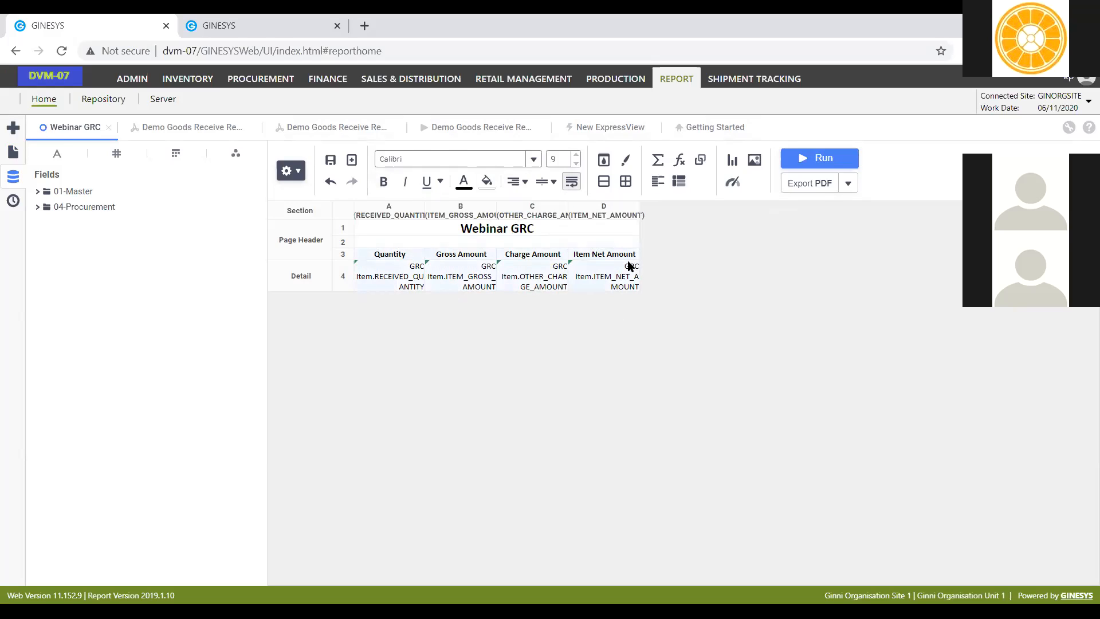
pyautogui.click(417, 255)
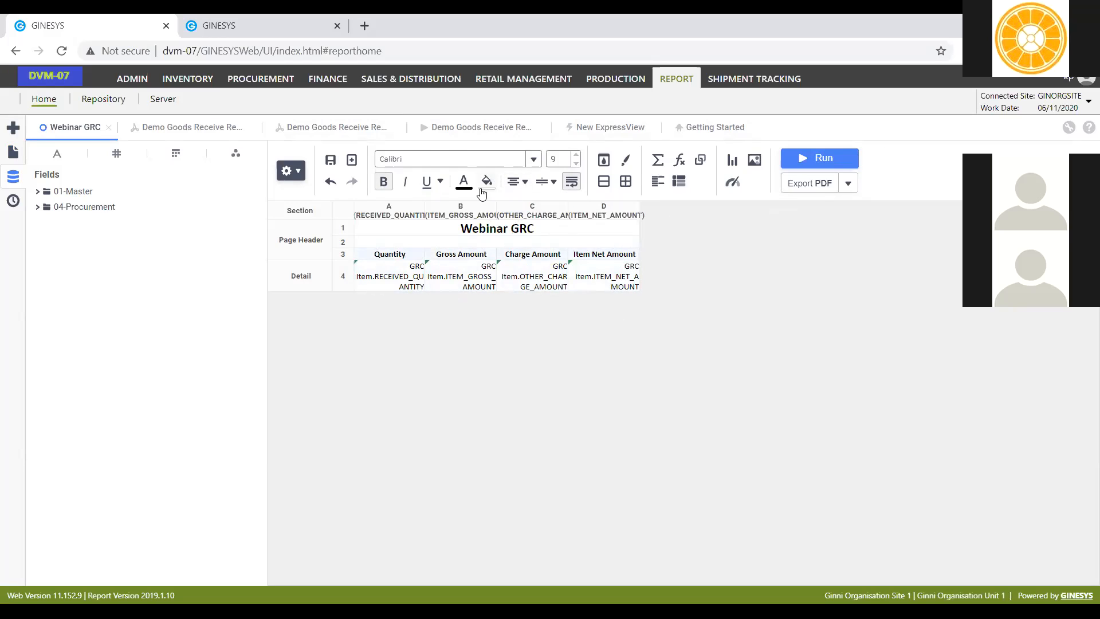
pyautogui.click(520, 182)
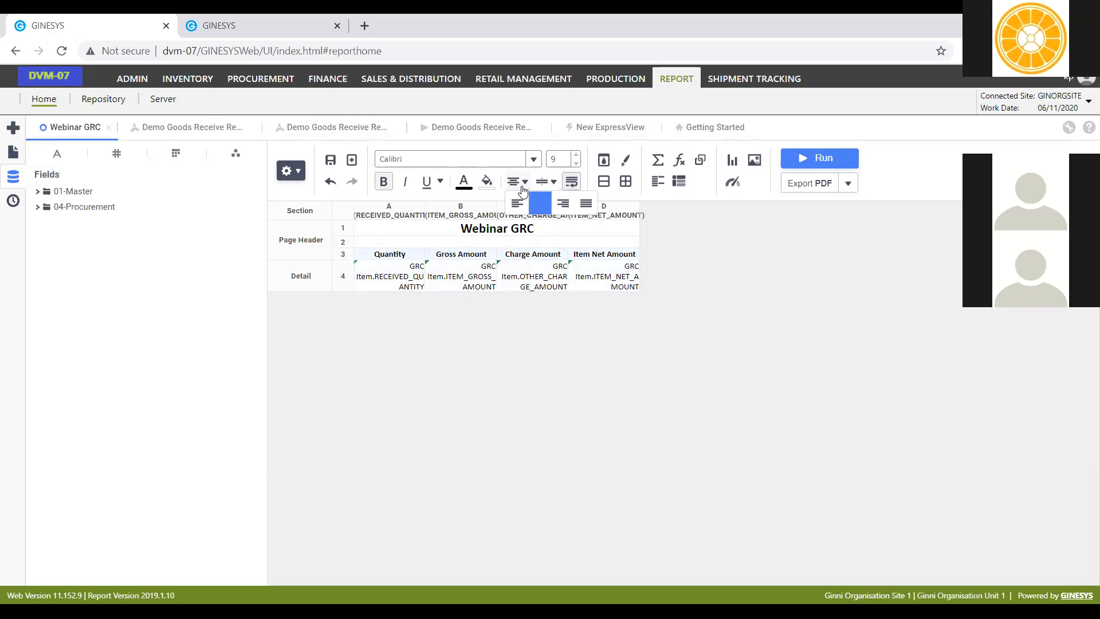
pyautogui.click(563, 204)
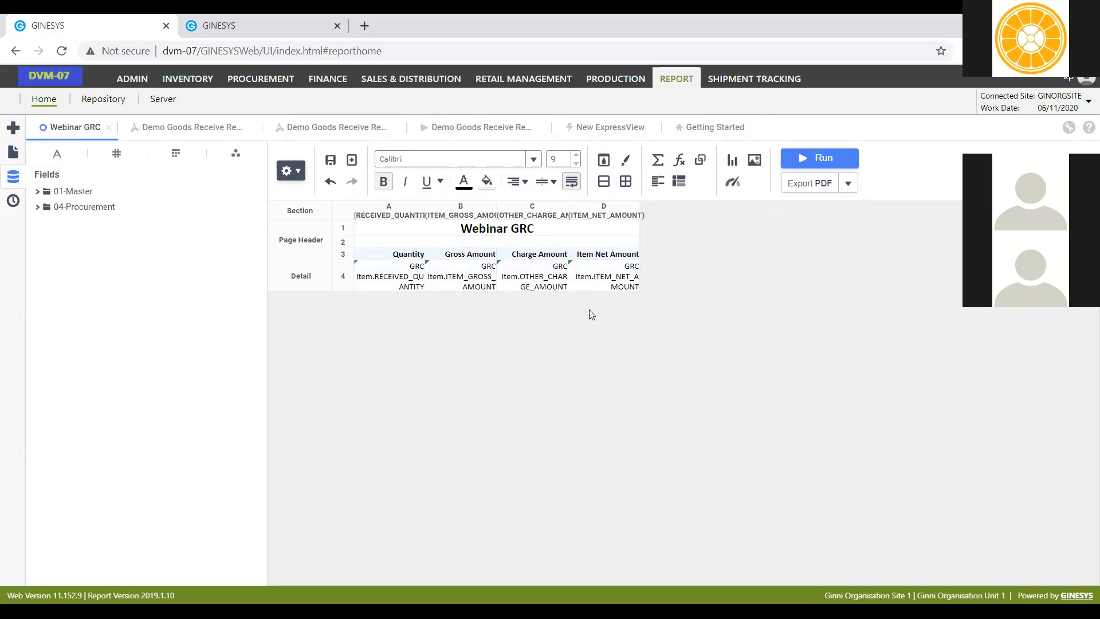
# Step: Run the Webinar GRC report for Division ACCESSORIES with the From Date set to 06-11-2020, and dismiss the message
pyautogui.click(824, 158)
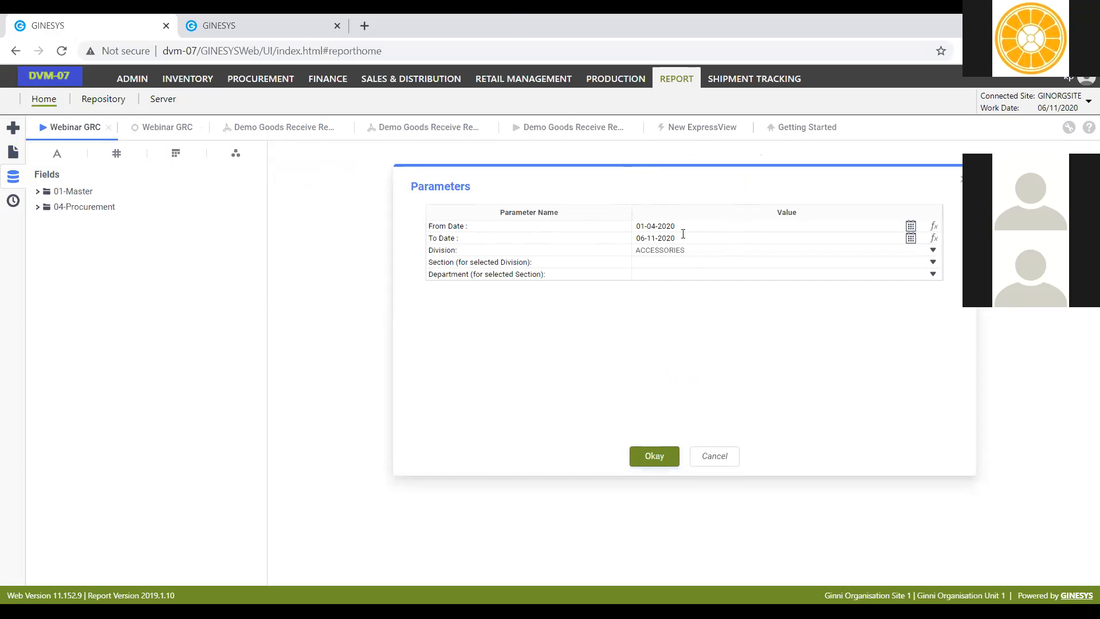
pyautogui.click(661, 226)
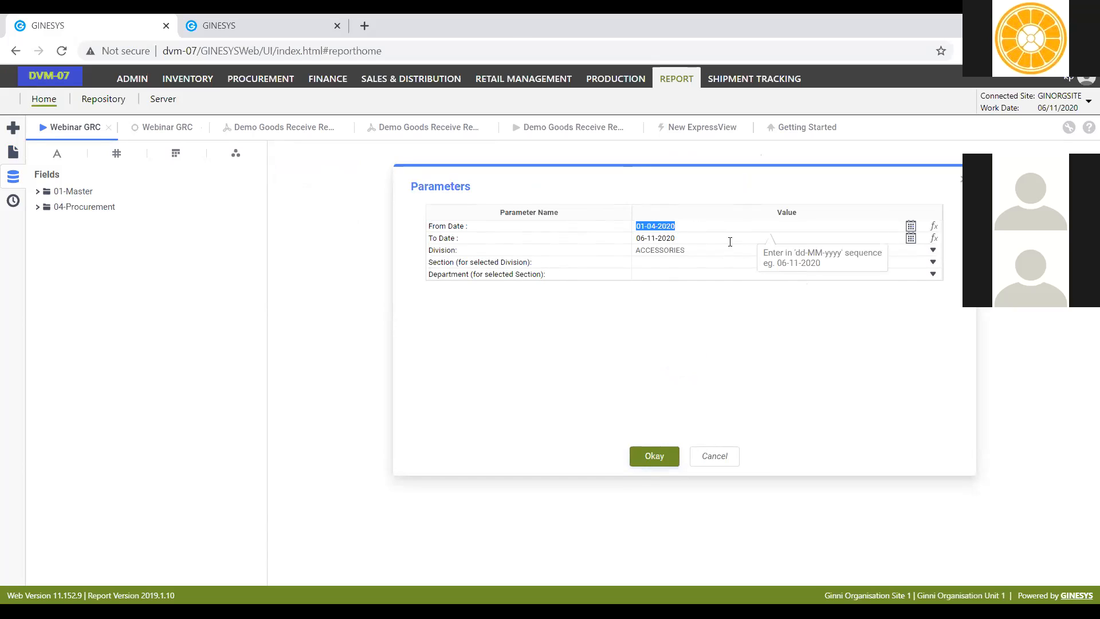
pyautogui.click(686, 238)
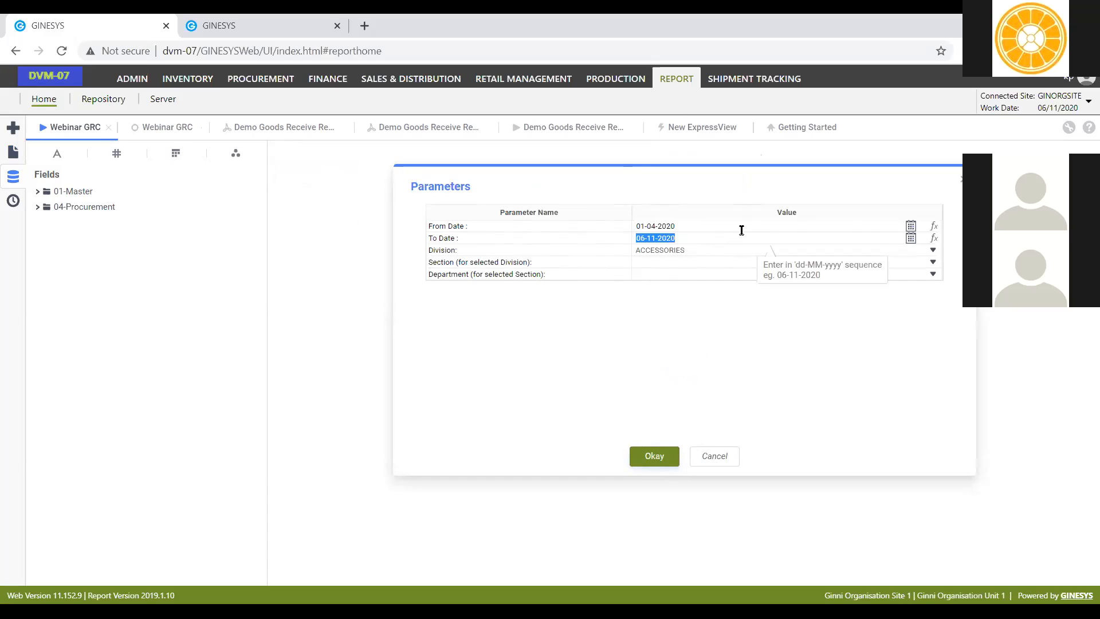
pyautogui.click(911, 226)
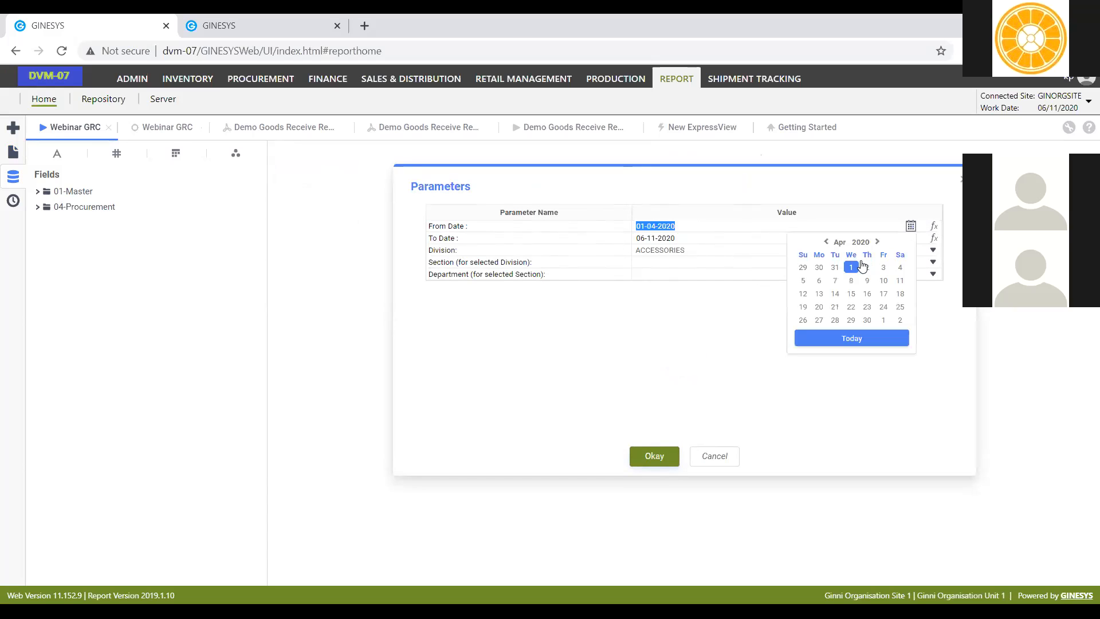
pyautogui.click(674, 250)
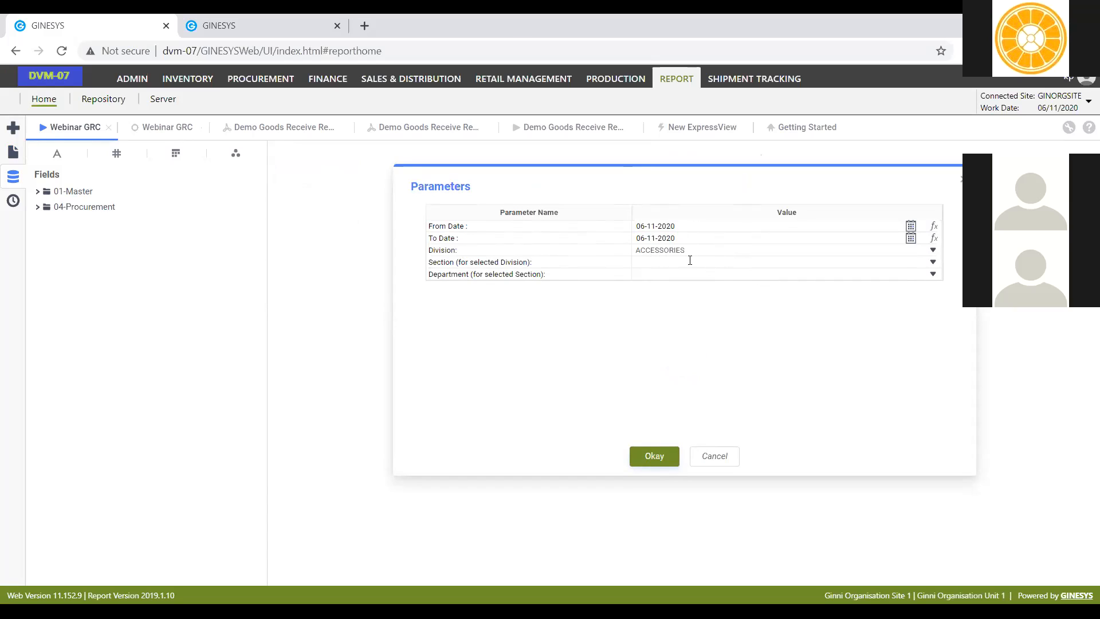
pyautogui.doubleClick(532, 238)
pyautogui.press('BackSpace')
pyautogui.click(695, 460)
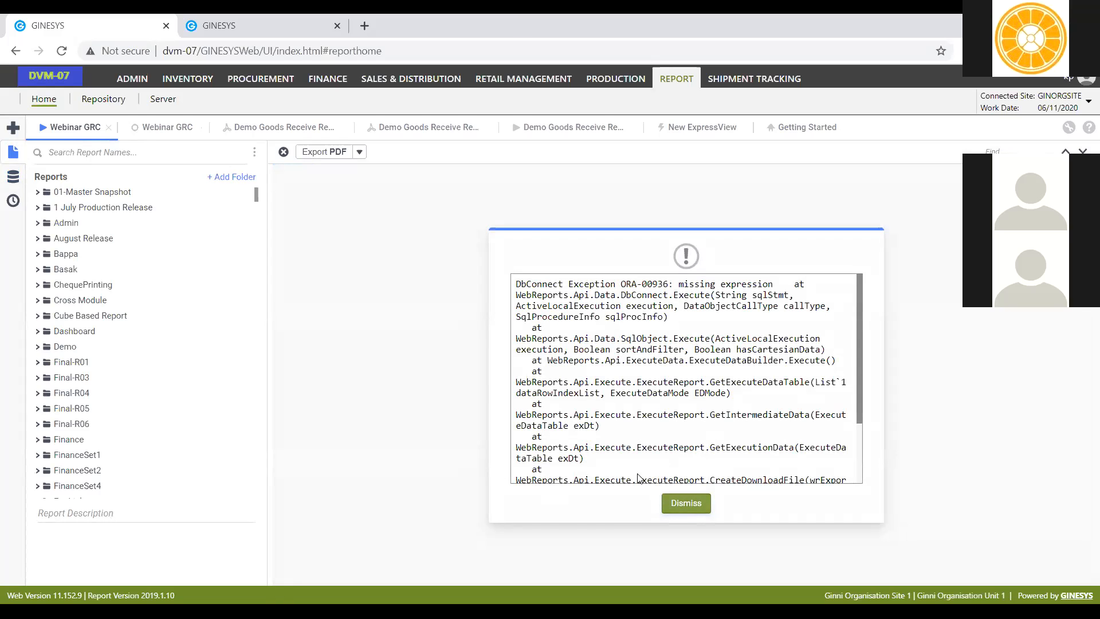
pyautogui.click(686, 503)
pyautogui.click(290, 169)
pyautogui.click(336, 271)
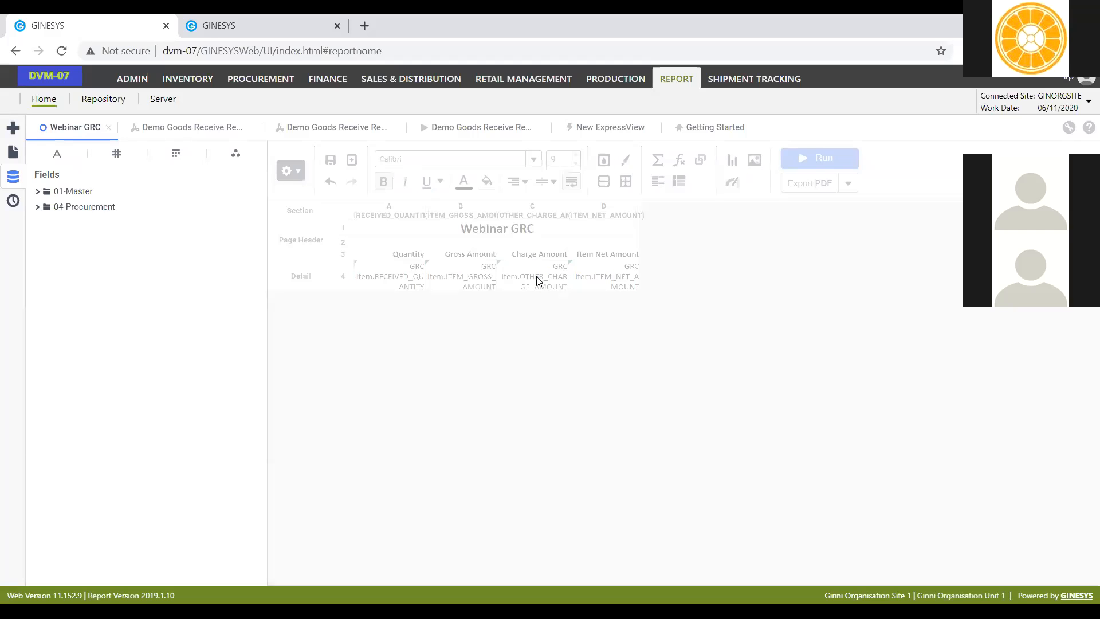
pyautogui.click(747, 266)
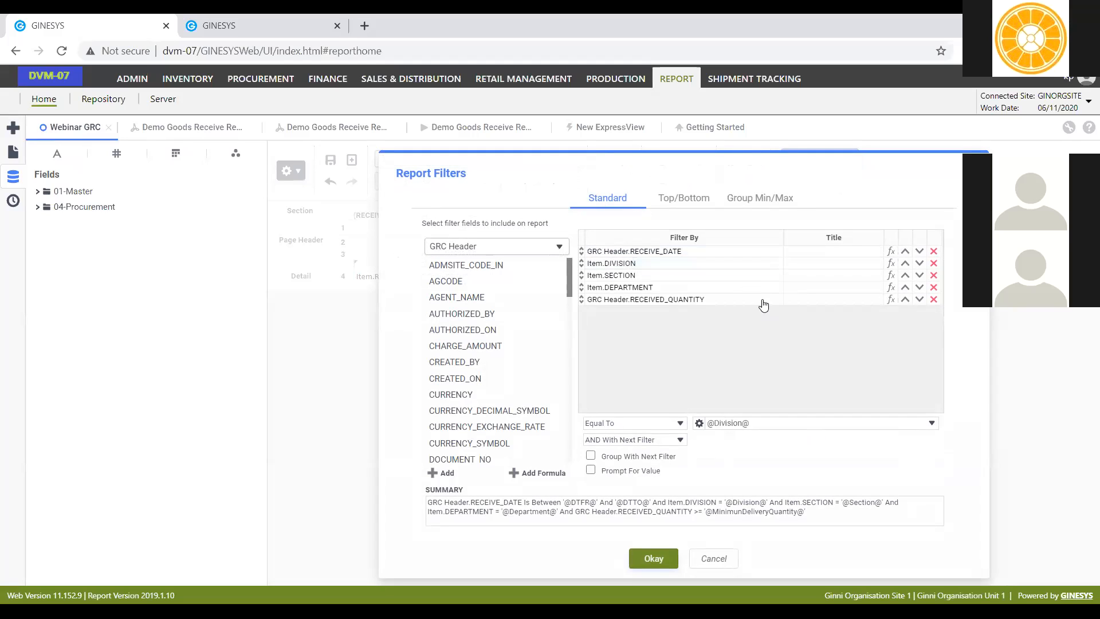
pyautogui.click(763, 302)
pyautogui.doubleClick(757, 423)
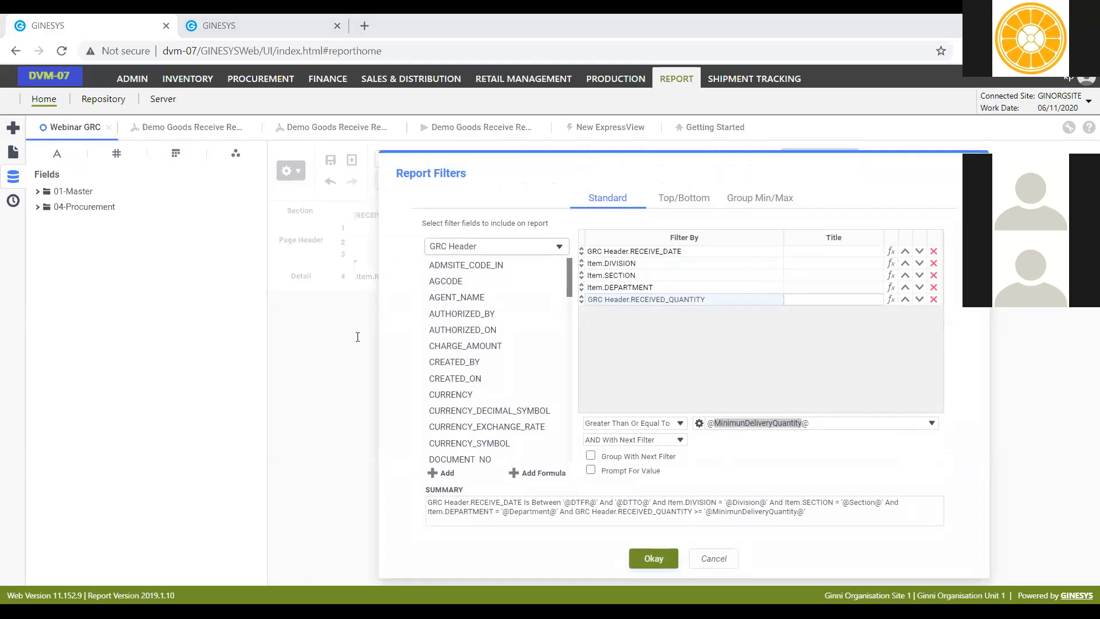
pyautogui.write('MinDeliveryQuantity')
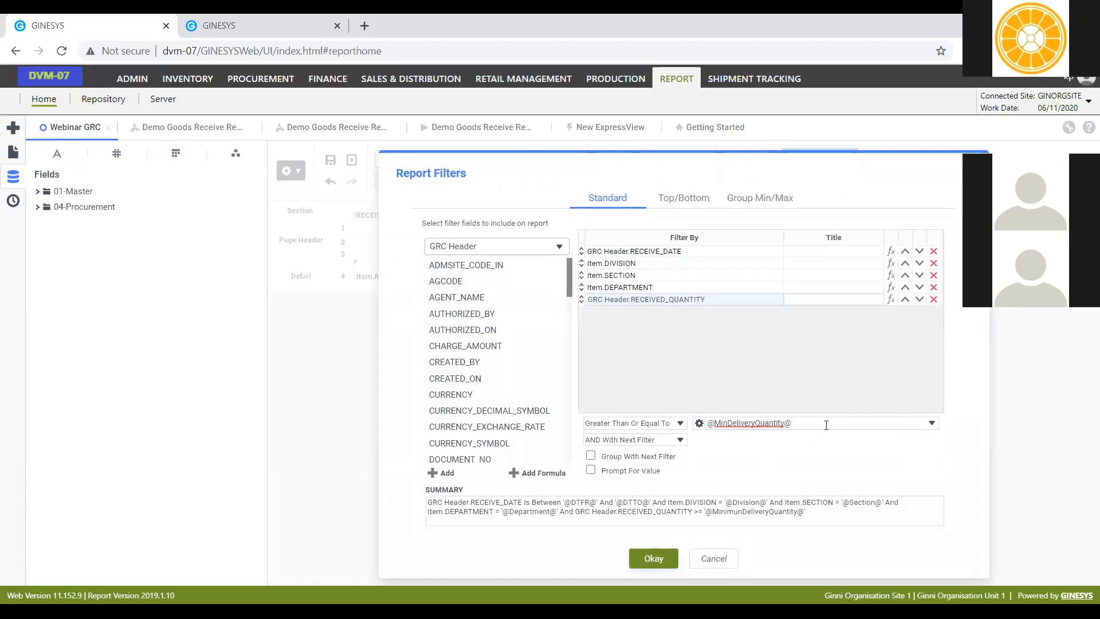
pyautogui.click(652, 558)
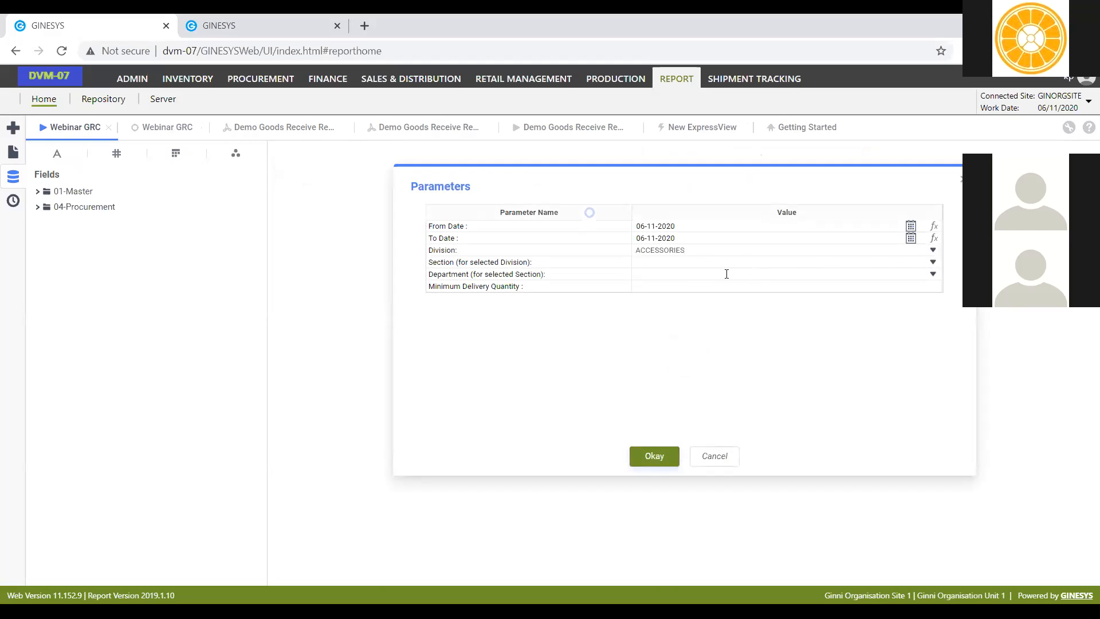
# Step: Rerun the Webinar GRC report and choose ALL for the Division parameter
pyautogui.scroll(-5, 672, 344)
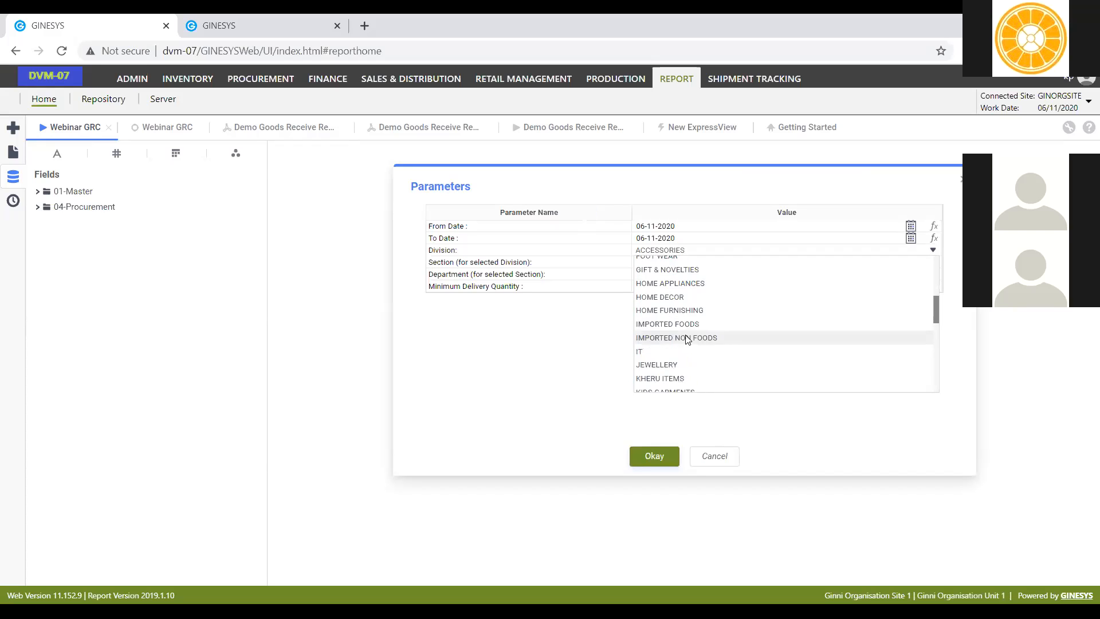
pyautogui.scroll(6, 672, 343)
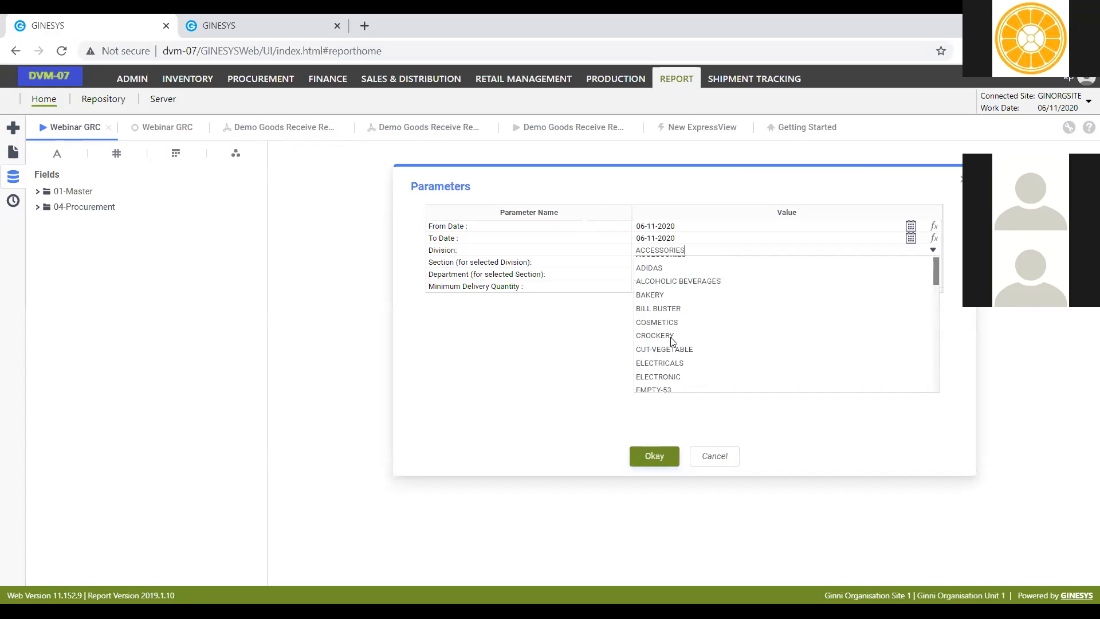
pyautogui.click(596, 246)
pyautogui.click(932, 250)
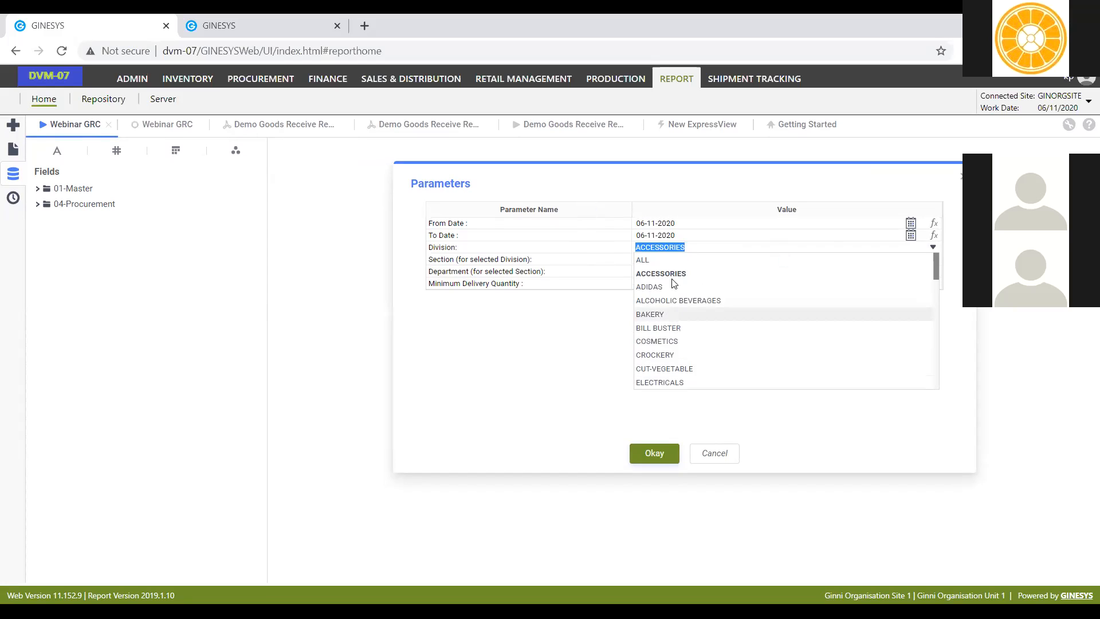
pyautogui.click(657, 262)
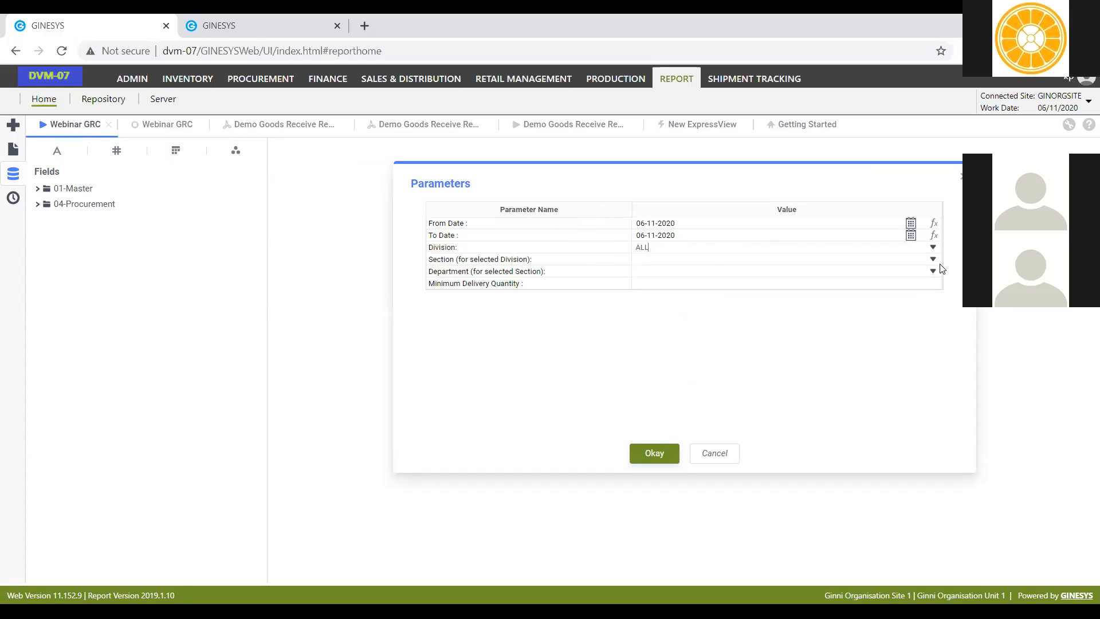
# Step: Choose ALL for the Section parameter of the report run
pyautogui.press('Tab')
pyautogui.click(932, 259)
pyautogui.scroll(-3, 769, 344)
pyautogui.scroll(-3, 768, 347)
pyautogui.scroll(2, 768, 346)
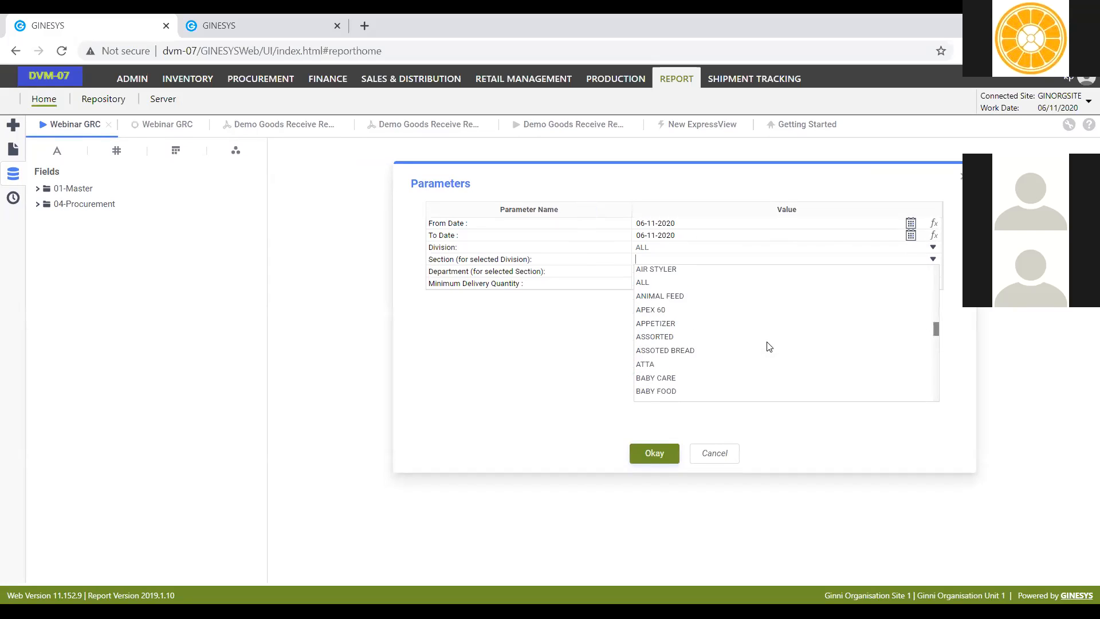
pyautogui.click(692, 283)
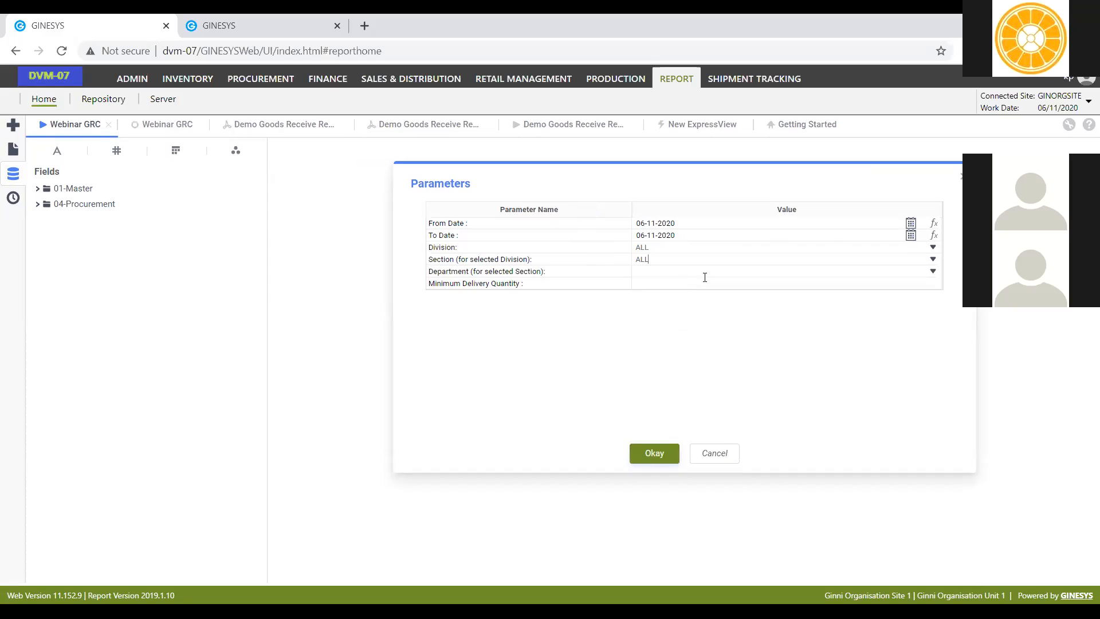
# Step: Choose ALL for the Department parameter and execute the report with the chosen parameters
pyautogui.click(932, 272)
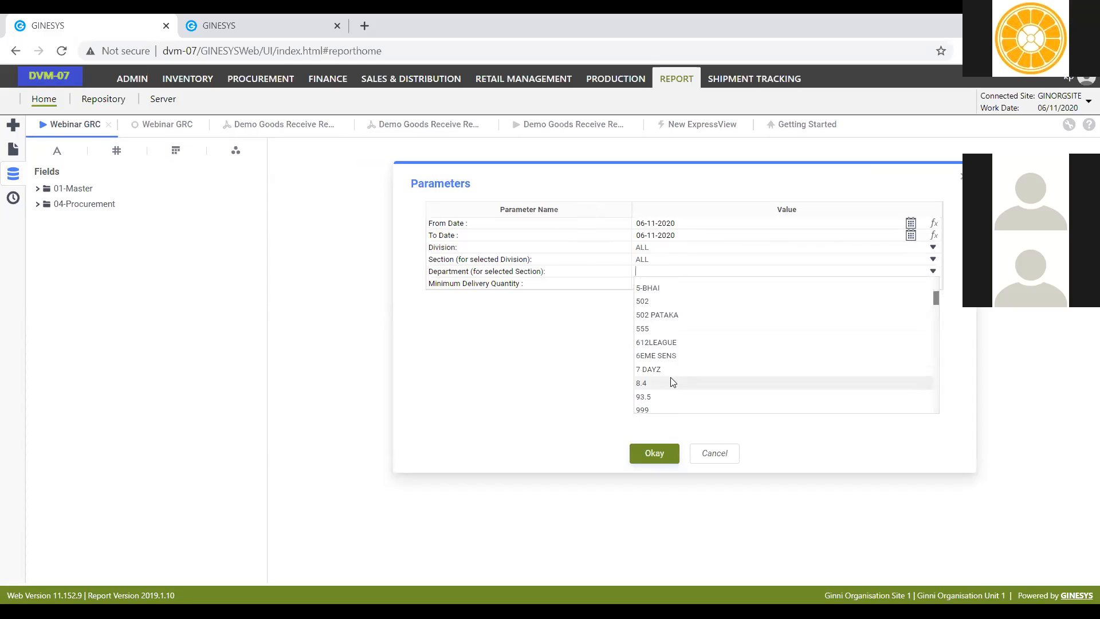
pyautogui.scroll(-3, 669, 377)
pyautogui.scroll(-5, 673, 381)
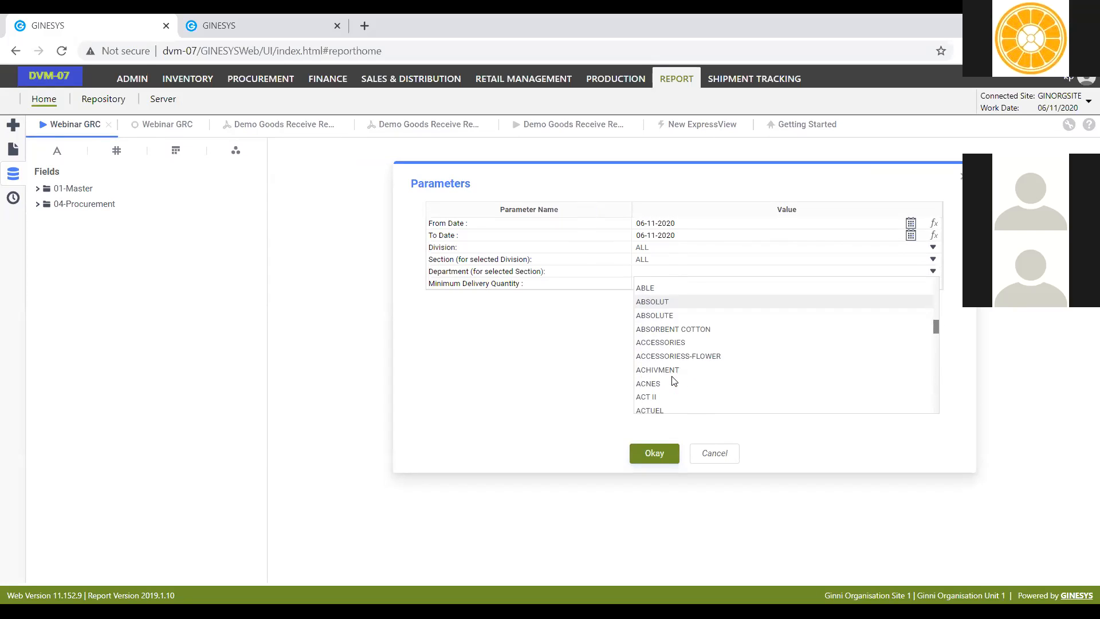
pyautogui.scroll(-5, 716, 356)
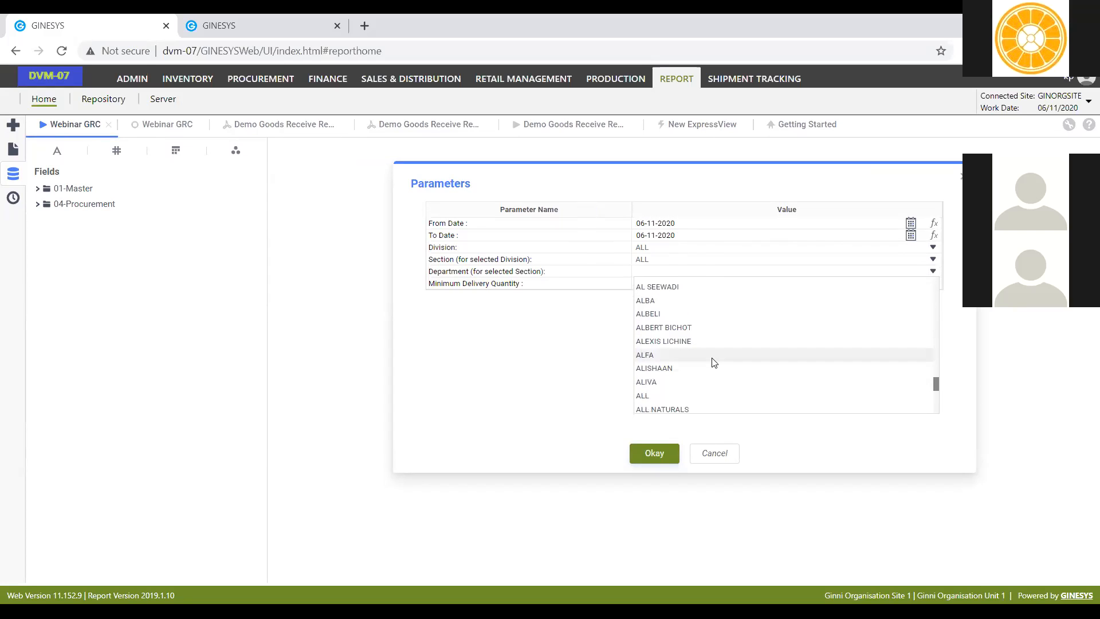
pyautogui.click(690, 395)
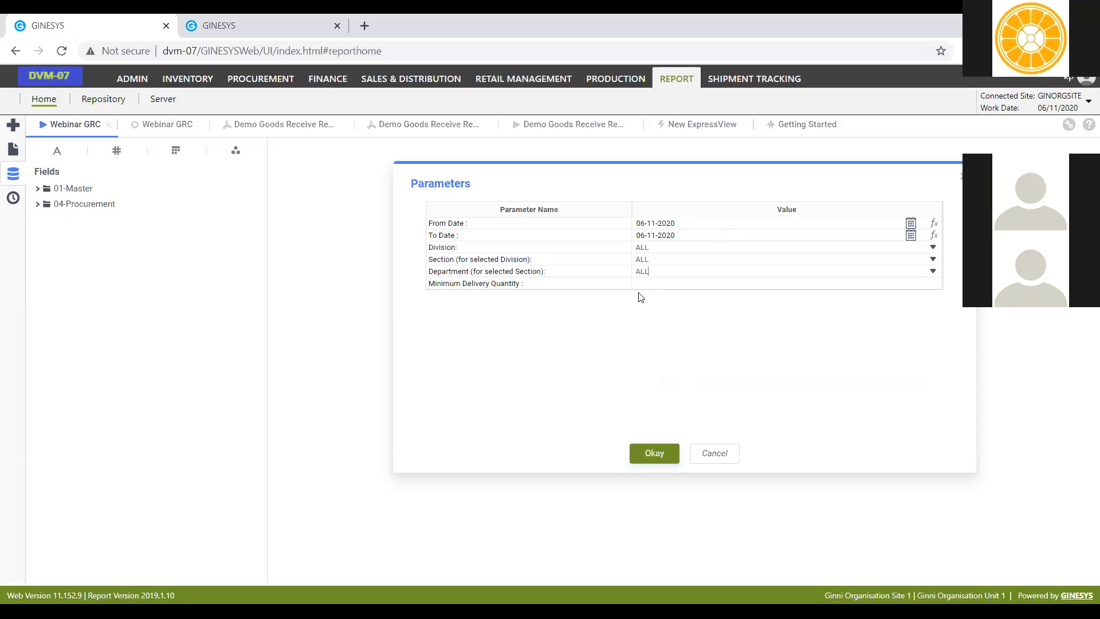
pyautogui.click(648, 459)
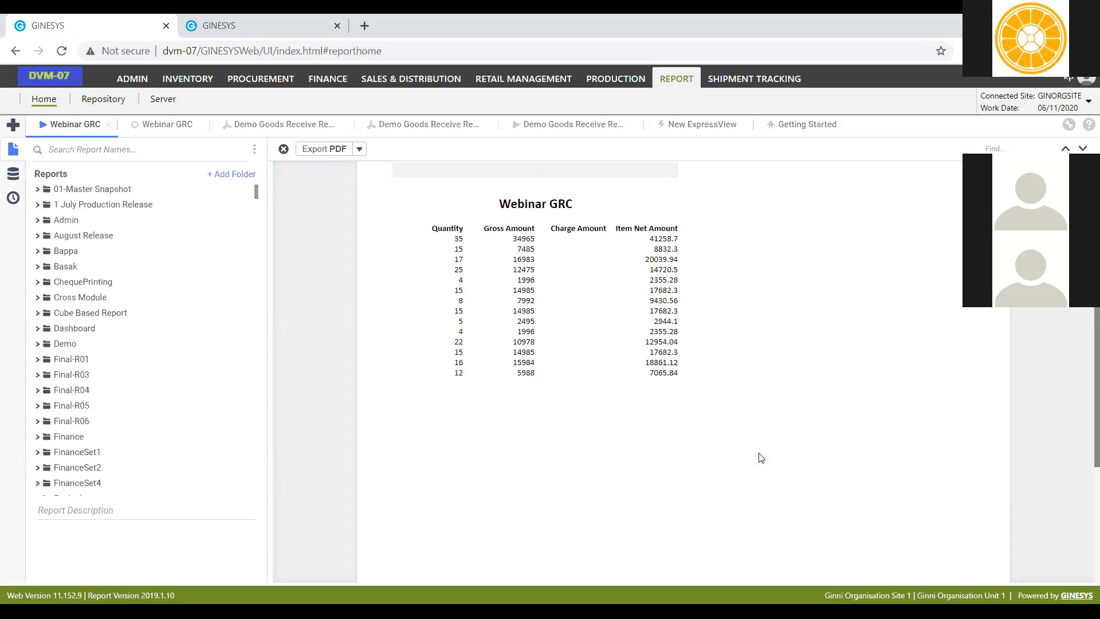
# Step: Examine the Webinar GRC output and compare it with the title lines of the Demo Goods Receive Register Basic report
pyautogui.moveTo(448, 228); pyautogui.dragTo(694, 373)
pyautogui.click(662, 348)
pyautogui.click(570, 130)
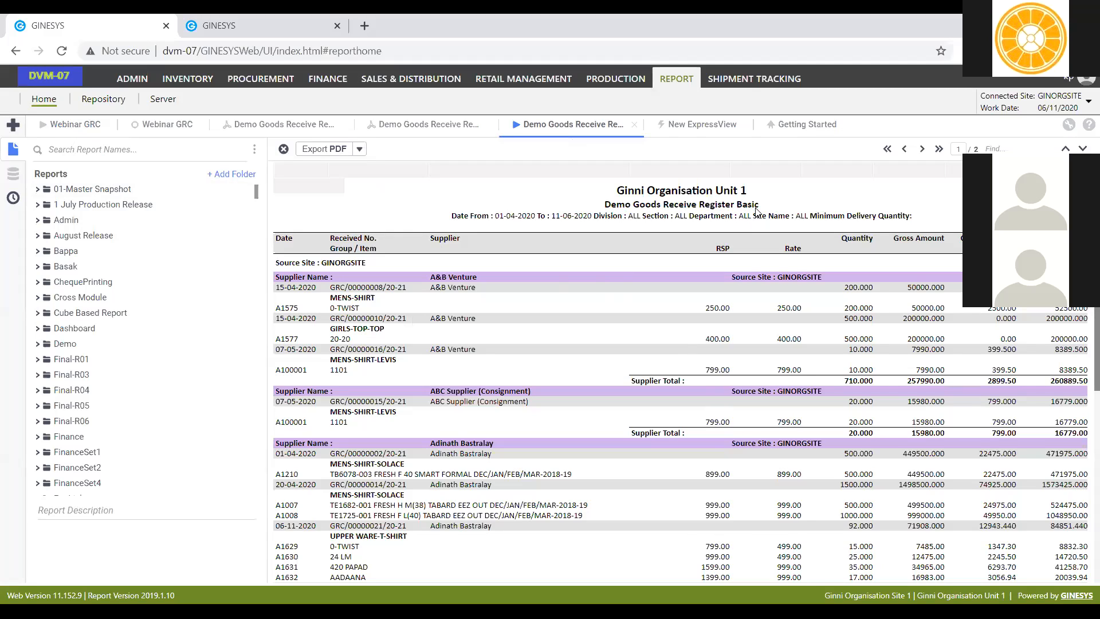
pyautogui.doubleClick(662, 194)
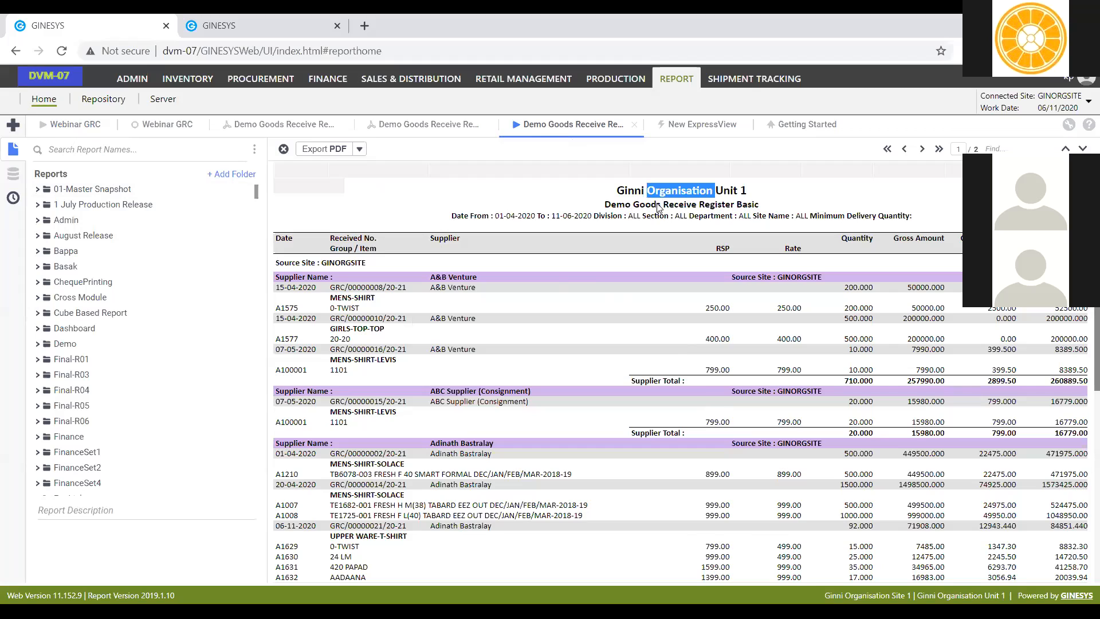
pyautogui.click(351, 187)
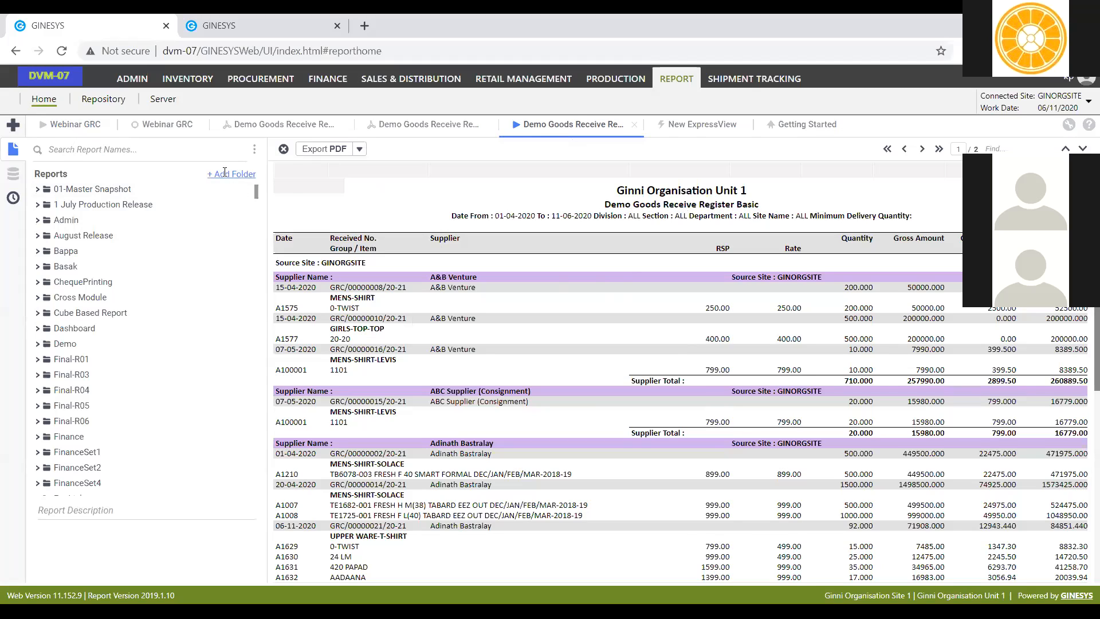
pyautogui.click(168, 126)
pyautogui.doubleClick(534, 229)
pyautogui.moveTo(451, 226); pyautogui.dragTo(322, 225)
pyautogui.click(322, 225)
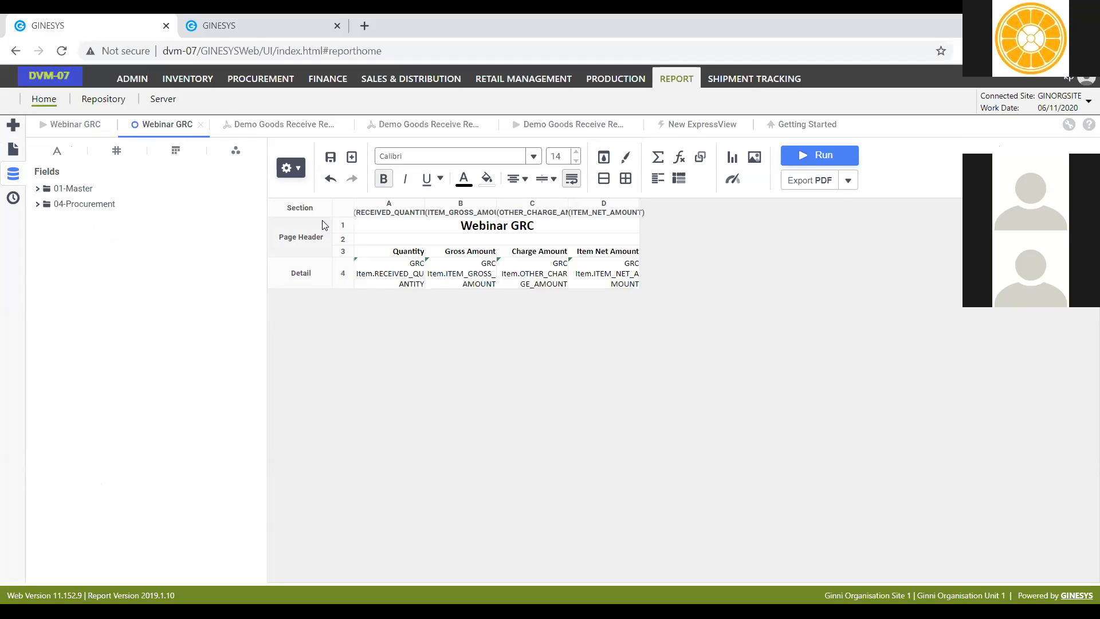
pyautogui.rightClick(504, 232)
pyautogui.moveTo(555, 352)
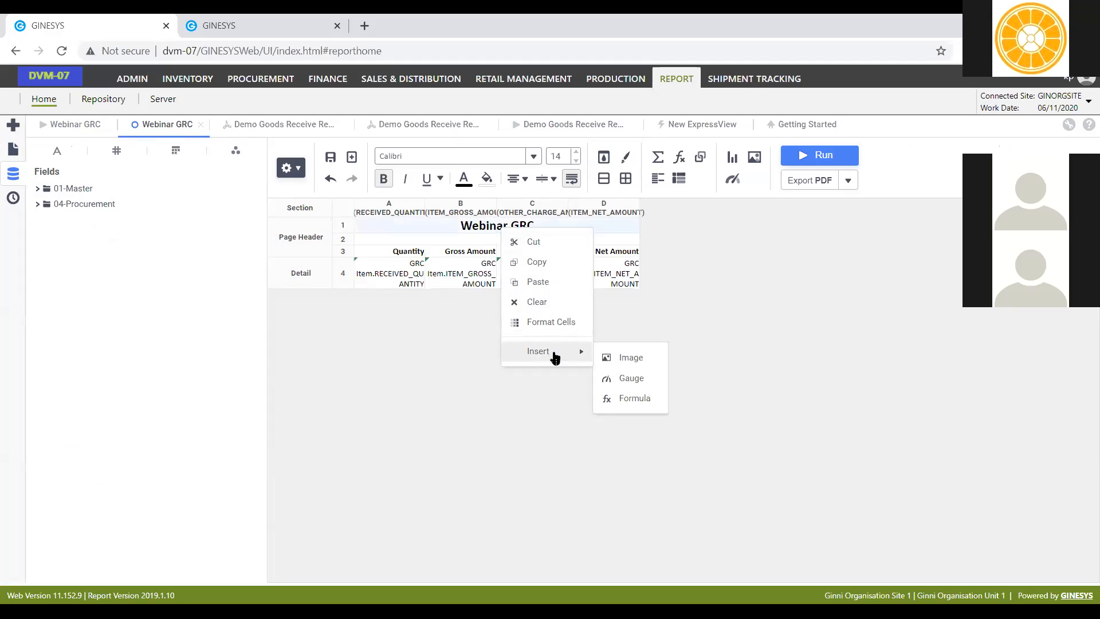
pyautogui.click(638, 395)
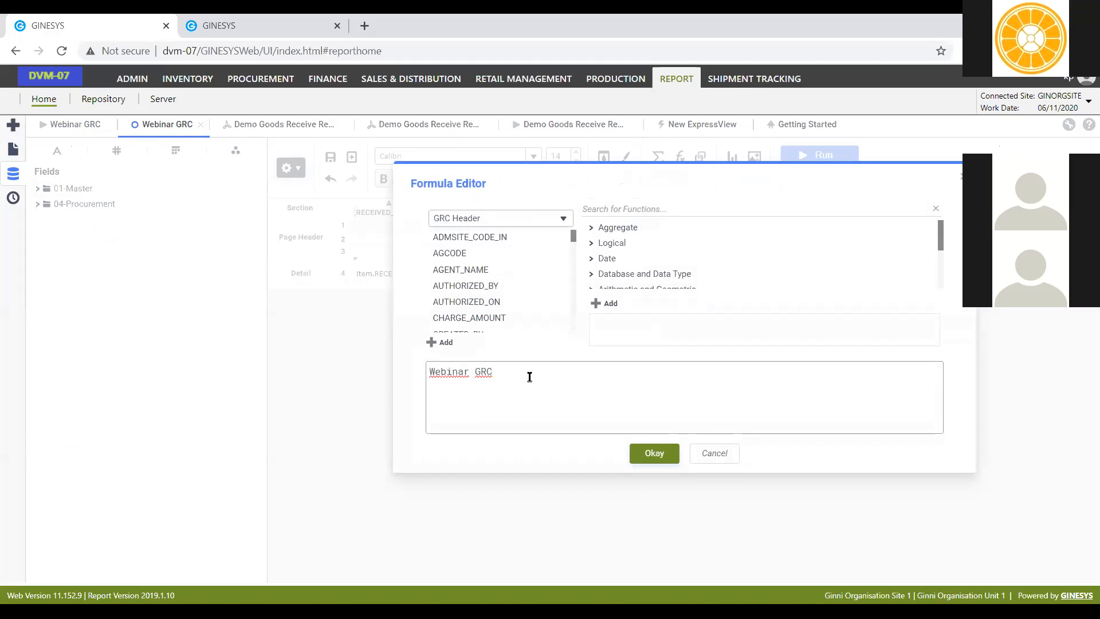
pyautogui.moveTo(529, 376); pyautogui.dragTo(362, 381)
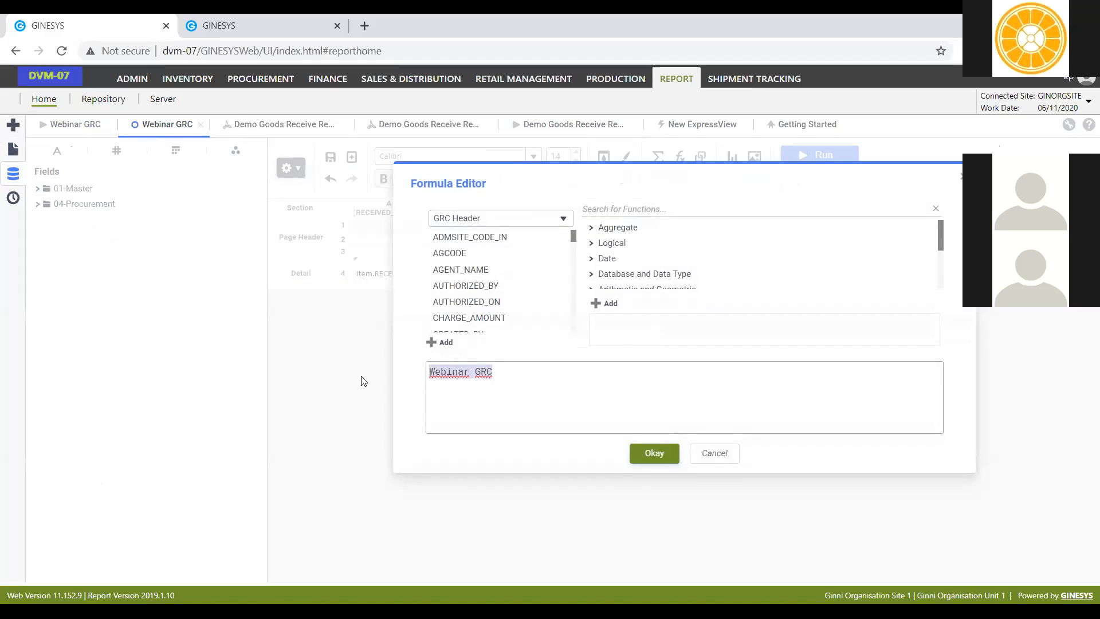
pyautogui.write('@')
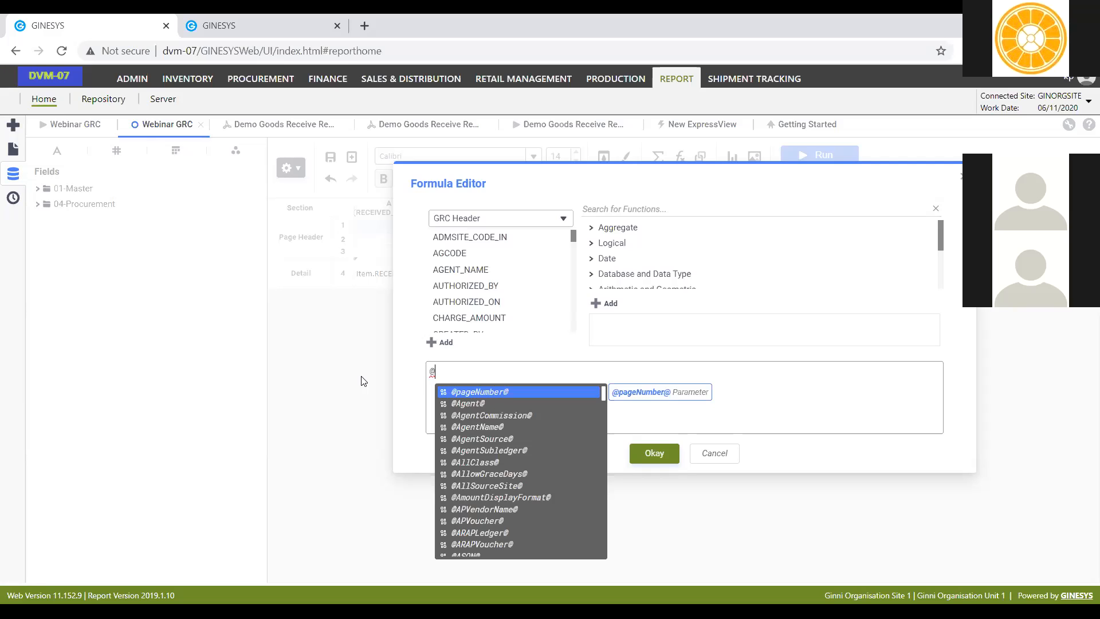
pyautogui.write('report')
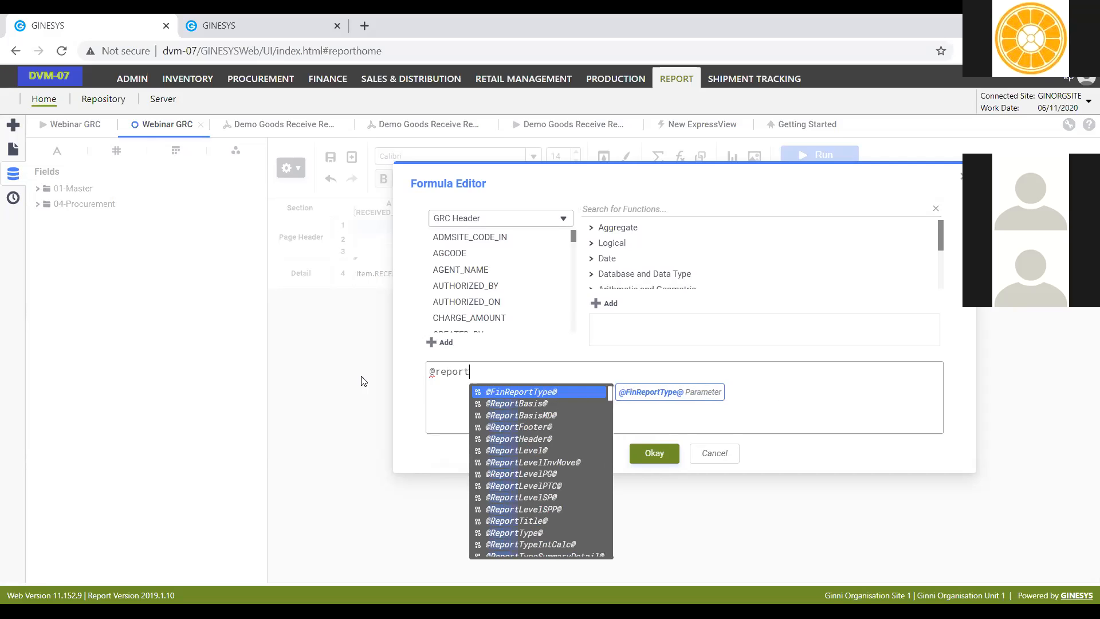
pyautogui.write('Name@')
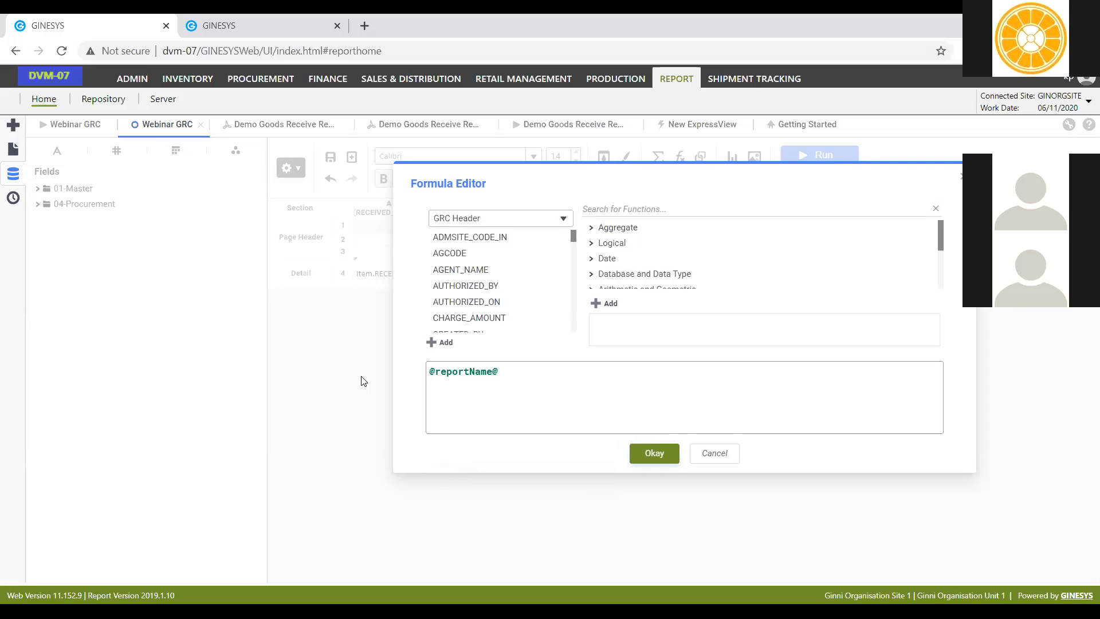
pyautogui.doubleClick(469, 378)
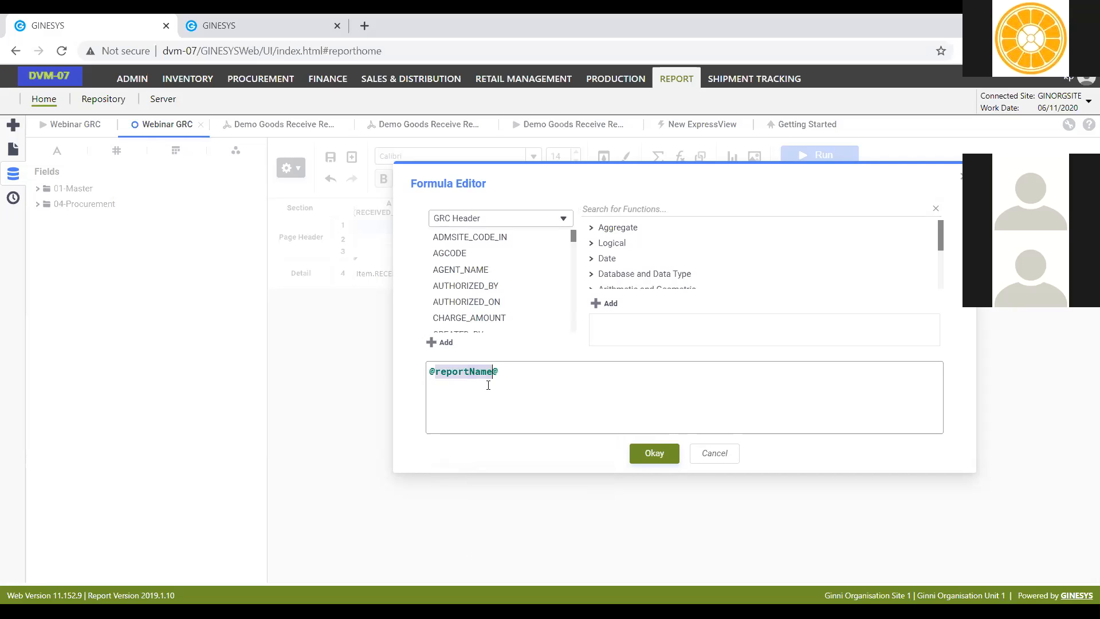
pyautogui.click(656, 456)
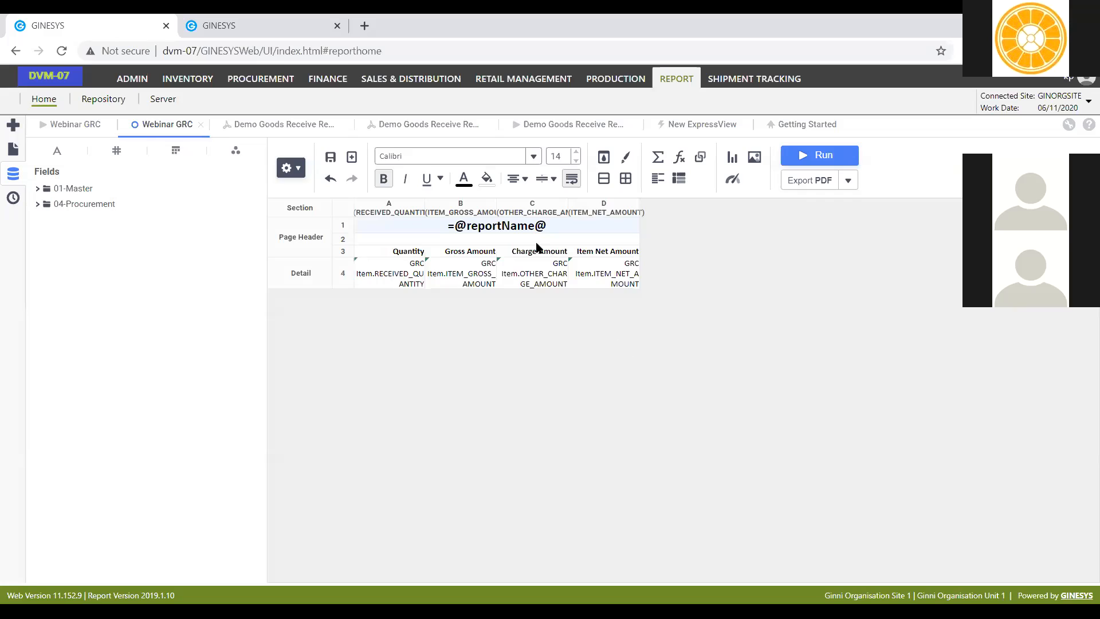
pyautogui.click(483, 250)
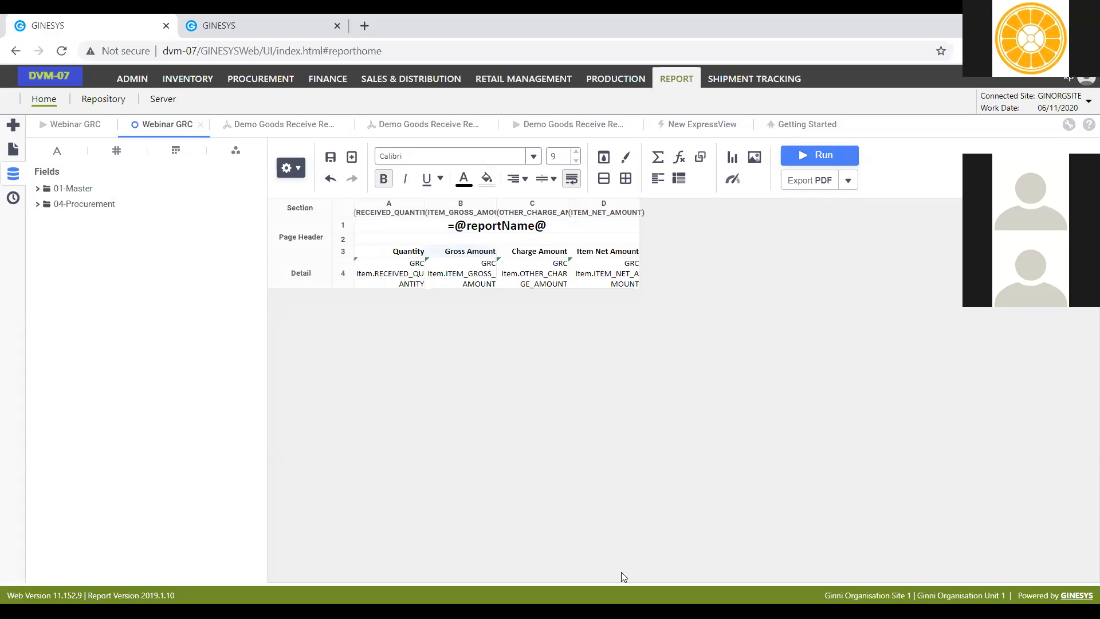
# Step: Close the two exported Demo Goods Receive Register Basic tabs and examine the organisation unit line in that report's output
pyautogui.click(429, 125)
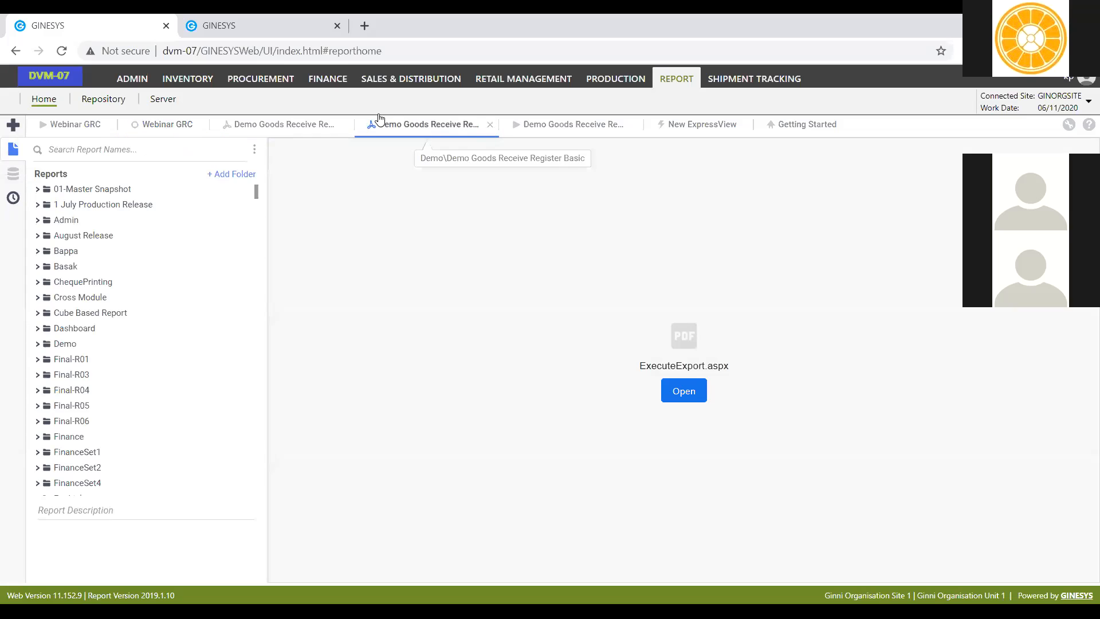
pyautogui.click(345, 125)
pyautogui.click(344, 125)
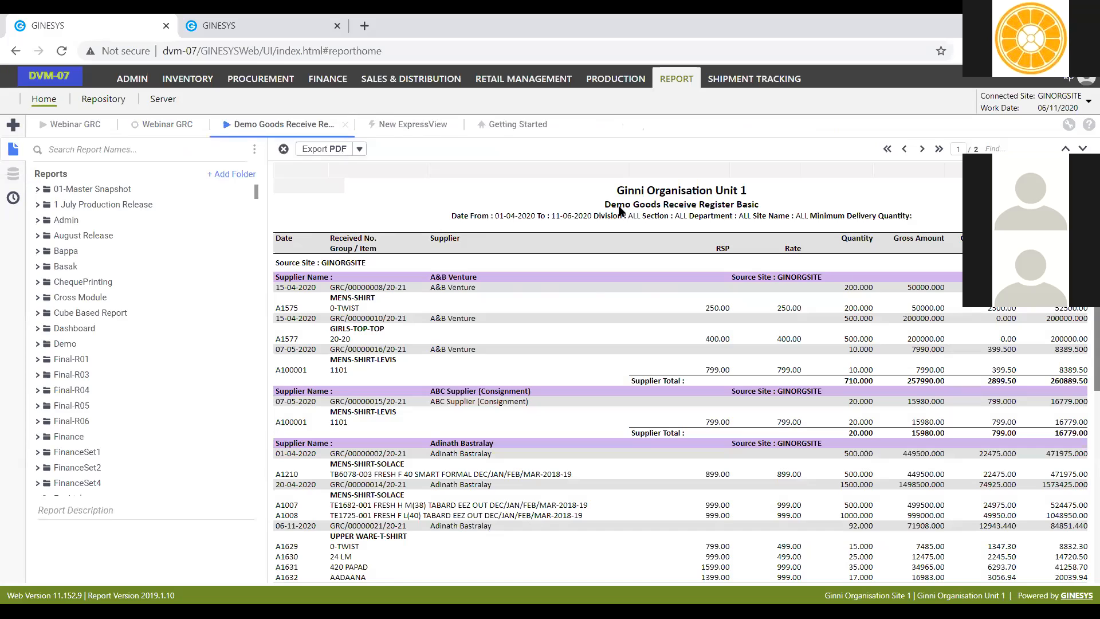
pyautogui.moveTo(624, 191); pyautogui.dragTo(746, 191)
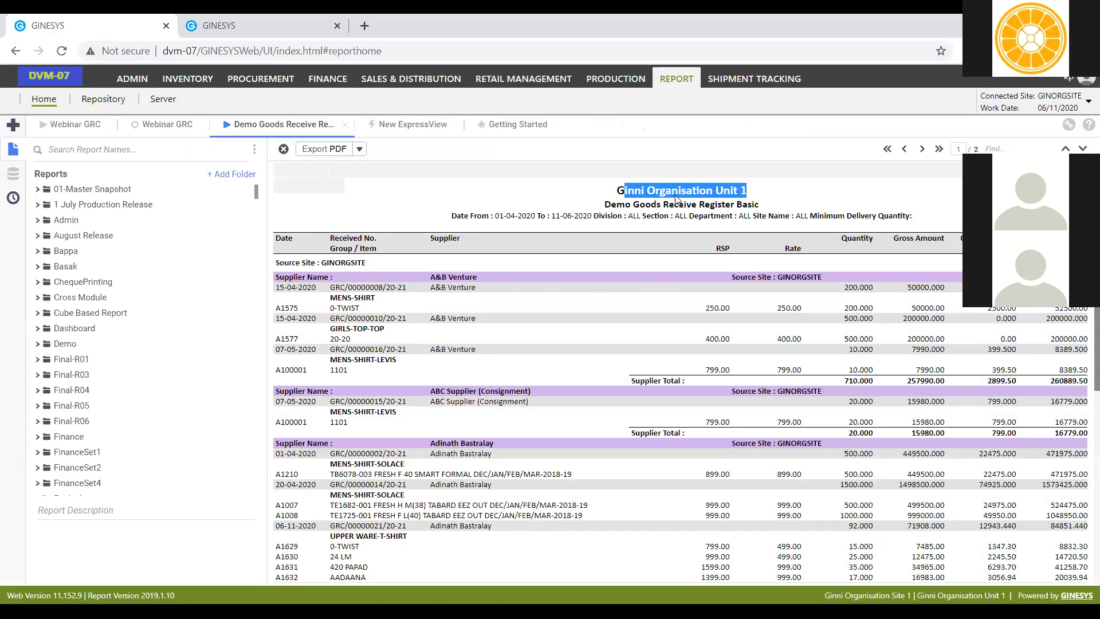
# Step: Insert a row above the title row in the Webinar GRC page header and merge its cells across columns A to D
pyautogui.click(141, 126)
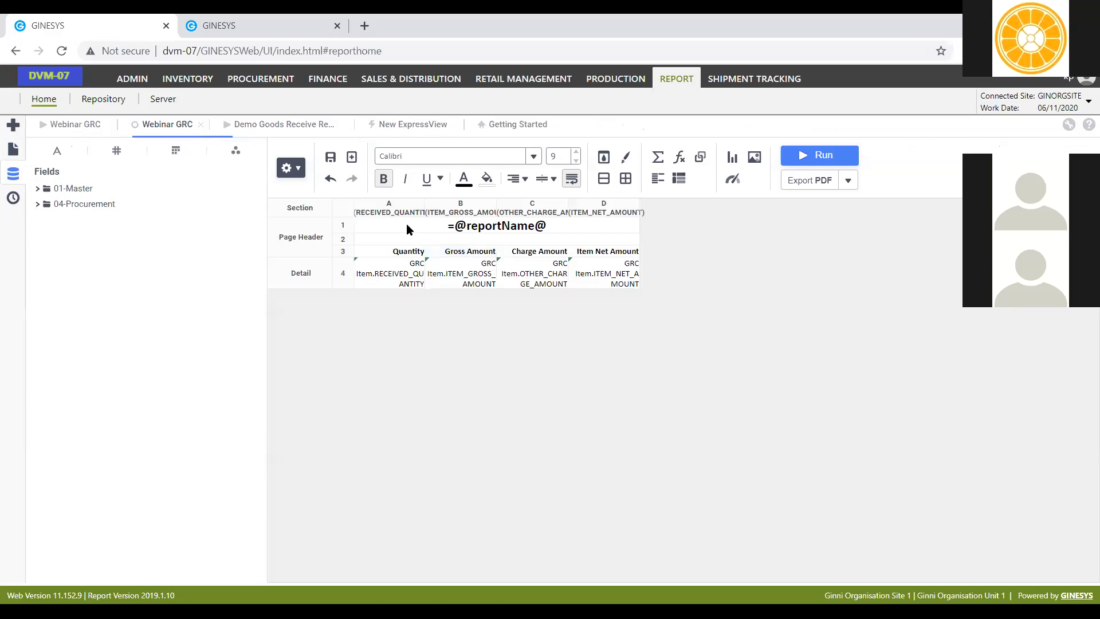
pyautogui.rightClick(335, 226)
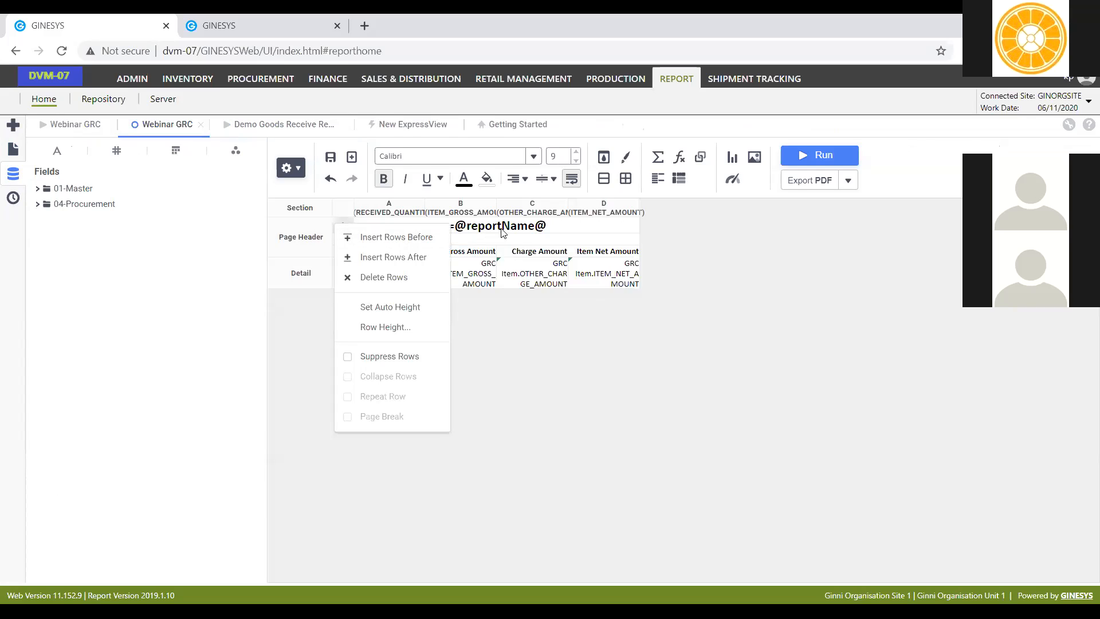
pyautogui.click(412, 238)
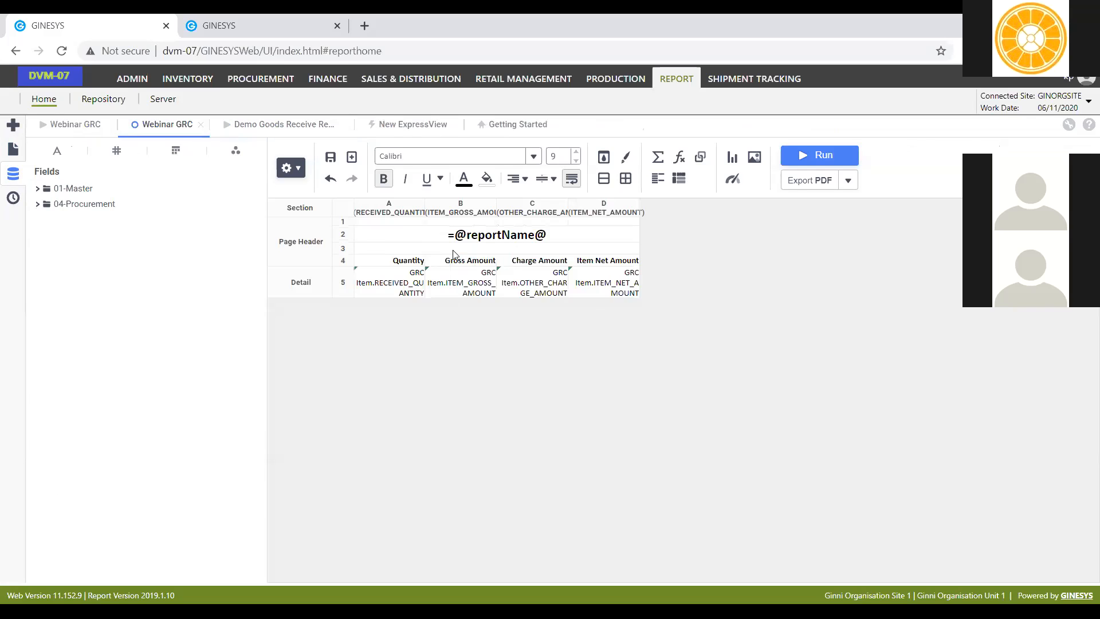
pyautogui.rightClick(338, 232)
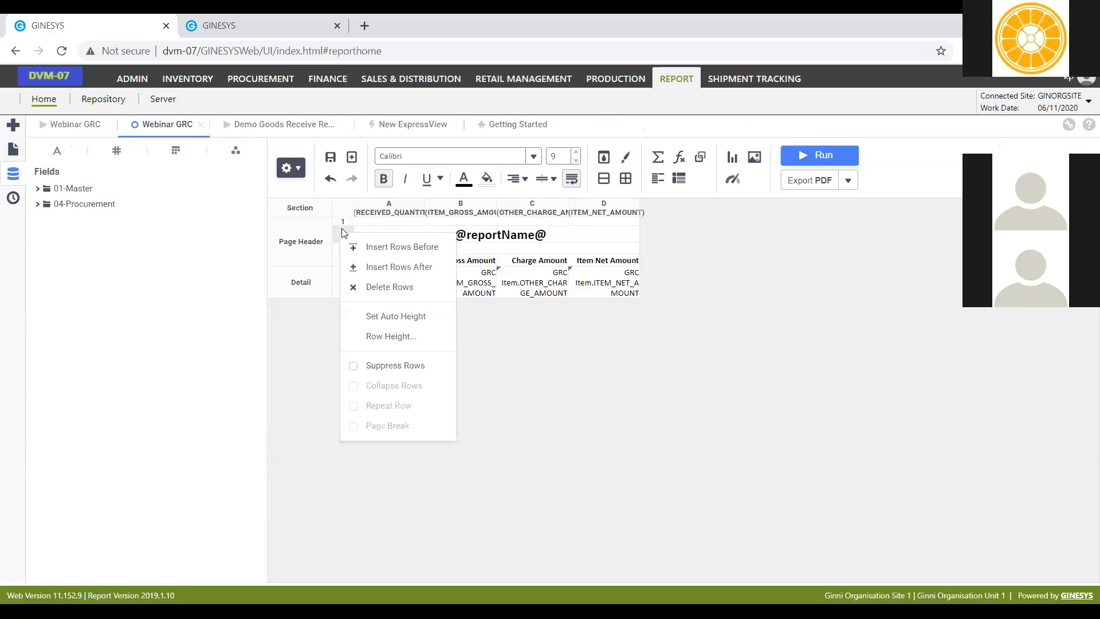
pyautogui.click(409, 252)
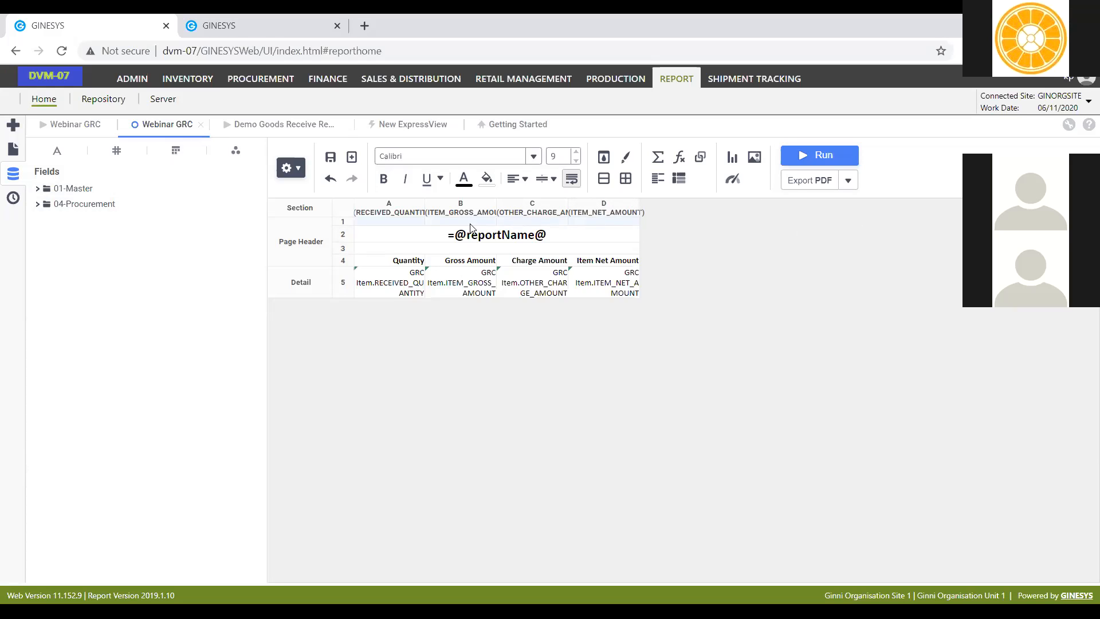
pyautogui.click(605, 183)
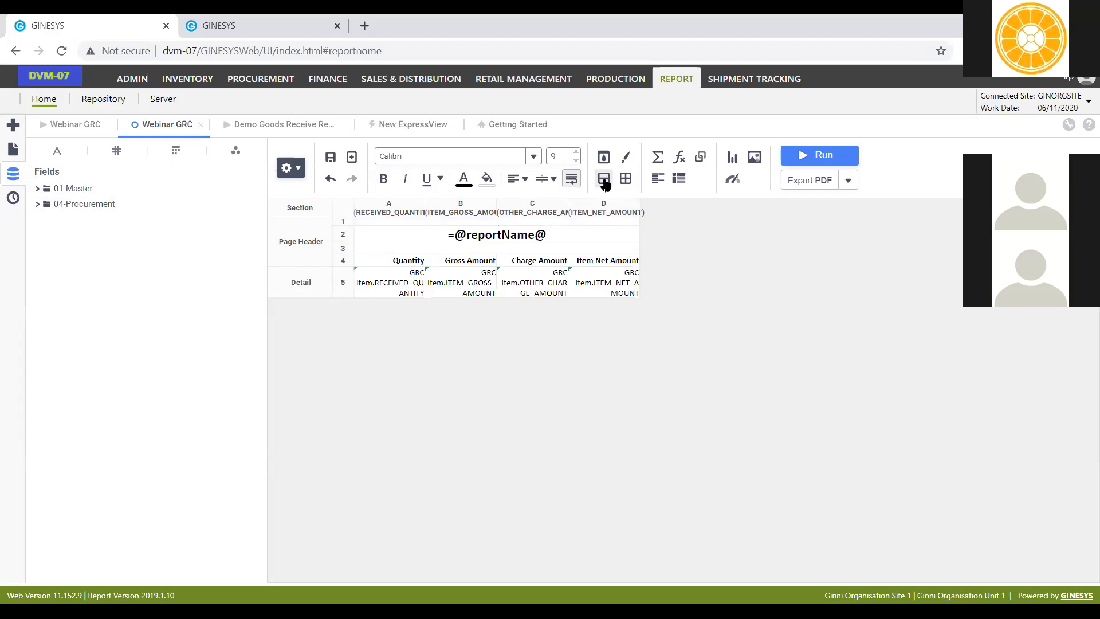
pyautogui.doubleClick(486, 226)
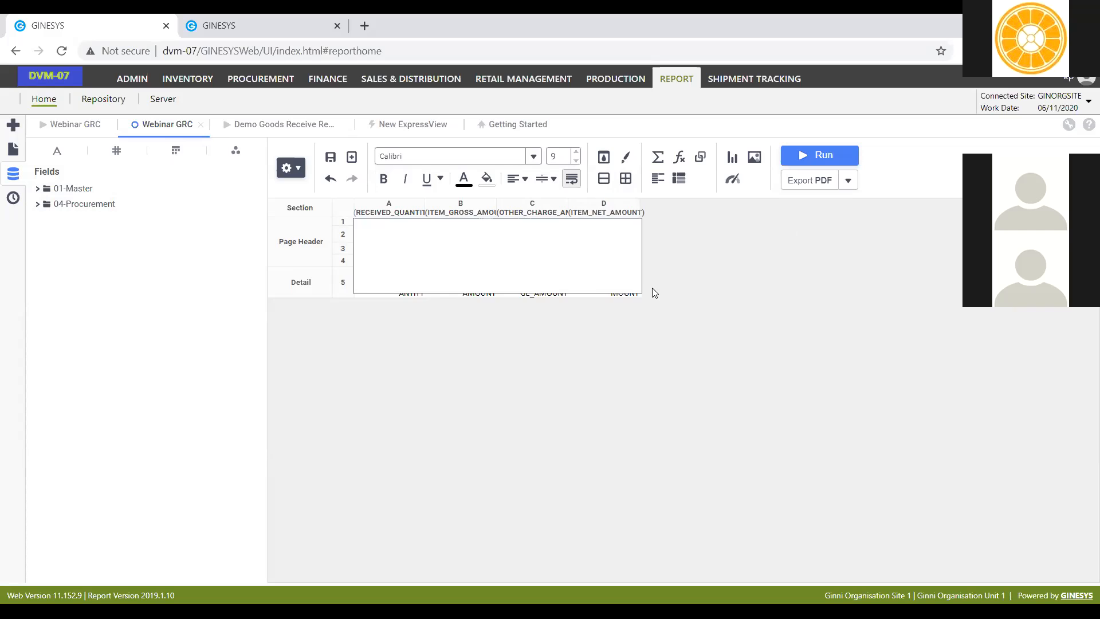
pyautogui.click(560, 352)
pyautogui.click(527, 226)
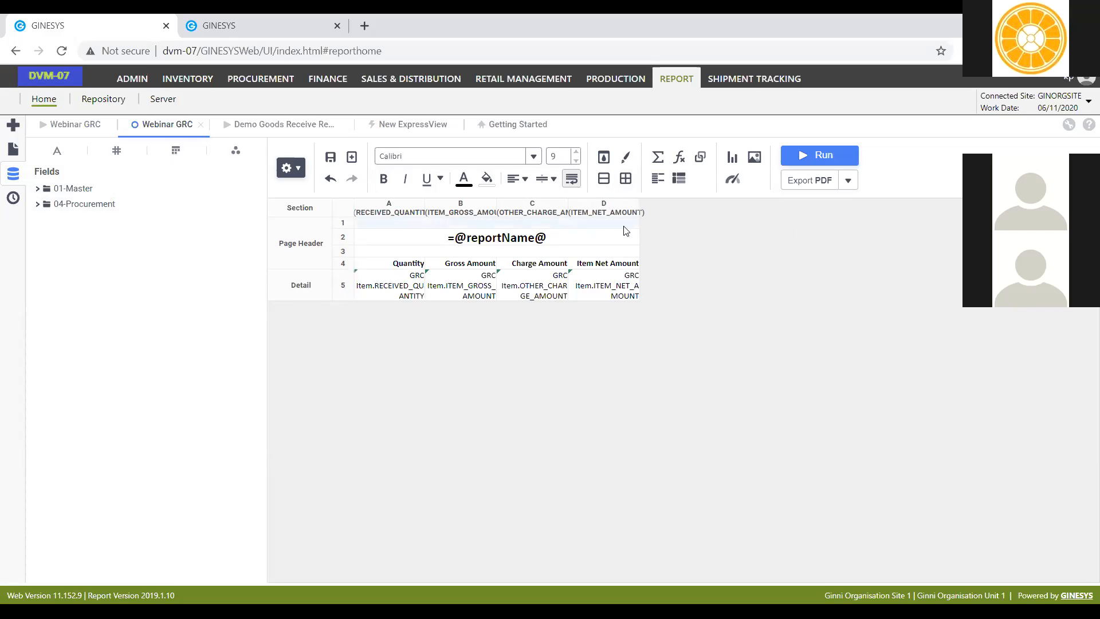
pyautogui.rightClick(532, 223)
pyautogui.moveTo(593, 345)
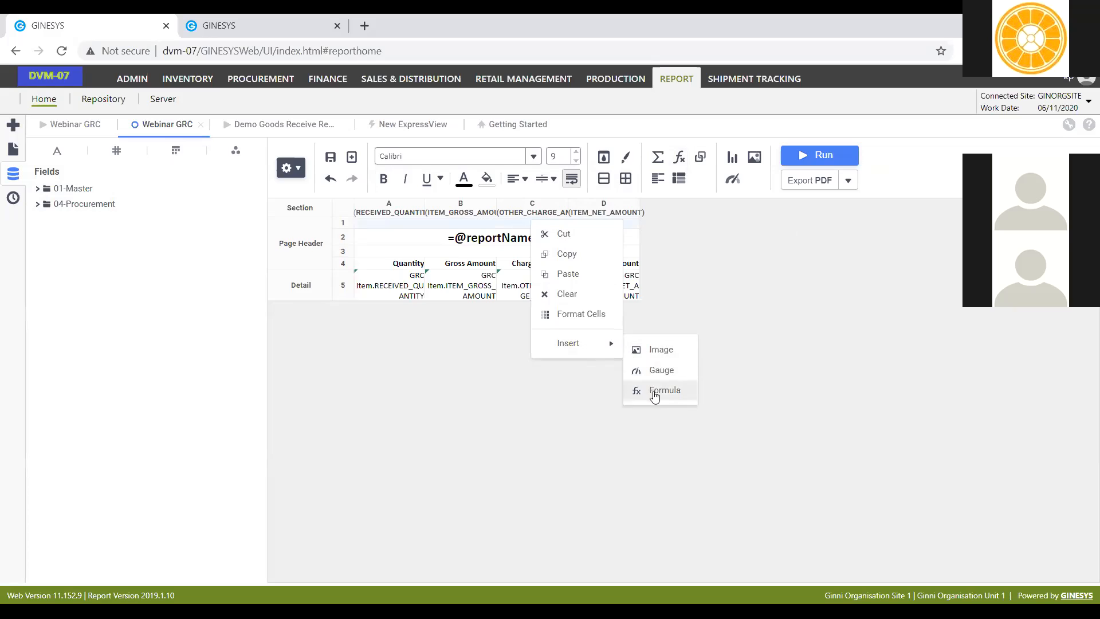
pyautogui.click(453, 223)
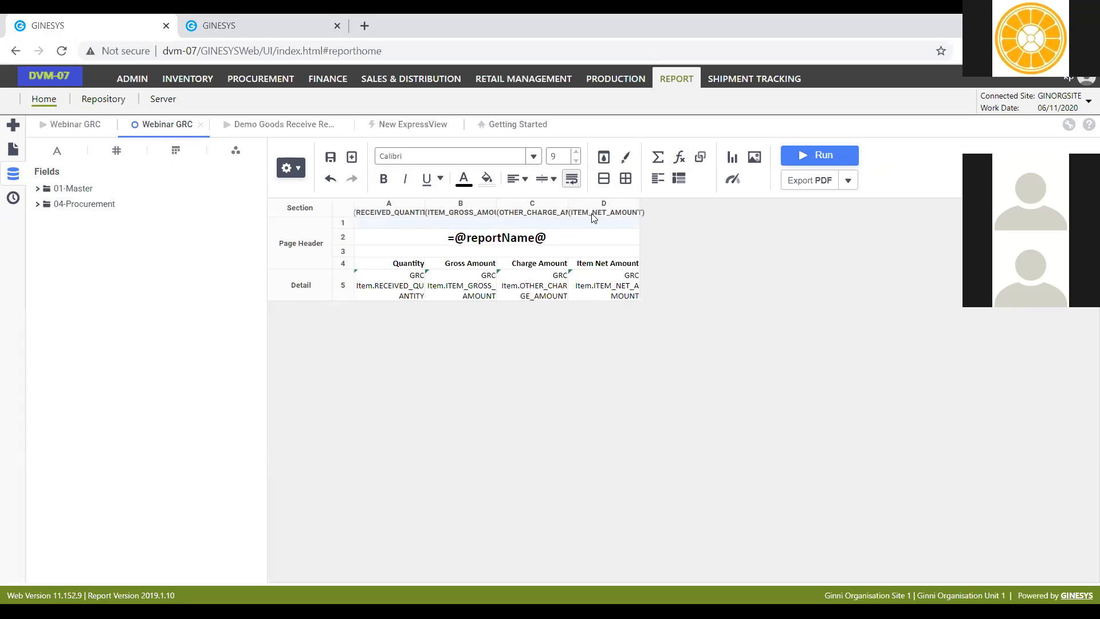
pyautogui.click(679, 159)
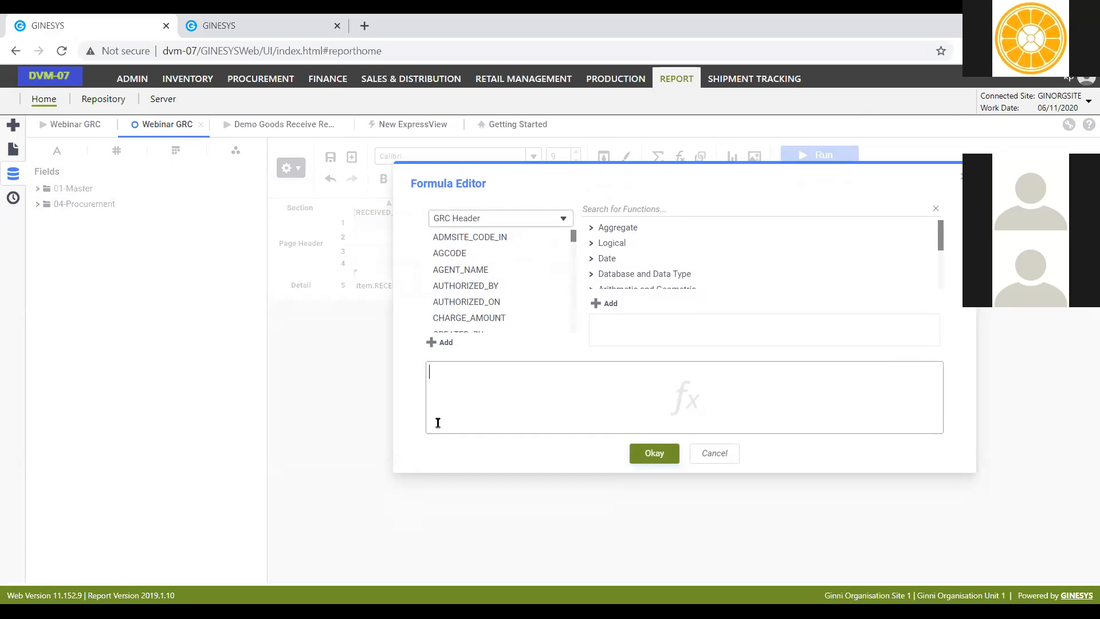
pyautogui.write('@Conn')
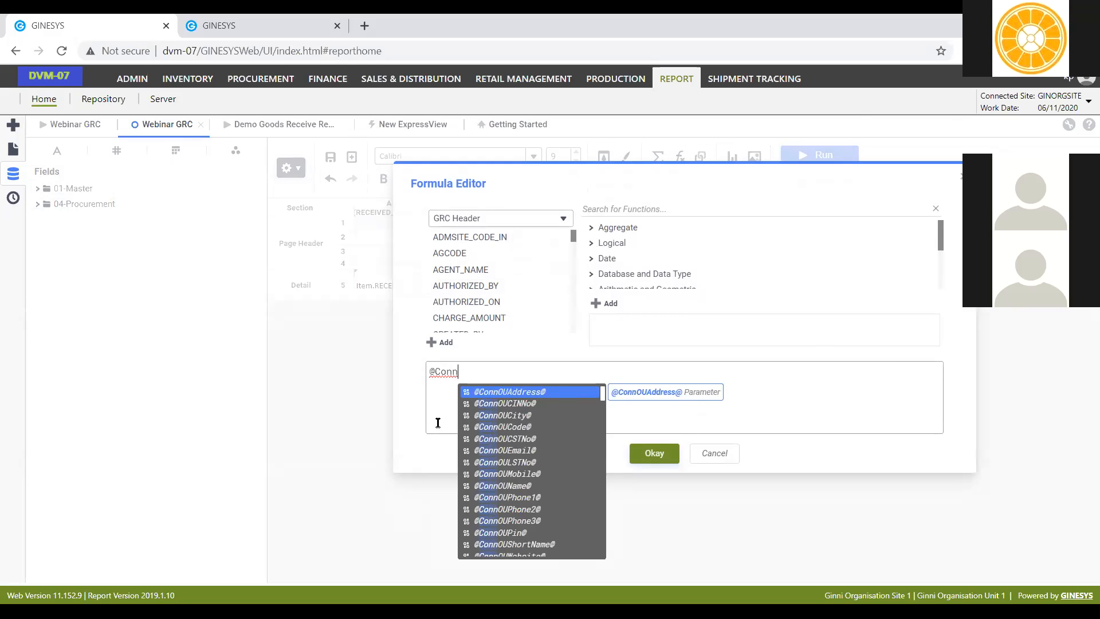
pyautogui.write('OUNa')
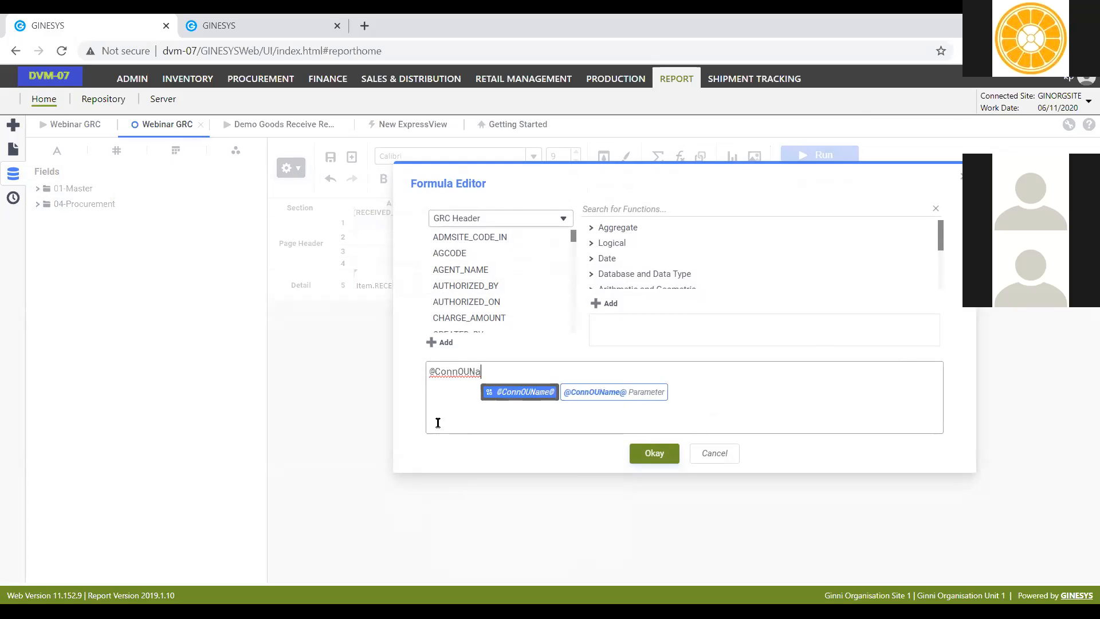
pyautogui.press('Return')
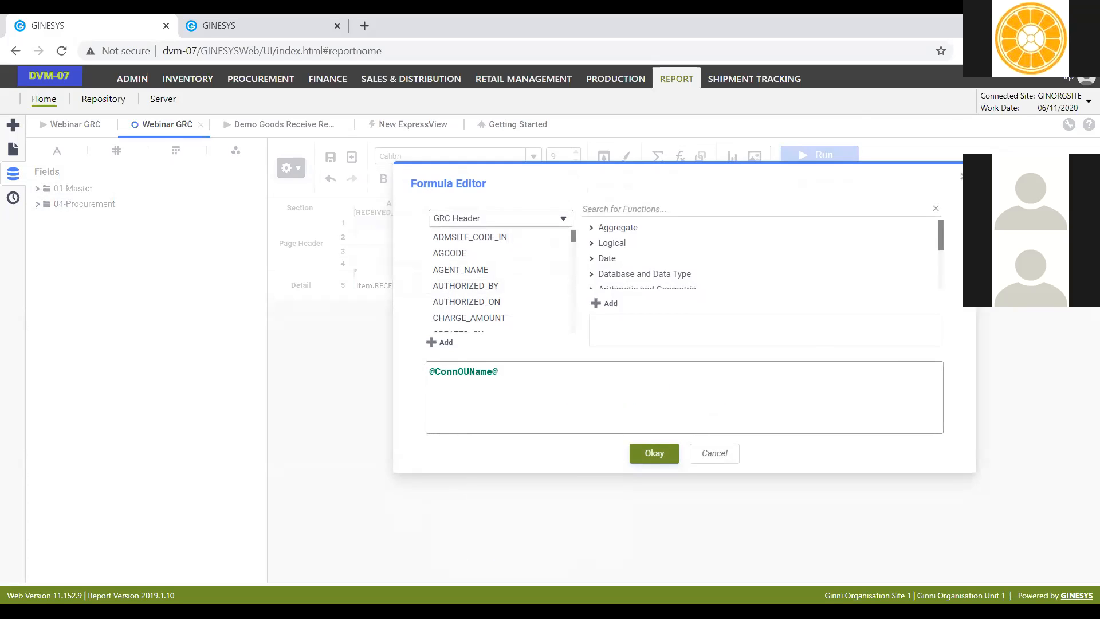
pyautogui.click(654, 452)
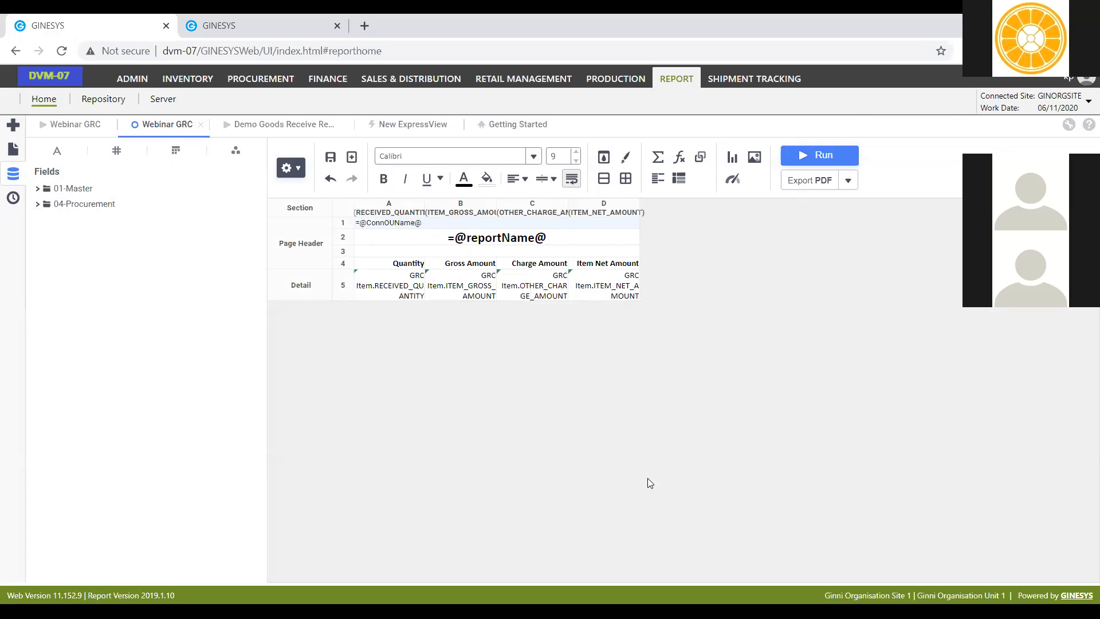
pyautogui.rightClick(495, 210)
pyautogui.click(455, 232)
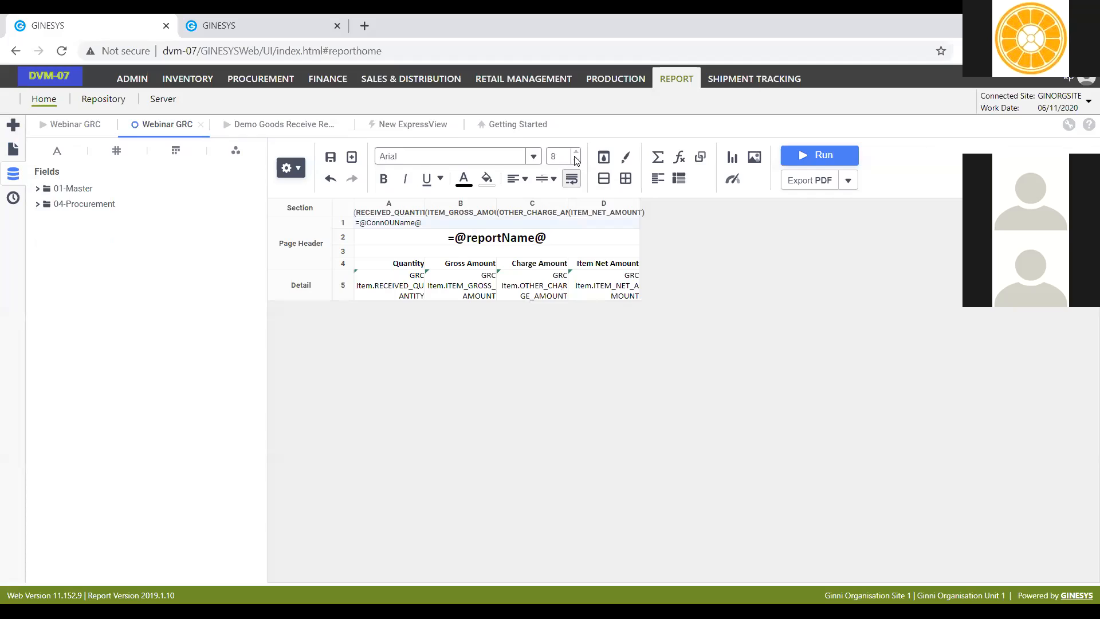
pyautogui.click(575, 154)
pyautogui.click(575, 154)
pyautogui.click(575, 155)
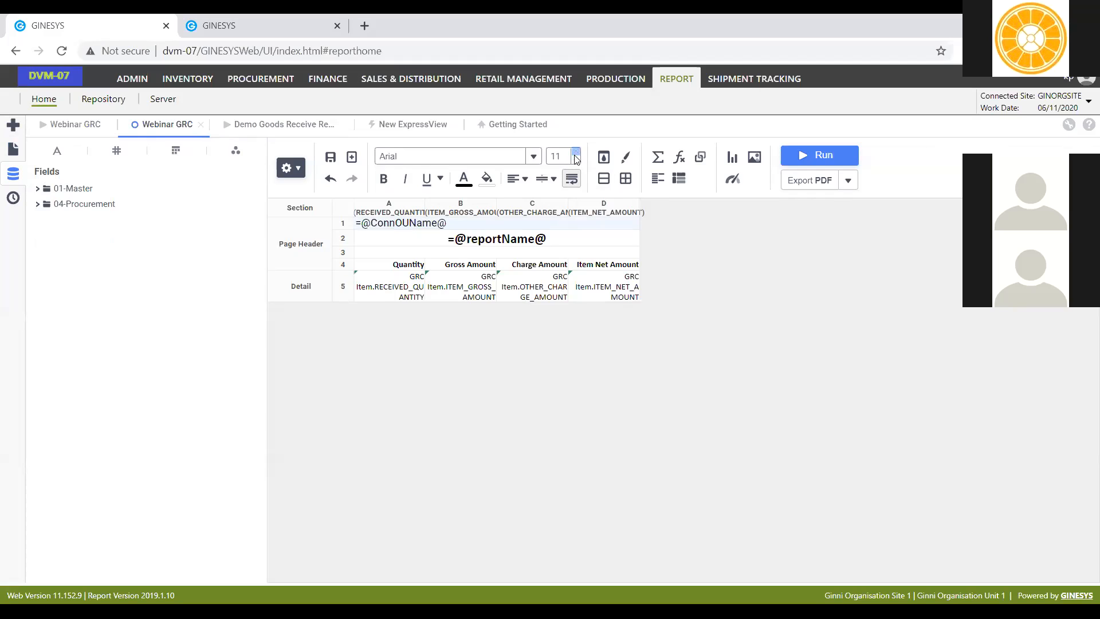
pyautogui.click(576, 154)
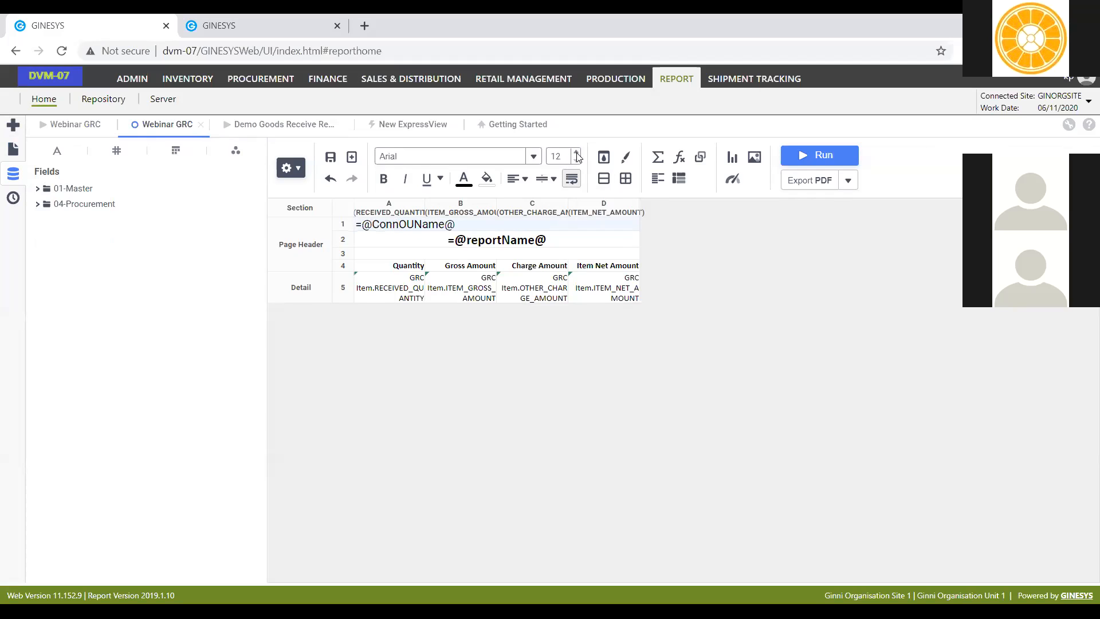
pyautogui.click(576, 155)
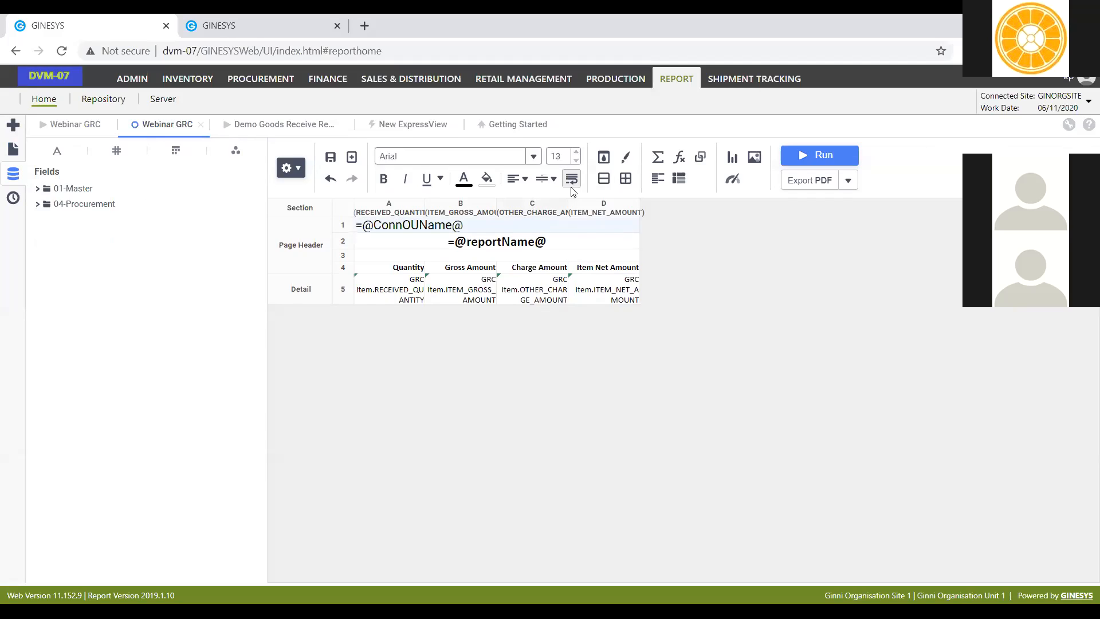
pyautogui.click(384, 178)
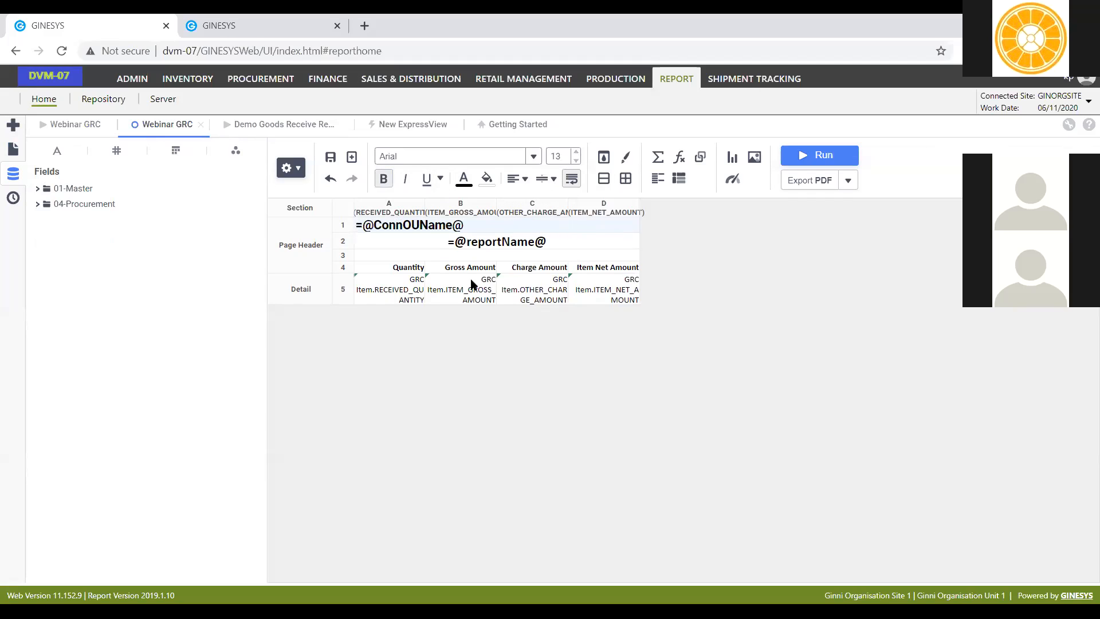
pyautogui.click(550, 184)
pyautogui.click(524, 179)
pyautogui.click(533, 203)
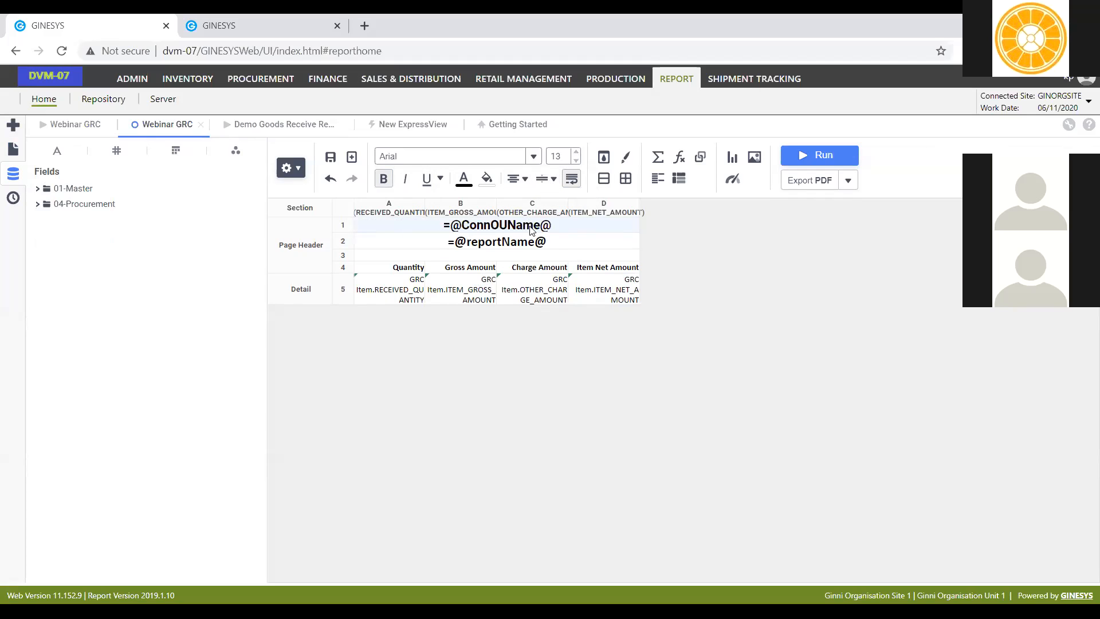
pyautogui.click(521, 245)
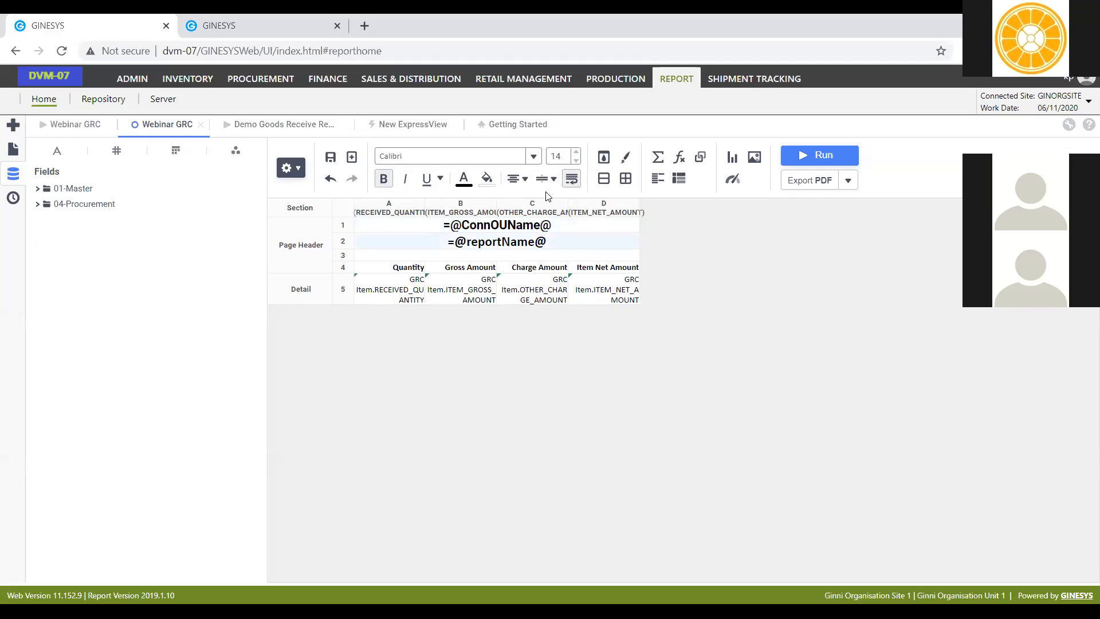
pyautogui.click(575, 161)
pyautogui.click(576, 161)
pyautogui.click(576, 161)
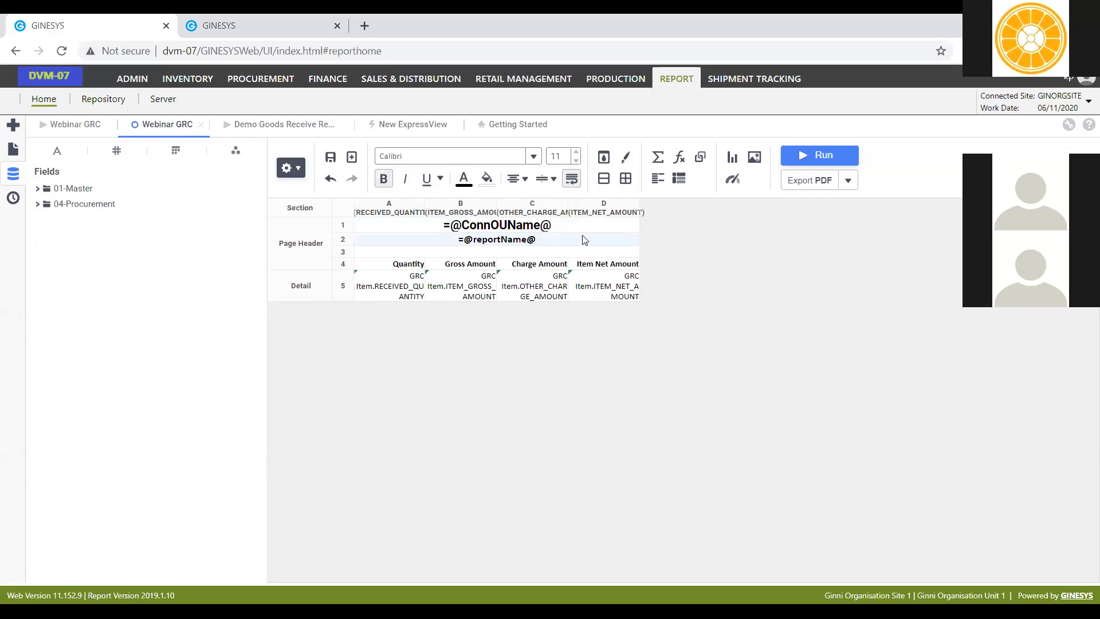
pyautogui.click(577, 152)
# Step: Add a formula to page header row 3 and paste the copied expression listing the date, division, section, department, site and minimum quantity parameters
pyautogui.click(553, 253)
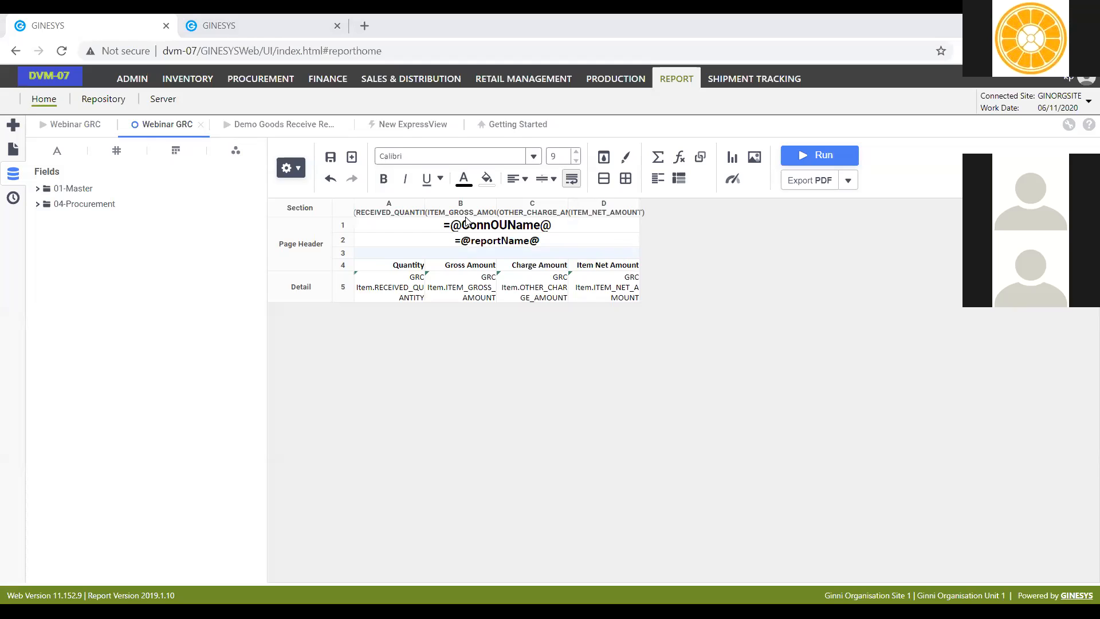
pyautogui.rightClick(444, 260)
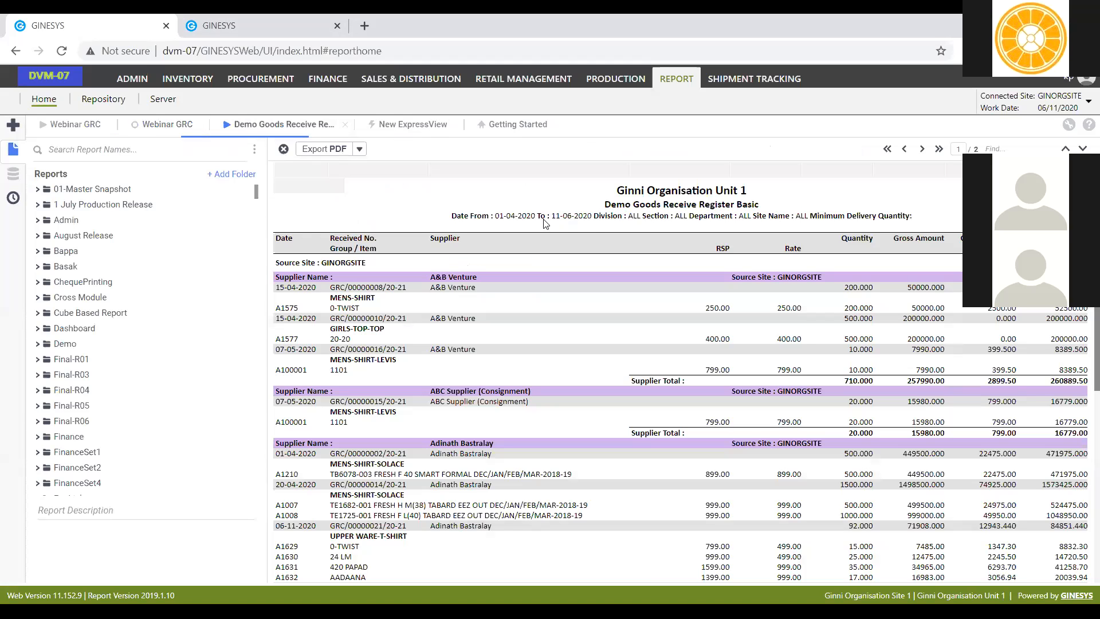
pyautogui.click(593, 222)
pyautogui.click(167, 124)
pyautogui.rightClick(463, 255)
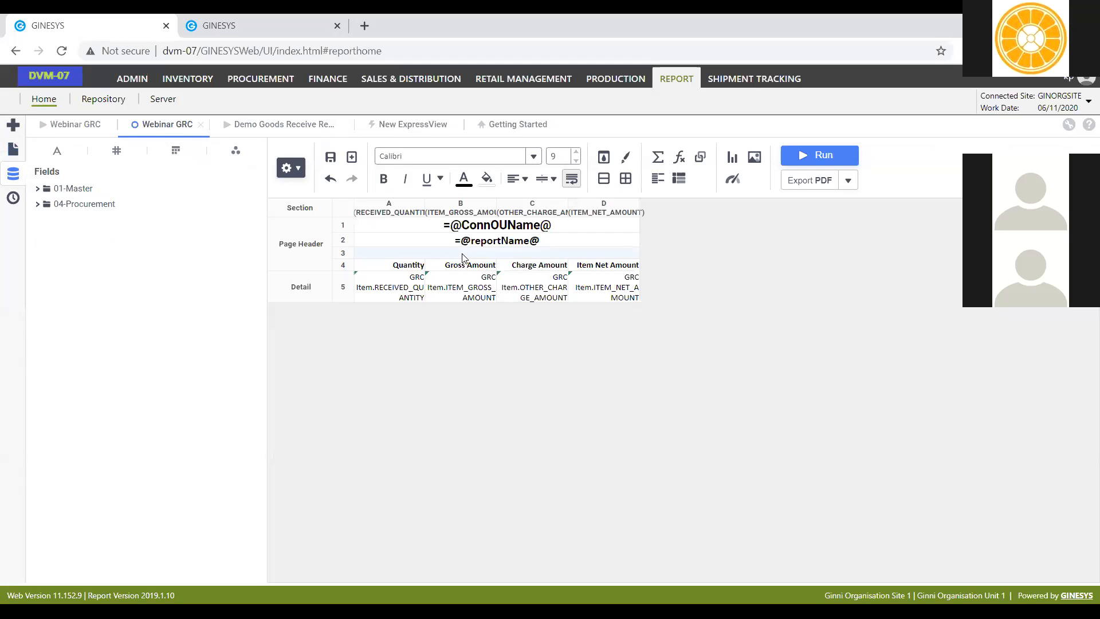
pyautogui.moveTo(516, 381)
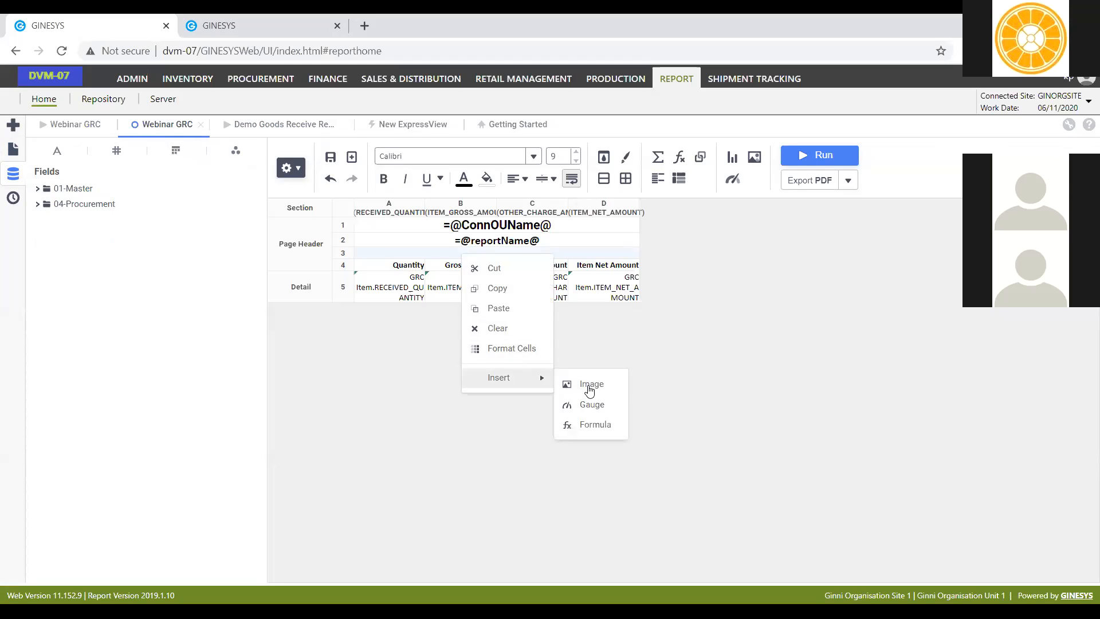
pyautogui.click(596, 425)
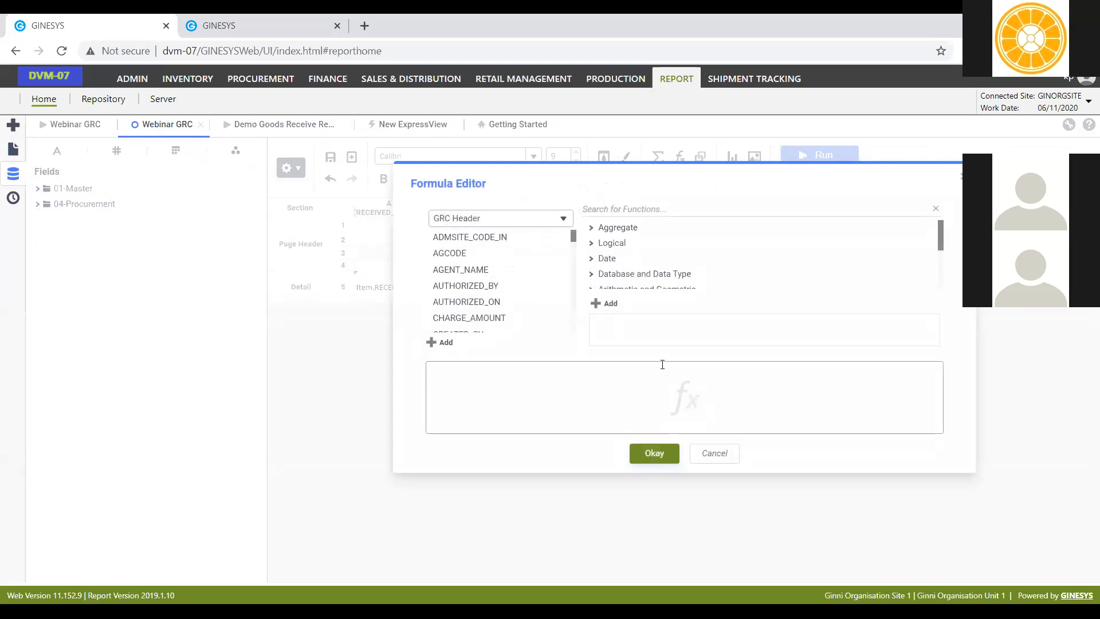
pyautogui.write('MinDeliveryQuantity')
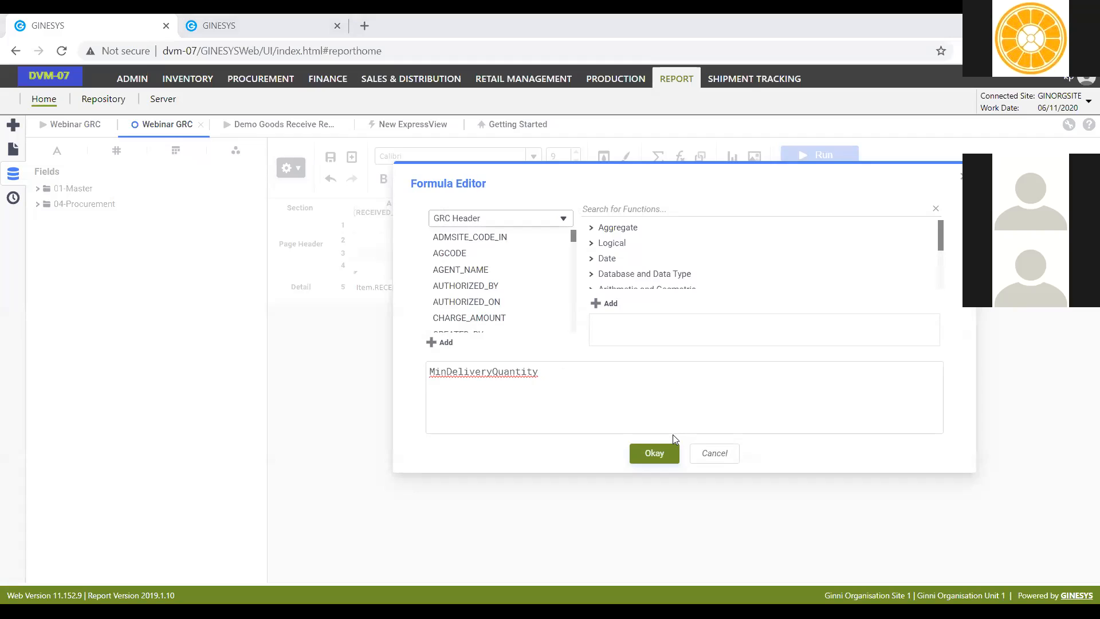
pyautogui.hotkey('ctrl', 'a')
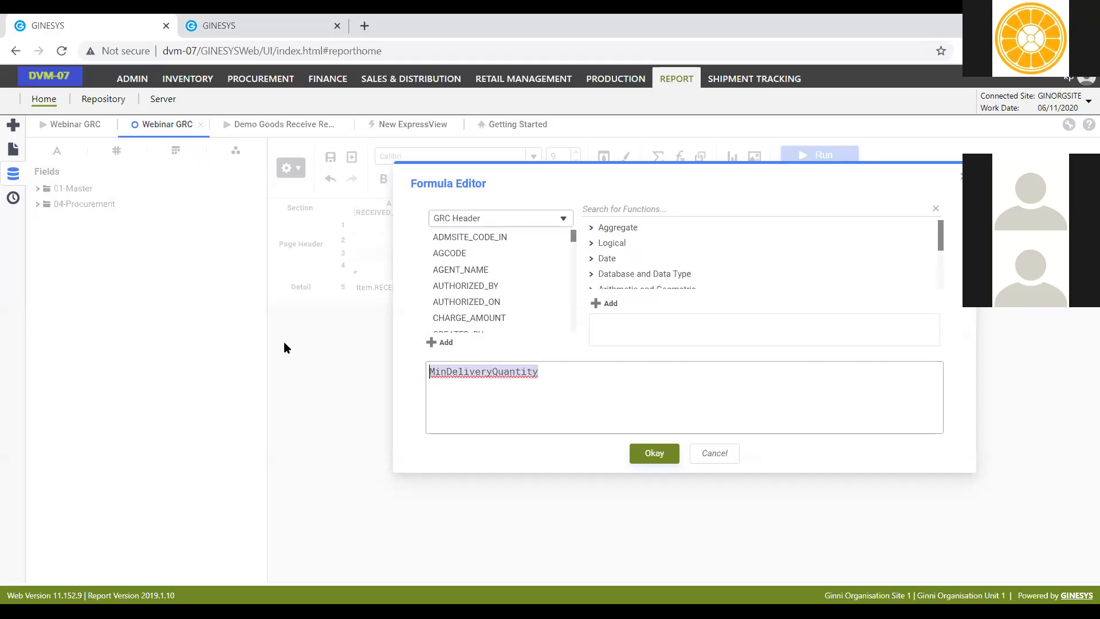
pyautogui.hotkey('ctrl', 'v')
pyautogui.click(806, 398)
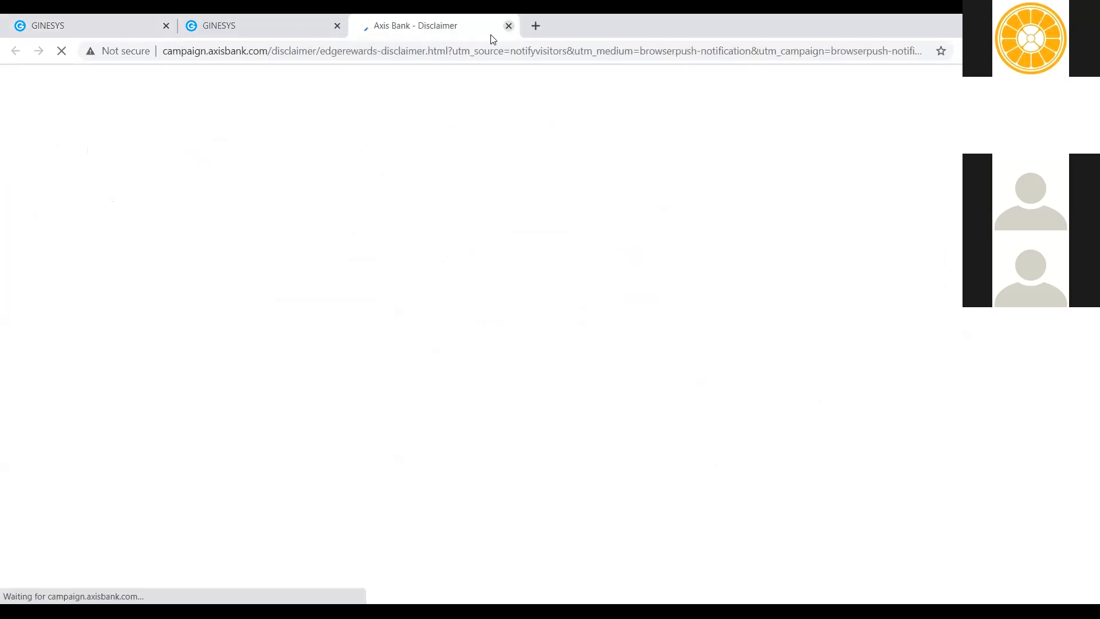
pyautogui.hotkey('ctrl', 'w')
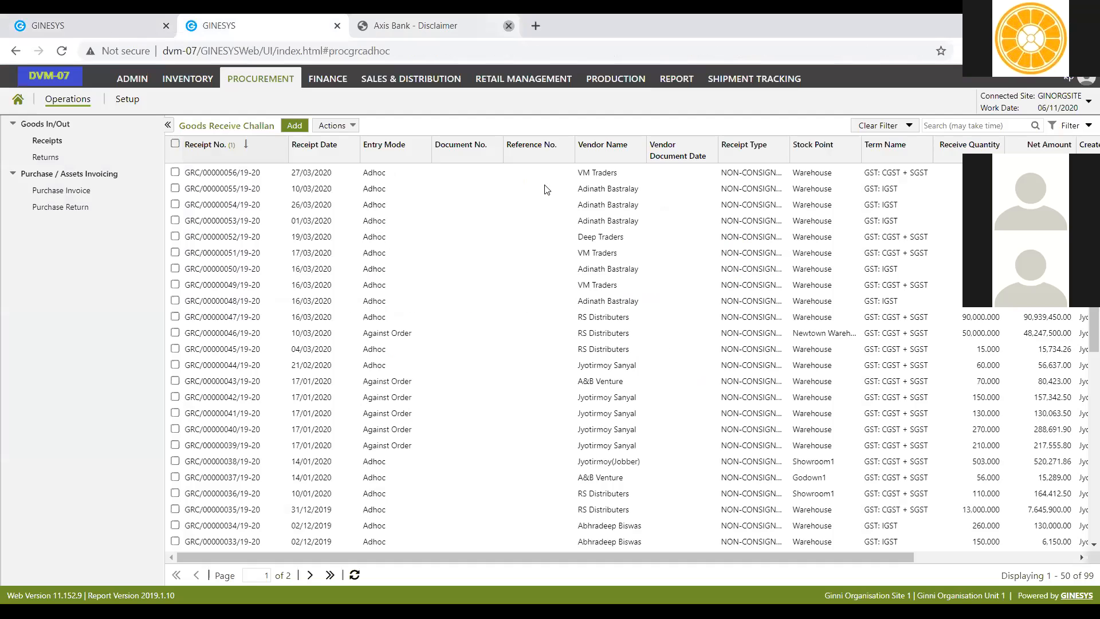
pyautogui.click(79, 26)
# Step: Enlarge the Formula Editor and delete the leading equals sign from the pasted parameter formula
pyautogui.moveTo(869, 458); pyautogui.dragTo(1057, 494)
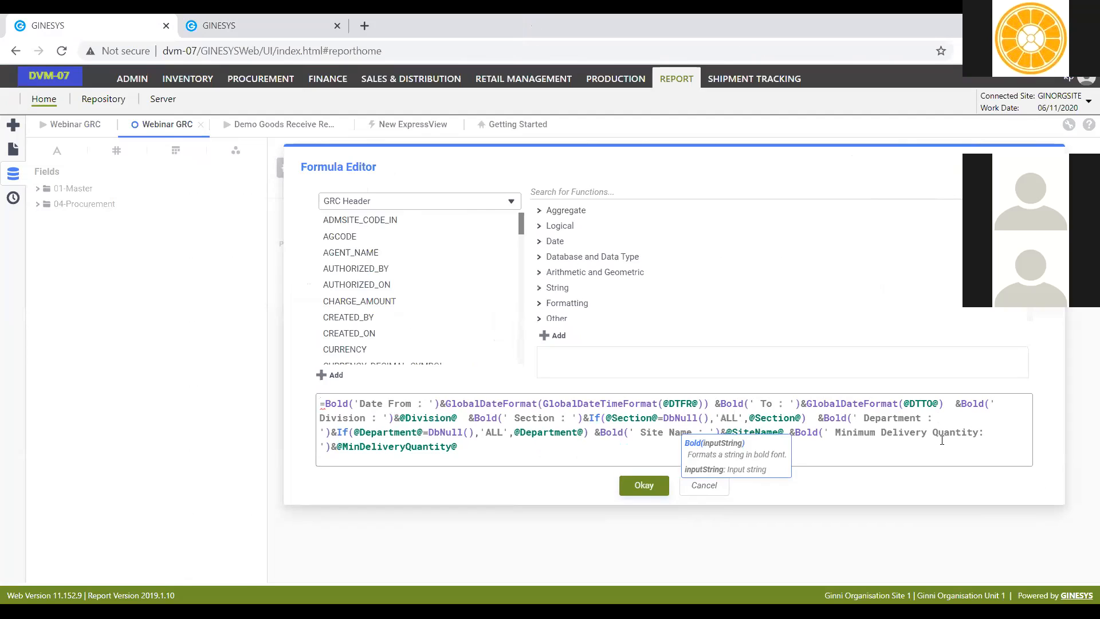
pyautogui.doubleClick(682, 402)
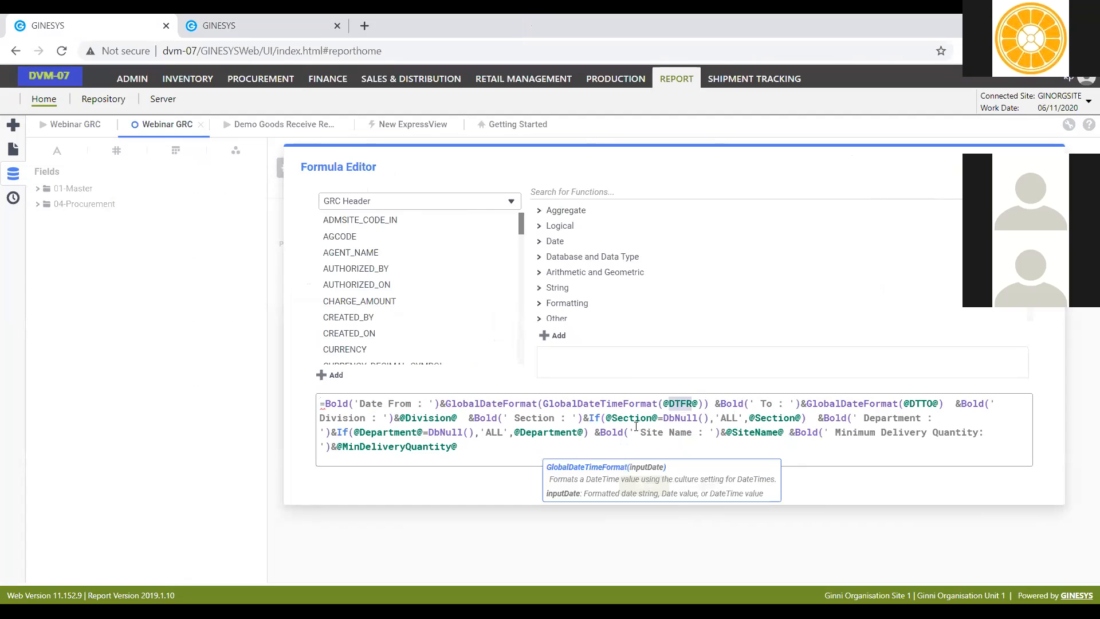
pyautogui.doubleClick(367, 404)
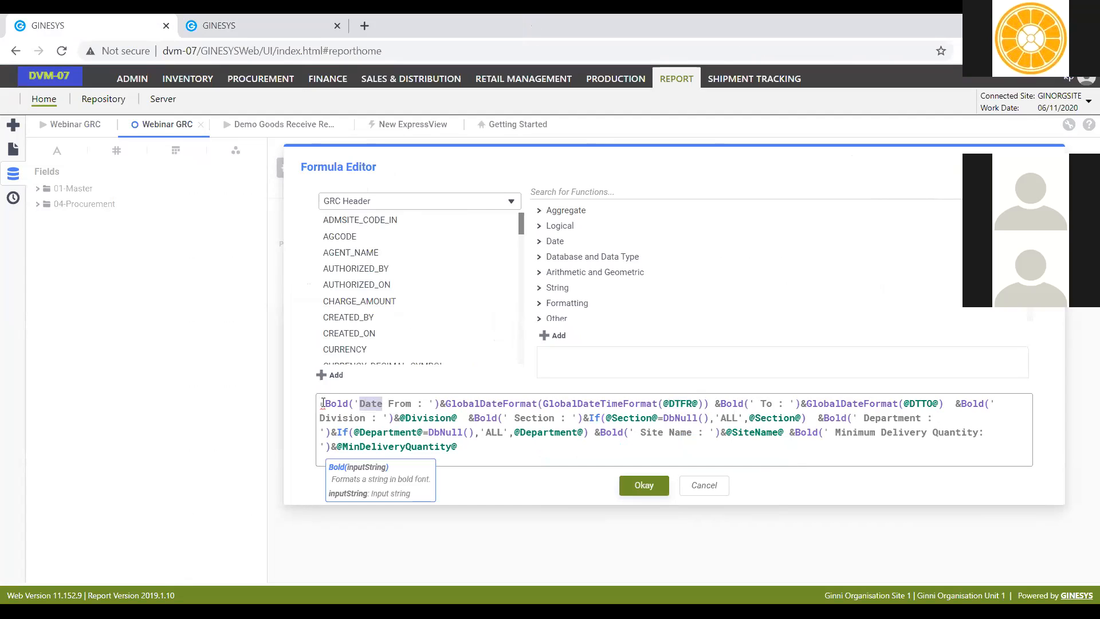
pyautogui.click(341, 444)
pyautogui.hotkey('ctrl', 'Home')
pyautogui.press('Delete')
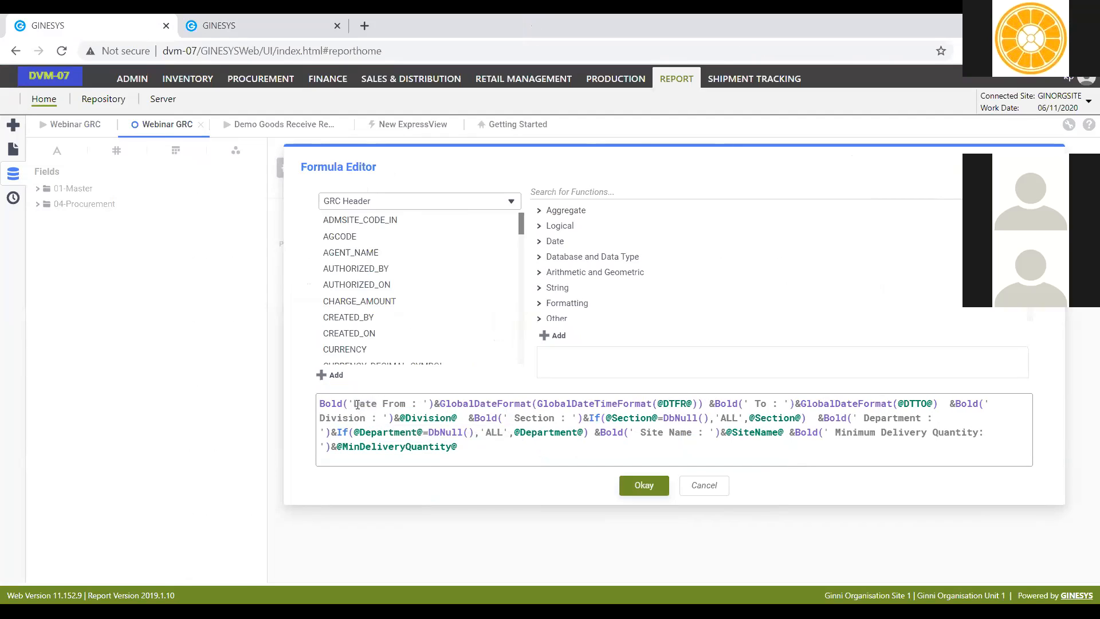
pyautogui.click(357, 404)
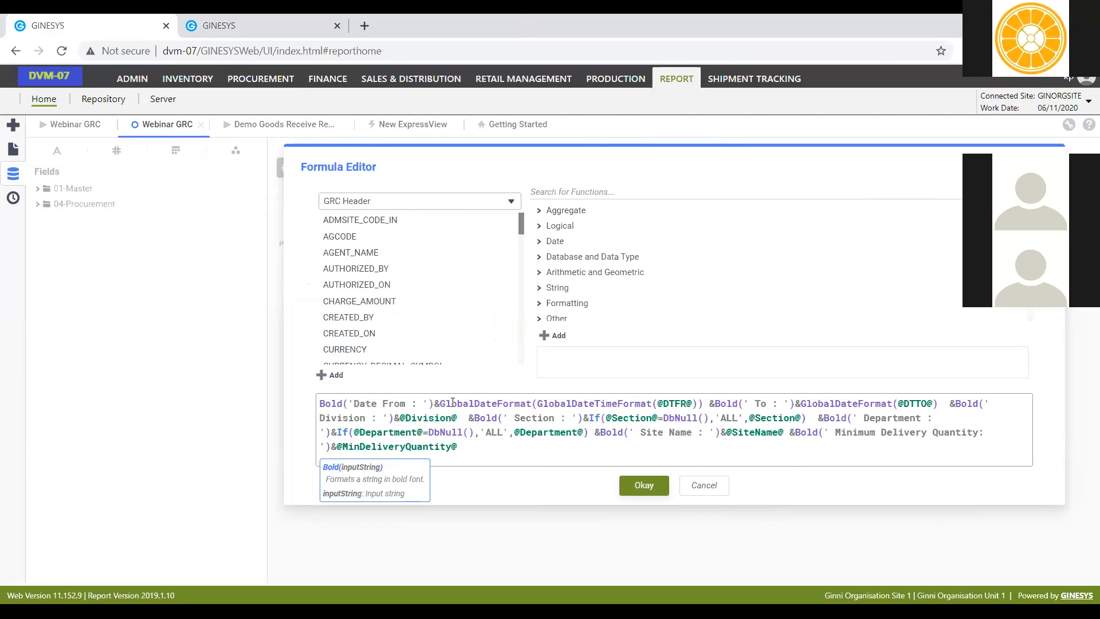
pyautogui.moveTo(710, 403); pyautogui.dragTo(368, 403)
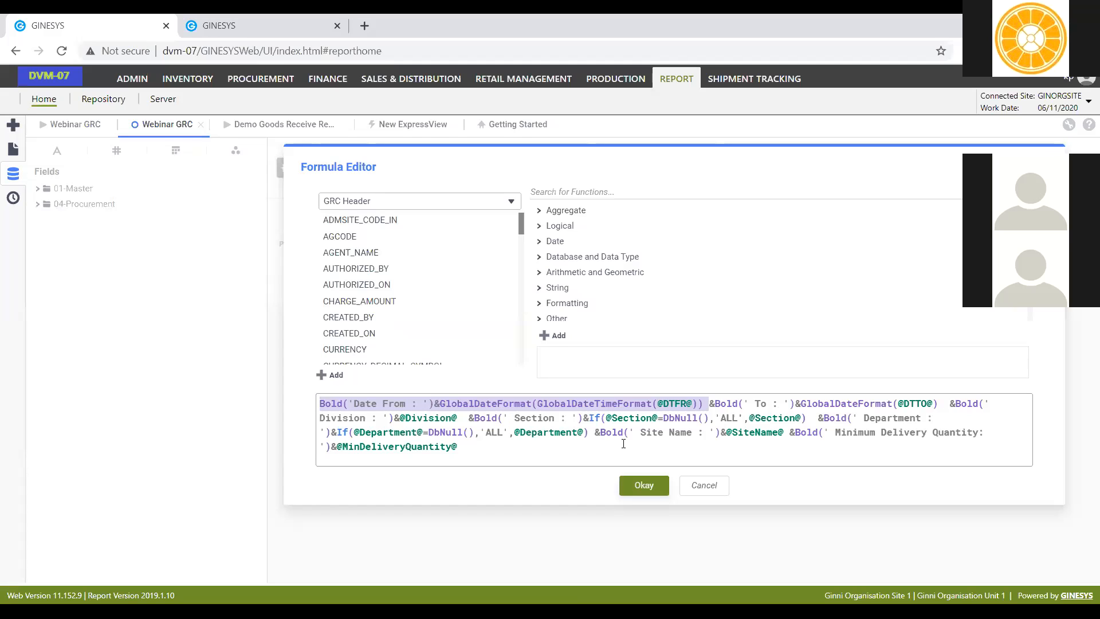
pyautogui.click(423, 420)
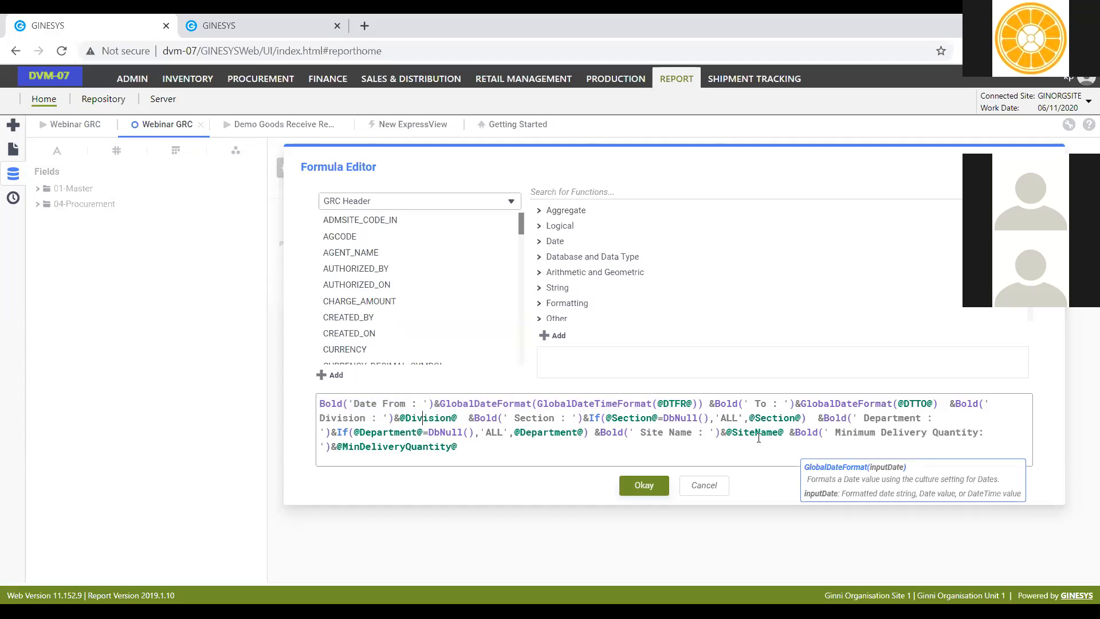
pyautogui.moveTo(601, 433); pyautogui.dragTo(795, 431)
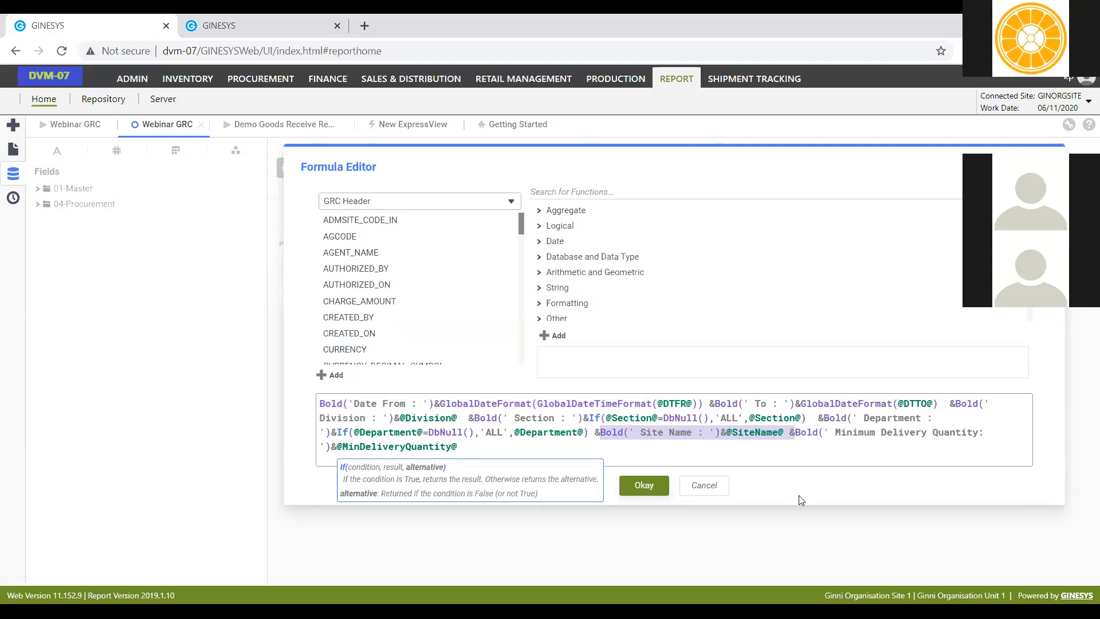
pyautogui.press('BackSpace')
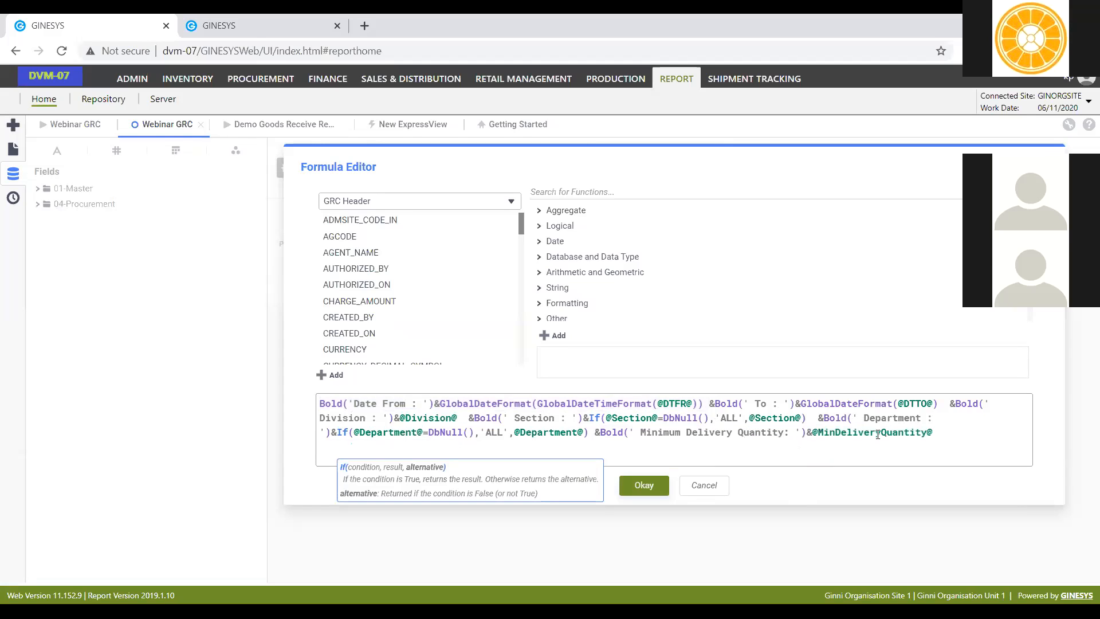
pyautogui.click(931, 444)
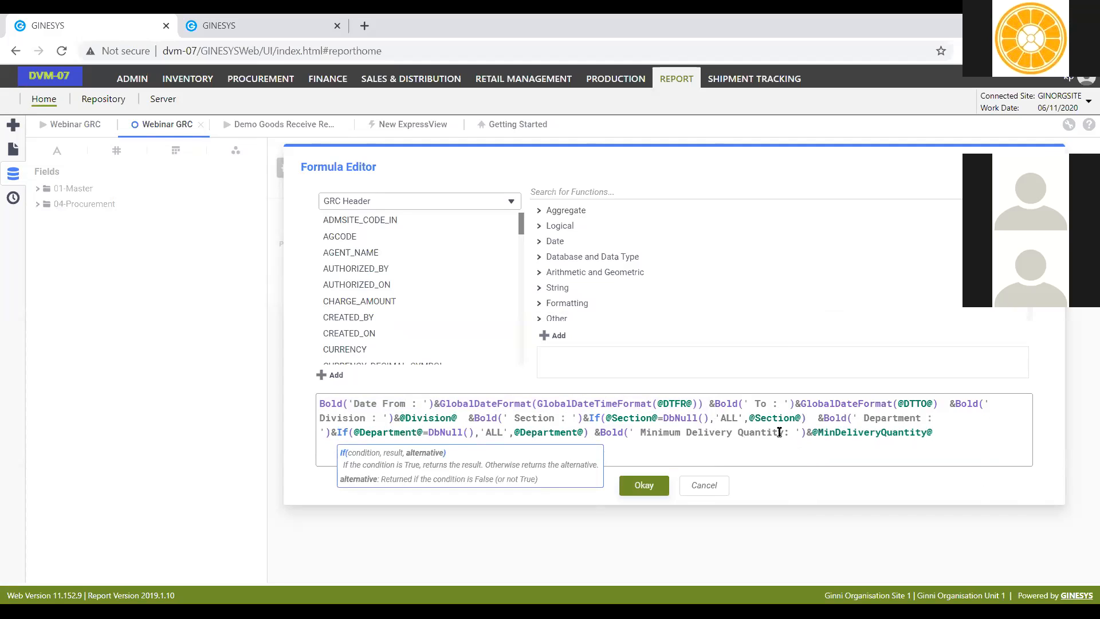
pyautogui.click(392, 404)
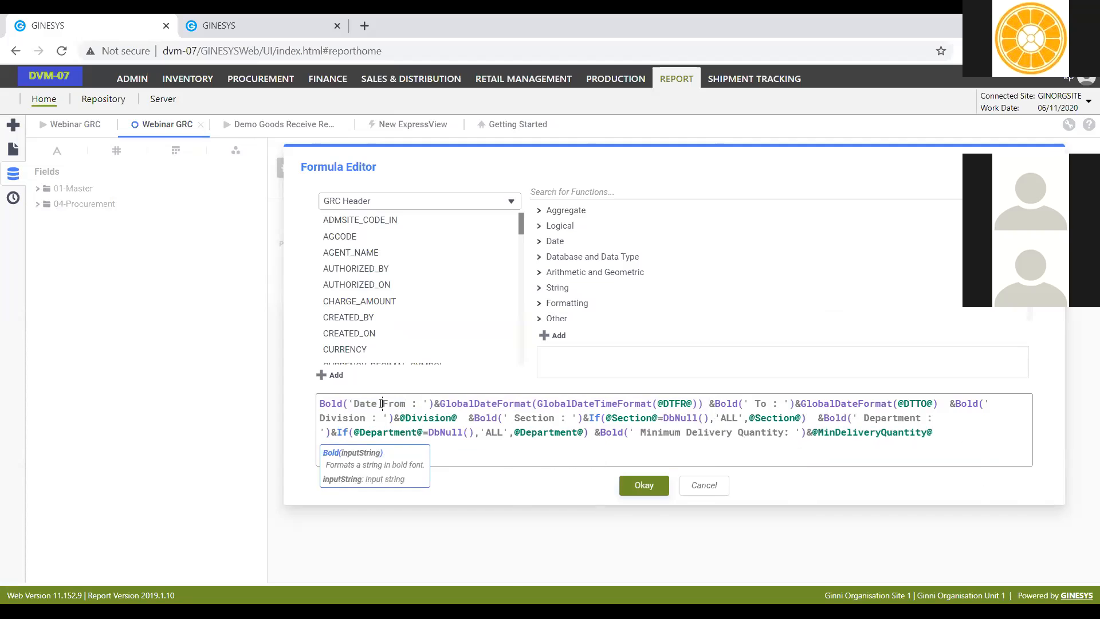
pyautogui.doubleClick(365, 405)
# Step: Apply the parameter formula to page header row 3 and center it horizontally
pyautogui.click(644, 486)
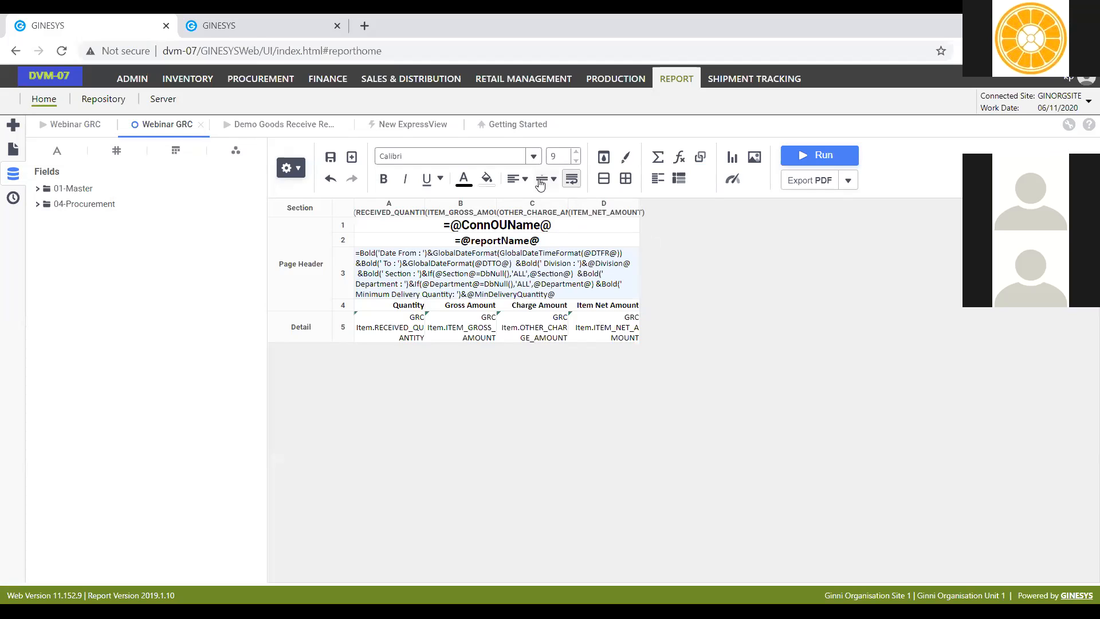
pyautogui.click(521, 180)
pyautogui.click(541, 198)
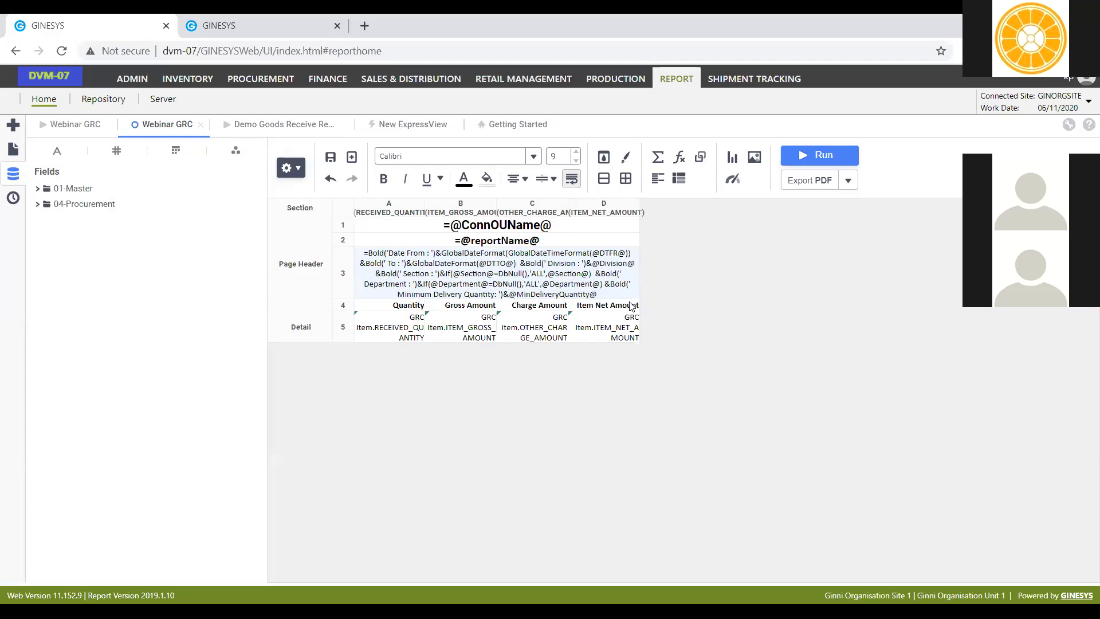
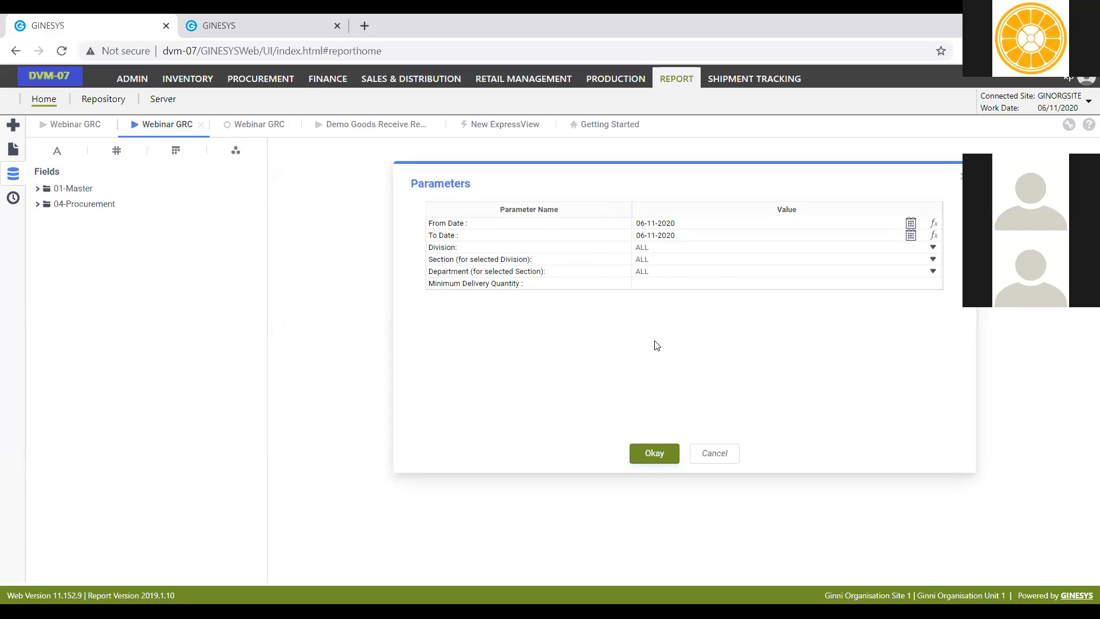
# Step: Run the Webinar GRC report with From and To dates 06-11-2020 and review the three header lines in the output
pyautogui.click(652, 456)
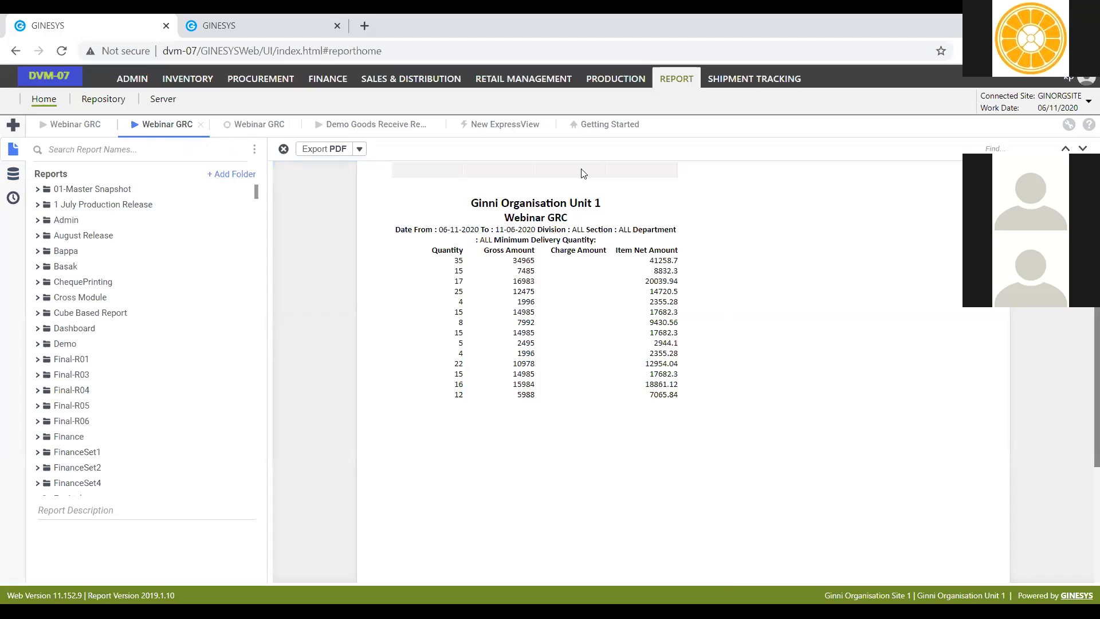
pyautogui.doubleClick(545, 209)
pyautogui.doubleClick(526, 221)
pyautogui.click(440, 231)
pyautogui.moveTo(385, 230); pyautogui.dragTo(676, 206)
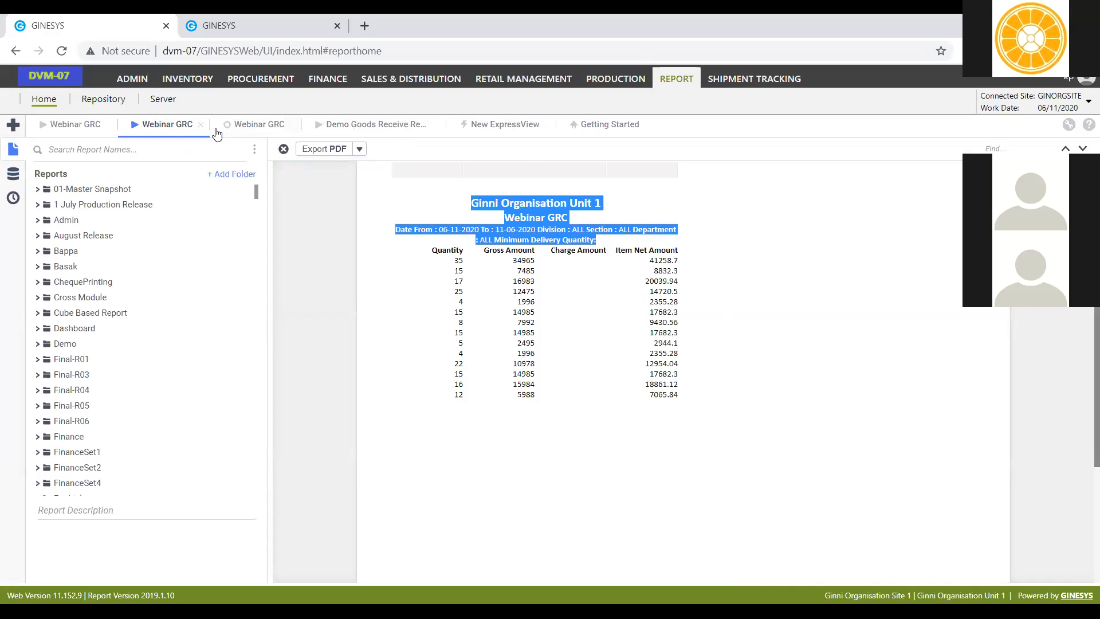
# Step: Close the Webinar GRC output views and return to the report's design
pyautogui.click(107, 125)
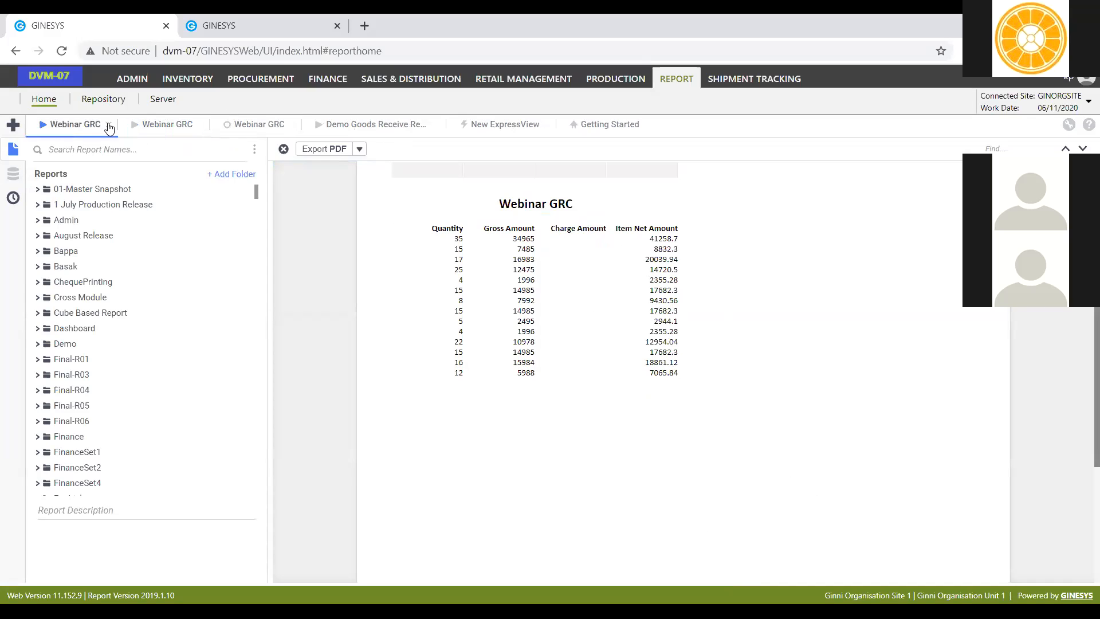
pyautogui.click(108, 125)
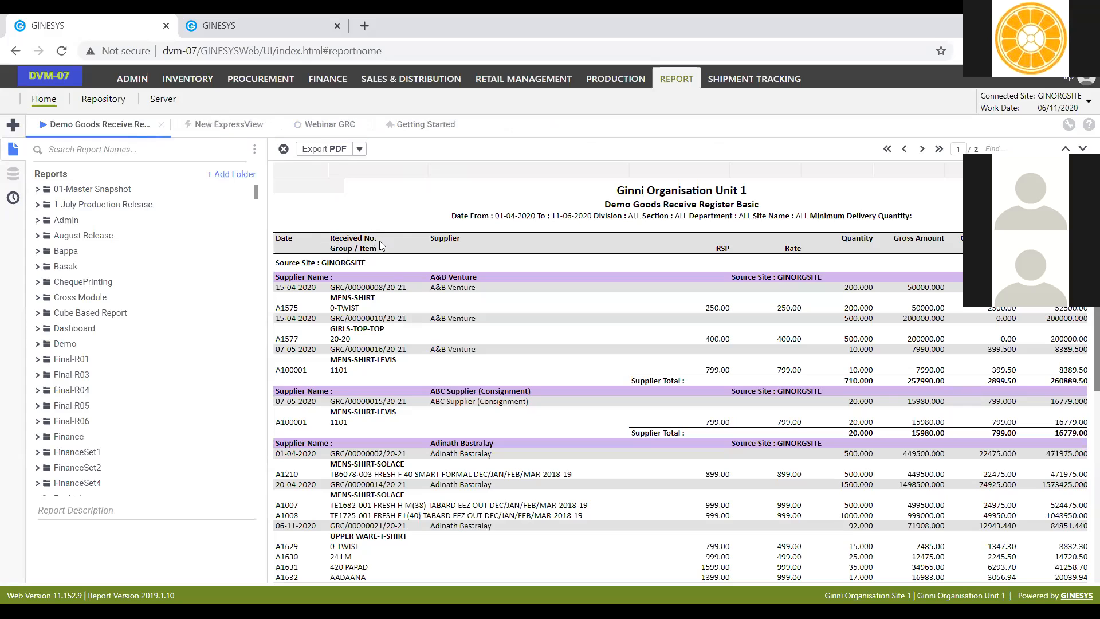
pyautogui.click(318, 124)
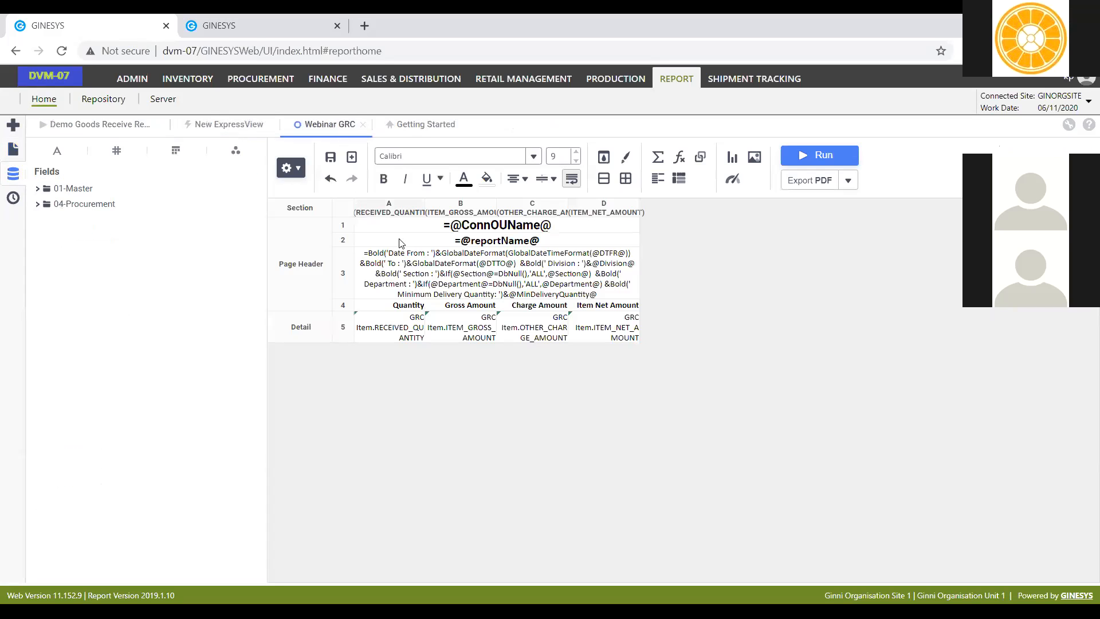
# Step: Insert one blank row below and one above the column heading row in the page header
pyautogui.rightClick(351, 309)
pyautogui.click(442, 340)
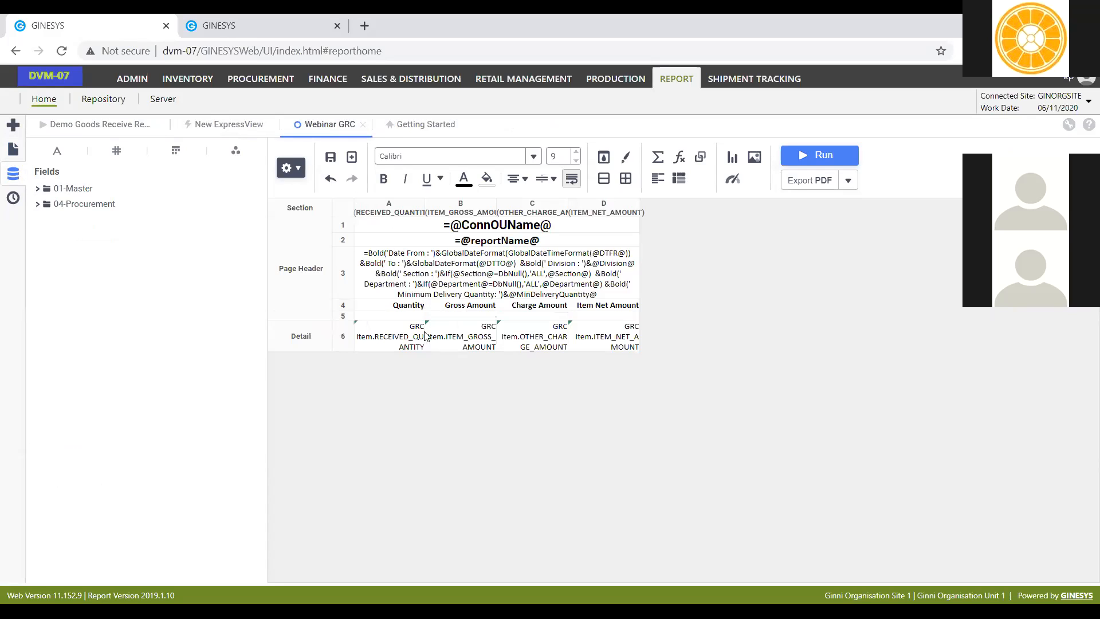
pyautogui.rightClick(344, 305)
pyautogui.click(390, 318)
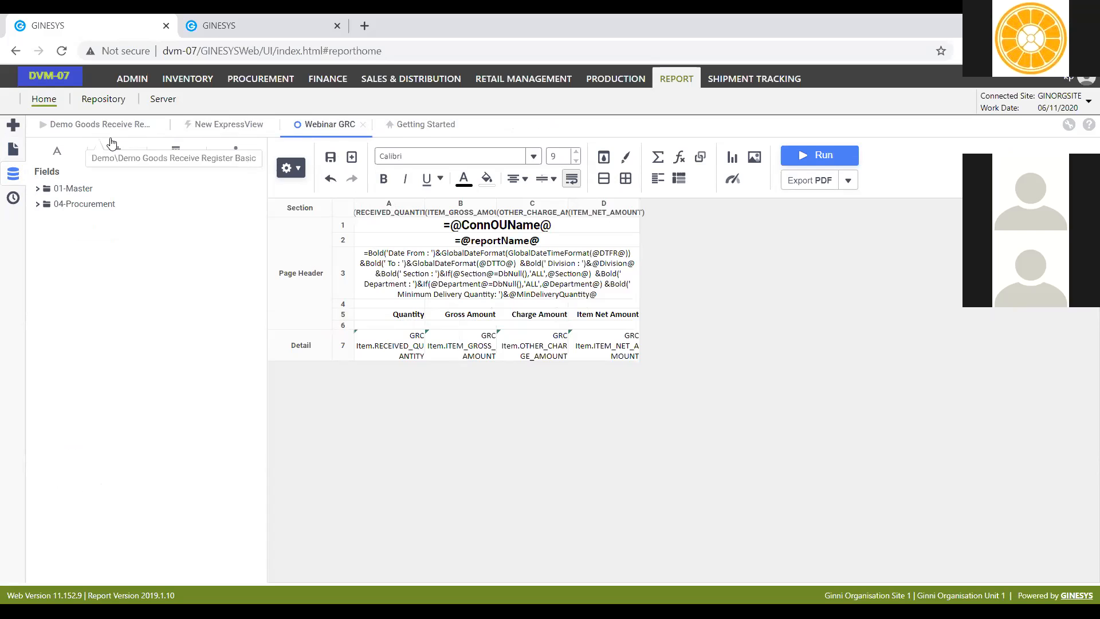
# Step: Check the Demo Goods Receive Register Basic layout, and insert a blank column before the Quantity column in Webinar GRC
pyautogui.click(100, 125)
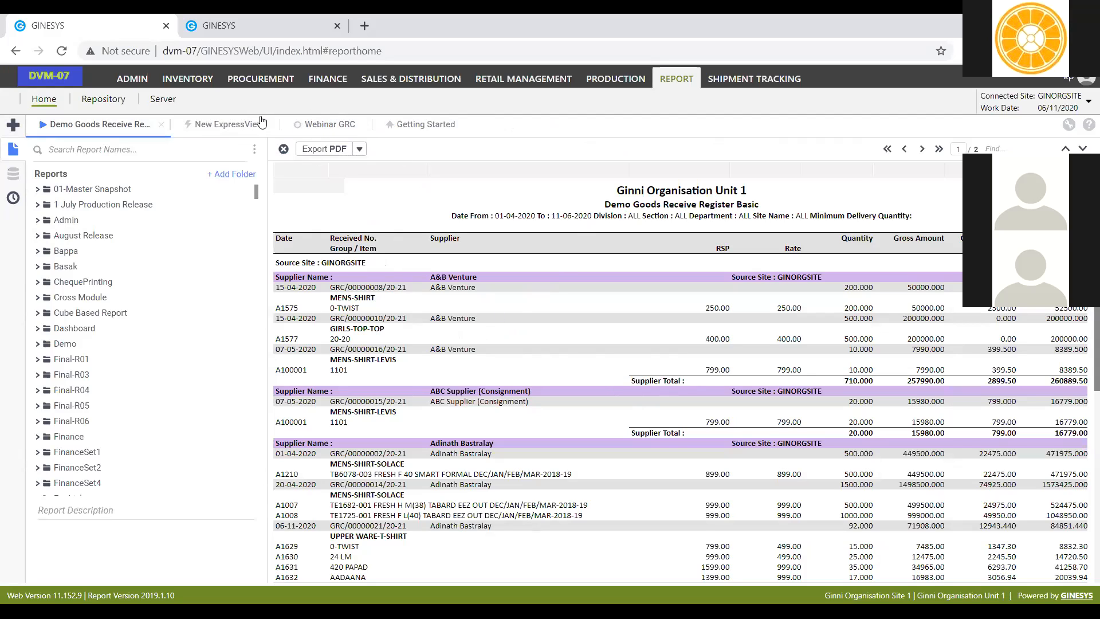
pyautogui.click(316, 123)
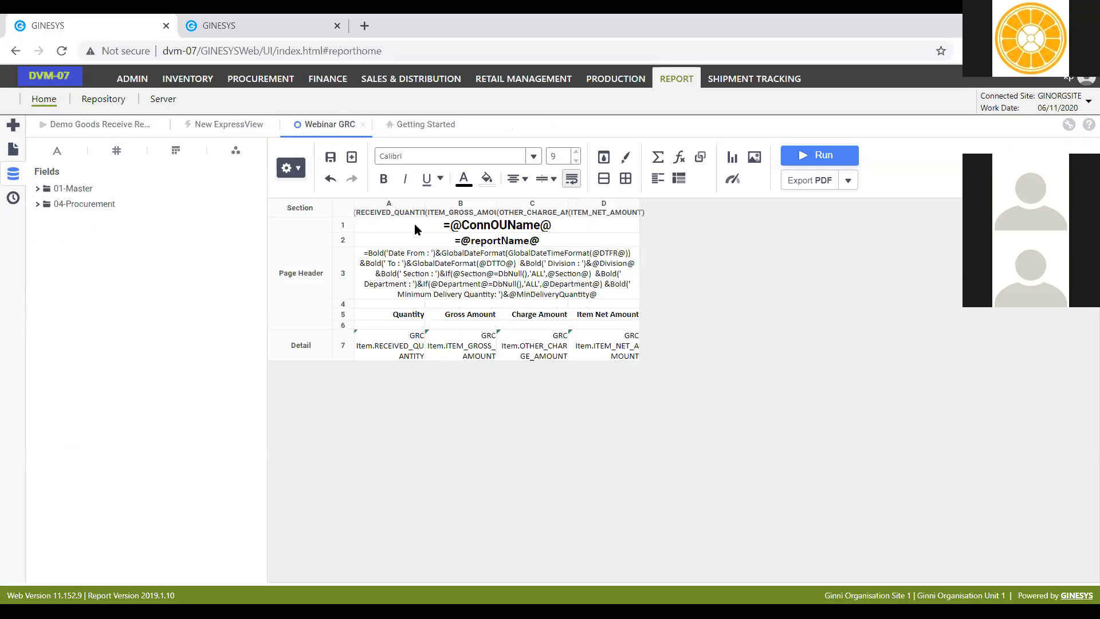
pyautogui.rightClick(396, 205)
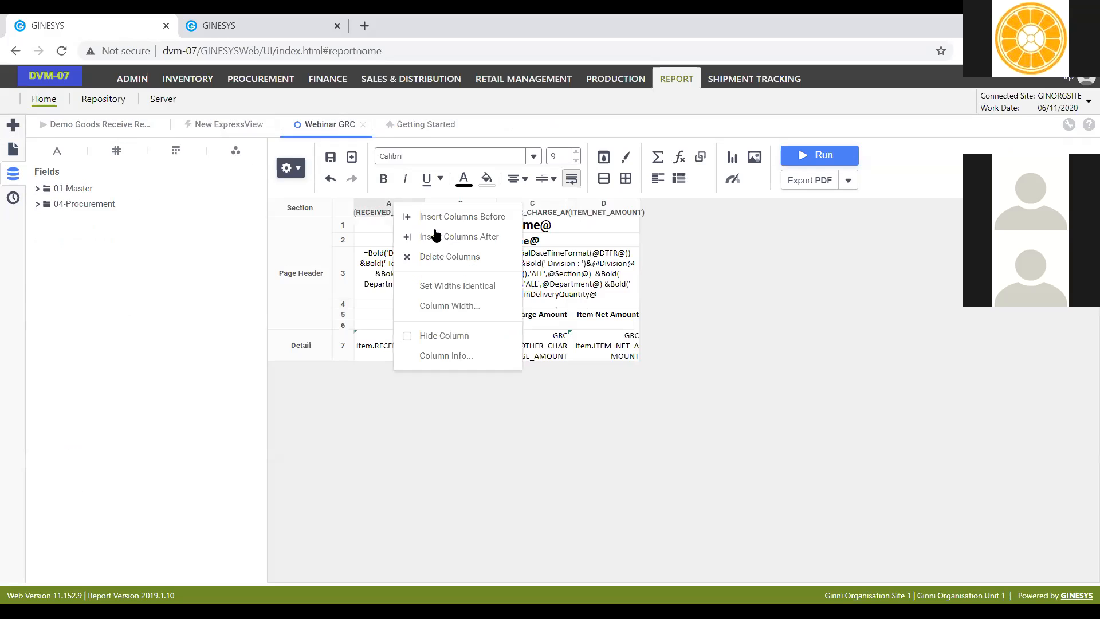
pyautogui.click(469, 218)
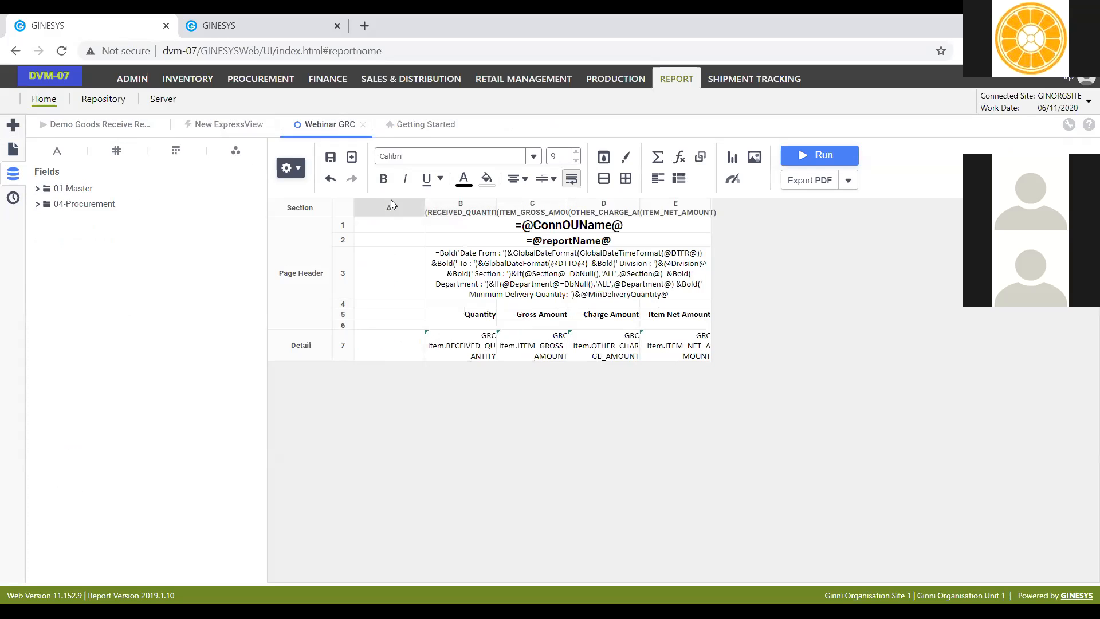
pyautogui.rightClick(391, 201)
pyautogui.click(453, 221)
pyautogui.click(376, 316)
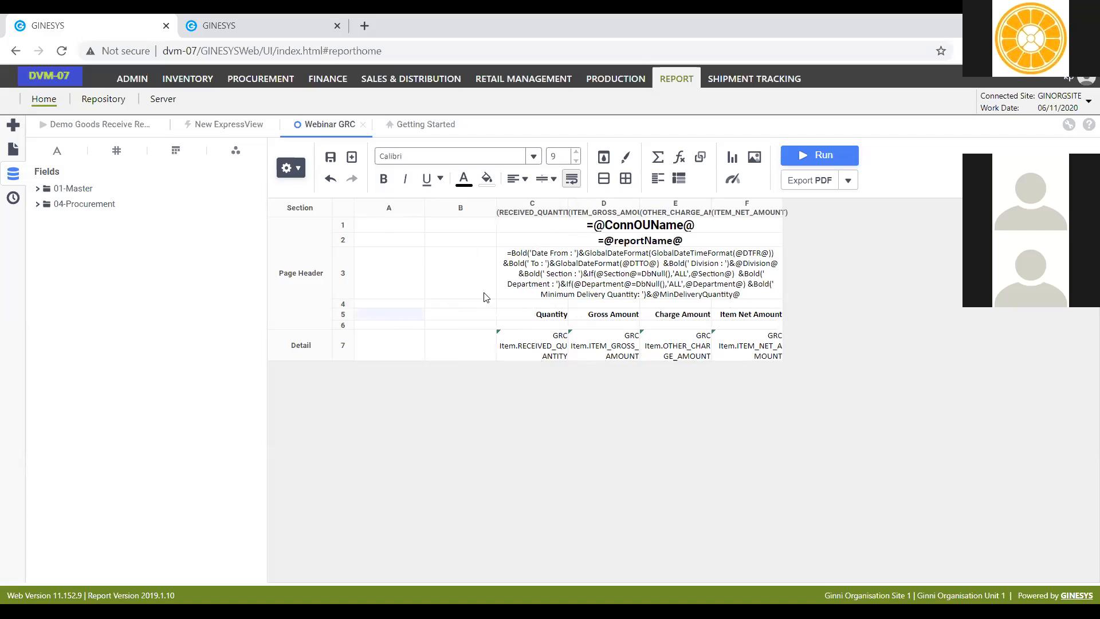
pyautogui.hotkey('ctrl', 'z')
pyautogui.hotkey('ctrl', 'z')
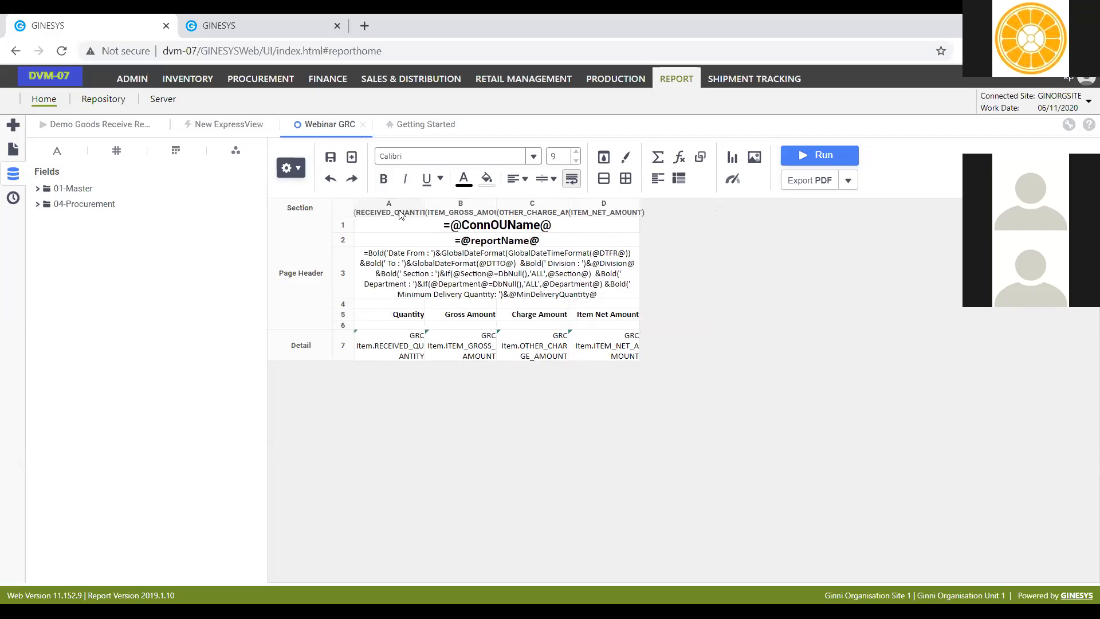
# Step: Insert two blank columns before the Quantity column in the Webinar GRC layout
pyautogui.rightClick(450, 205)
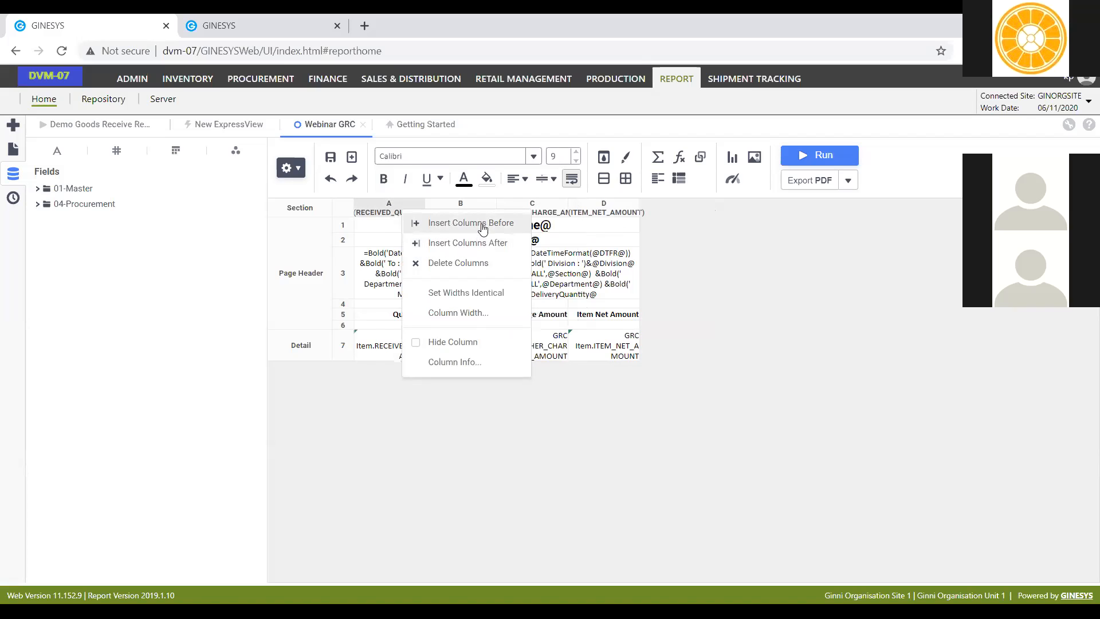
pyautogui.click(484, 220)
pyautogui.rightClick(402, 214)
pyautogui.click(450, 218)
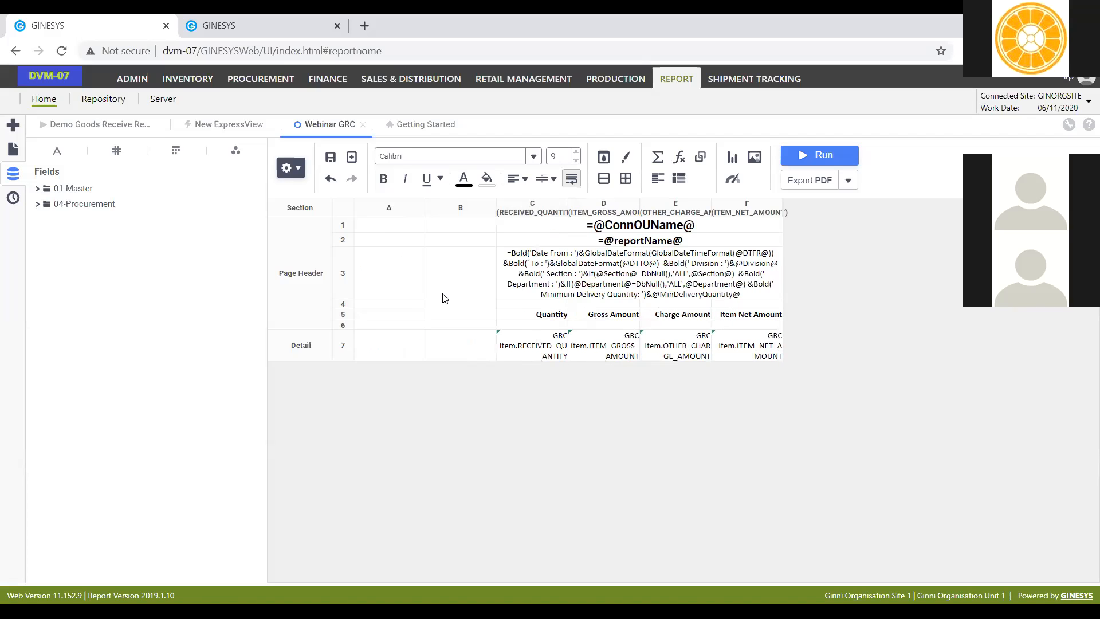
# Step: Place the GRC Header fields RECEIVE_NO in column A and RECEIVE_DATE in column B of the detail row
pyautogui.click(383, 318)
pyautogui.click(36, 204)
pyautogui.click(46, 220)
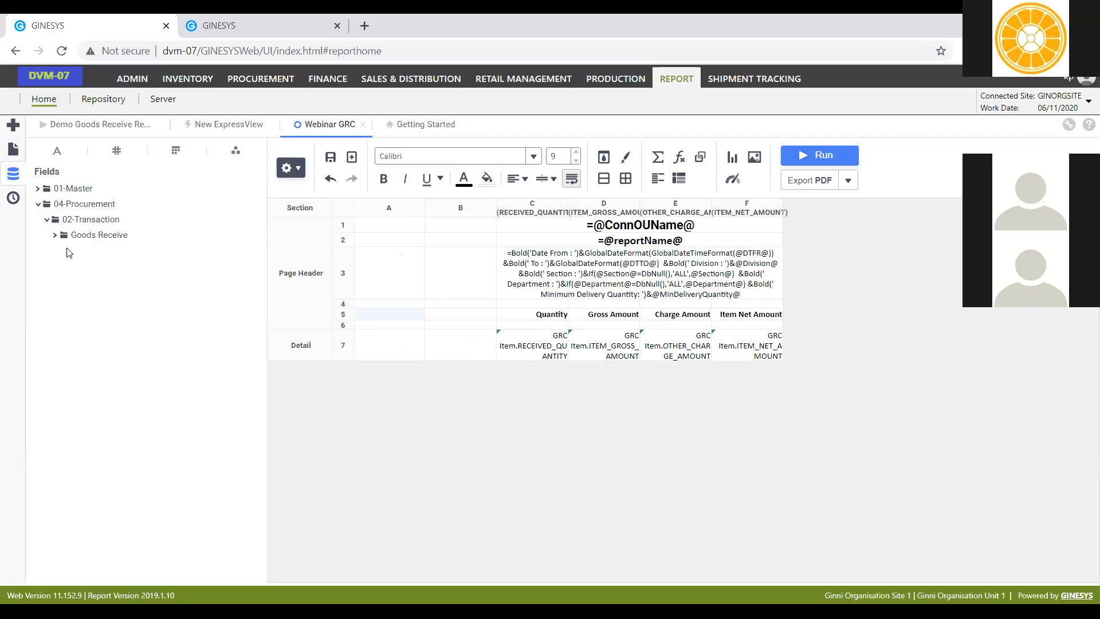
pyautogui.click(52, 237)
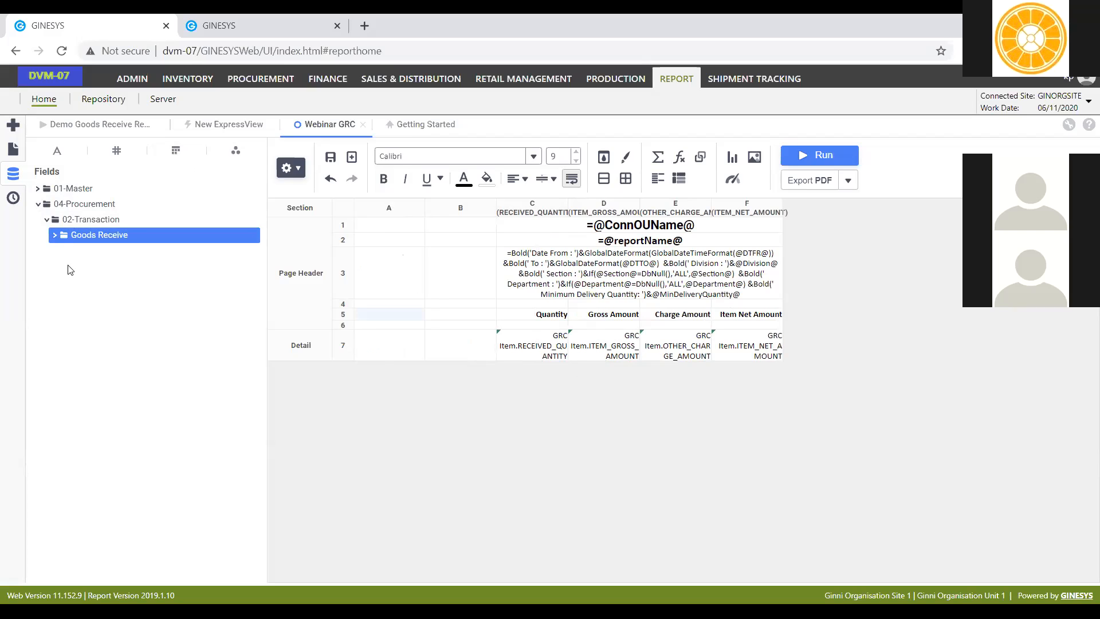
pyautogui.click(67, 270)
pyautogui.scroll(-1, 145, 412)
pyautogui.click(145, 412)
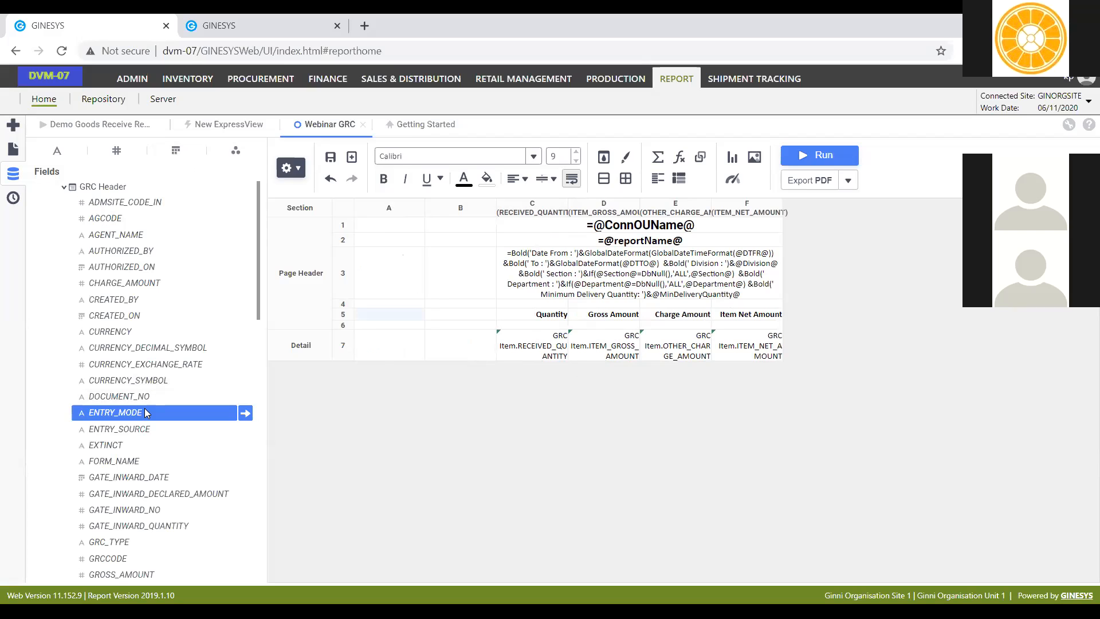
pyautogui.press('r')
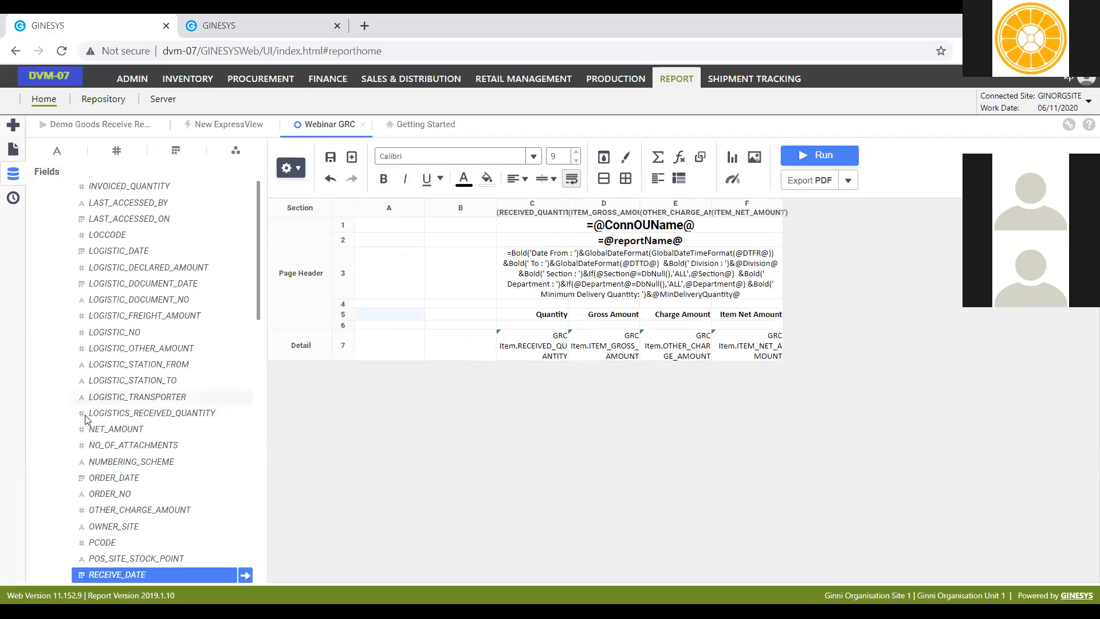
pyautogui.scroll(-1, 143, 414)
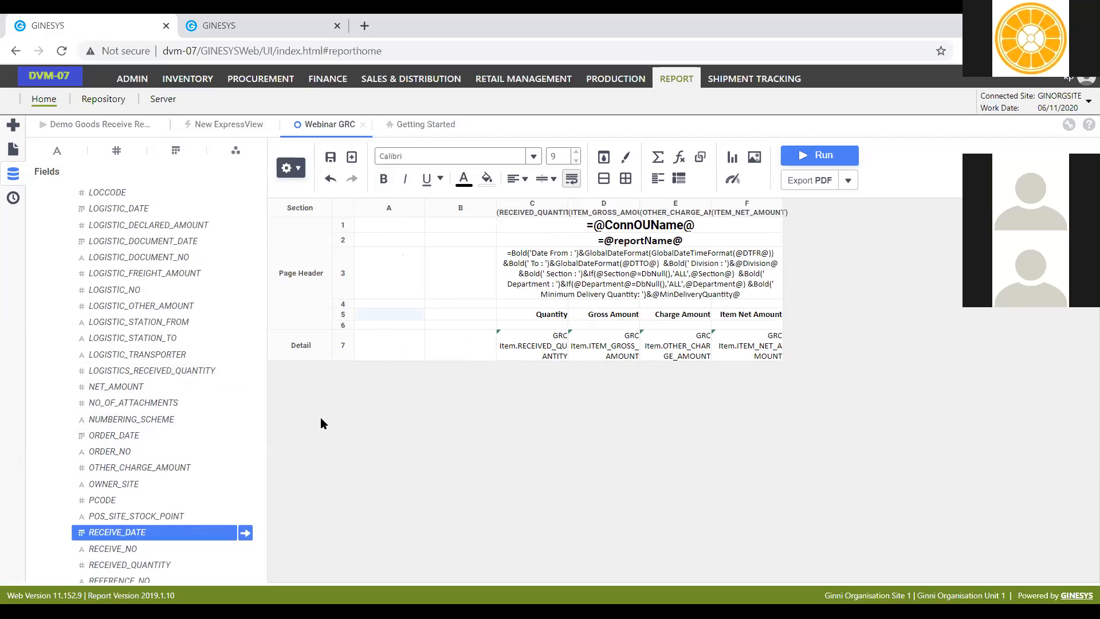
pyautogui.press('Down')
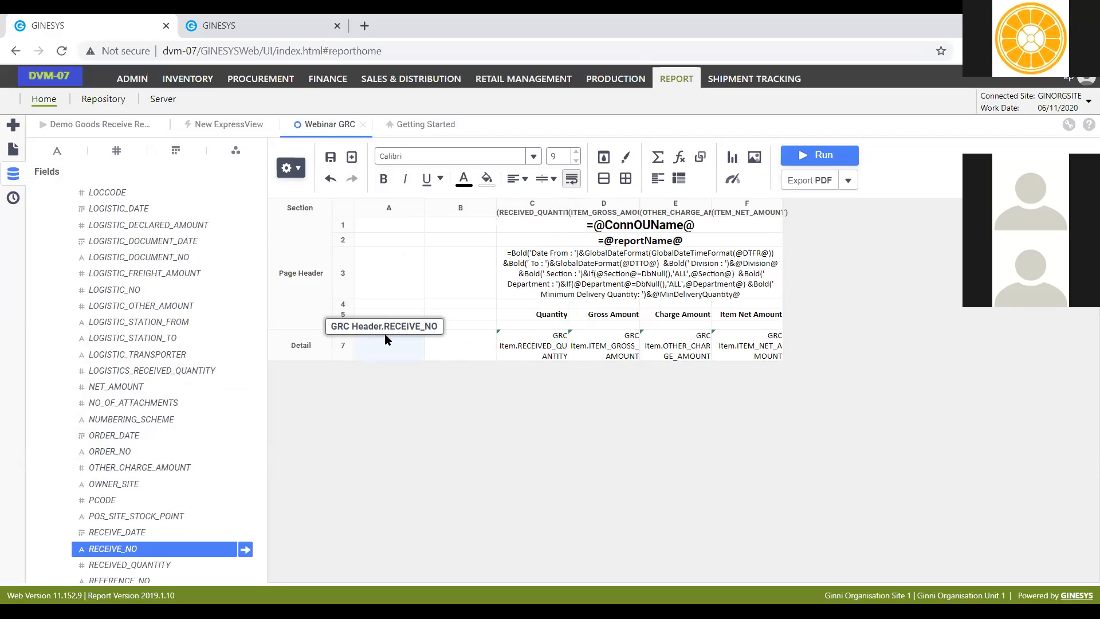
pyautogui.moveTo(387, 339); pyautogui.dragTo(387, 341)
pyautogui.moveTo(137, 534); pyautogui.dragTo(453, 354)
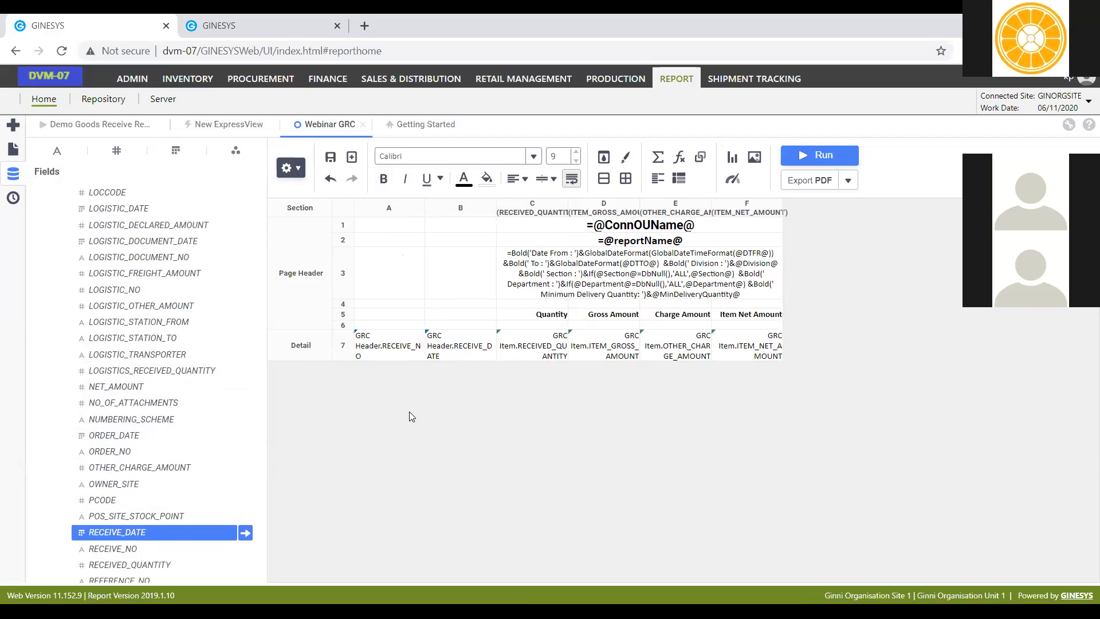
# Step: Add the headings Document and Date in row 6 of columns A and B, and make both bold
pyautogui.click(456, 315)
pyautogui.write('Date')
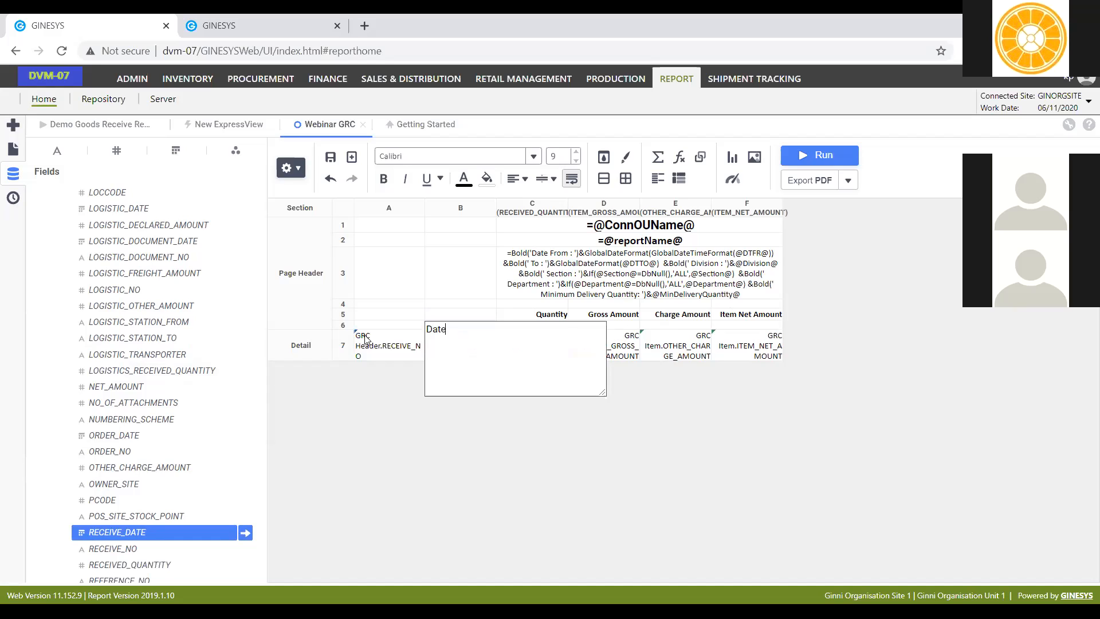
pyautogui.click(380, 325)
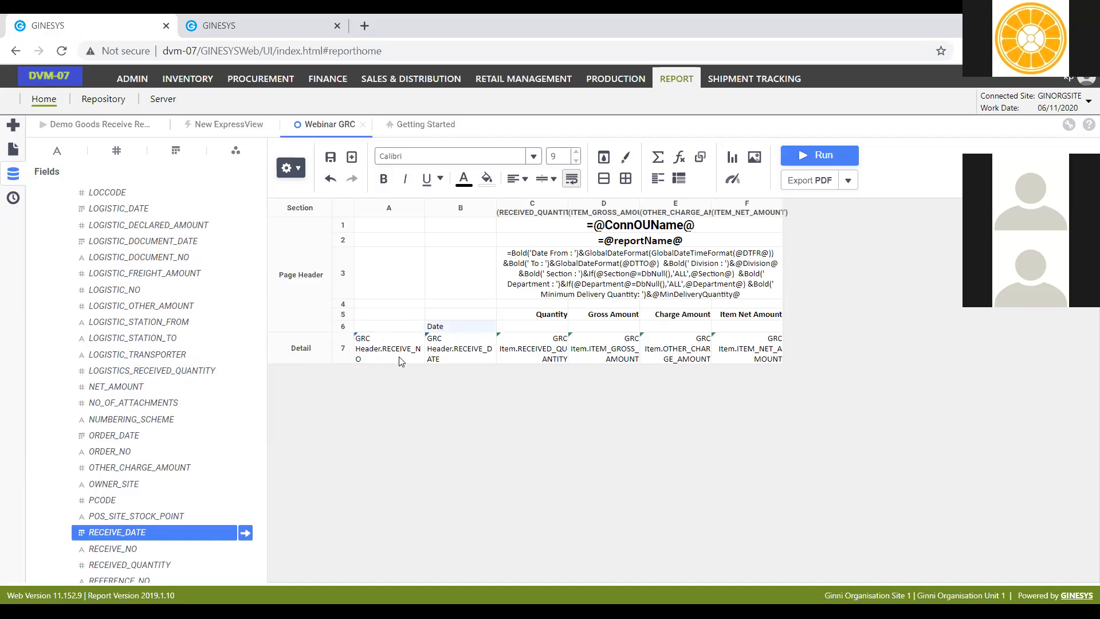
pyautogui.write('Document')
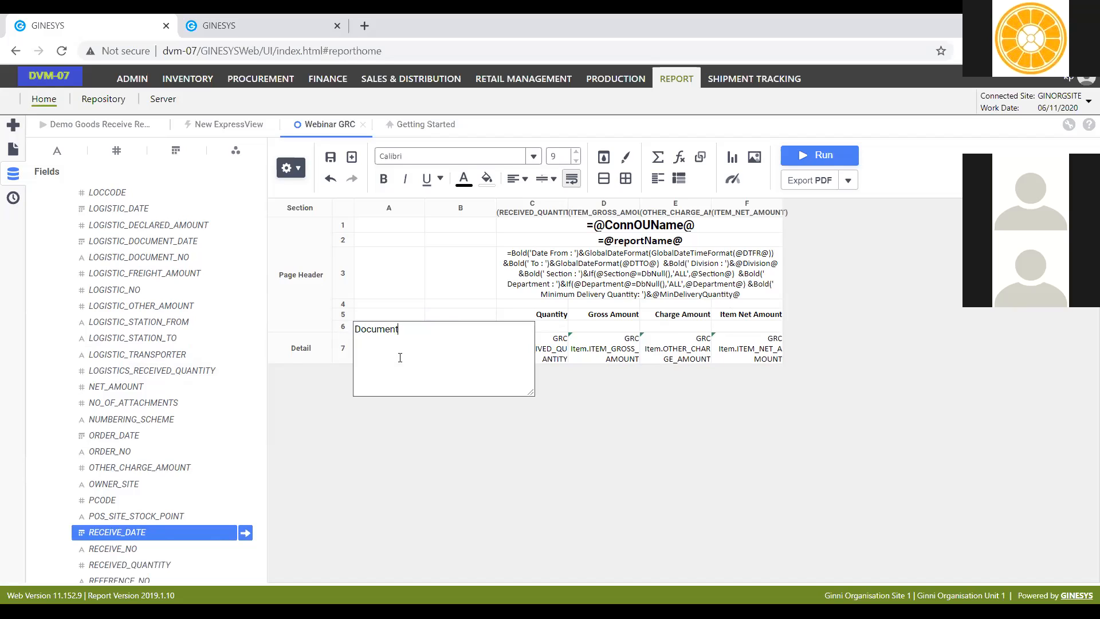
pyautogui.click(627, 446)
pyautogui.moveTo(394, 328); pyautogui.dragTo(462, 334)
pyautogui.hotkey('ctrl', 'b')
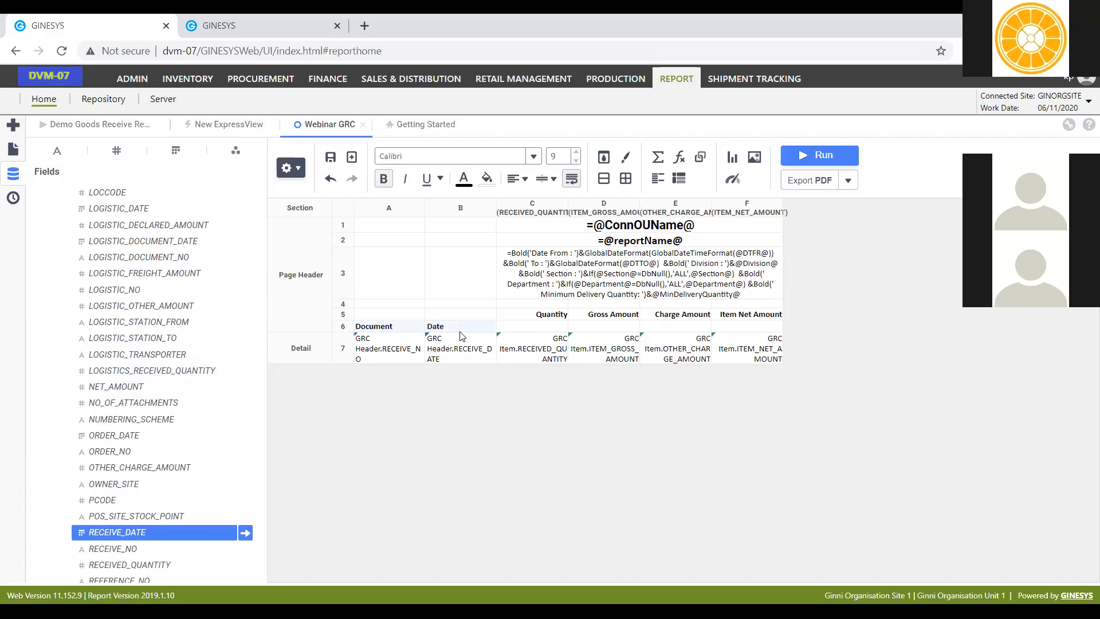
# Step: Fill the heading cells in rows 5 and 6, columns A to F, with light grey
pyautogui.click(403, 315)
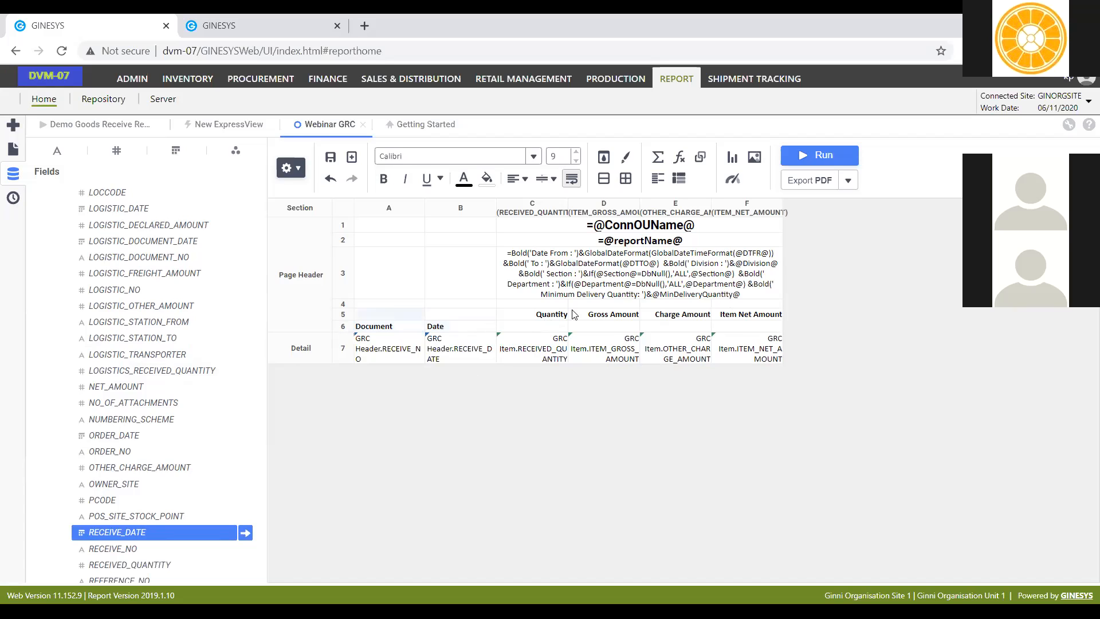
pyautogui.keyDown('shift'); pyautogui.click(770, 326); pyautogui.keyUp('shift')
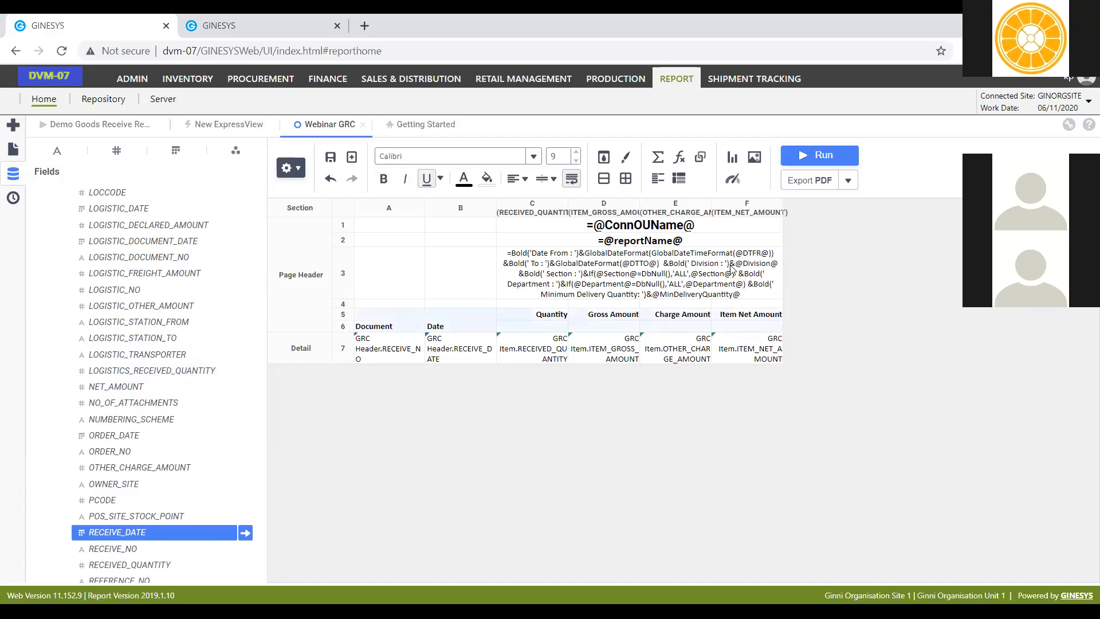
pyautogui.click(487, 178)
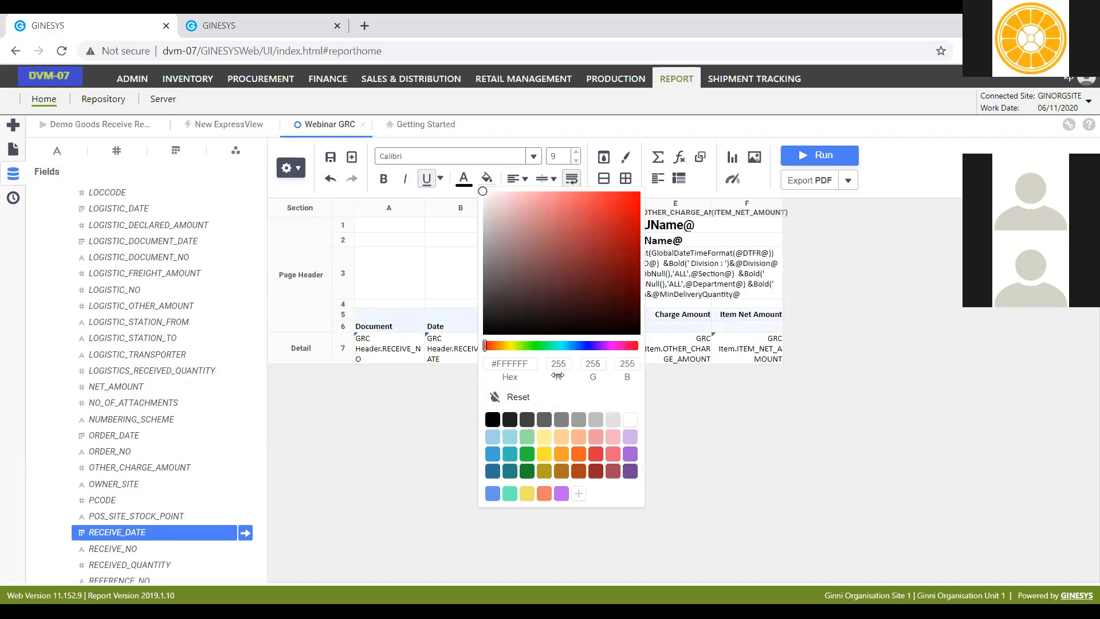
pyautogui.click(606, 425)
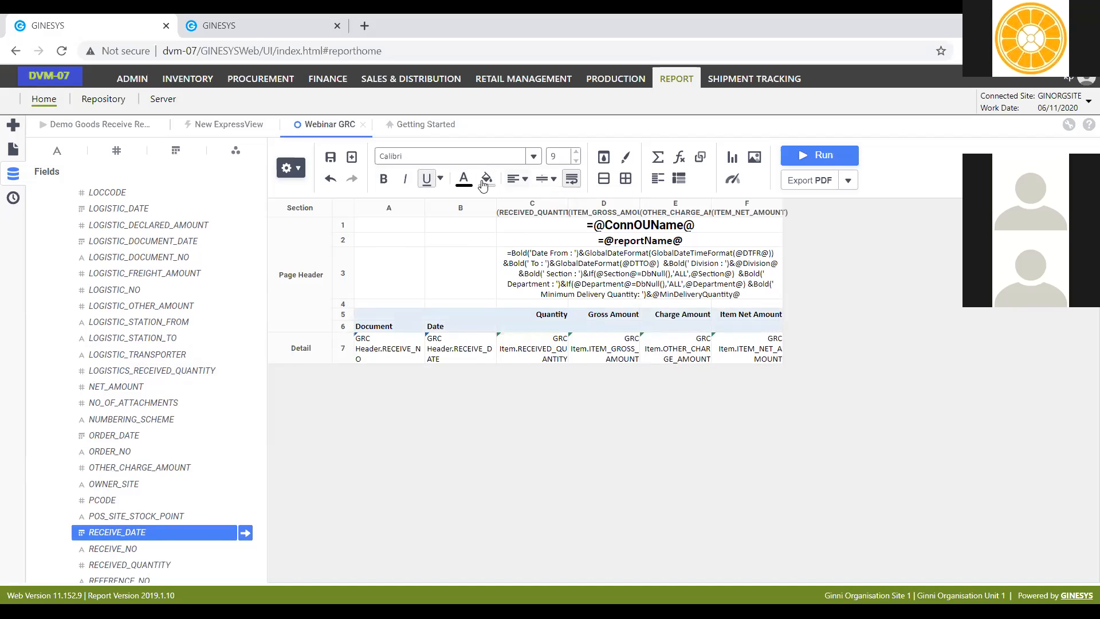
pyautogui.click(606, 182)
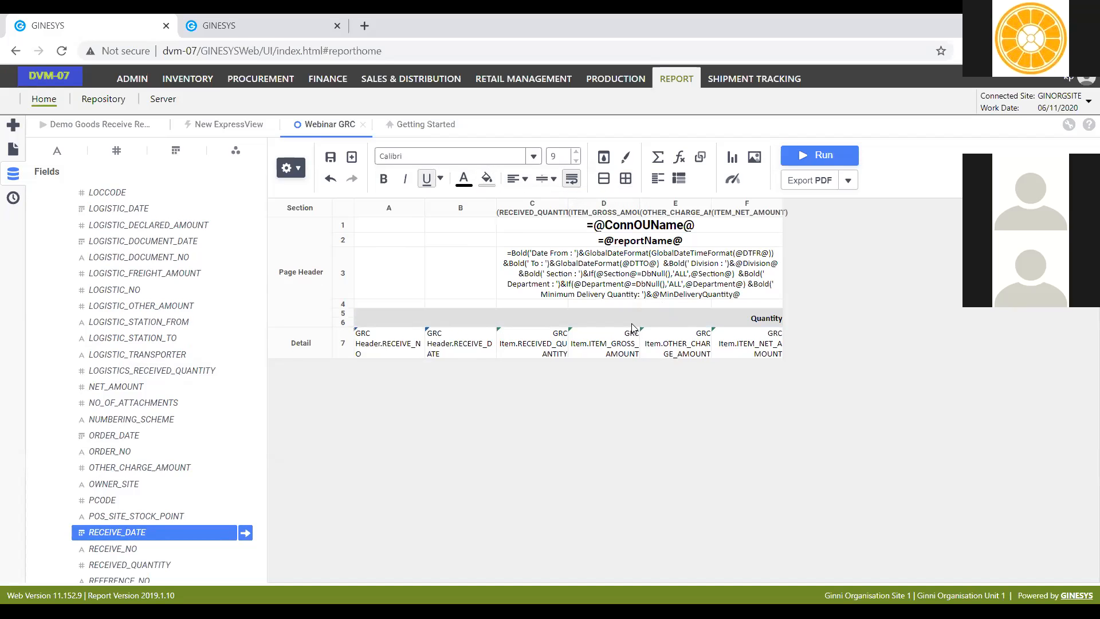
pyautogui.hotkey('ctrl', 'z')
pyautogui.click(603, 158)
pyautogui.click(685, 395)
# Step: Give the heading cells in rows 5 and 6 a black top border of width 1 and a bottom border
pyautogui.click(380, 314)
pyautogui.keyDown('shift'); pyautogui.click(756, 327); pyautogui.keyUp('shift')
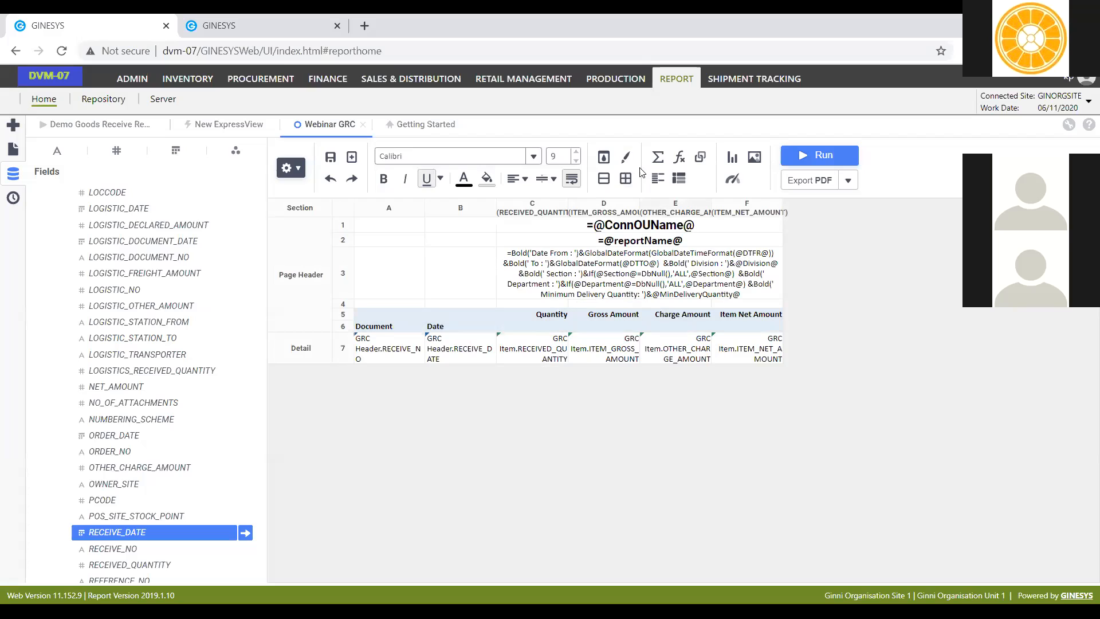
pyautogui.click(603, 157)
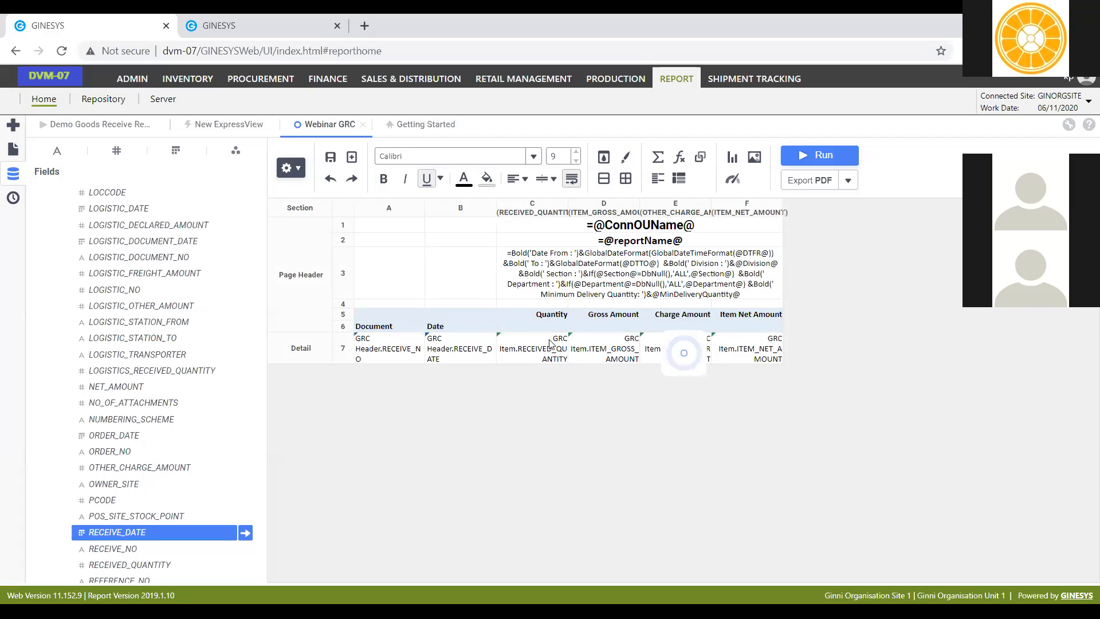
pyautogui.hotkey('ctrl', '1')
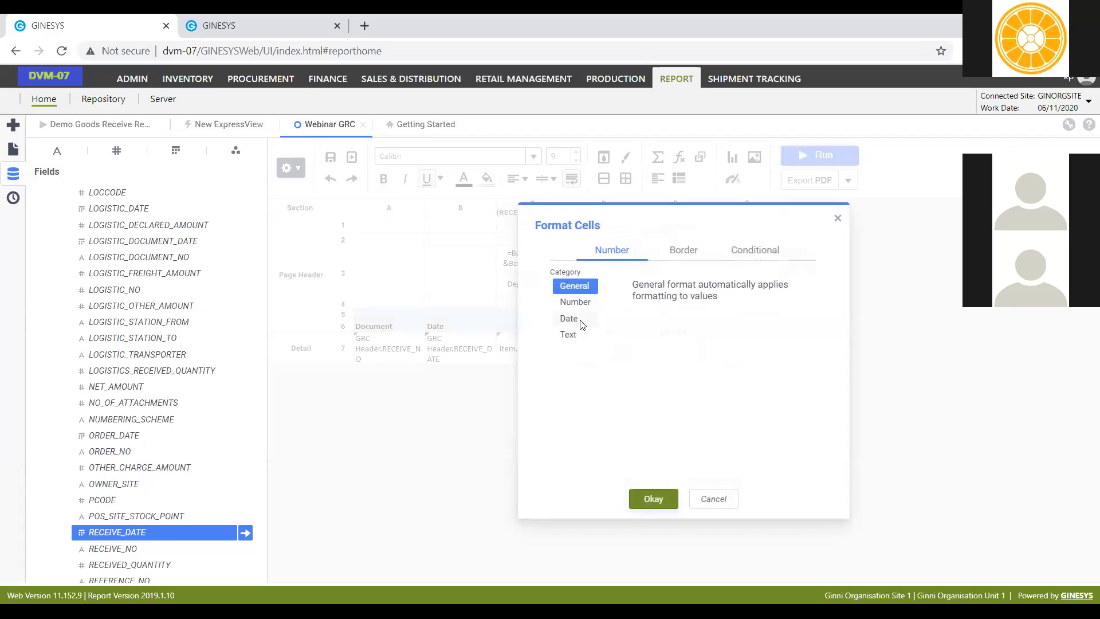
pyautogui.click(682, 251)
pyautogui.click(709, 341)
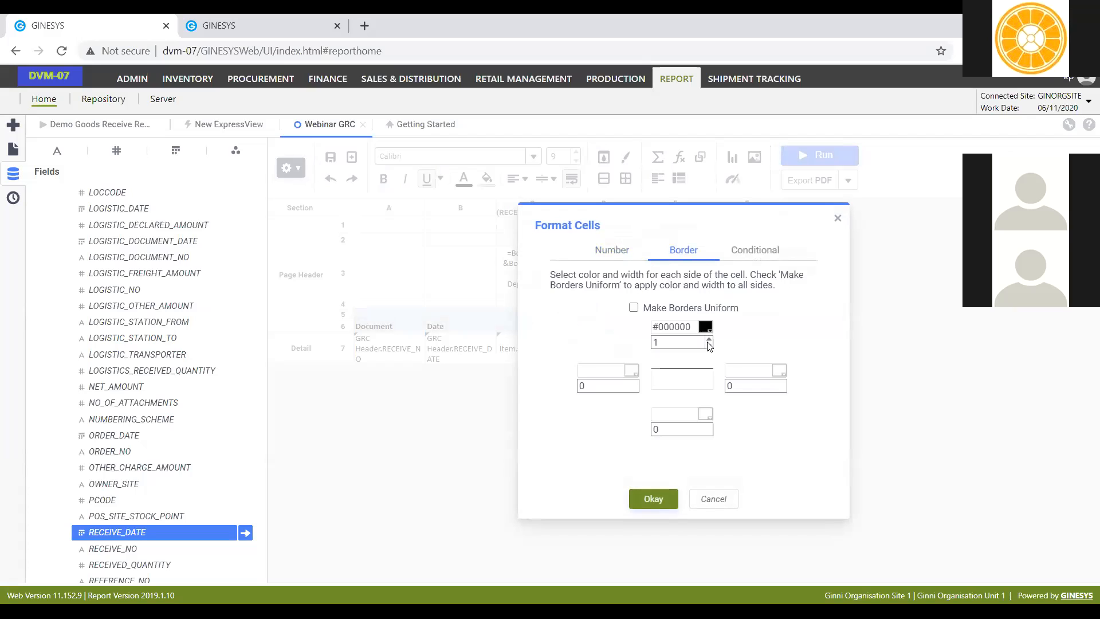
pyautogui.click(708, 427)
pyautogui.click(652, 497)
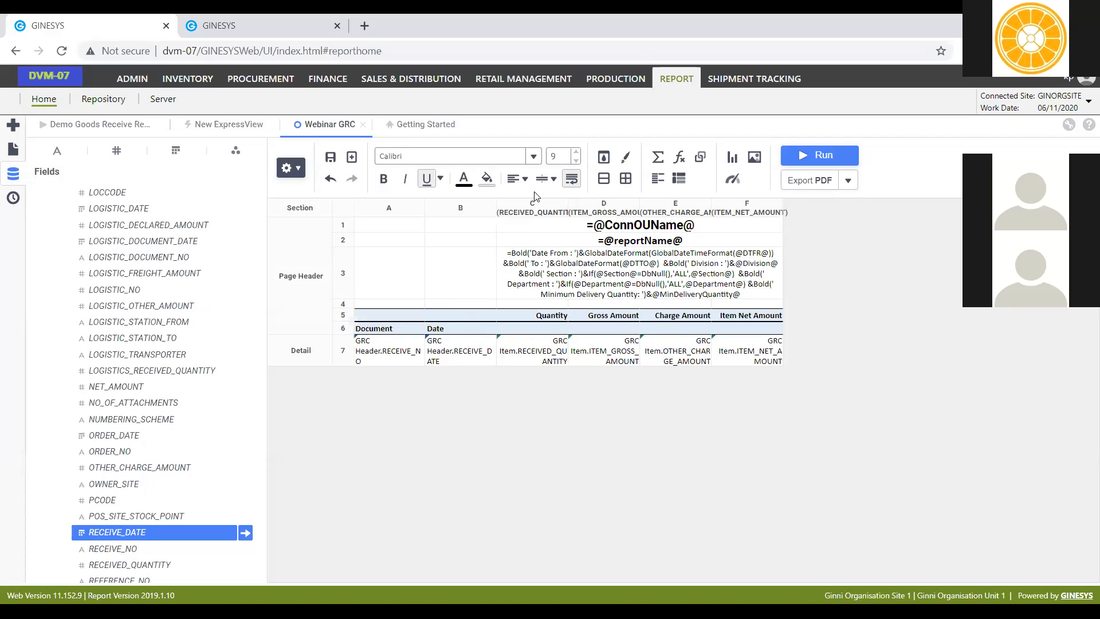
# Step: Start a run of Webinar GRC as far as its parameters, and close it to return to the design
pyautogui.click(817, 156)
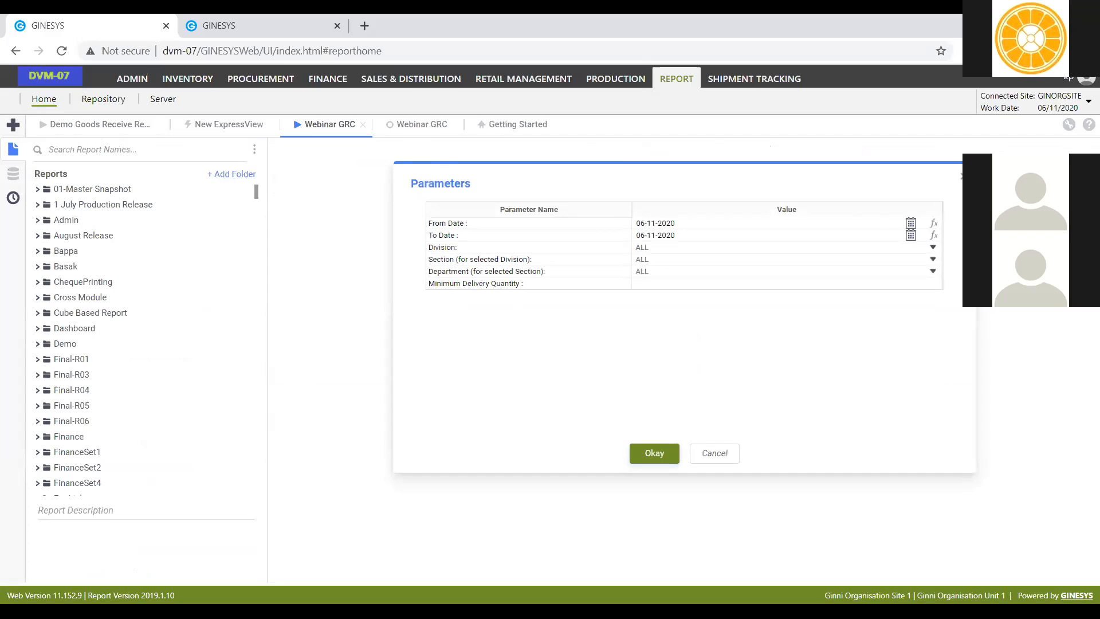
pyautogui.click(363, 124)
pyautogui.click(629, 232)
pyautogui.moveTo(595, 227); pyautogui.dragTo(409, 225)
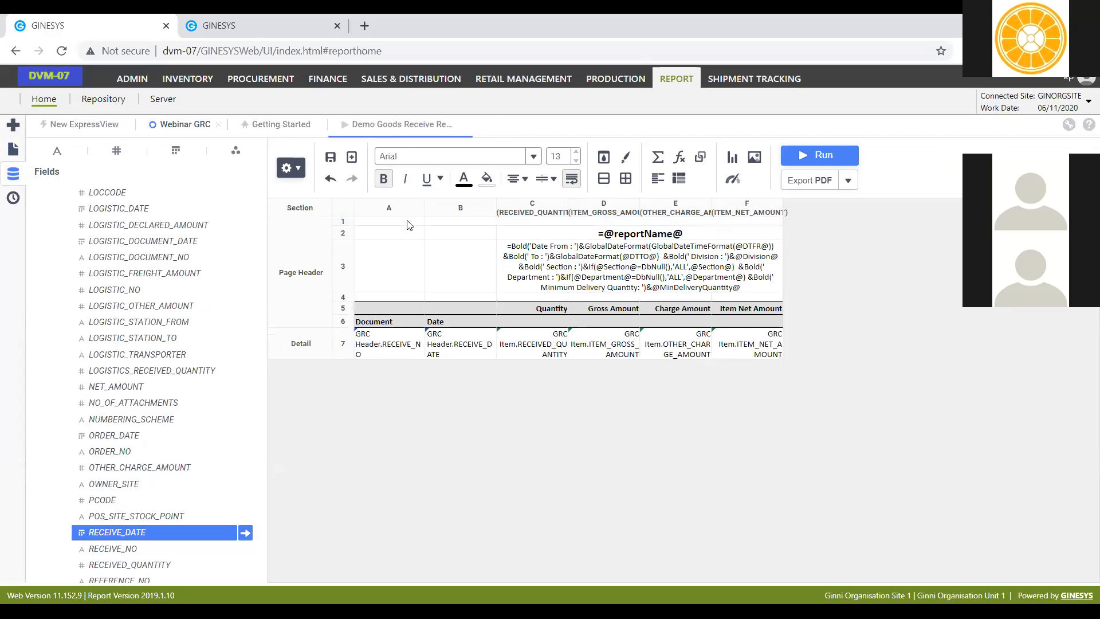
pyautogui.hotkey('ctrl', 'z')
pyautogui.moveTo(612, 231); pyautogui.dragTo(390, 226)
pyautogui.moveTo(570, 230); pyautogui.dragTo(384, 229)
pyautogui.moveTo(594, 257); pyautogui.dragTo(394, 252)
pyautogui.moveTo(636, 295); pyautogui.dragTo(417, 309)
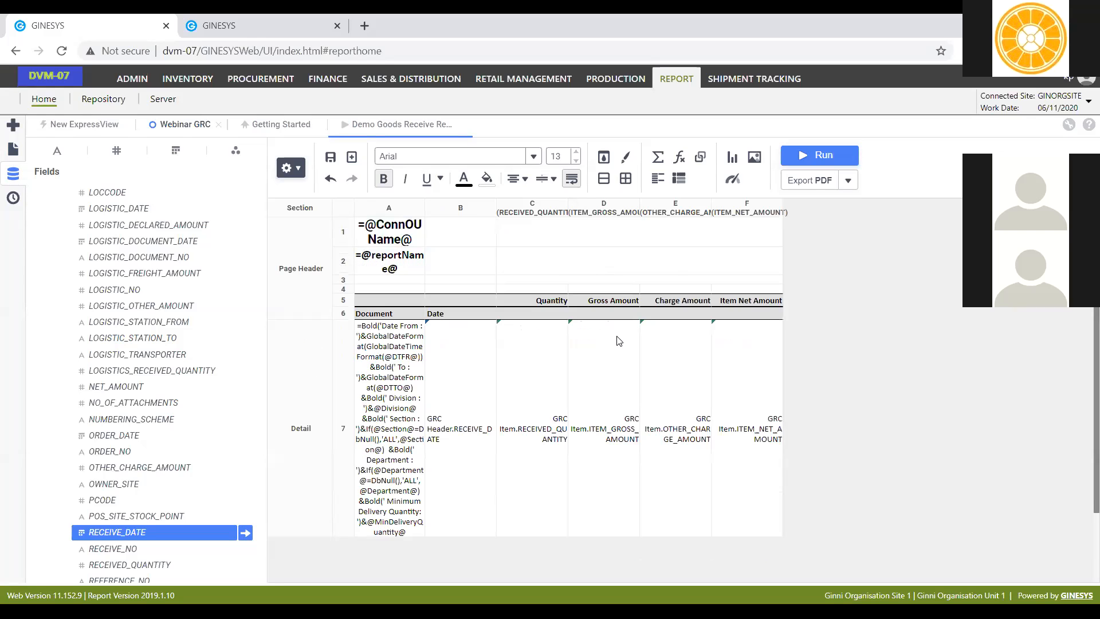
# Step: Undo the parameter formula's move into the Detail row and merge page header rows 1, 2 and 3 individually across columns A to F
pyautogui.hotkey('ctrl', 'z')
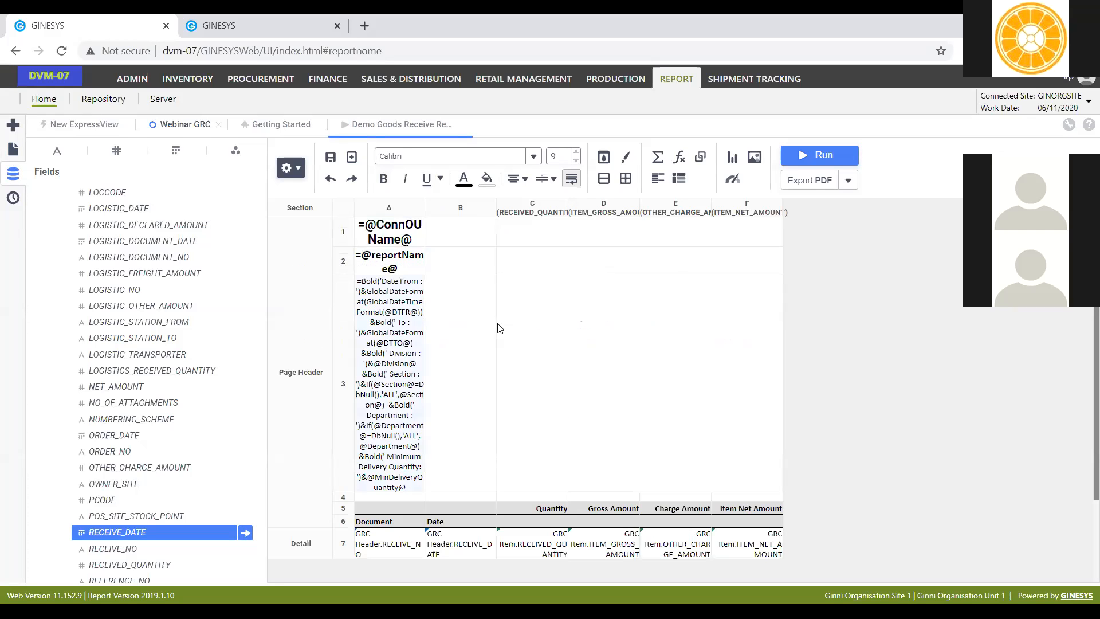
pyautogui.click(678, 178)
pyautogui.click(715, 229)
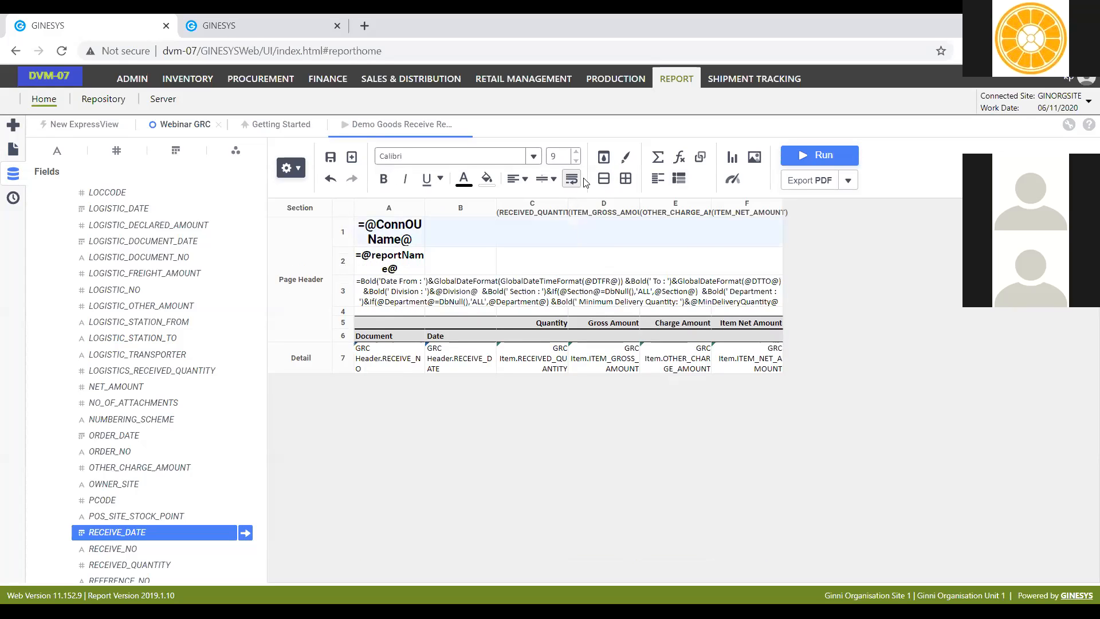
pyautogui.click(604, 178)
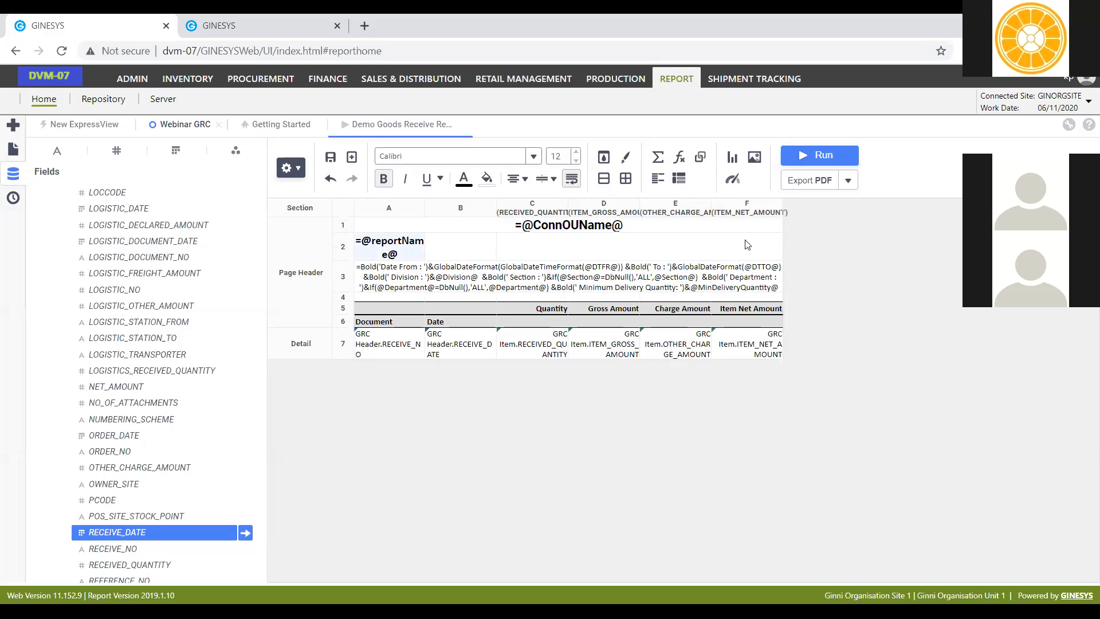
pyautogui.click(604, 178)
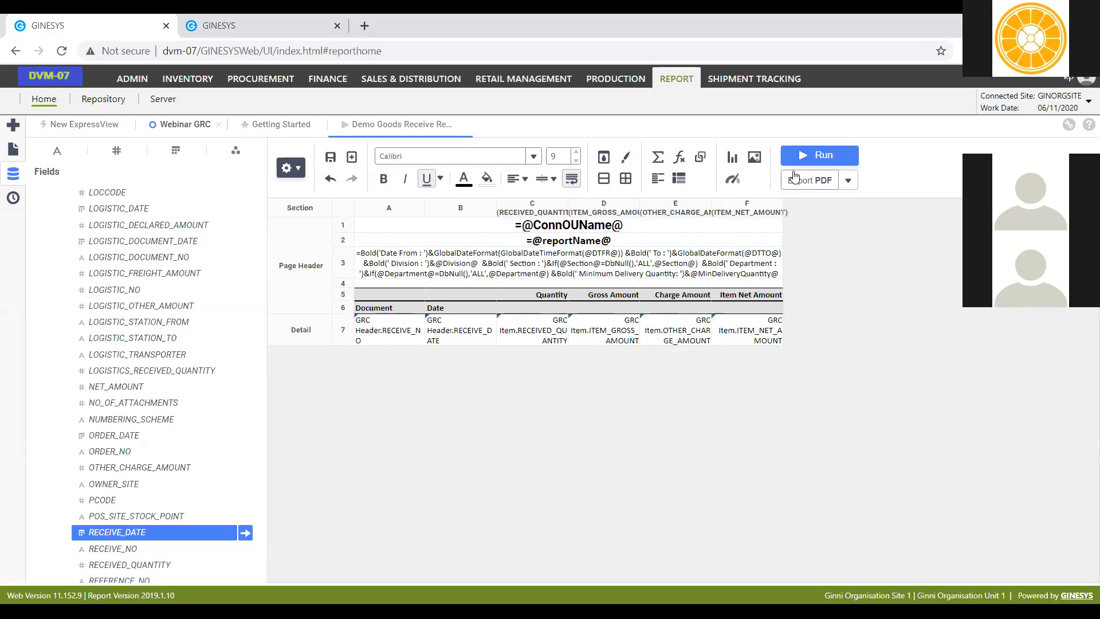
# Step: Run the report with its default parameters and adjust the Document, Quantity and Charge Amount column widths in the output
pyautogui.click(826, 154)
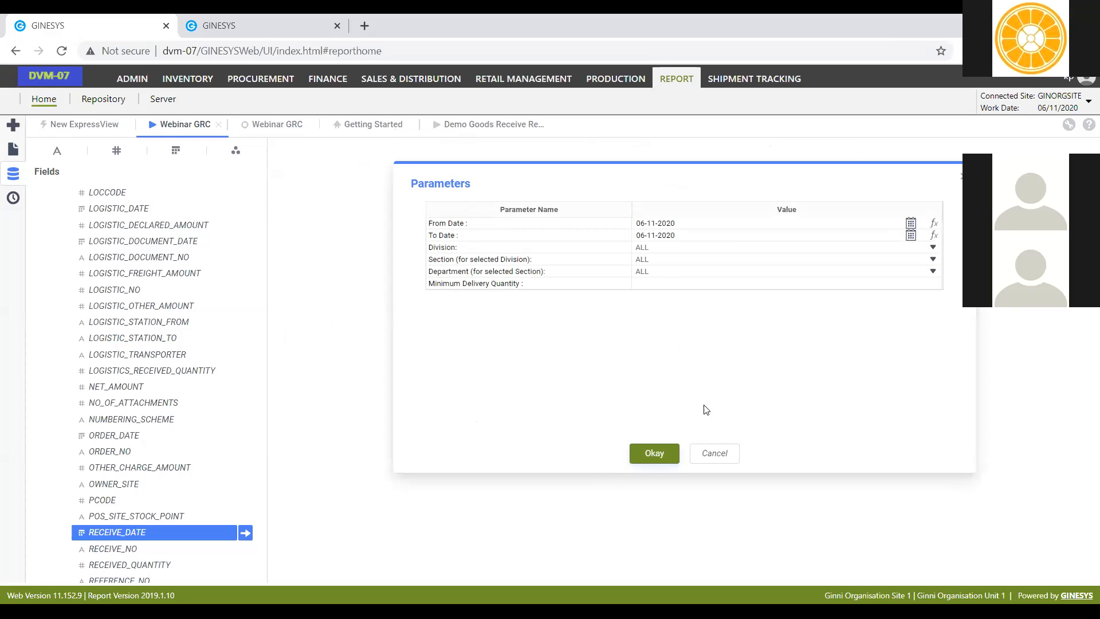
pyautogui.click(652, 453)
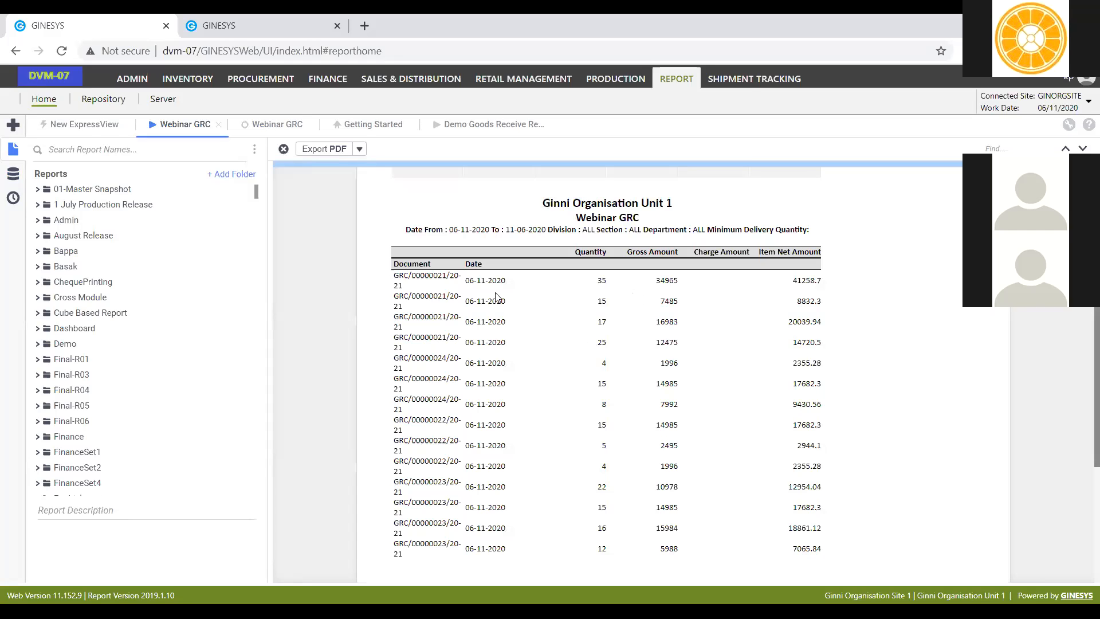
pyautogui.moveTo(465, 168); pyautogui.dragTo(483, 168)
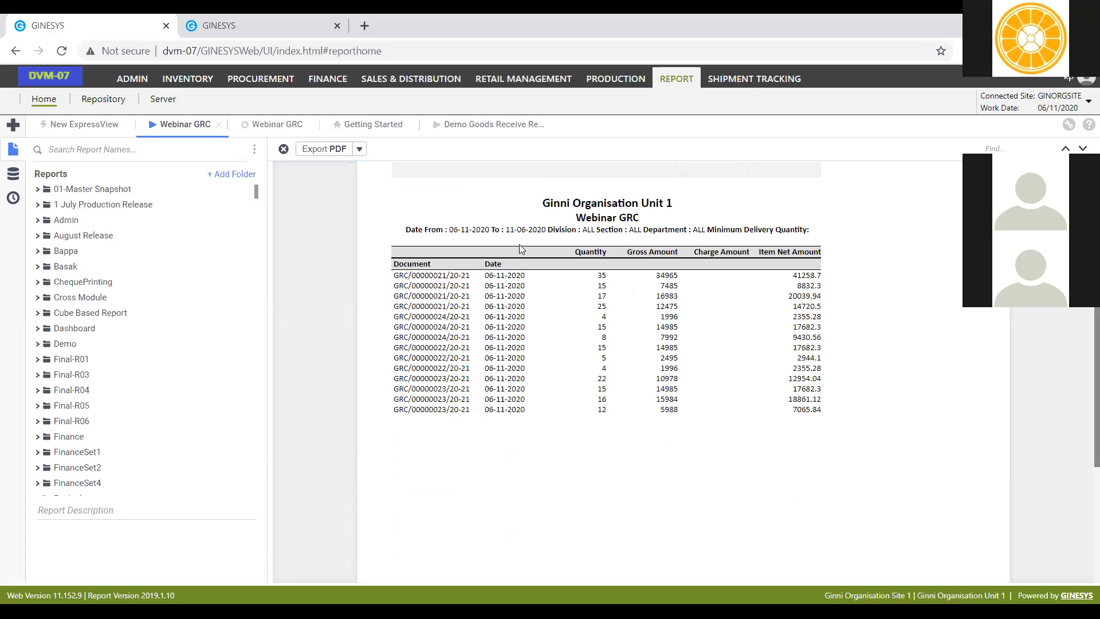
pyautogui.moveTo(535, 168); pyautogui.dragTo(614, 171)
pyautogui.moveTo(750, 167); pyautogui.dragTo(749, 166)
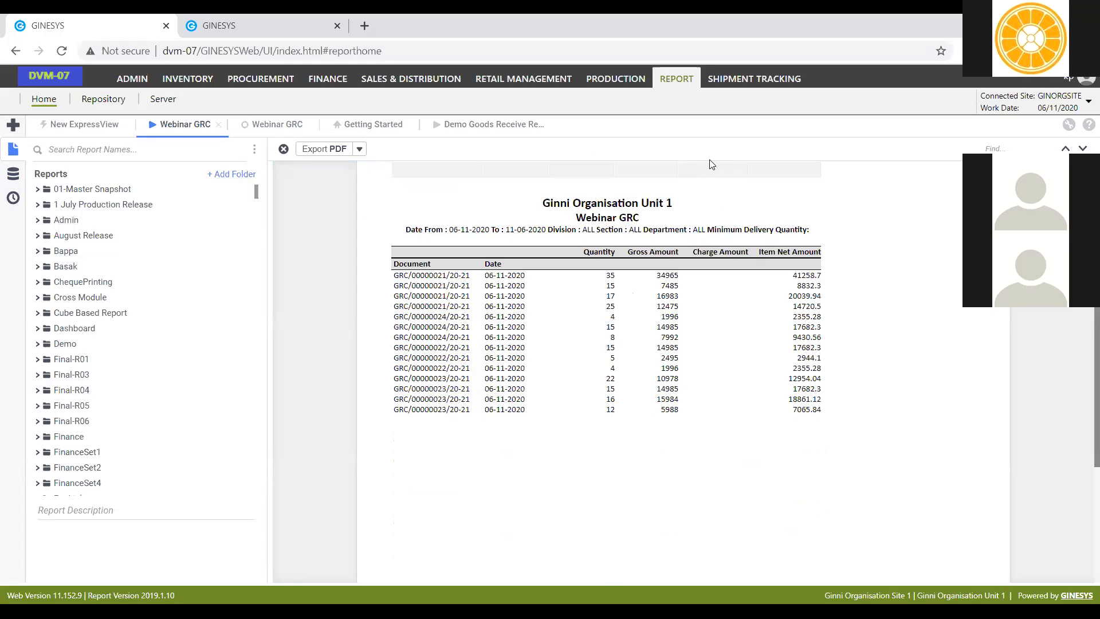
pyautogui.moveTo(713, 166)
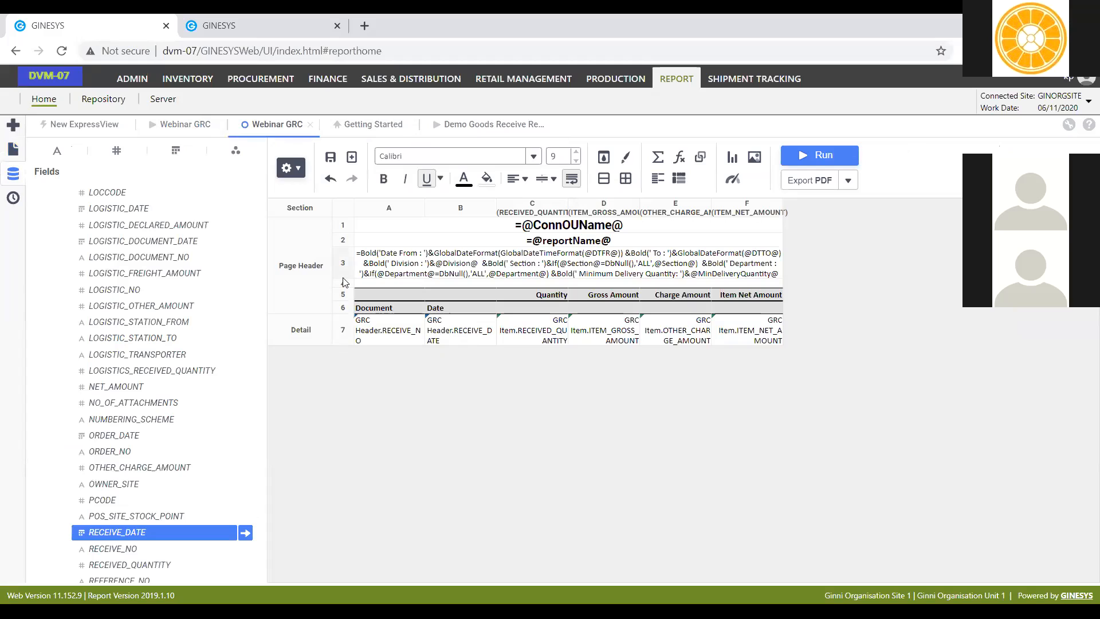
pyautogui.rightClick(296, 262)
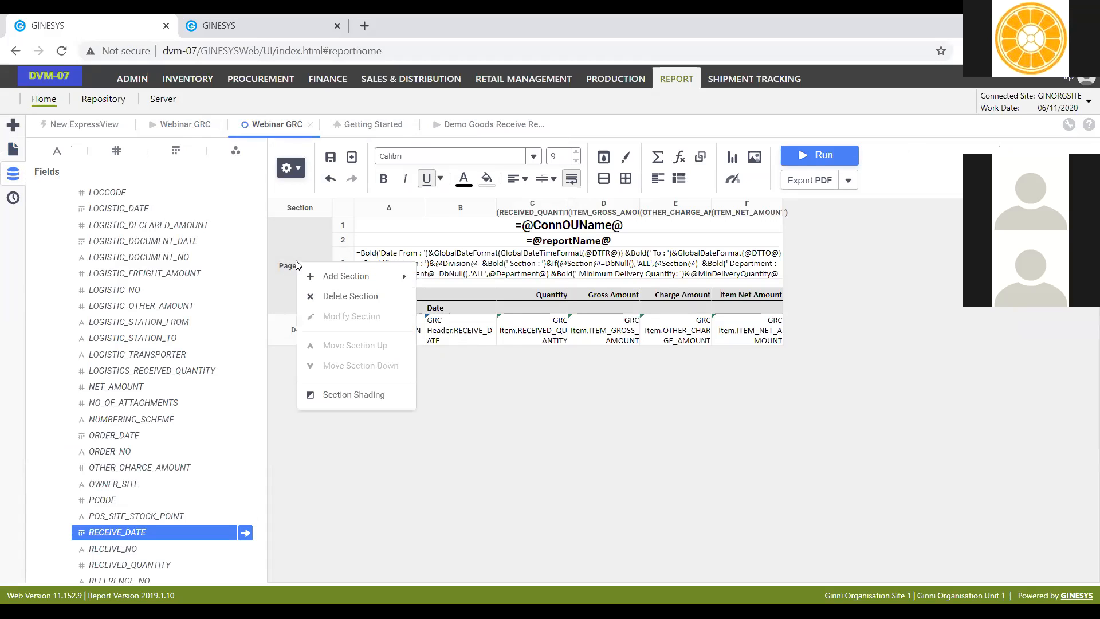
pyautogui.moveTo(353, 280)
pyautogui.click(476, 389)
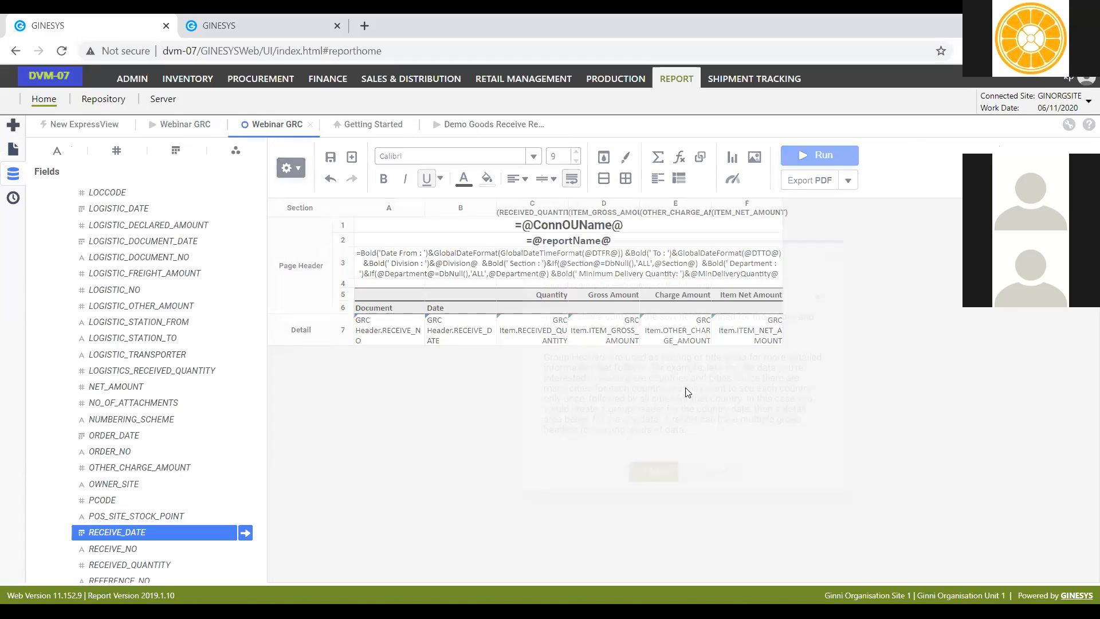
pyautogui.click(817, 291)
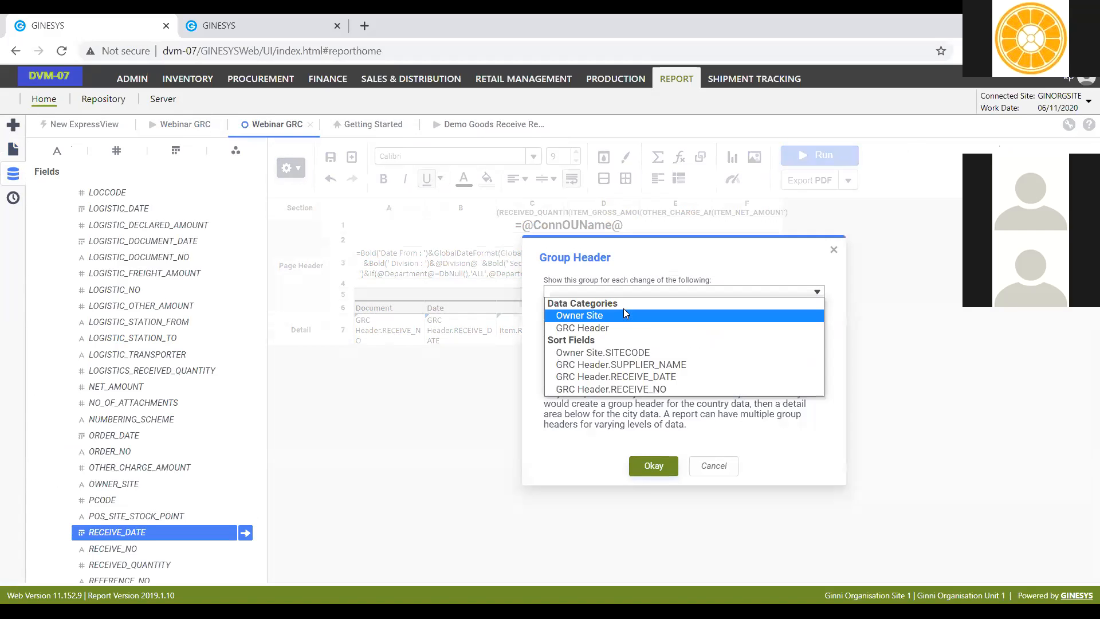
pyautogui.click(633, 355)
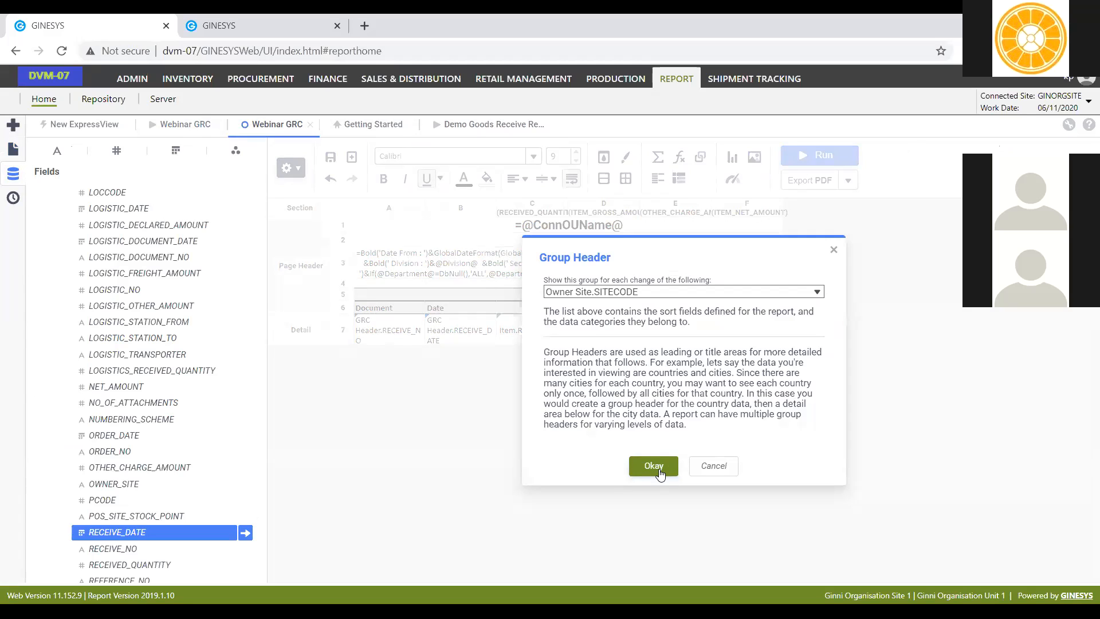
pyautogui.click(712, 465)
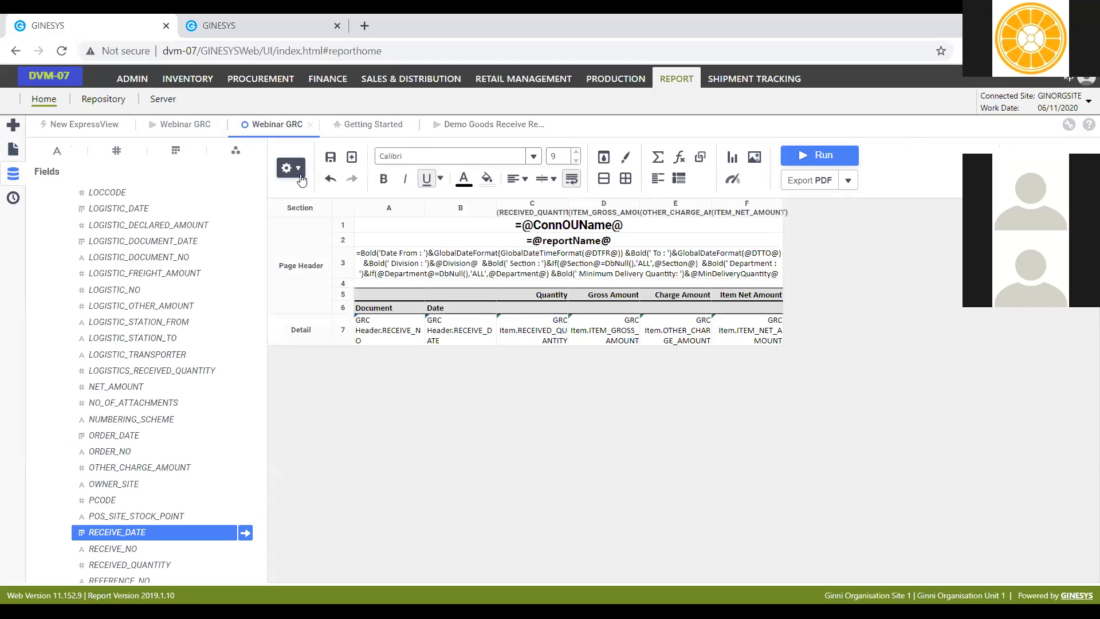
# Step: Try adding Item.ARTICLE_NAME to the report sorts, moving it up one position, and remove it again
pyautogui.click(299, 170)
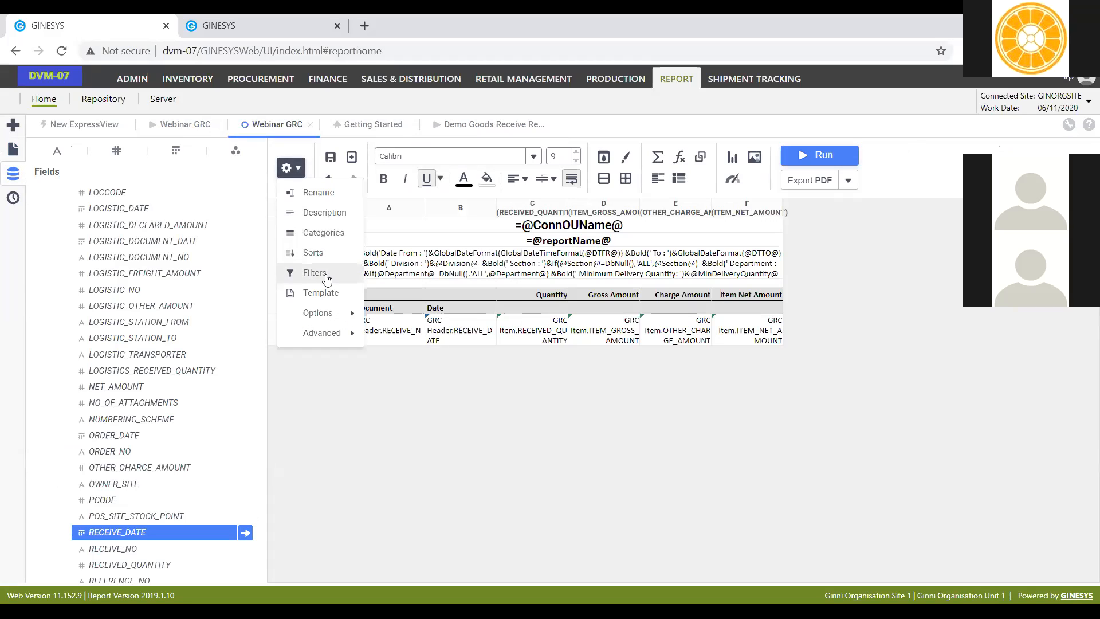
pyautogui.click(431, 418)
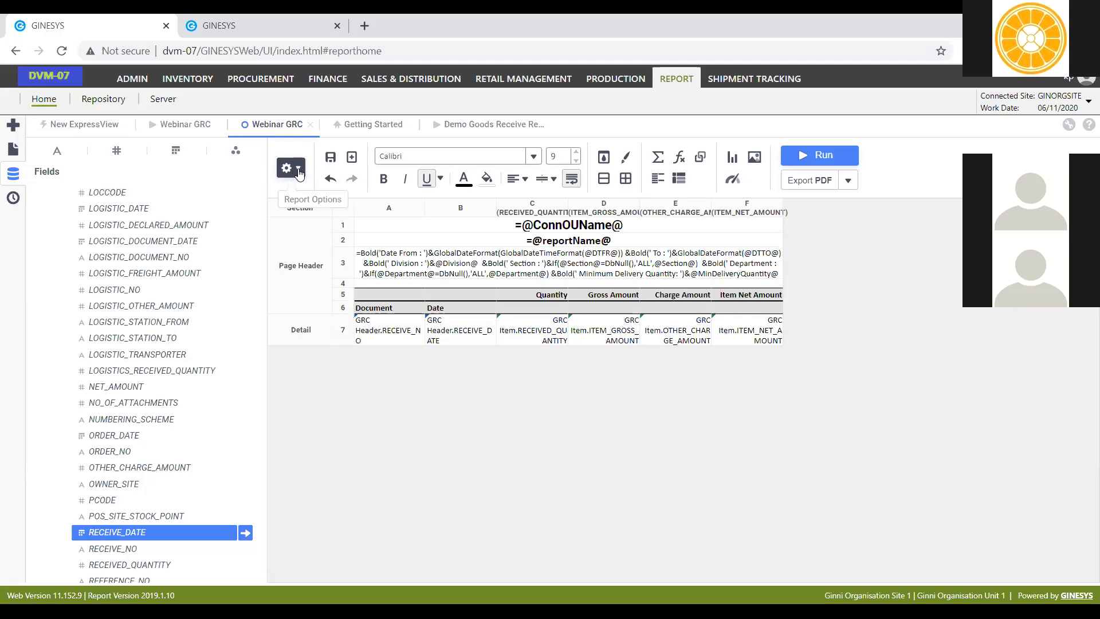
pyautogui.click(299, 170)
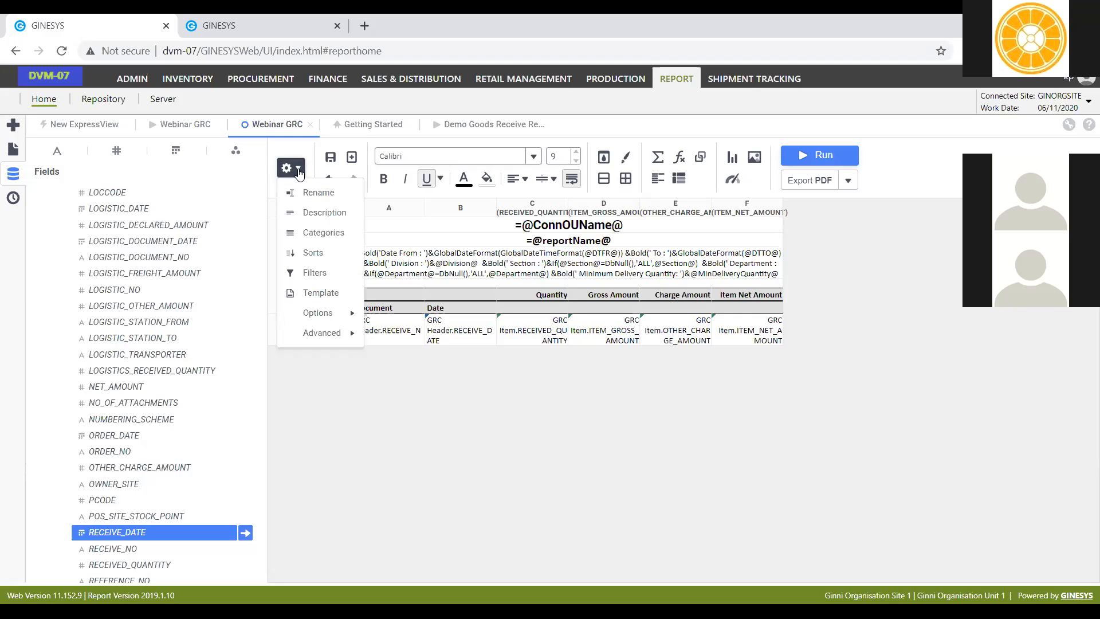
pyautogui.click(314, 253)
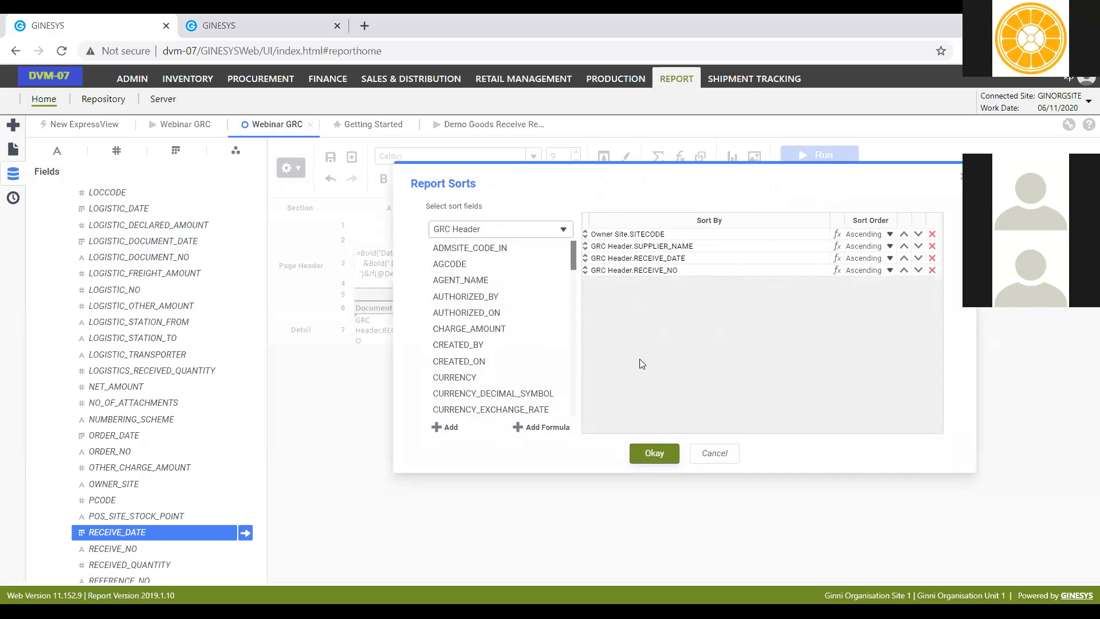
pyautogui.click(516, 229)
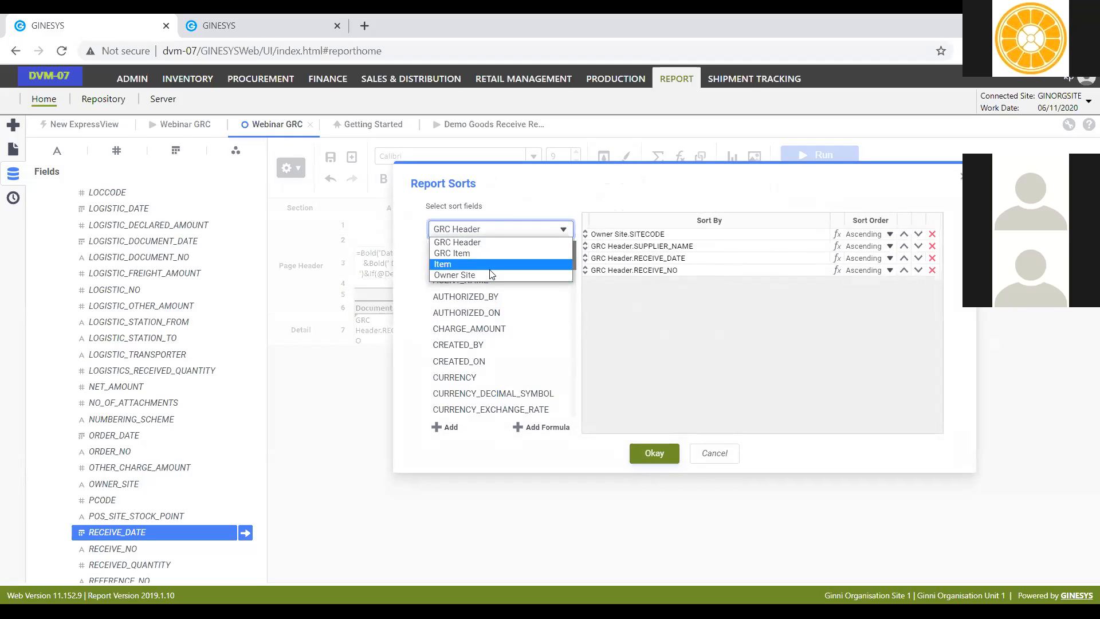
pyautogui.click(489, 269)
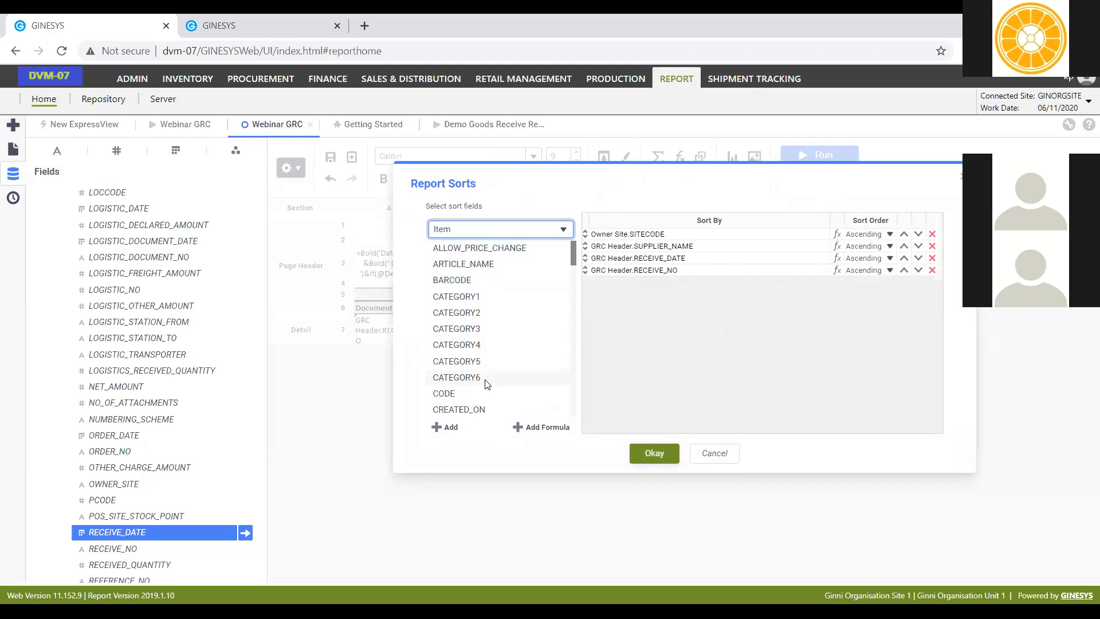
pyautogui.click(491, 279)
pyautogui.click(493, 265)
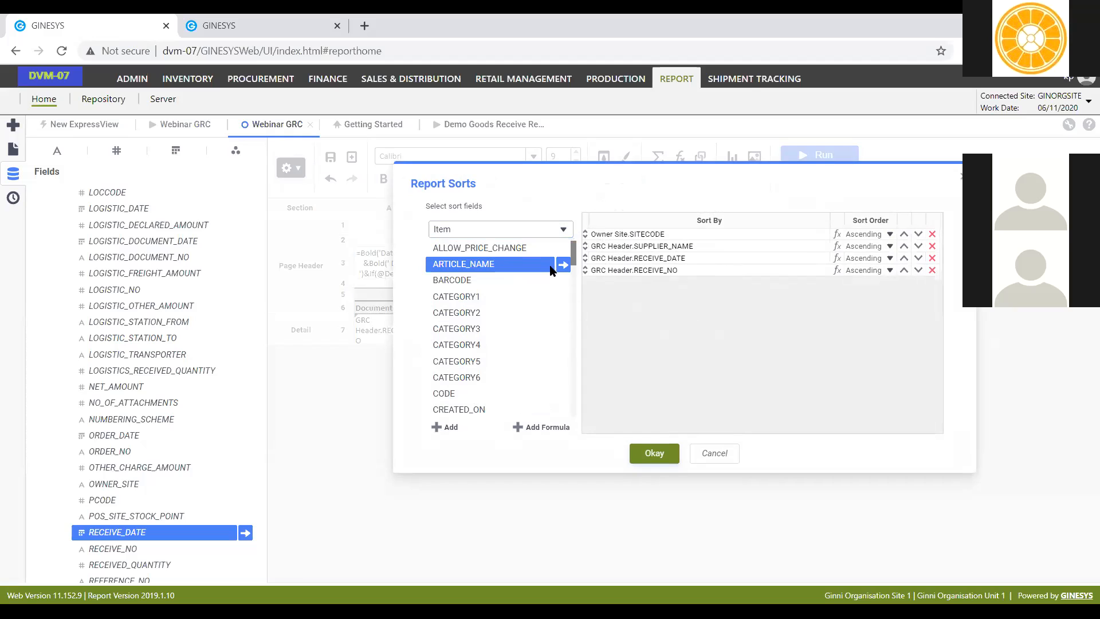
pyautogui.click(562, 265)
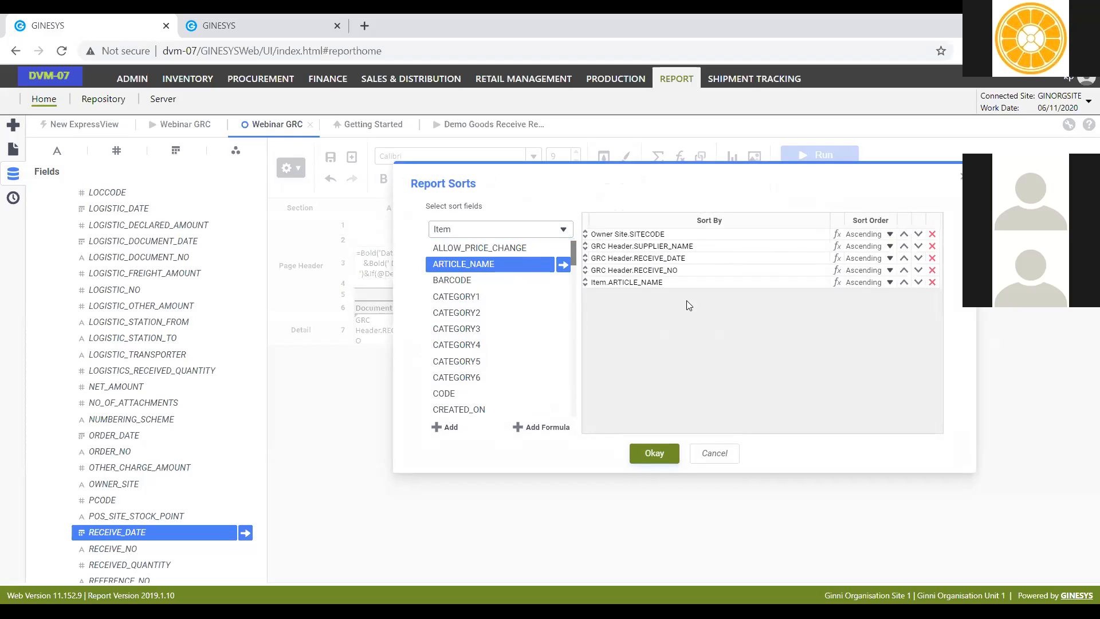
pyautogui.click(903, 282)
pyautogui.click(932, 270)
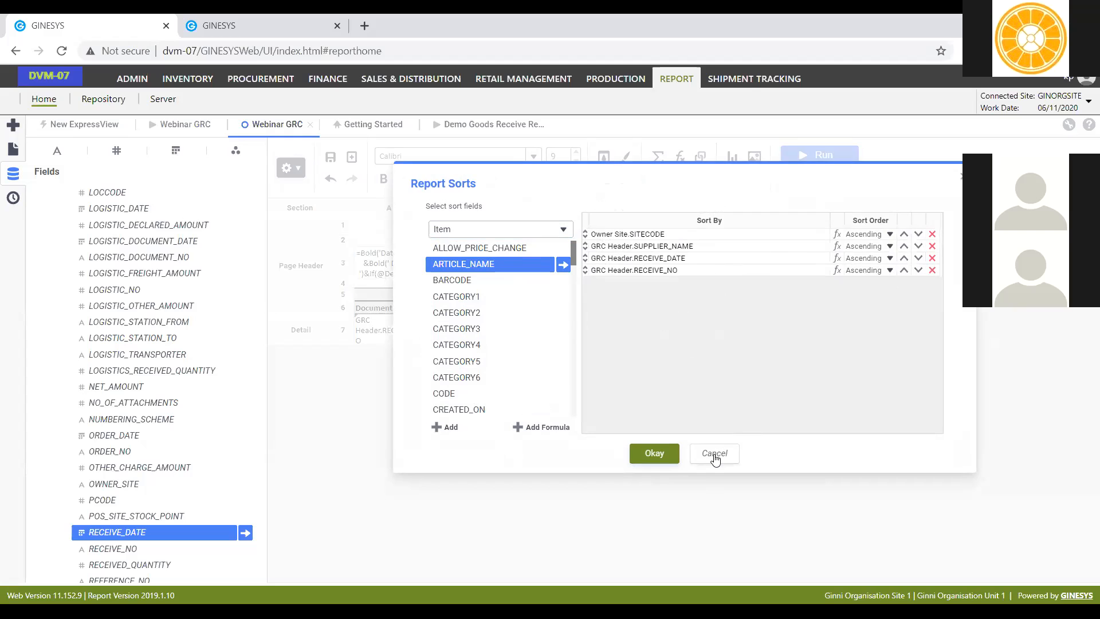
pyautogui.click(653, 453)
# Step: Add a group header section above the Detail section that shows for each change of Owner Site.SITECODE
pyautogui.rightClick(300, 332)
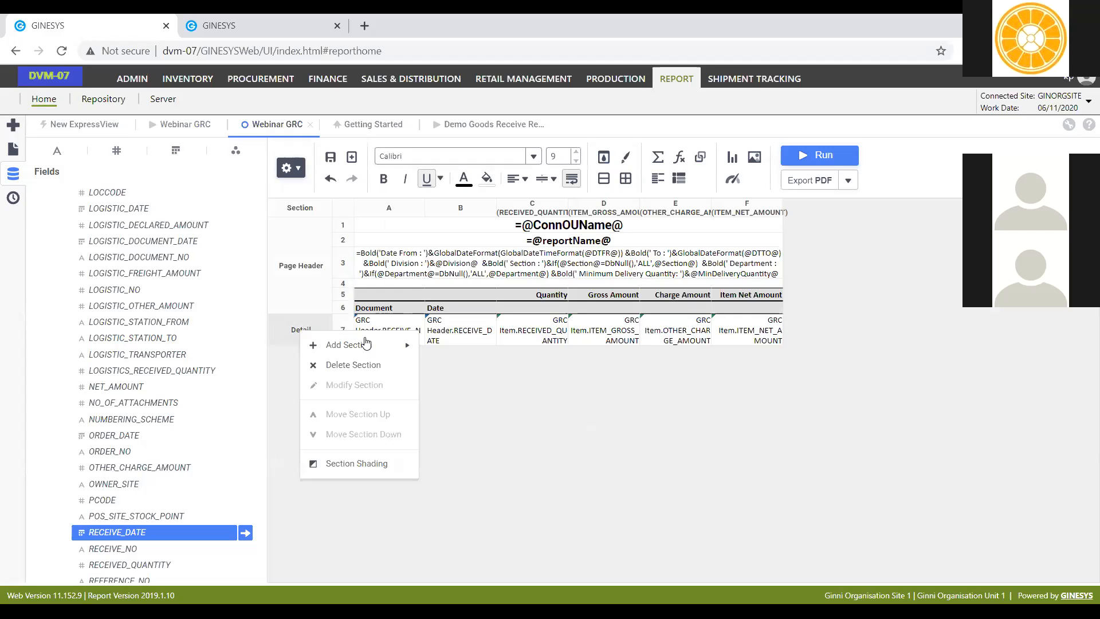
pyautogui.moveTo(366, 345)
pyautogui.click(481, 461)
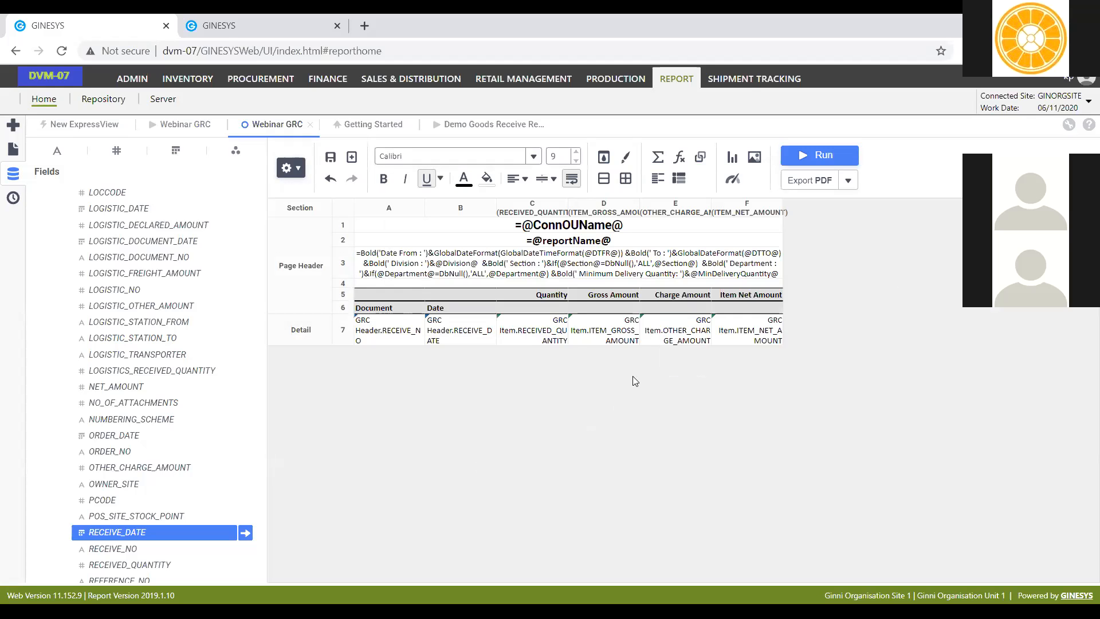
pyautogui.click(671, 291)
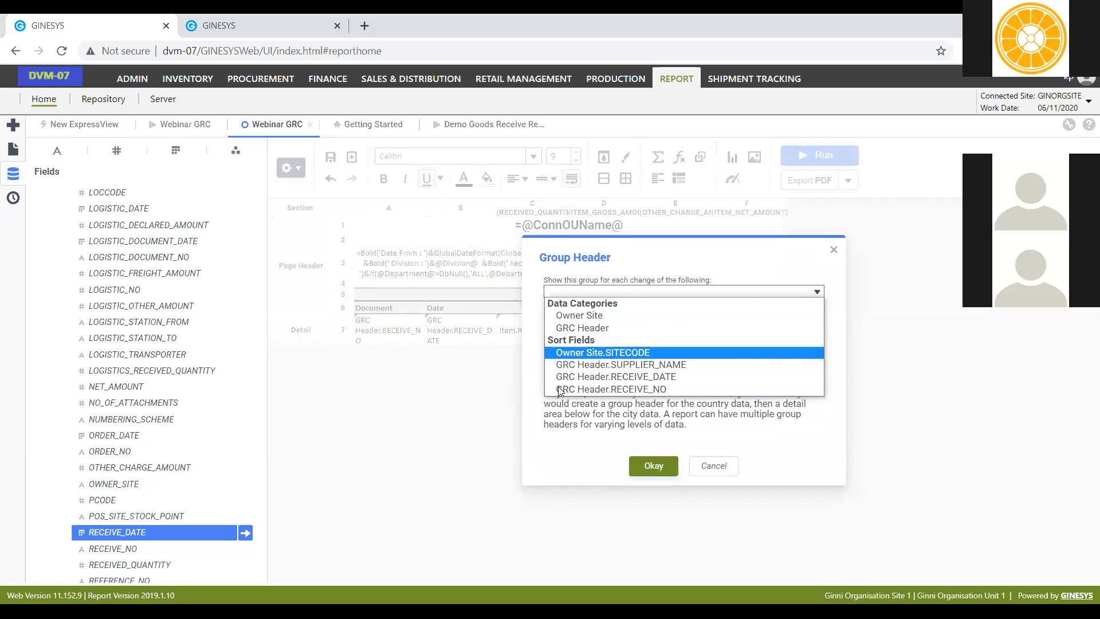
pyautogui.click(653, 465)
pyautogui.click(653, 466)
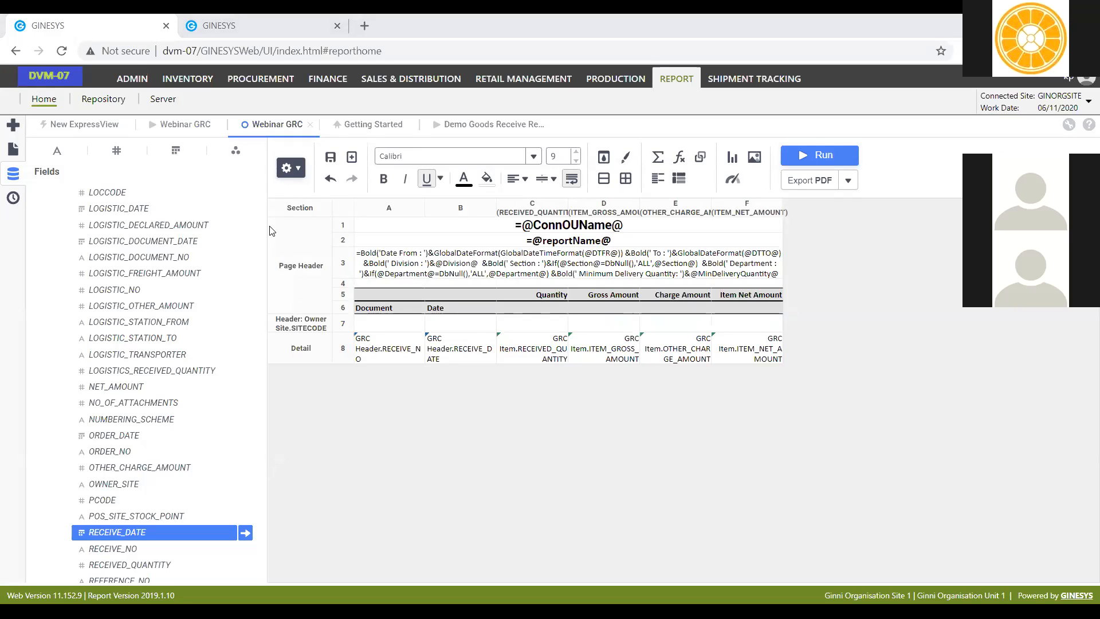
# Step: Enter the formula 'Source Site : '&{Owner Site.SHORT_CODE} in the first cell of the Owner Site.SITECODE header row
pyautogui.rightClick(373, 325)
pyautogui.moveTo(445, 443)
pyautogui.click(680, 157)
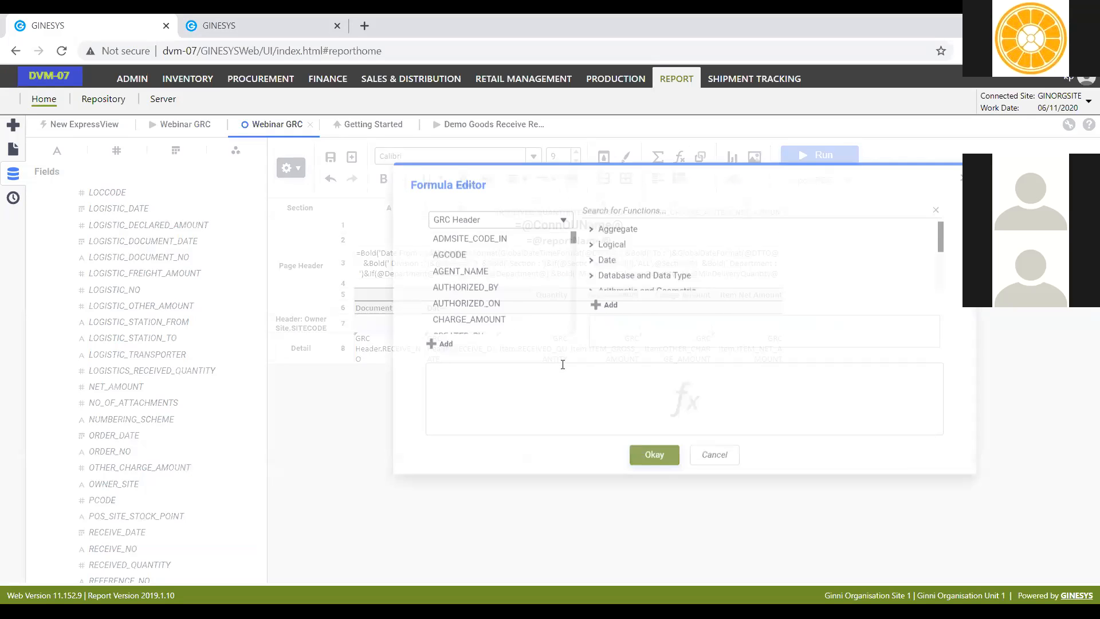
pyautogui.write("'Source Site : '&{Owner Site.SHORT_CODE}")
pyautogui.doubleClick(468, 377)
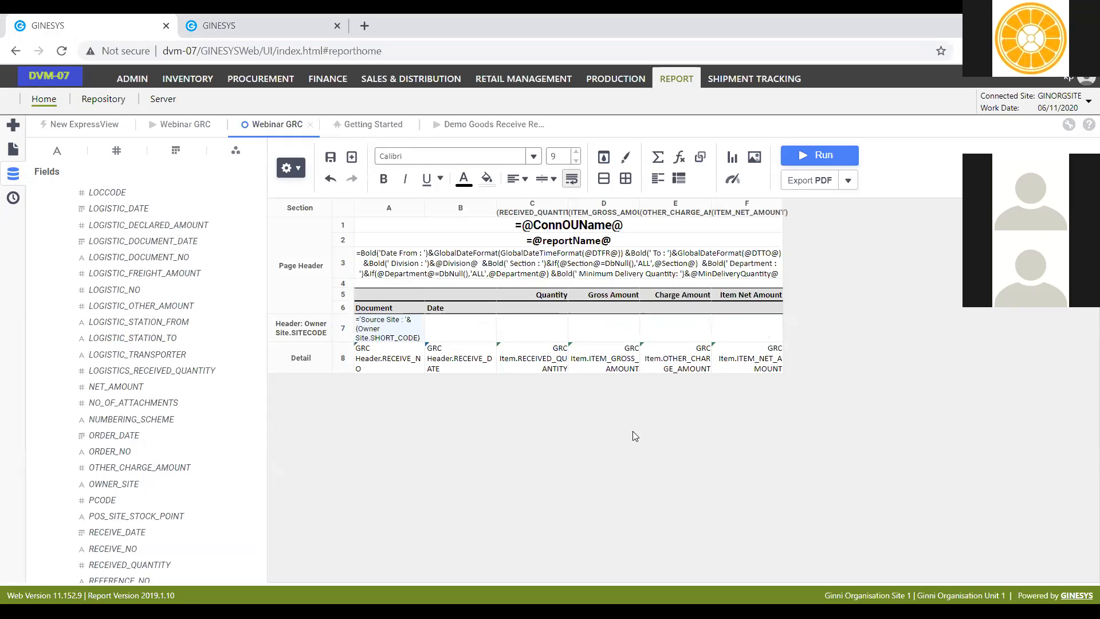
# Step: Merge the Owner Site.SITECODE header row across columns A to F and format its text bold at size 10
pyautogui.keyDown('shift'); pyautogui.click(739, 330); pyautogui.keyUp('shift')
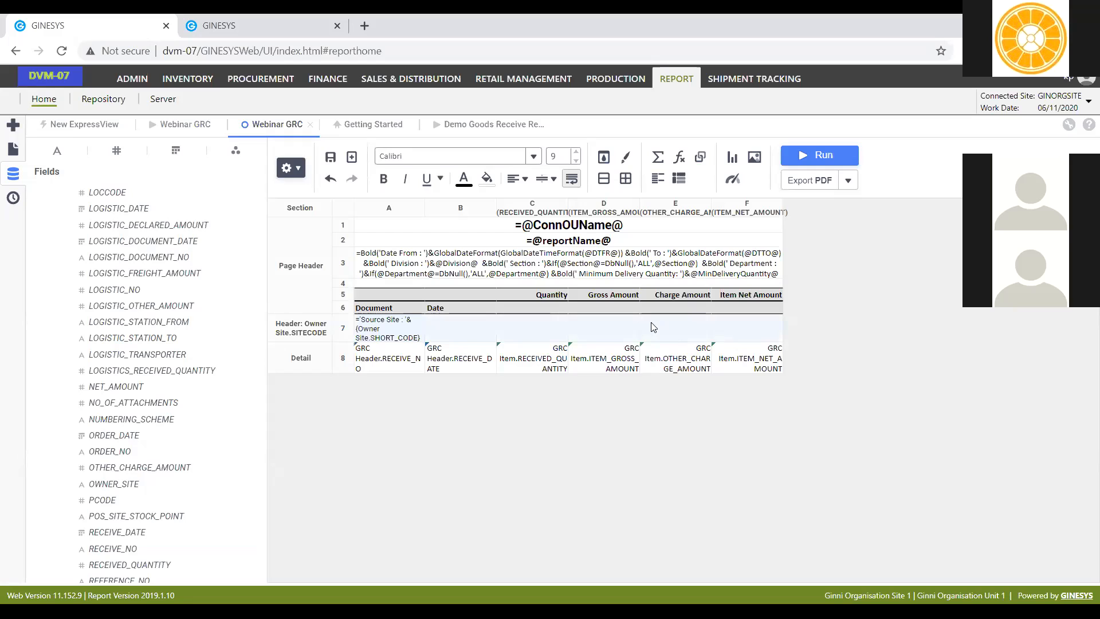
pyautogui.click(604, 180)
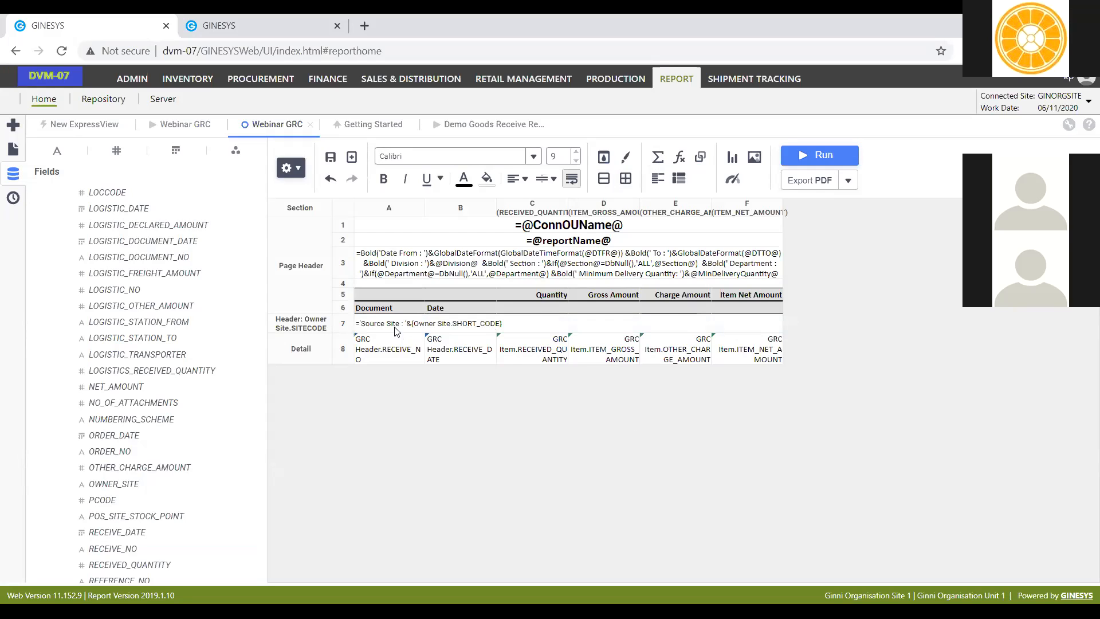
pyautogui.click(489, 324)
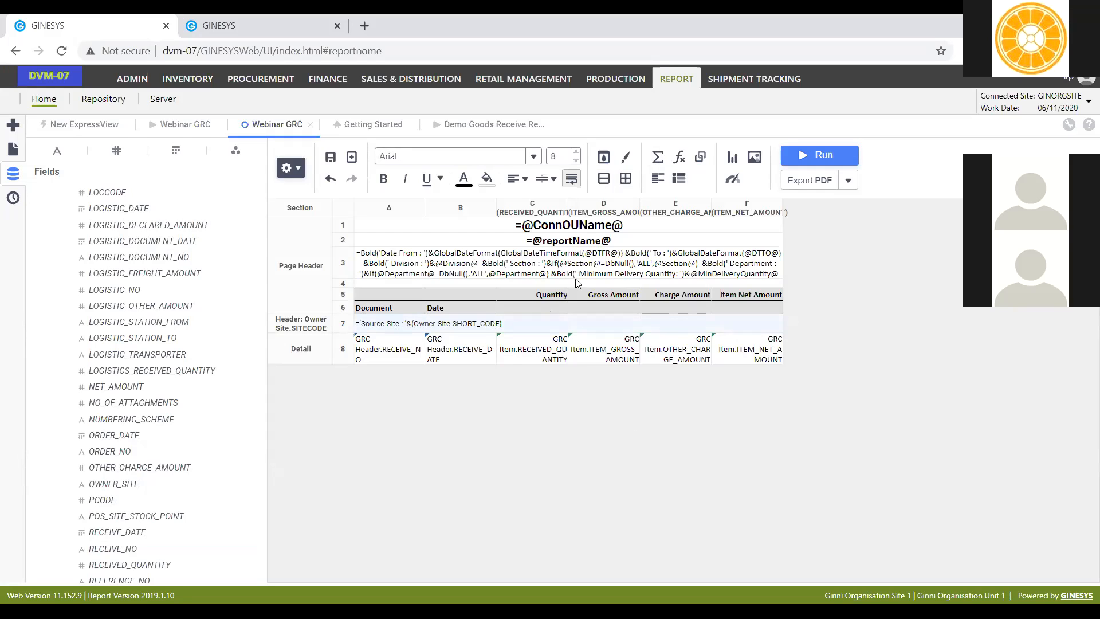
pyautogui.click(383, 178)
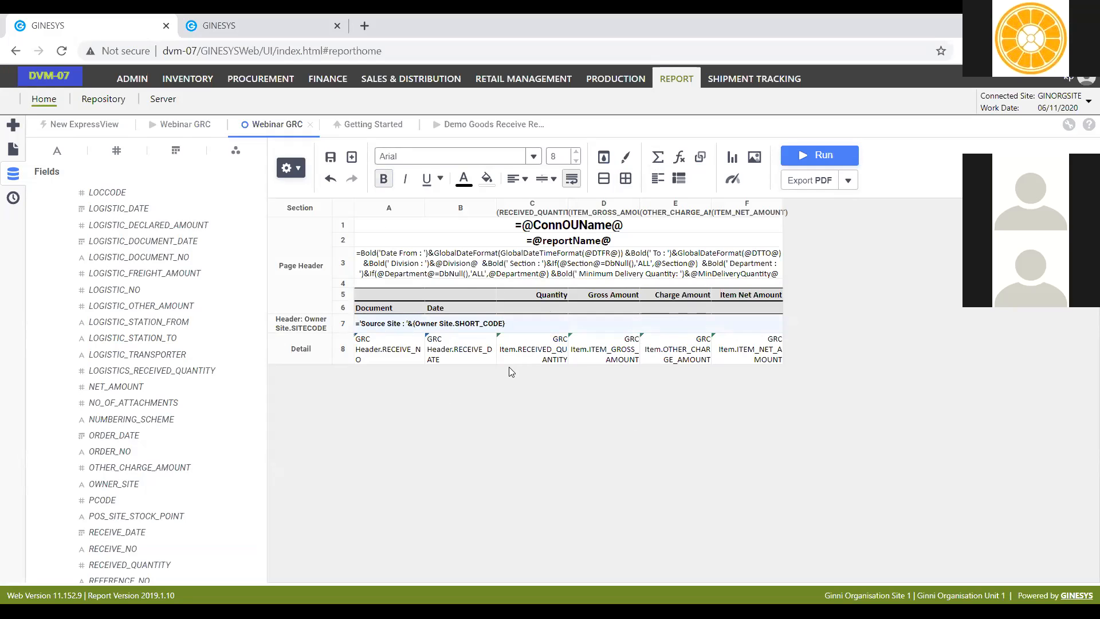
pyautogui.click(577, 152)
pyautogui.click(576, 152)
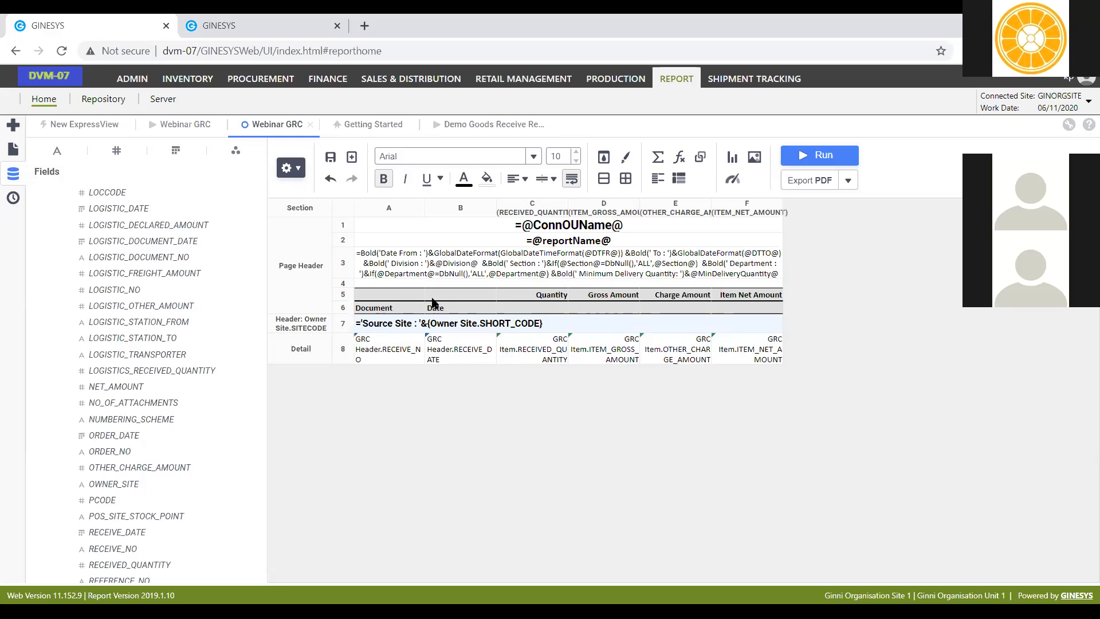
# Step: Add a group header section above the Detail section that shows for each change of GRC Header.SUPPLIER_NAME
pyautogui.rightClick(303, 284)
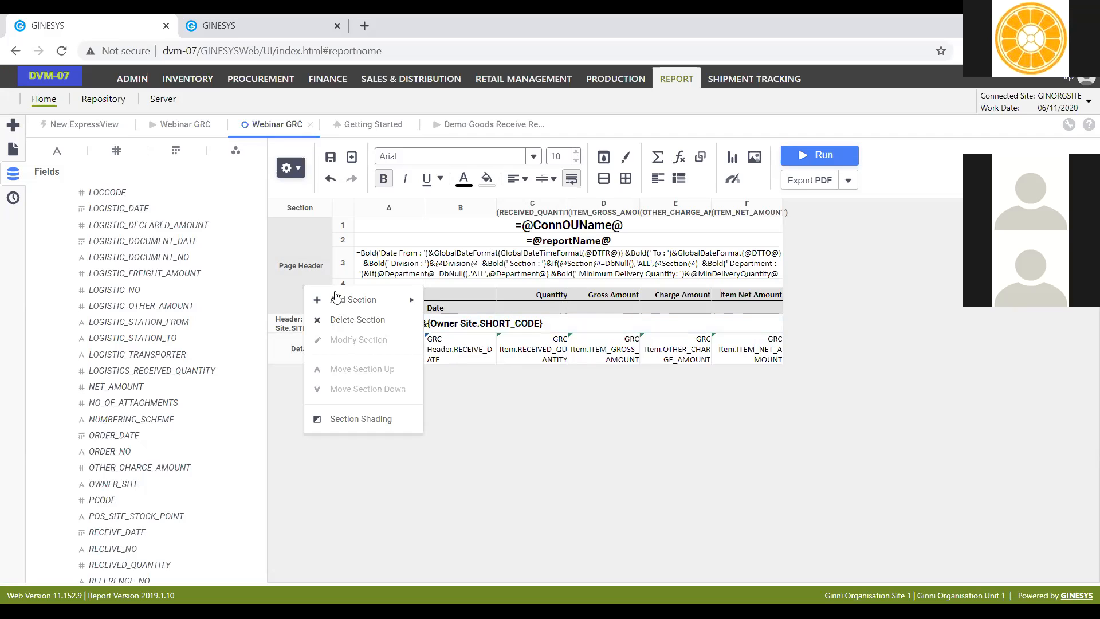
pyautogui.moveTo(337, 298)
pyautogui.click(467, 430)
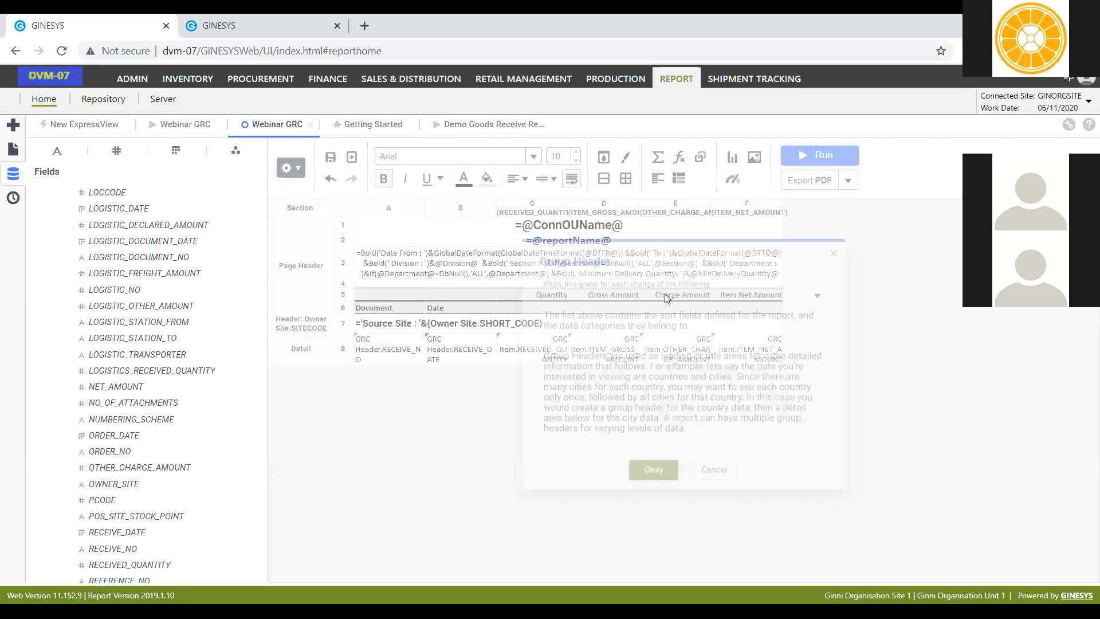
pyautogui.click(664, 293)
pyautogui.click(653, 369)
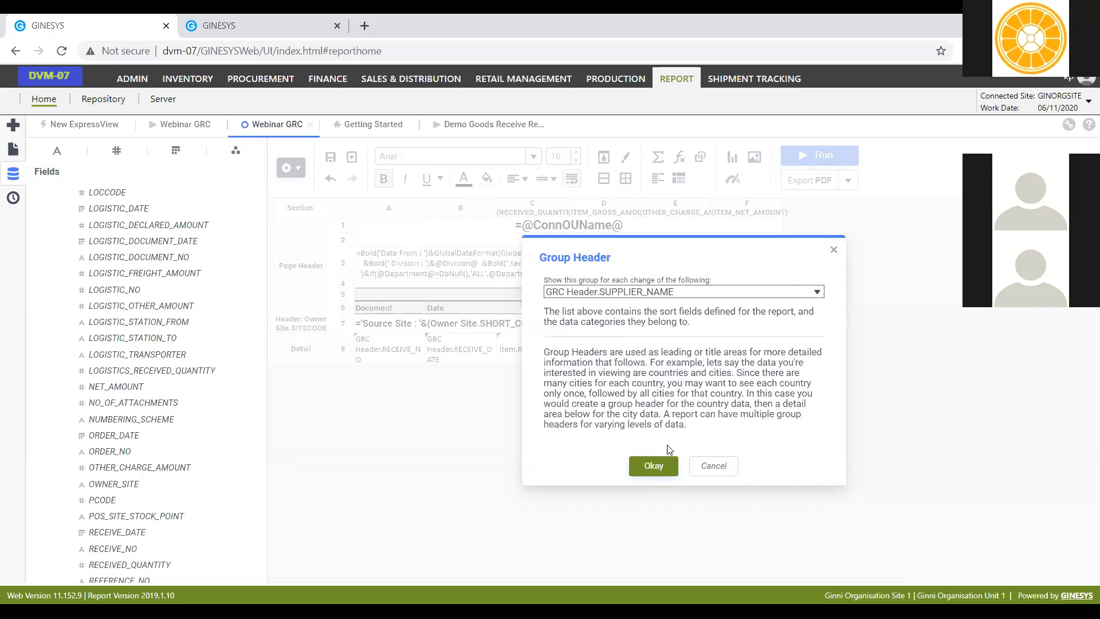
pyautogui.click(653, 465)
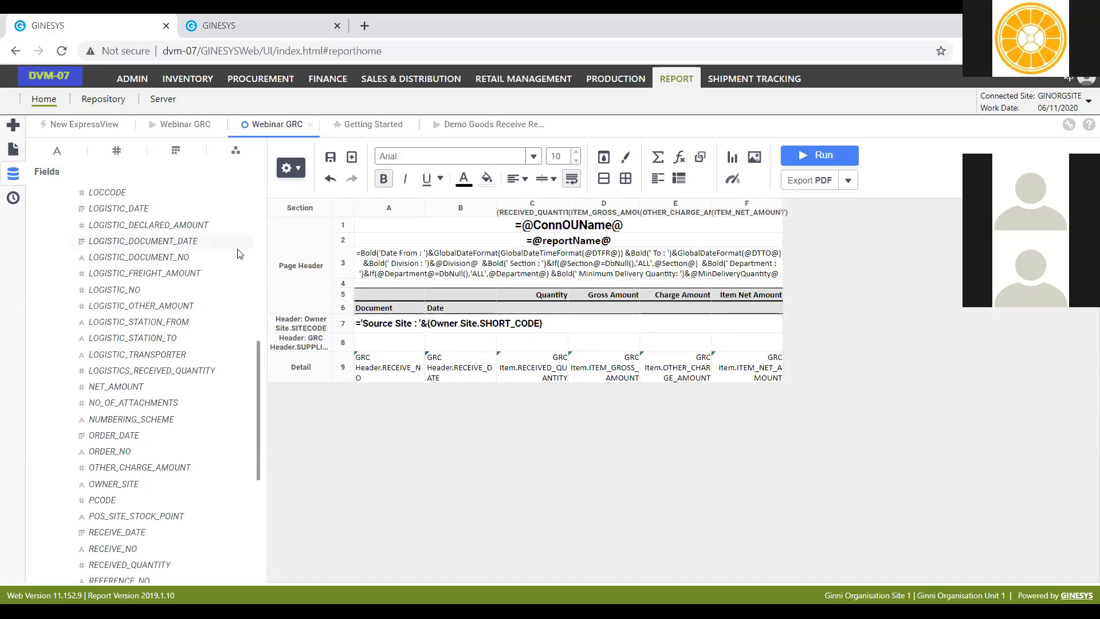
# Step: Place the GRC Header SUPPLIER_NAME field in the first cell of the supplier header row and merge that row across columns A to F
pyautogui.scroll(4, 115, 347)
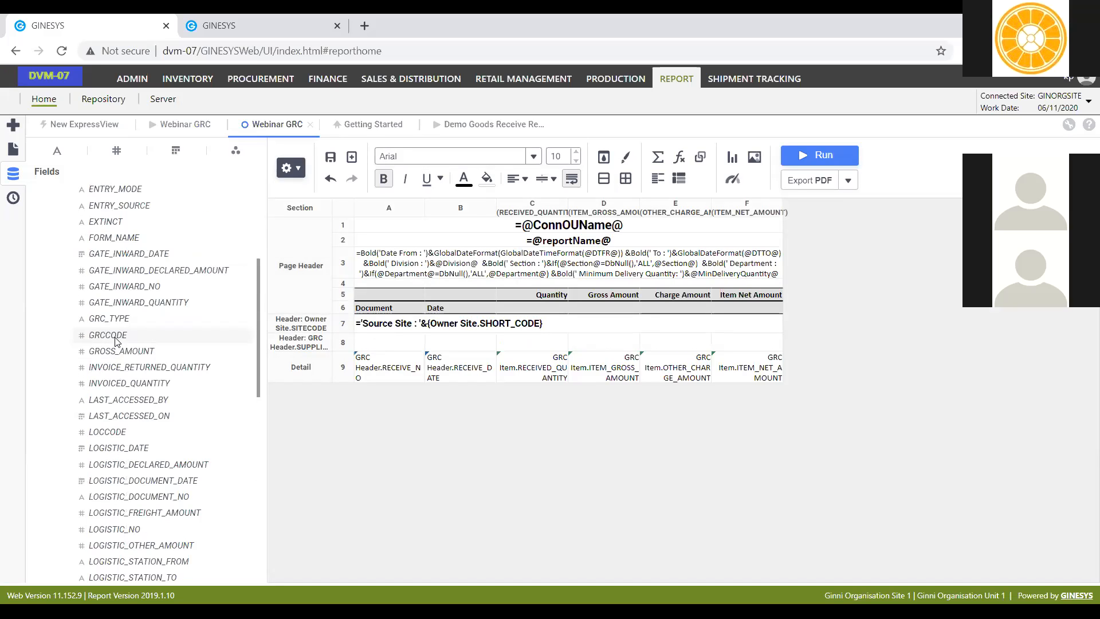
pyautogui.scroll(5, 114, 341)
pyautogui.click(112, 342)
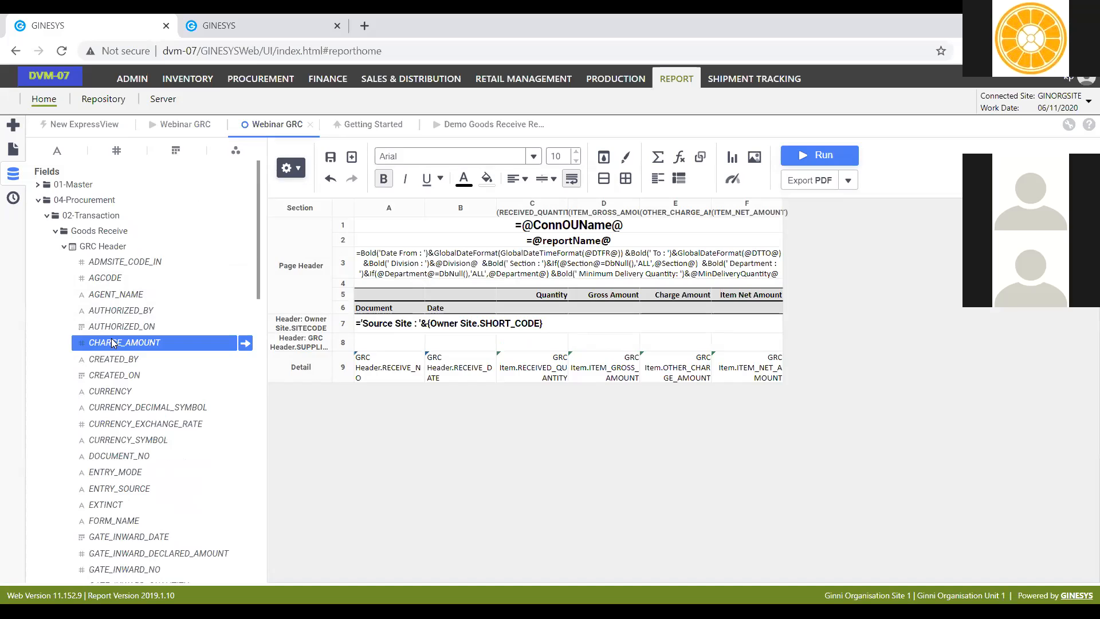
pyautogui.press('End')
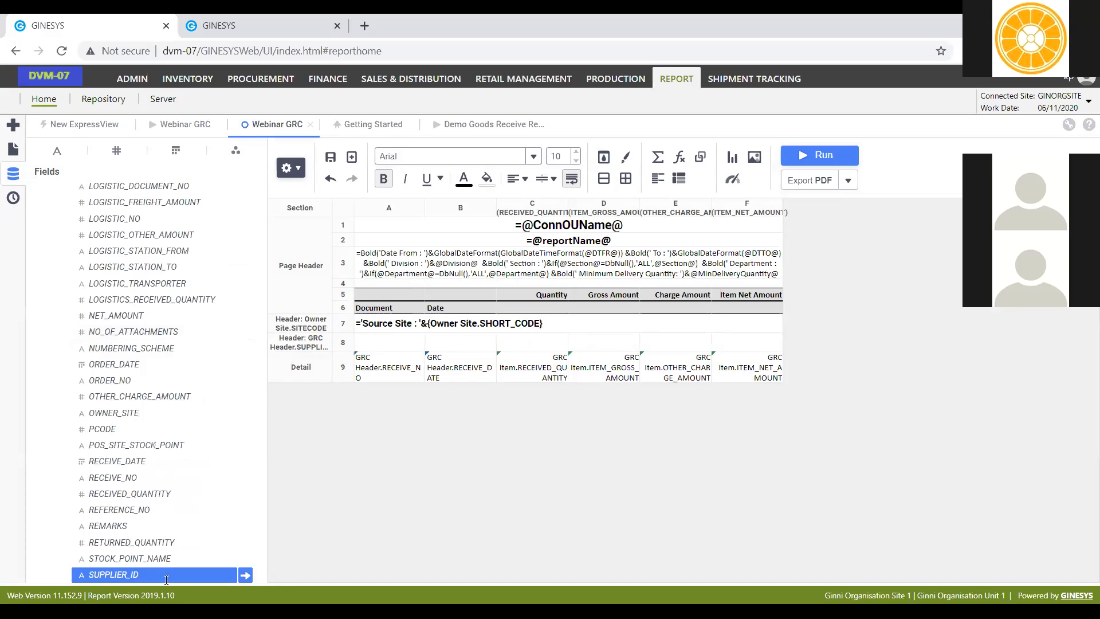
pyautogui.scroll(-1, 172, 550)
pyautogui.moveTo(143, 553); pyautogui.dragTo(384, 344)
pyautogui.moveTo(479, 346); pyautogui.dragTo(739, 362)
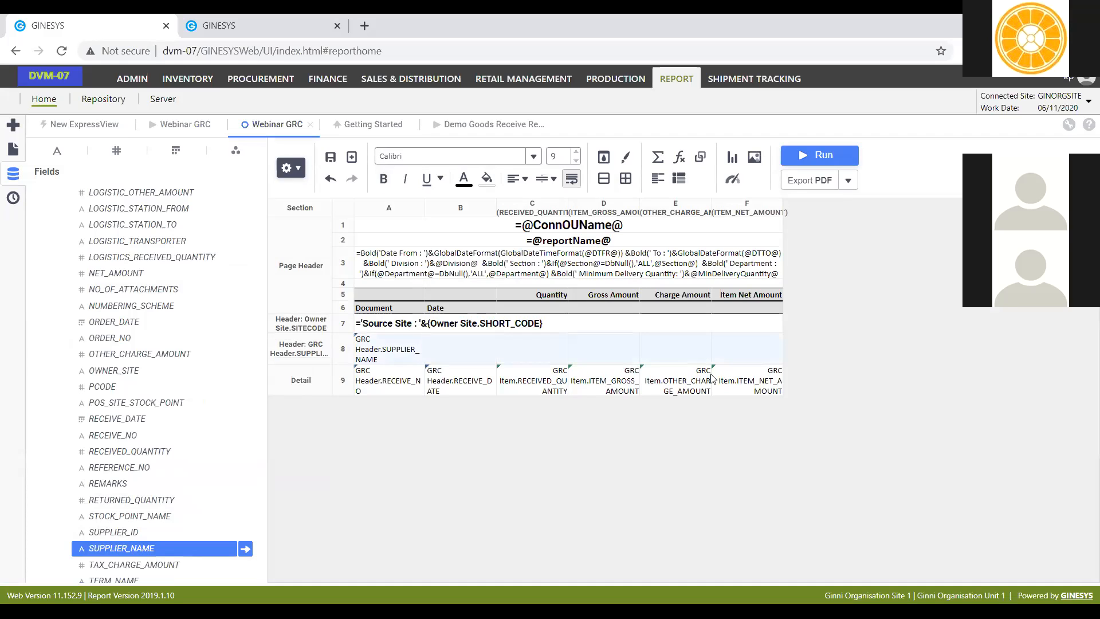
pyautogui.click(604, 179)
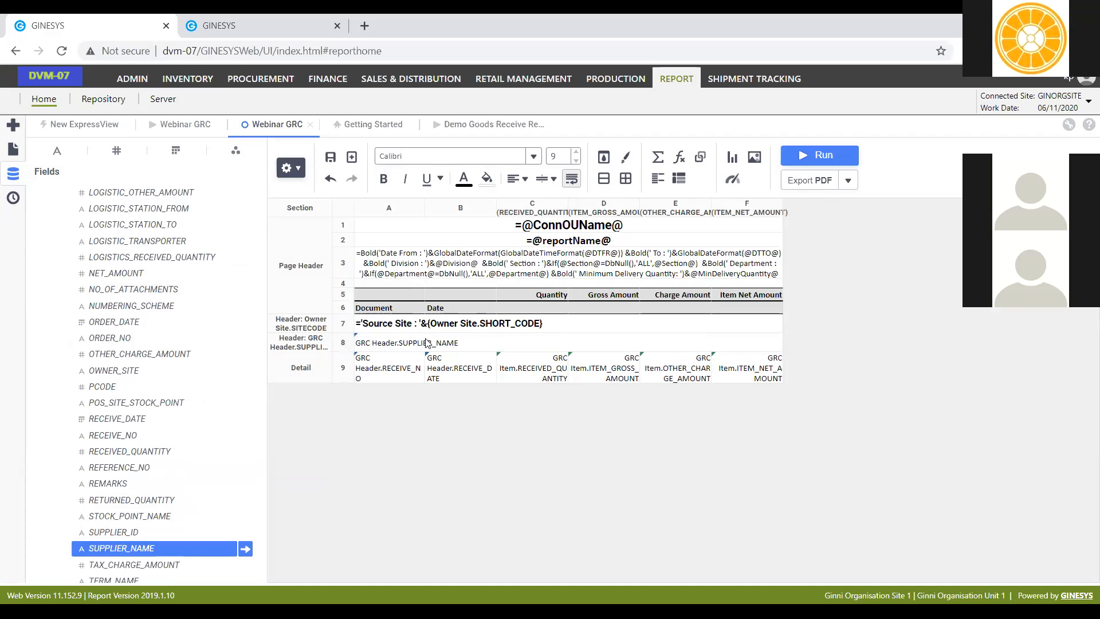
# Step: Change the supplier header cell's formula to 'GRC Supplier :'&{GRC Header.SUPPLIER_NAME}
pyautogui.click(679, 162)
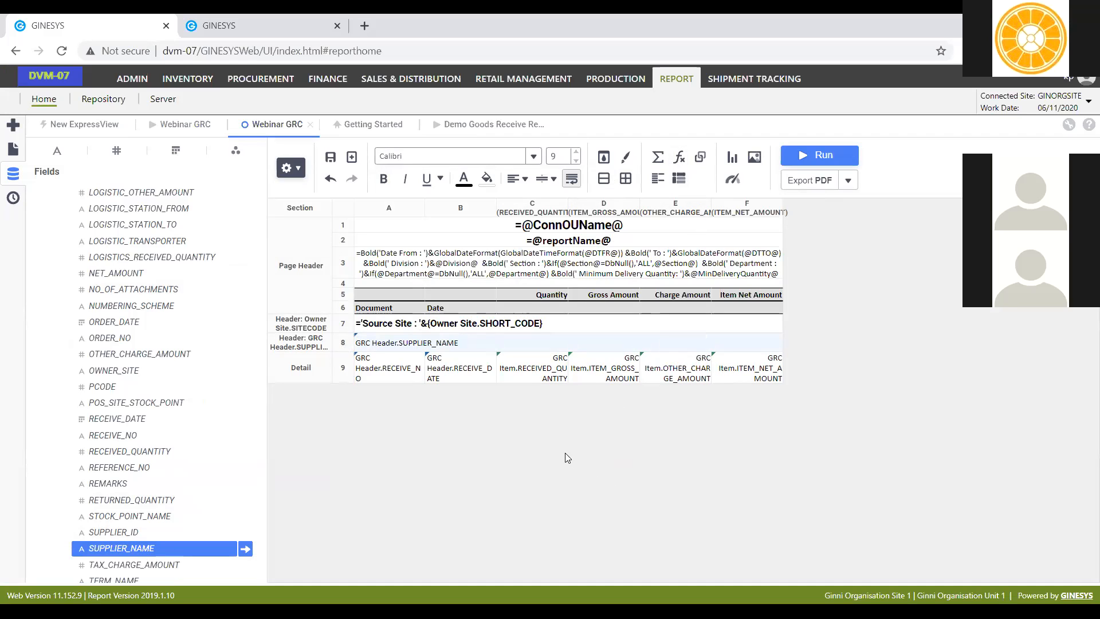
pyautogui.write("'GRC Supp")
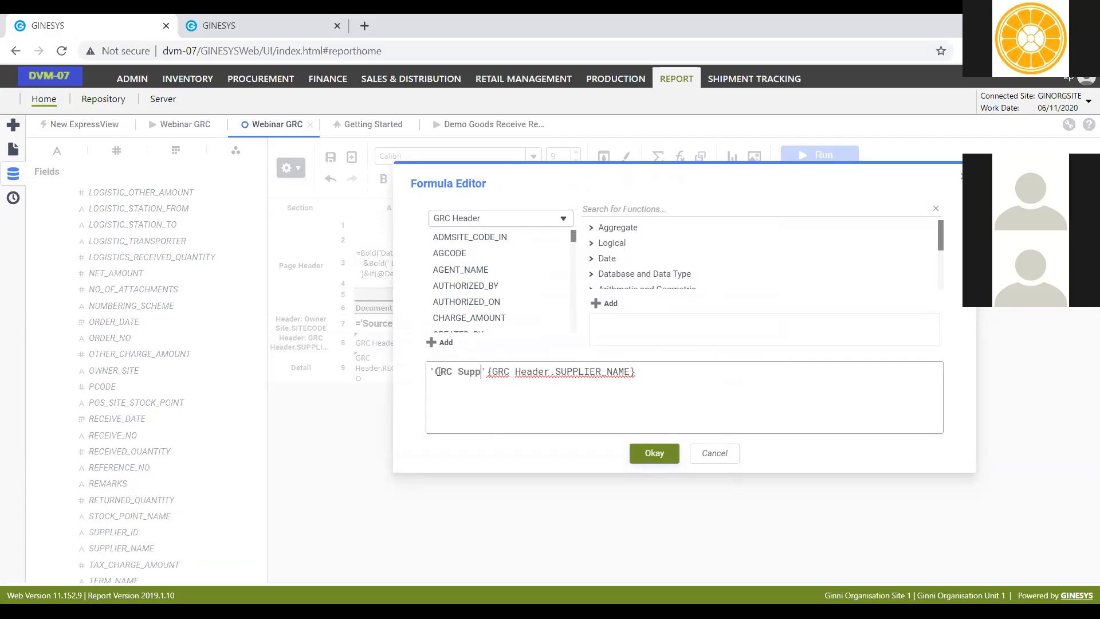
pyautogui.write('lier')
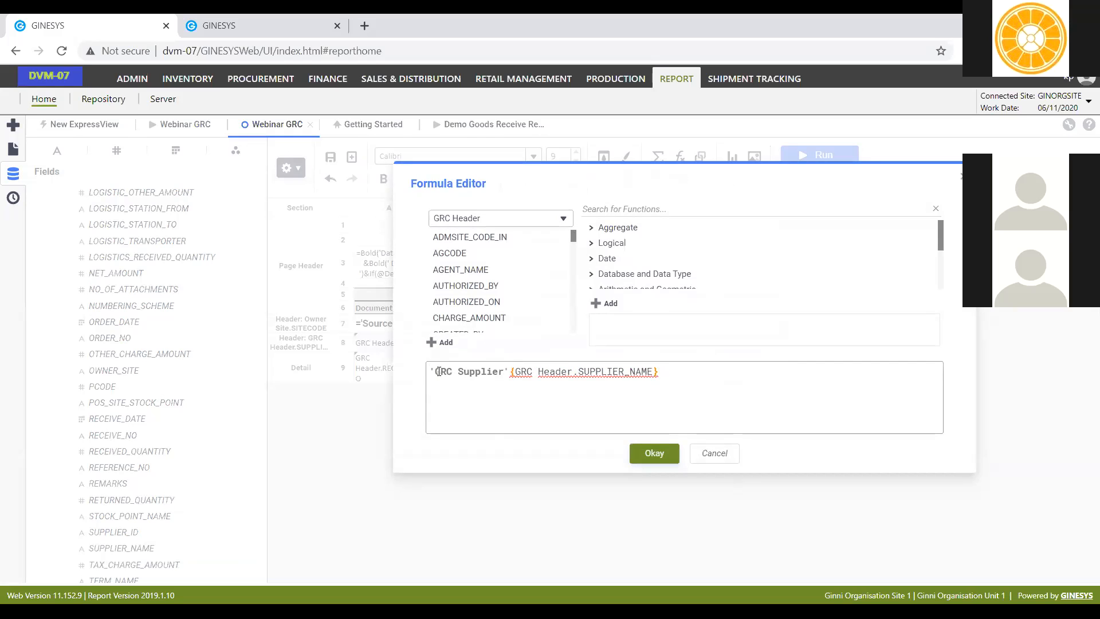
pyautogui.write('&')
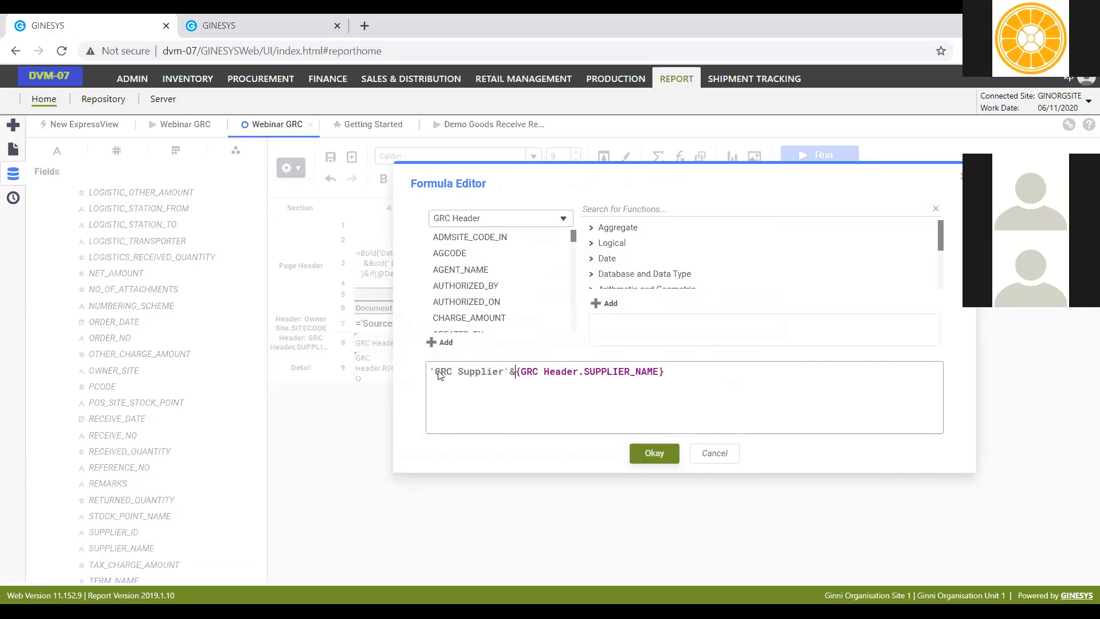
pyautogui.write("'")
pyautogui.click(505, 371)
pyautogui.write(':')
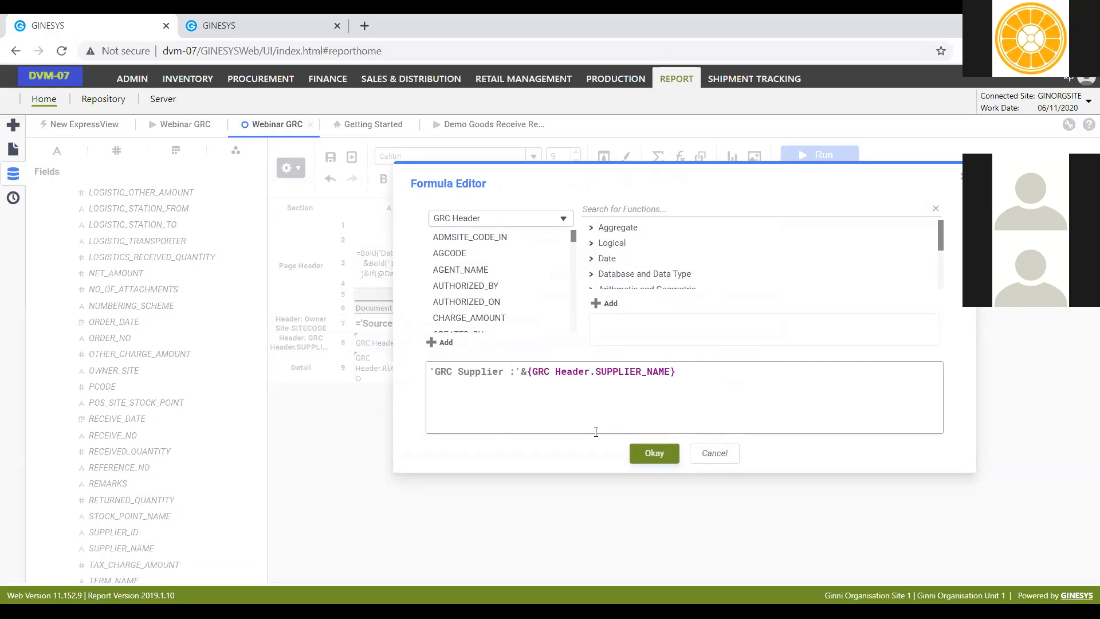
pyautogui.click(652, 452)
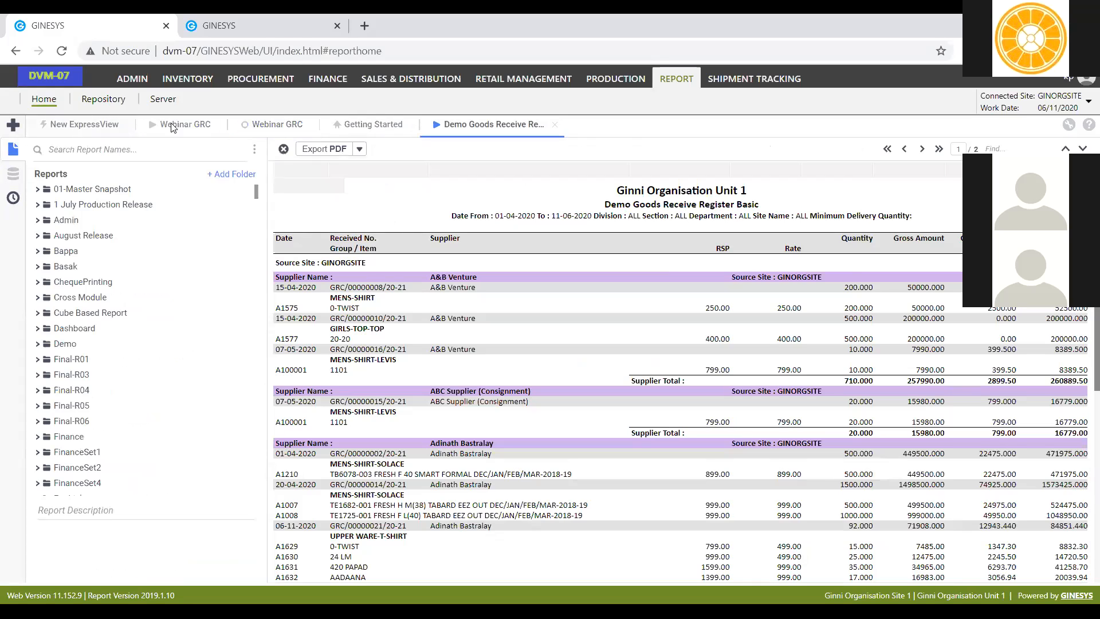
# Step: Fill the GRC supplier header row with purple and run the report with both dates at 06-11-2020 and all divisions, sections and departments
pyautogui.click(260, 128)
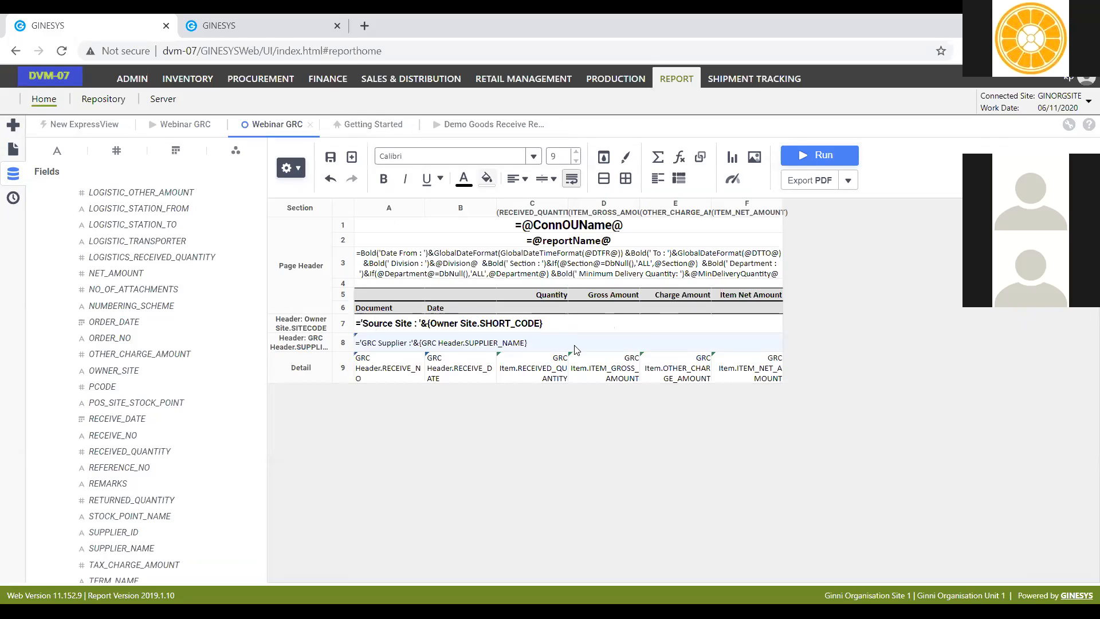
pyautogui.click(632, 452)
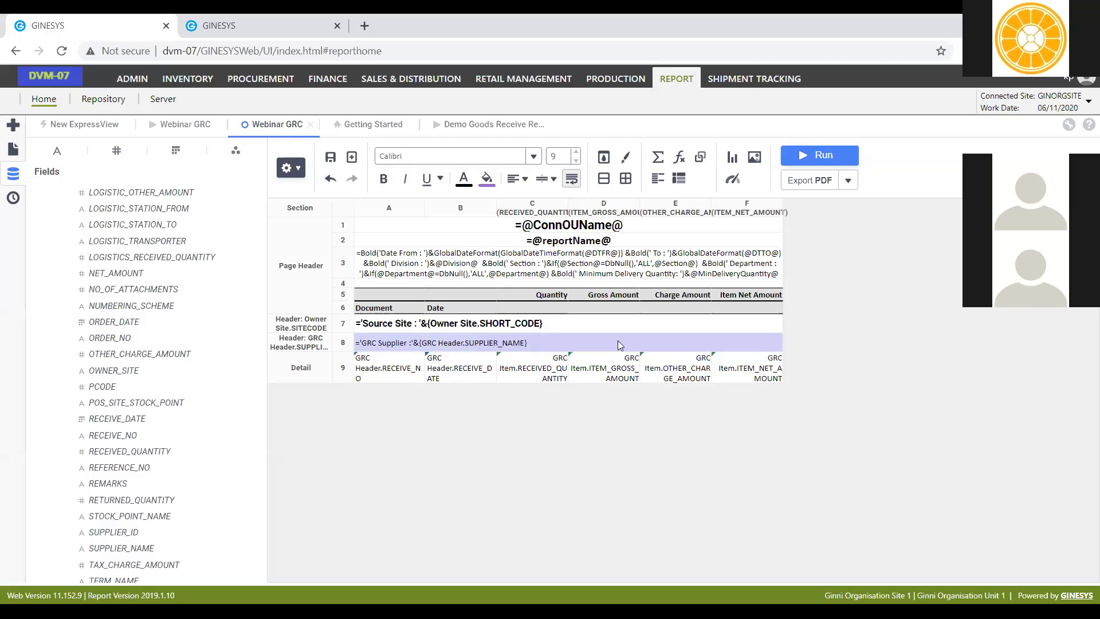
pyautogui.click(824, 158)
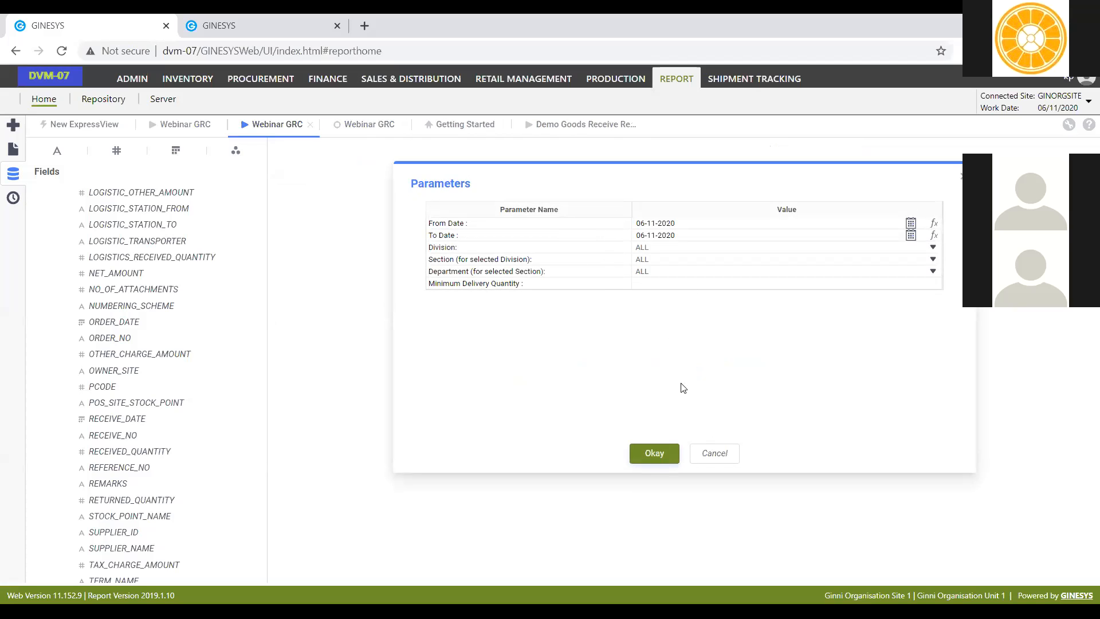
pyautogui.click(653, 454)
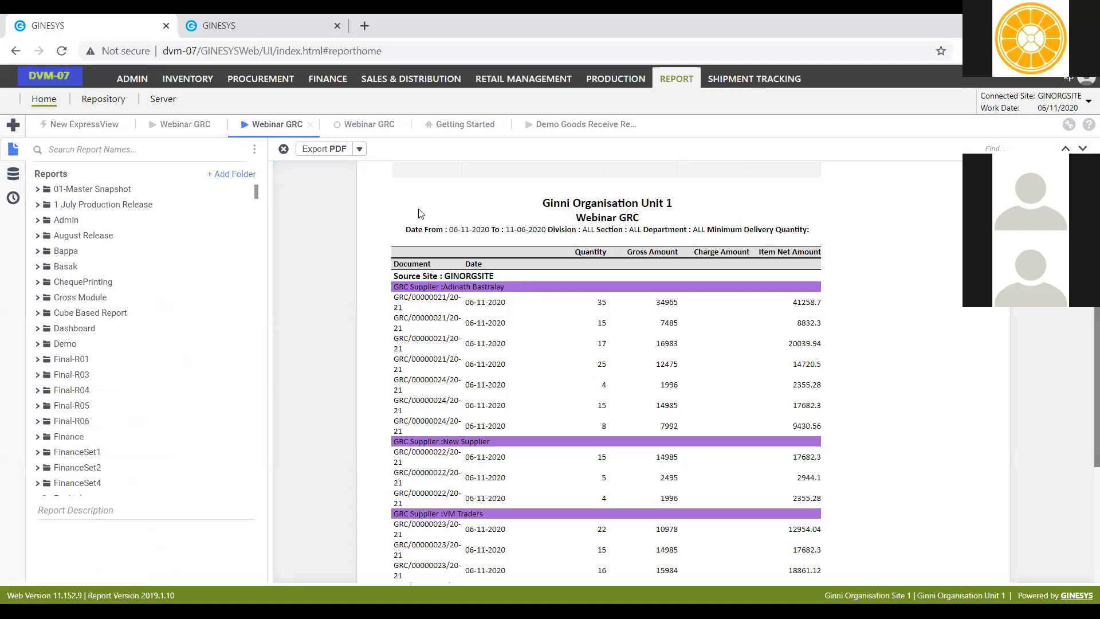
# Step: Compare the output with the Demo Goods Receive report and widen the Document column in the Webinar GRC output to fit the document numbers
pyautogui.click(559, 130)
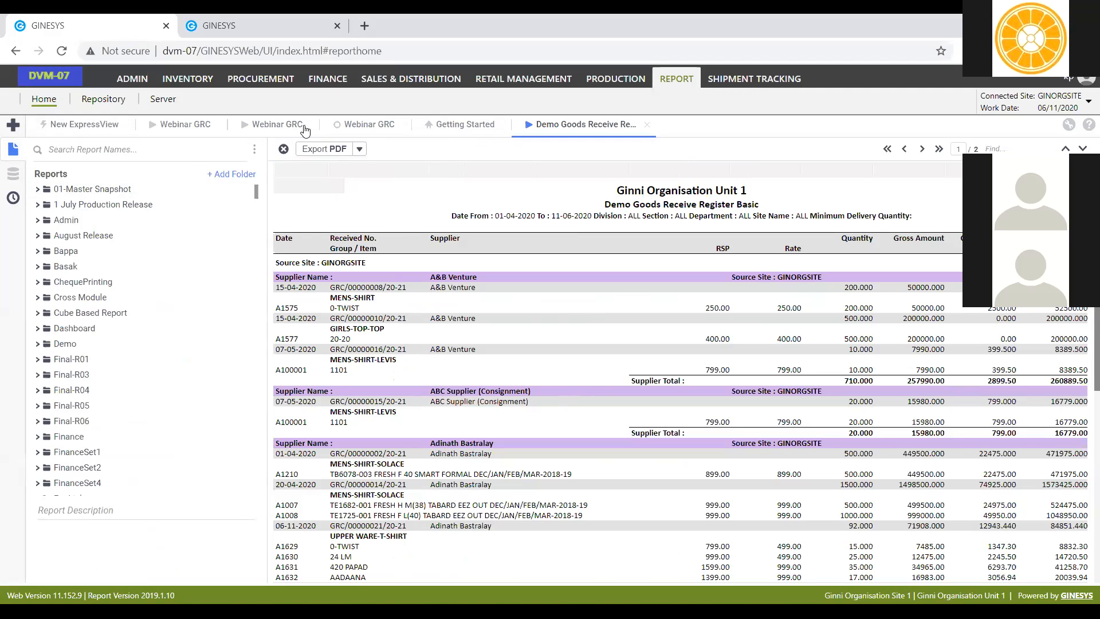
pyautogui.click(262, 126)
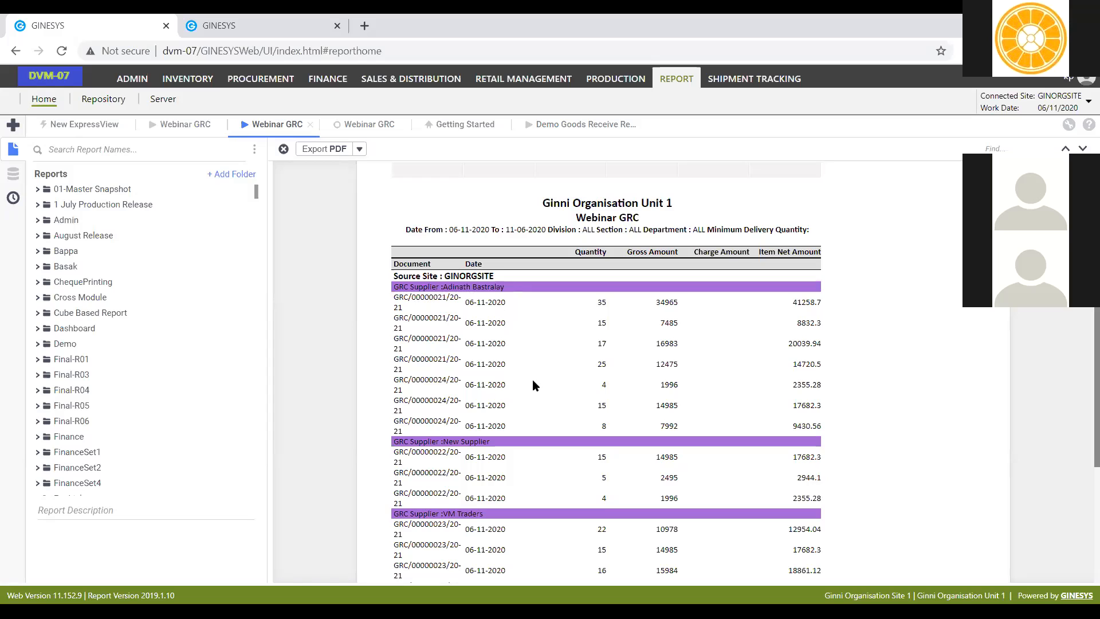
pyautogui.moveTo(463, 169); pyautogui.dragTo(553, 168)
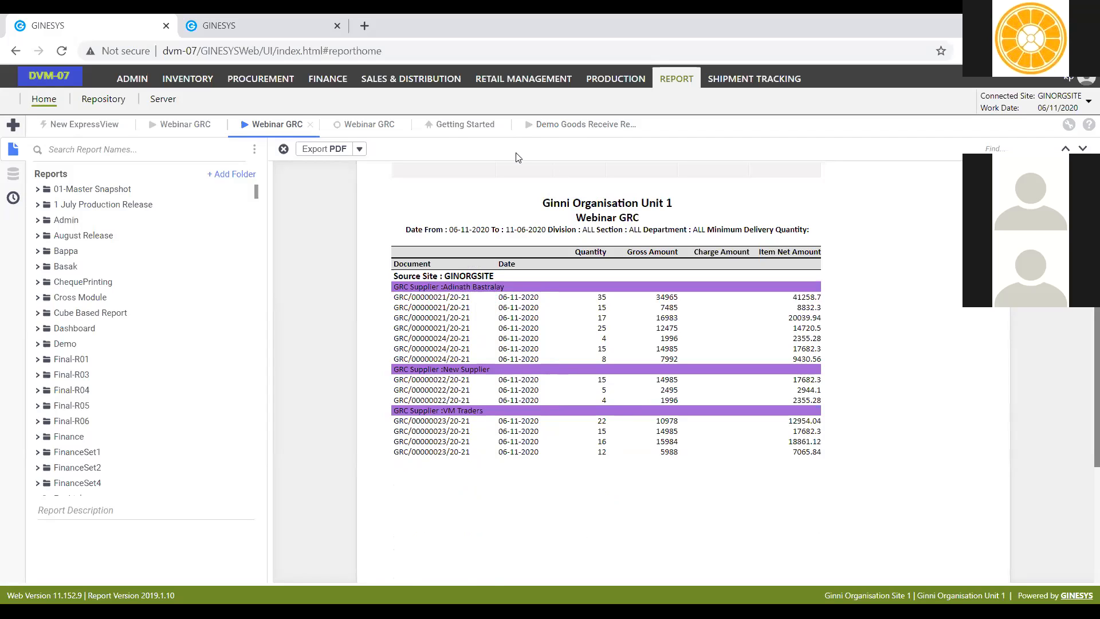
# Step: Add a group header section to the Webinar GRC design that shows for each change of GRC Header.RECEIVE_NO
pyautogui.click(369, 124)
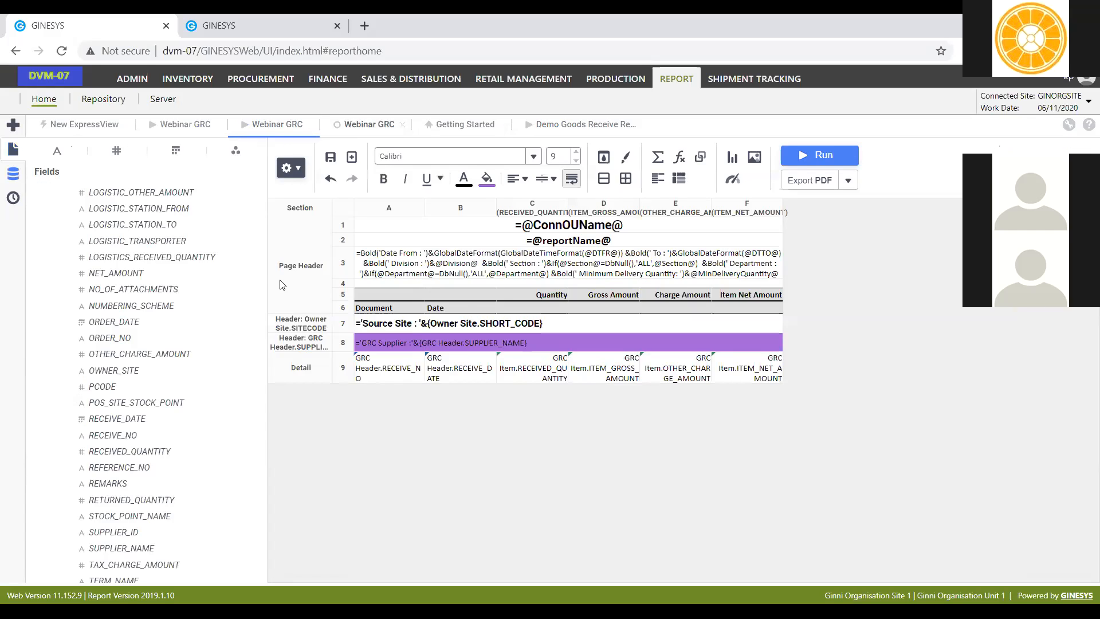
pyautogui.rightClick(294, 281)
pyautogui.moveTo(373, 288)
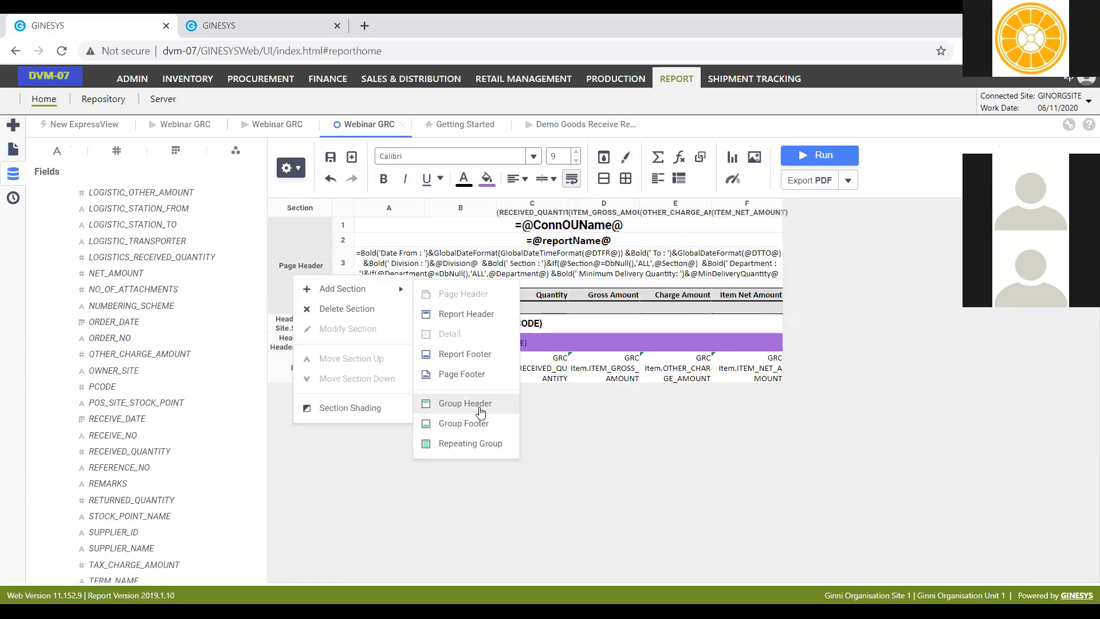
pyautogui.click(462, 403)
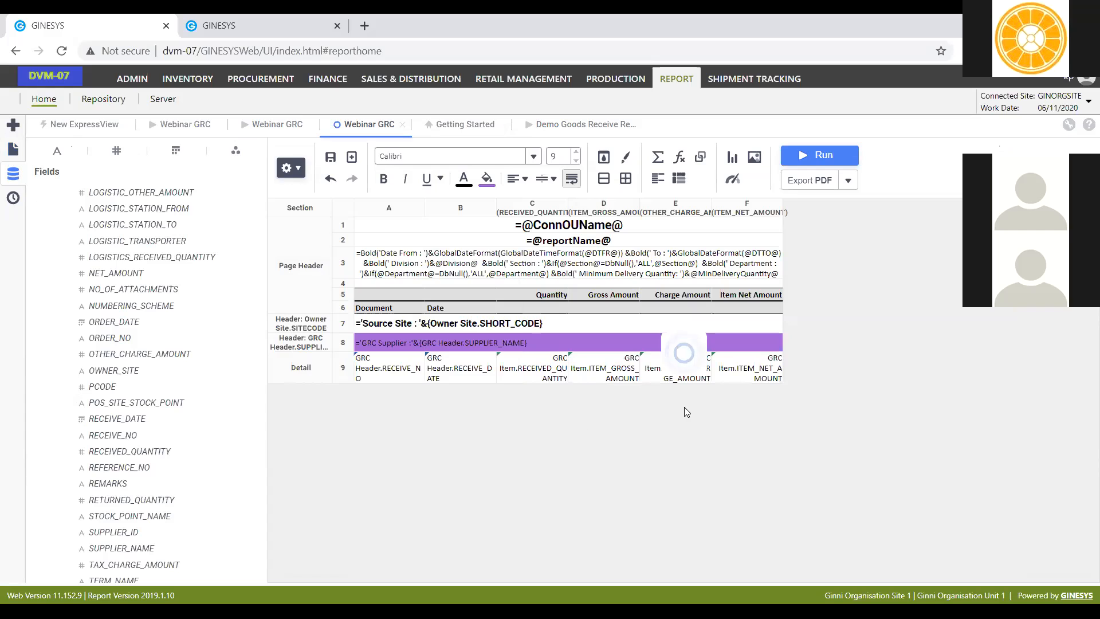
pyautogui.click(687, 293)
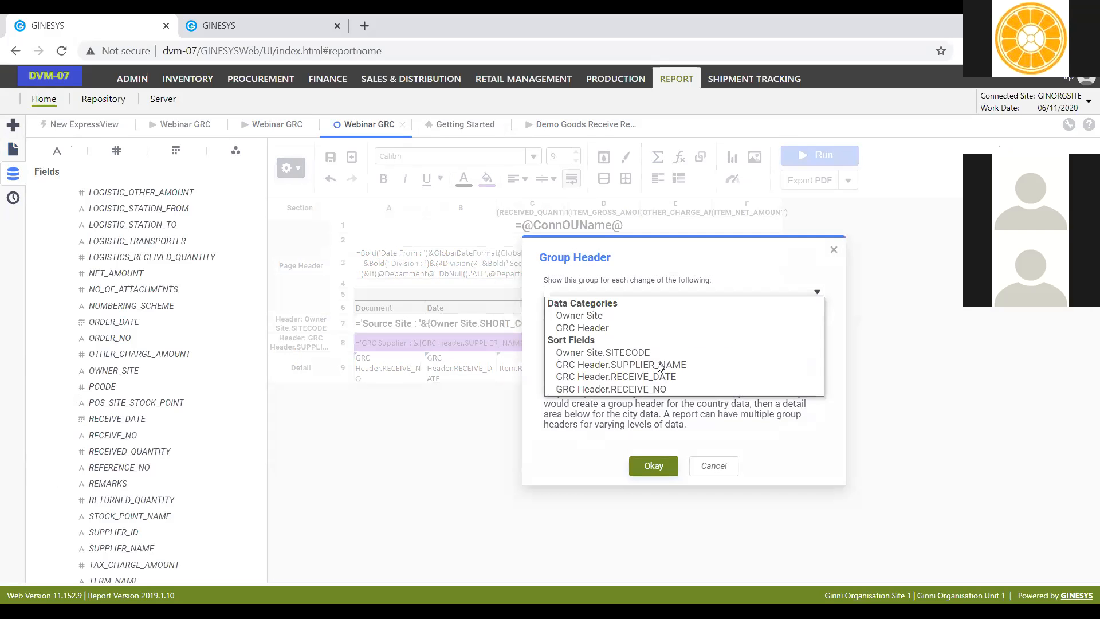
pyautogui.click(660, 389)
pyautogui.click(653, 465)
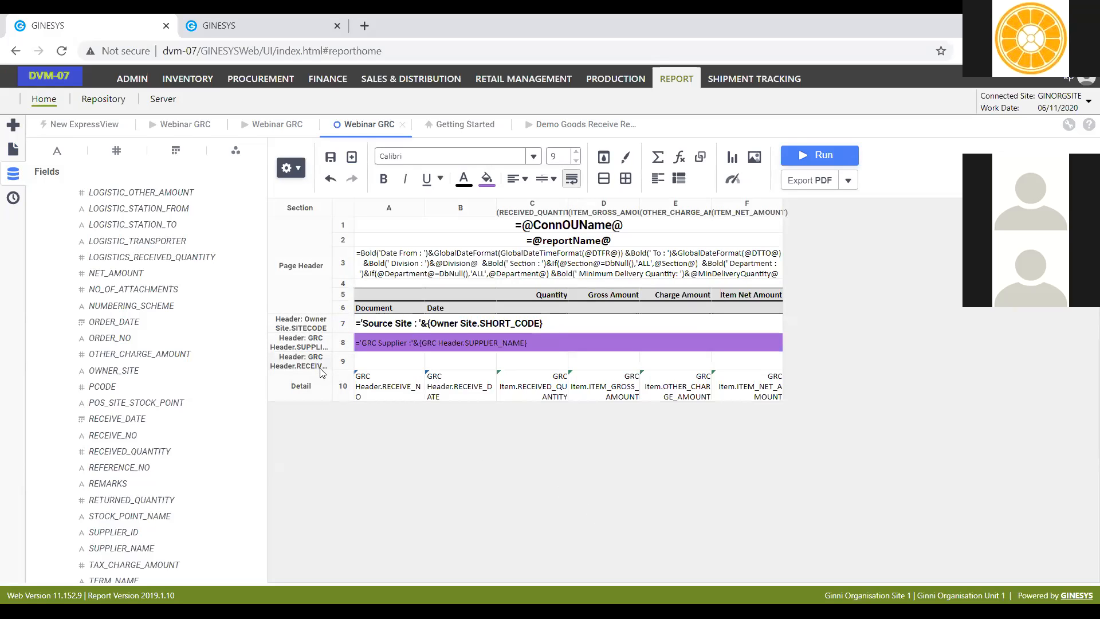
# Step: Move the RECEIVE_NO and RECEIVE_DATE fields from the Detail row up into columns A and B of the GRC Header.RECEIVE_NO header row
pyautogui.moveTo(404, 388); pyautogui.dragTo(408, 366)
pyautogui.moveTo(459, 399); pyautogui.dragTo(464, 371)
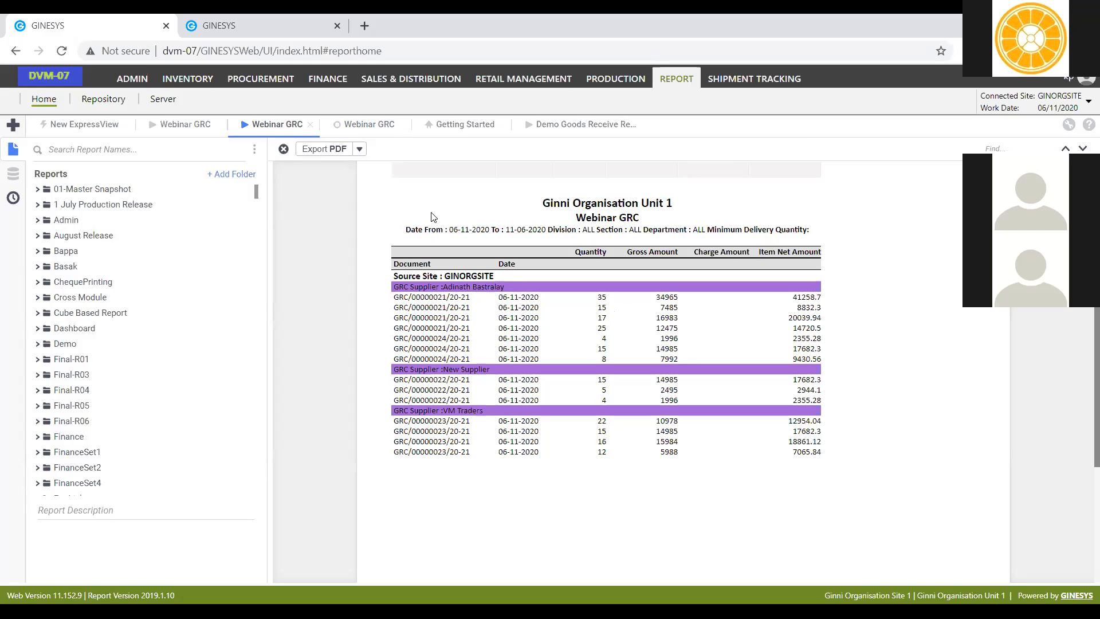
# Step: Add a group footer section below the Detail section that shows for each change of GRC Header.RECEIVE_NO
pyautogui.click(370, 125)
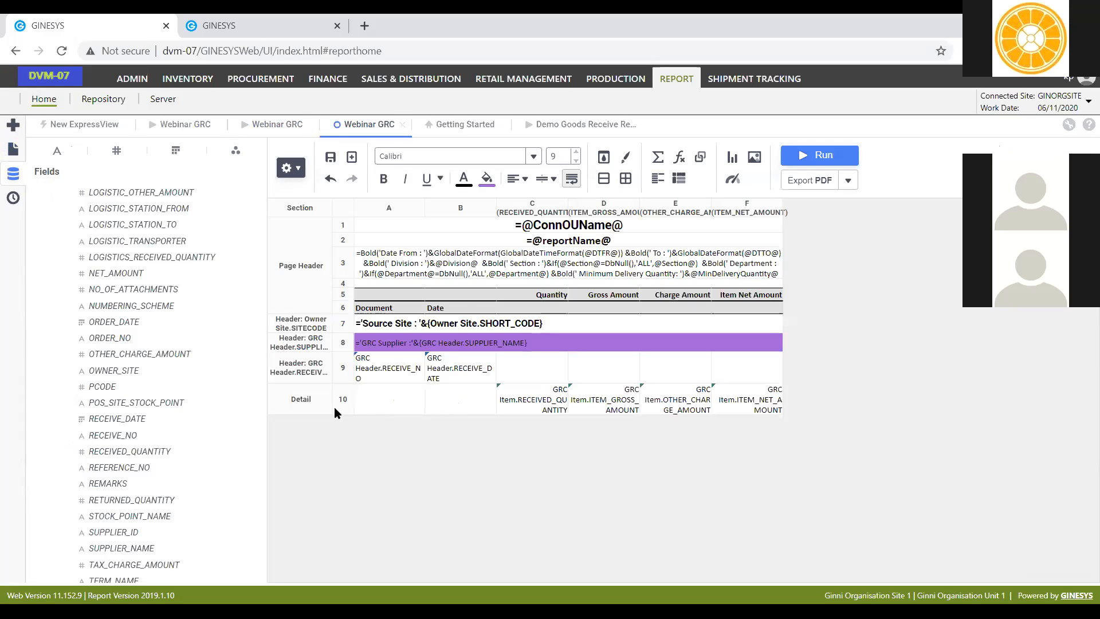
pyautogui.rightClick(319, 403)
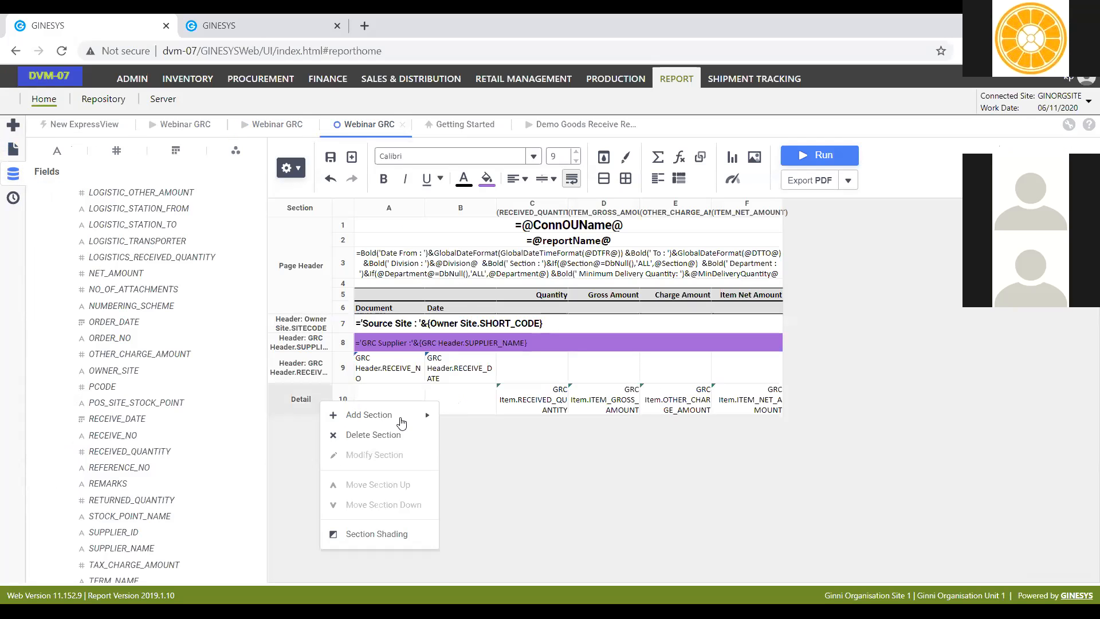
pyautogui.moveTo(401, 422)
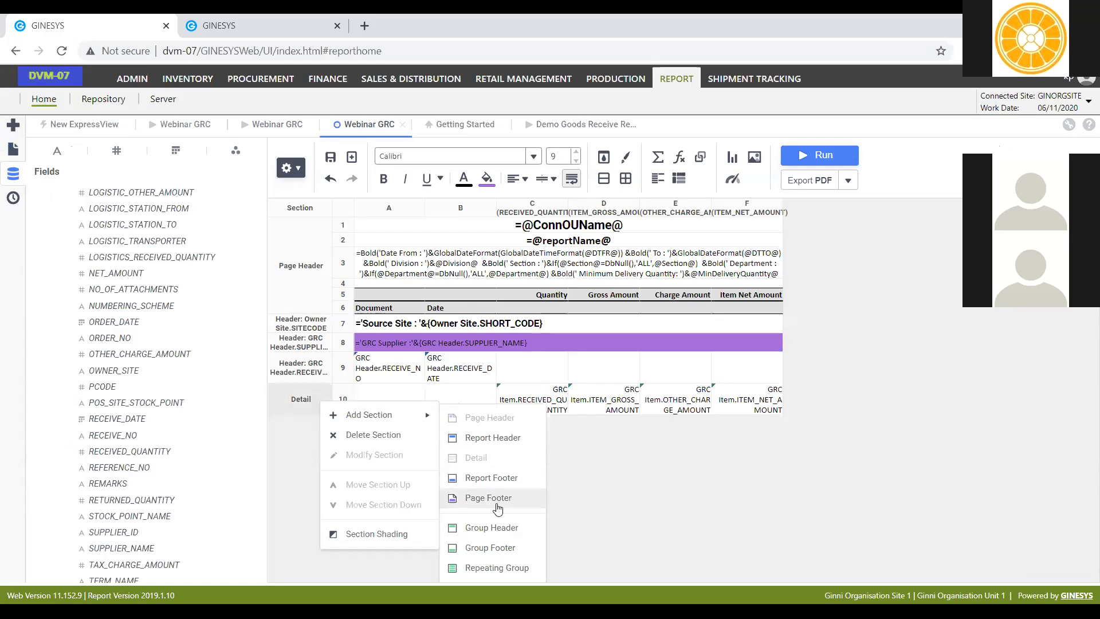
pyautogui.click(510, 547)
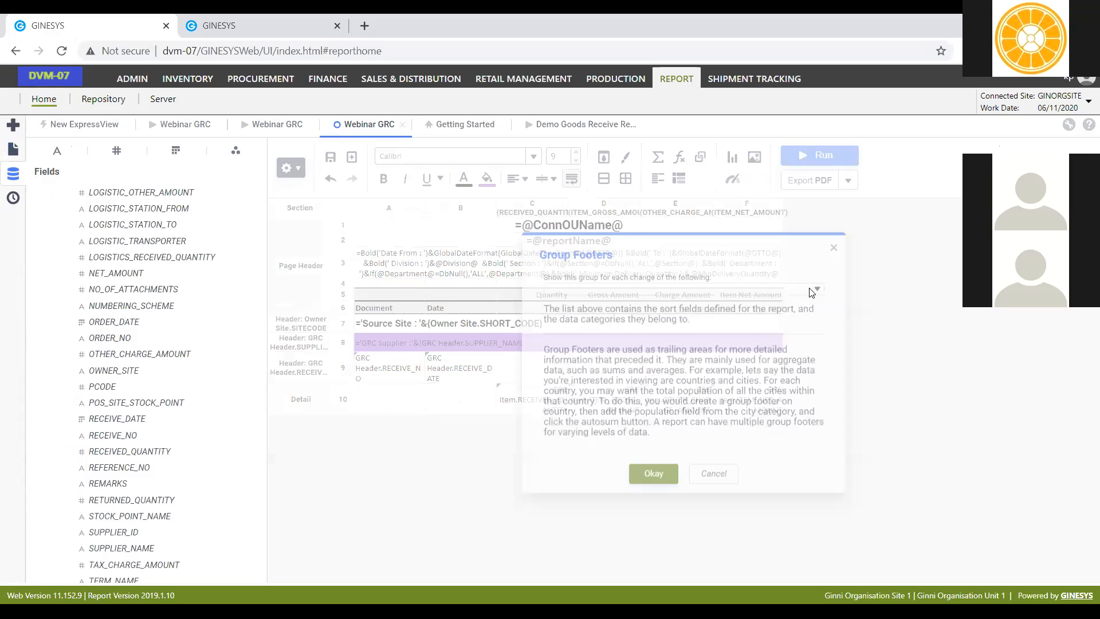
pyautogui.click(739, 286)
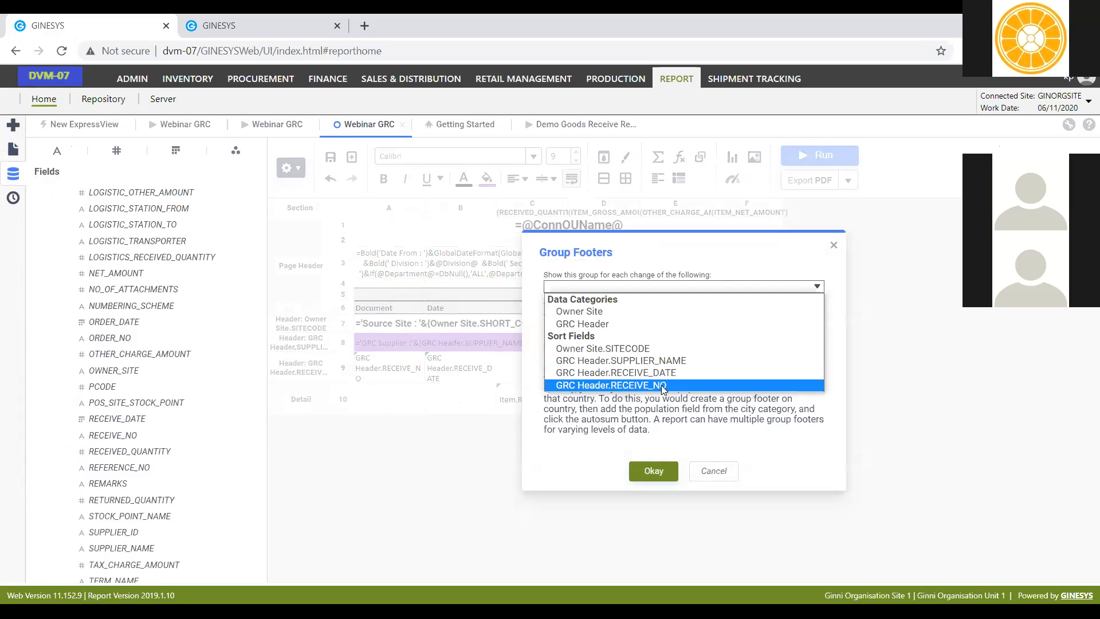
pyautogui.click(663, 385)
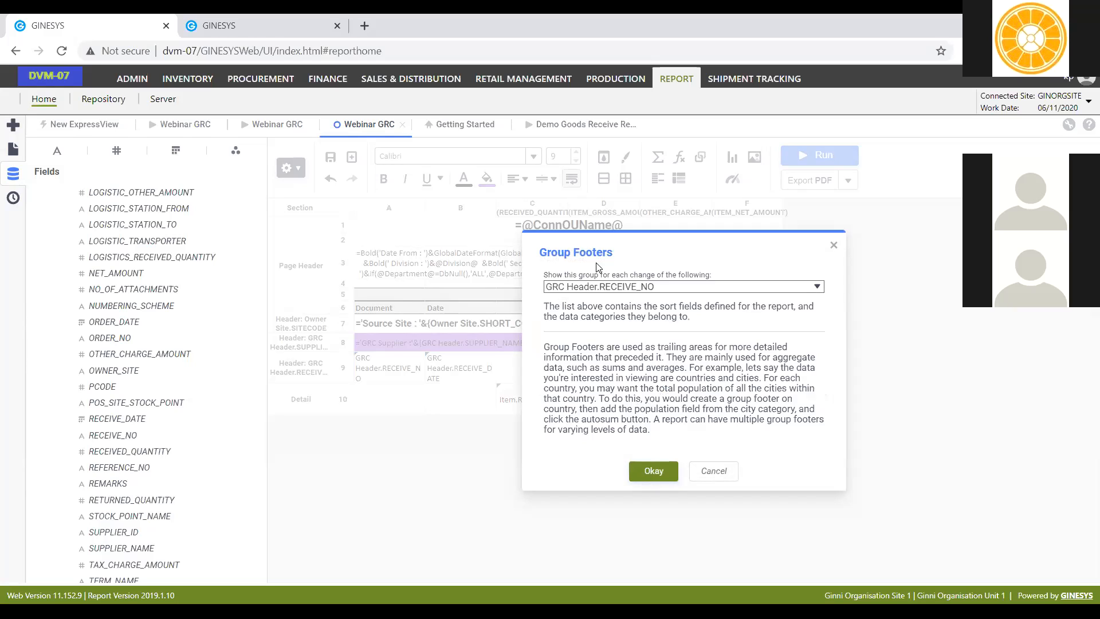
pyautogui.click(659, 478)
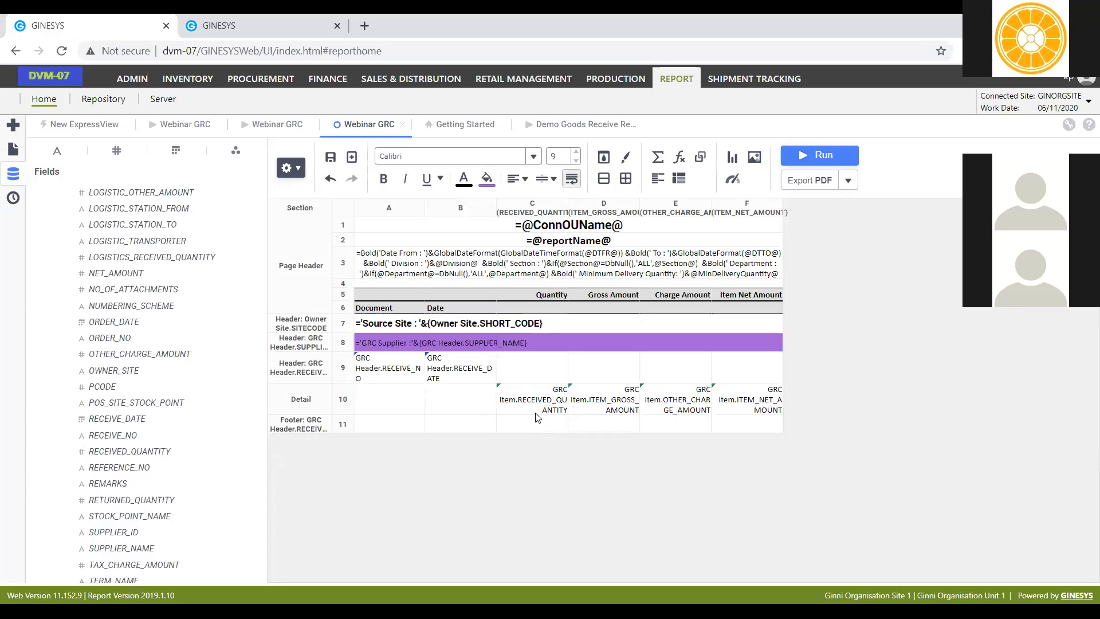
# Step: Copy the RECEIVED_QUANTITY field from the Detail row into column C of the GRC Header.RECEIVE_NO footer and set it to sum
pyautogui.click(541, 429)
pyautogui.click(547, 408)
pyautogui.moveTo(552, 397); pyautogui.dragTo(547, 417)
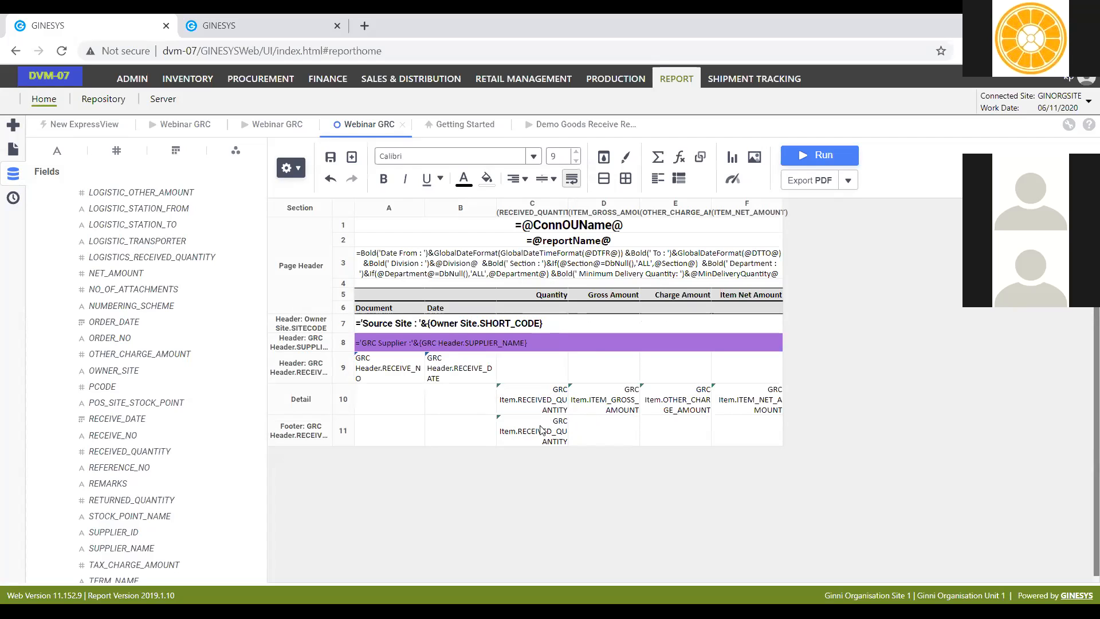
pyautogui.click(657, 158)
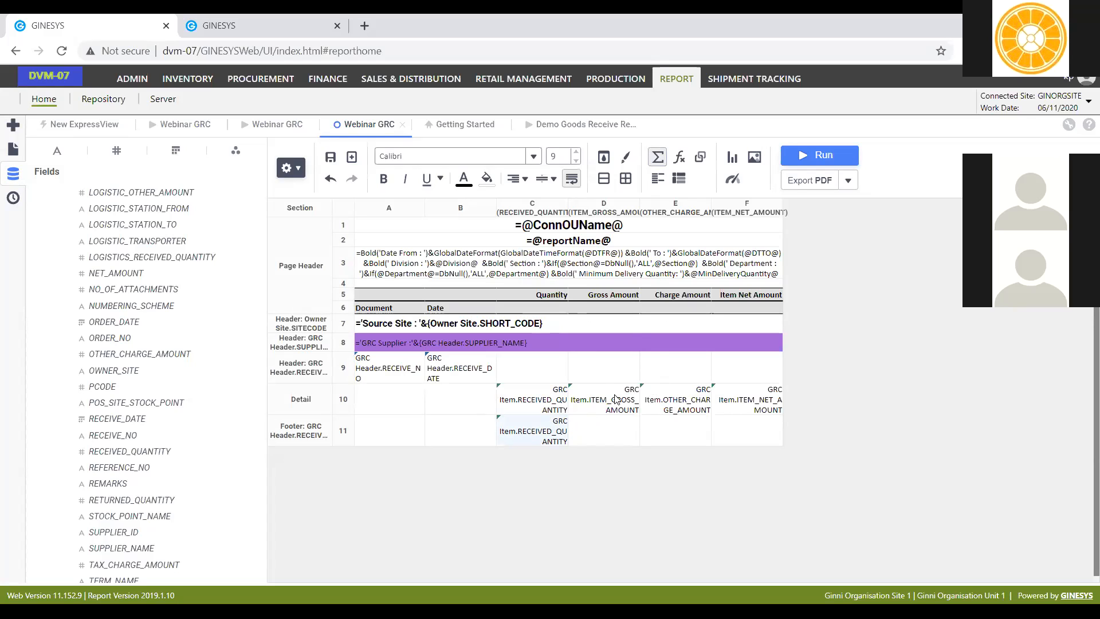
# Step: Copy ITEM_GROSS_AMOUNT from the Detail row into column D of the footer and make its formula AggSum({GRC Item.ITEM_GROSS_AMOUNT})
pyautogui.click(602, 435)
pyautogui.click(612, 410)
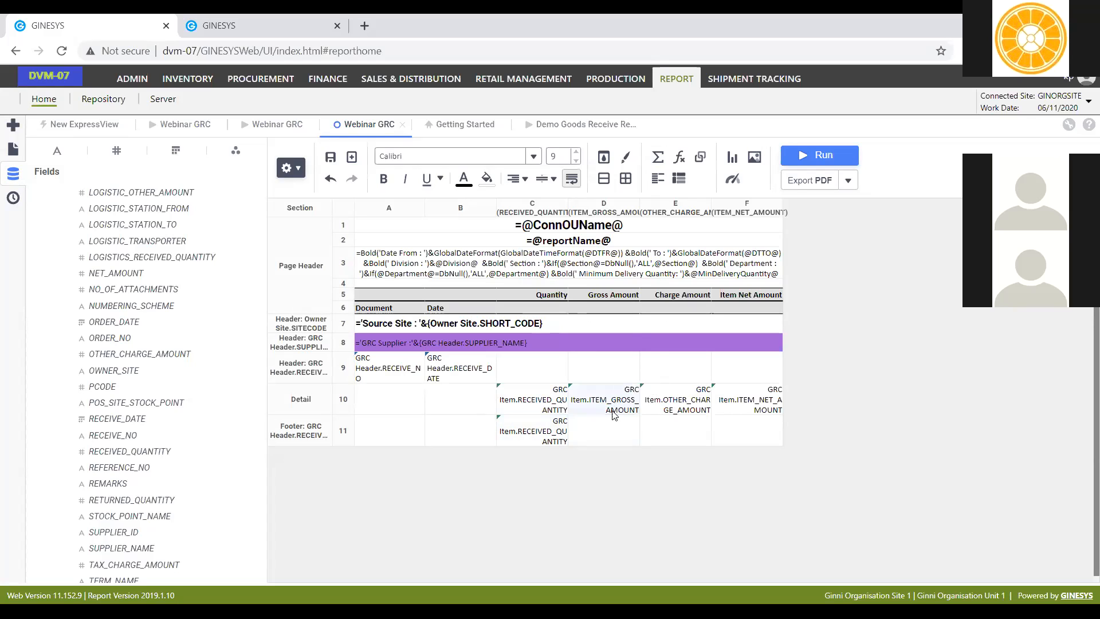
pyautogui.moveTo(617, 429); pyautogui.dragTo(617, 436)
pyautogui.rightClick(611, 434)
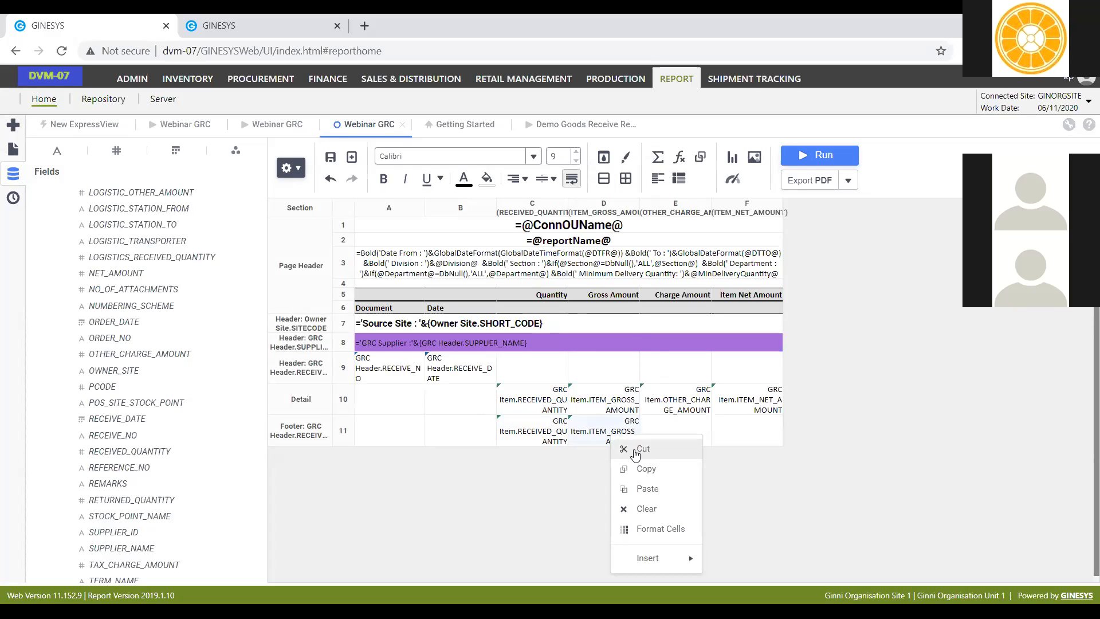
pyautogui.click(686, 528)
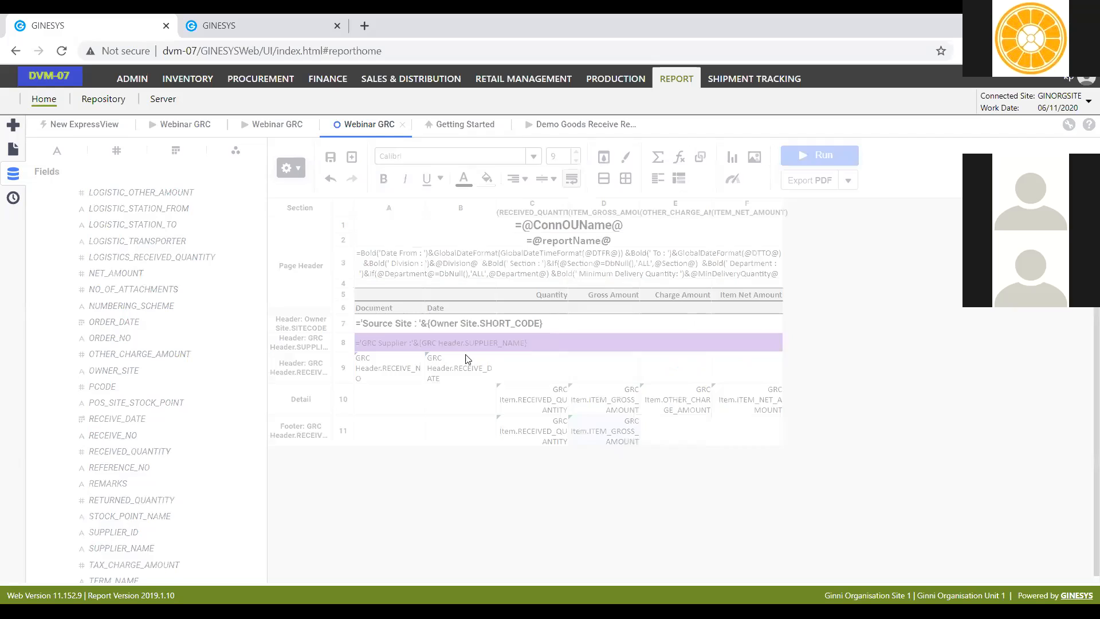
pyautogui.click(431, 372)
pyautogui.write('Agg')
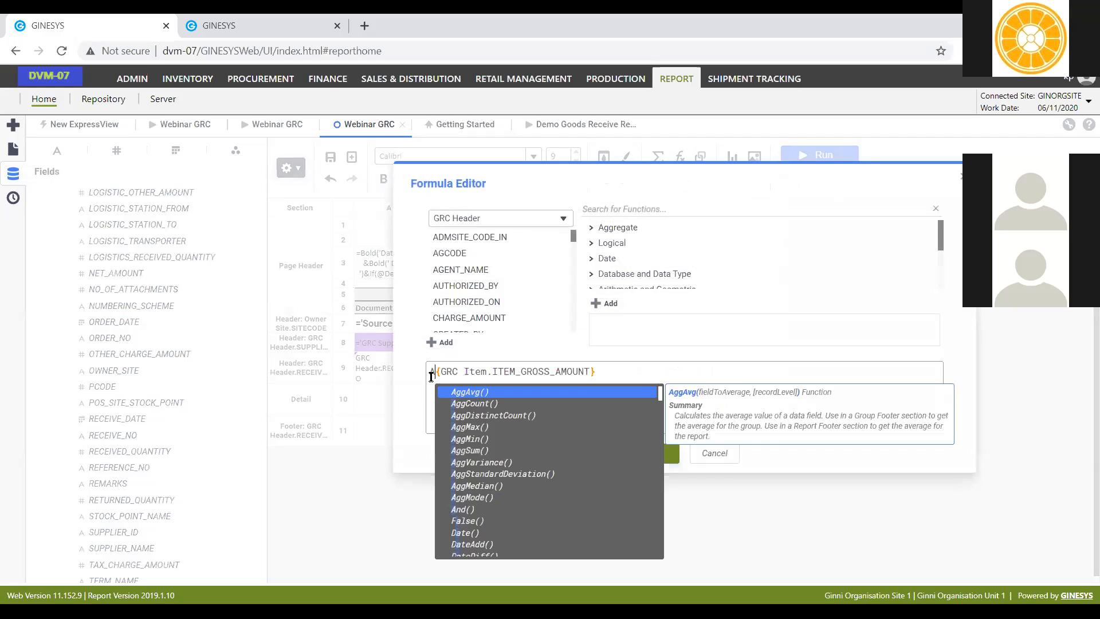
pyautogui.write('Su')
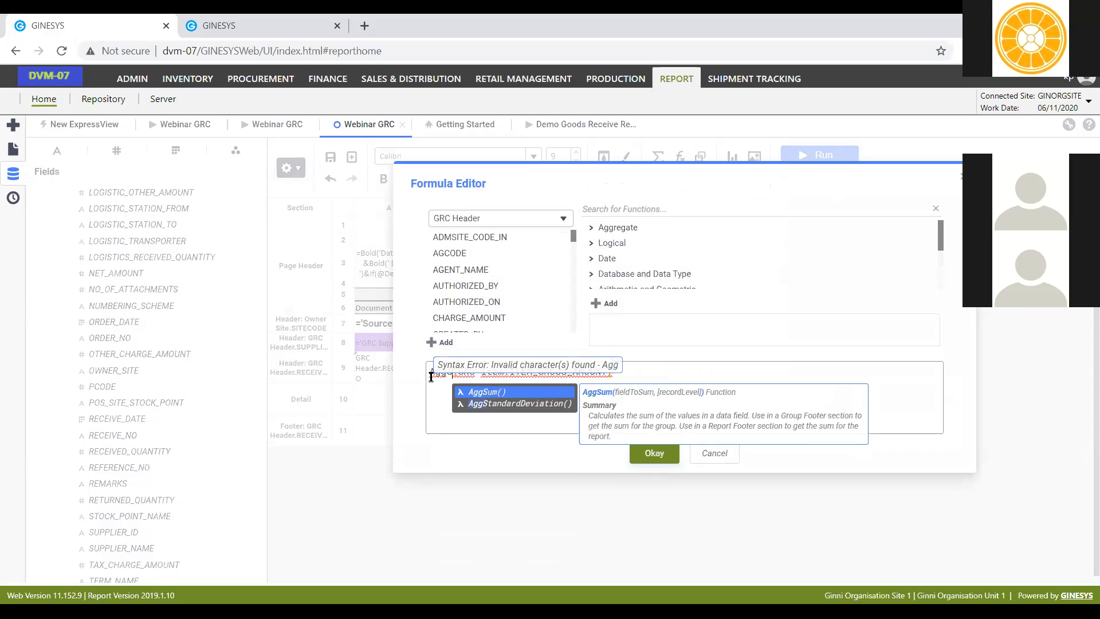
pyautogui.press('Return')
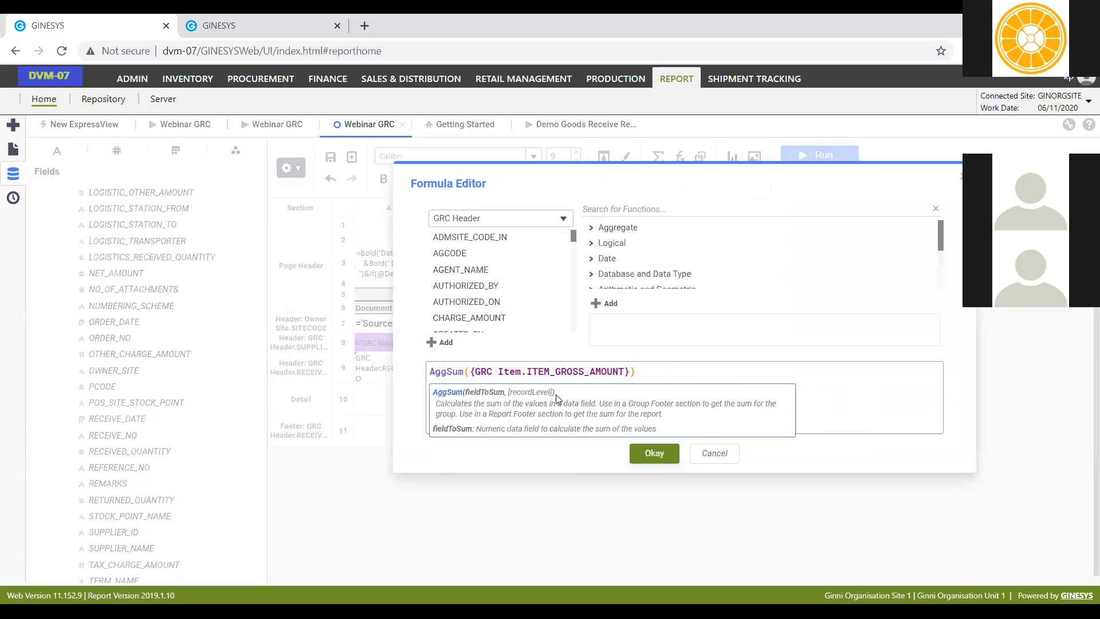
pyautogui.doubleClick(448, 369)
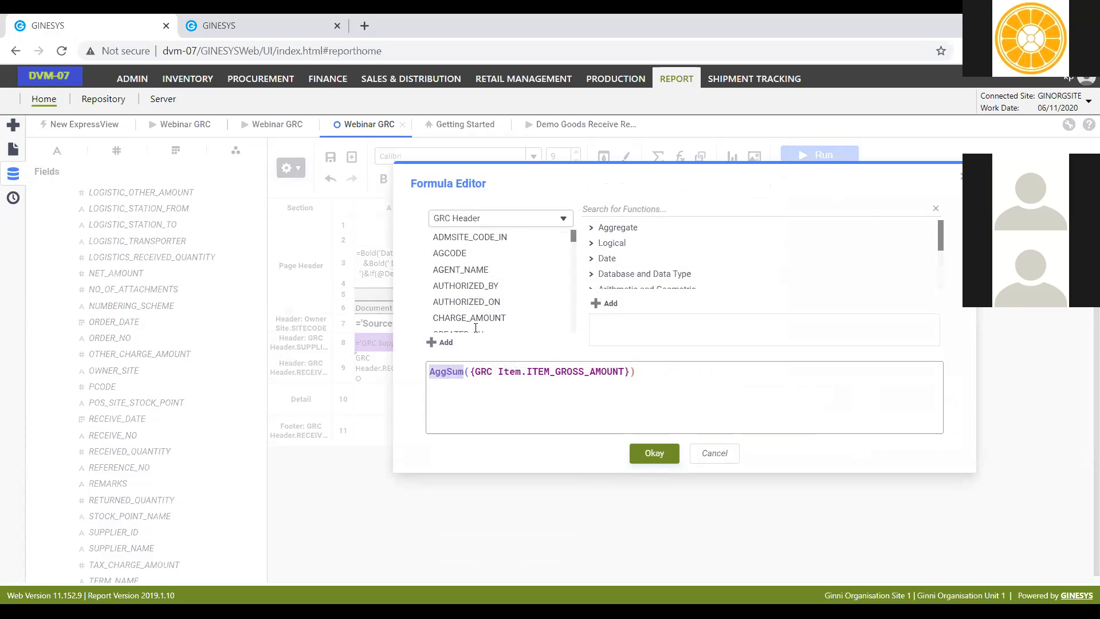
pyautogui.click(665, 455)
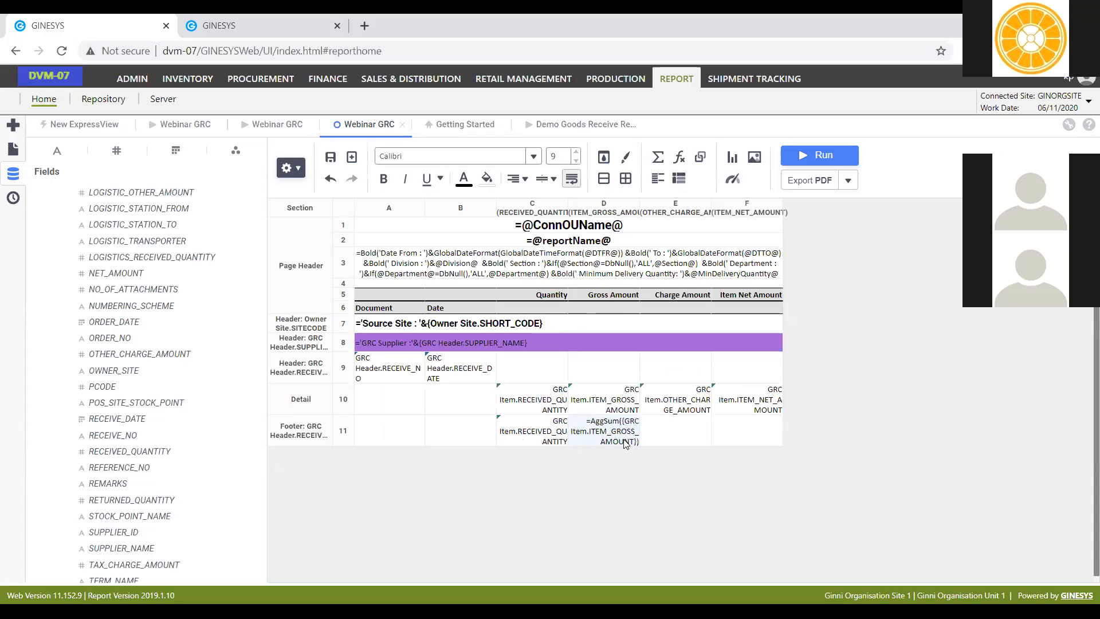
pyautogui.click(547, 433)
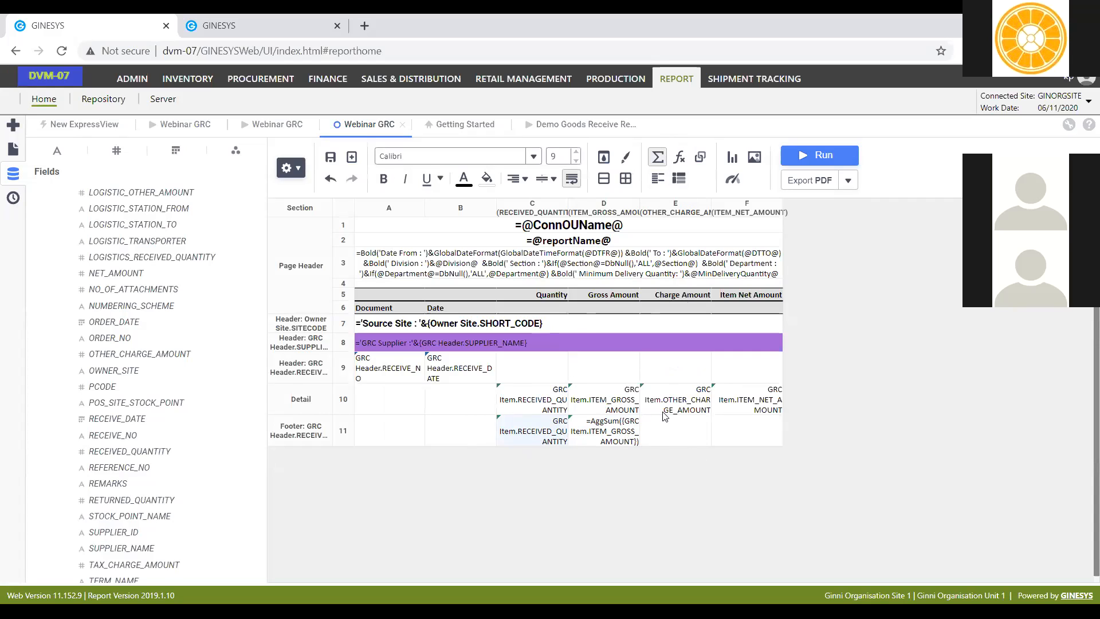
pyautogui.click(618, 427)
pyautogui.click(679, 433)
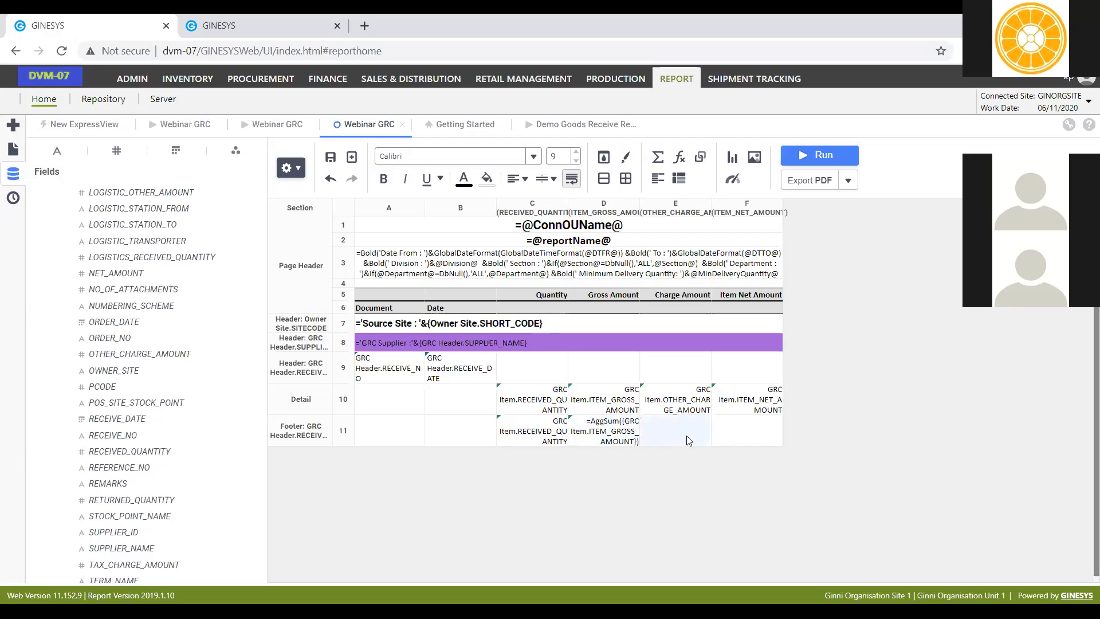
pyautogui.doubleClick(696, 407)
pyautogui.hotkey('ctrl', 'a')
pyautogui.press('Delete')
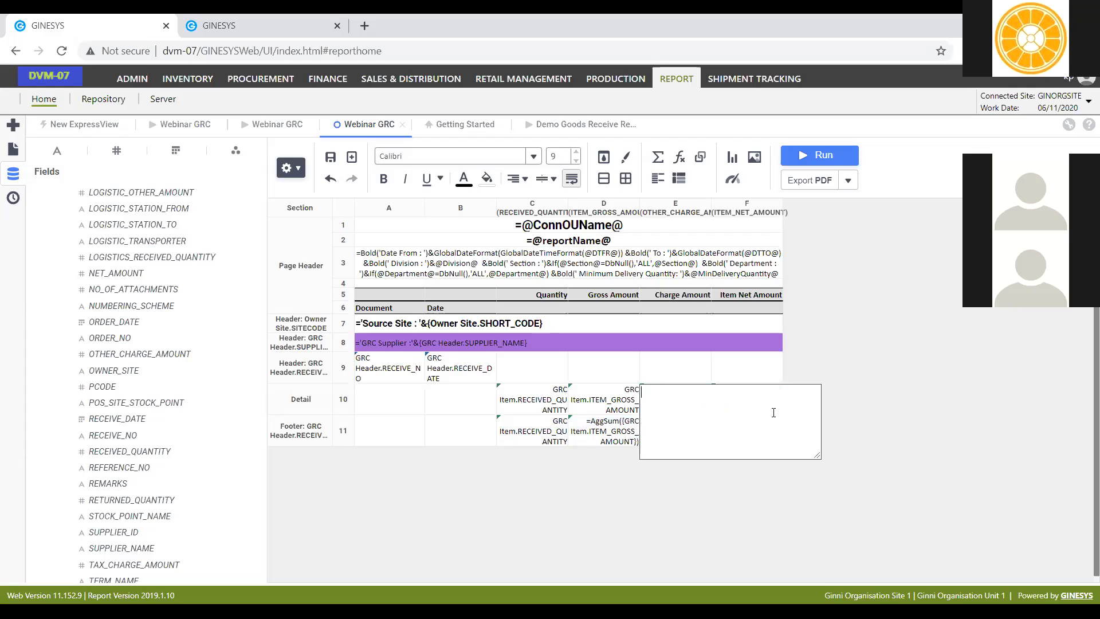
pyautogui.press('Return')
pyautogui.hotkey('ctrl', 'z')
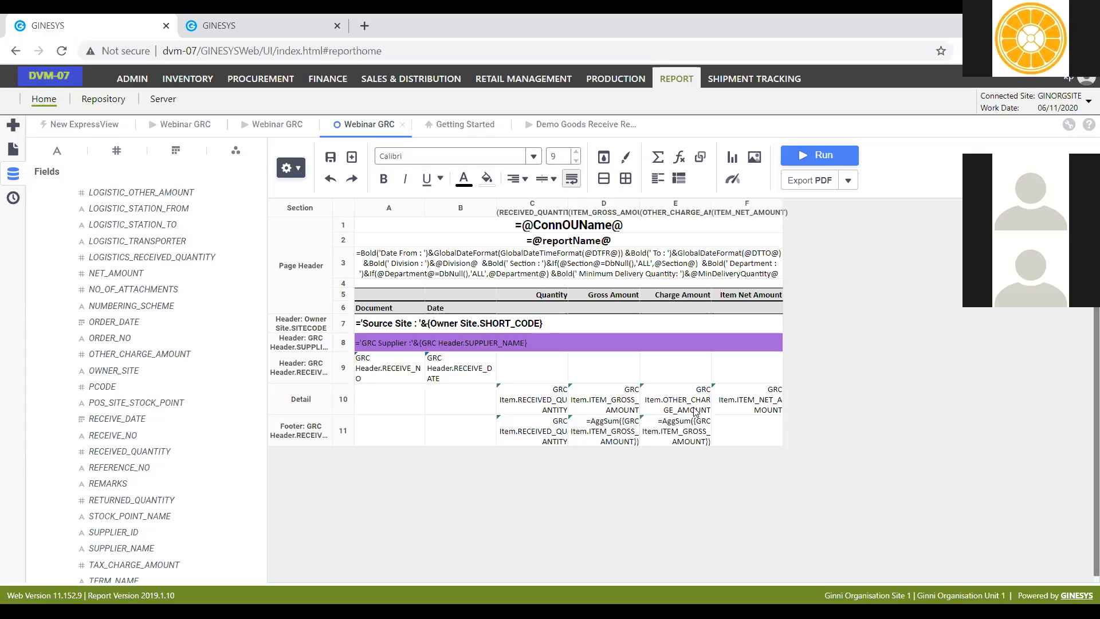
# Step: Copy the OTHER_CHARGE_AMOUNT and ITEM_NET_AMOUNT fields from the Detail row into columns E and F of the footer row
pyautogui.moveTo(687, 400); pyautogui.dragTo(699, 431)
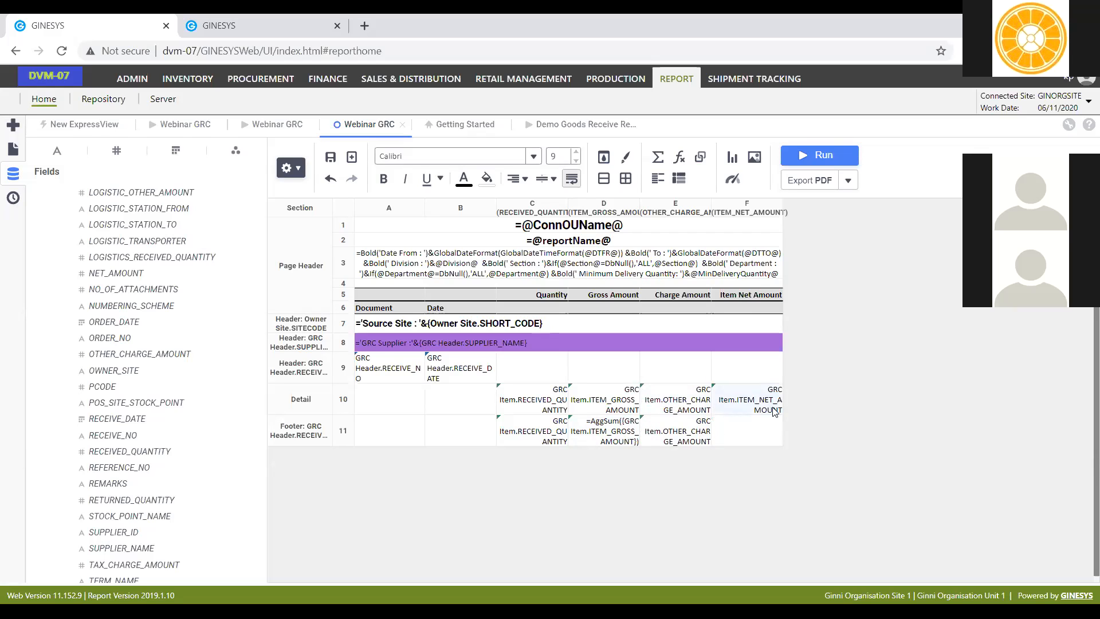
pyautogui.moveTo(761, 403); pyautogui.dragTo(768, 433)
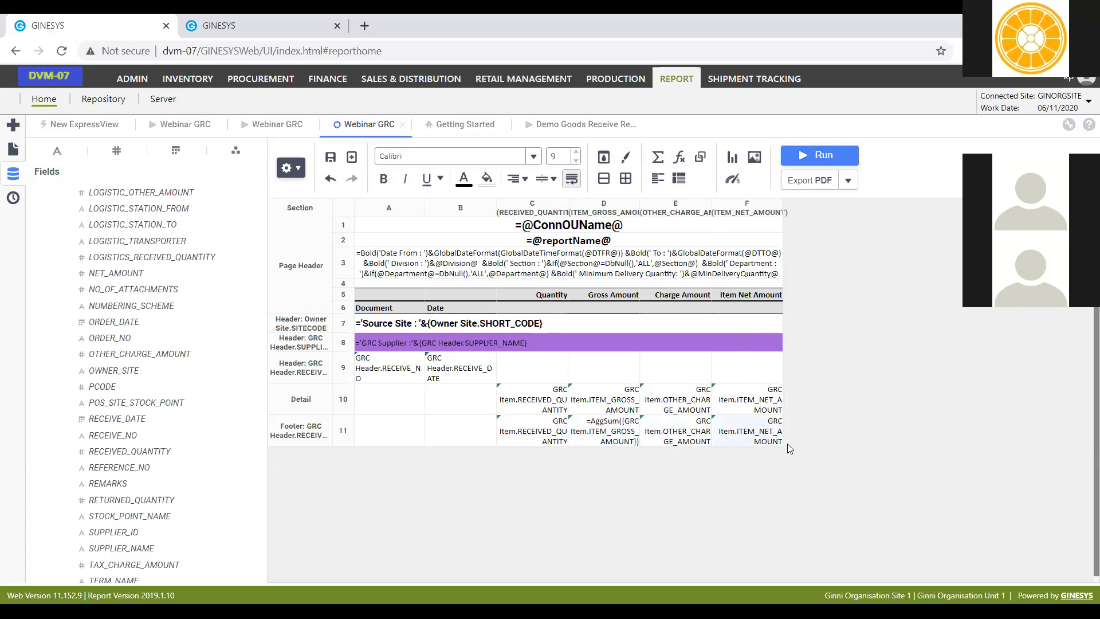
# Step: Change the footer's net amount cell in column F to the formula AggSum({GRC Item.ITEM_NET_AMOUNT})
pyautogui.rightClick(768, 437)
pyautogui.moveTo(827, 562)
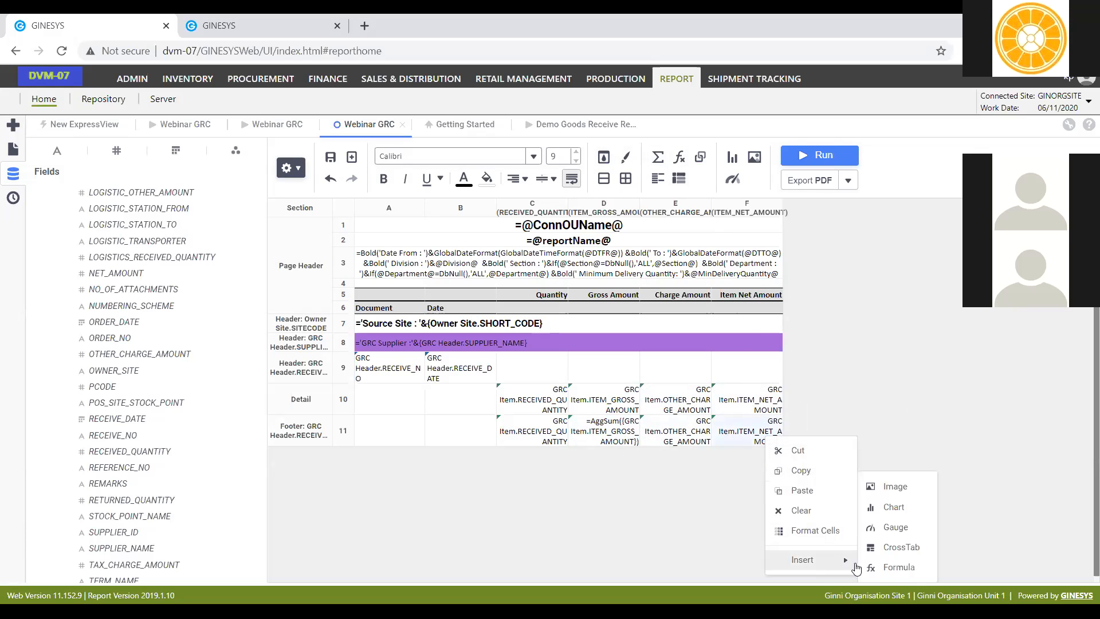
pyautogui.click(893, 572)
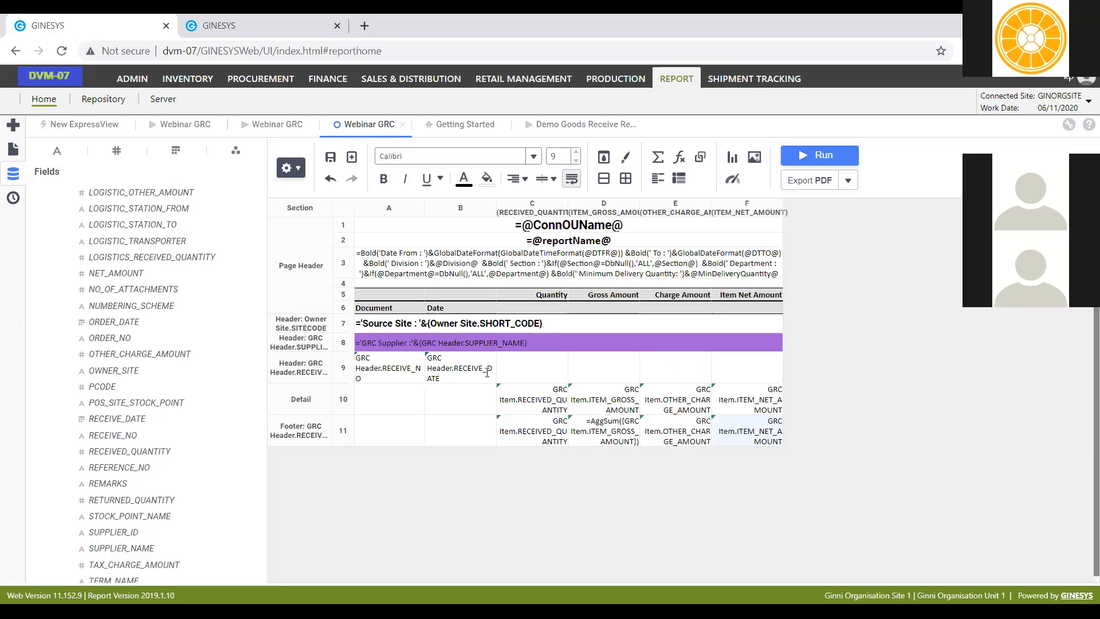
pyautogui.write('Agg')
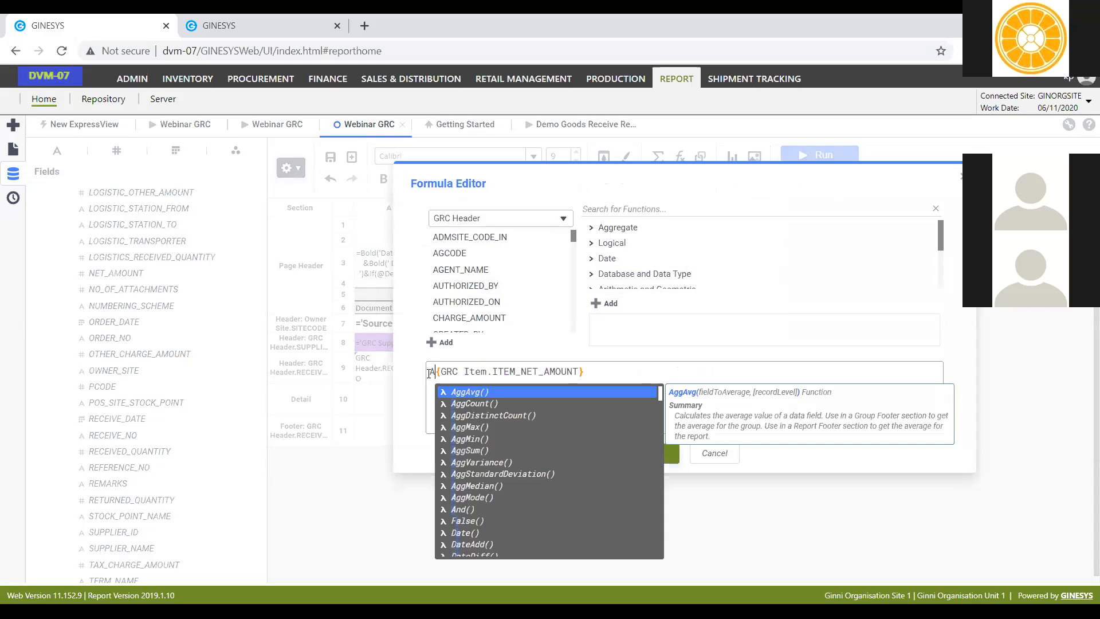
pyautogui.press('Down')
pyautogui.press('Down')
pyautogui.press('Down')
pyautogui.press('Down')
pyautogui.press('Down')
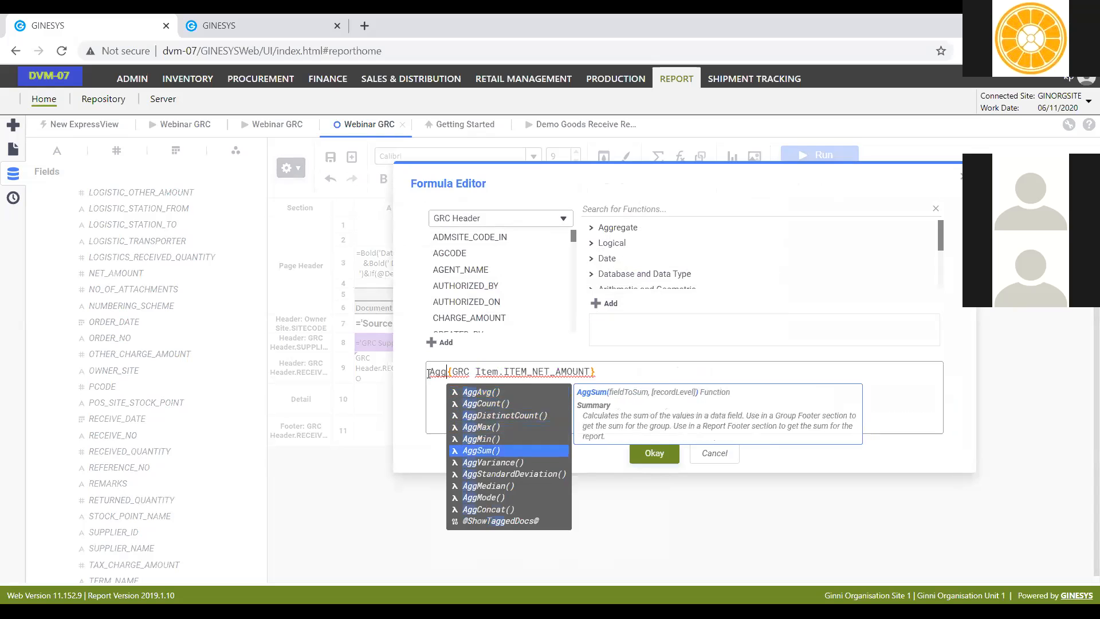
pyautogui.press('Return')
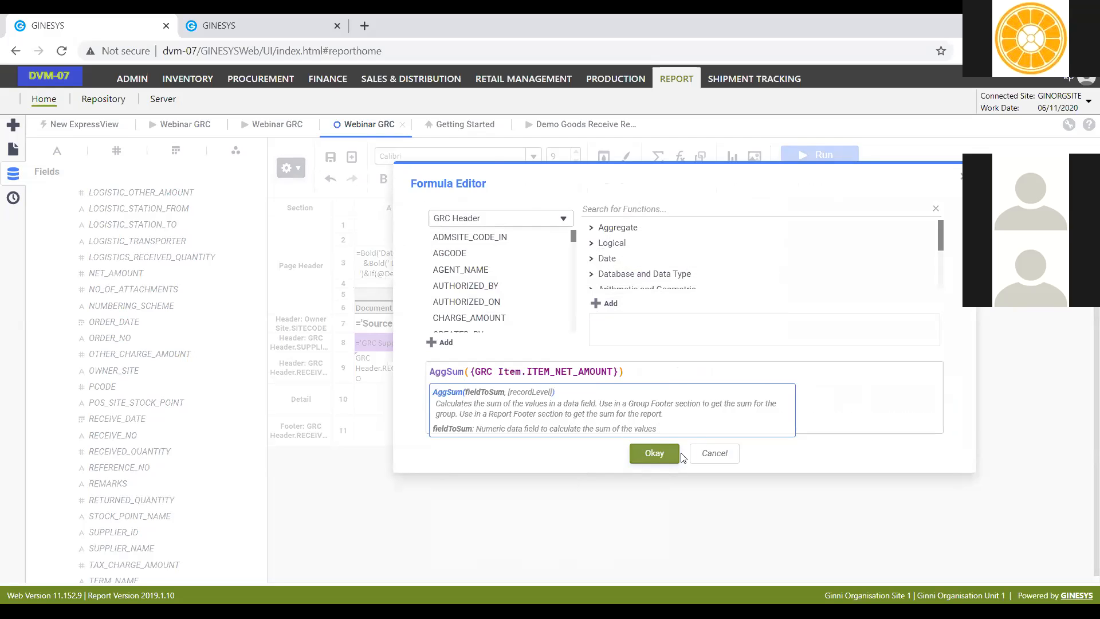
pyautogui.click(659, 453)
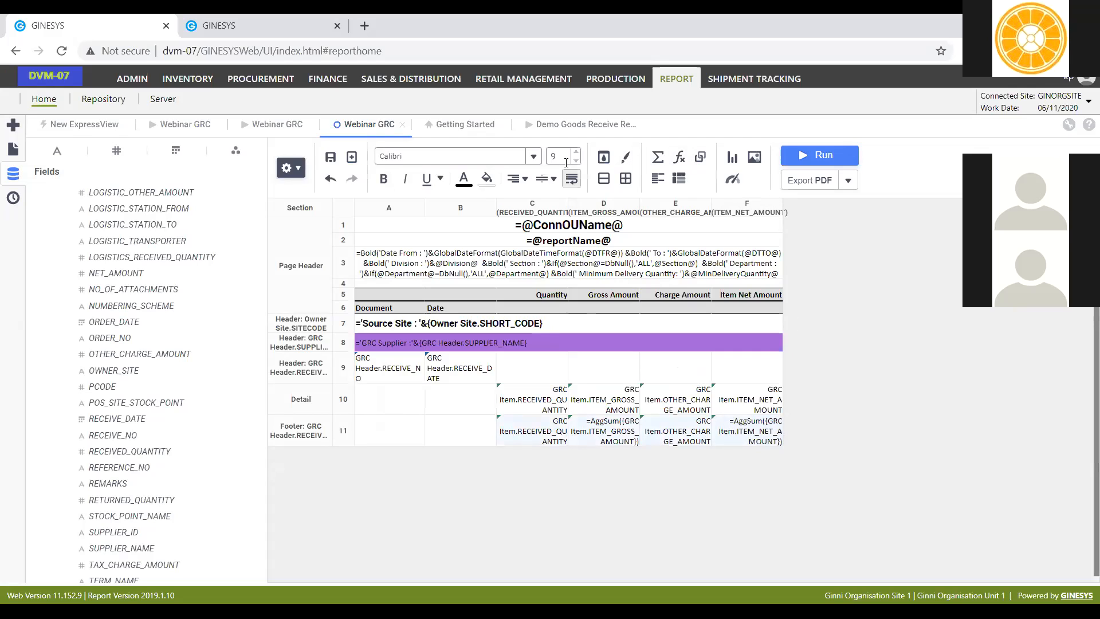
# Step: Make the four total cells in the GRC Header.RECEIVE_NO footer row bold with font size 10
pyautogui.click(383, 178)
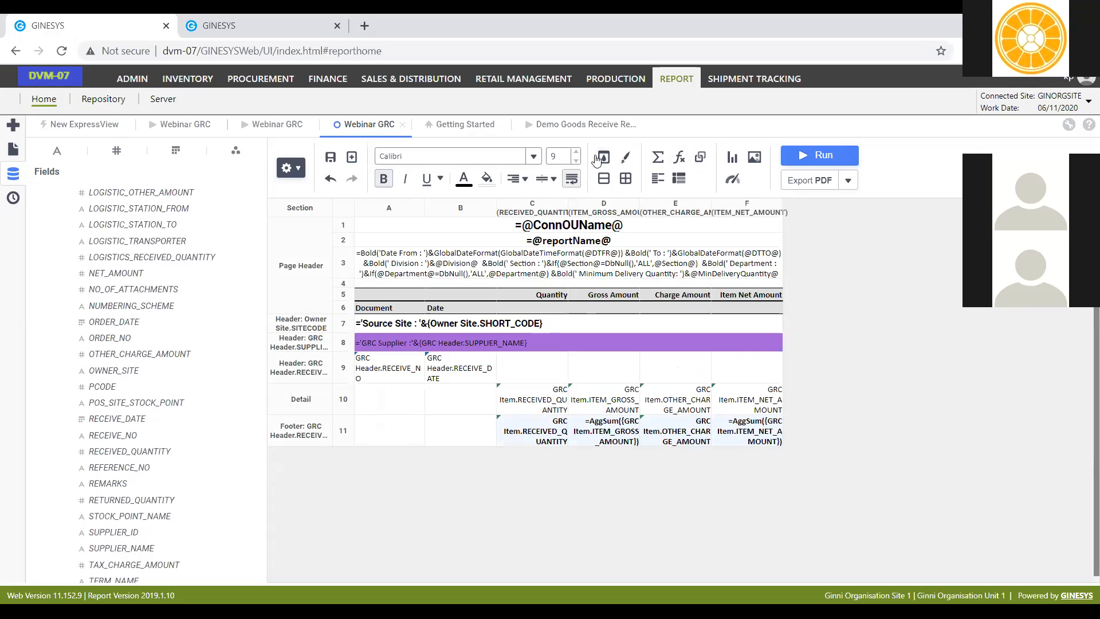
pyautogui.click(577, 153)
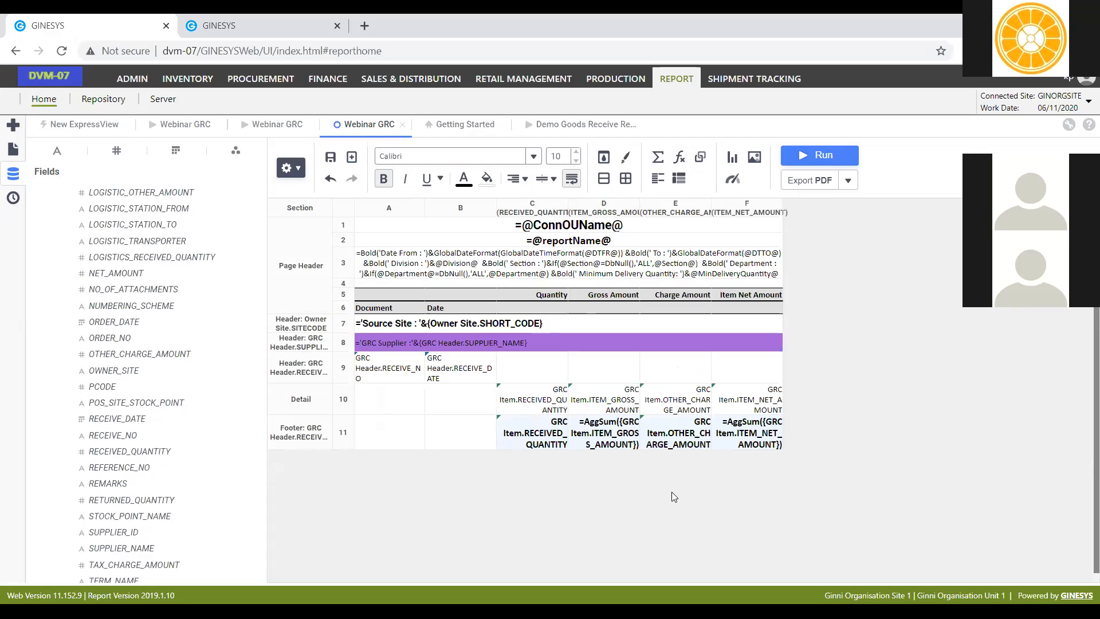
# Step: Run the Webinar GRC report, examine the totals for each document, and compare the layout with the Demo Goods Receive report
pyautogui.click(819, 155)
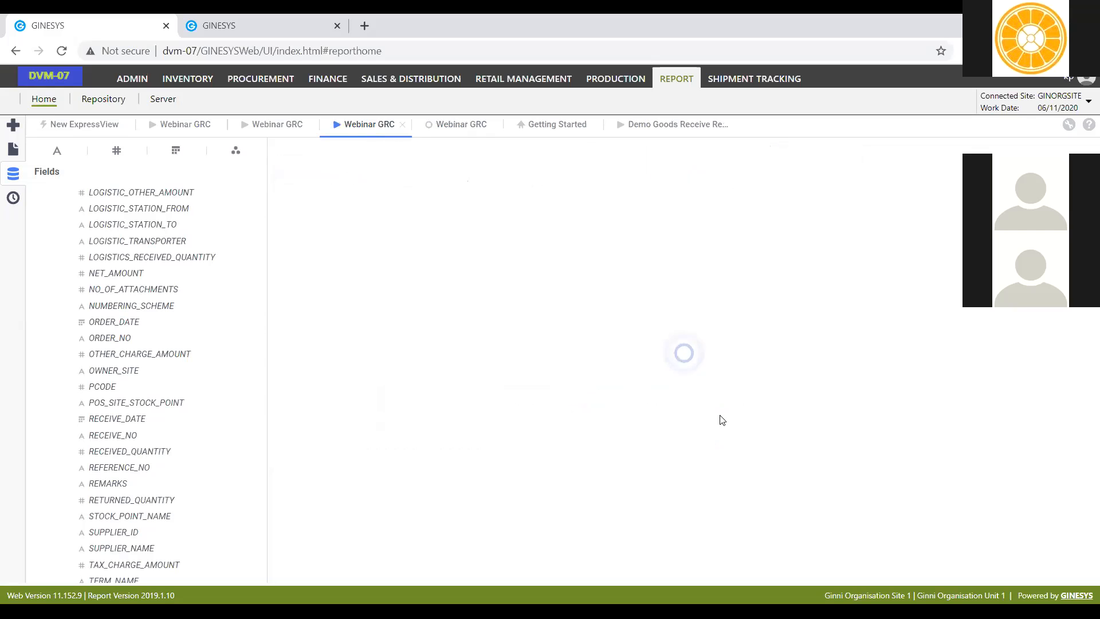
pyautogui.click(654, 454)
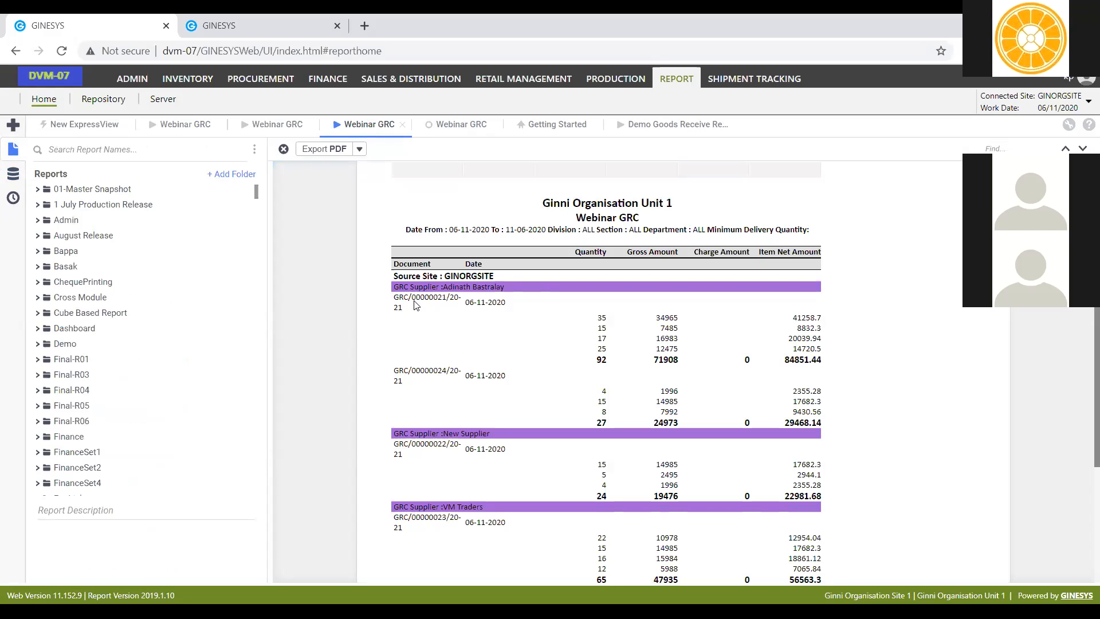
pyautogui.moveTo(416, 299); pyautogui.dragTo(538, 315)
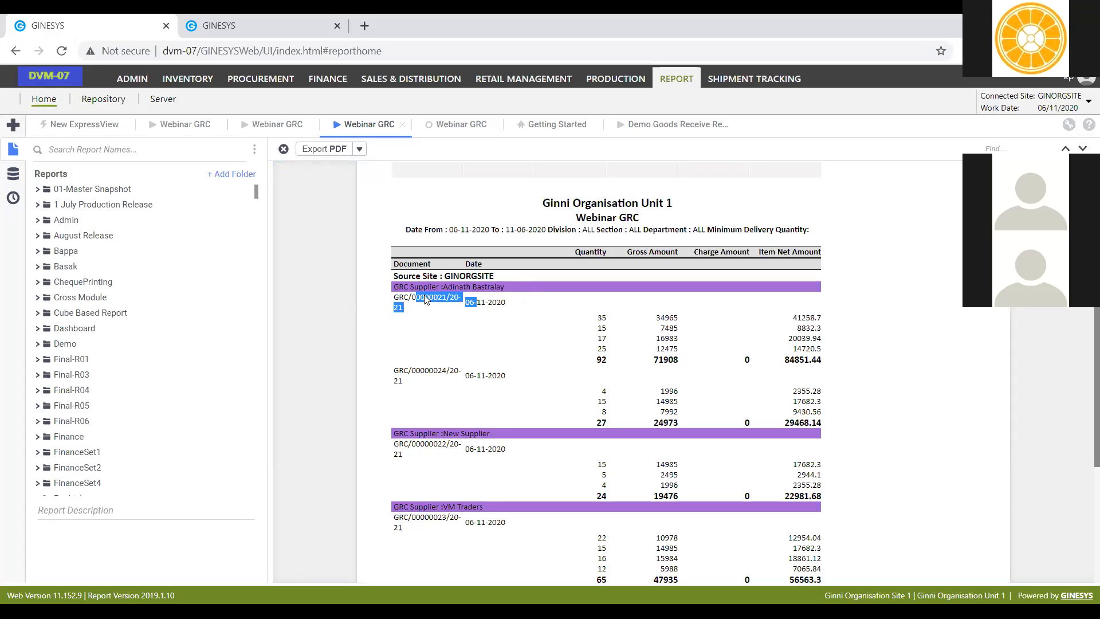
pyautogui.moveTo(599, 313); pyautogui.dragTo(830, 362)
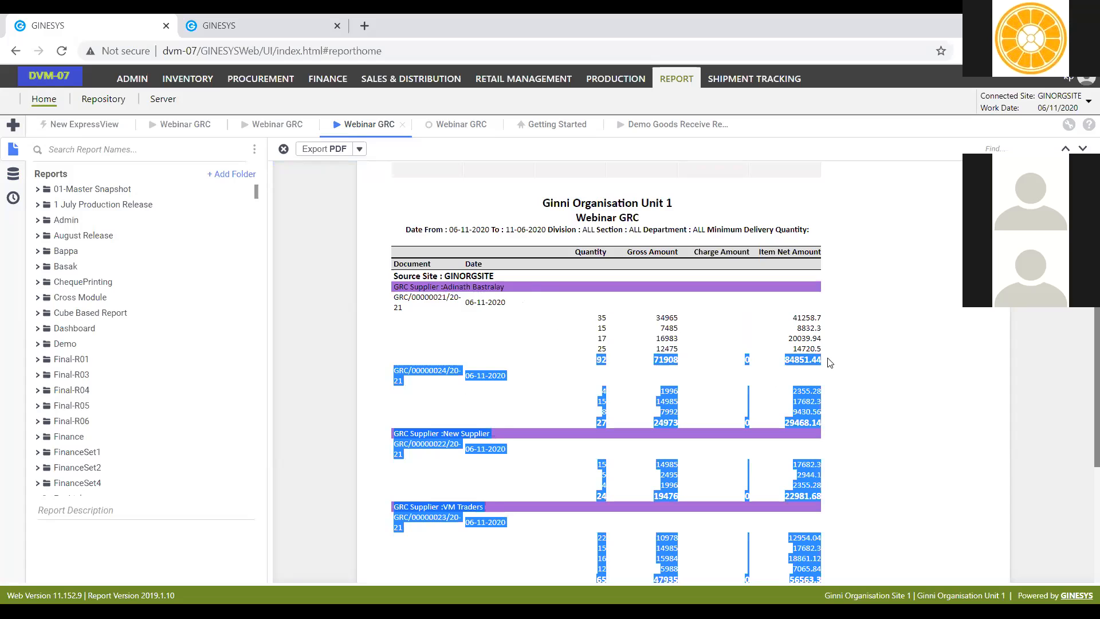
pyautogui.click(560, 305)
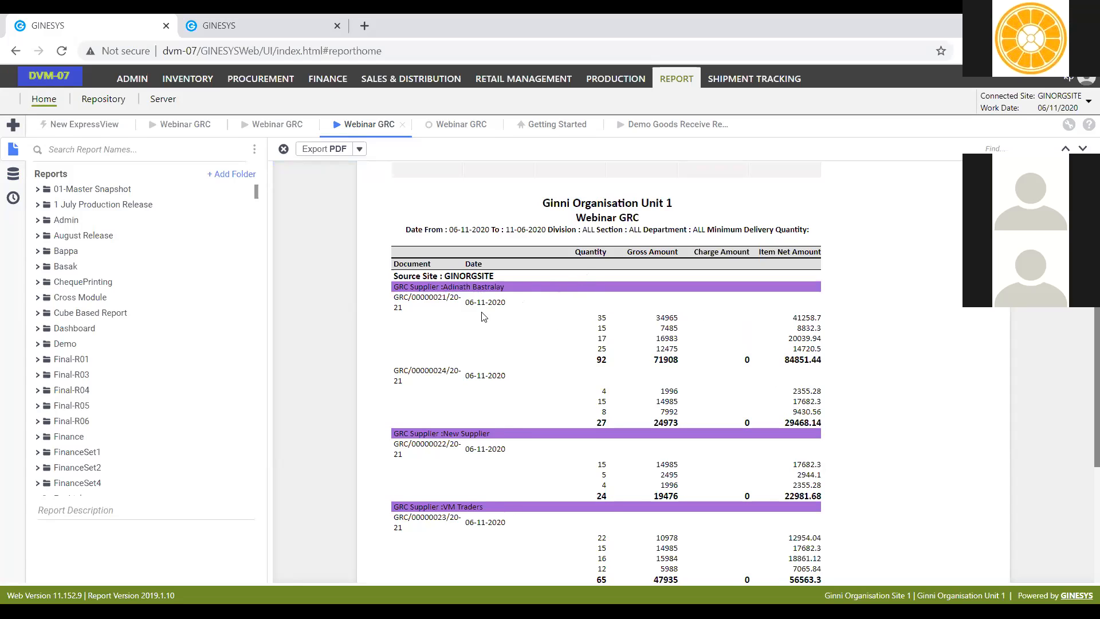
pyautogui.scroll(-2, 634, 354)
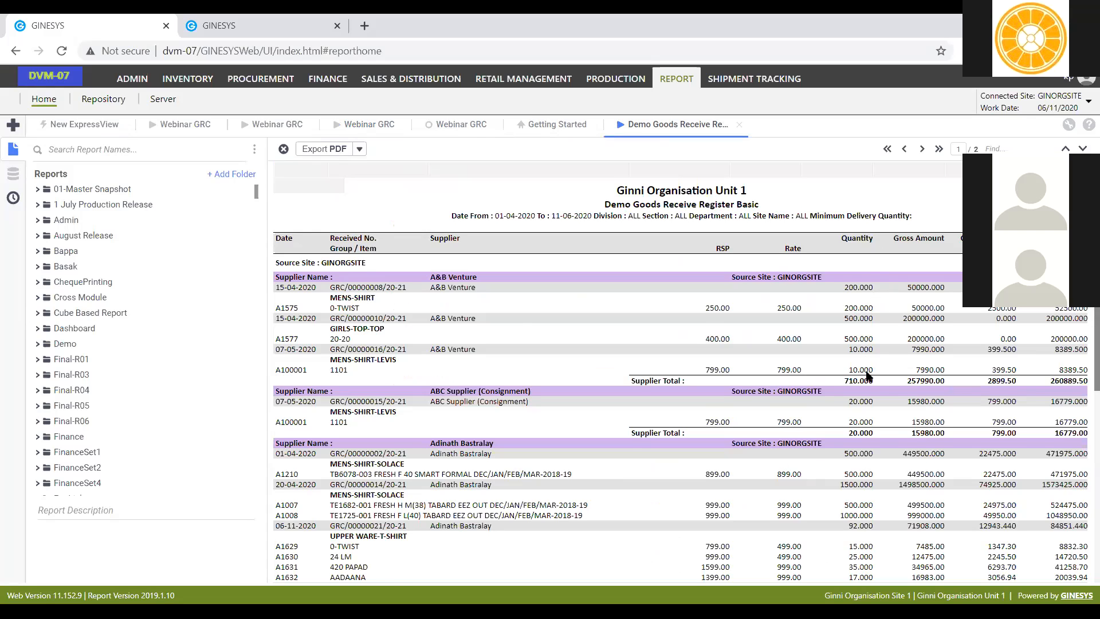
pyautogui.scroll(-3, 867, 375)
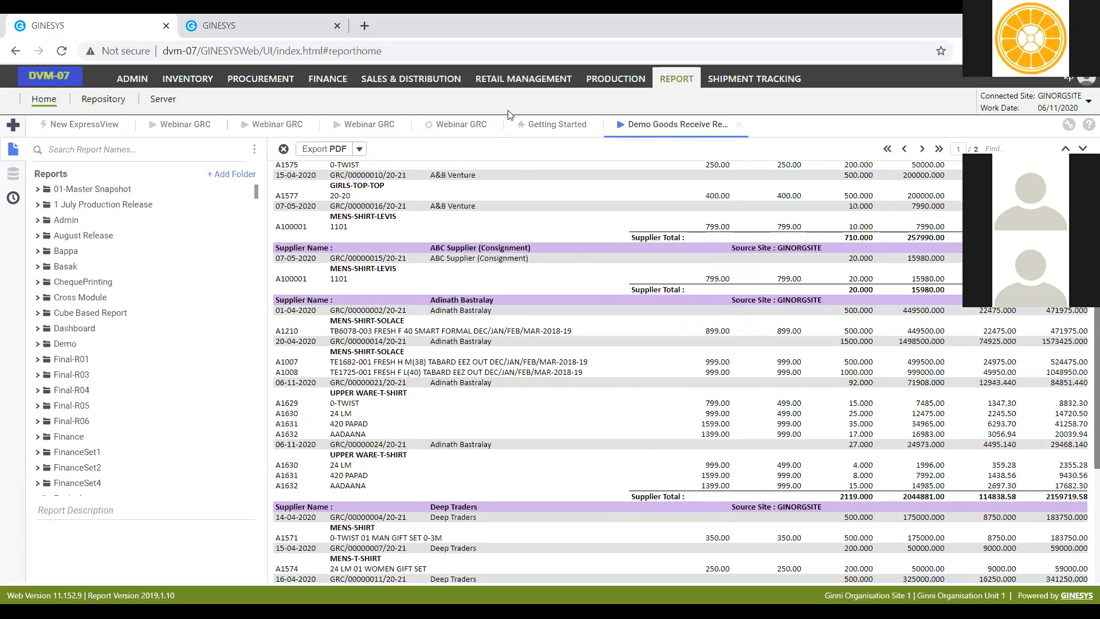
# Step: Return to the Webinar GRC design and enter the formula =[C11] in column C of the GRC Header.RECEIVE_NO header row
pyautogui.click(457, 127)
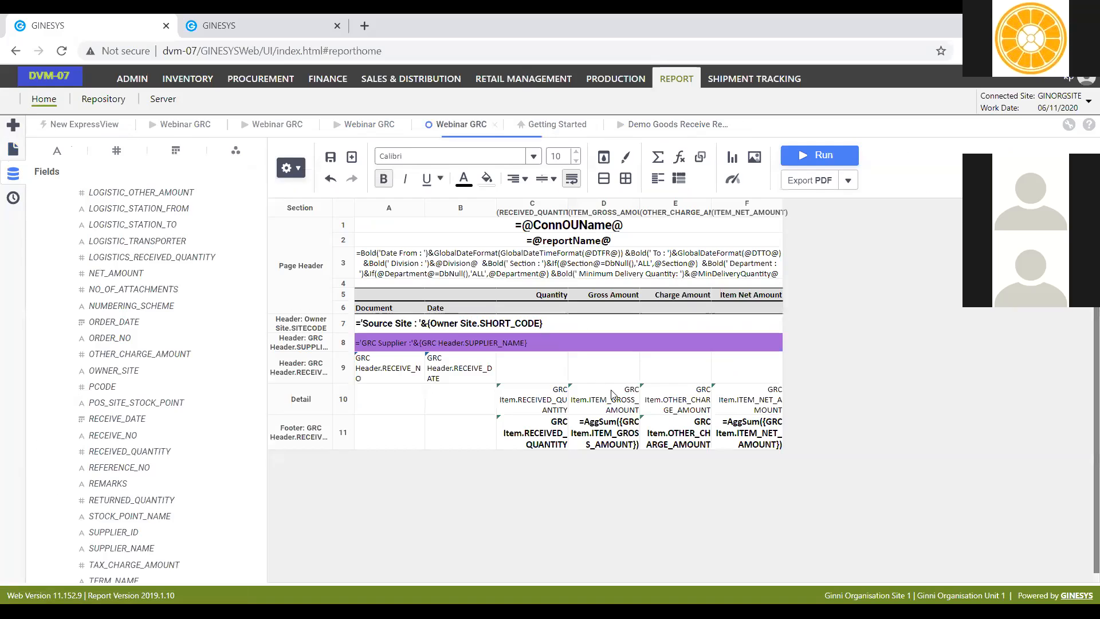
pyautogui.click(555, 369)
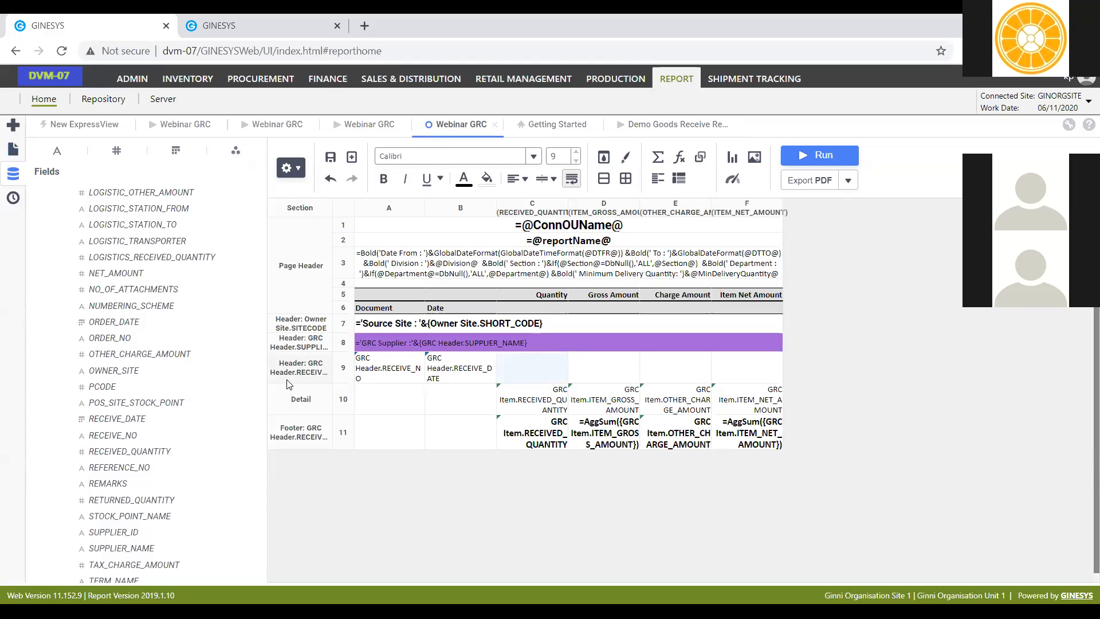
pyautogui.click(532, 436)
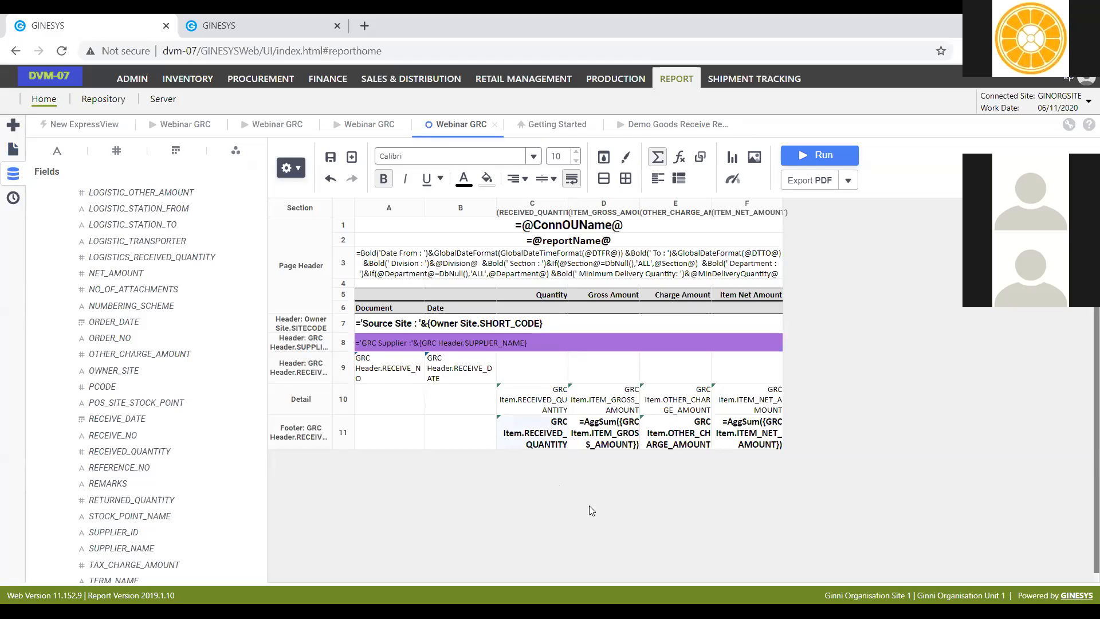
pyautogui.click(540, 369)
pyautogui.write('=[C11')
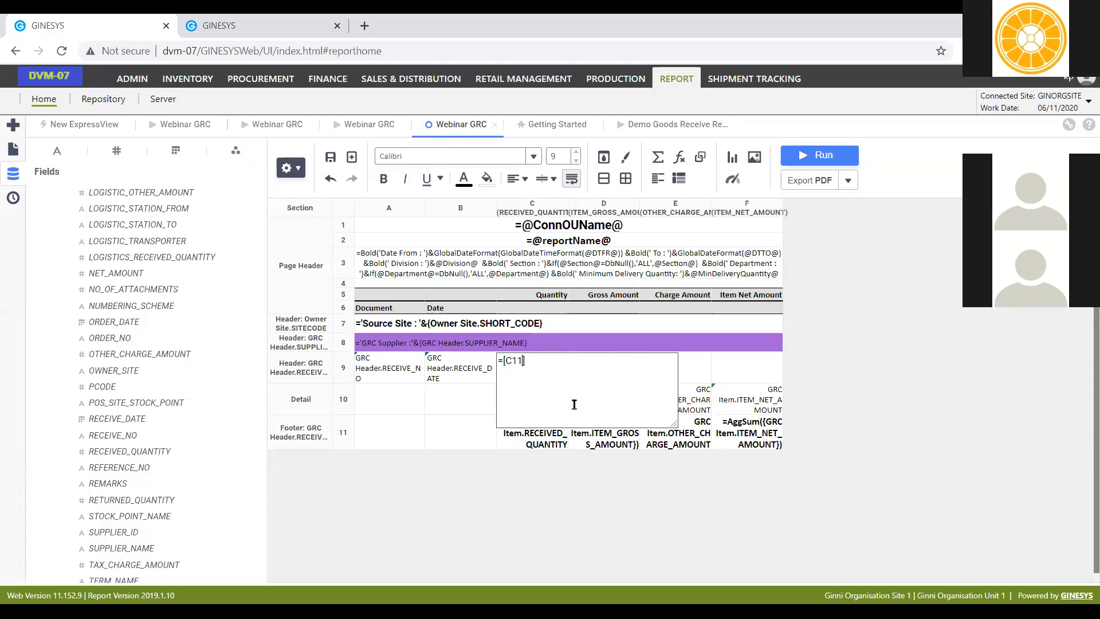
pyautogui.press('Return')
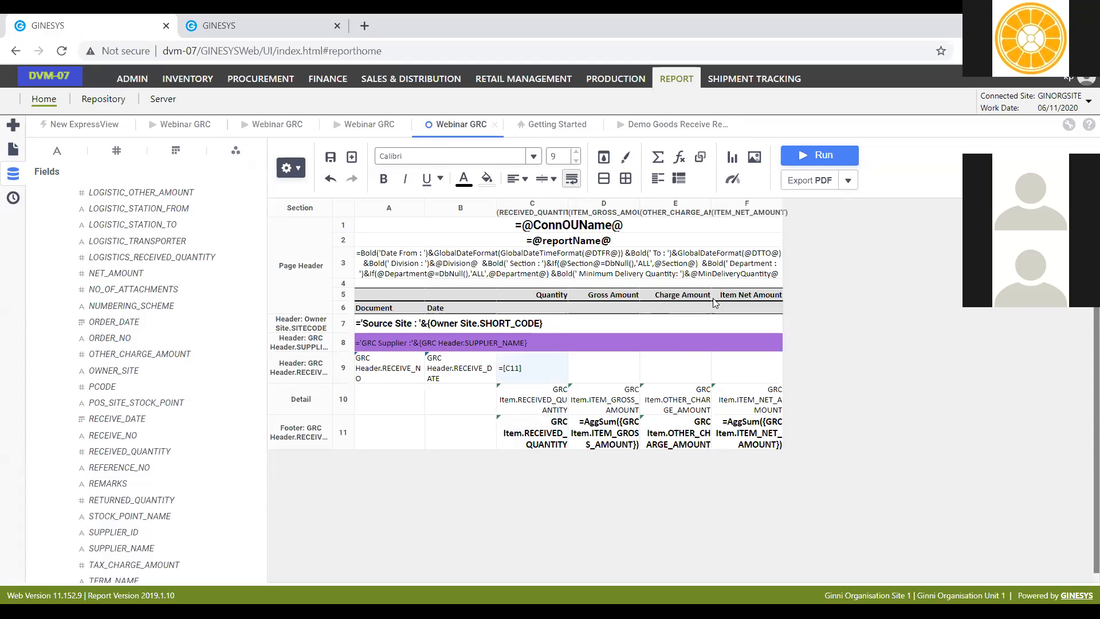
# Step: Copy the quantity total reference into column D of the document header row and change it to =[D11]
pyautogui.click(547, 436)
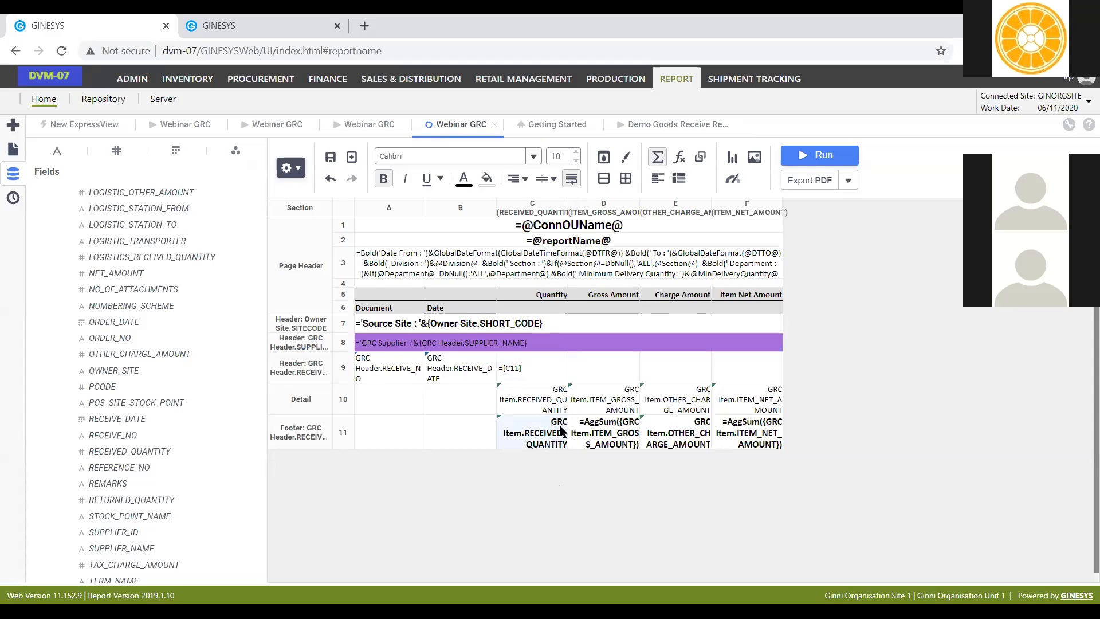
pyautogui.click(541, 373)
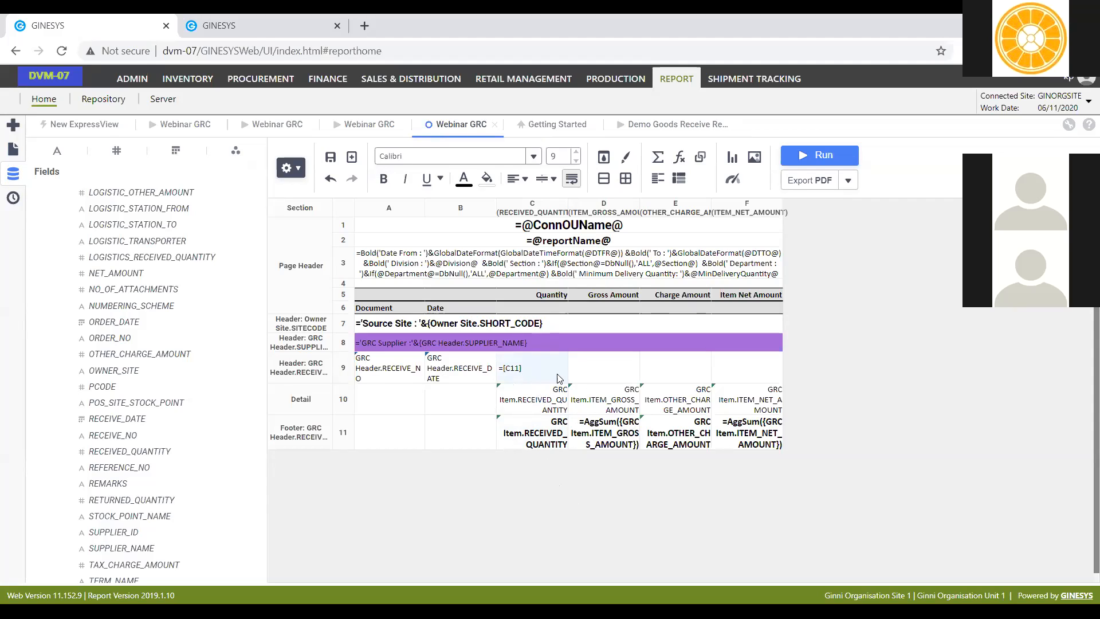
pyautogui.click(599, 379)
pyautogui.write('=[C11]')
pyautogui.doubleClick(587, 370)
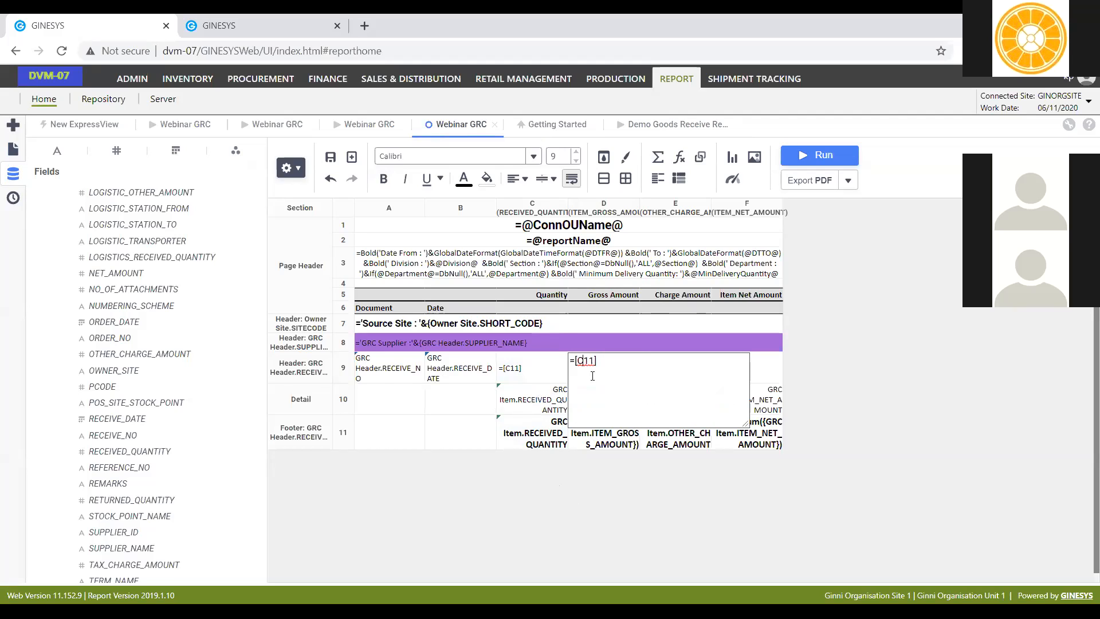
pyautogui.press('BackSpace')
pyautogui.press('BackSpace')
pyautogui.press('BackSpace')
pyautogui.press('BackSpace')
pyautogui.write('D11]')
pyautogui.press('Return')
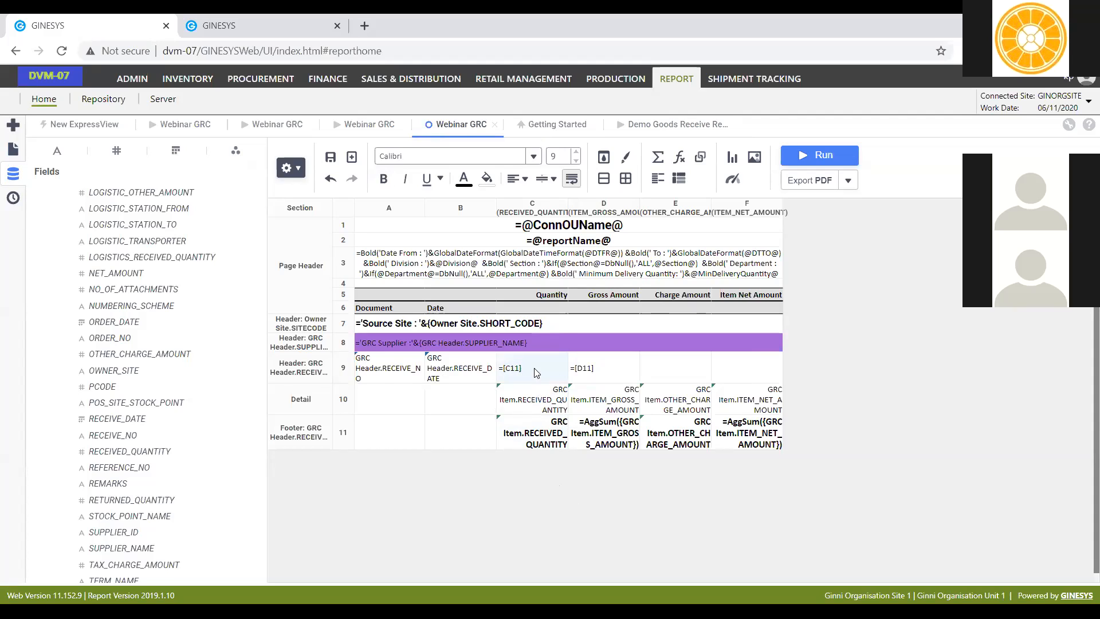
# Step: Copy the gross amount reference into column E of the document header row and change its reference to E11
pyautogui.click(609, 370)
pyautogui.hotkey('ctrl', 'c')
pyautogui.click(688, 375)
pyautogui.hotkey('ctrl', 'v')
pyautogui.doubleClick(652, 370)
pyautogui.press('BackSpace')
pyautogui.press('BackSpace')
pyautogui.press('BackSpace')
pyautogui.press('BackSpace')
pyautogui.write('E11')
# Step: Copy the gross amount reference into column F of the document header row and change it to =[F11]
pyautogui.click(727, 373)
pyautogui.hotkey('ctrl', 'v')
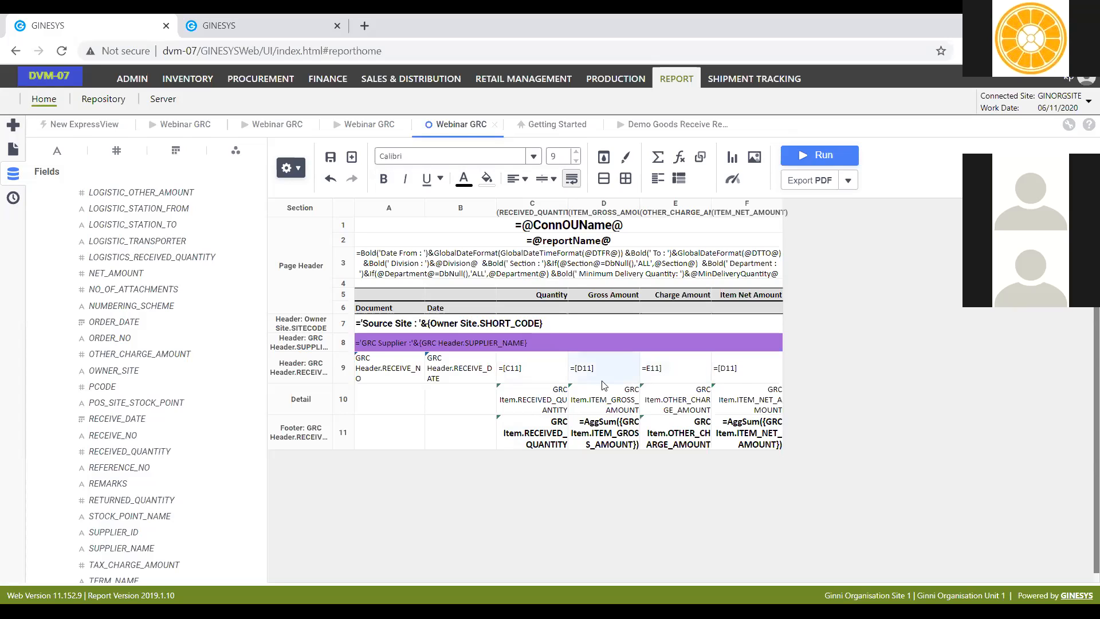
pyautogui.doubleClick(726, 370)
pyautogui.press('BackSpace')
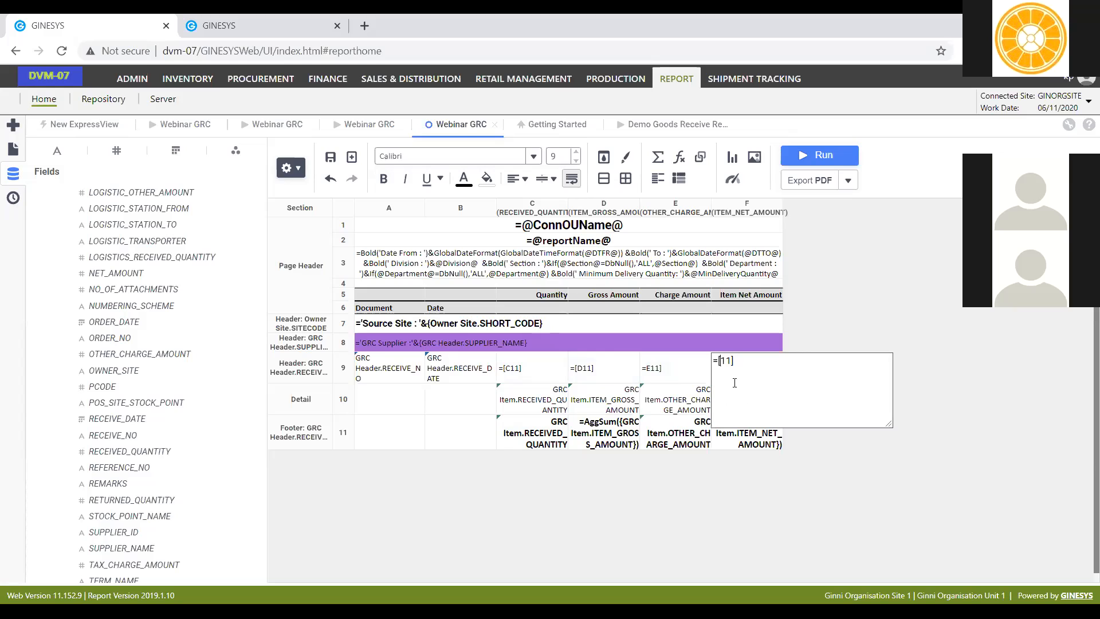
pyautogui.write('F')
pyautogui.press('Return')
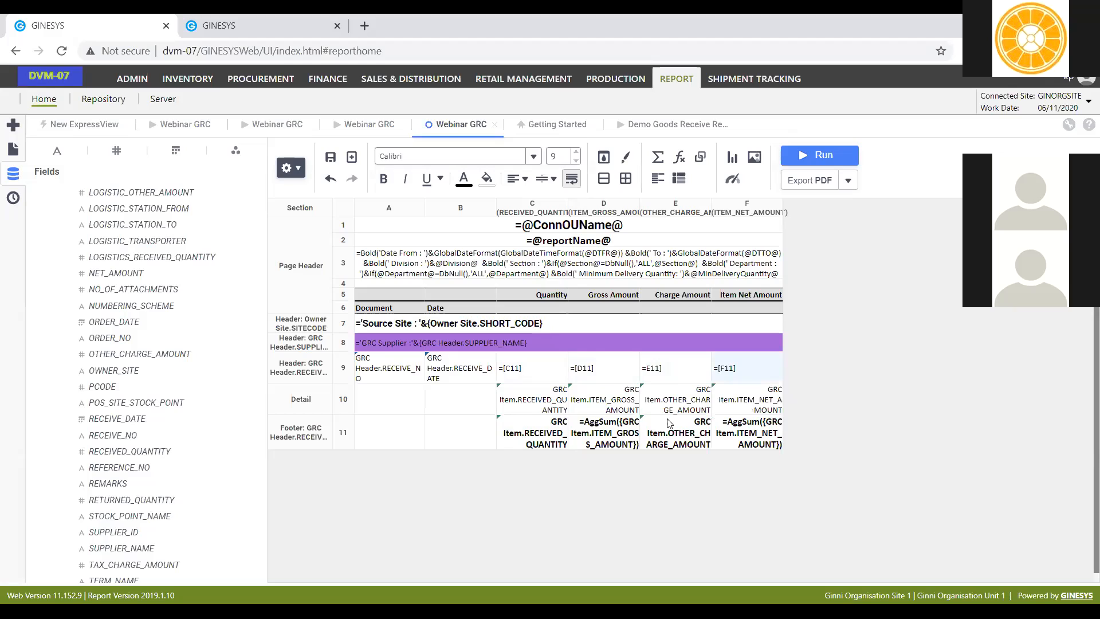
pyautogui.click(669, 423)
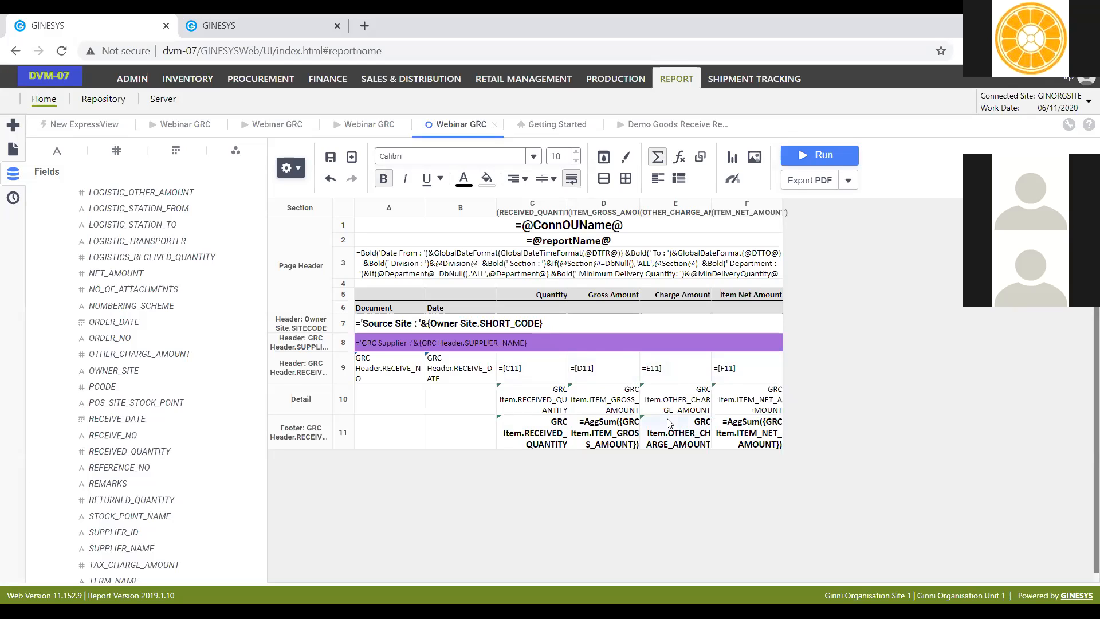
# Step: Right-align the four total references in row 9 and try the Number format with 2 decimal places and a 1000 separator
pyautogui.moveTo(519, 368); pyautogui.dragTo(740, 367)
pyautogui.rightClick(569, 367)
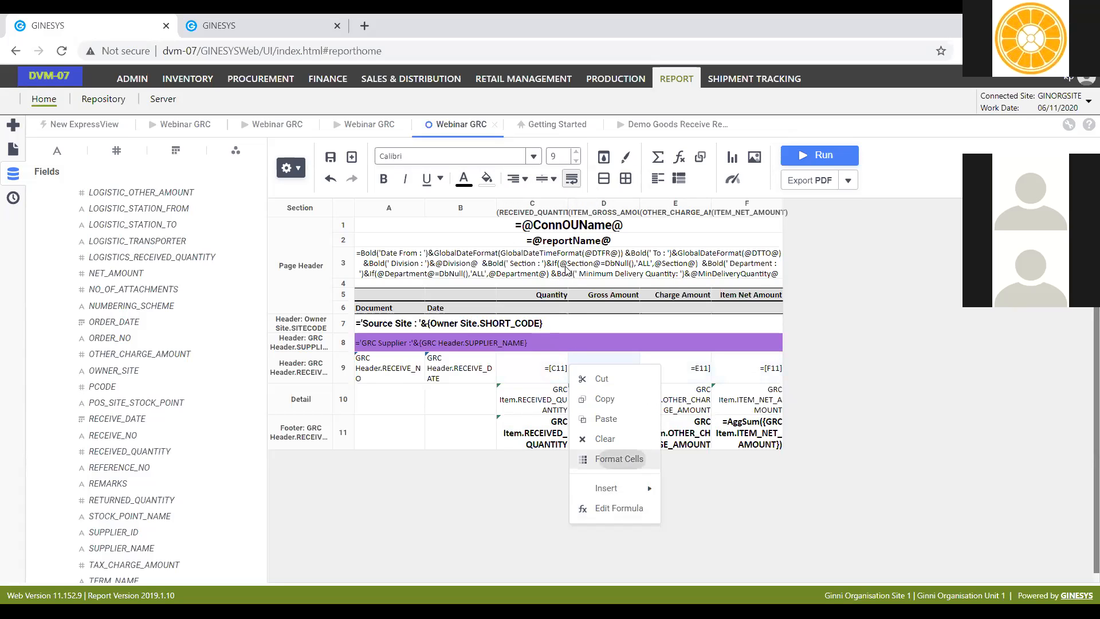
pyautogui.click(619, 458)
pyautogui.click(611, 250)
pyautogui.click(584, 306)
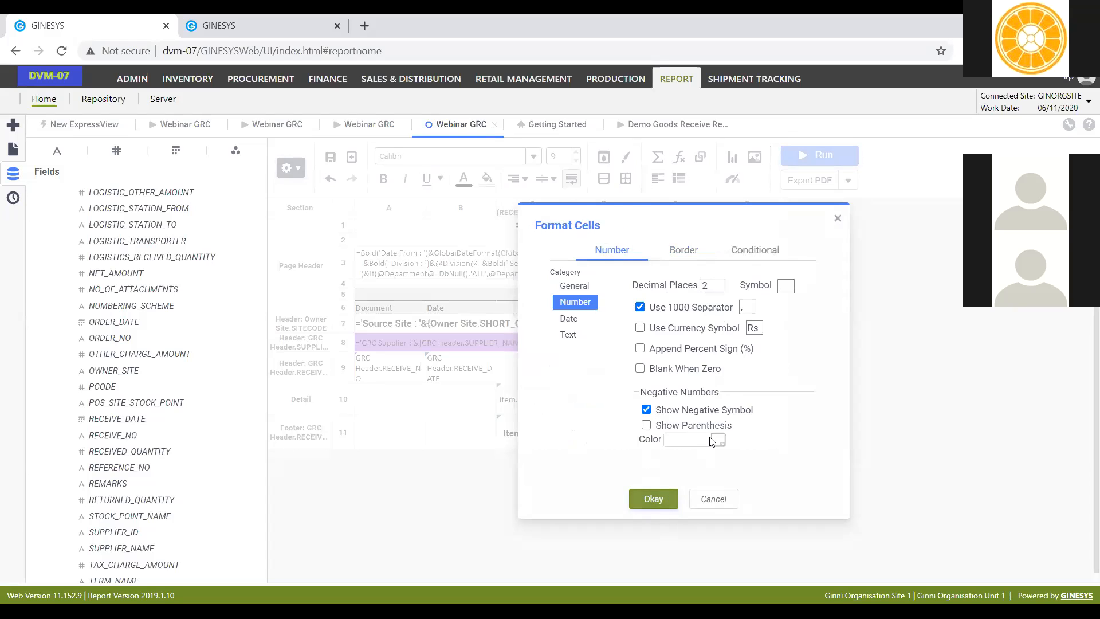
pyautogui.press('Escape')
# Step: Make the four total references in columns C to F of the document header row bold
pyautogui.click(551, 367)
pyautogui.keyDown('shift'); pyautogui.click(755, 375); pyautogui.keyUp('shift')
pyautogui.click(383, 179)
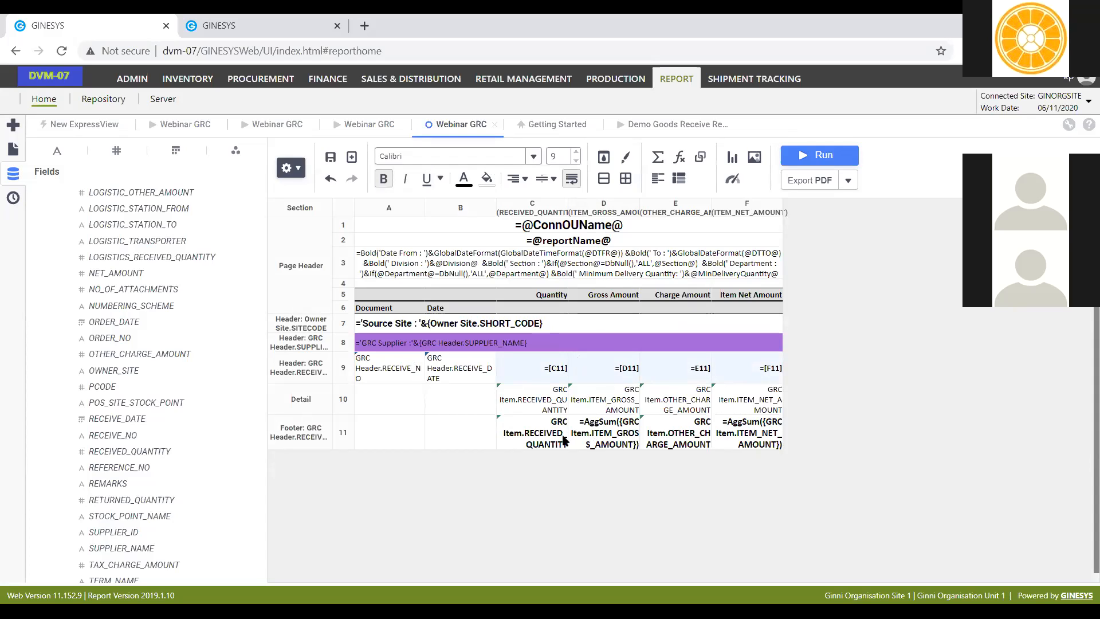
# Step: Suppress the GRC Header.RECEIVE_NO footer row that holds the document totals
pyautogui.rightClick(341, 435)
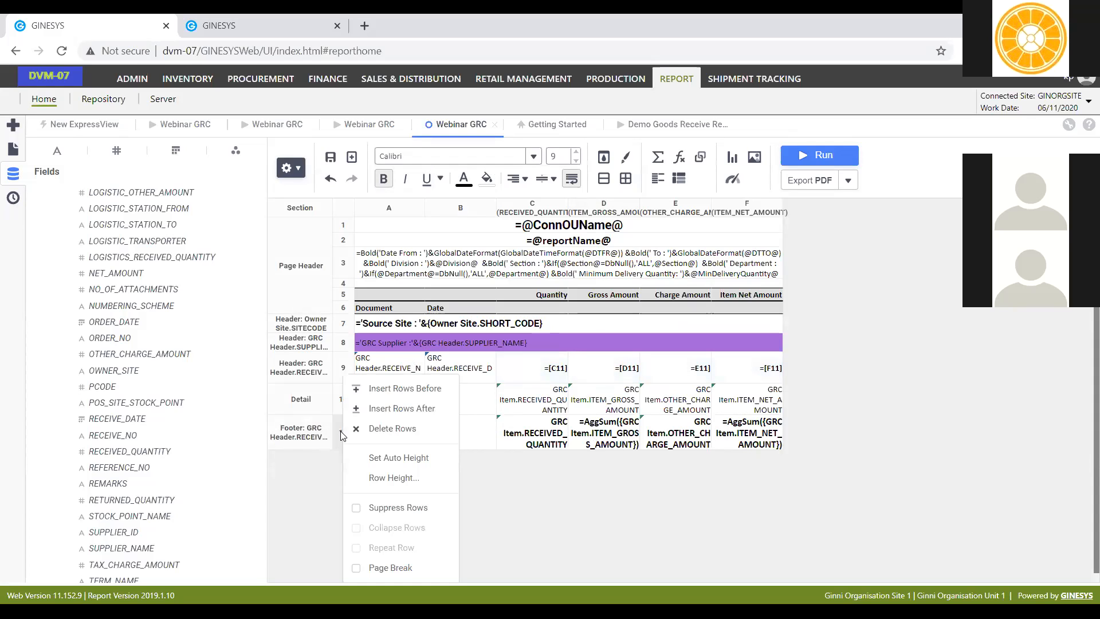
pyautogui.click(311, 469)
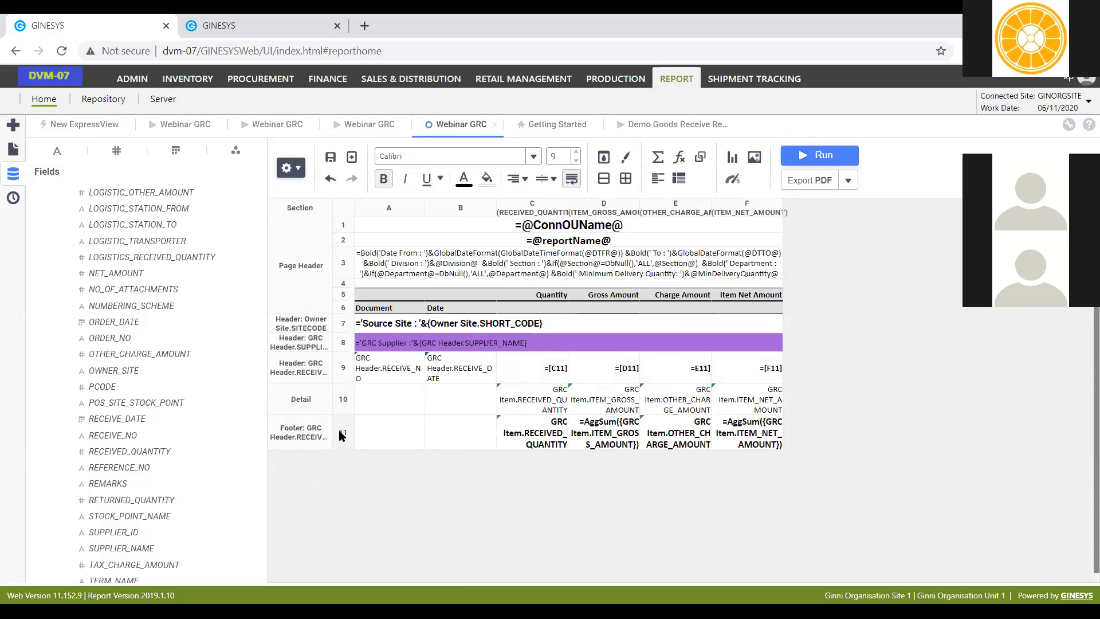
pyautogui.rightClick(342, 425)
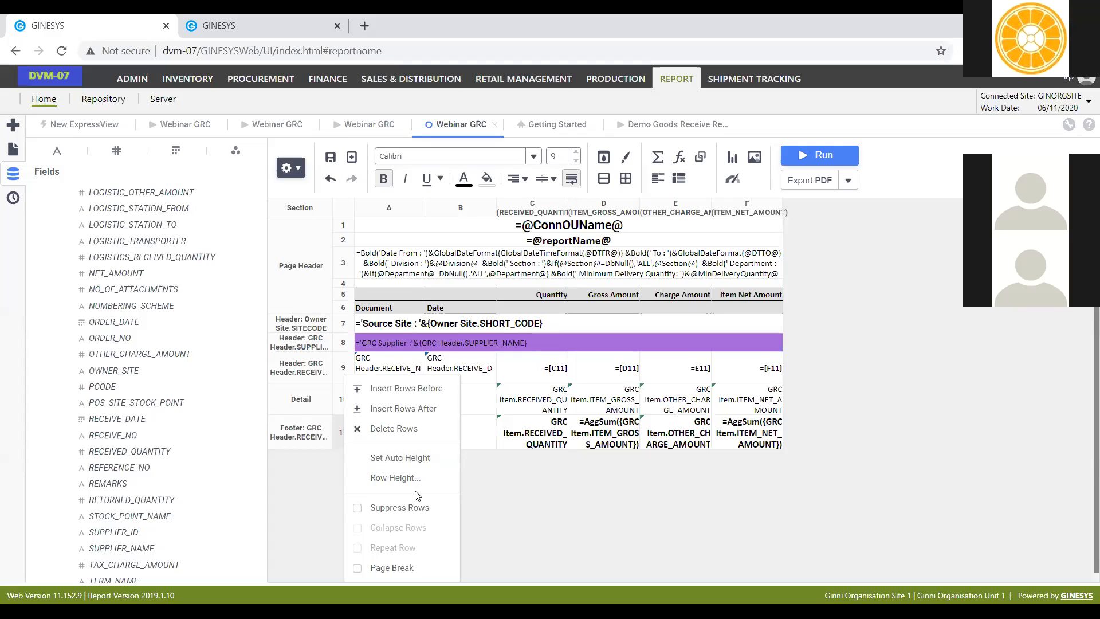
pyautogui.click(416, 508)
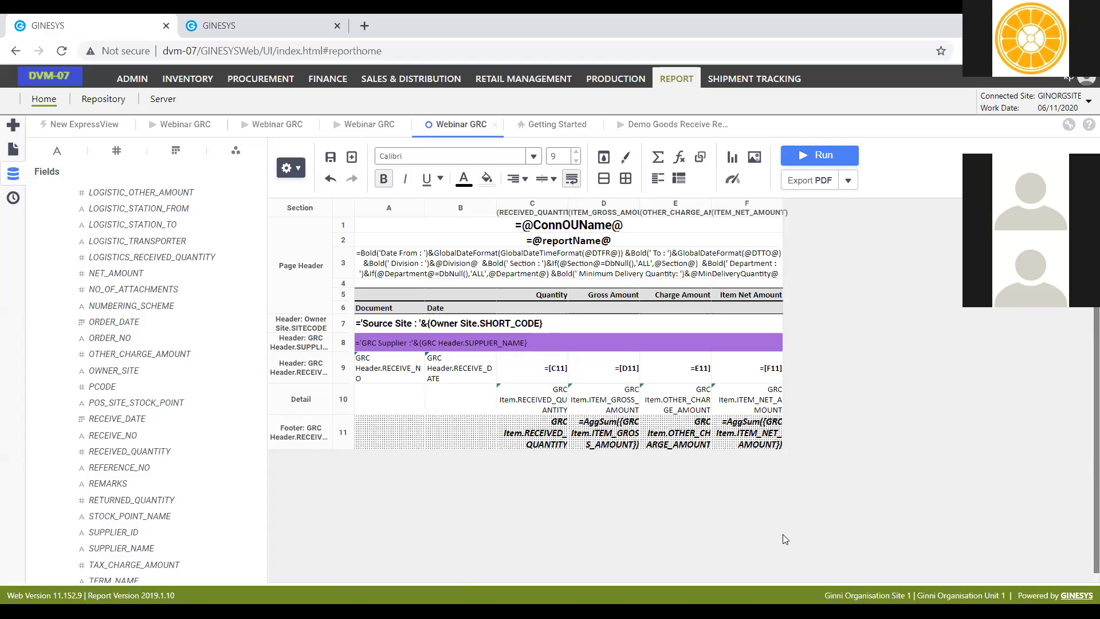
# Step: Run the Webinar GRC report for 06-11-2020 with all divisions, sections and departments, and close the surplus report previews
pyautogui.click(822, 155)
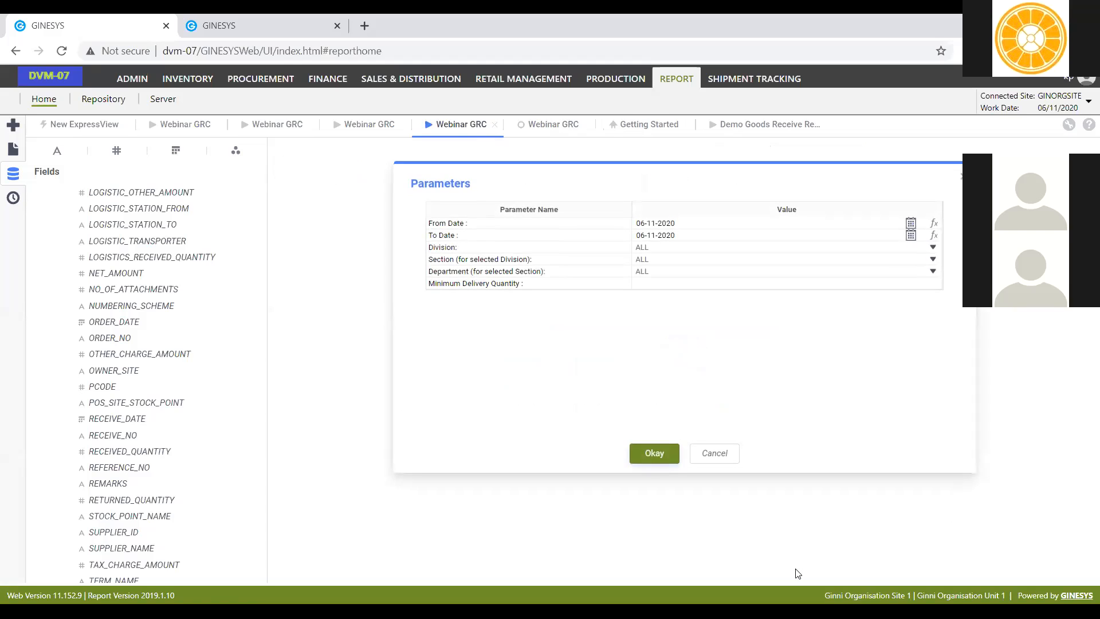
pyautogui.click(646, 460)
pyautogui.click(401, 127)
pyautogui.click(402, 126)
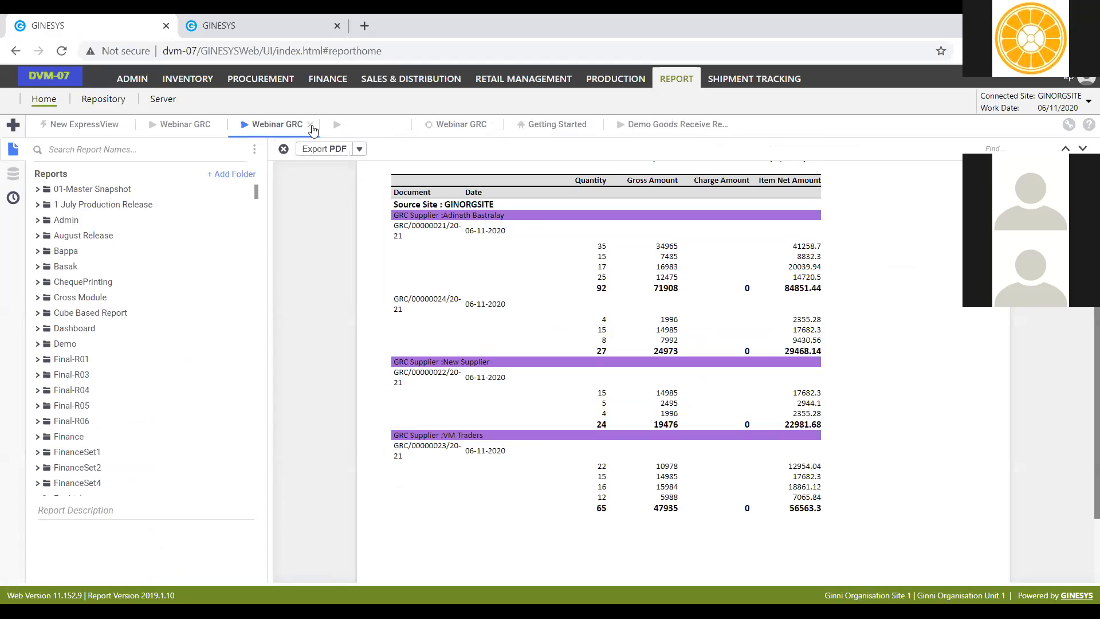
pyautogui.click(310, 125)
pyautogui.click(218, 125)
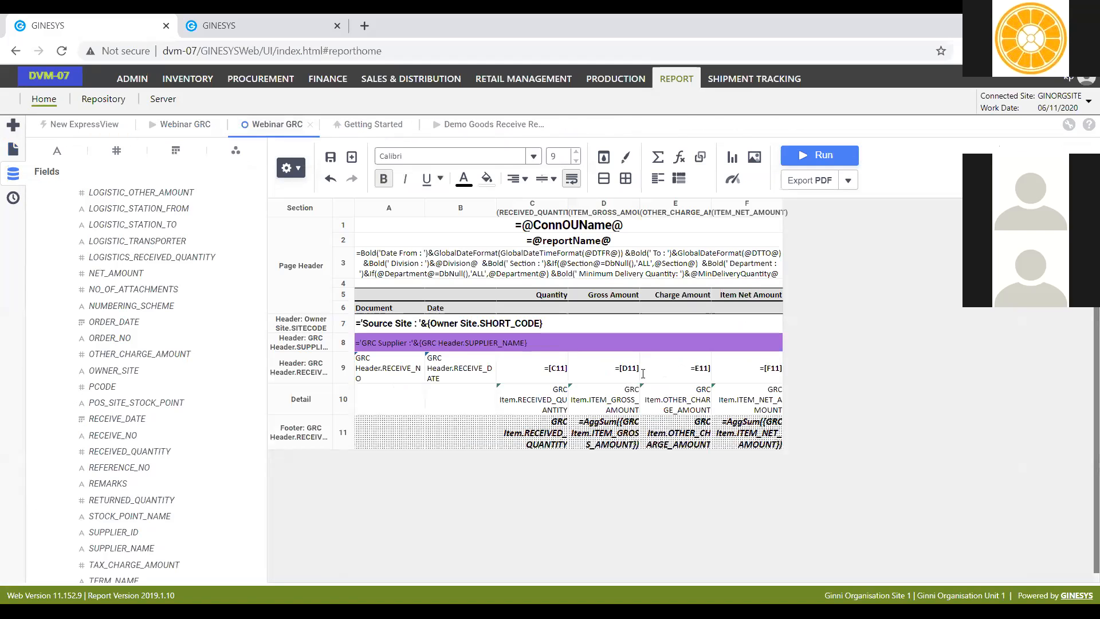
# Step: Correct the charge amount reference in column E of the document header row to =[E11]
pyautogui.doubleClick(644, 361)
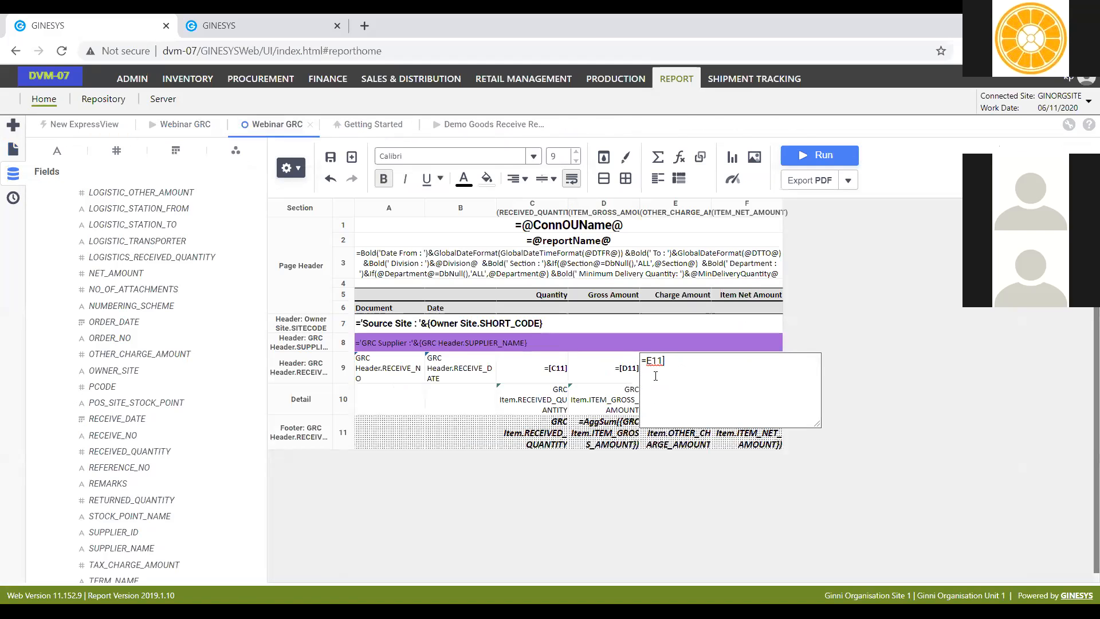
pyautogui.click(559, 446)
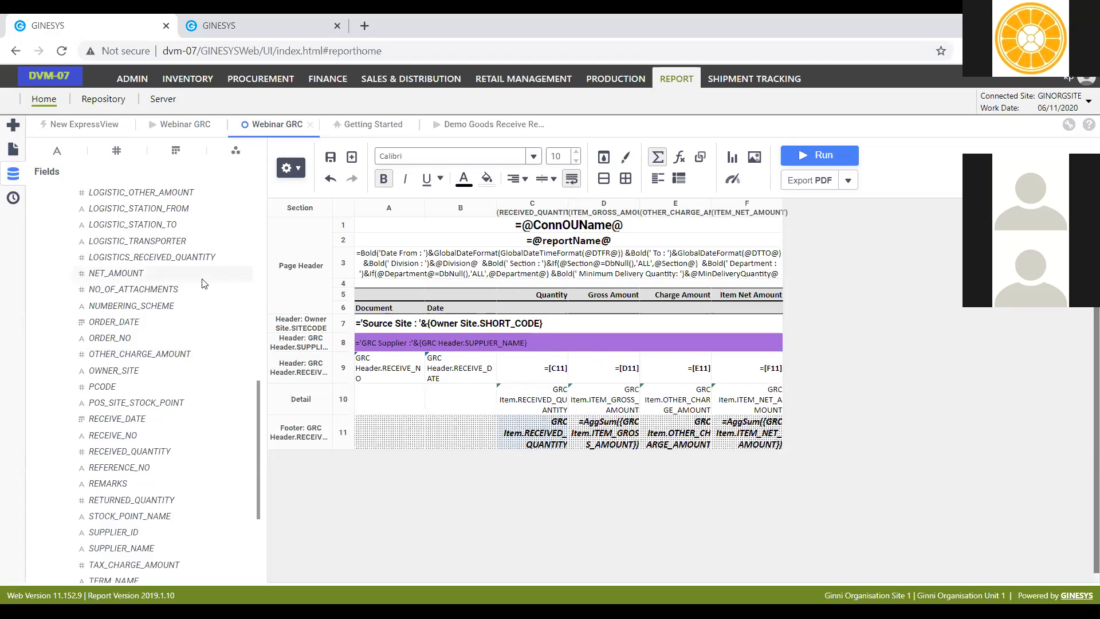
# Step: Add the Item master's ITEM_NAME field to column B and its BARCODE field to column A of the Detail row
pyautogui.click(387, 399)
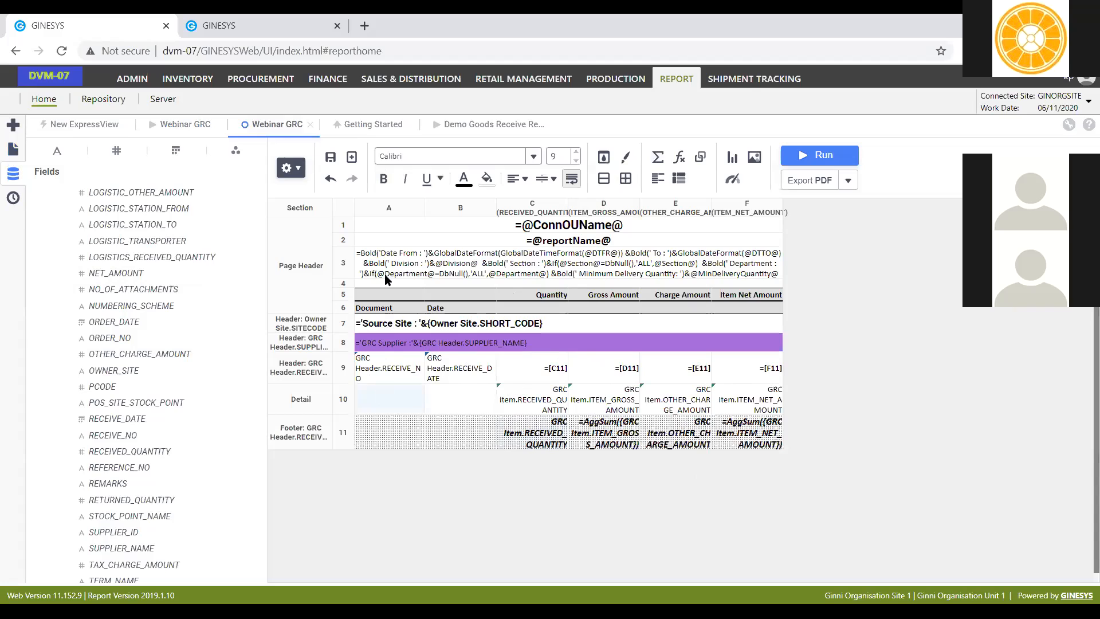
pyautogui.scroll(3, 137, 320)
pyautogui.scroll(15, 136, 321)
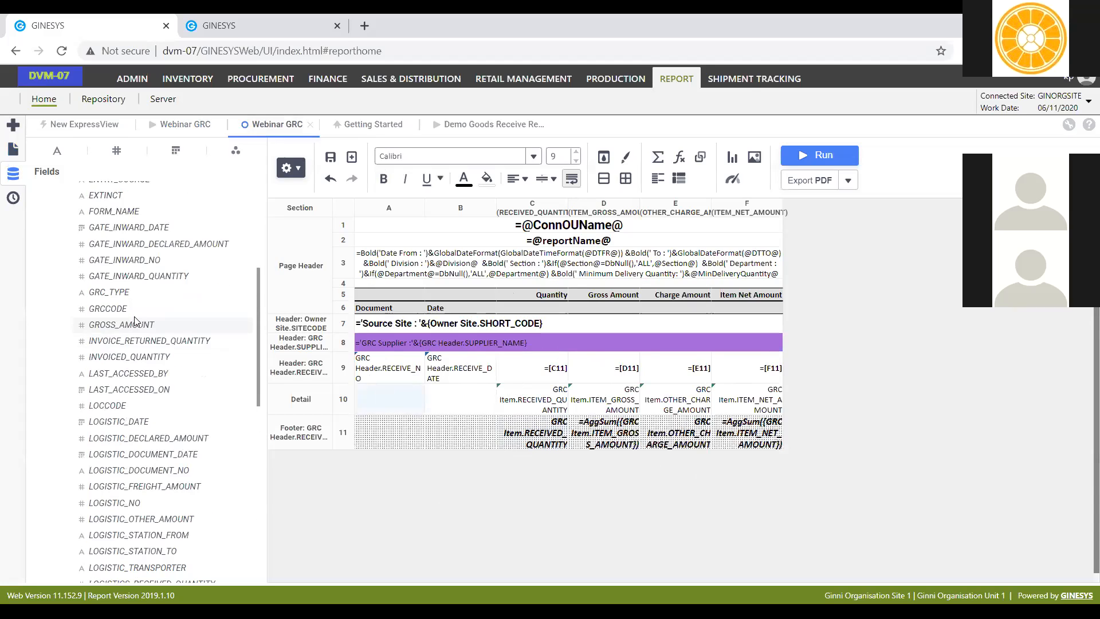
pyautogui.click(63, 250)
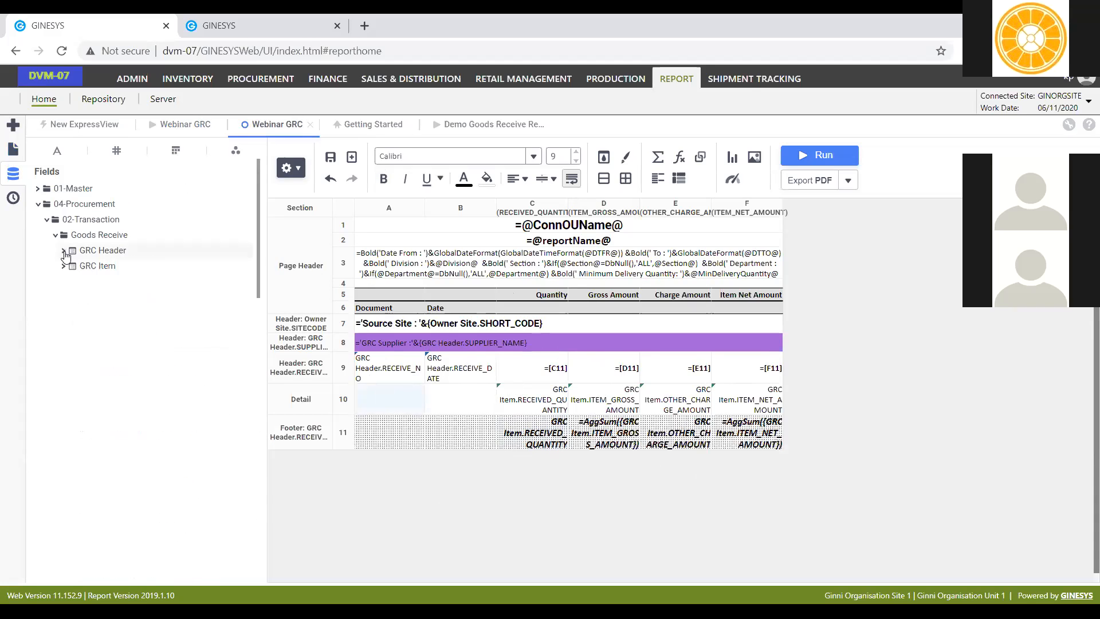
pyautogui.click(63, 266)
pyautogui.click(63, 267)
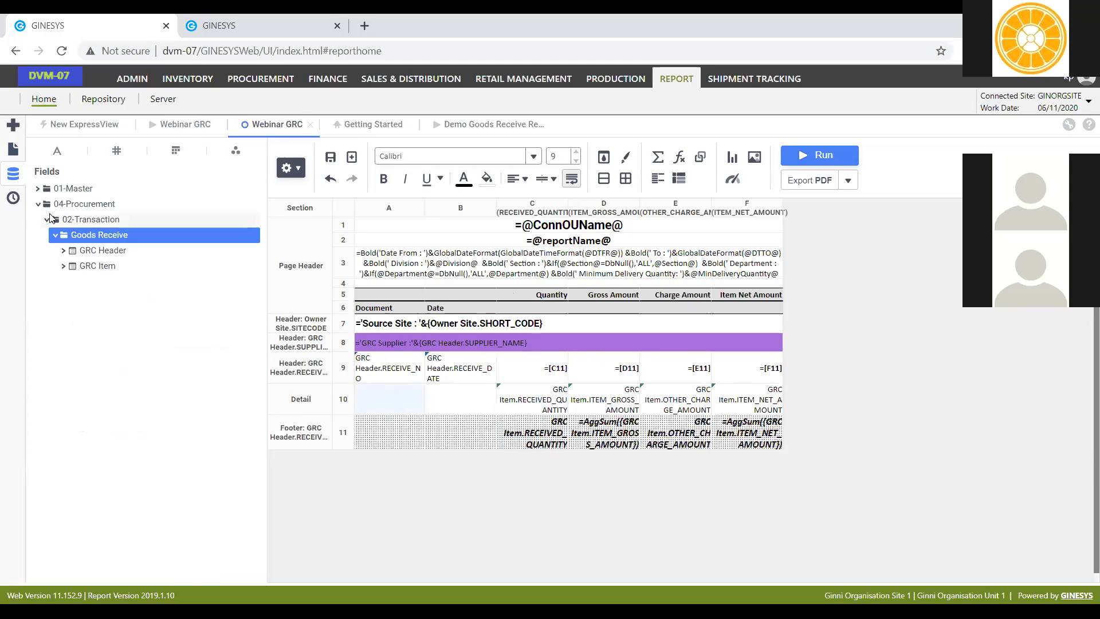
pyautogui.click(112, 266)
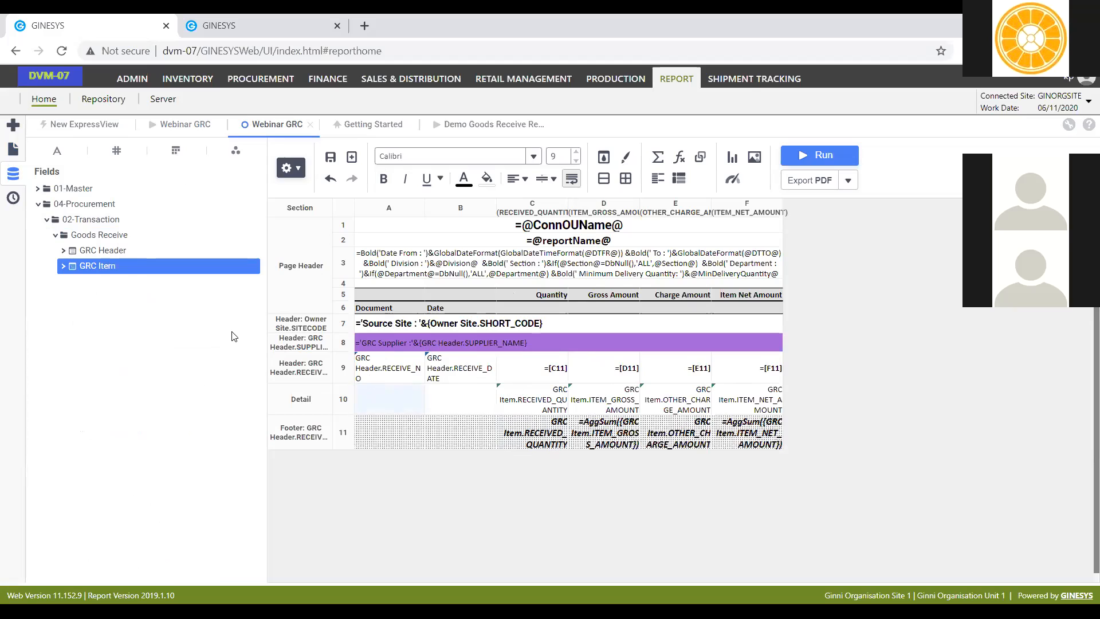
pyautogui.click(39, 188)
pyautogui.click(47, 204)
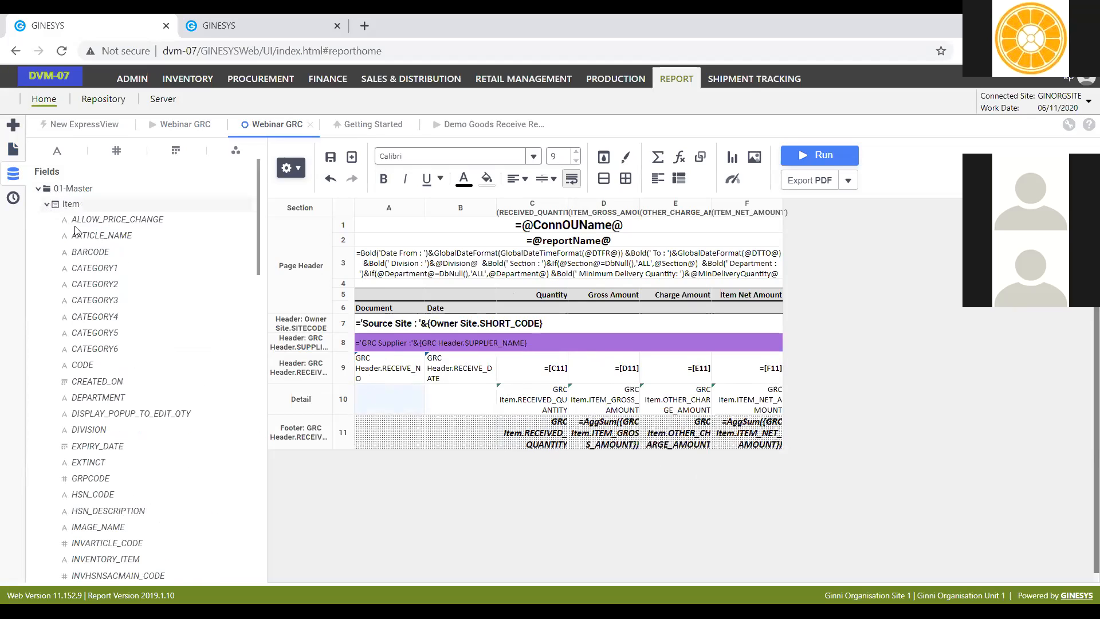
pyautogui.scroll(-3, 171, 370)
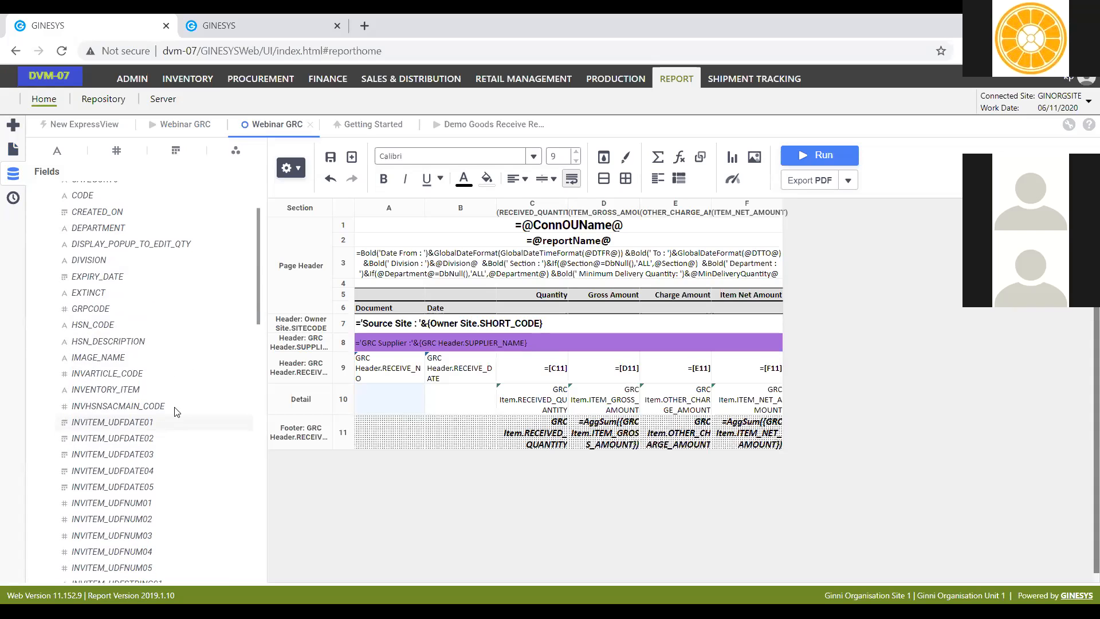
pyautogui.scroll(-3, 178, 355)
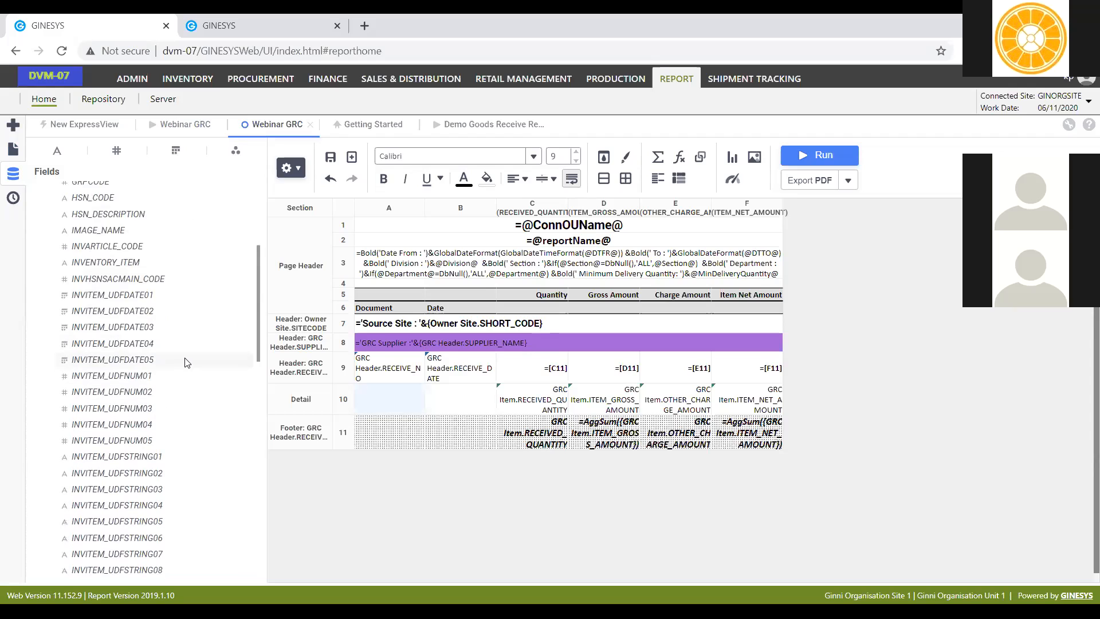
pyautogui.scroll(-3, 185, 362)
pyautogui.moveTo(138, 523); pyautogui.dragTo(448, 400)
pyautogui.scroll(5, 152, 458)
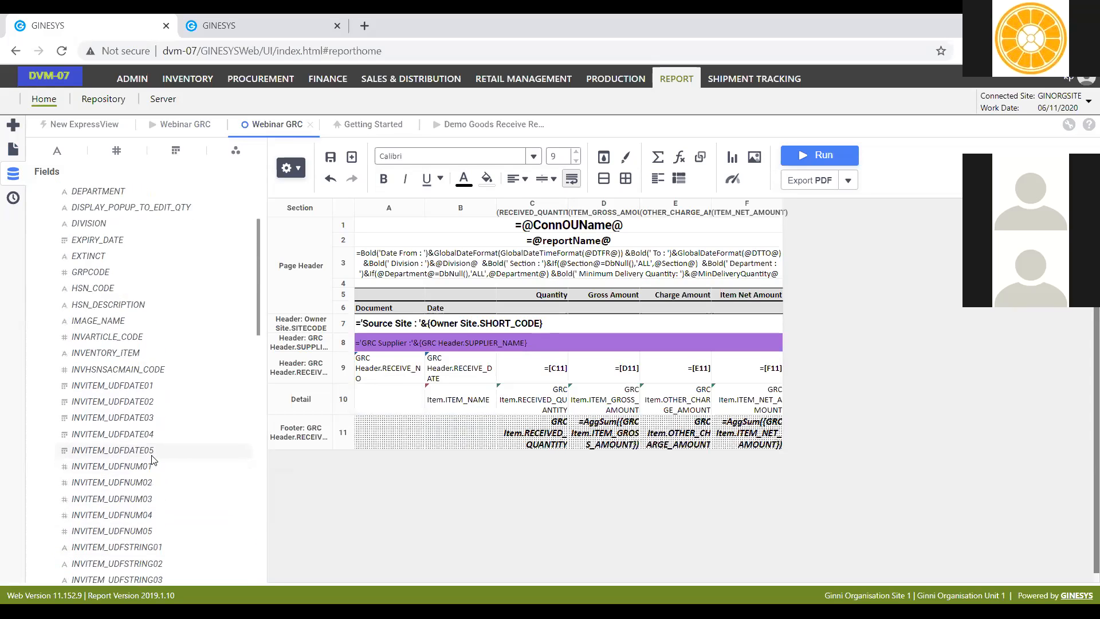
pyautogui.moveTo(95, 199); pyautogui.dragTo(395, 401)
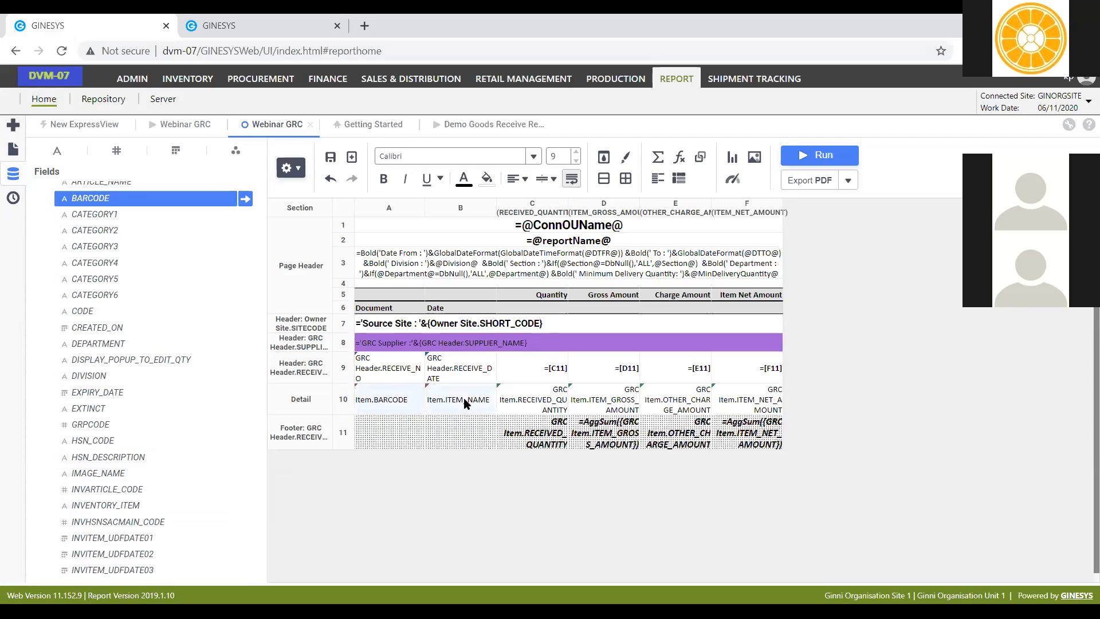
# Step: Make the BARCODE and ITEM_NAME cells of the Detail row bold and widen column B to fit the item names
pyautogui.hotkey('ctrl', 'b')
pyautogui.rightClick(499, 209)
pyautogui.moveTo(496, 210); pyautogui.dragTo(668, 229)
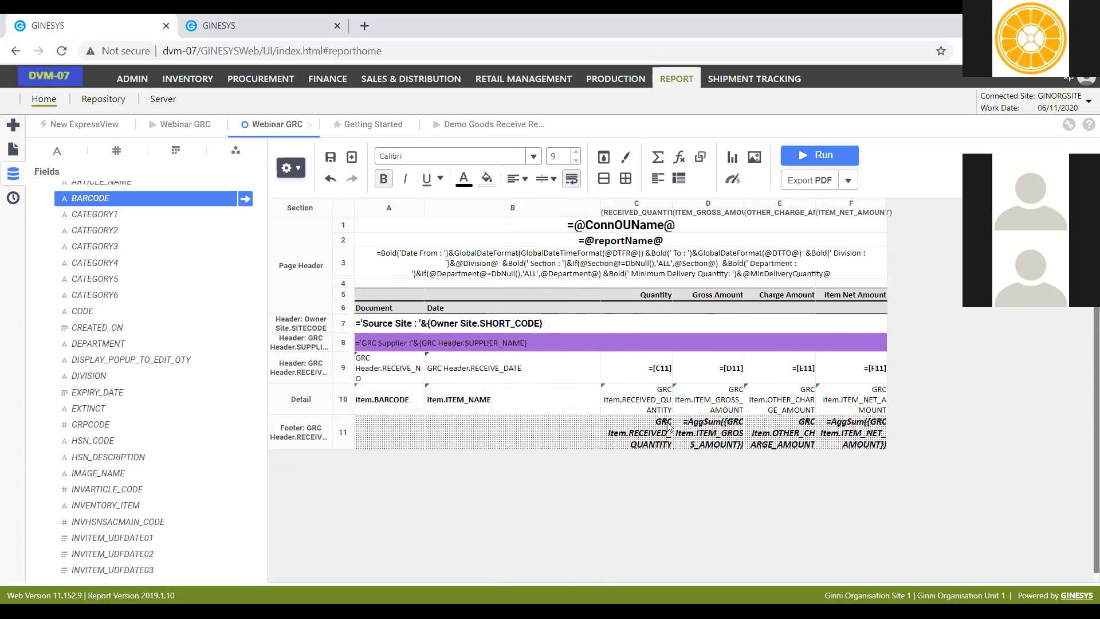
pyautogui.moveTo(600, 209); pyautogui.dragTo(638, 209)
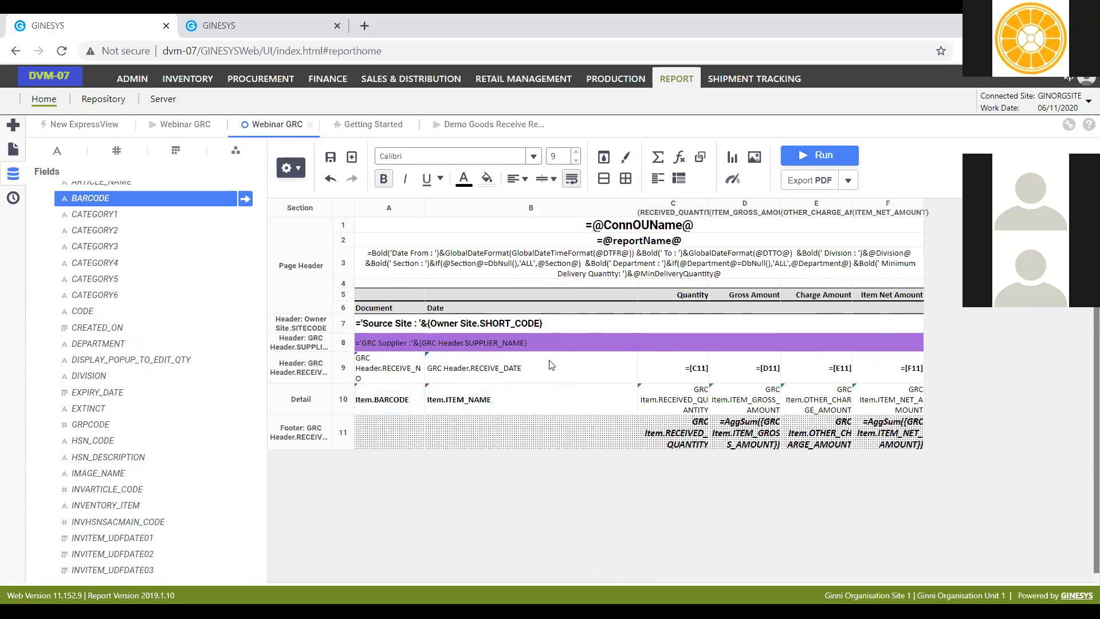
# Step: Add a group footer section for each change of GRC Header.SUPPLIER_NAME
pyautogui.rightClick(306, 398)
pyautogui.moveTo(370, 411)
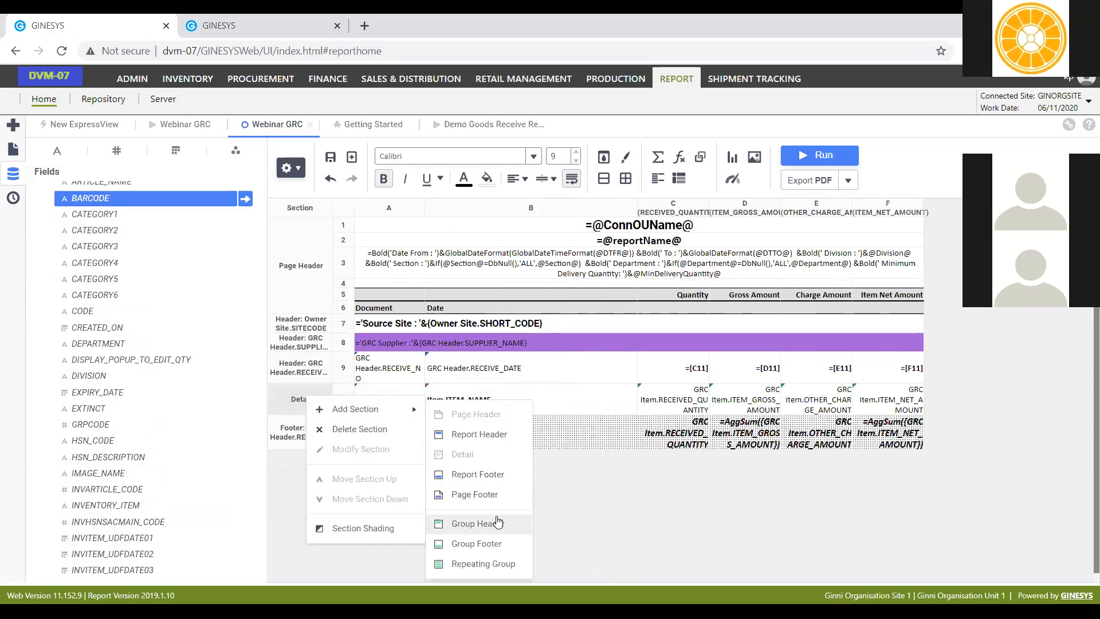
pyautogui.click(481, 543)
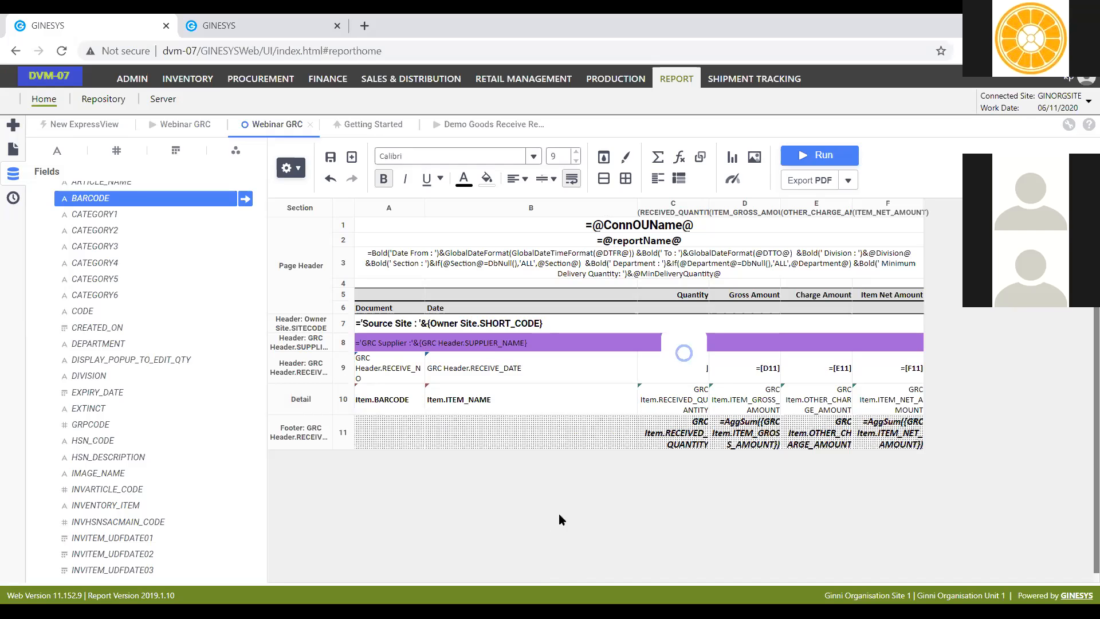
pyautogui.click(750, 286)
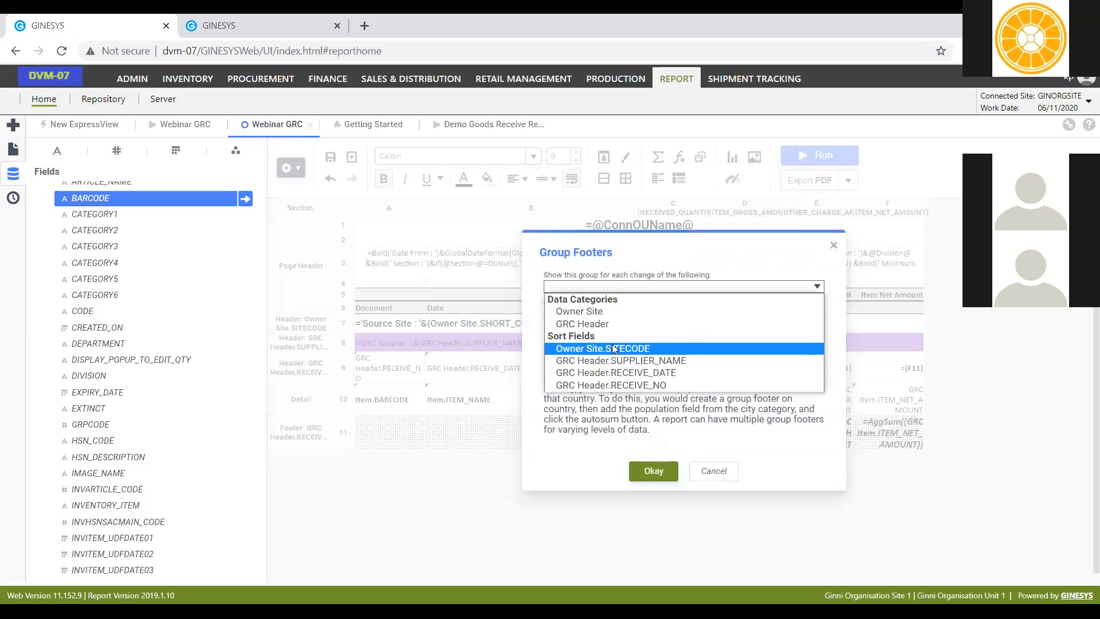
pyautogui.click(644, 361)
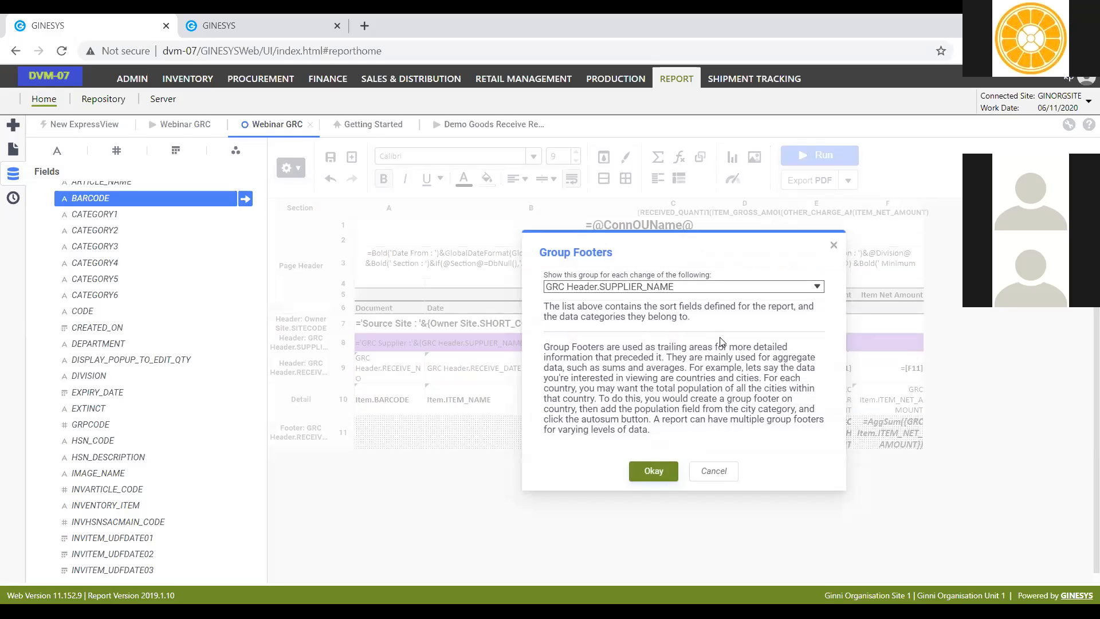
pyautogui.click(659, 467)
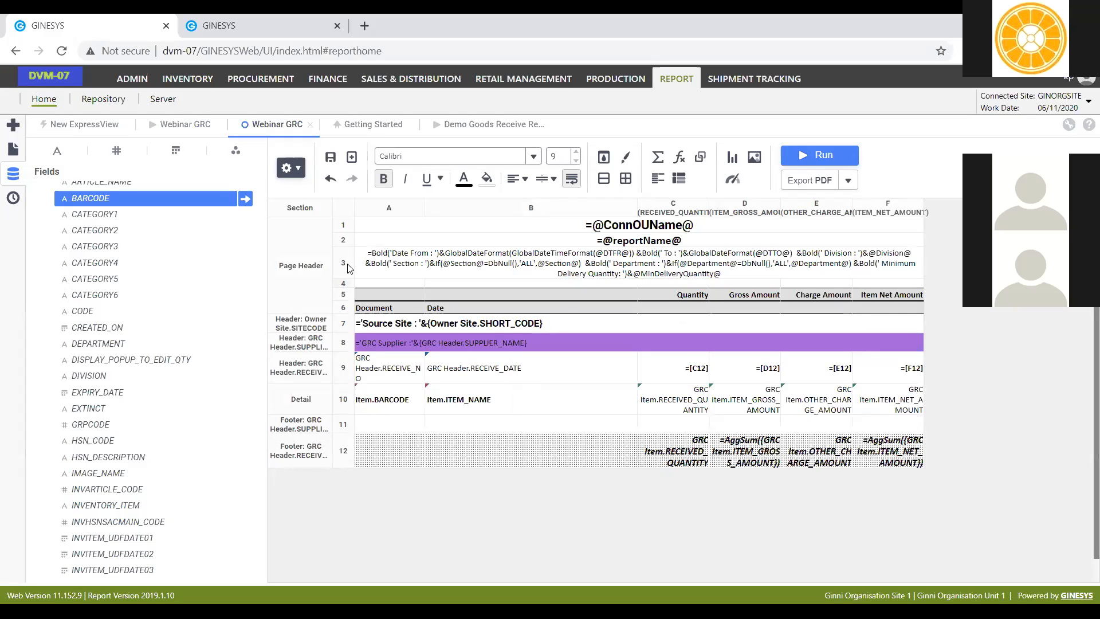
# Step: Widen the Section column and move the GRC Header.RECEIVE_NO footer above the GRC Header.SUPPLIER_NAME footer
pyautogui.moveTo(333, 204); pyautogui.dragTo(361, 216)
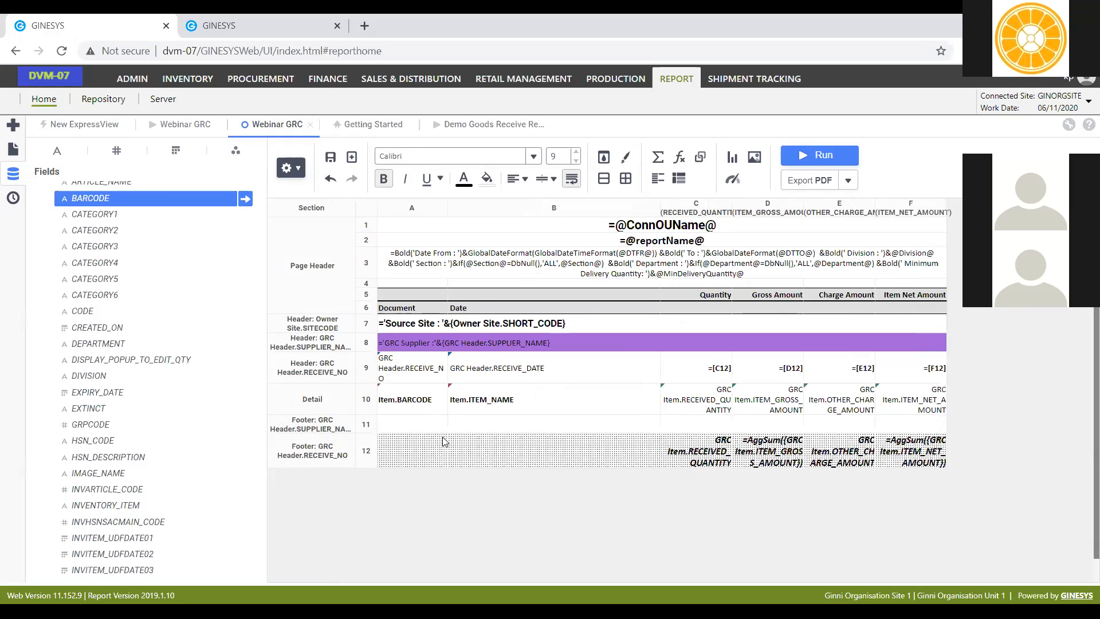
pyautogui.rightClick(310, 458)
pyautogui.moveTo(373, 453)
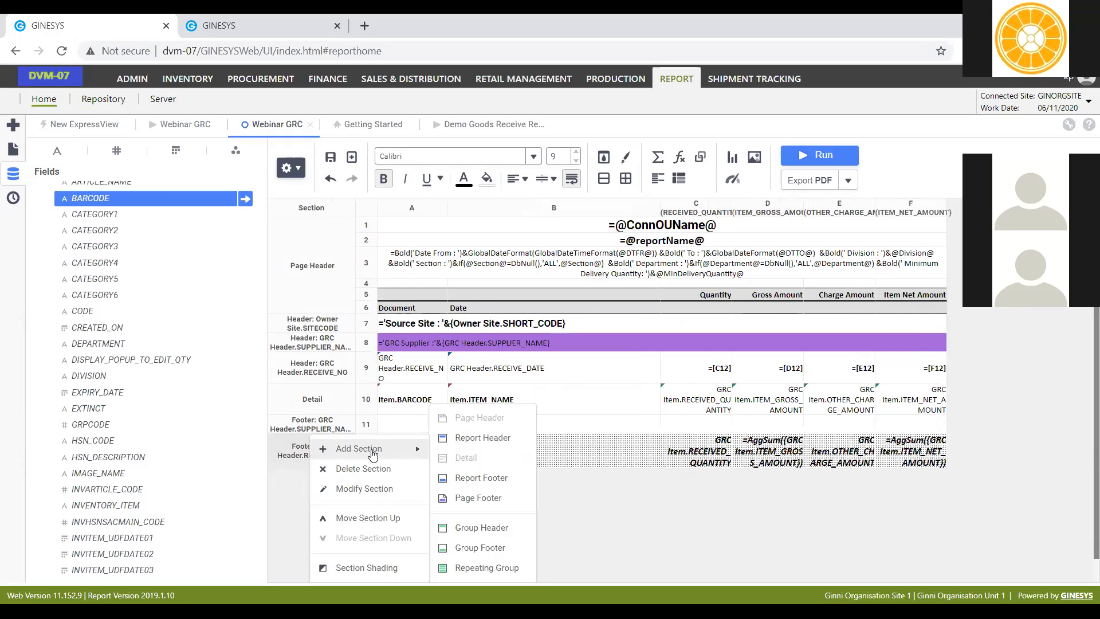
pyautogui.click(341, 518)
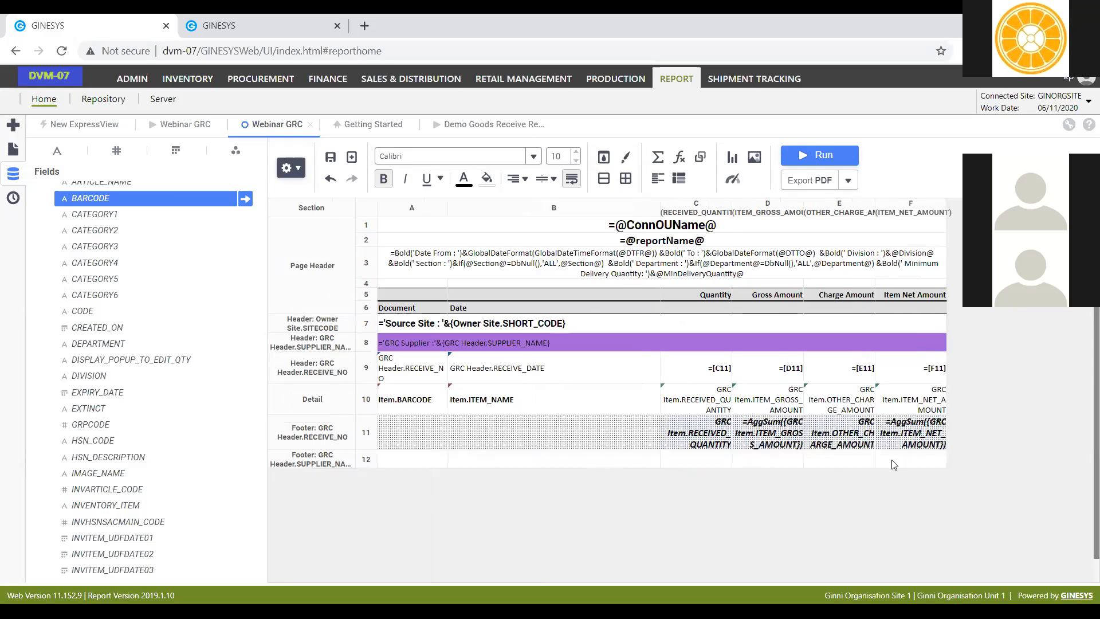
# Step: Copy the sum formulas into columns C to F of the supplier footer row and label column B "Supplier Total :" in bold
pyautogui.moveTo(694, 438); pyautogui.dragTo(709, 476)
pyautogui.doubleClick(560, 472)
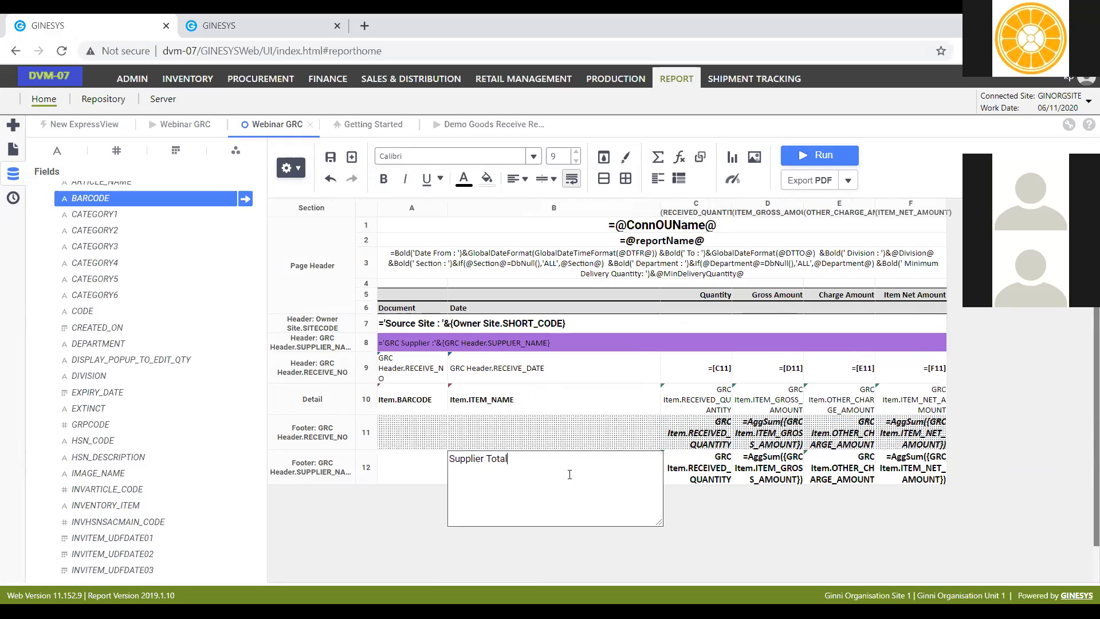
pyautogui.click(783, 566)
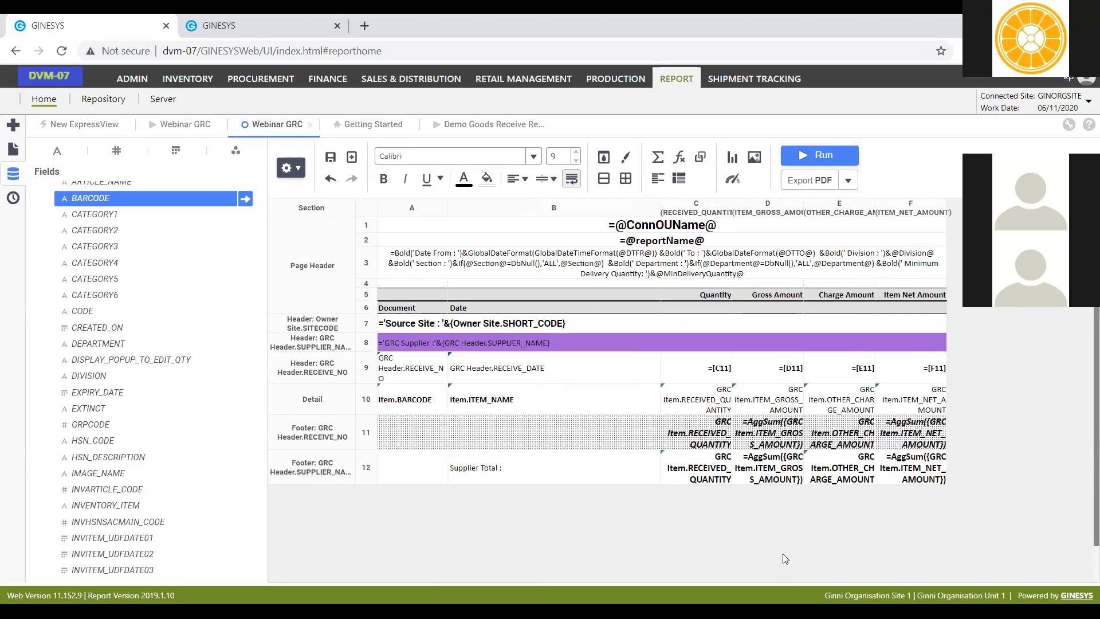
pyautogui.click(576, 477)
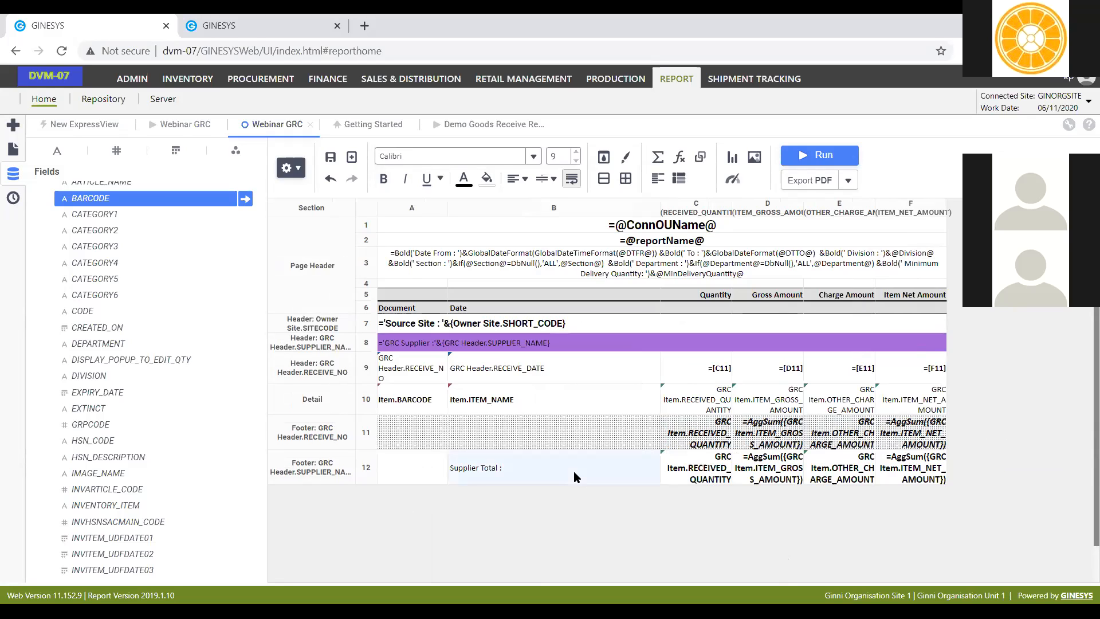
pyautogui.hotkey('ctrl', 'b')
# Step: Apply a black (#000000) top border of width 1 to columns A to F of the supplier footer row
pyautogui.click(403, 472)
pyautogui.keyDown('shift'); pyautogui.click(917, 473); pyautogui.keyUp('shift')
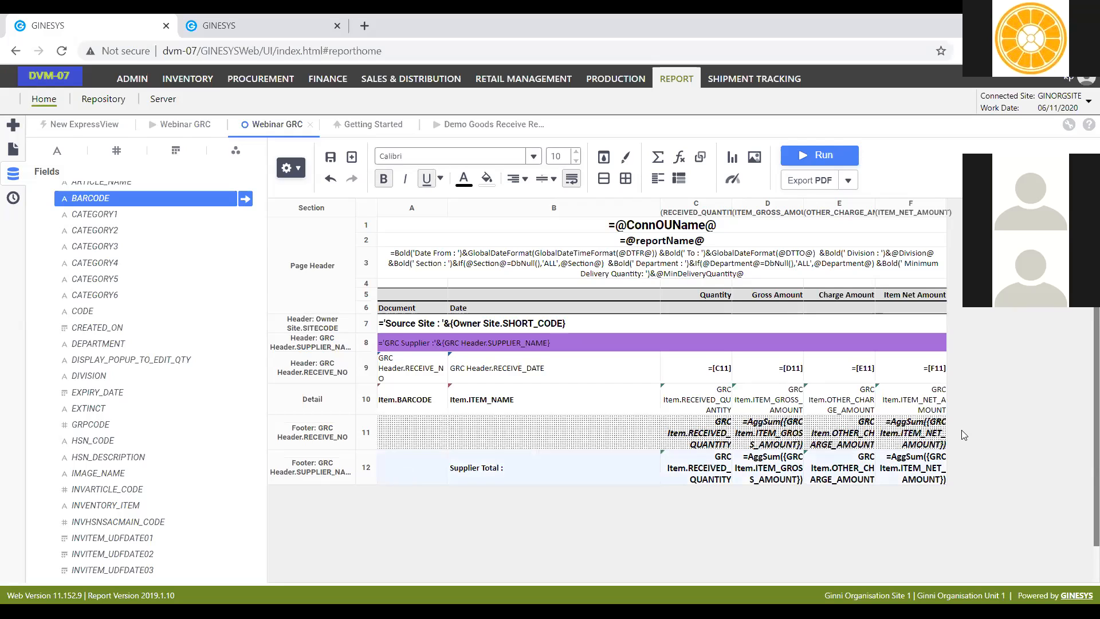
pyautogui.click(606, 161)
pyautogui.click(709, 337)
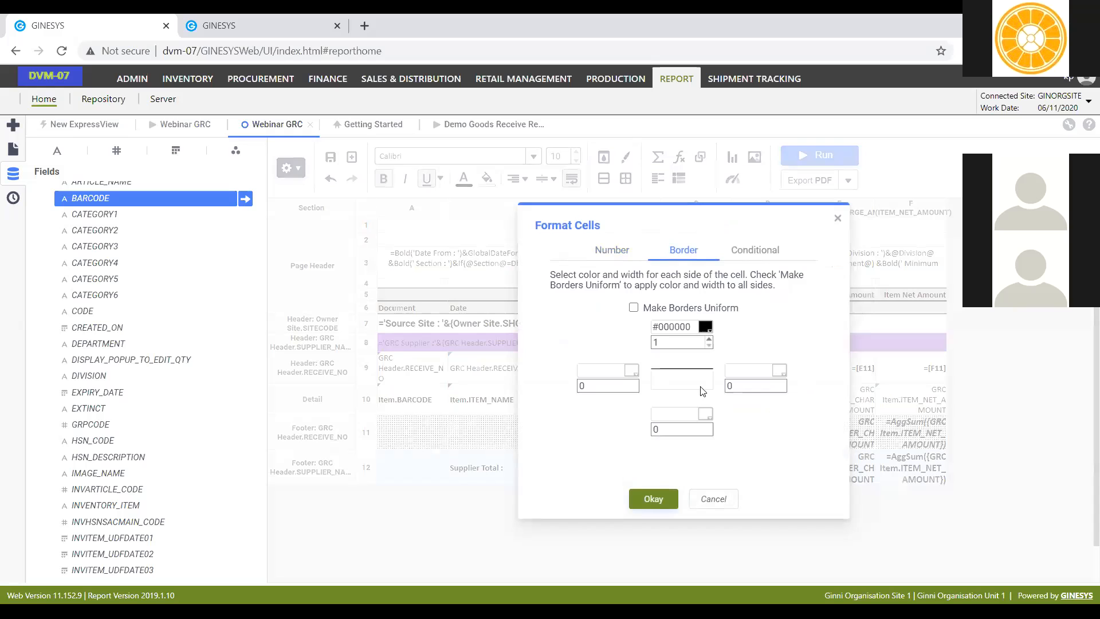
pyautogui.click(653, 499)
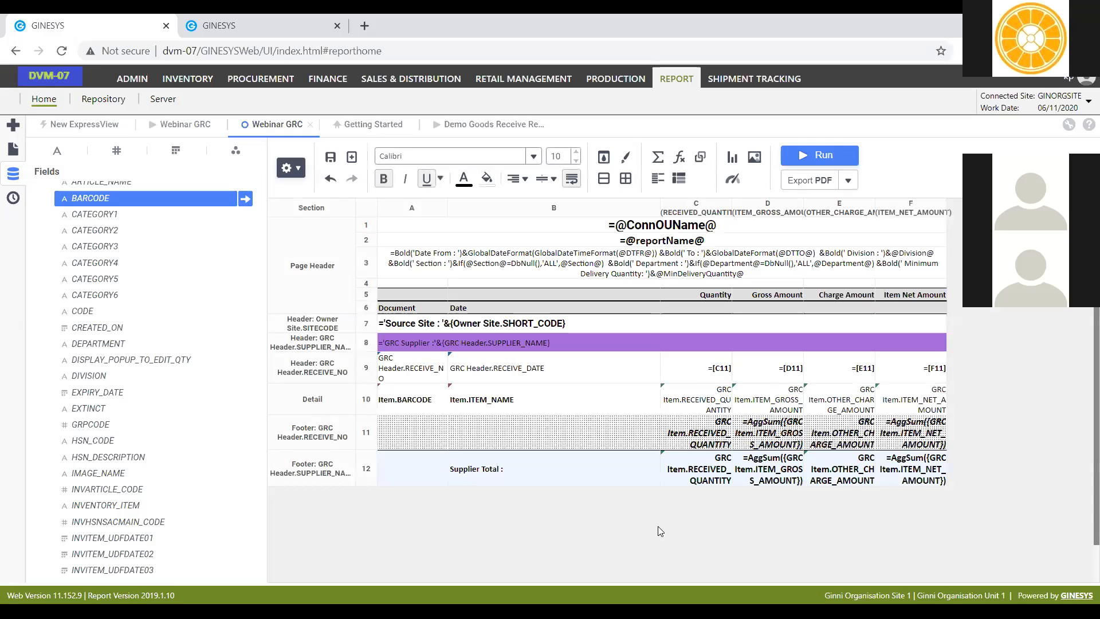
# Step: Run the Webinar GRC report and review its supplier totals, source site and filter line in the output
pyautogui.click(818, 156)
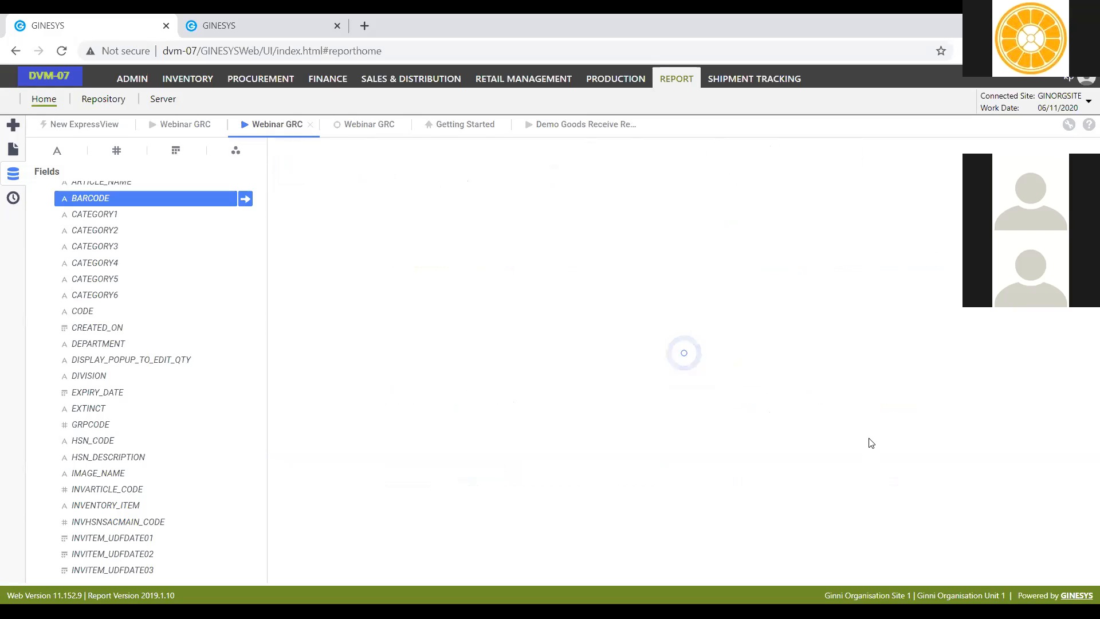
pyautogui.click(666, 456)
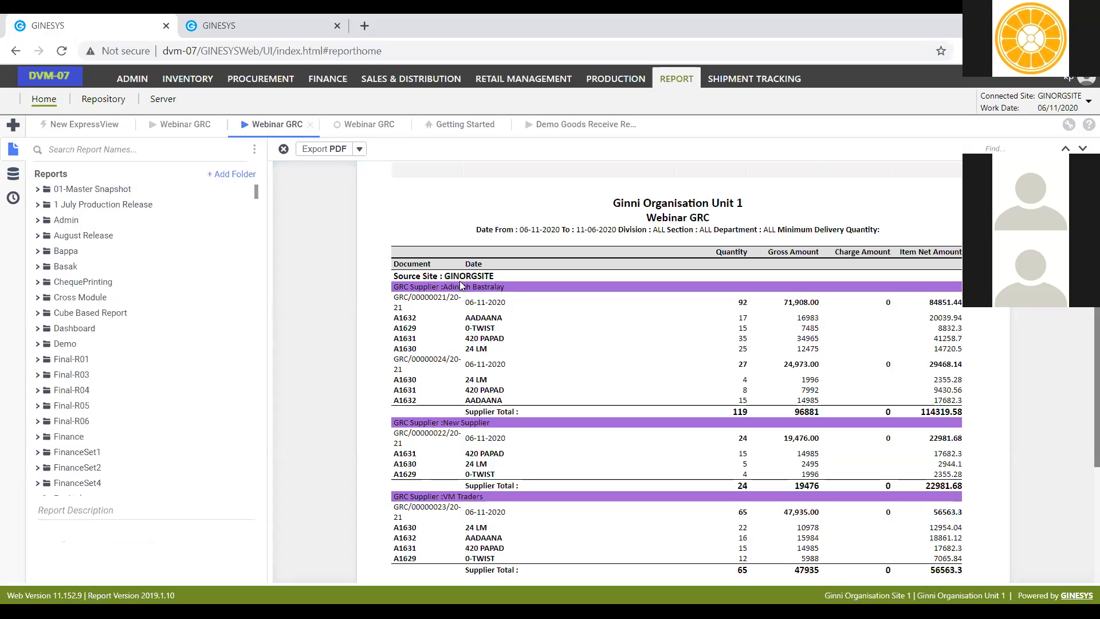
pyautogui.moveTo(496, 288); pyautogui.dragTo(516, 287)
pyautogui.moveTo(725, 413); pyautogui.dragTo(912, 416)
pyautogui.scroll(-1, 707, 433)
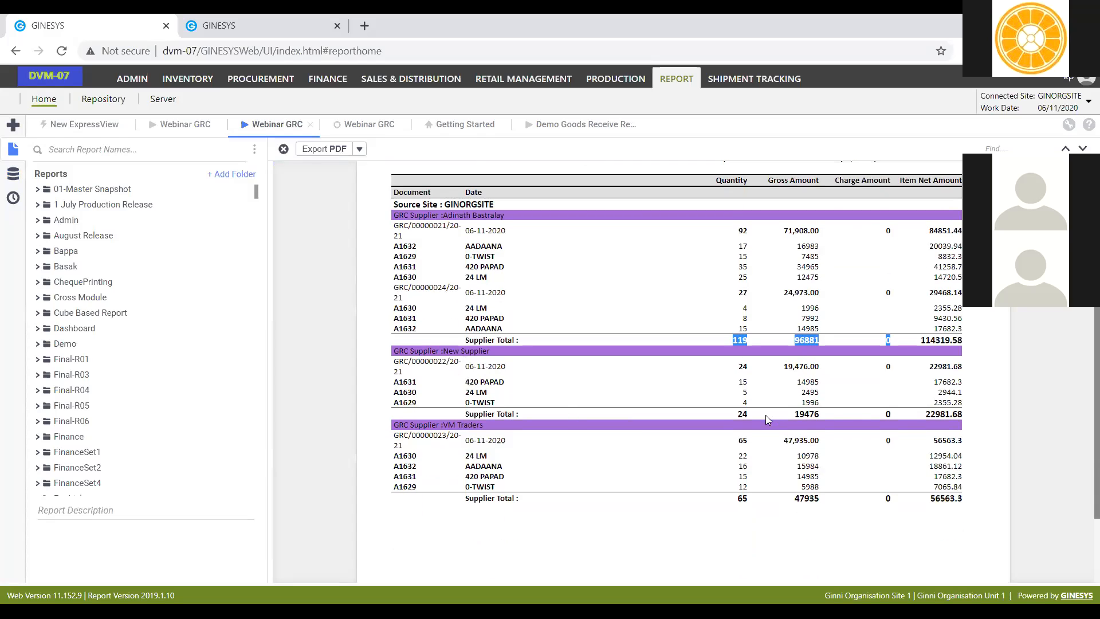
pyautogui.moveTo(735, 416); pyautogui.dragTo(839, 418)
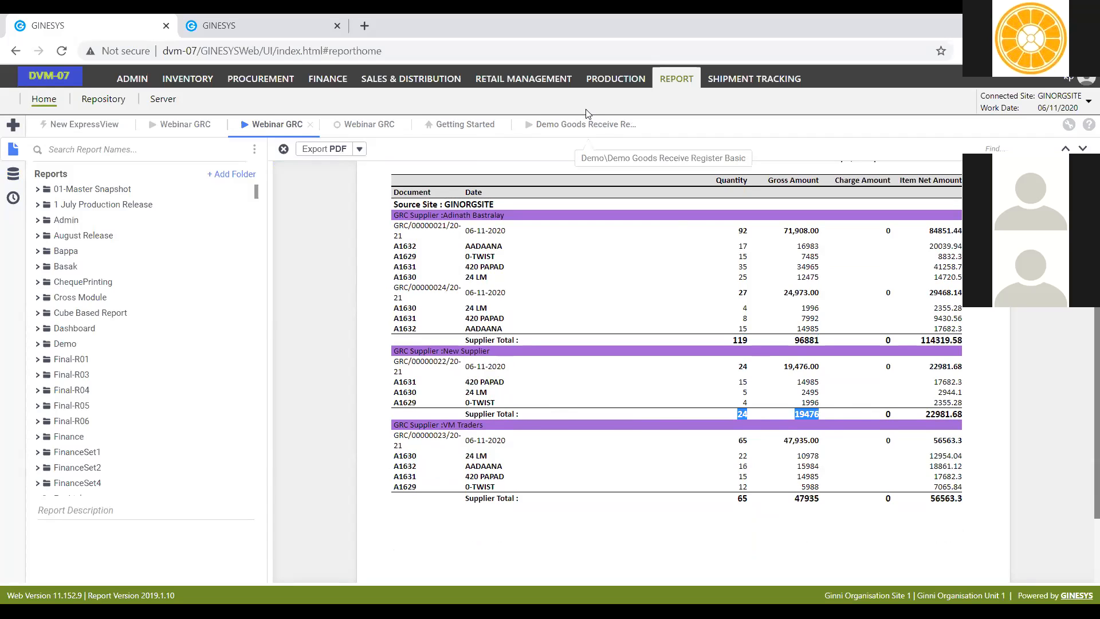
pyautogui.doubleClick(453, 204)
pyautogui.scroll(2, 630, 218)
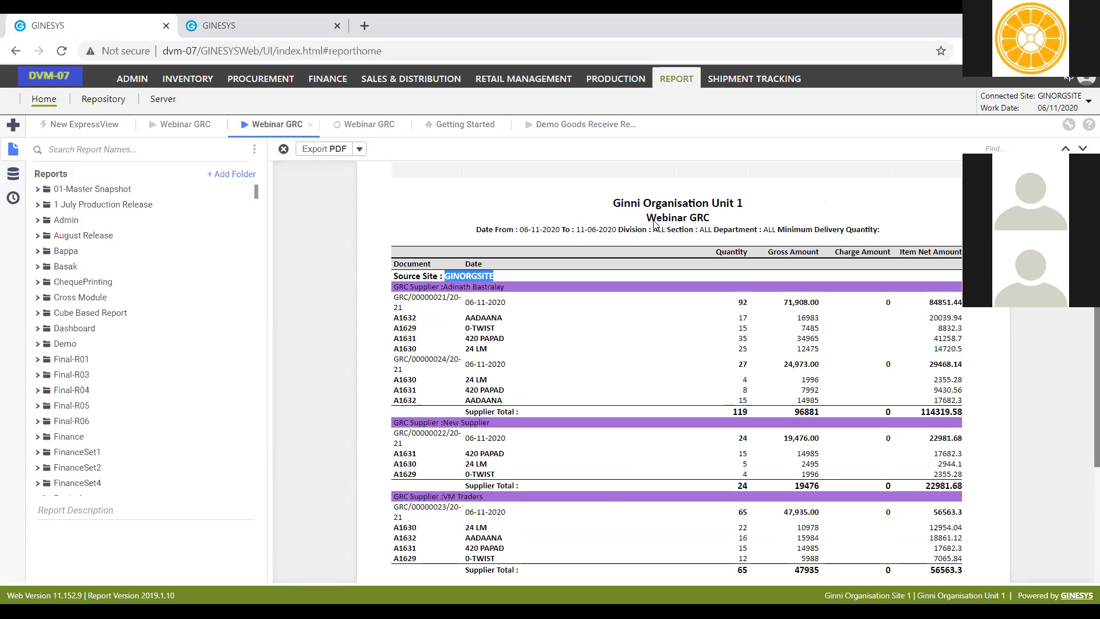
pyautogui.moveTo(519, 229); pyautogui.dragTo(622, 241)
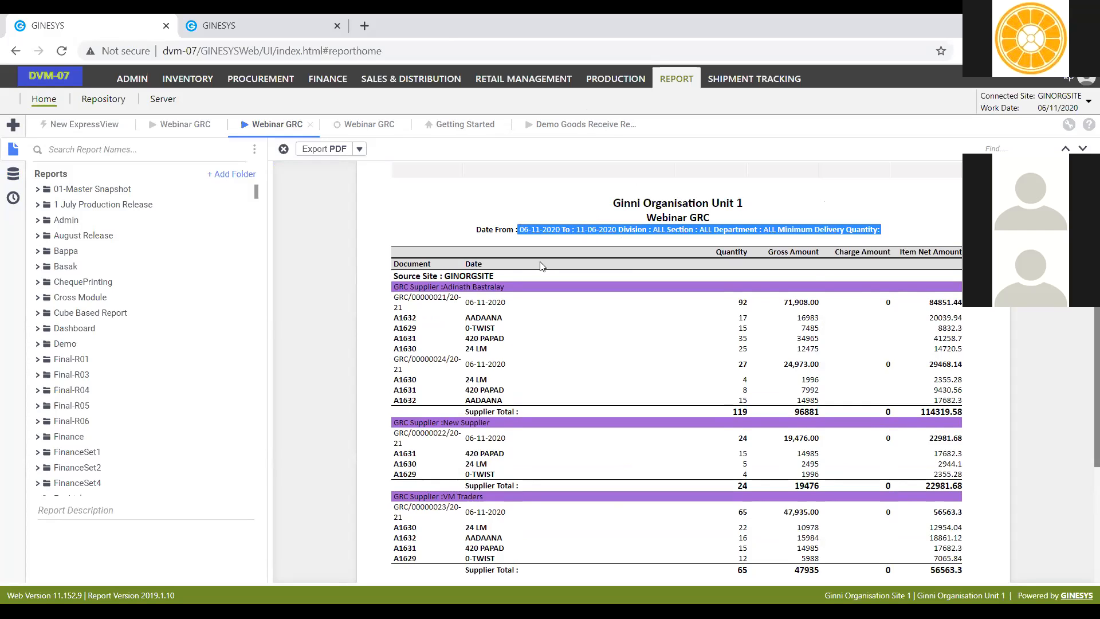
pyautogui.scroll(-3, 542, 265)
pyautogui.scroll(3, 644, 282)
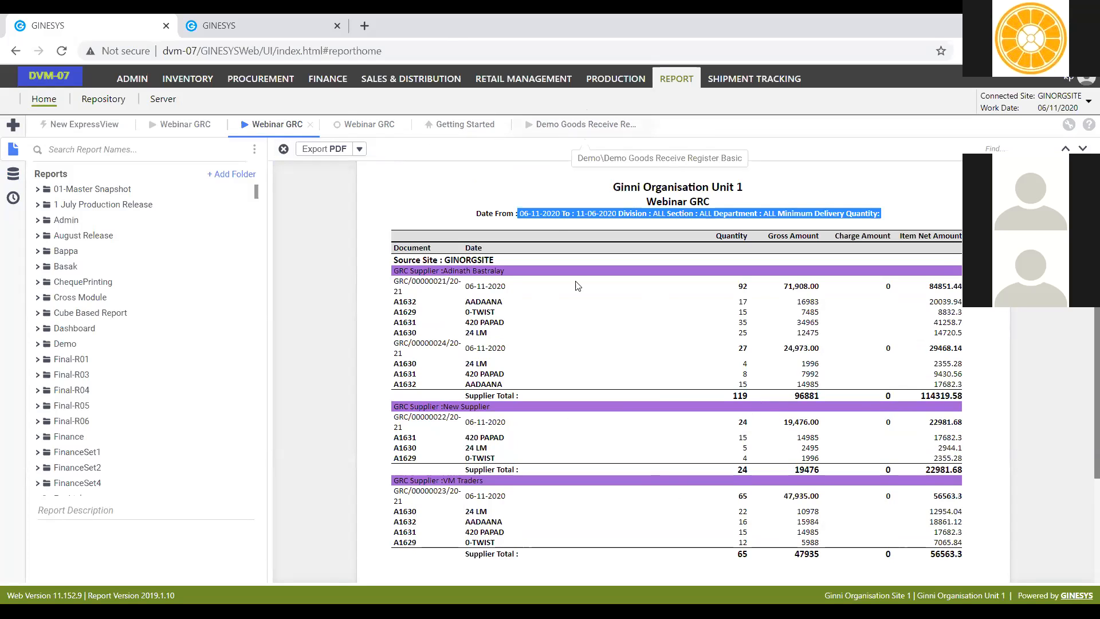
# Step: Examine the supplier grouping, totals and page footer layout in the Demo Goods Receive Register Basic report output
pyautogui.click(585, 125)
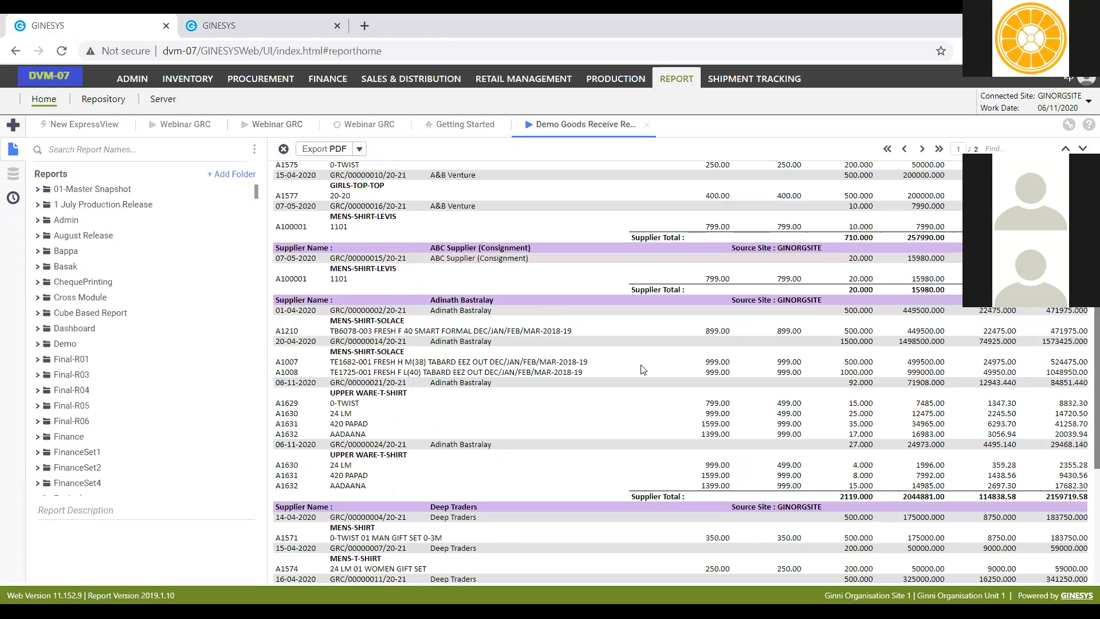
pyautogui.scroll(1, 595, 333)
pyautogui.scroll(2, 595, 333)
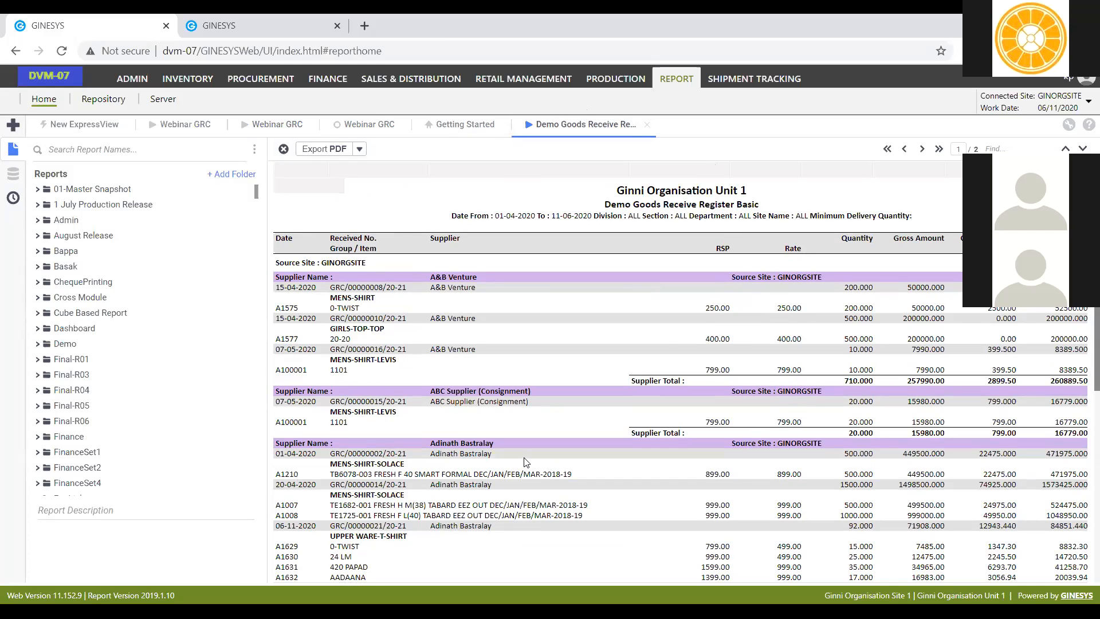
pyautogui.scroll(-6, 524, 457)
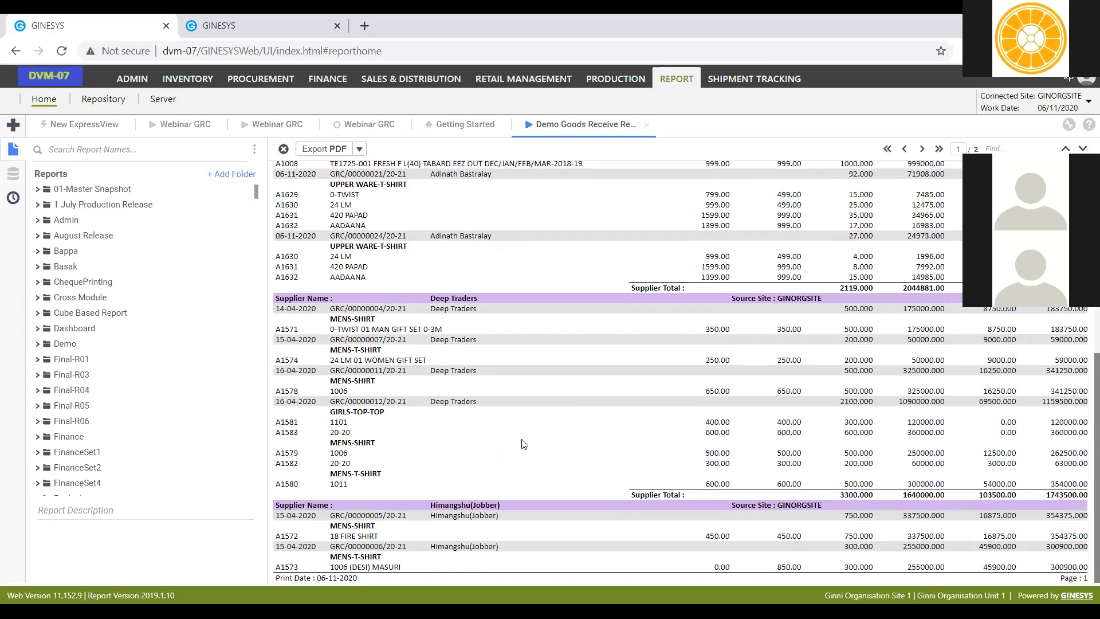
pyautogui.scroll(5, 476, 436)
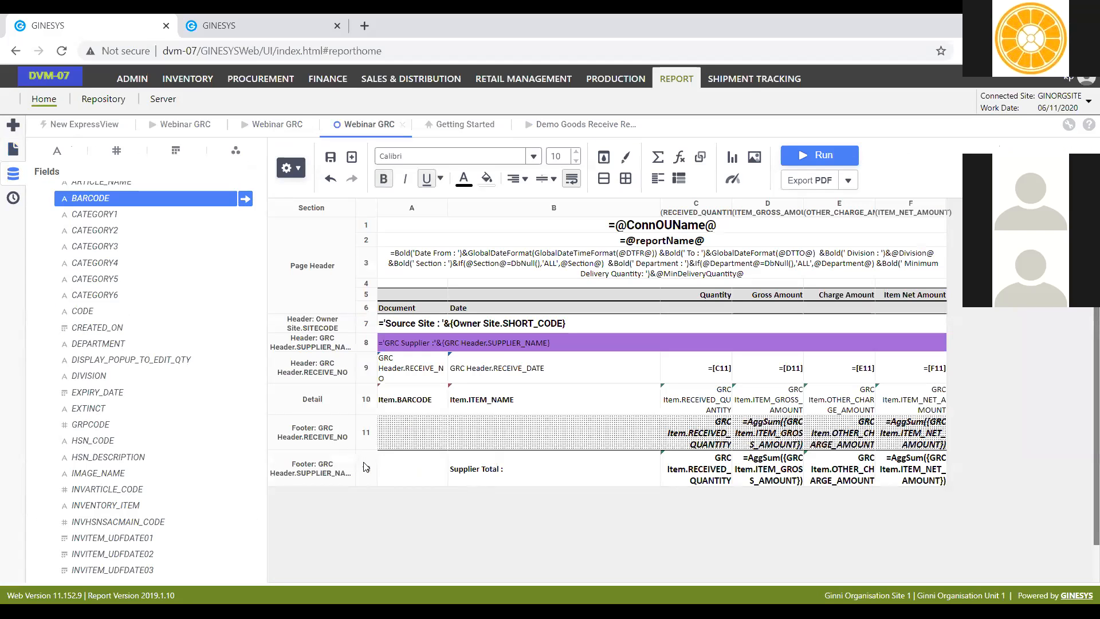
# Step: Add a Page Footer section below the supplier footer in the Webinar GRC design
pyautogui.rightClick(365, 468)
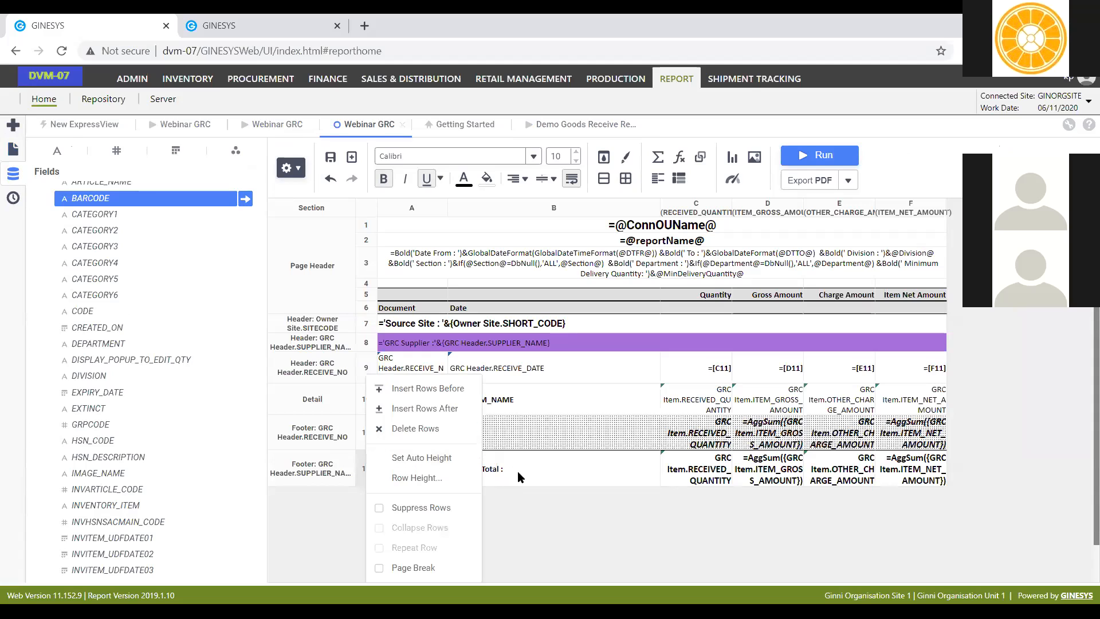
pyautogui.click(269, 124)
pyautogui.scroll(-3, 560, 493)
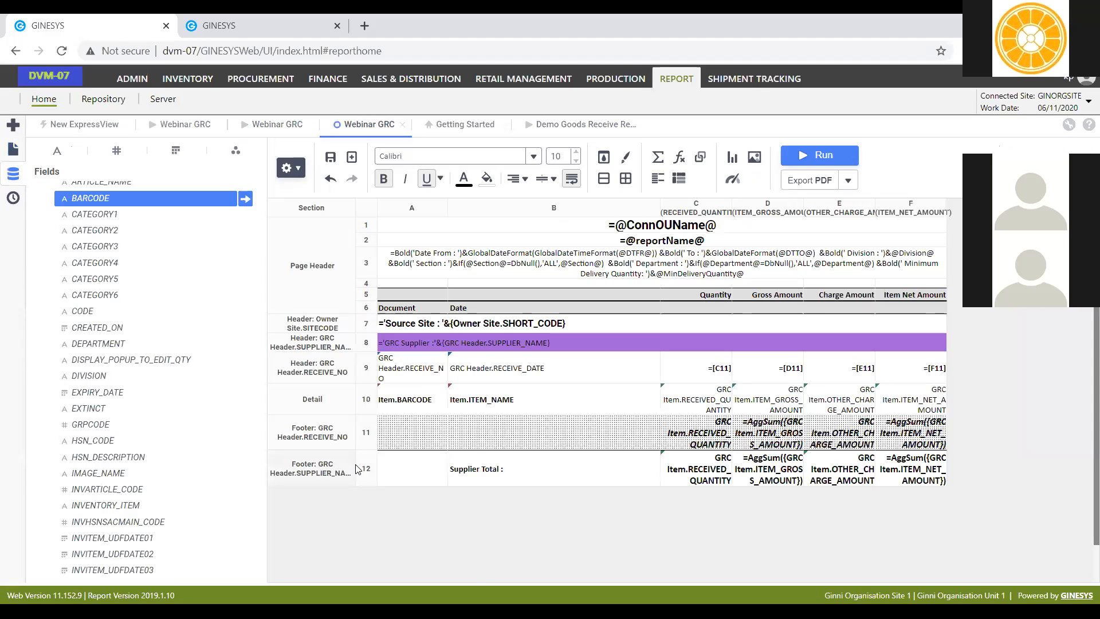
pyautogui.rightClick(360, 467)
pyautogui.rightClick(317, 467)
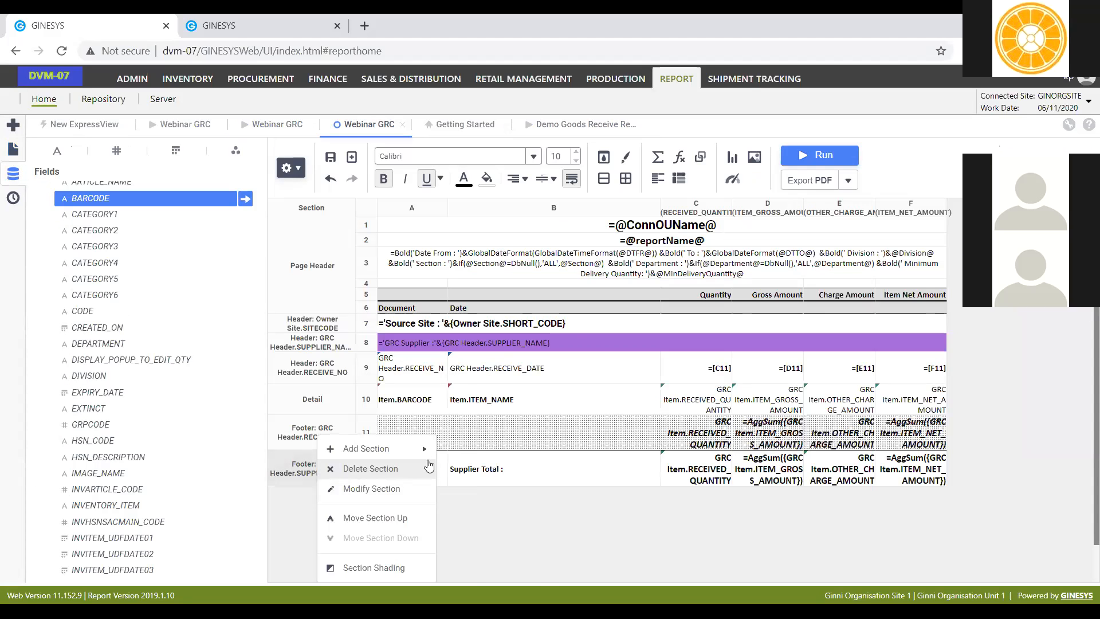
pyautogui.moveTo(425, 452)
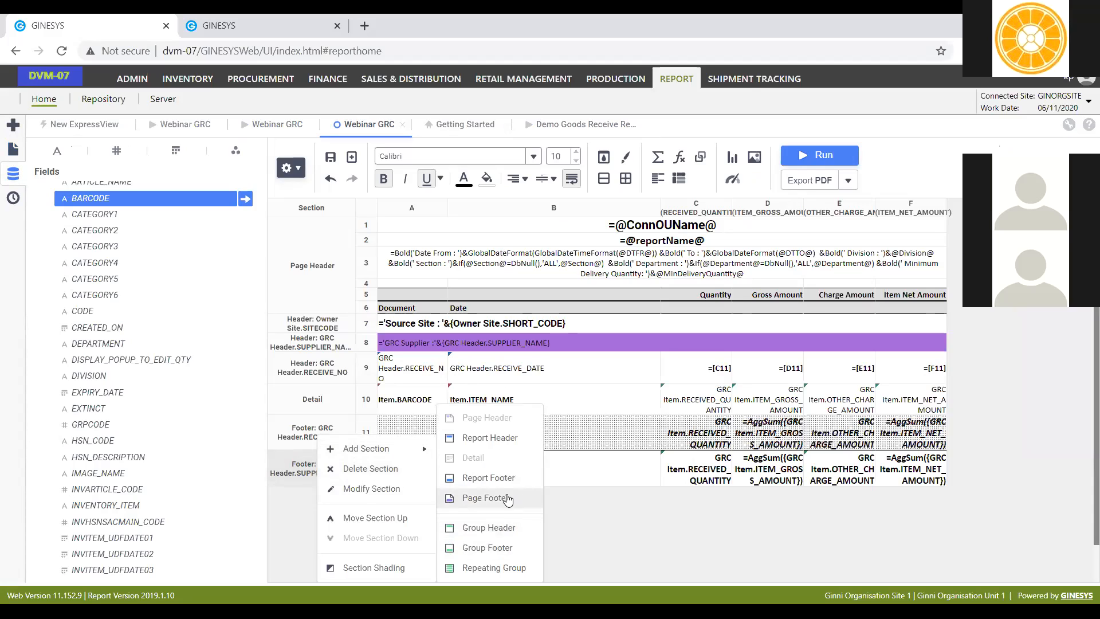
pyautogui.click(489, 498)
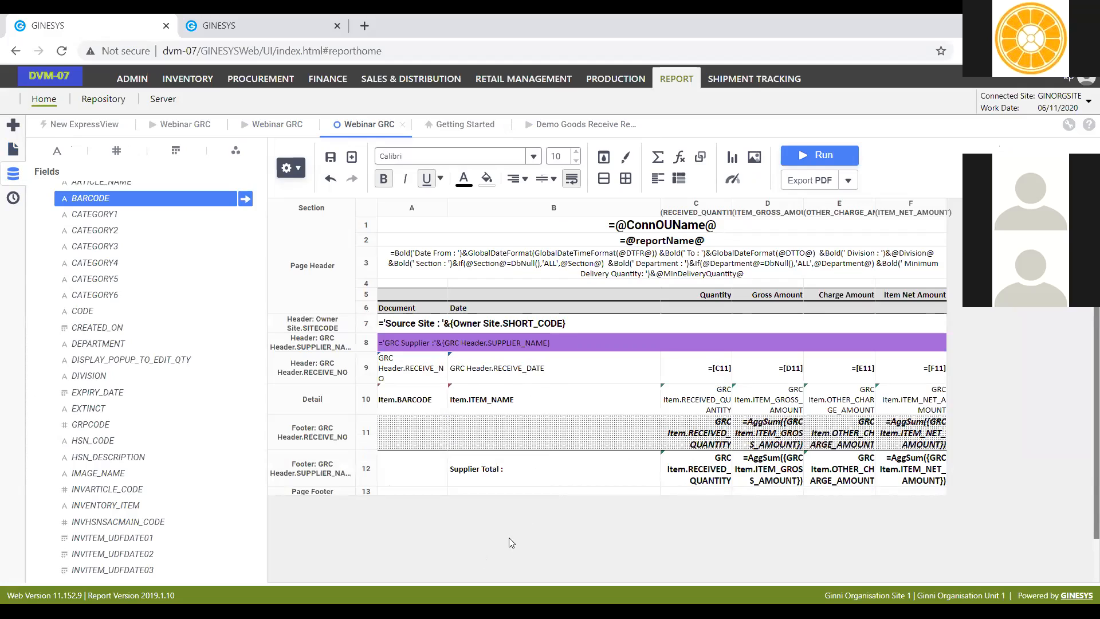
# Step: Merge the column A and B cells of the Page Footer row
pyautogui.doubleClick(446, 492)
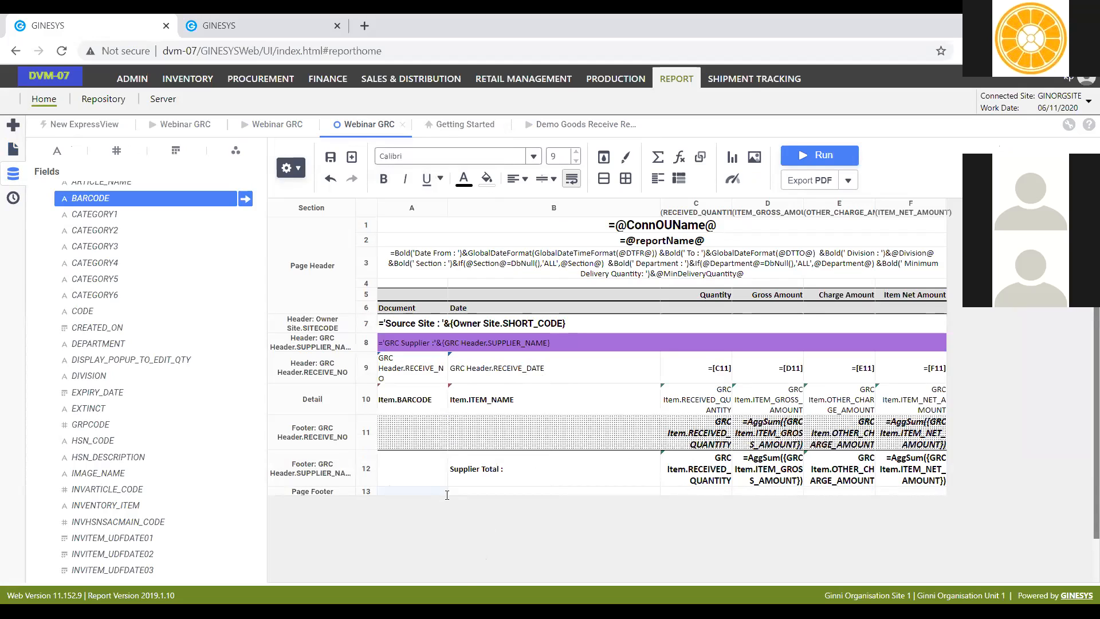
pyautogui.click(465, 578)
pyautogui.click(413, 492)
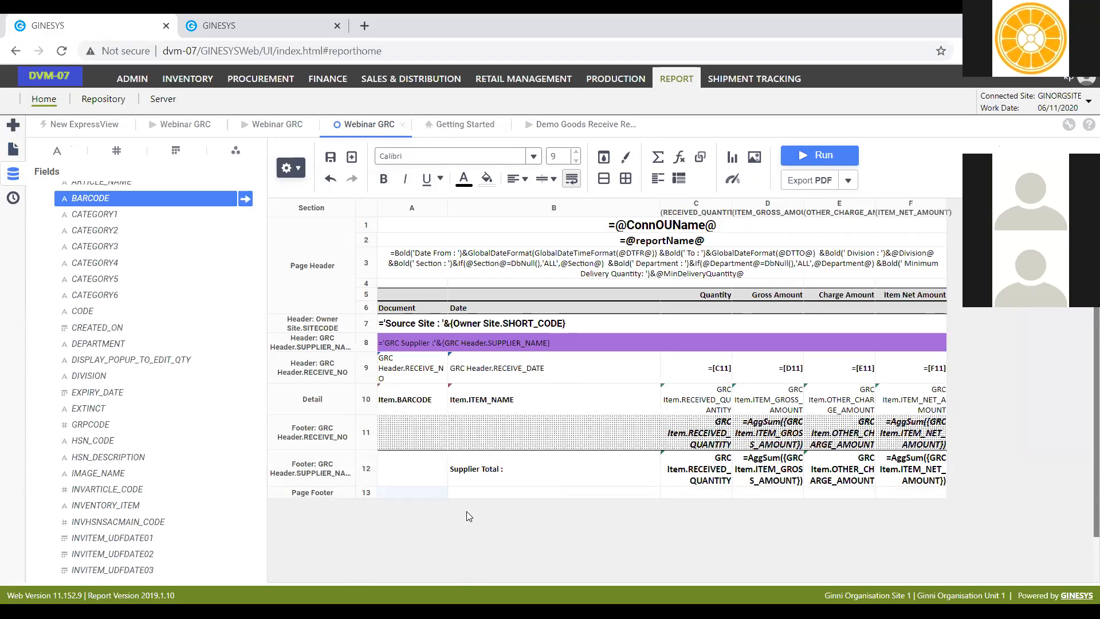
pyautogui.keyDown('shift'); pyautogui.click(532, 495); pyautogui.keyUp('shift')
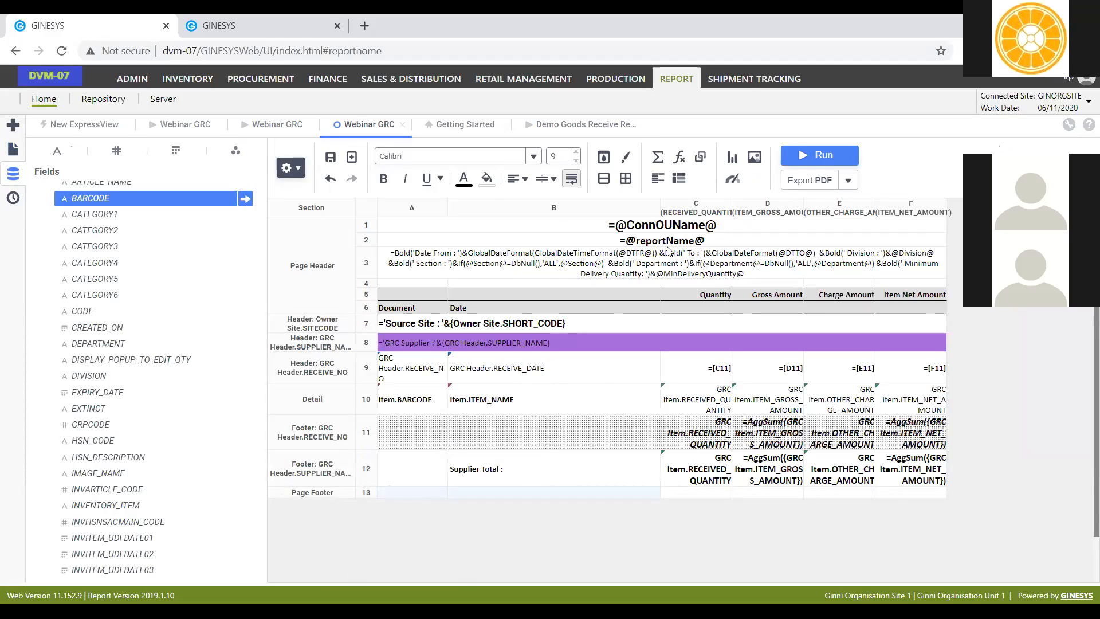
pyautogui.click(604, 178)
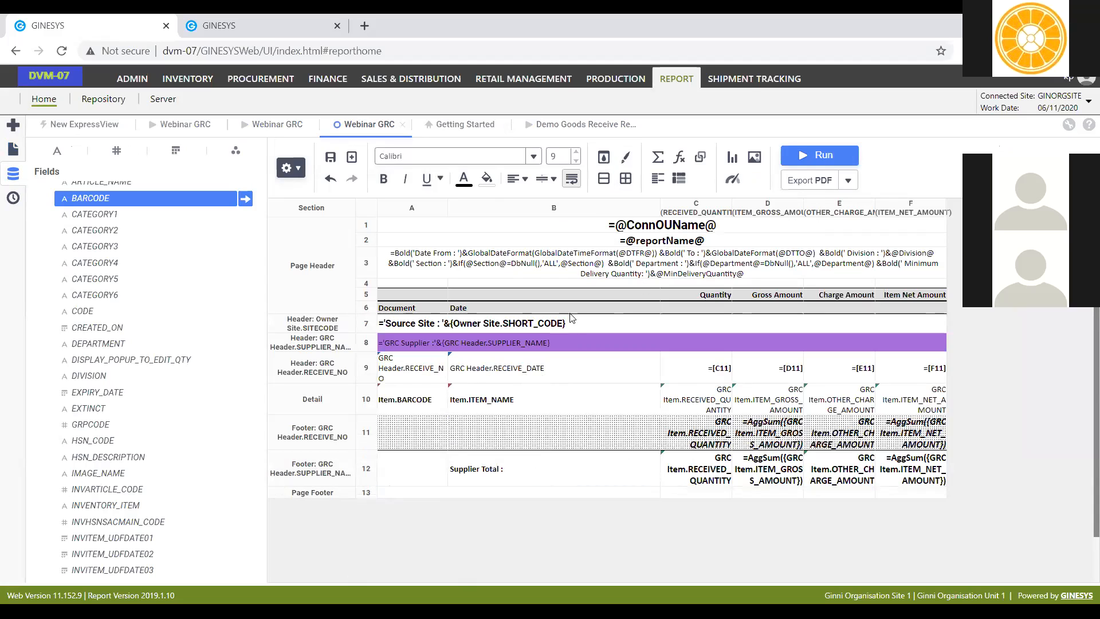
# Step: Enter the formula 'Print Date :'&GlobalDateFormat(Now()) in the merged Page Footer cell
pyautogui.doubleClick(489, 493)
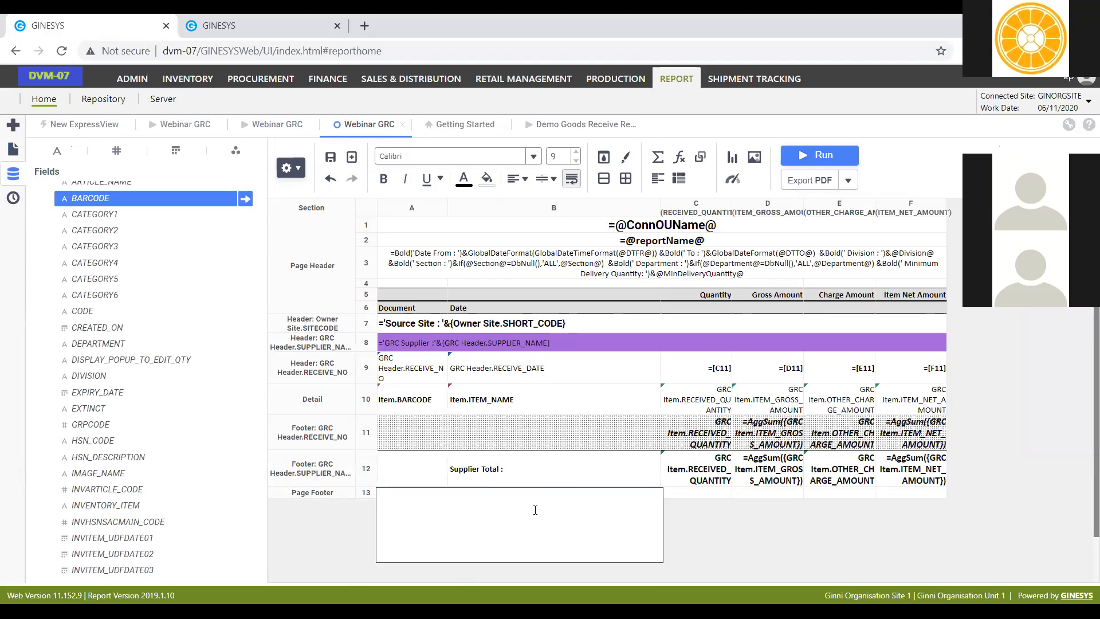
pyautogui.click(390, 489)
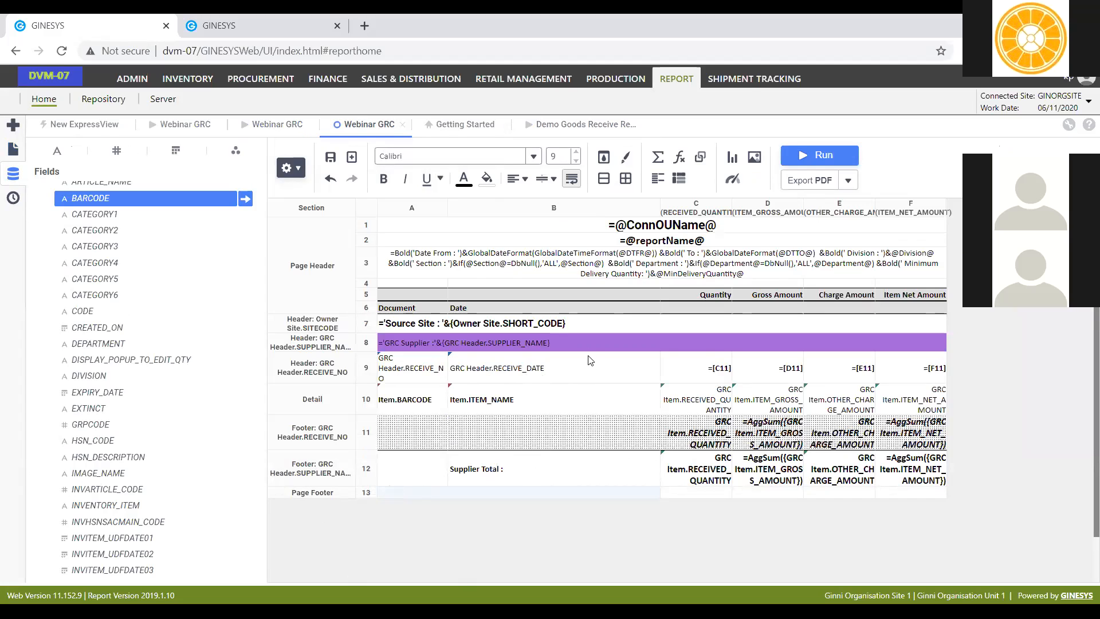
pyautogui.click(677, 160)
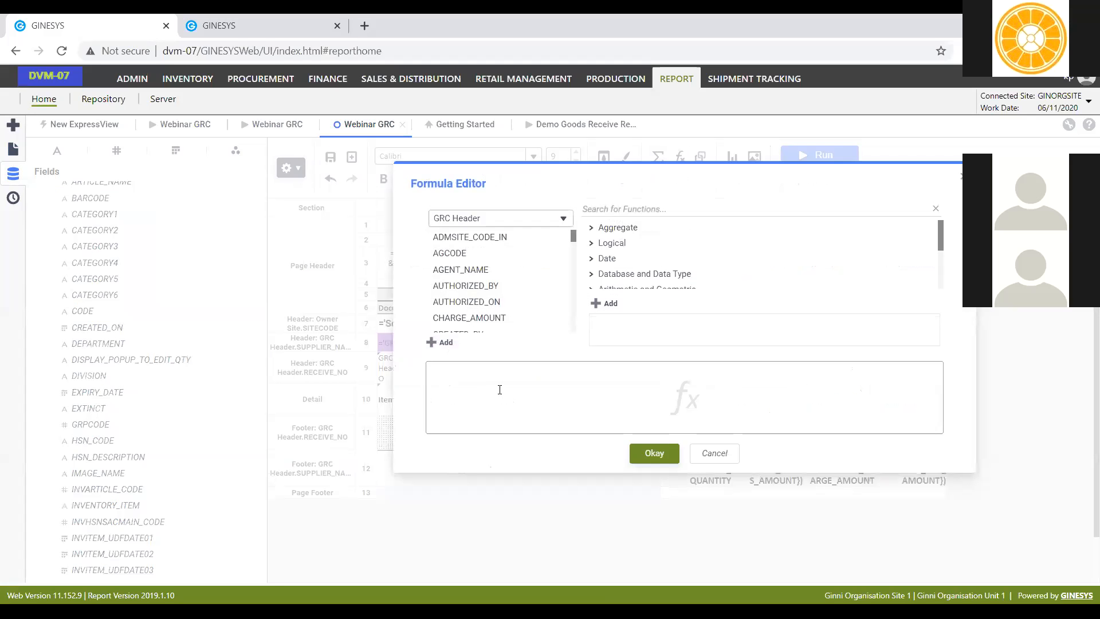
pyautogui.click(500, 390)
pyautogui.write("''")
pyautogui.write('Print Date')
pyautogui.write(":'&Glob")
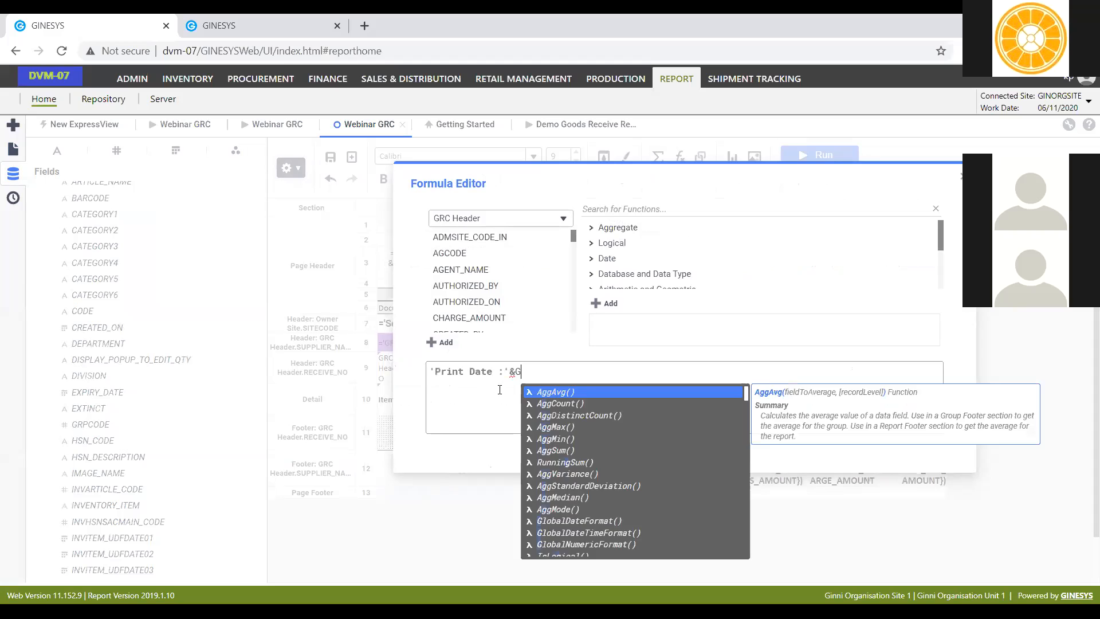
pyautogui.press('Return')
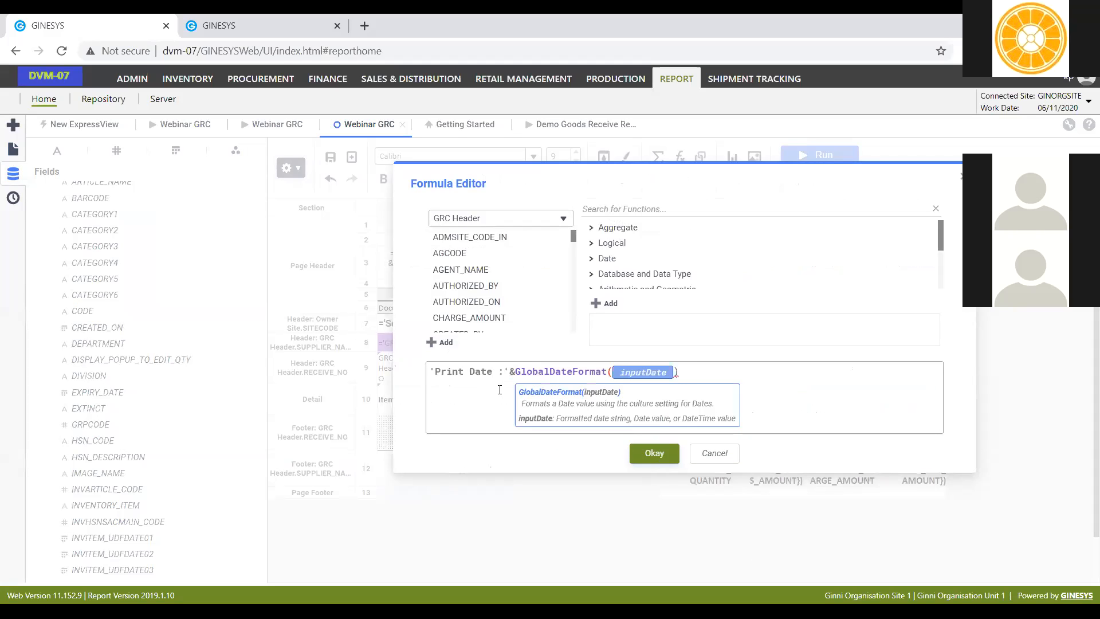
pyautogui.write('NO')
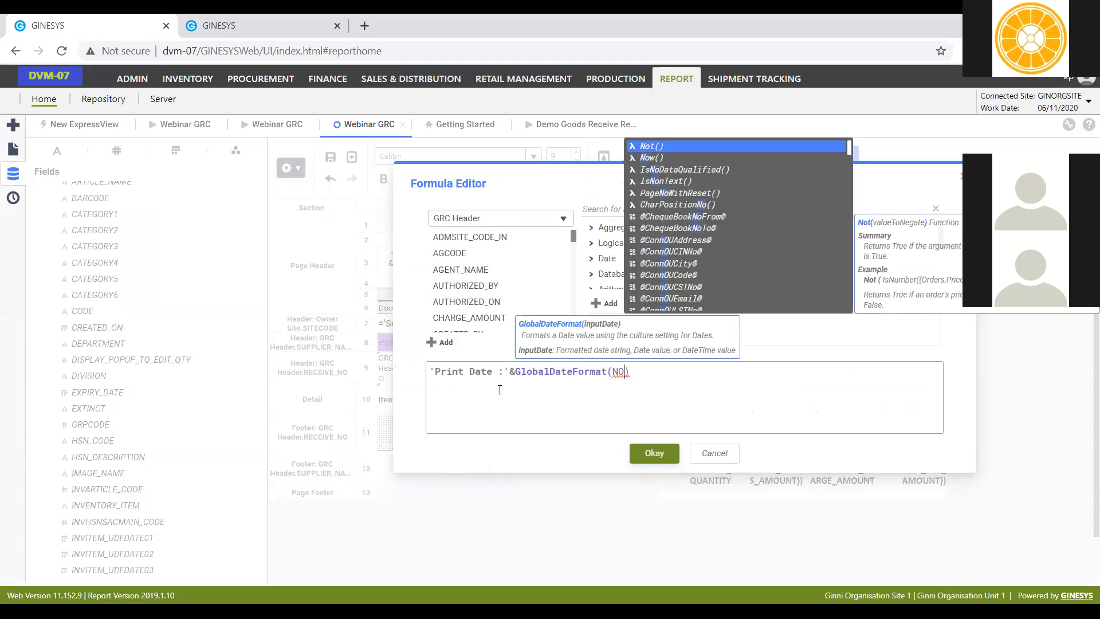
pyautogui.press('Down')
pyautogui.press('Return')
pyautogui.click(647, 454)
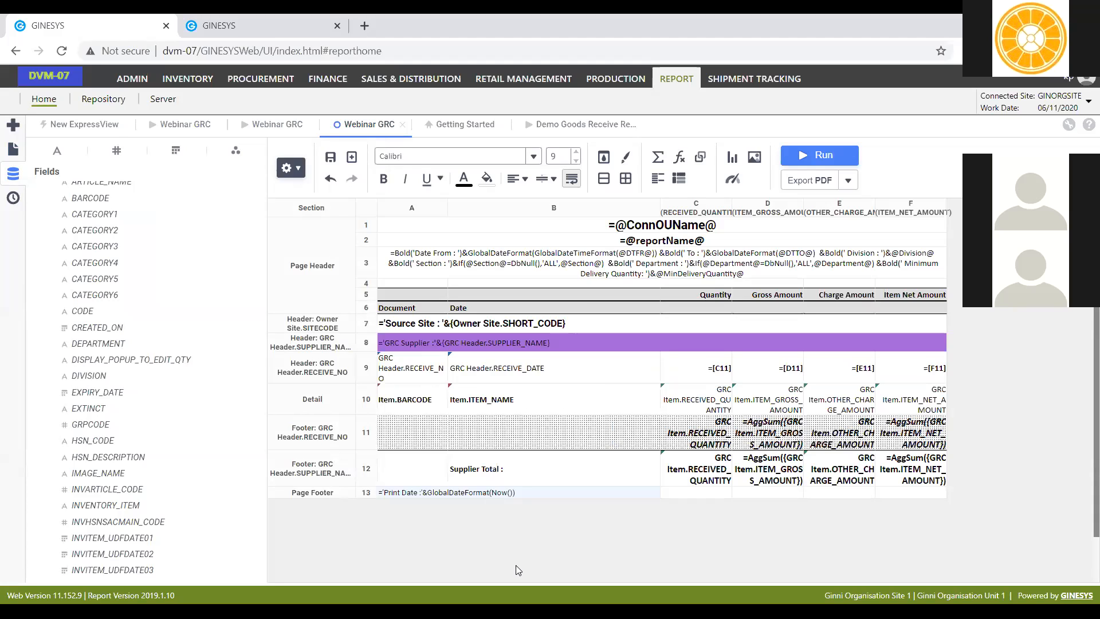
# Step: Begin a formula in column E of the Page Footer row with the label 'Page No :' followed by &
pyautogui.scroll(-1, 518, 568)
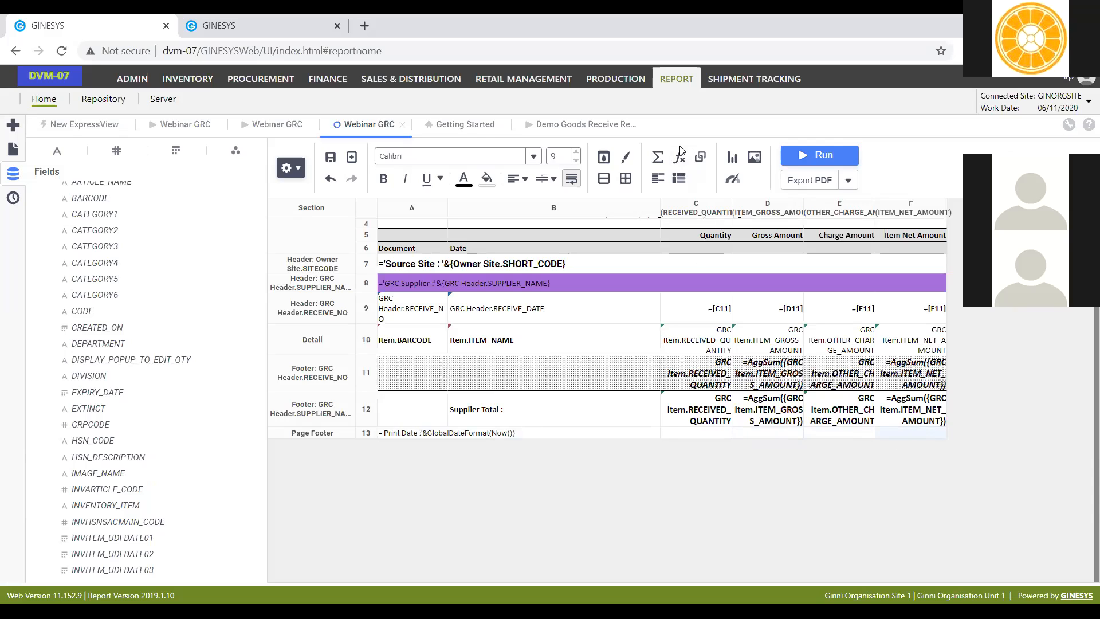
pyautogui.moveTo(715, 375)
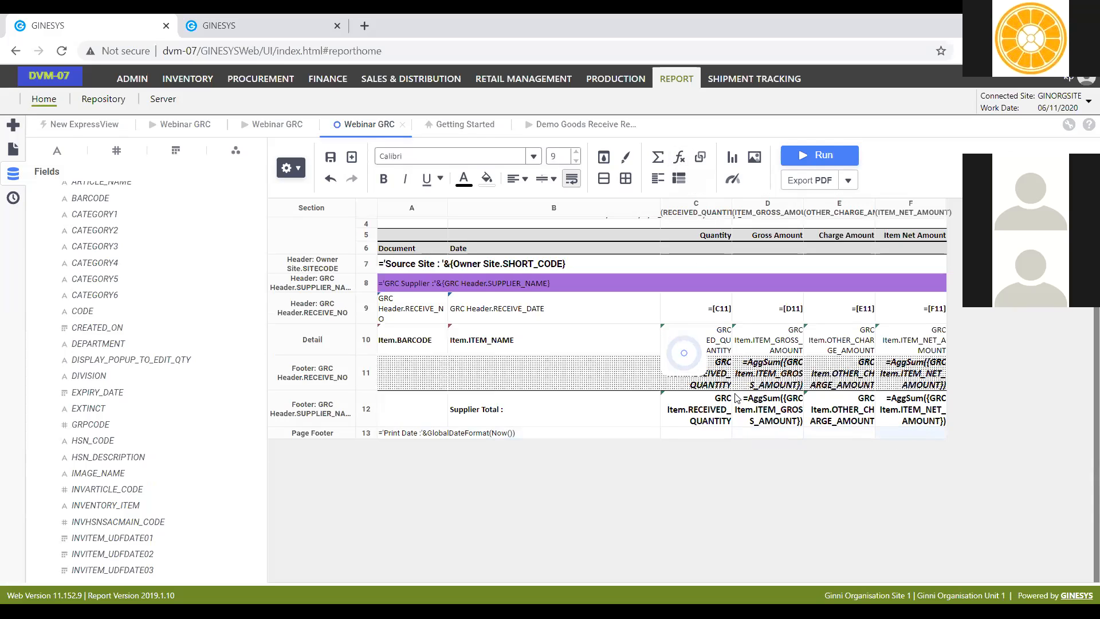
pyautogui.doubleClick(702, 336)
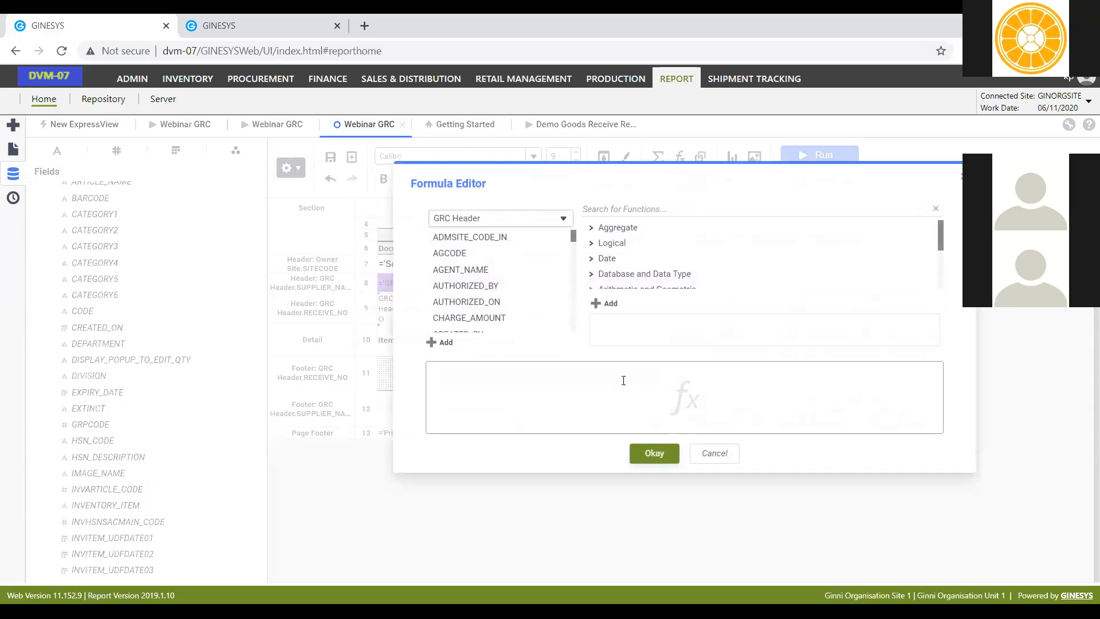
pyautogui.write("''")
pyautogui.write('Page N')
pyautogui.write('o ')
pyautogui.write(":'&Pa")
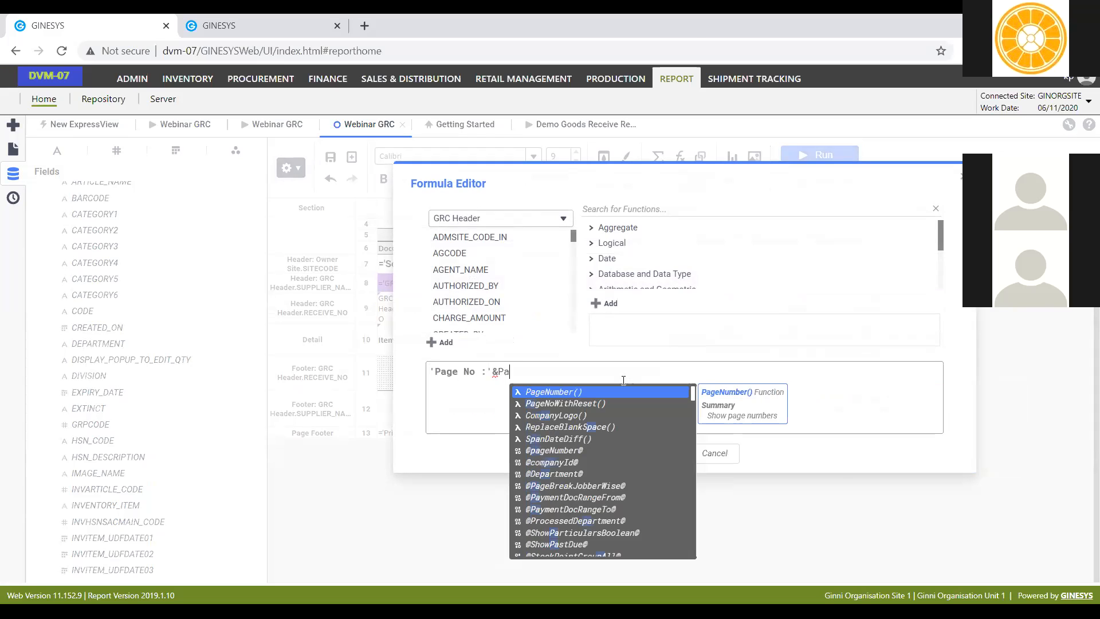
# Step: Check the AggAvg description among the Aggregate functions, and complete the page footer formula as 'Page No :'&PageNumber()
pyautogui.click(671, 210)
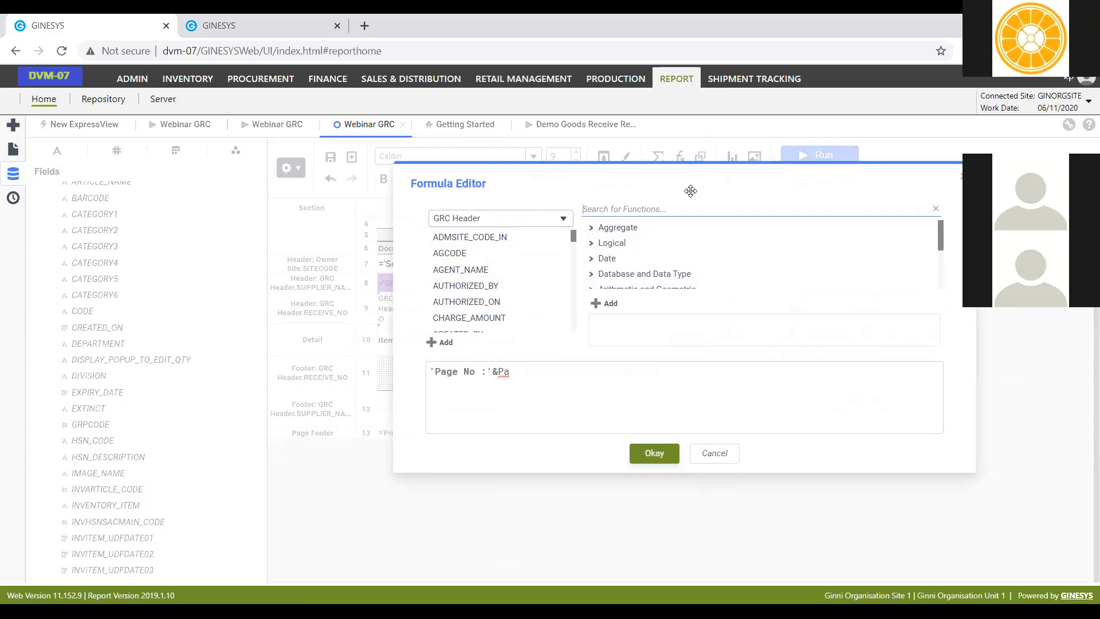
pyautogui.click(591, 227)
pyautogui.click(645, 245)
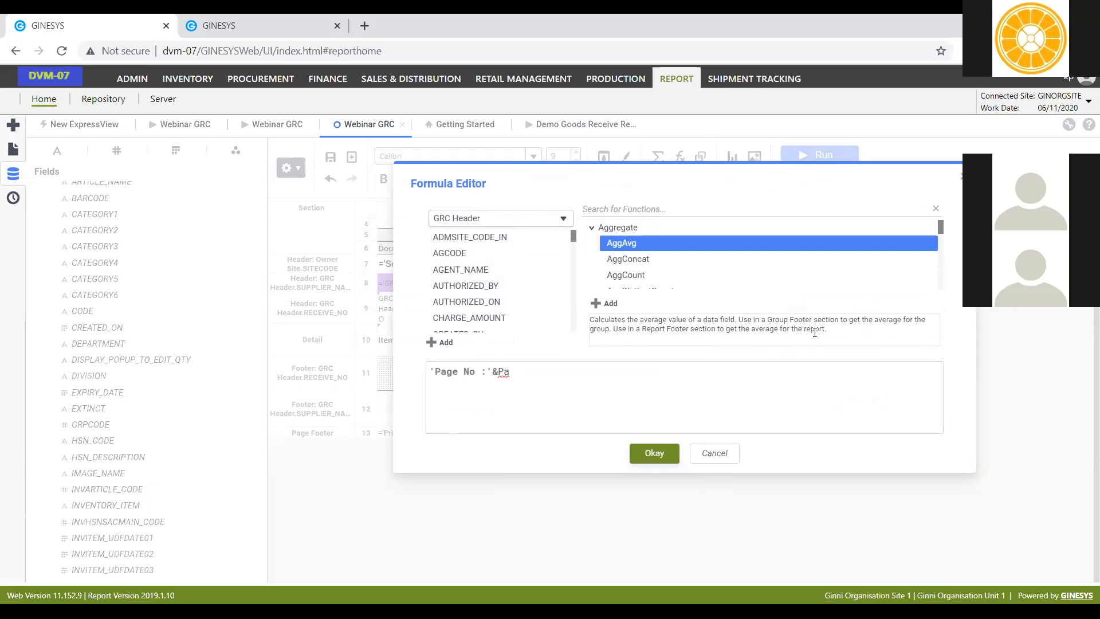
pyautogui.moveTo(597, 303); pyautogui.dragTo(828, 332)
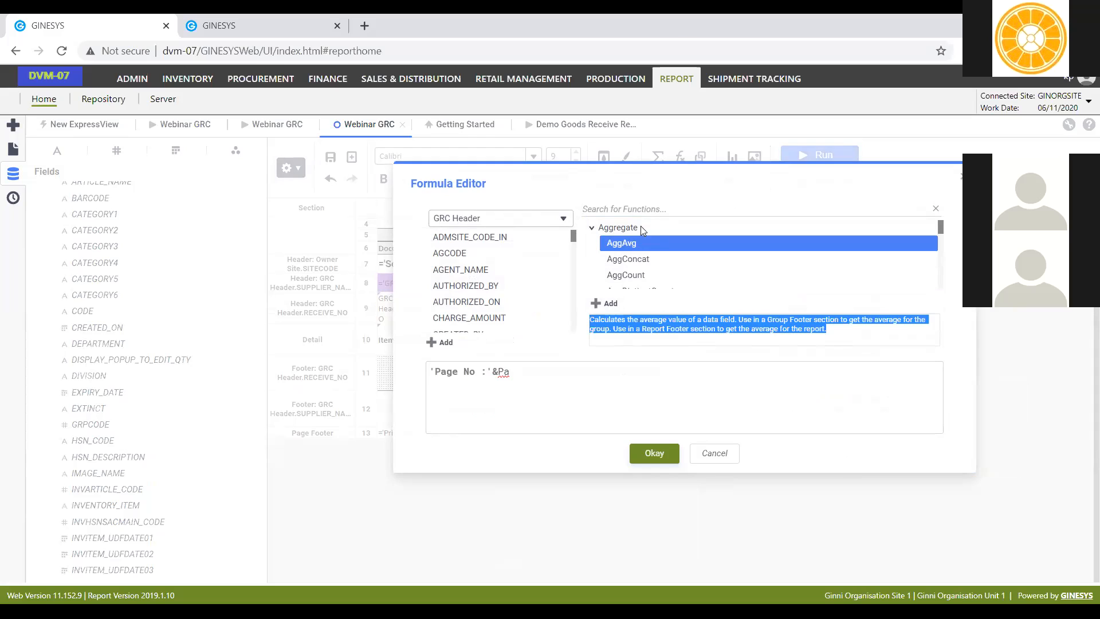
pyautogui.click(533, 372)
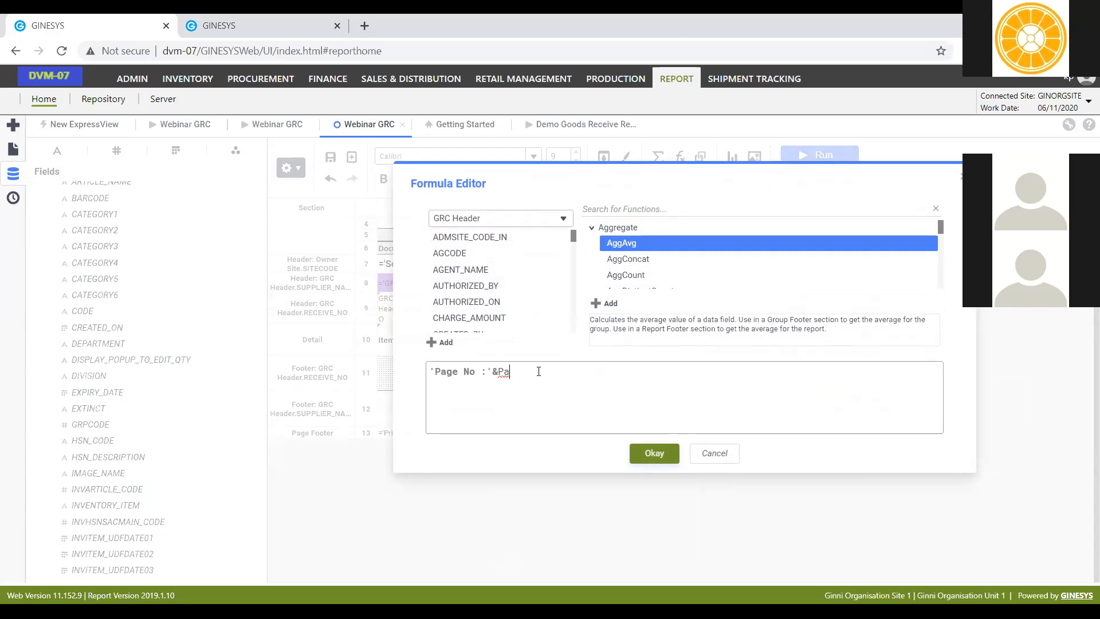
pyautogui.write('ge')
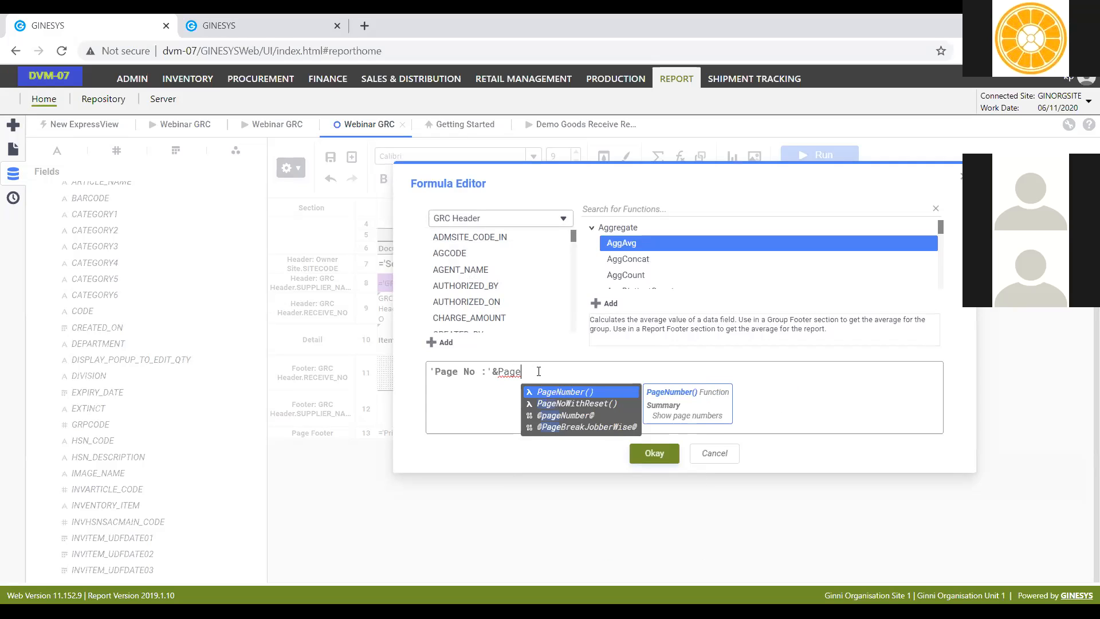
pyautogui.press('Return')
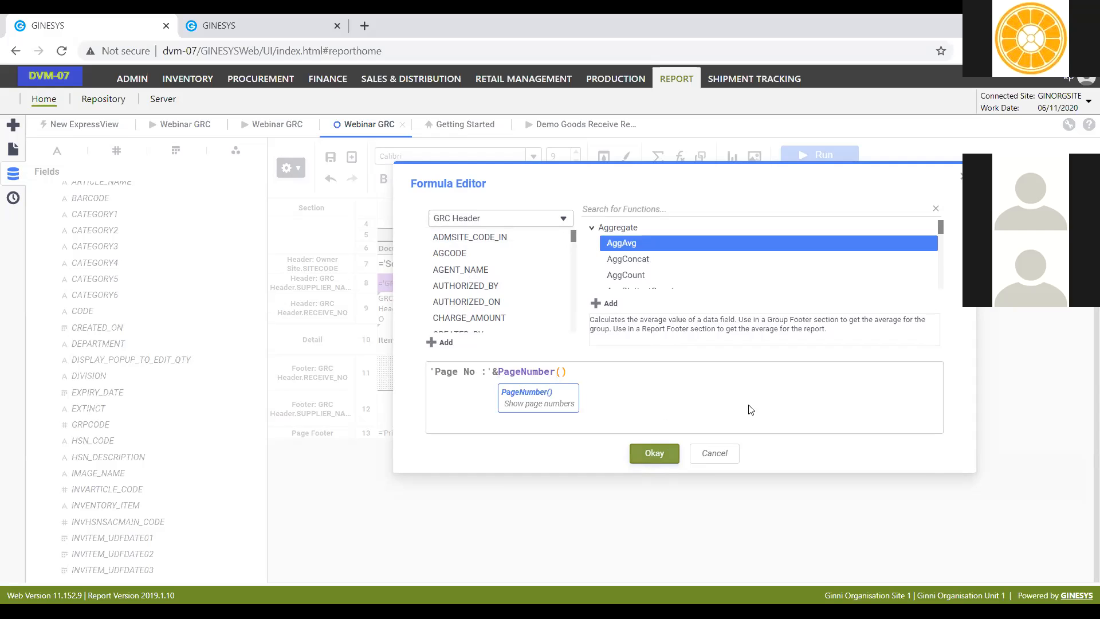
pyautogui.click(655, 453)
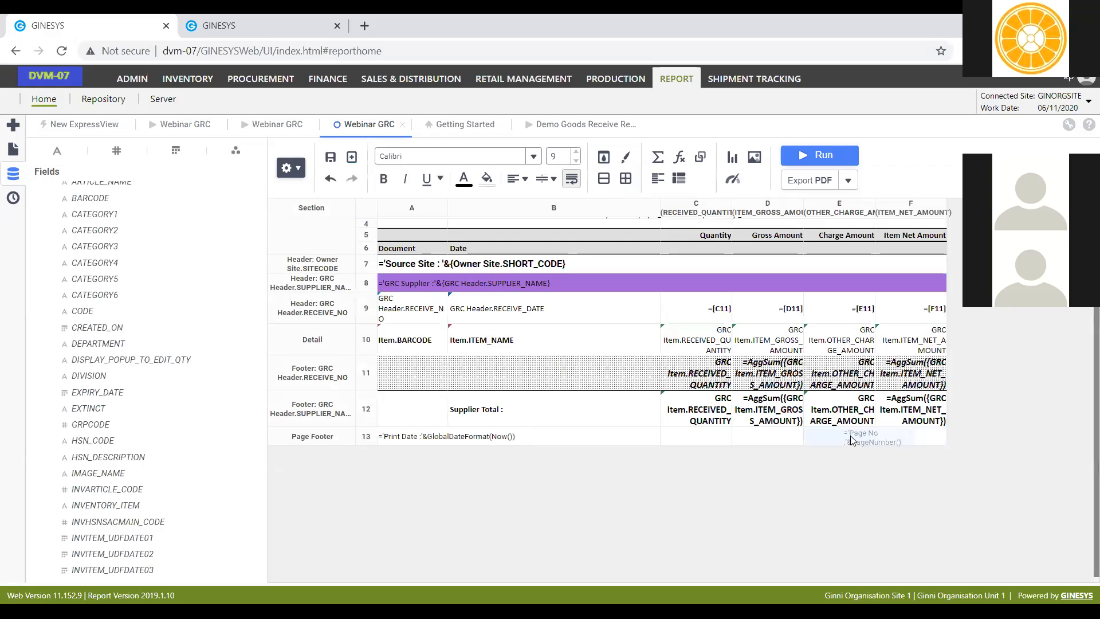
# Step: Merge the column E and F cells of the Page Footer row and right-align the page number
pyautogui.click(924, 439)
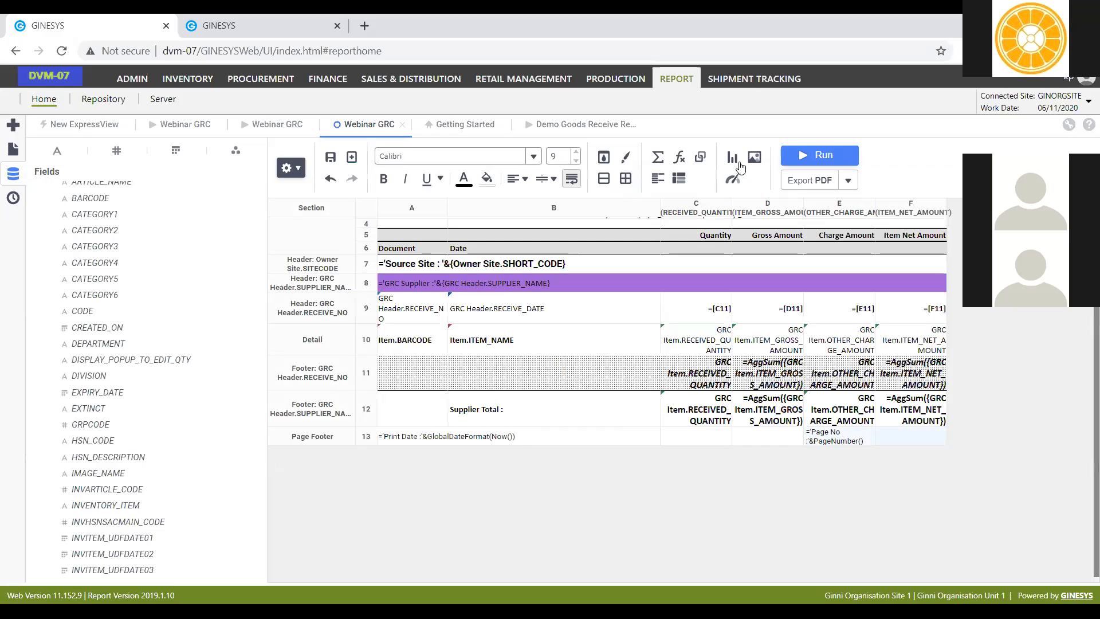
pyautogui.click(624, 181)
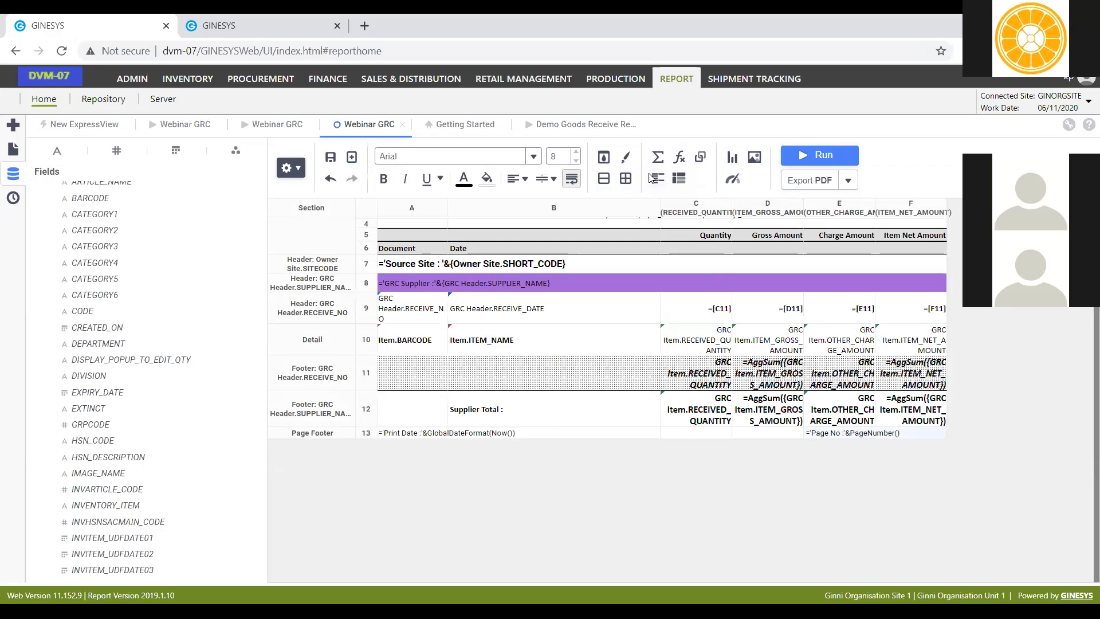
pyautogui.click(523, 179)
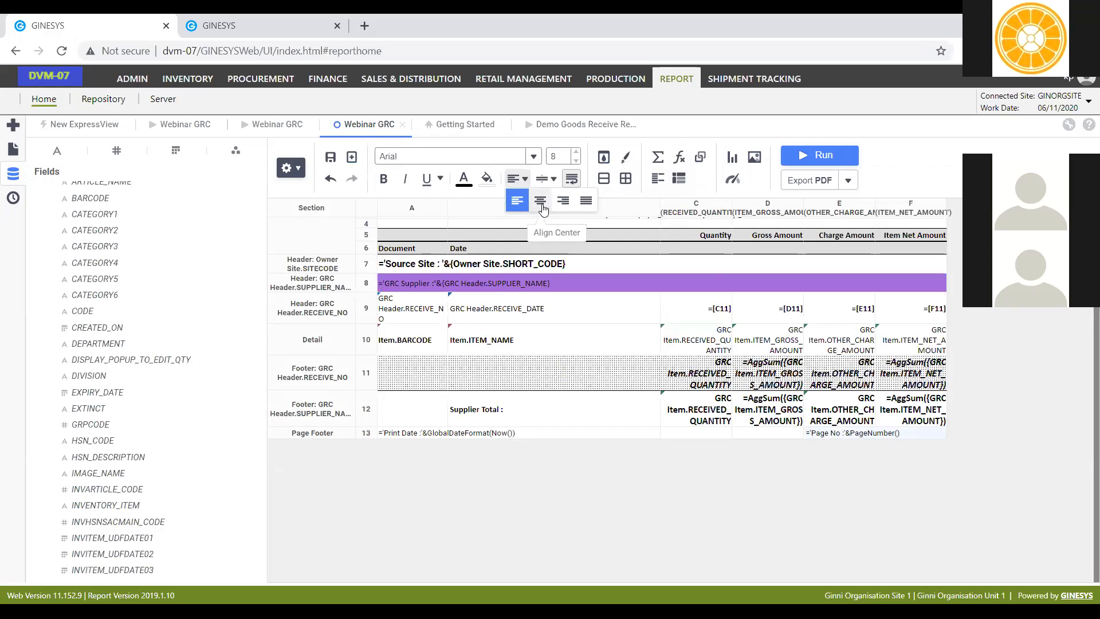
pyautogui.click(559, 205)
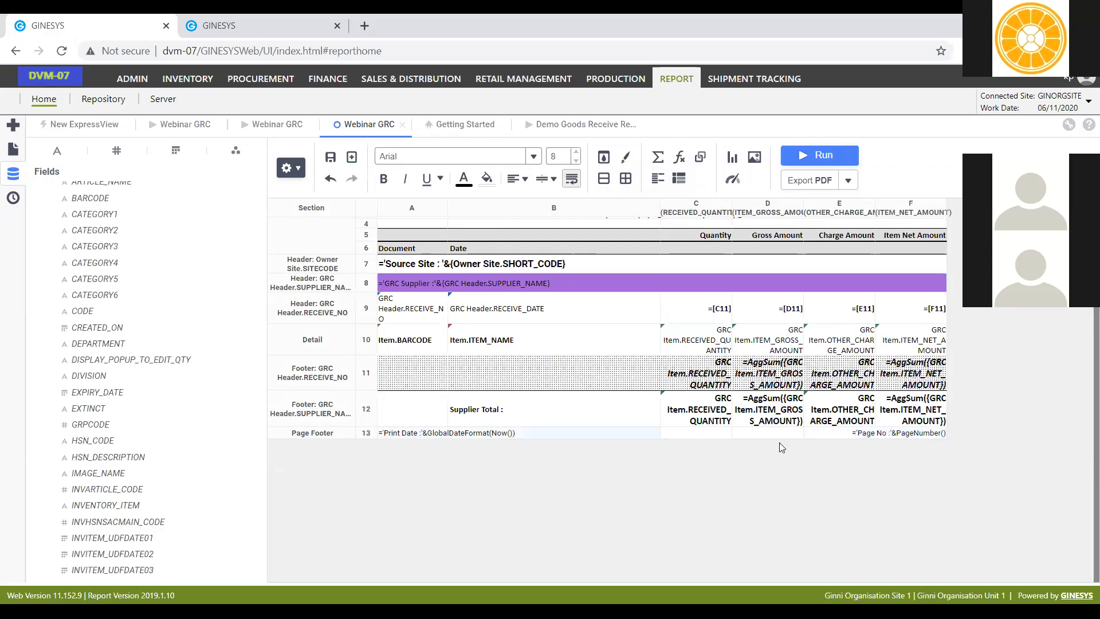
# Step: Apply a top border to the merged print date and page number cells in the Page Footer row
pyautogui.click(887, 437)
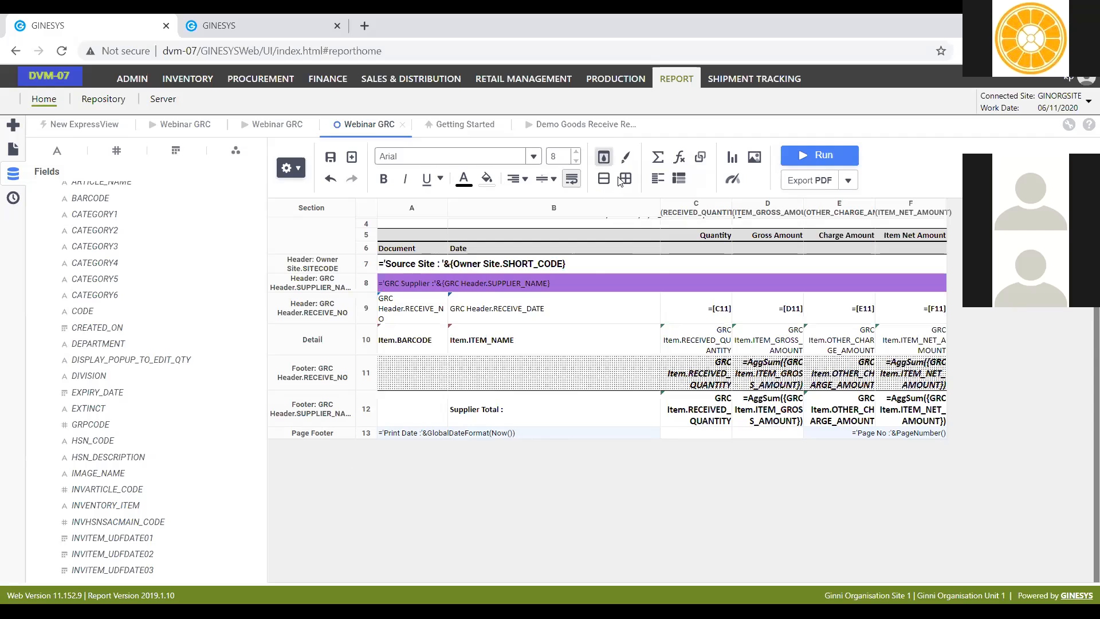
pyautogui.hotkey('ctrl', '1')
pyautogui.click(683, 250)
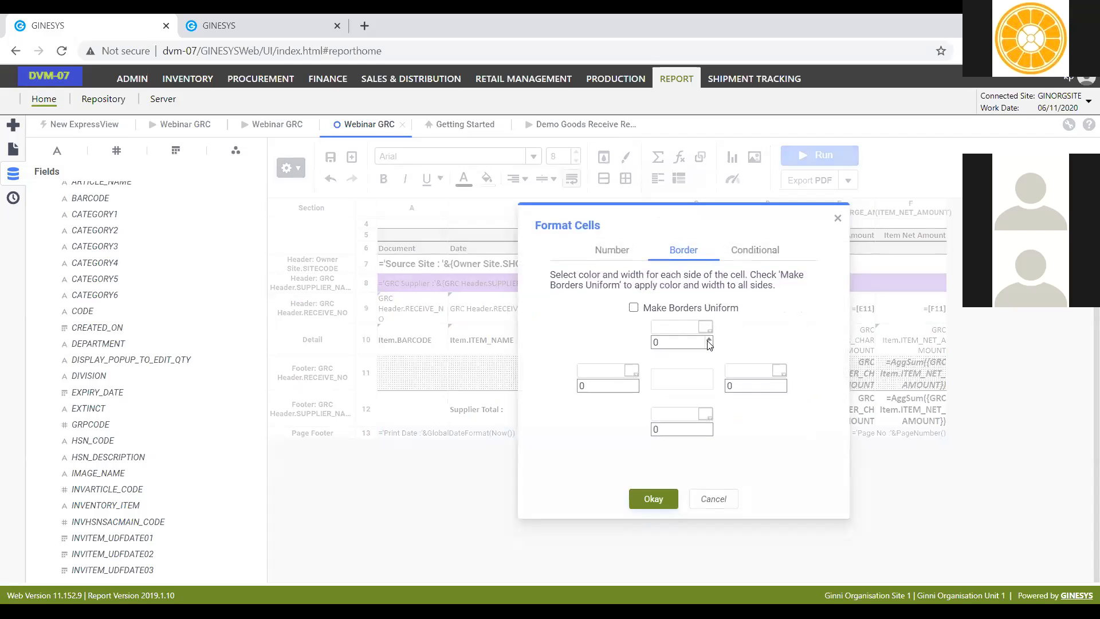
pyautogui.click(656, 498)
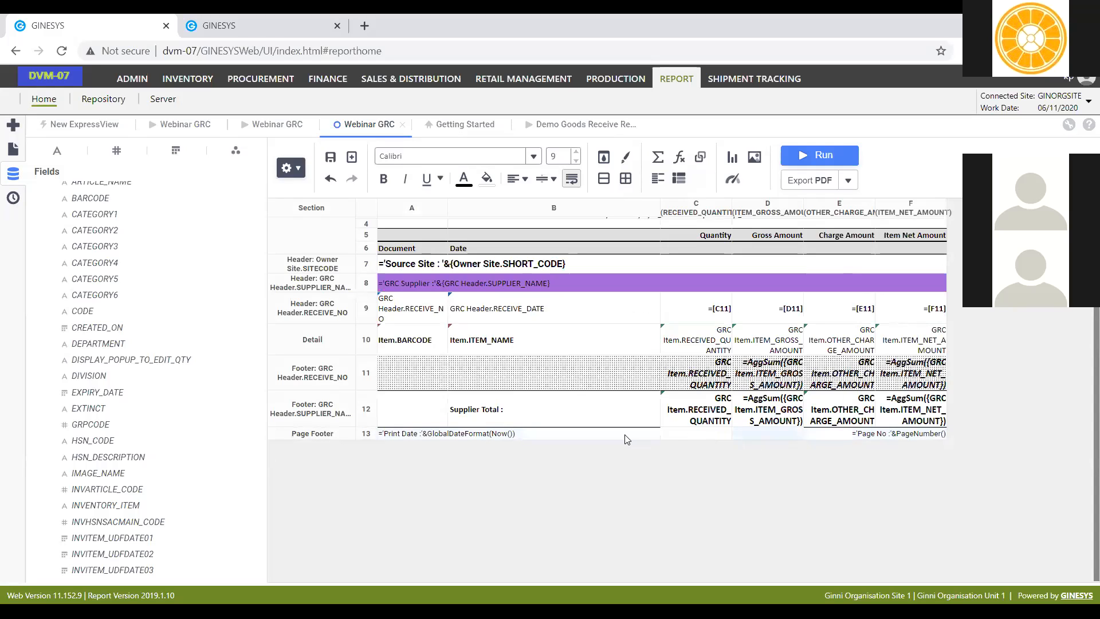
# Step: Copy the print date cell's border format to the empty column C and D cells of the Page Footer row
pyautogui.click(625, 160)
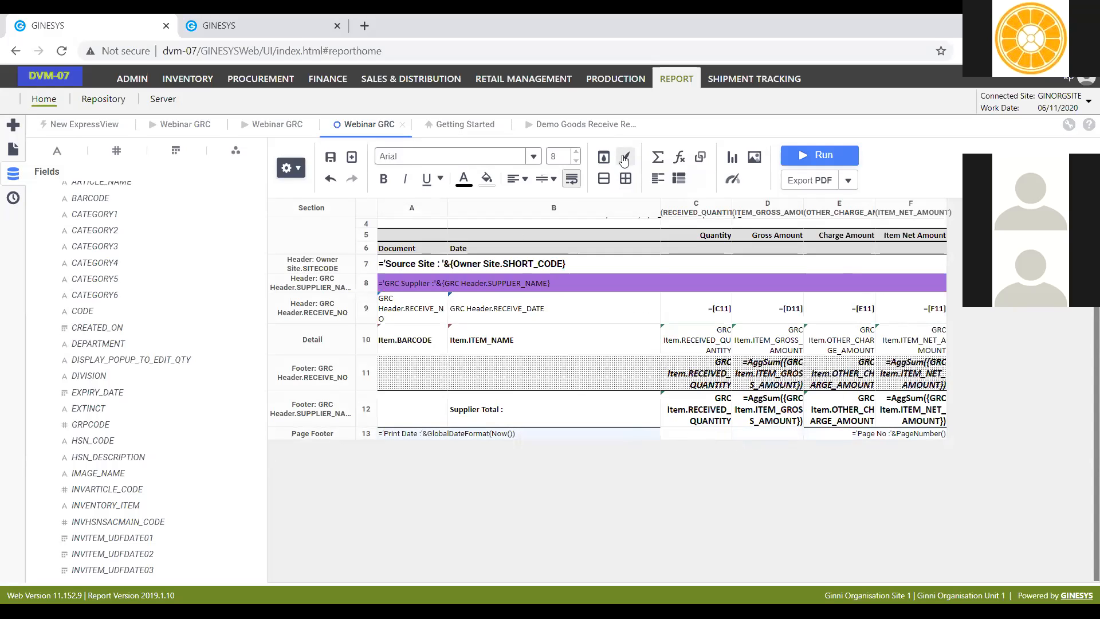
pyautogui.click(723, 434)
pyautogui.click(626, 163)
pyautogui.click(774, 432)
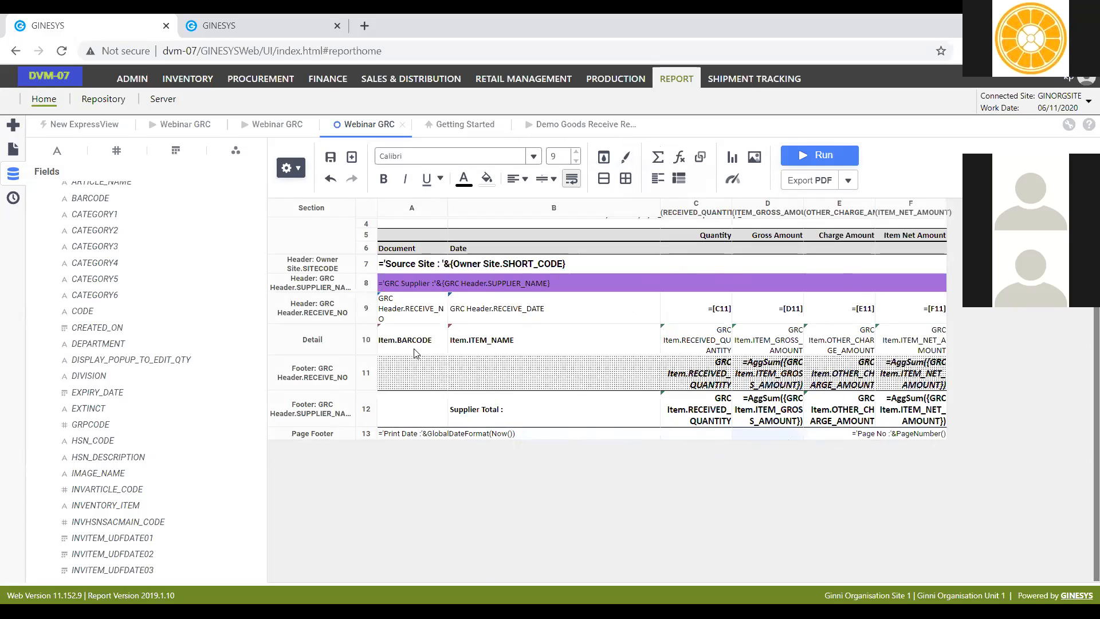
# Step: Add a Report Footer section below the GRC Header supplier footer
pyautogui.rightClick(366, 408)
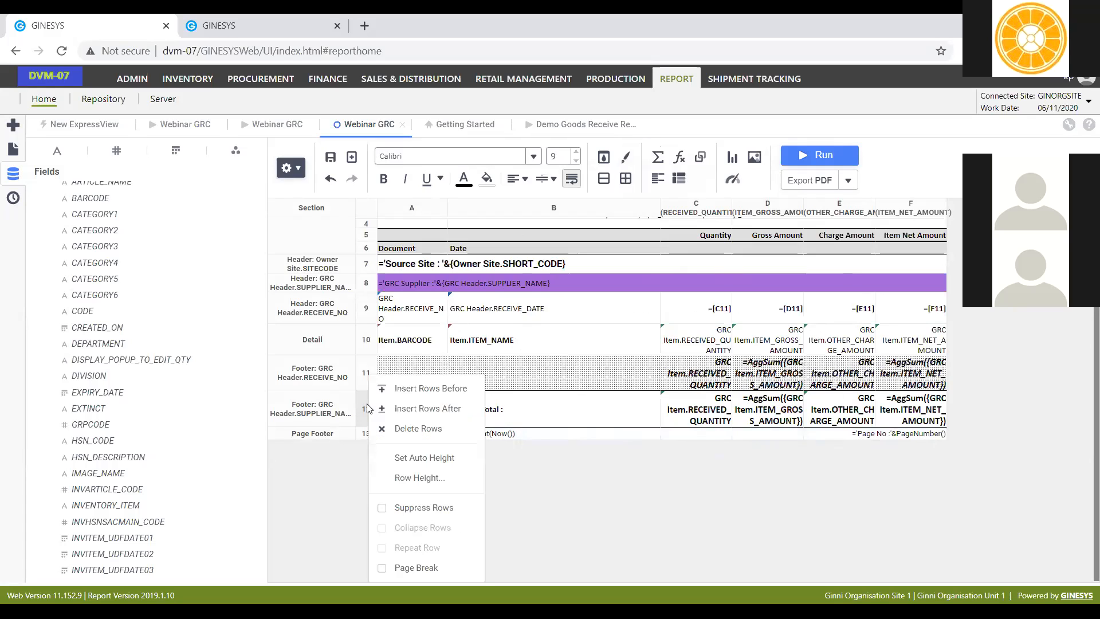
pyautogui.rightClick(298, 413)
pyautogui.moveTo(350, 422)
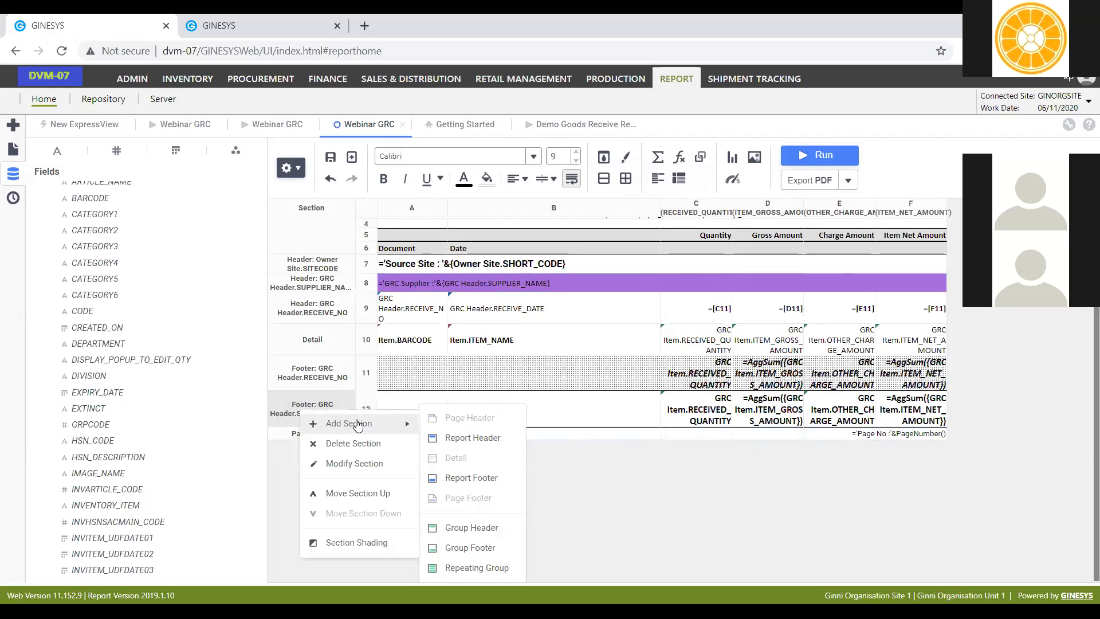
pyautogui.click(483, 479)
# Step: Copy the Supplier Total label and its totals in columns B to F into the Report Footer row
pyautogui.click(558, 401)
pyautogui.moveTo(604, 412); pyautogui.dragTo(907, 420)
pyautogui.hotkey('ctrl', 'c')
pyautogui.click(481, 432)
pyautogui.hotkey('ctrl', 'v')
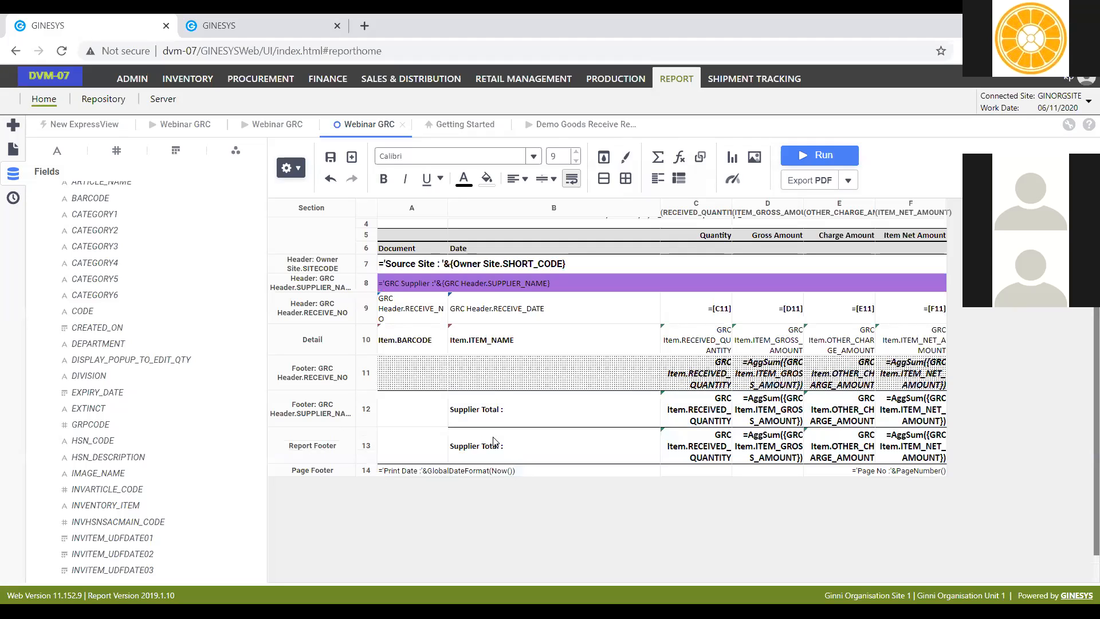
# Step: Change the copied label in the Report Footer row to "Grand Total :"
pyautogui.doubleClick(475, 444)
pyautogui.doubleClick(474, 435)
pyautogui.write('G')
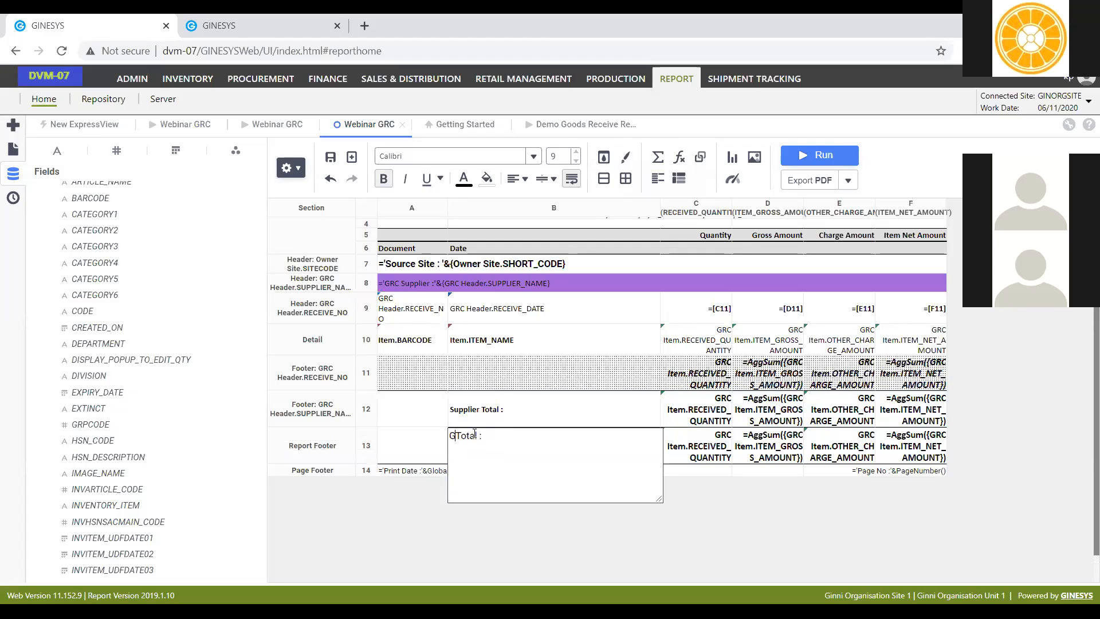
pyautogui.write('rand')
pyautogui.click(440, 446)
# Step: Set the font size of the Grand Total label and its totals in columns B to F to 12
pyautogui.click(500, 451)
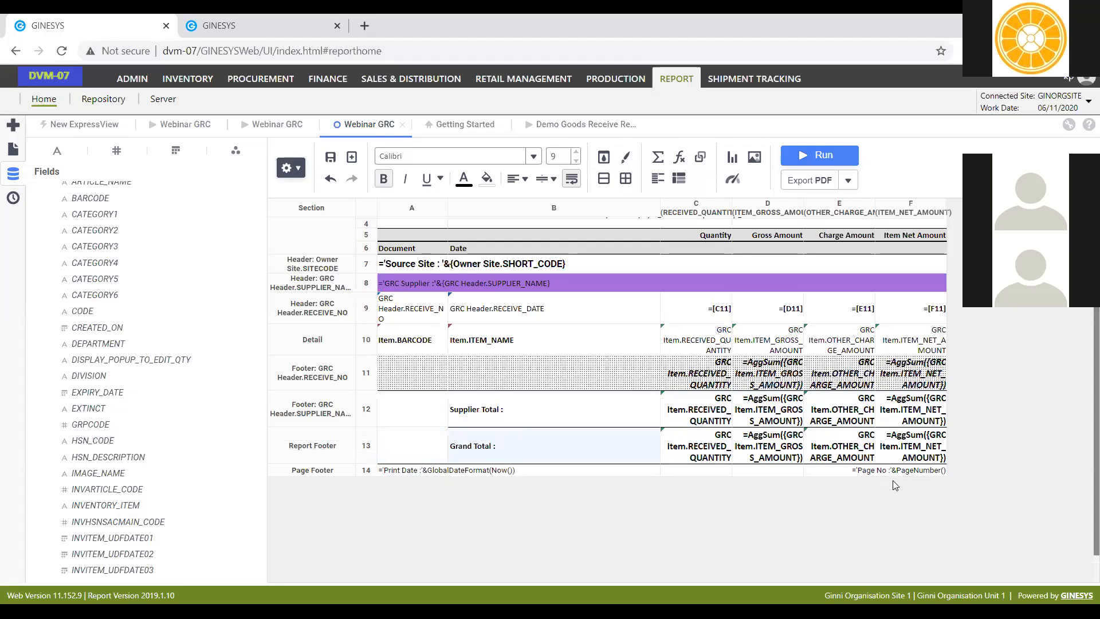
pyautogui.keyDown('shift'); pyautogui.click(924, 449); pyautogui.keyUp('shift')
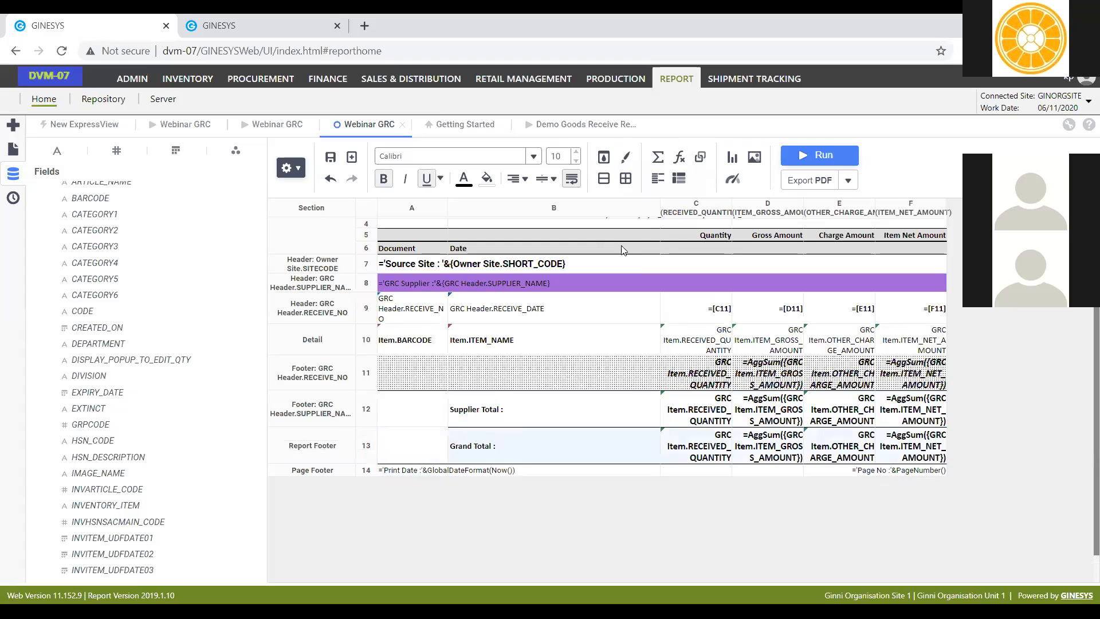
pyautogui.click(577, 153)
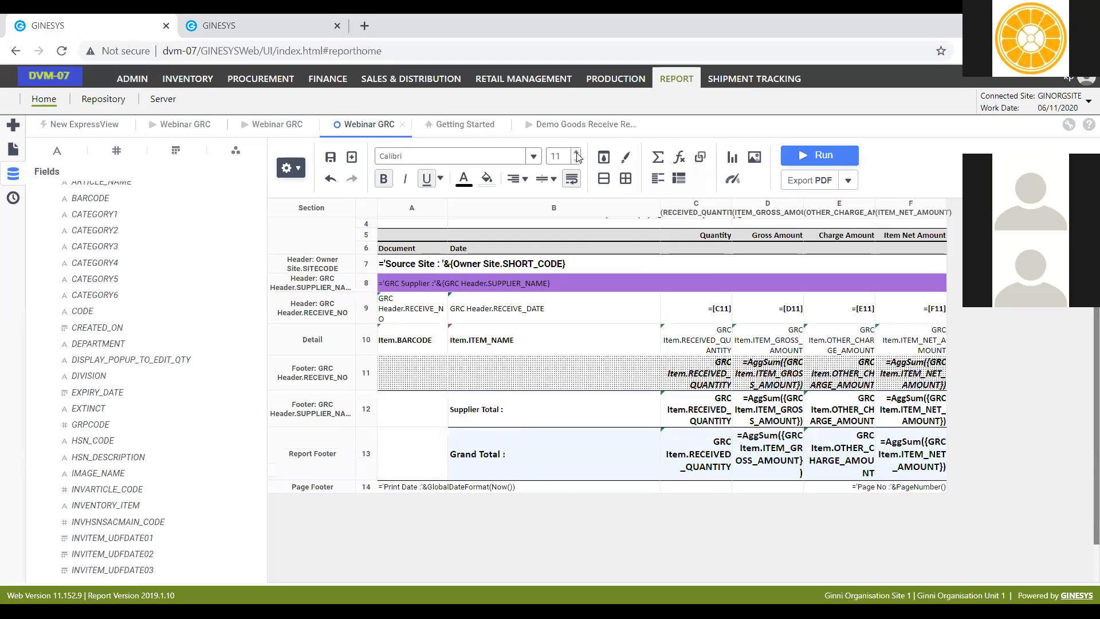
pyautogui.click(577, 154)
pyautogui.click(577, 154)
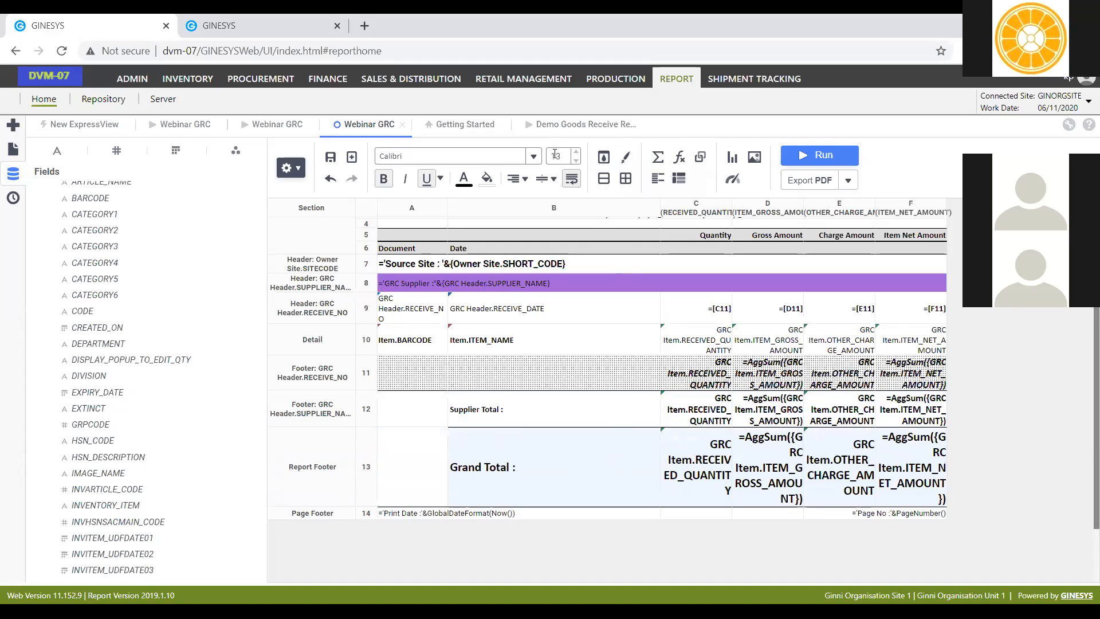
pyautogui.click(577, 161)
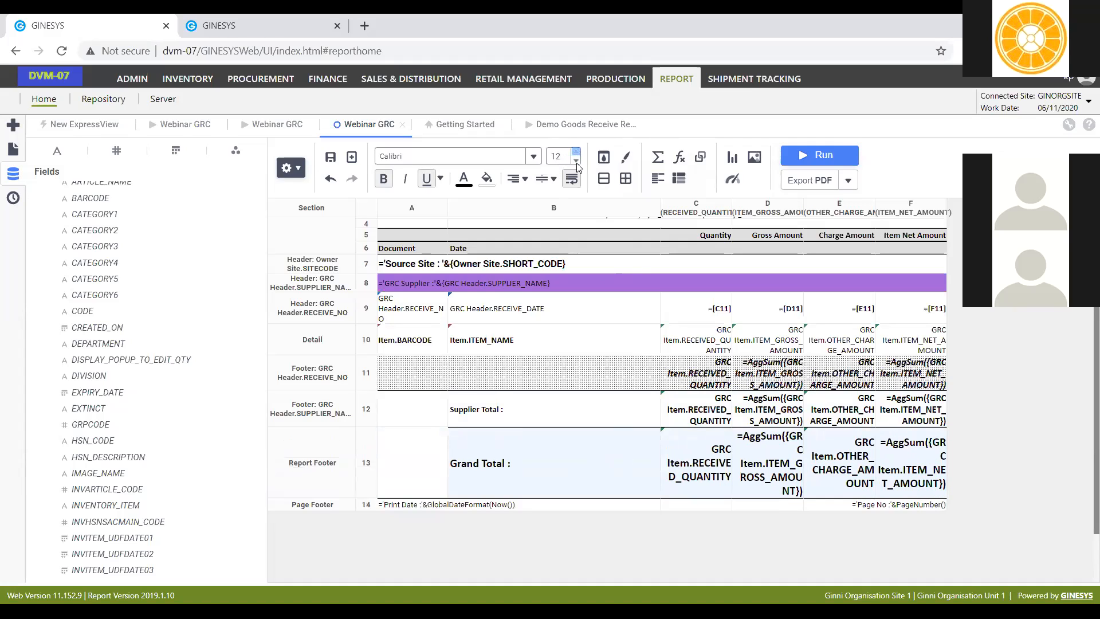
# Step: Run the Webinar GRC report and accept its parameters
pyautogui.click(822, 156)
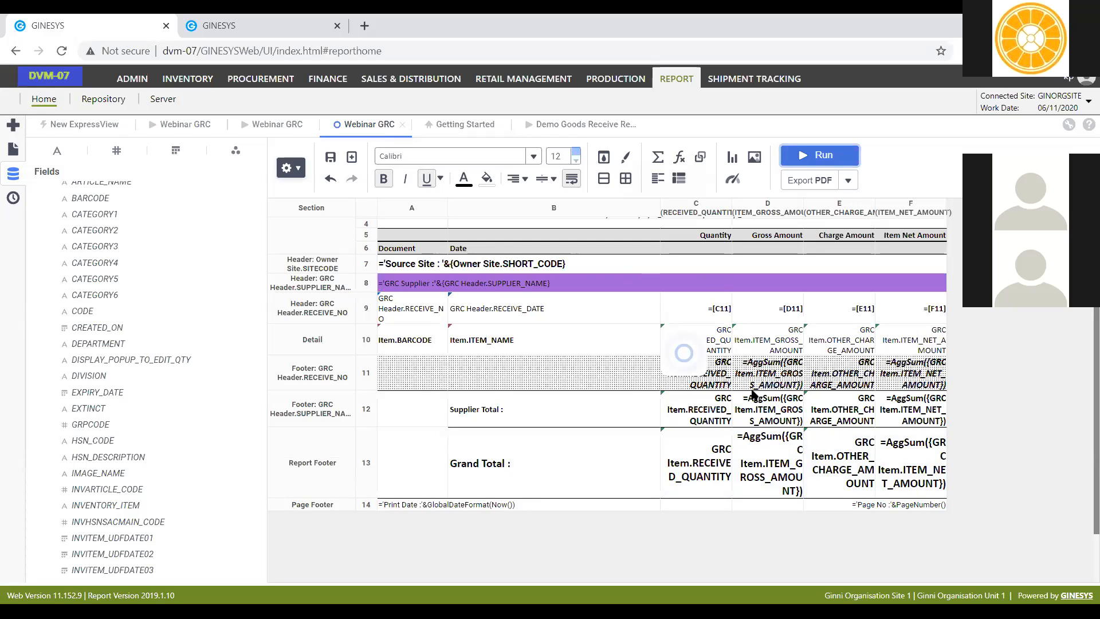
pyautogui.scroll(-2, 754, 393)
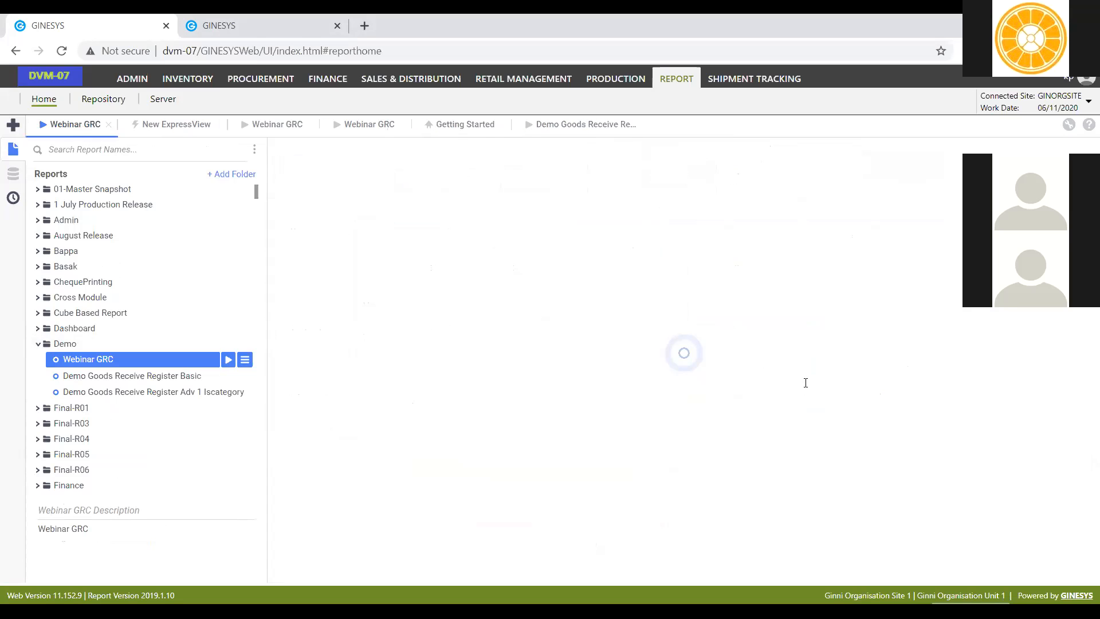
pyautogui.click(650, 453)
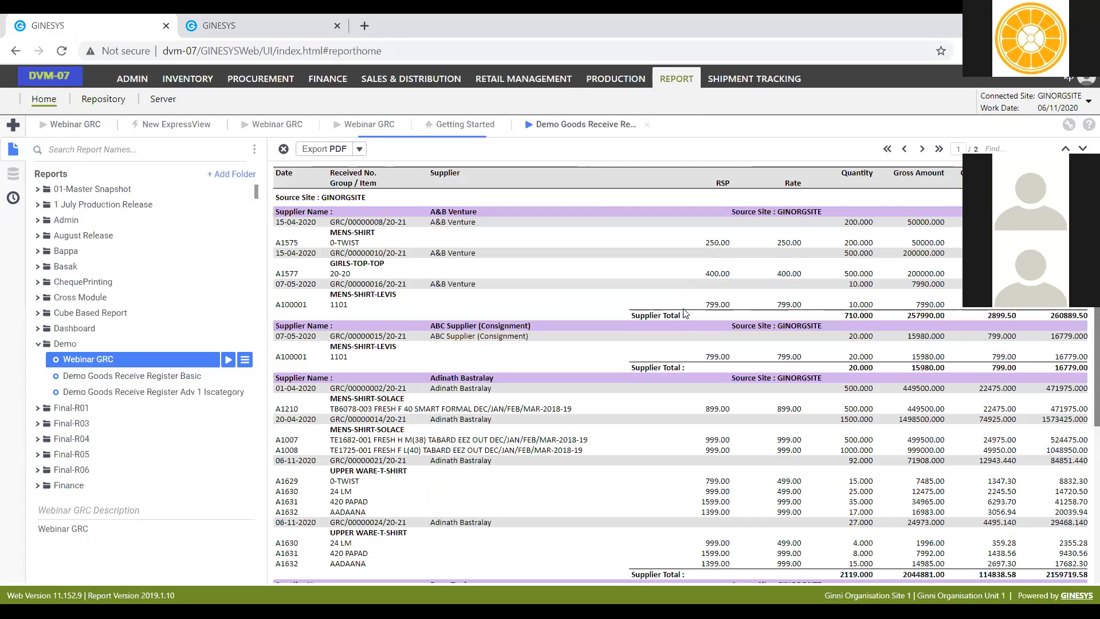
# Step: Examine the supplier groups, item rows, supplier totals and page footer in the Demo Goods Receive Register Basic output
pyautogui.scroll(-5, 684, 312)
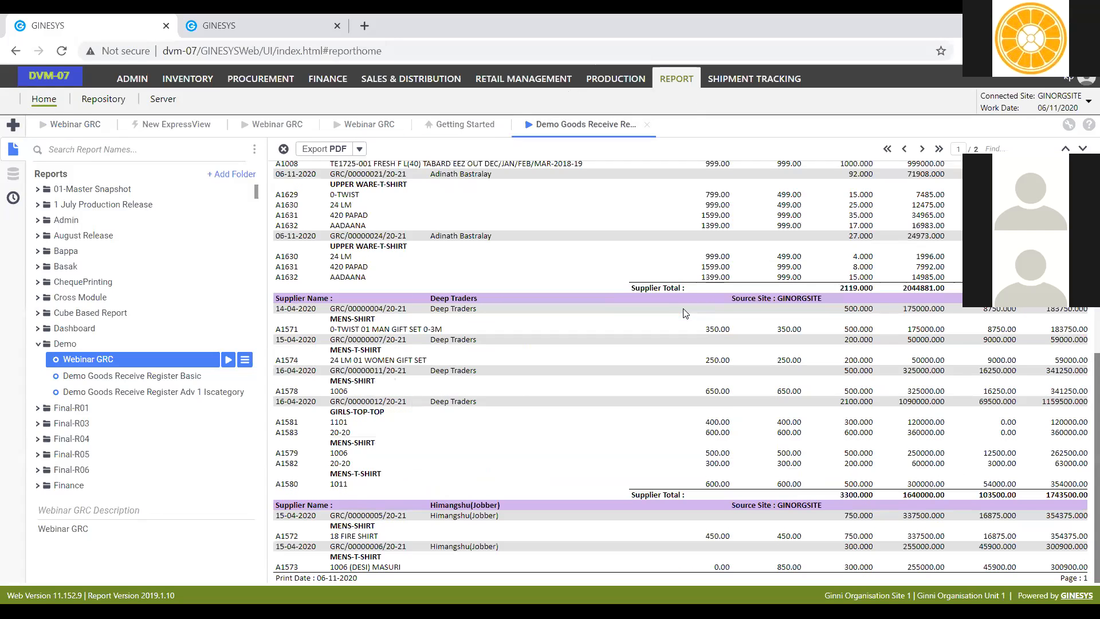
pyautogui.scroll(6, 683, 308)
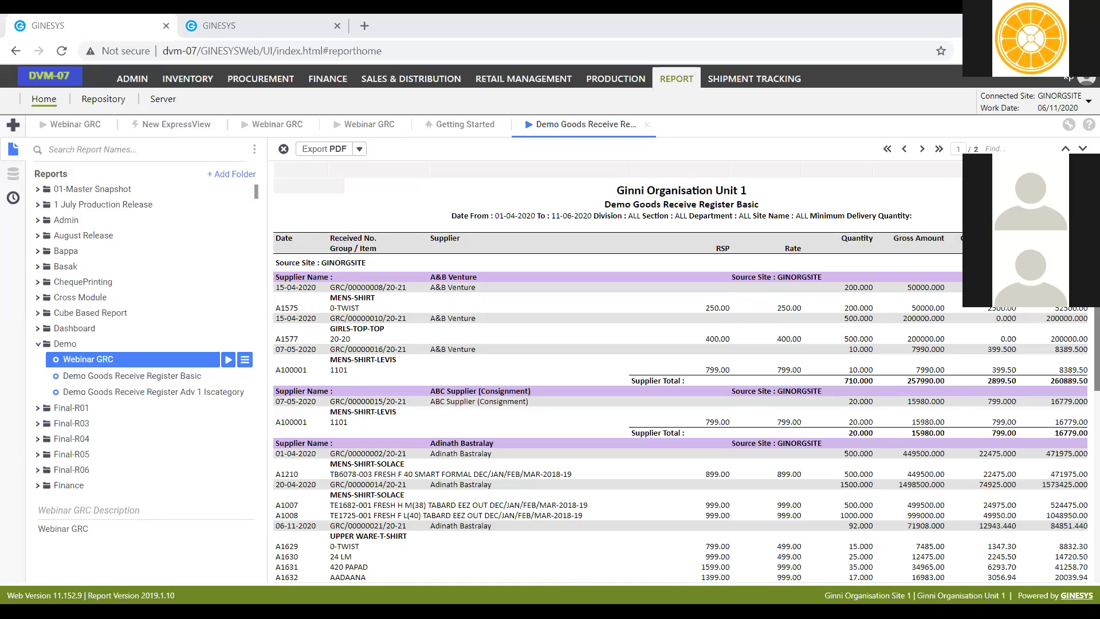
pyautogui.scroll(-3, 980, 415)
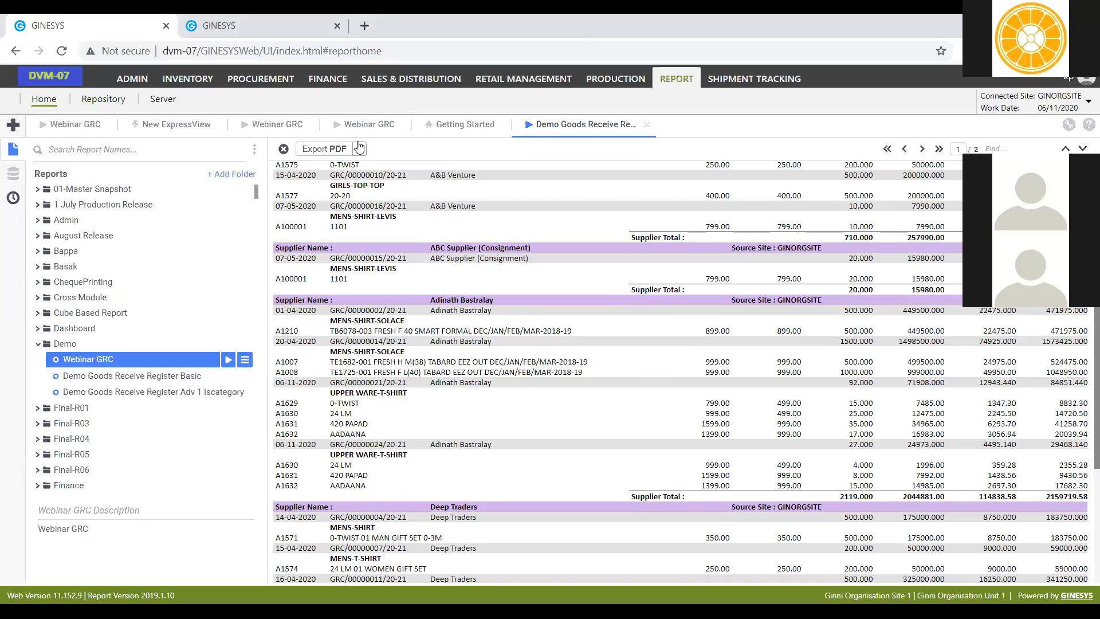
# Step: Open the Webinar GRC report from the Demo folder in the report designer
pyautogui.doubleClick(106, 360)
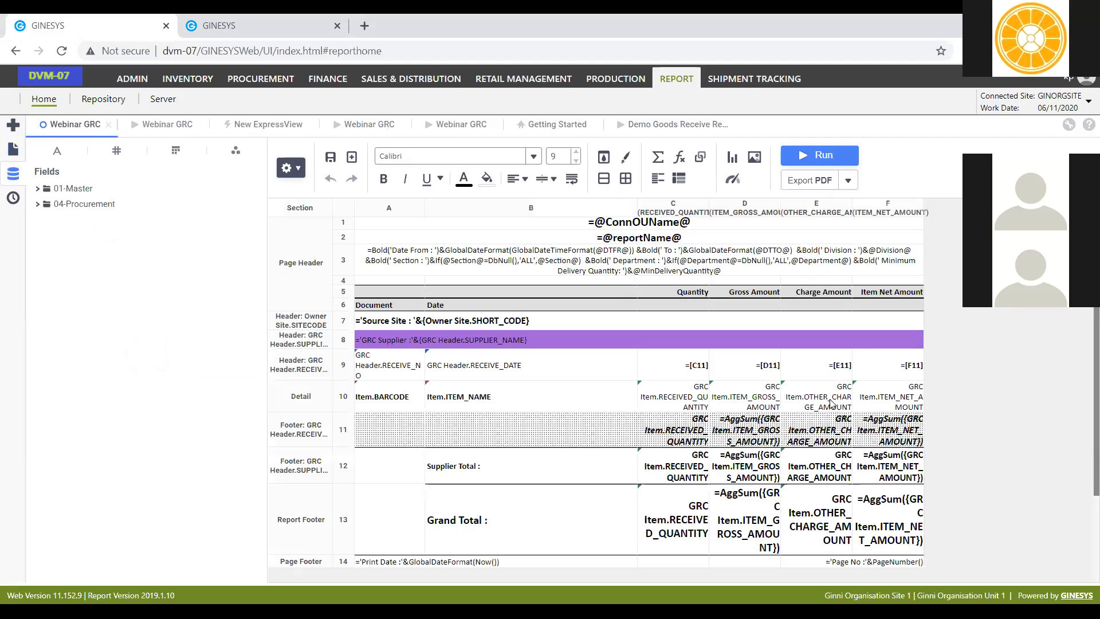
pyautogui.rightClick(832, 403)
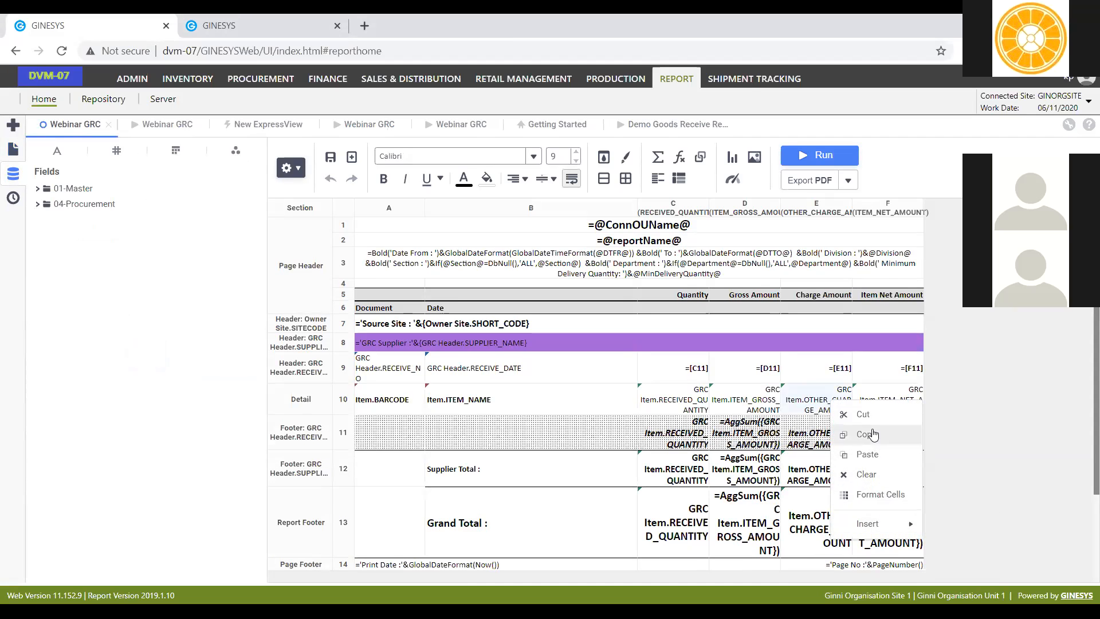
pyautogui.press('Escape')
# Step: Replace the Detail row's charge field with TAX_CHARGE_AMOUNT from GRC Item under Goods Receive and right-align it
pyautogui.click(38, 203)
pyautogui.click(47, 220)
pyautogui.click(55, 235)
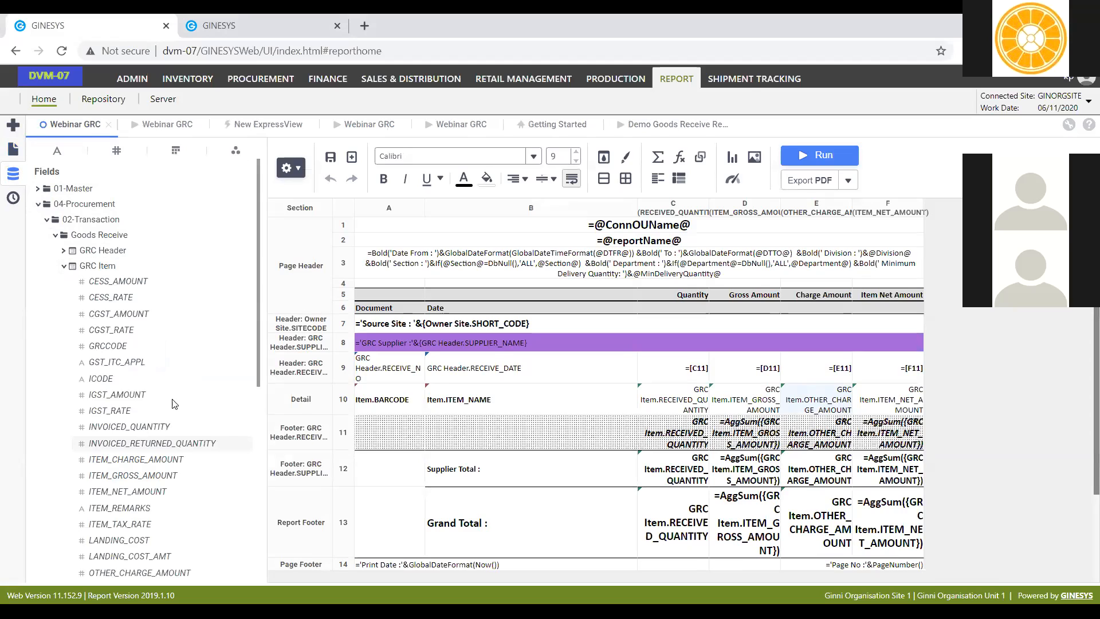
pyautogui.scroll(-1, 189, 410)
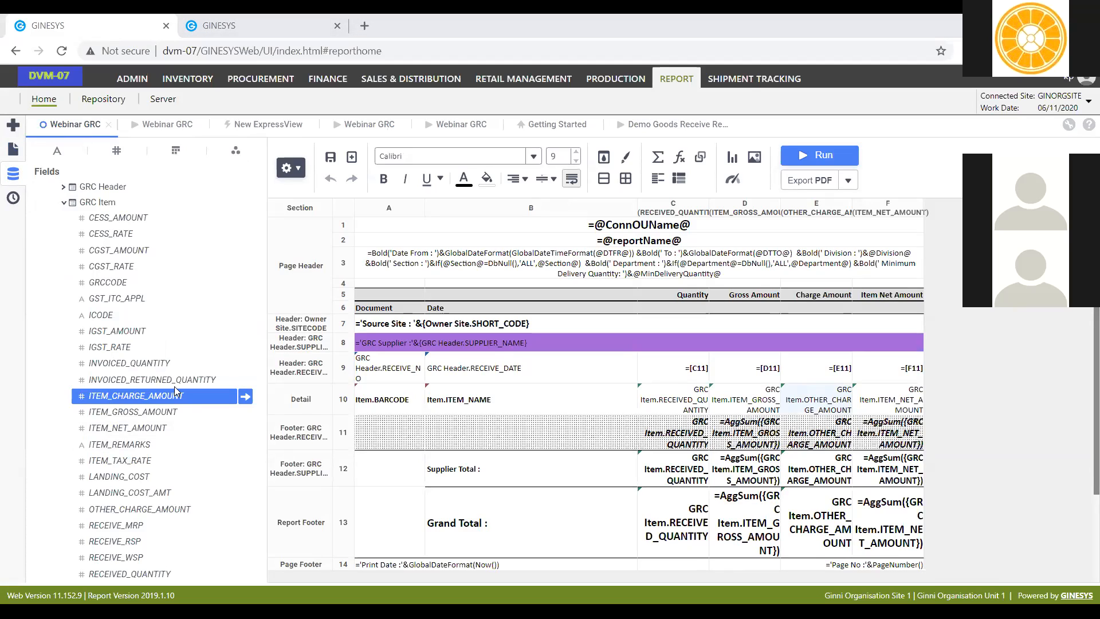
pyautogui.click(139, 456)
pyautogui.scroll(-4, 139, 442)
pyautogui.scroll(-1, 139, 442)
pyautogui.click(132, 458)
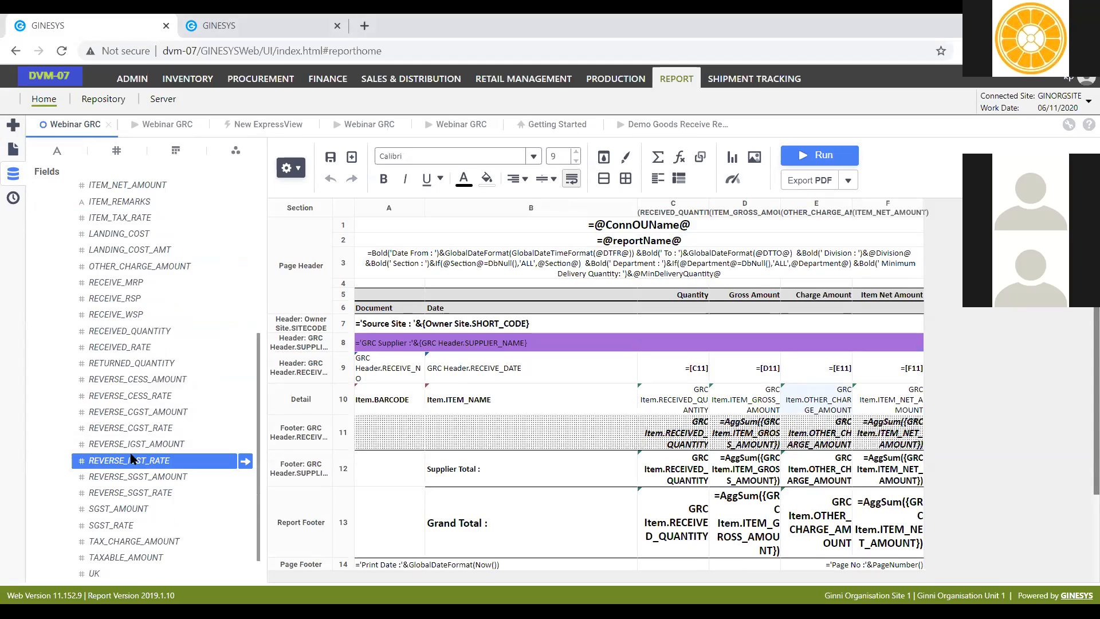
pyautogui.click(132, 541)
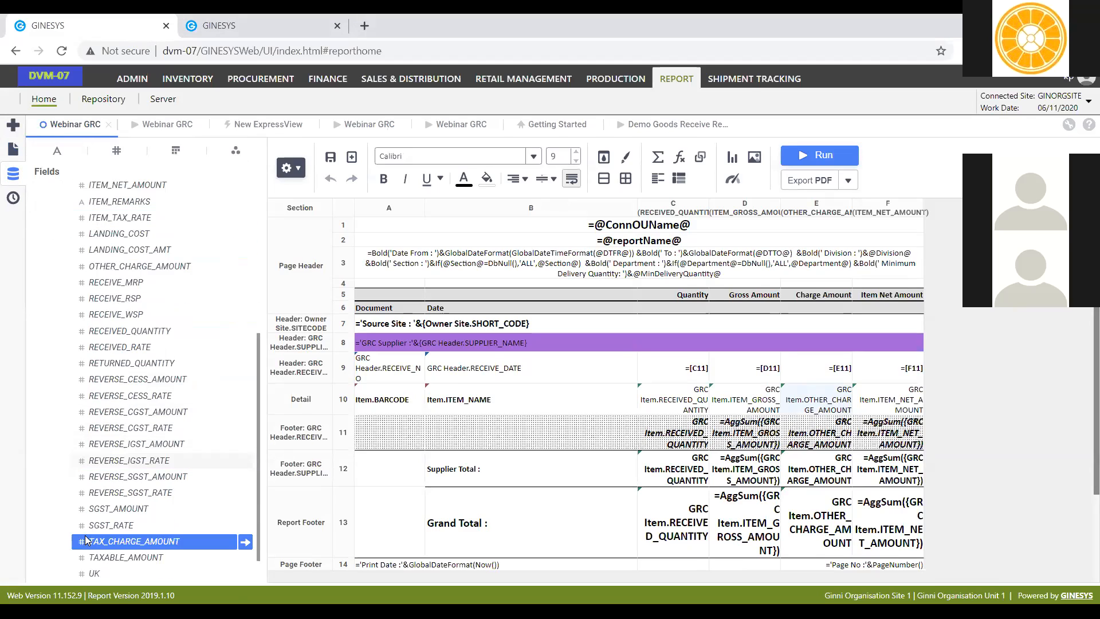
pyautogui.moveTo(166, 549); pyautogui.dragTo(827, 396)
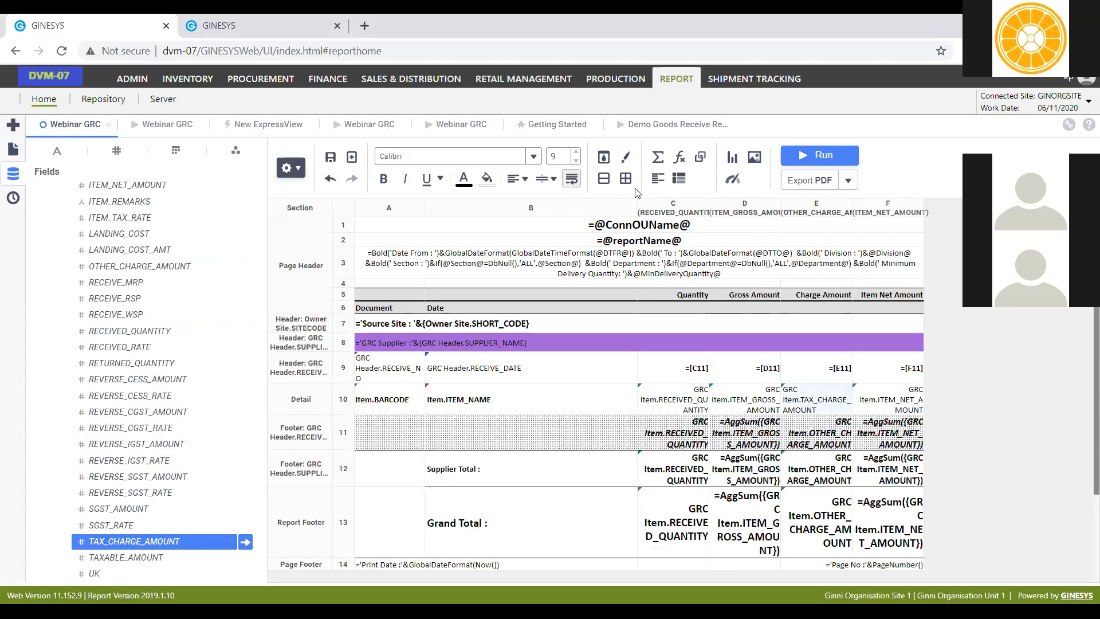
pyautogui.click(520, 179)
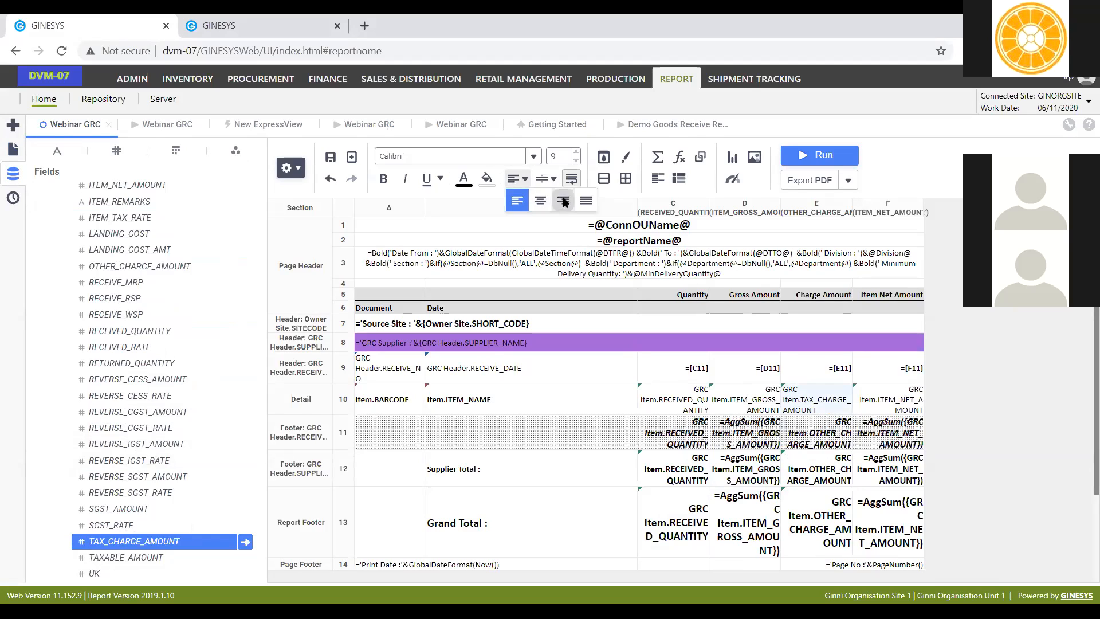
pyautogui.click(557, 200)
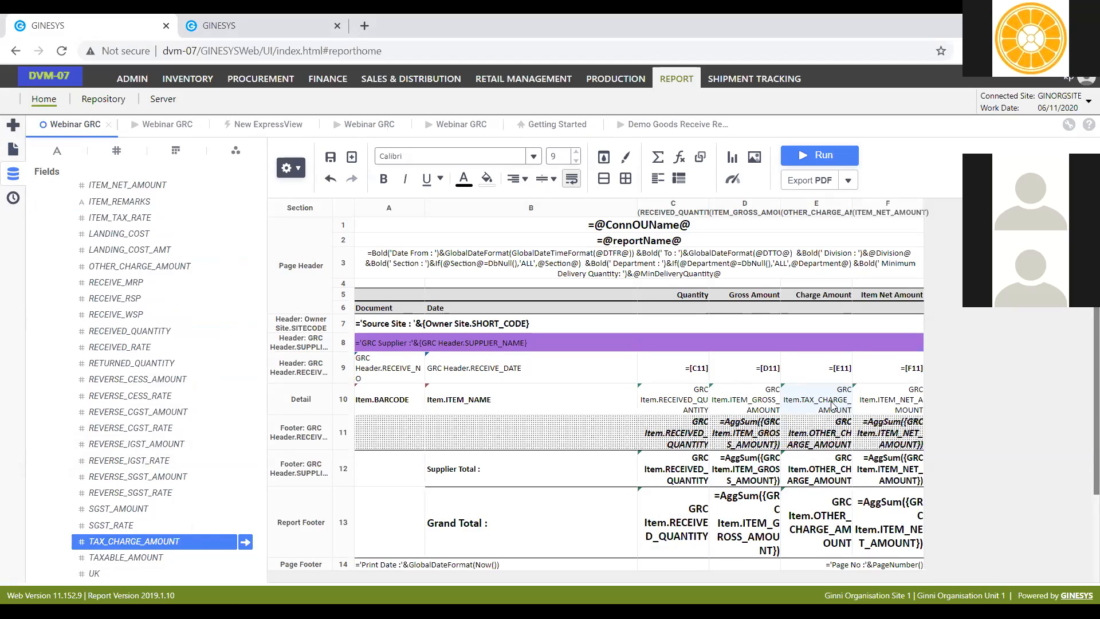
# Step: Copy the Detail row's GRC Item.TAX_CHARGE_AMOUNT field text over the charge field in the GRC Header.RECEIVE_NO footer
pyautogui.doubleClick(829, 401)
pyautogui.hotkey('ctrl', 'c')
pyautogui.click(827, 479)
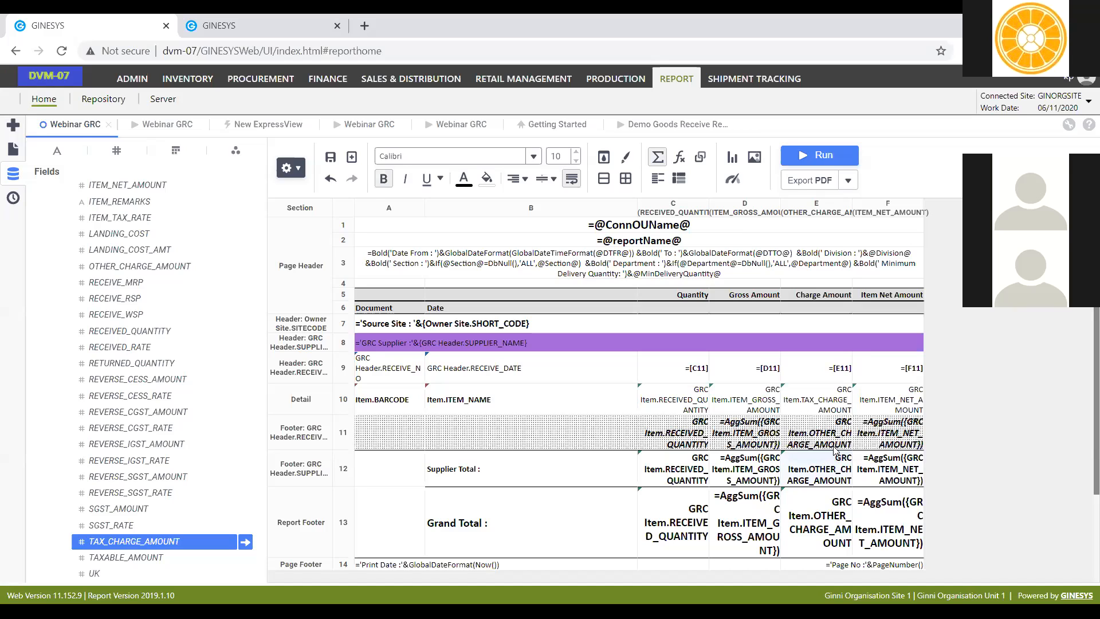
pyautogui.doubleClick(833, 440)
pyautogui.hotkey('ctrl', 'v')
# Step: Replace the charge fields in the Supplier Total and Grand Total rows with the copied GRC Item.TAX_CHARGE_AMOUNT
pyautogui.click(827, 474)
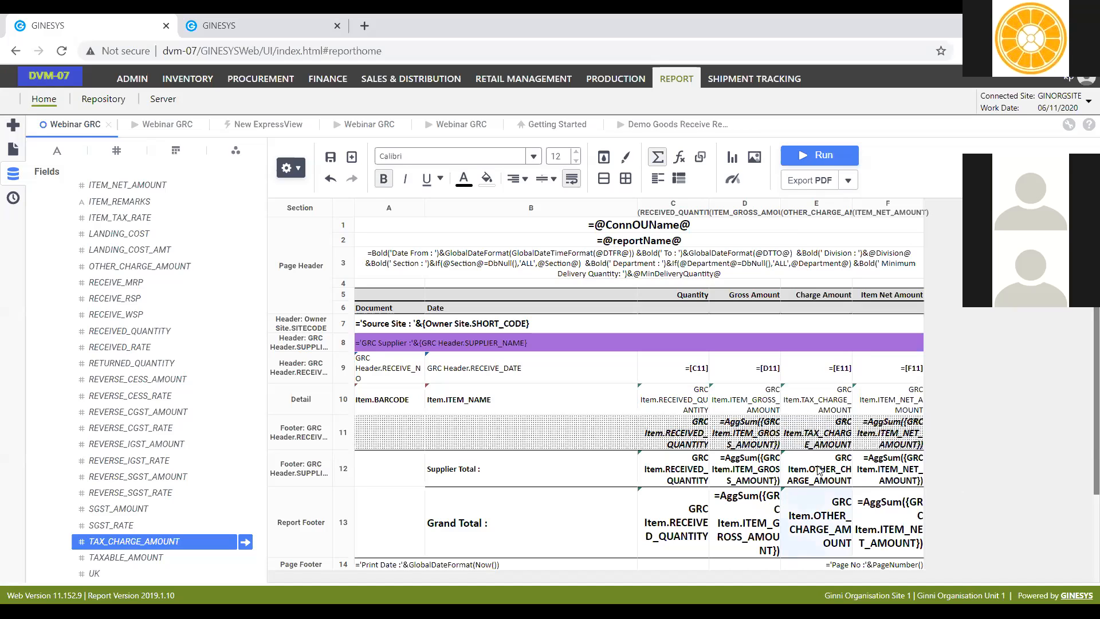
pyautogui.doubleClick(827, 473)
pyautogui.hotkey('ctrl', 'a')
pyautogui.hotkey('ctrl', 'v')
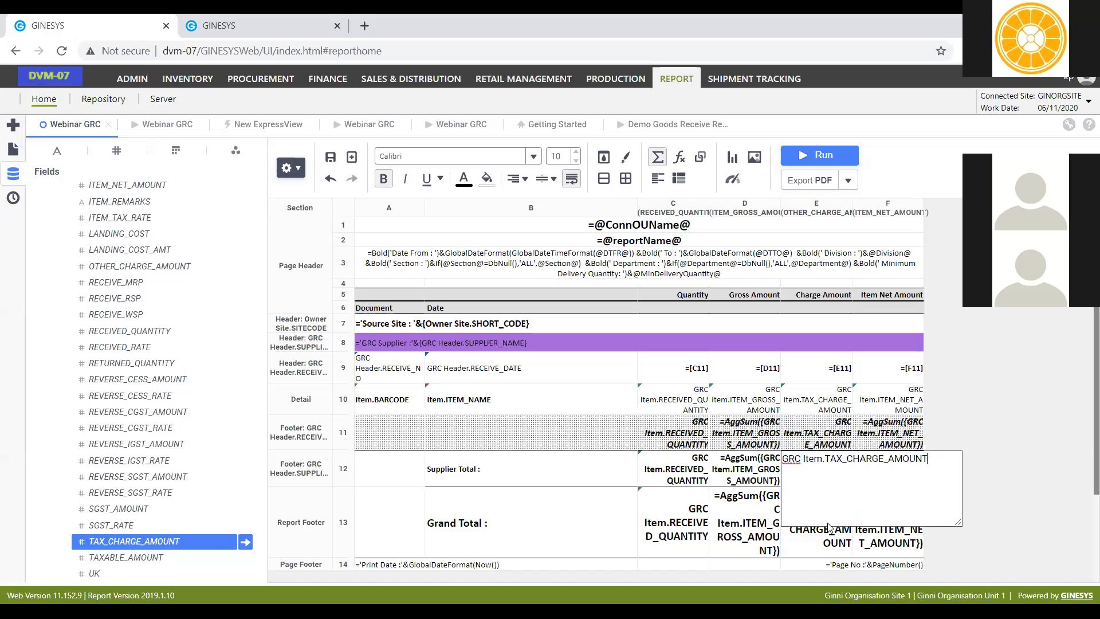
pyautogui.doubleClick(831, 529)
pyautogui.hotkey('ctrl', 'v')
pyautogui.hotkey('ctrl', 'a')
pyautogui.hotkey('ctrl', 'v')
pyautogui.click(733, 515)
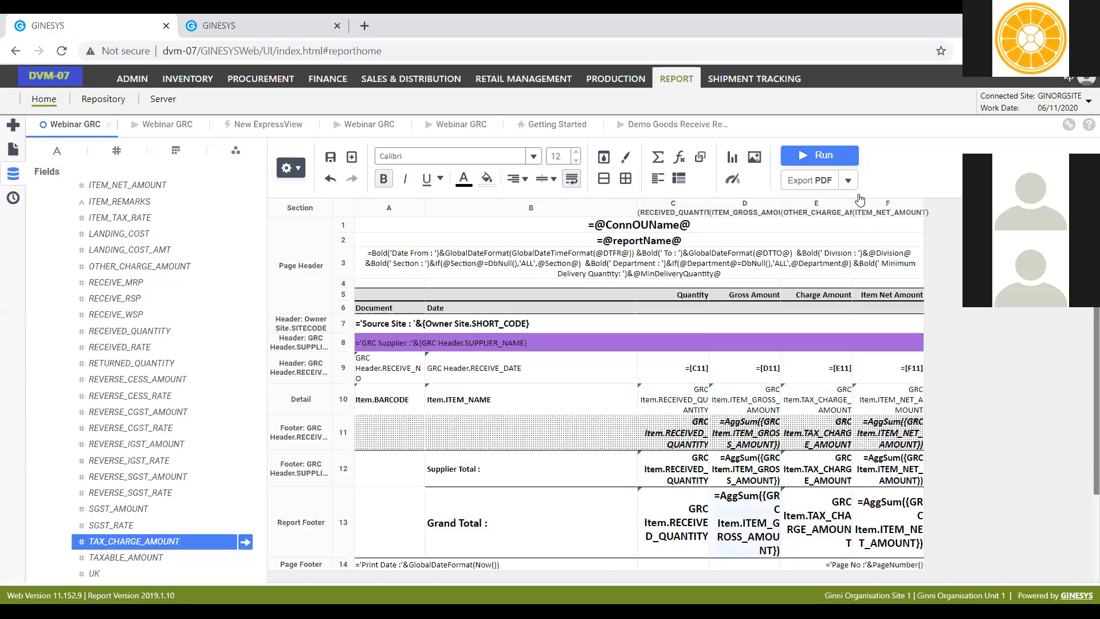
# Step: Run the Webinar GRC report from 06-11-2020 to 06-11-2020 with division, section and department set to ALL
pyautogui.click(819, 156)
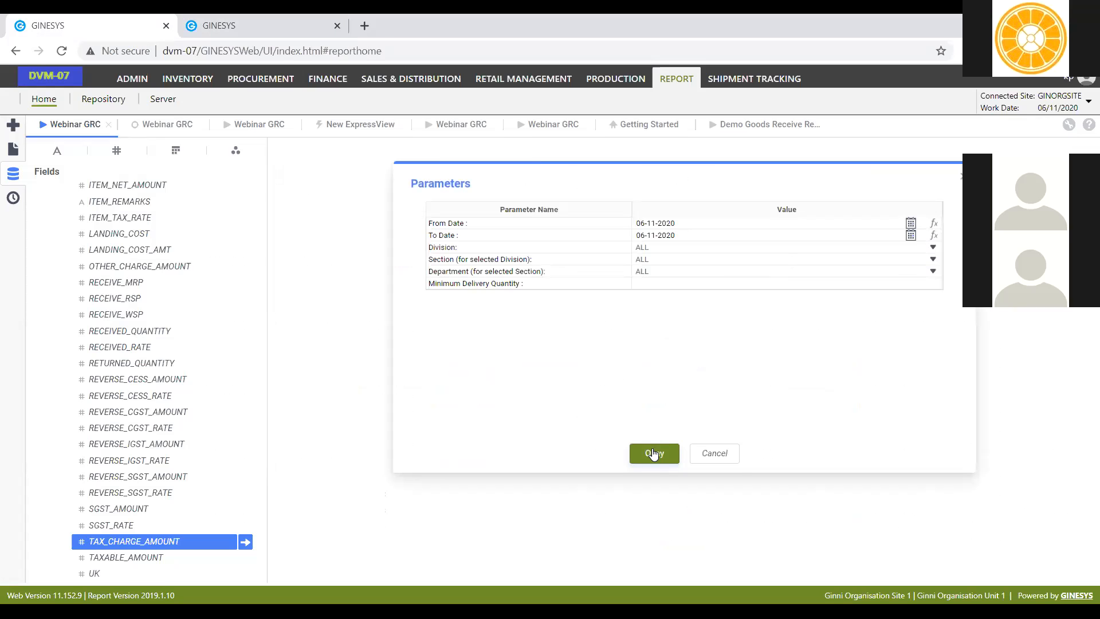
pyautogui.click(653, 453)
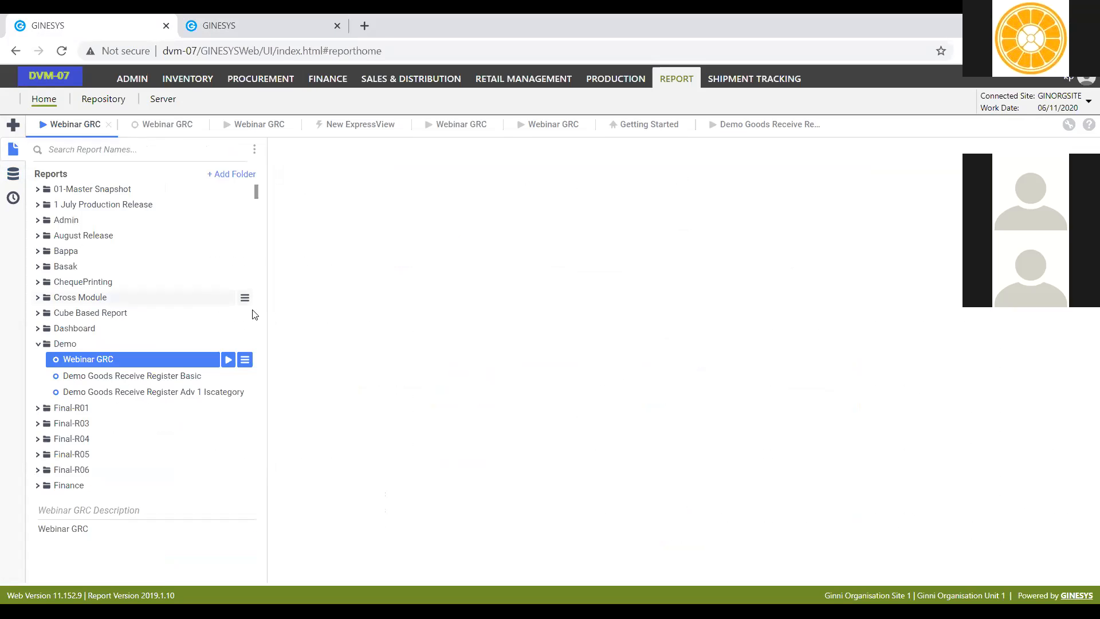
pyautogui.click(219, 25)
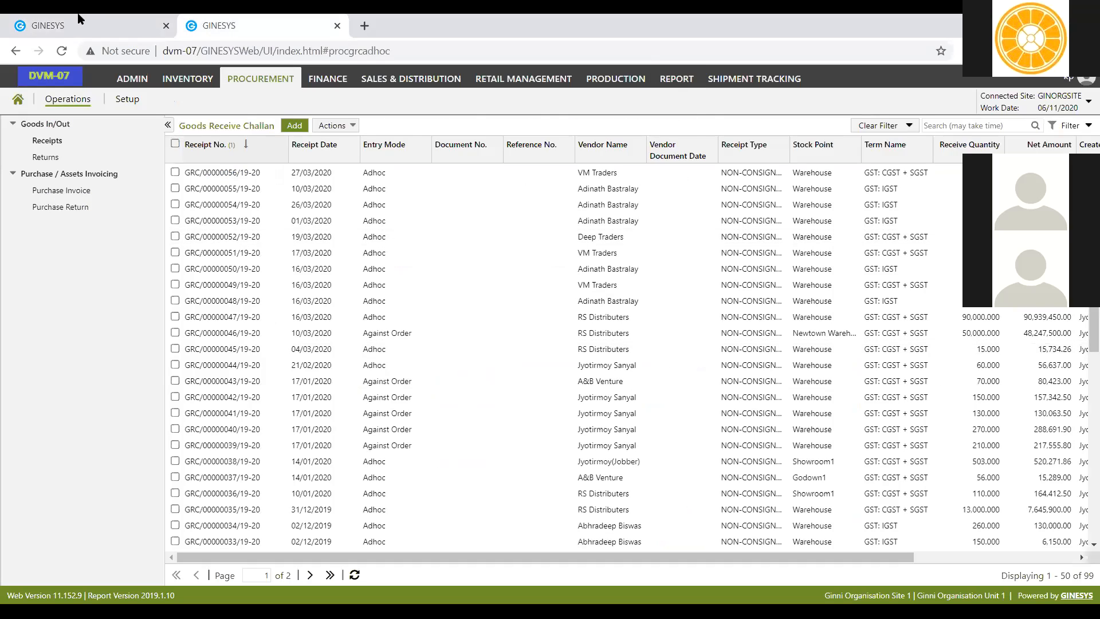
pyautogui.click(78, 18)
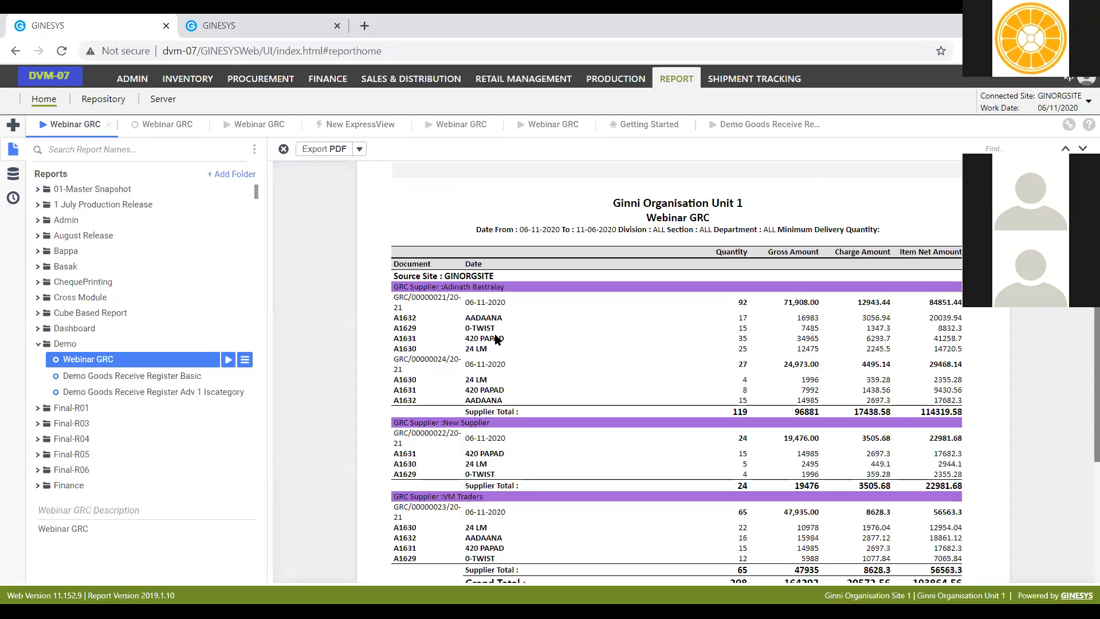
# Step: Check the quantity, gross amount and charge amount of the first goods receive document in the report output
pyautogui.doubleClick(801, 303)
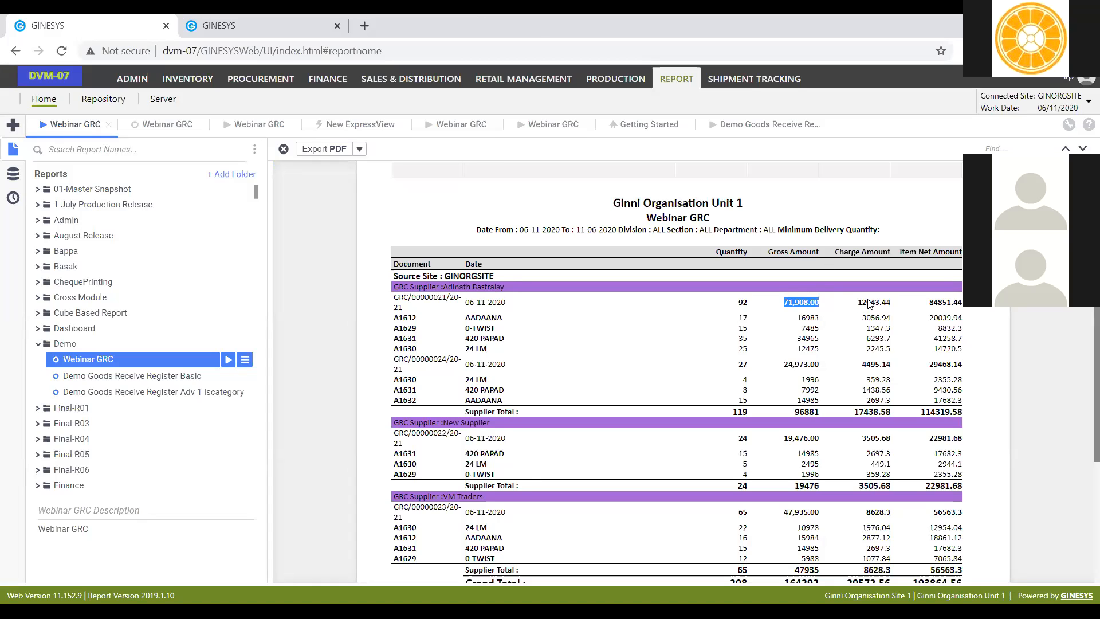
pyautogui.doubleClick(869, 303)
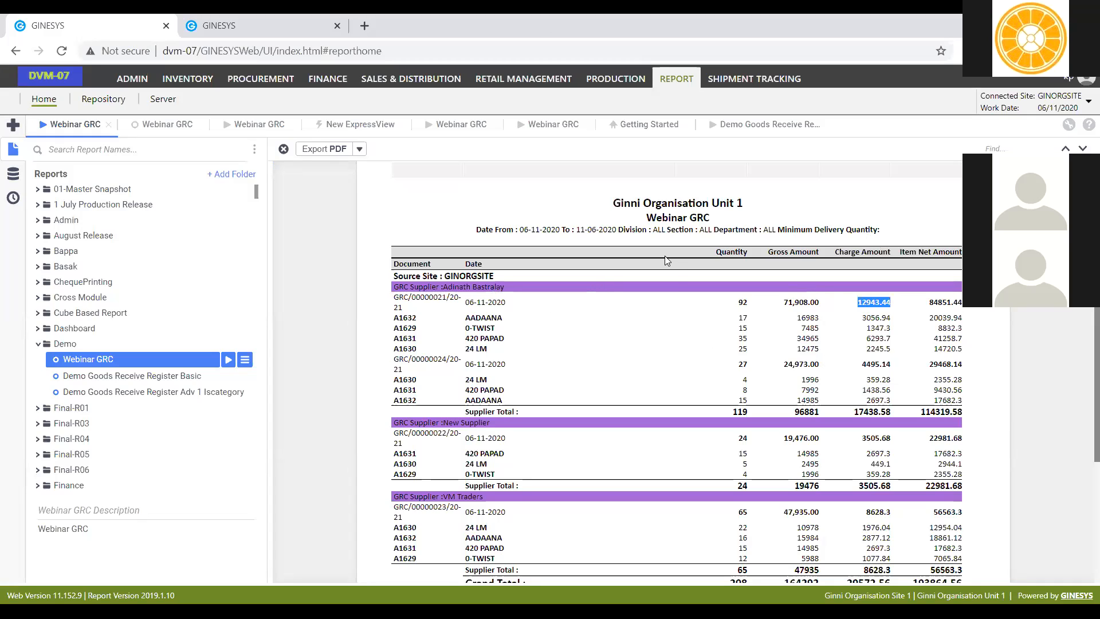
pyautogui.doubleClick(742, 303)
pyautogui.doubleClick(809, 302)
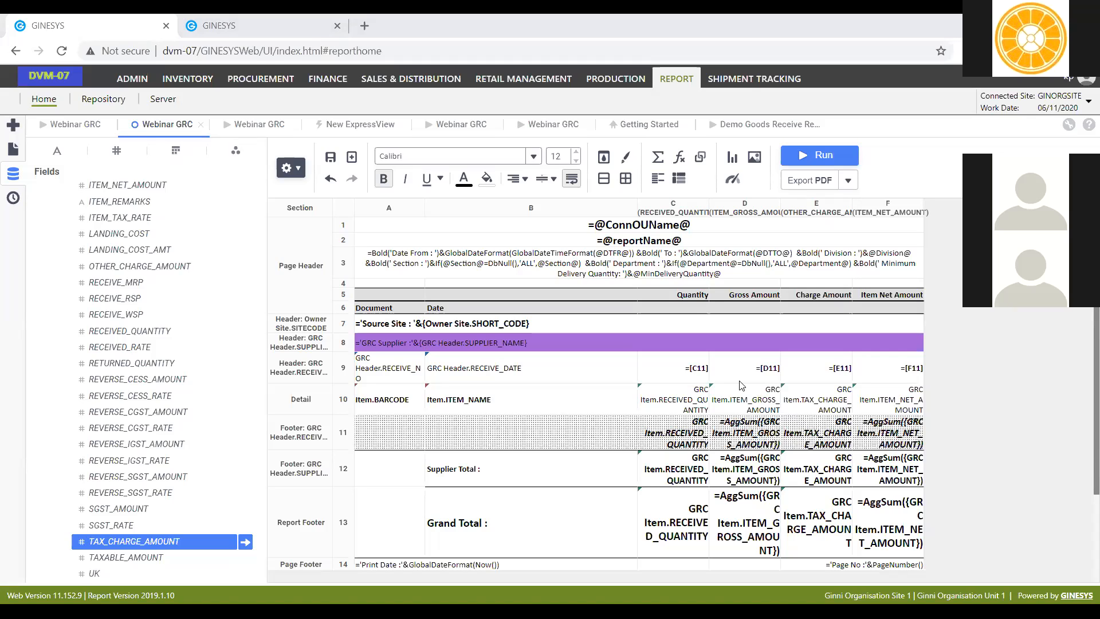
# Step: Open the border format settings of the Source Site header row
pyautogui.click(698, 325)
pyautogui.click(603, 157)
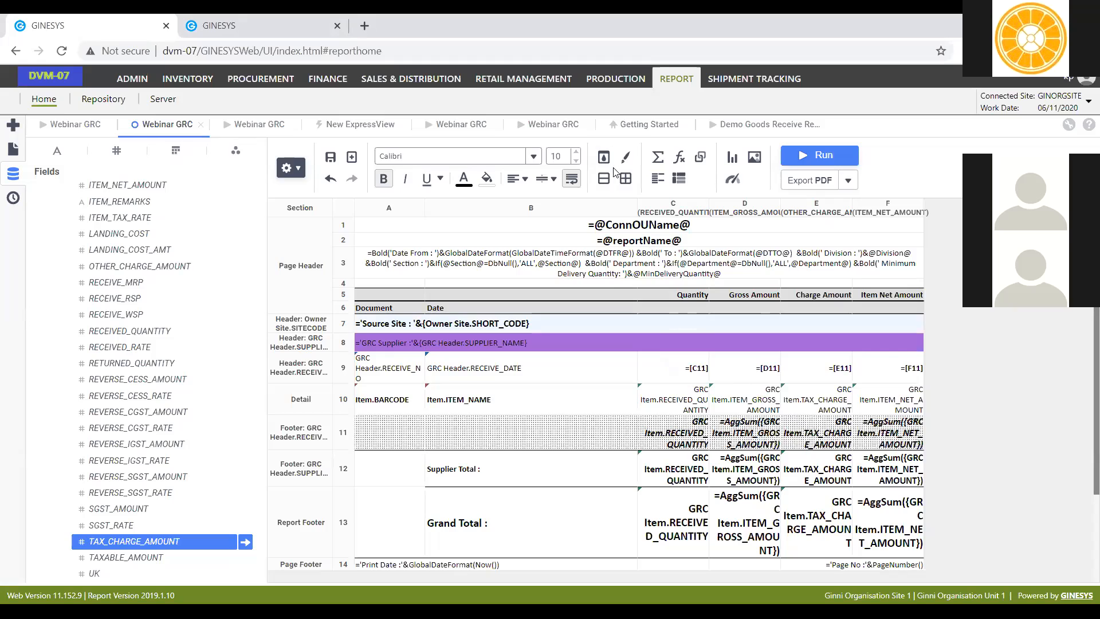
pyautogui.click(676, 252)
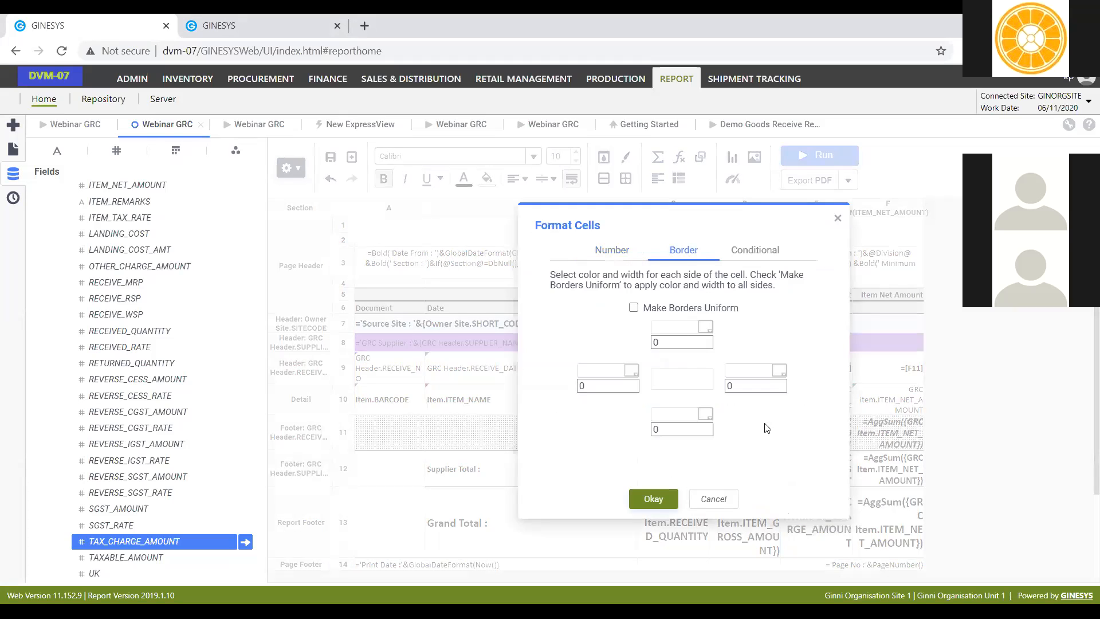
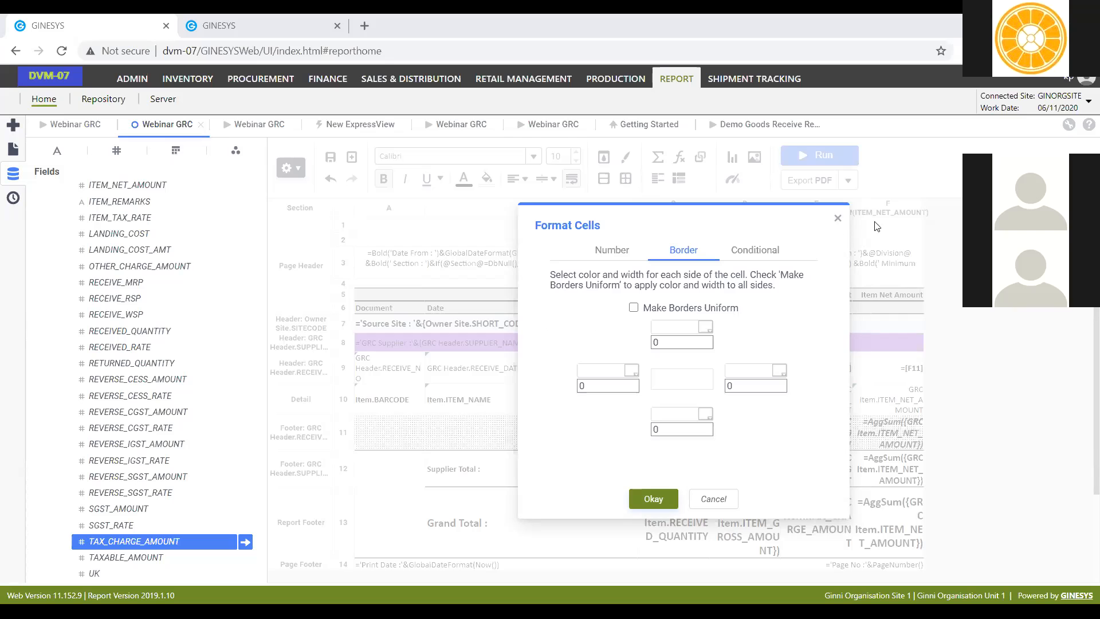
# Step: Format the GRC Header.RECEIVE_DATE cell as a date with the custom format dd/MMM/yyyy
pyautogui.click(381, 372)
pyautogui.rightClick(379, 370)
pyautogui.click(518, 369)
pyautogui.rightClick(517, 369)
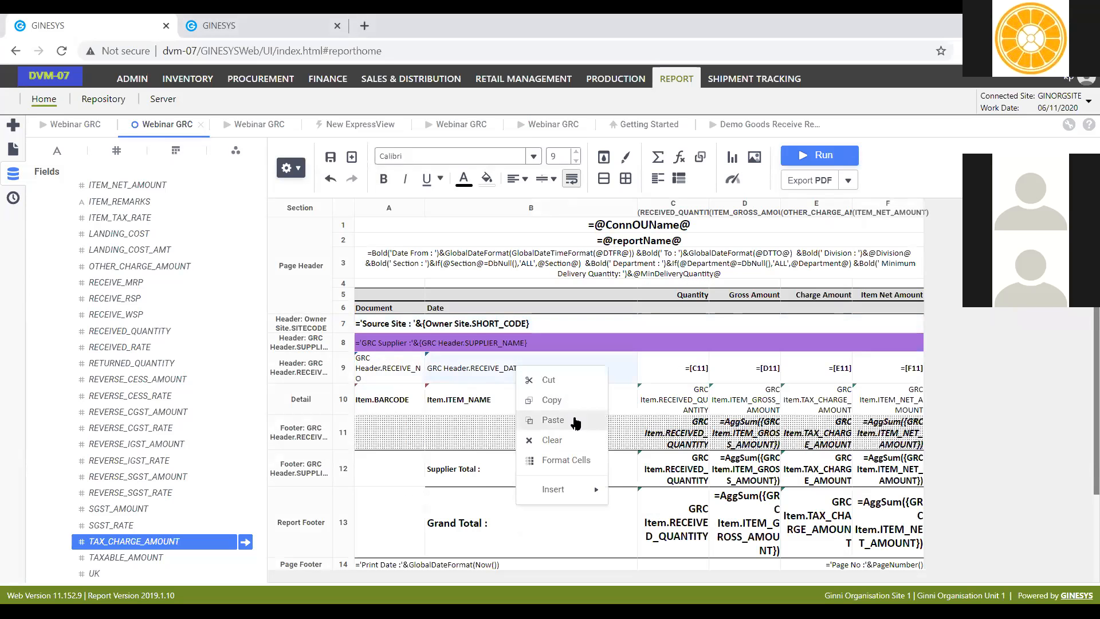
pyautogui.click(575, 462)
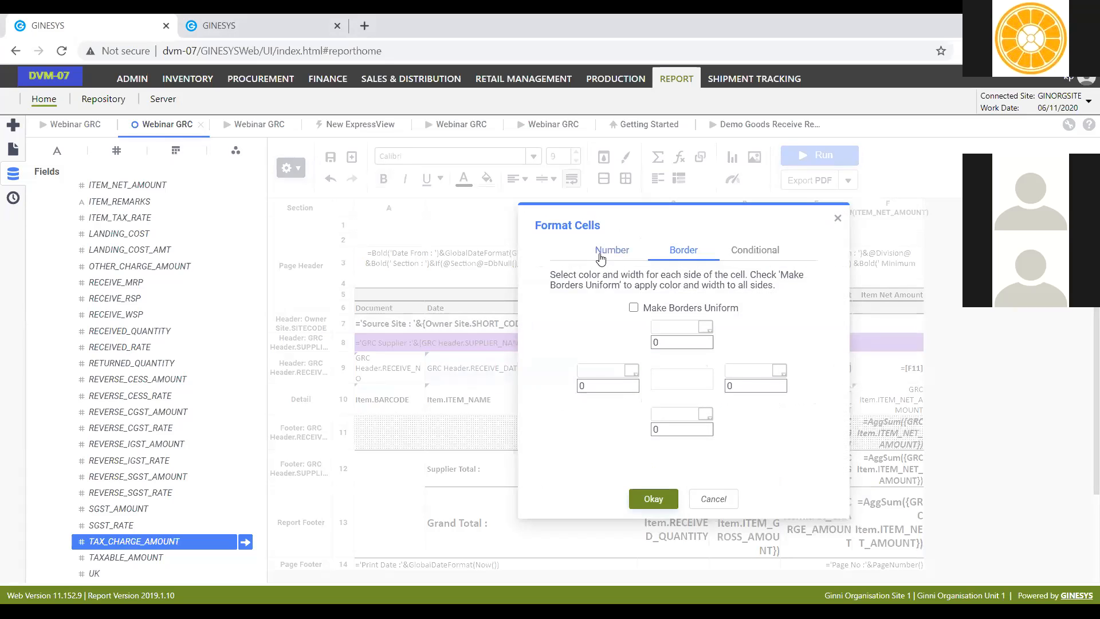
pyautogui.click(615, 250)
pyautogui.click(587, 319)
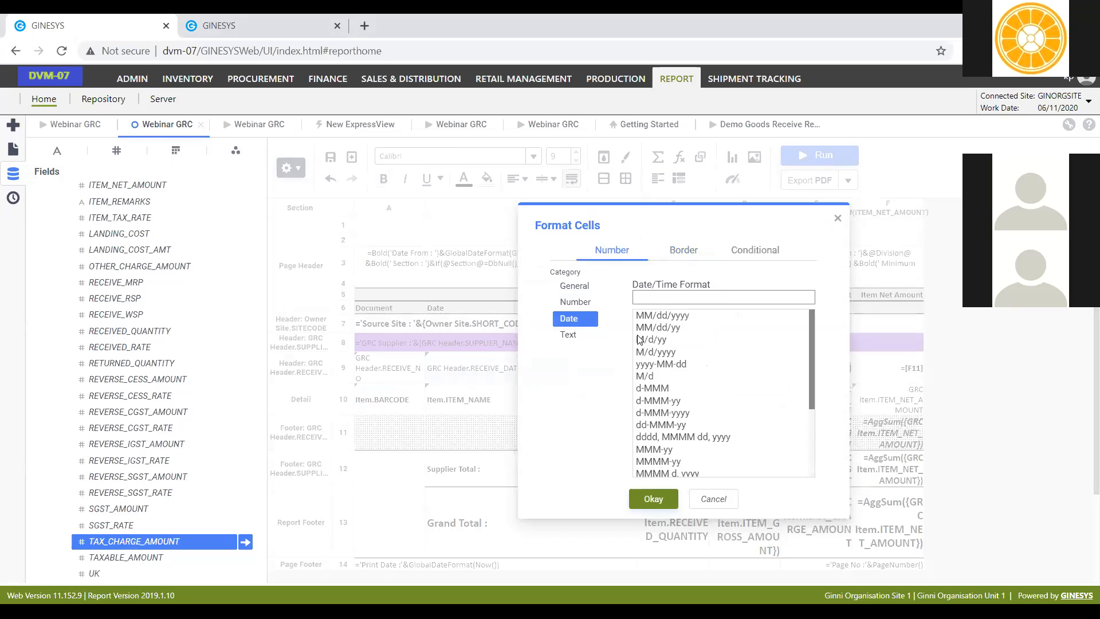
pyautogui.click(679, 297)
pyautogui.write('dd')
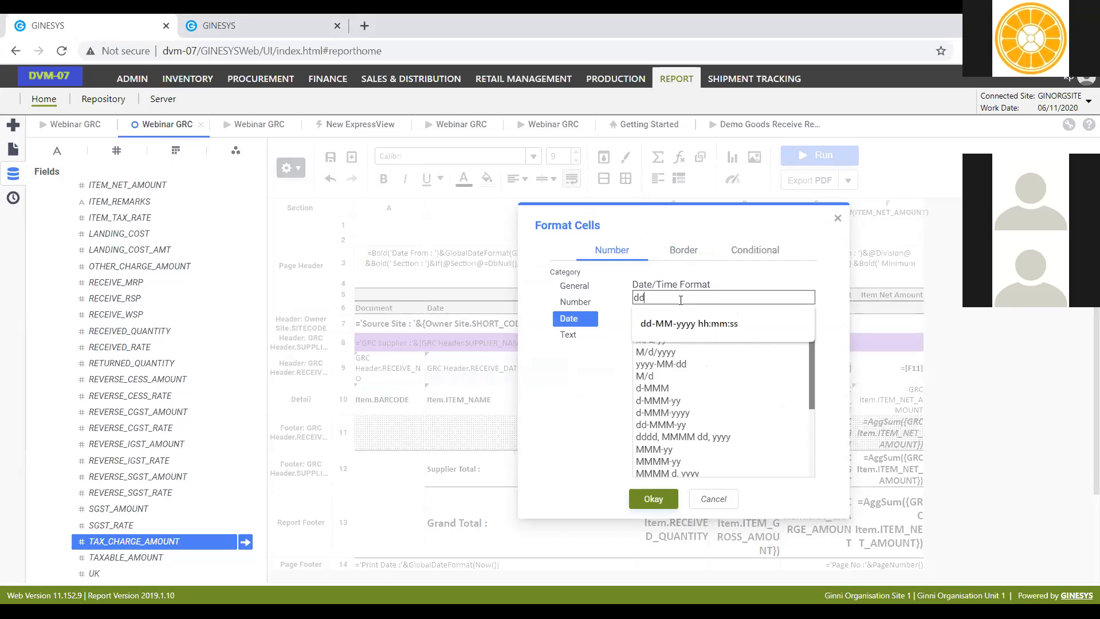
pyautogui.write('/MMM')
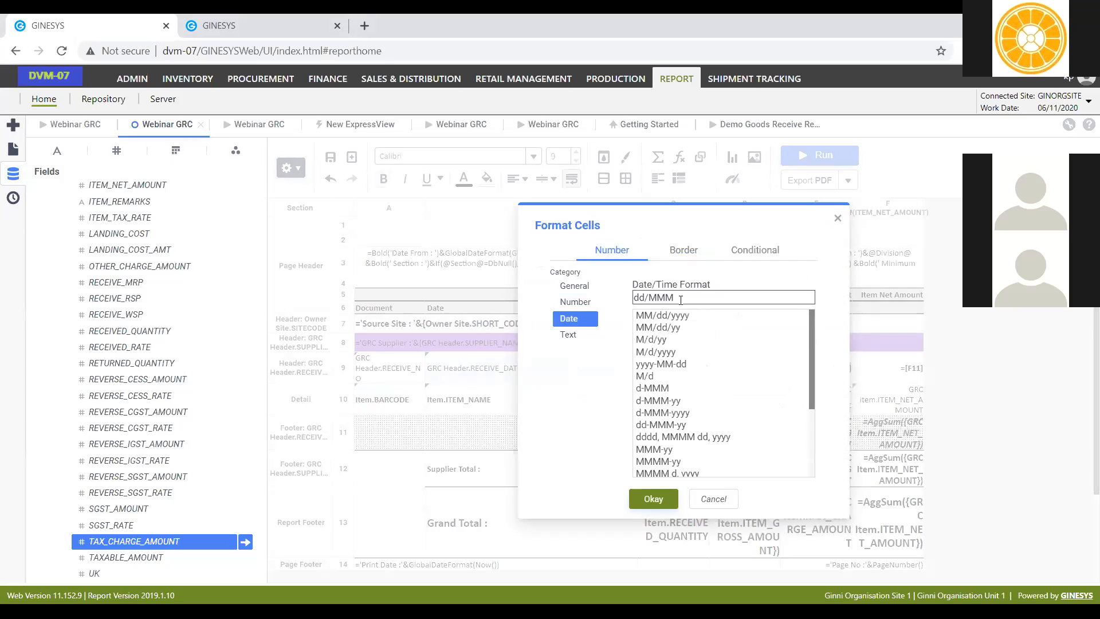
pyautogui.write('/yyyy')
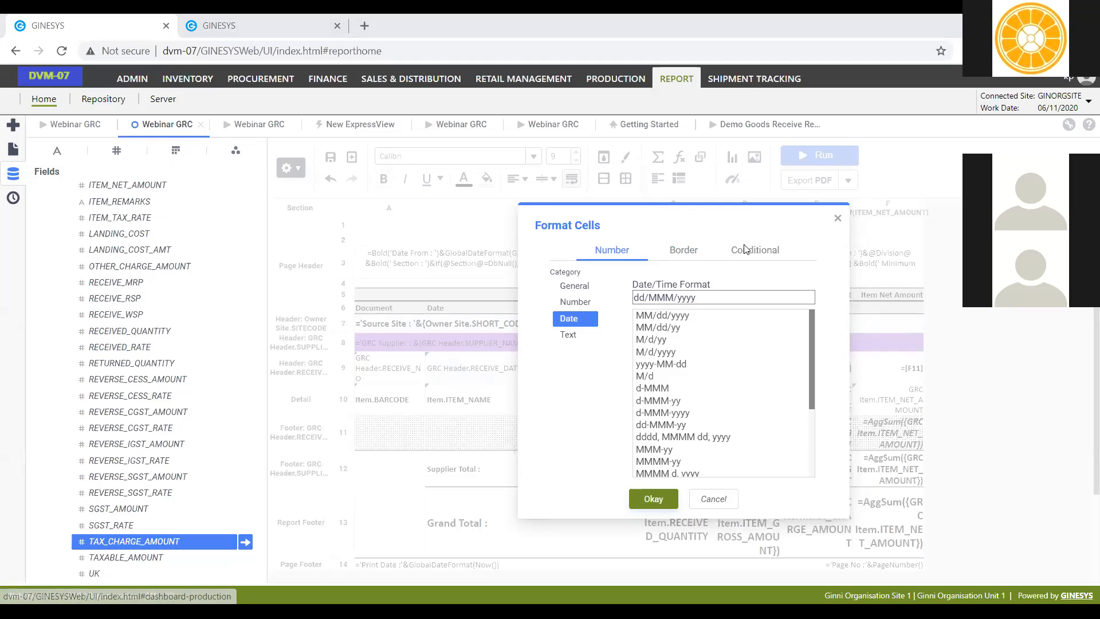
pyautogui.click(662, 498)
# Step: Run the Webinar GRC report and check the receive date format of the first document
pyautogui.click(818, 163)
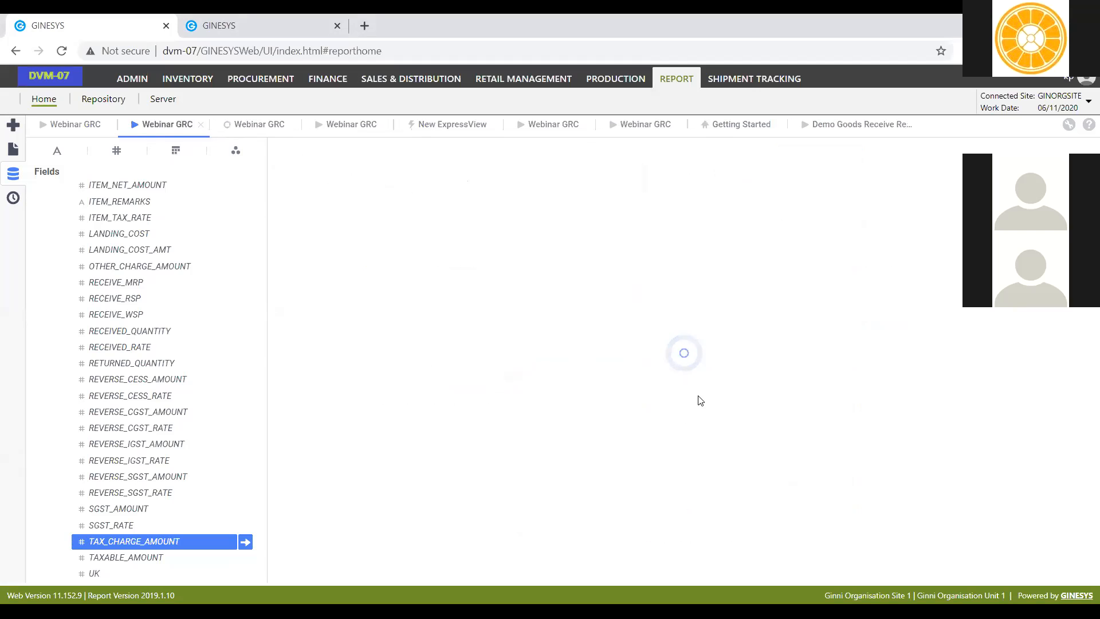
pyautogui.click(660, 456)
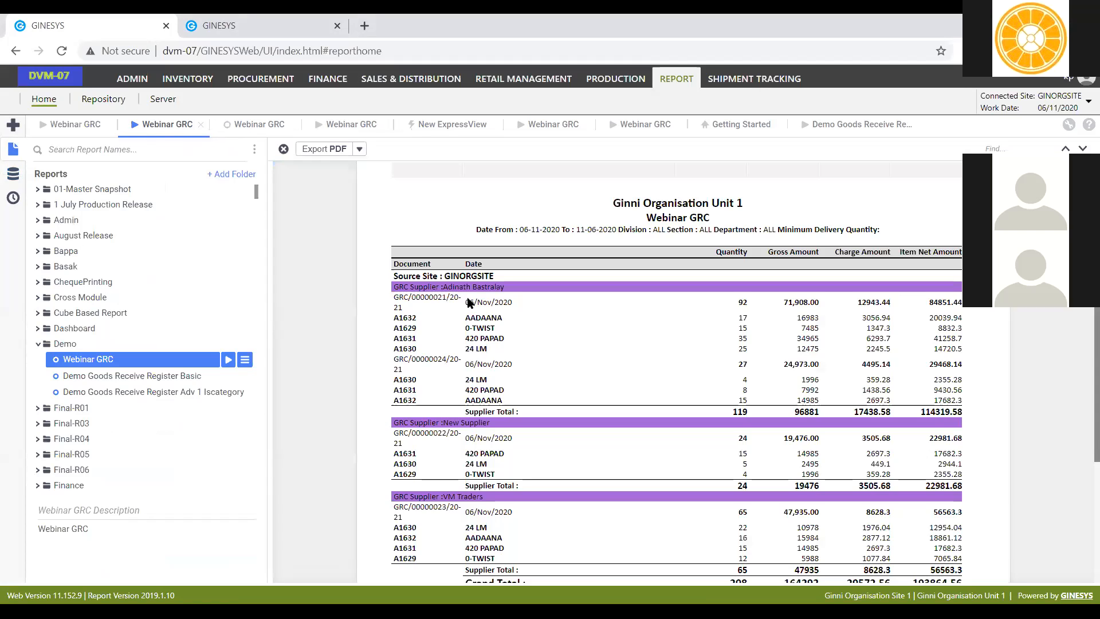
pyautogui.moveTo(469, 302); pyautogui.dragTo(517, 306)
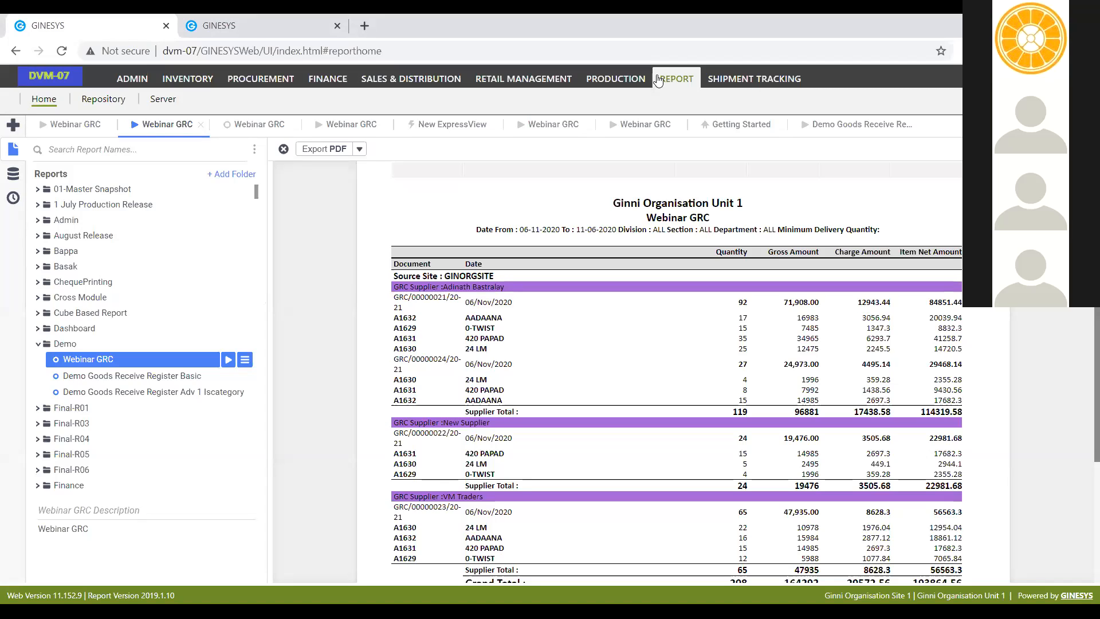
# Step: Try to open the TestTemplatePDF report from the ChequePrinting folder
pyautogui.click(38, 281)
pyautogui.click(100, 297)
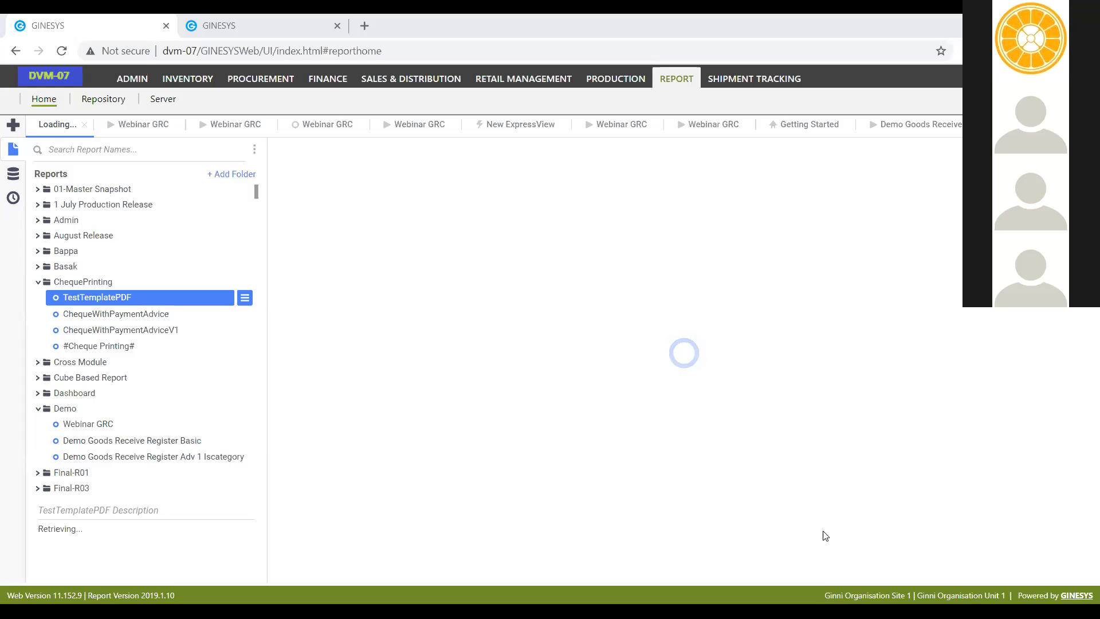
# Step: Go back to the Webinar GRC design and try to open its report options
pyautogui.click(328, 126)
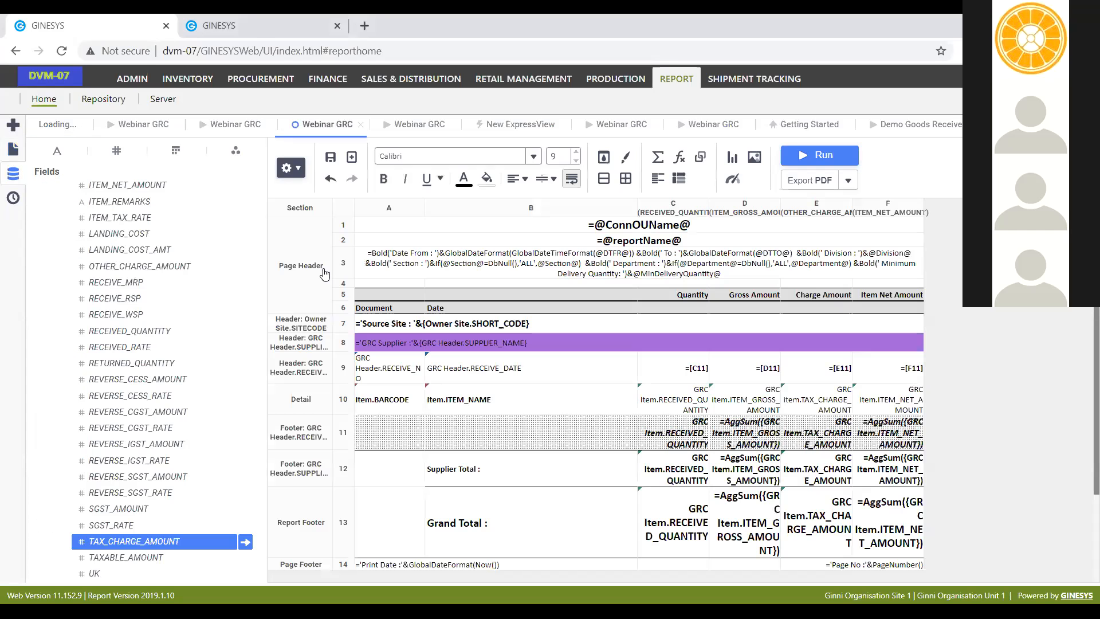
pyautogui.click(570, 339)
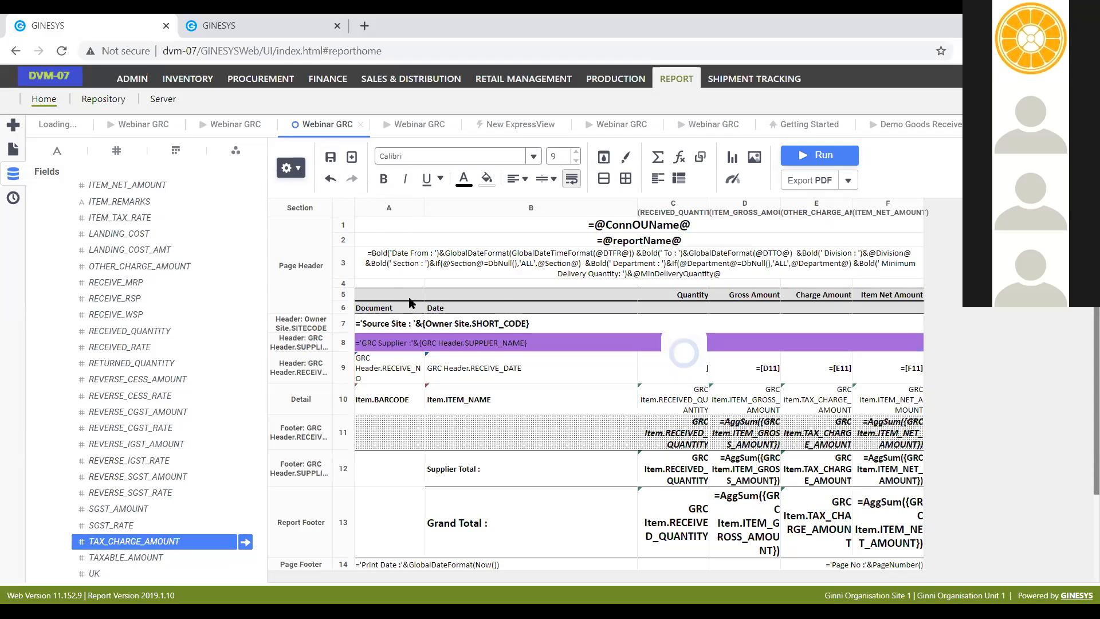
pyautogui.click(291, 168)
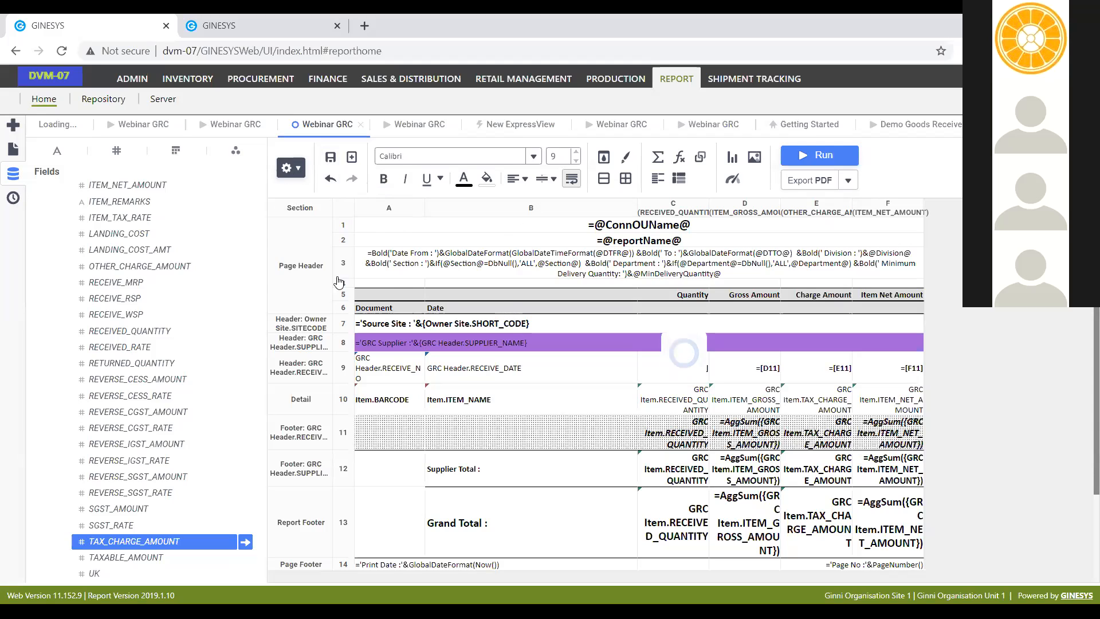
pyautogui.click(398, 290)
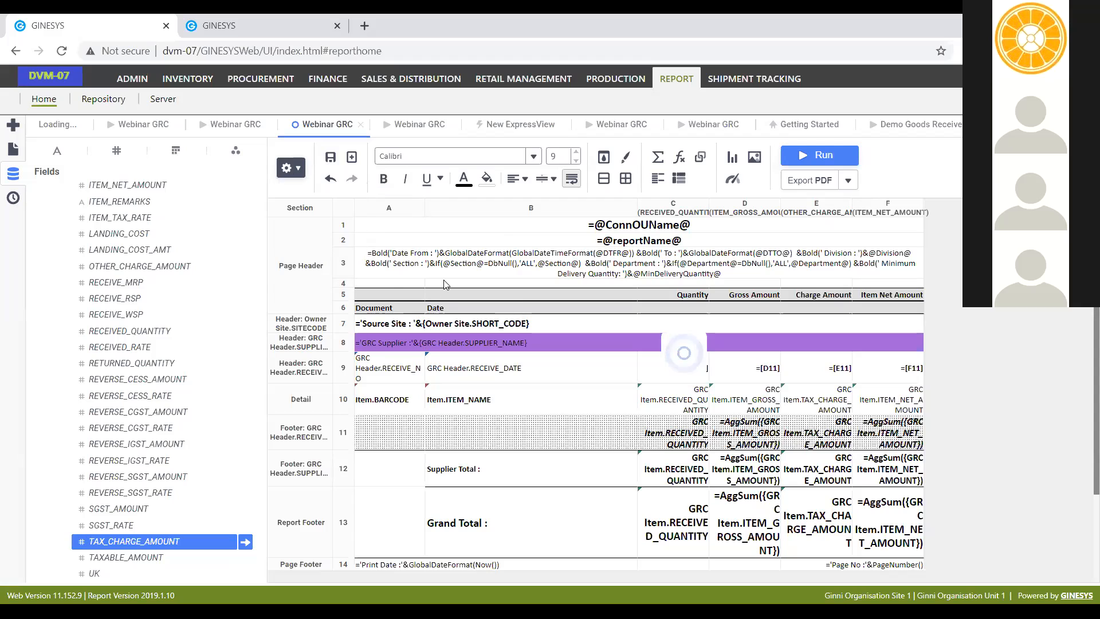
pyautogui.click(44, 127)
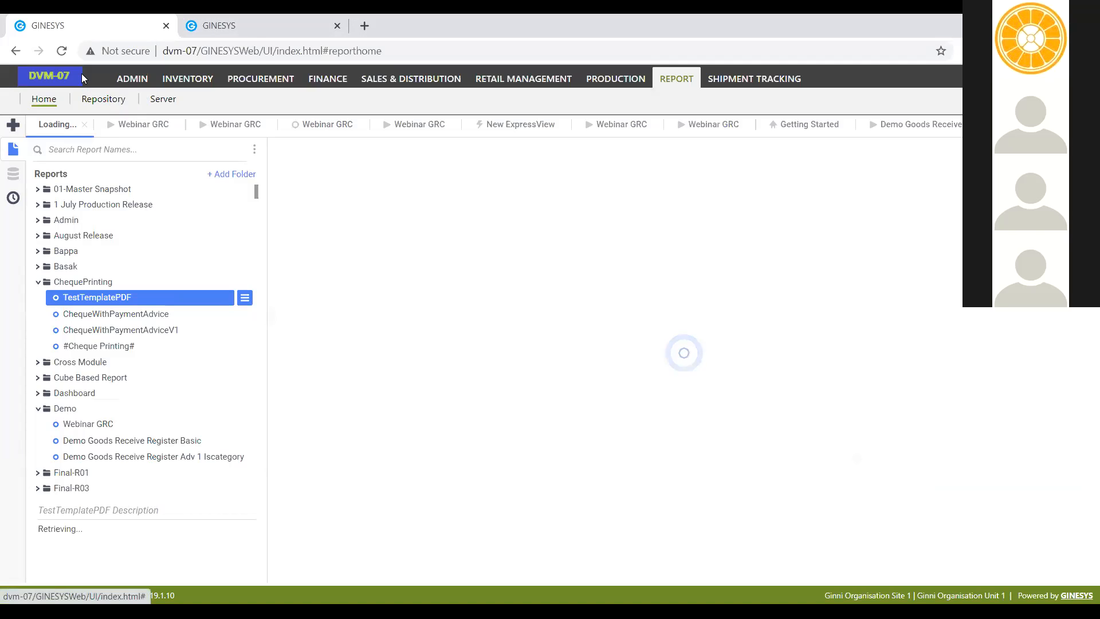
# Step: Reload the site, discarding unsaved changes, and reopen the report list in the Report module
pyautogui.press('F5')
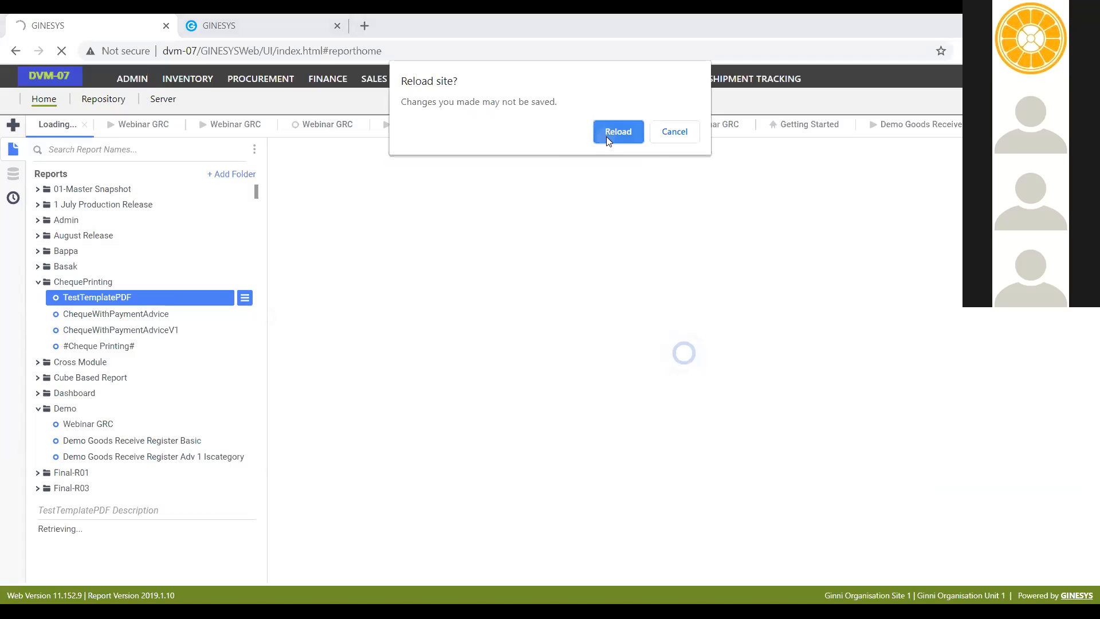
pyautogui.click(606, 137)
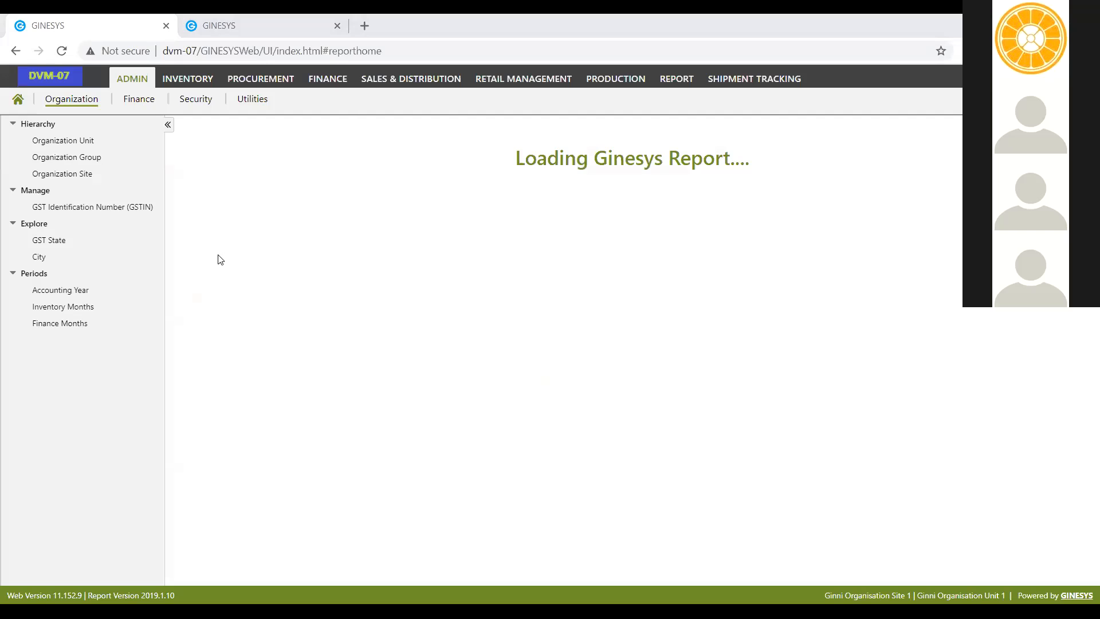
pyautogui.click(676, 80)
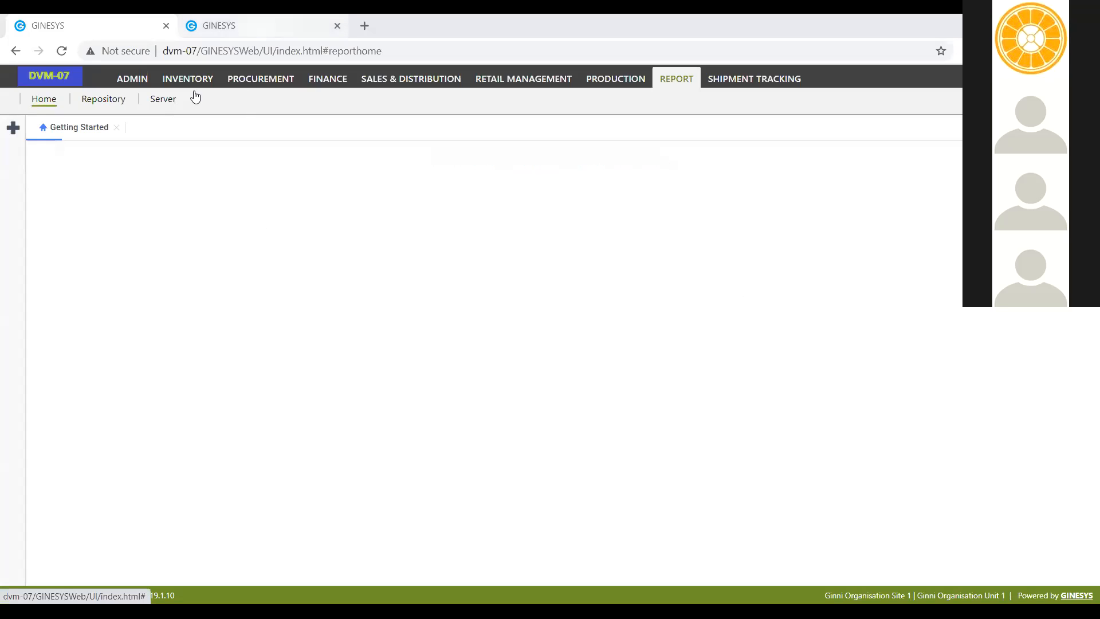
pyautogui.click(13, 151)
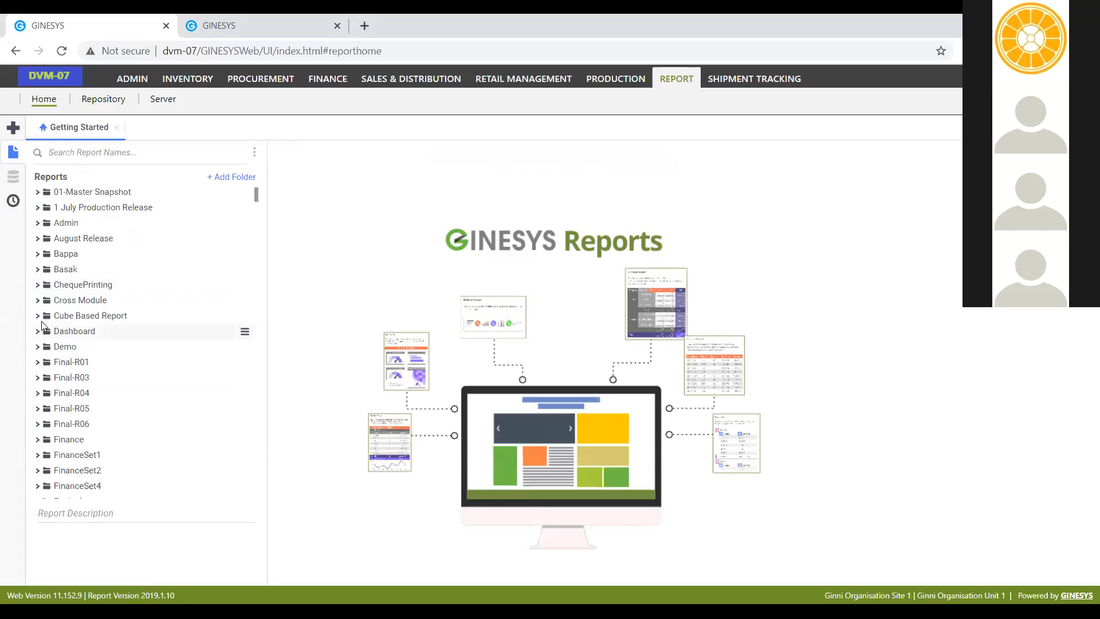
# Step: Open the Webinar GRC report from the Demo folder in the report designer
pyautogui.click(35, 351)
pyautogui.click(36, 347)
pyautogui.rightClick(86, 362)
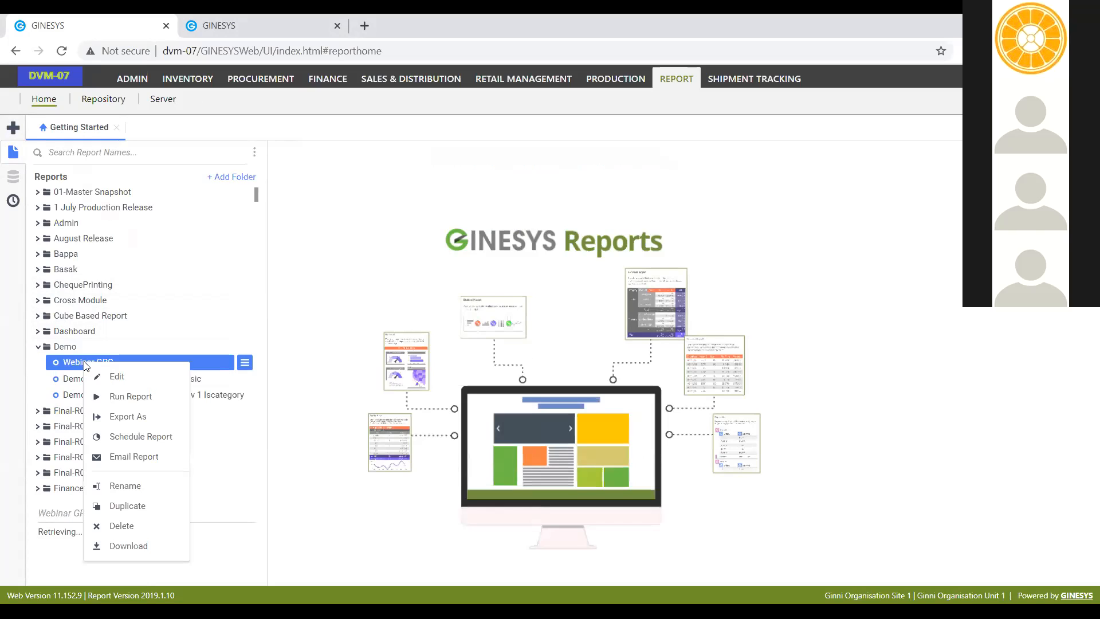
pyautogui.click(138, 395)
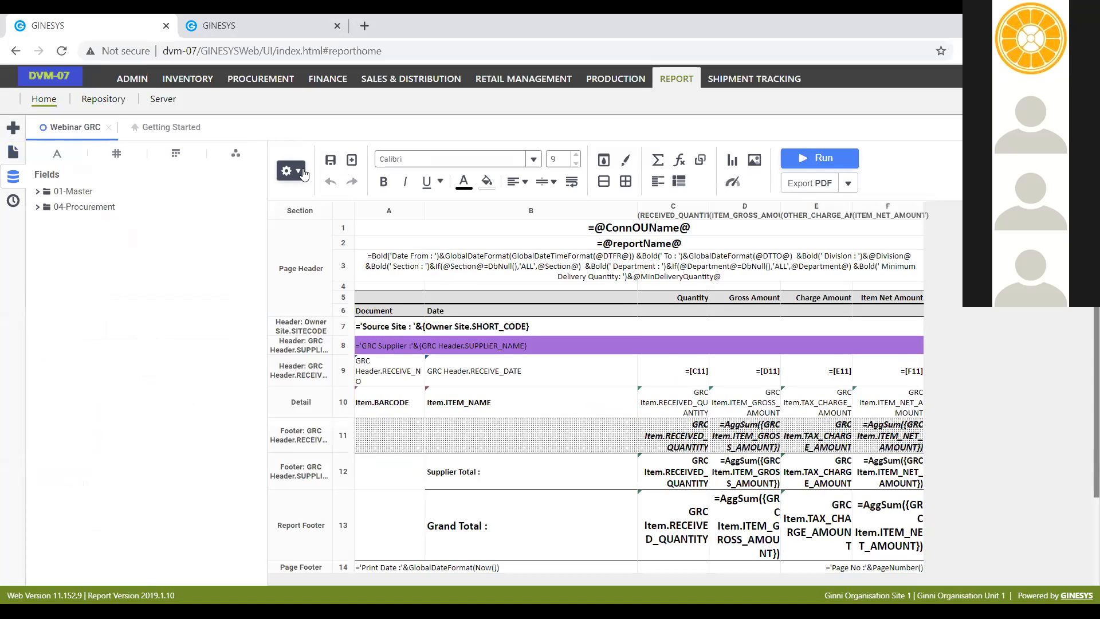
pyautogui.click(293, 171)
pyautogui.click(322, 277)
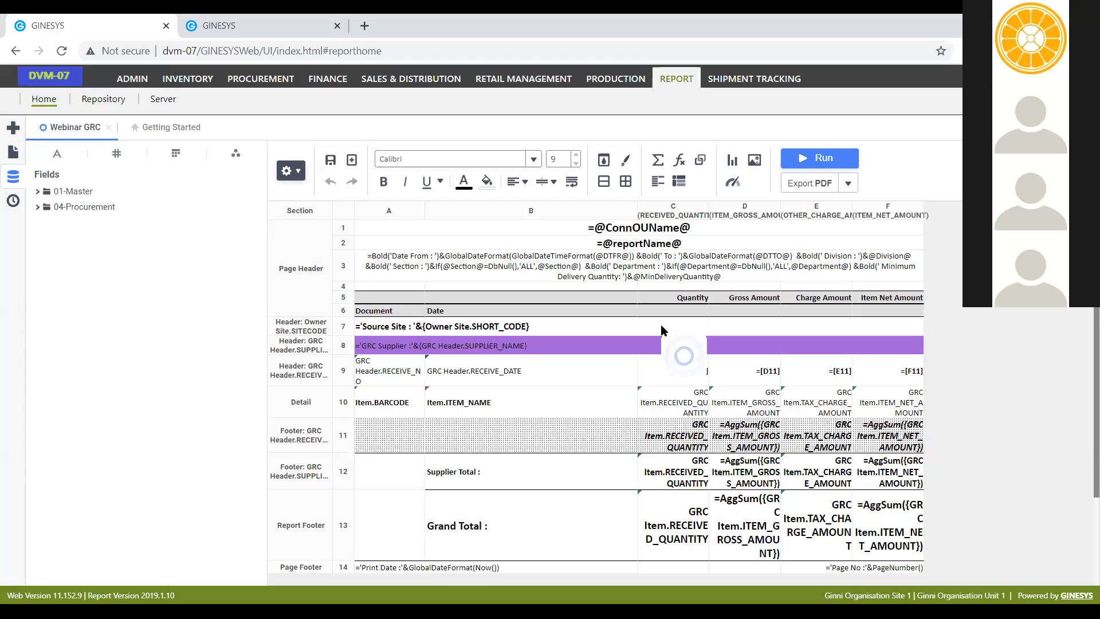
pyautogui.click(613, 472)
pyautogui.moveTo(758, 421); pyautogui.dragTo(648, 416)
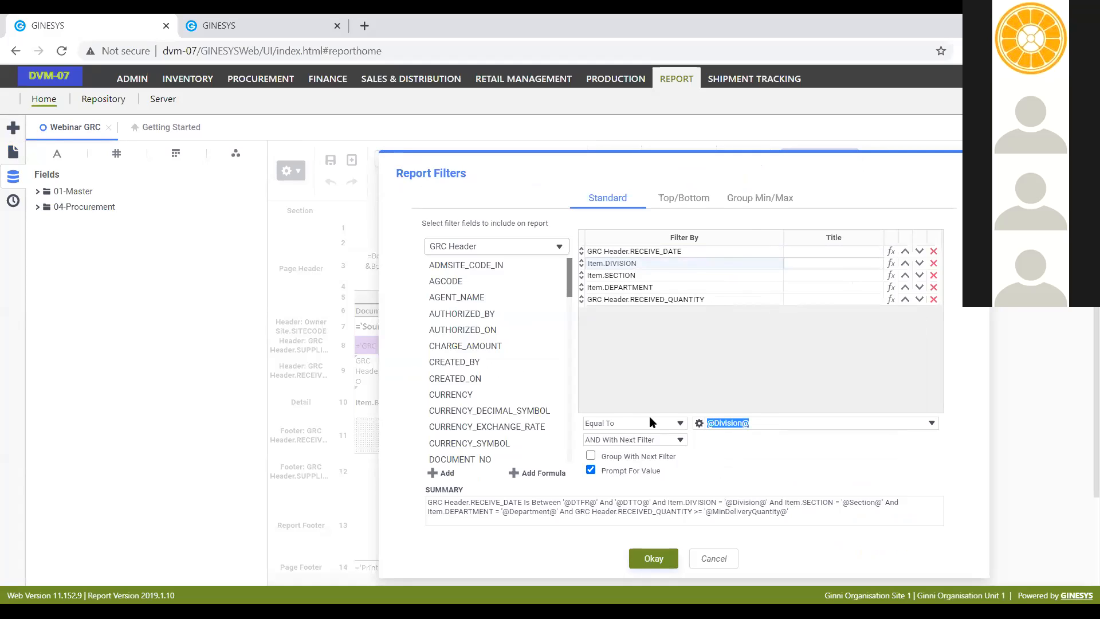
pyautogui.press('BackSpace')
pyautogui.click(626, 424)
pyautogui.click(611, 570)
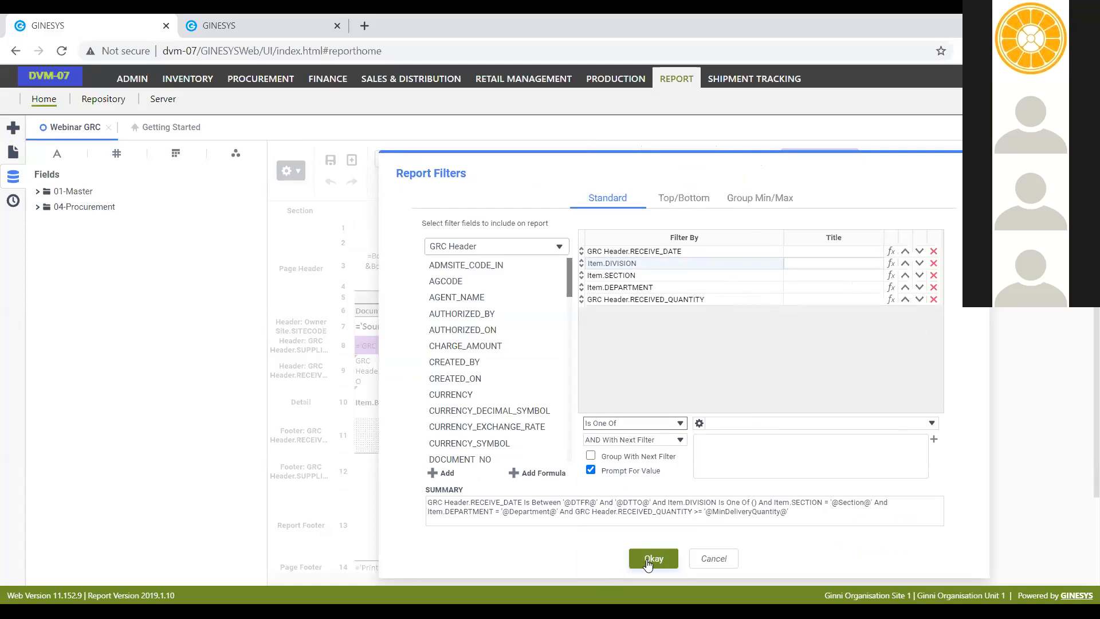
pyautogui.click(699, 423)
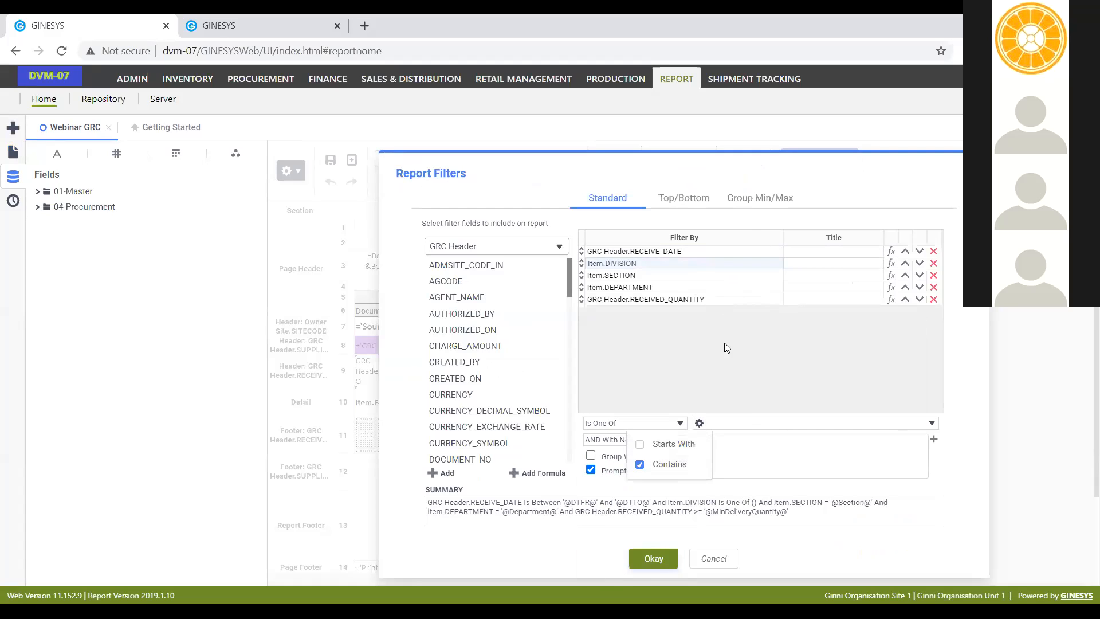
pyautogui.click(624, 275)
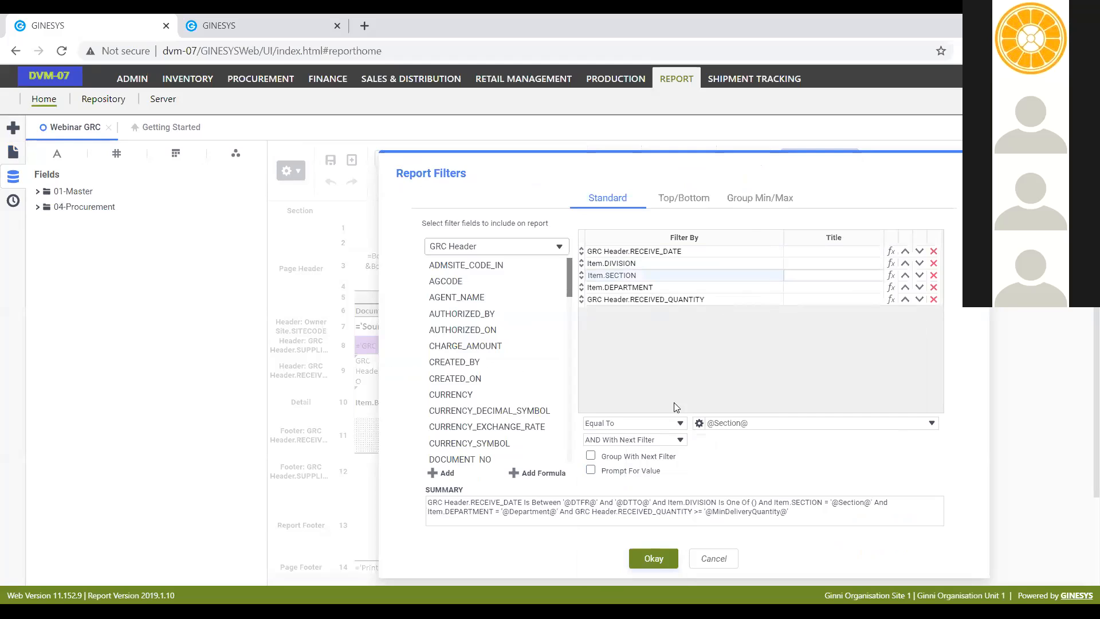
pyautogui.moveTo(781, 426); pyautogui.dragTo(663, 414)
pyautogui.press('BackSpace')
pyautogui.click(663, 424)
pyautogui.click(643, 546)
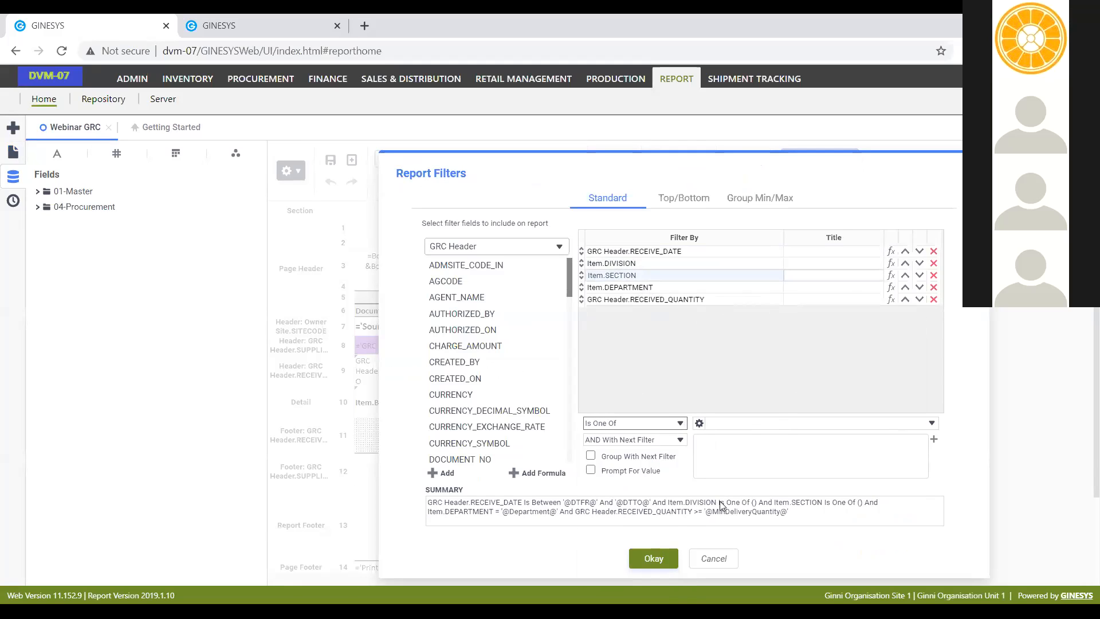
pyautogui.click(591, 470)
pyautogui.click(633, 287)
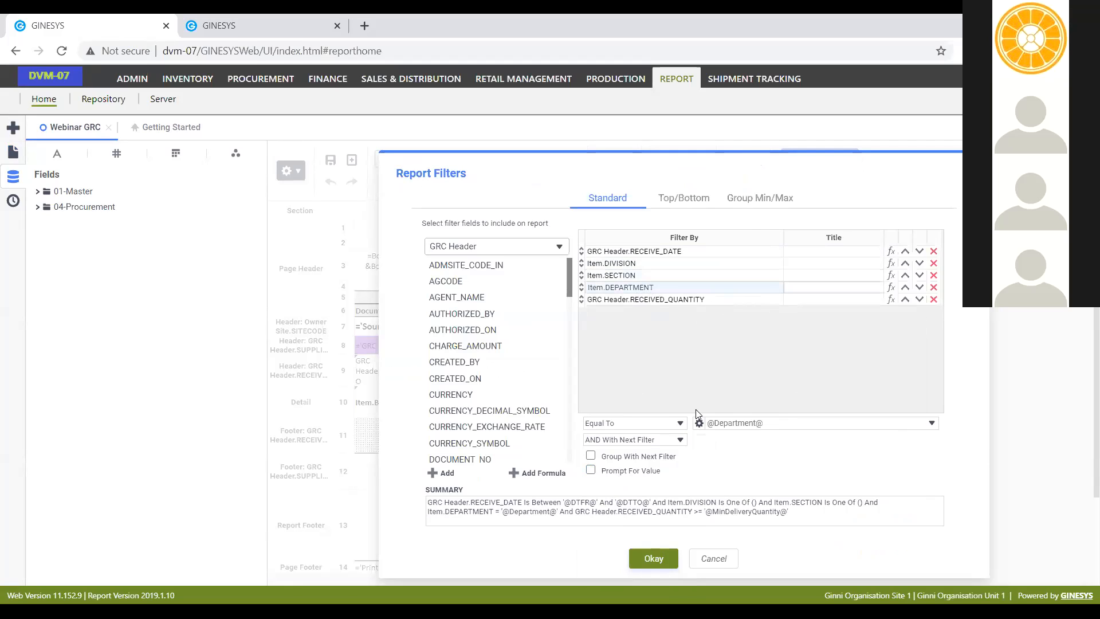
pyautogui.click(699, 423)
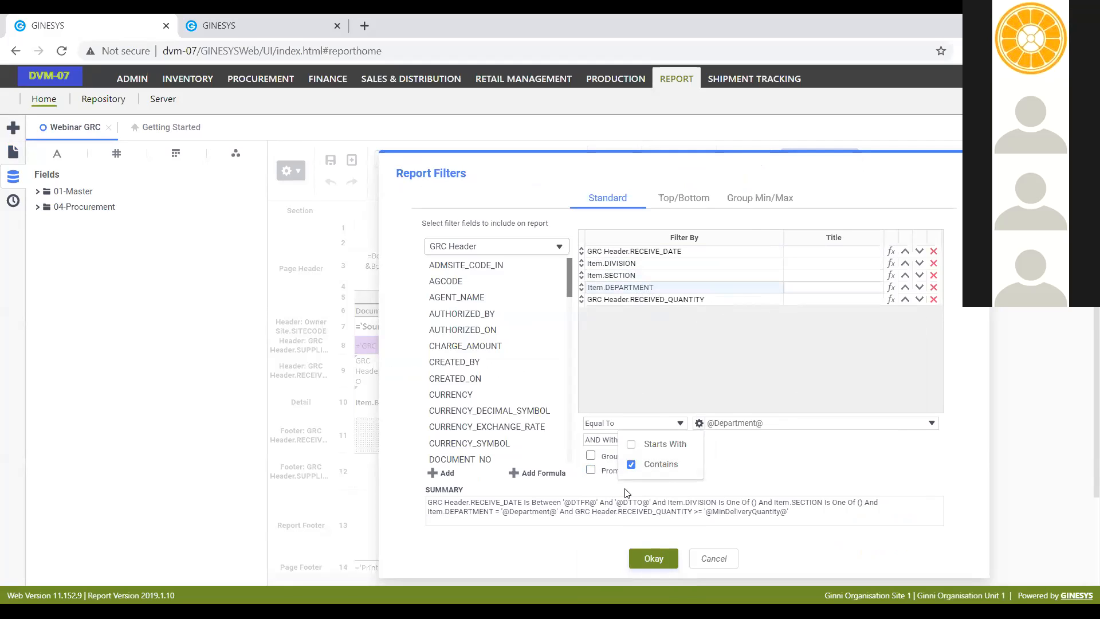
pyautogui.click(780, 440)
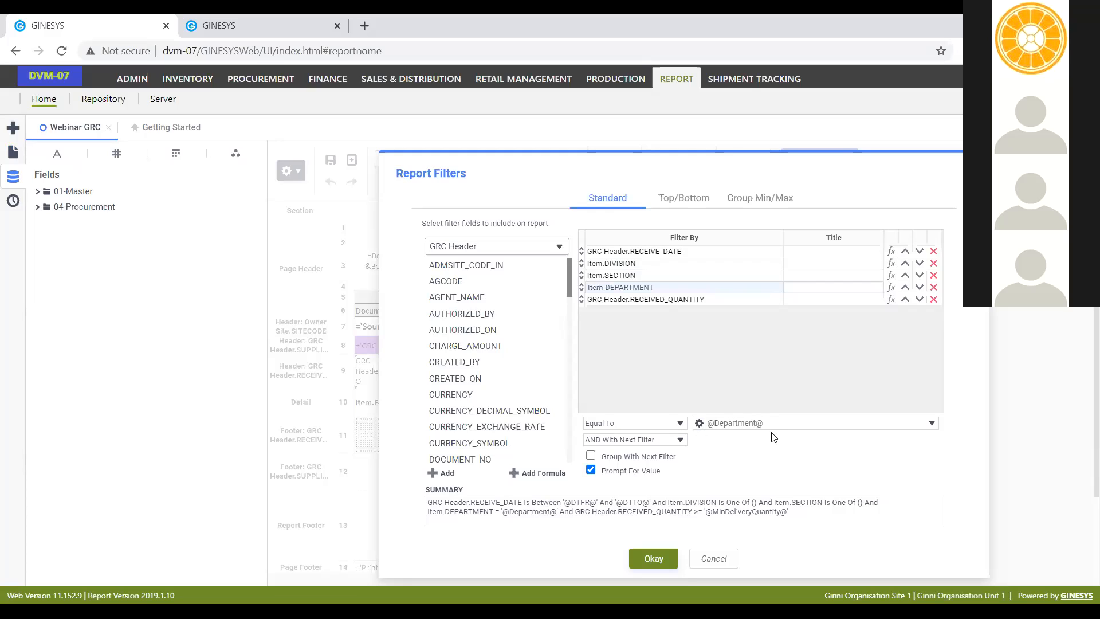
pyautogui.click(704, 427)
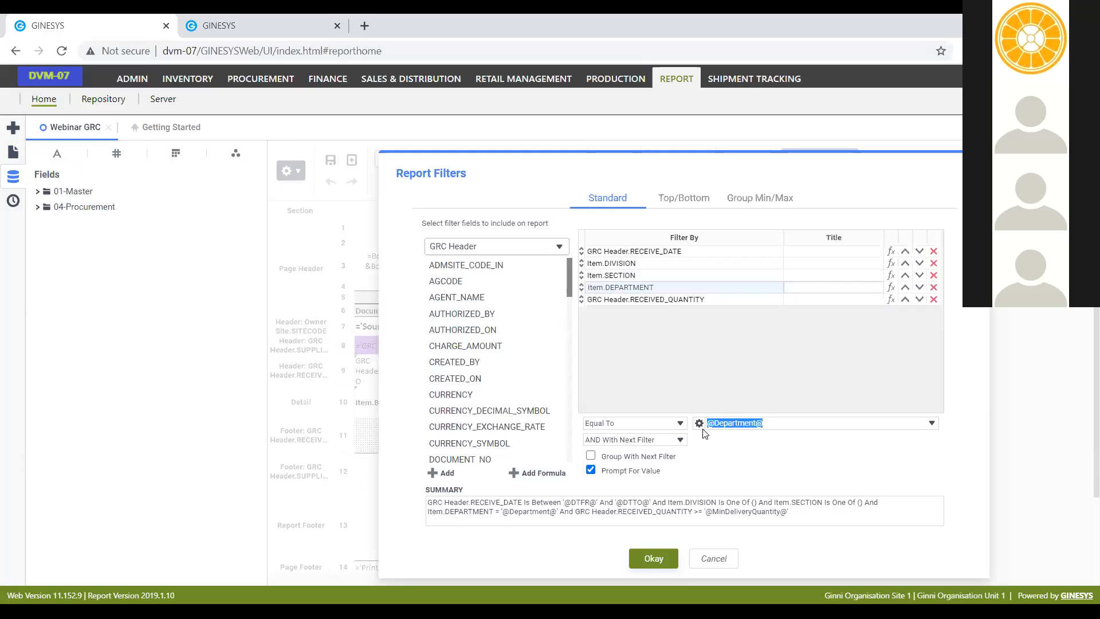
pyautogui.press('BackSpace')
# Step: Title the Item.DEPARTMENT, Item.DIVISION and Item.SECTION filters Department, Division and Section respectively
pyautogui.click(829, 287)
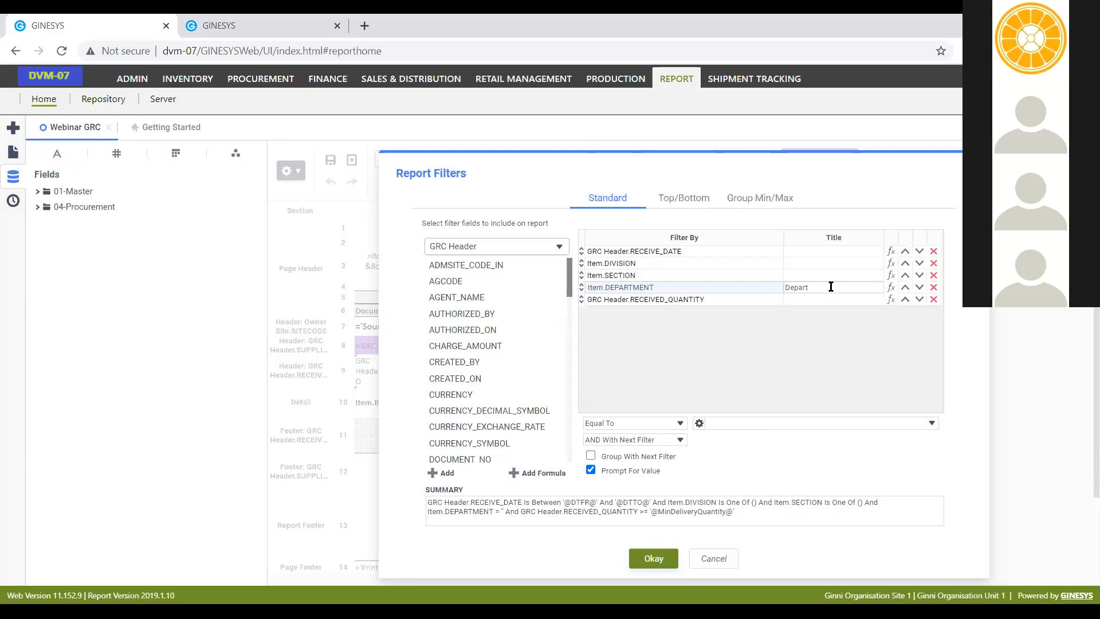
pyautogui.click(812, 267)
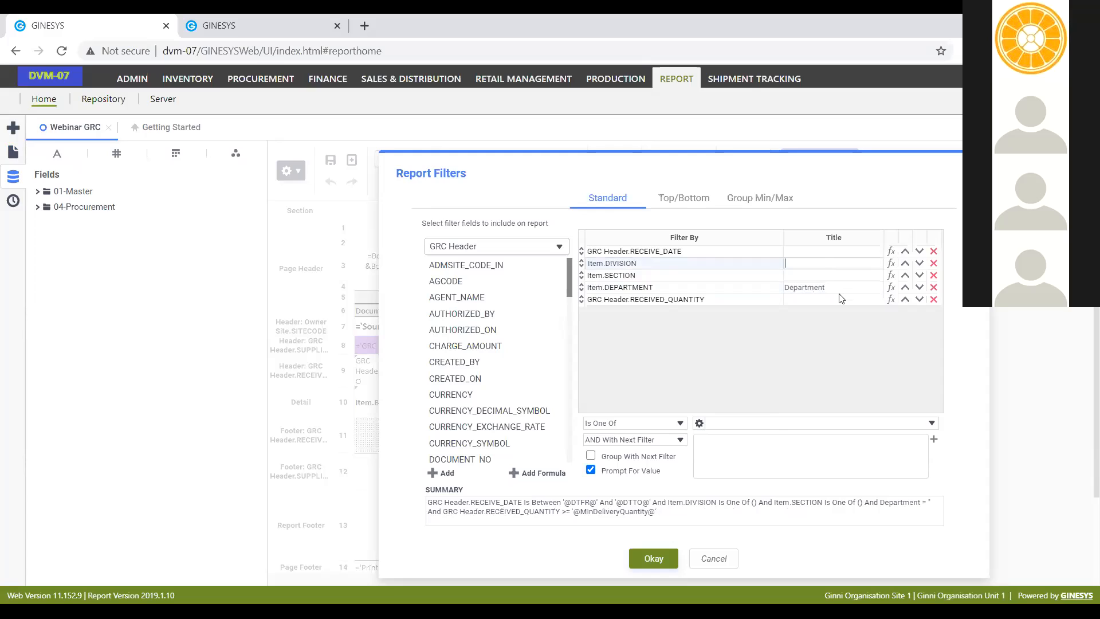
pyautogui.write('Division')
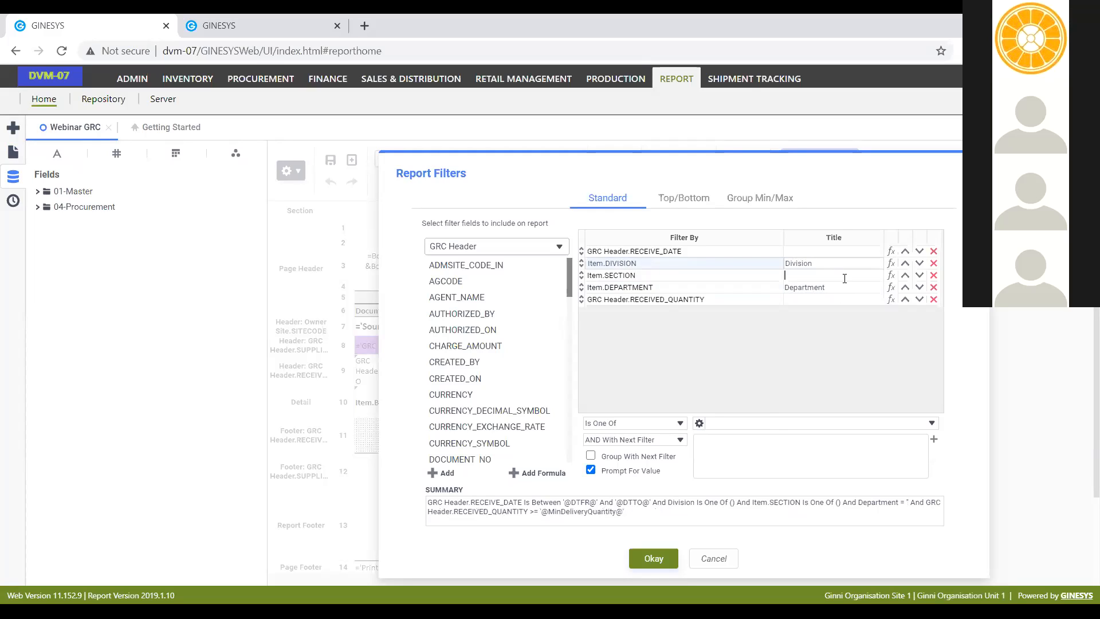
pyautogui.write('Section')
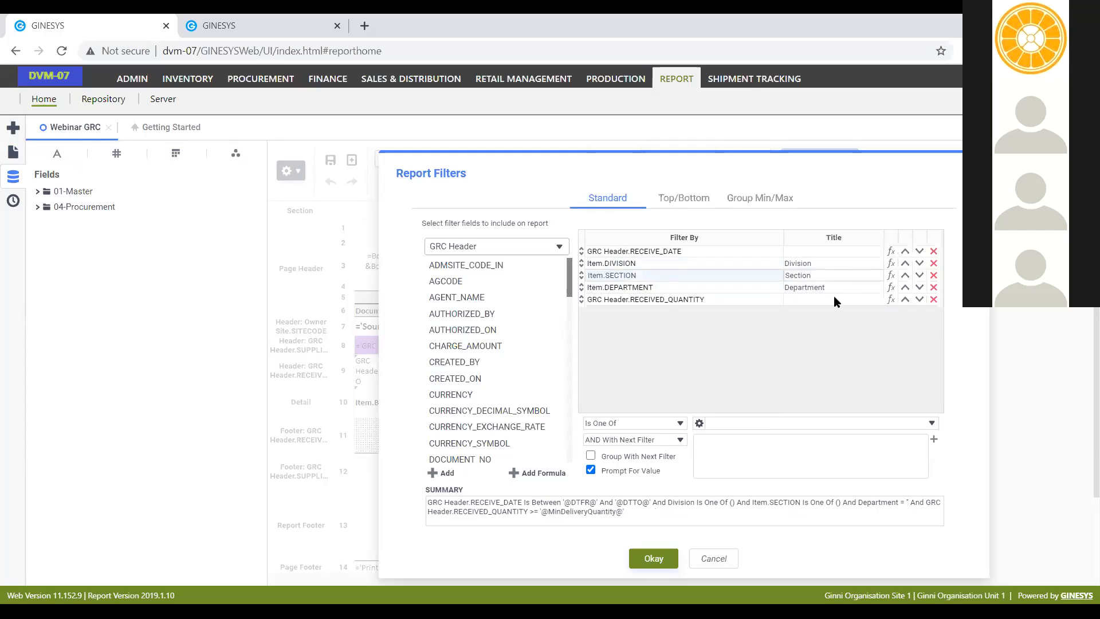
# Step: Apply the report filters and run the Webinar GRC report with its default parameters
pyautogui.moveTo(839, 165); pyautogui.dragTo(738, 165)
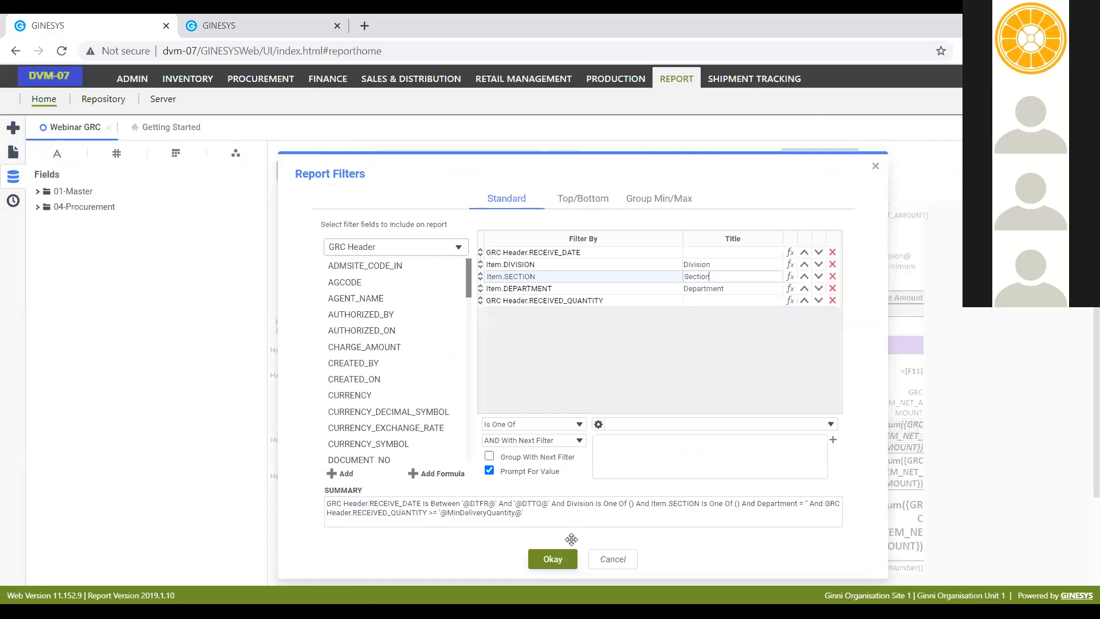
pyautogui.moveTo(572, 539); pyautogui.dragTo(961, 503)
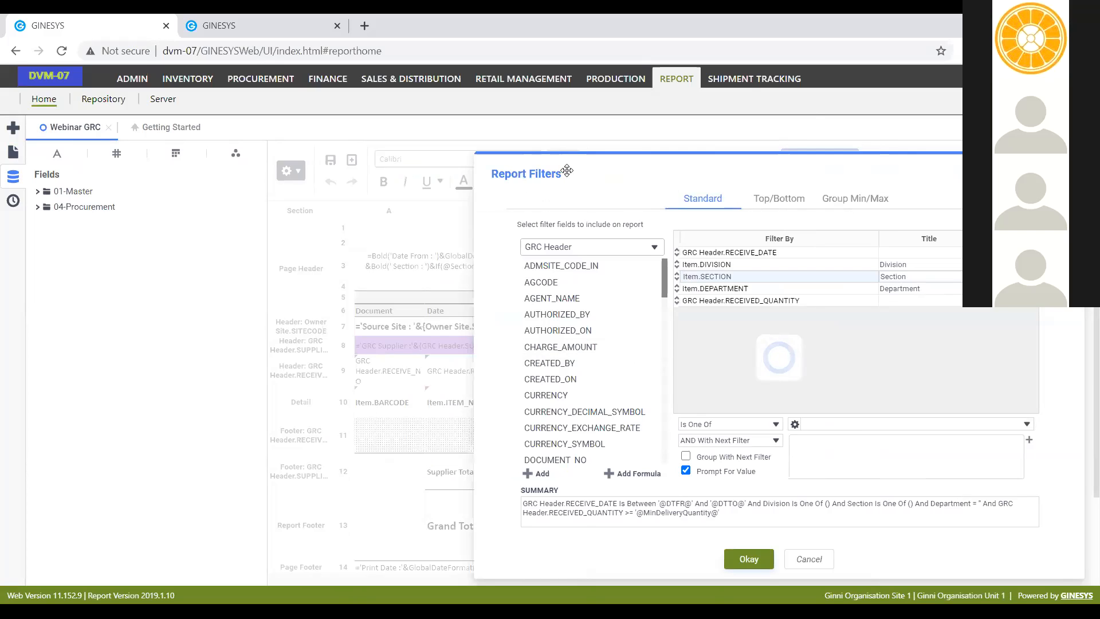
pyautogui.click(791, 160)
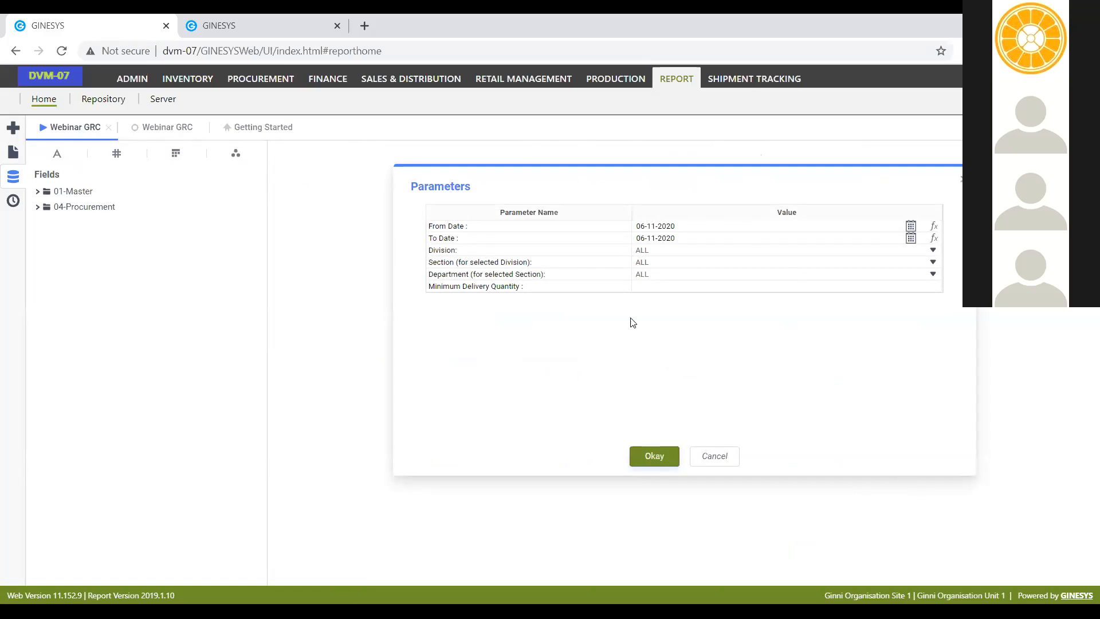
pyautogui.click(652, 456)
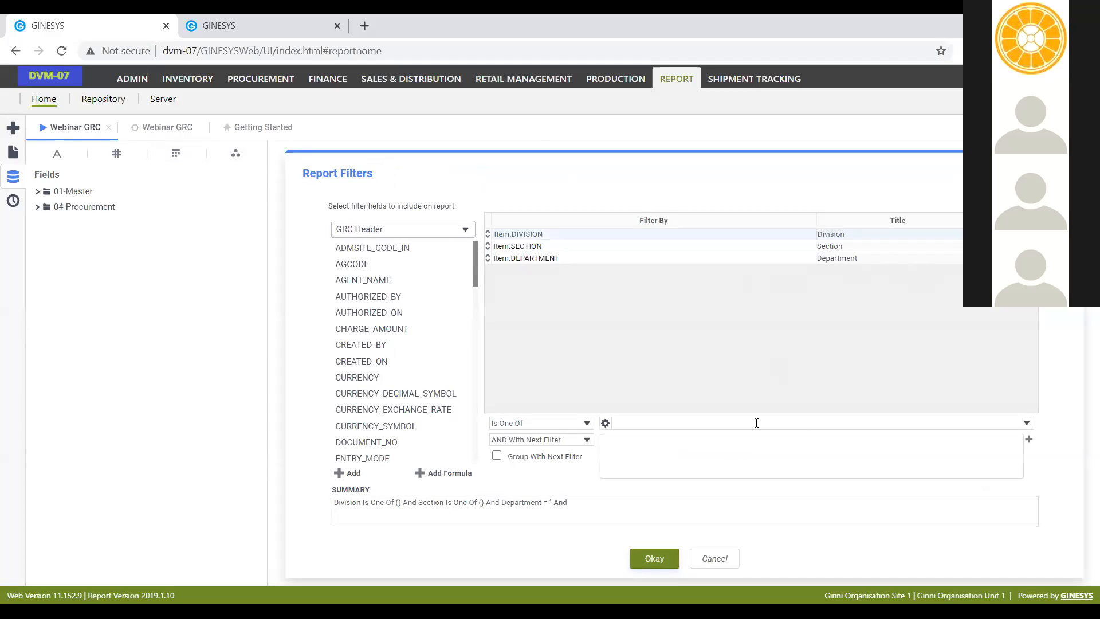
# Step: In the run-time filter prompt, select ACCESSORIES, FMCG-EDIBLE, KISSAN BAZAAR and MEN for the Division filter
pyautogui.click(1026, 424)
pyautogui.click(620, 435)
pyautogui.click(620, 448)
pyautogui.click(620, 490)
pyautogui.click(620, 516)
pyautogui.click(577, 467)
# Step: Select 43, FOOT WEAR, MENS and MENS-SHIRT as the values of the Section filter
pyautogui.click(543, 246)
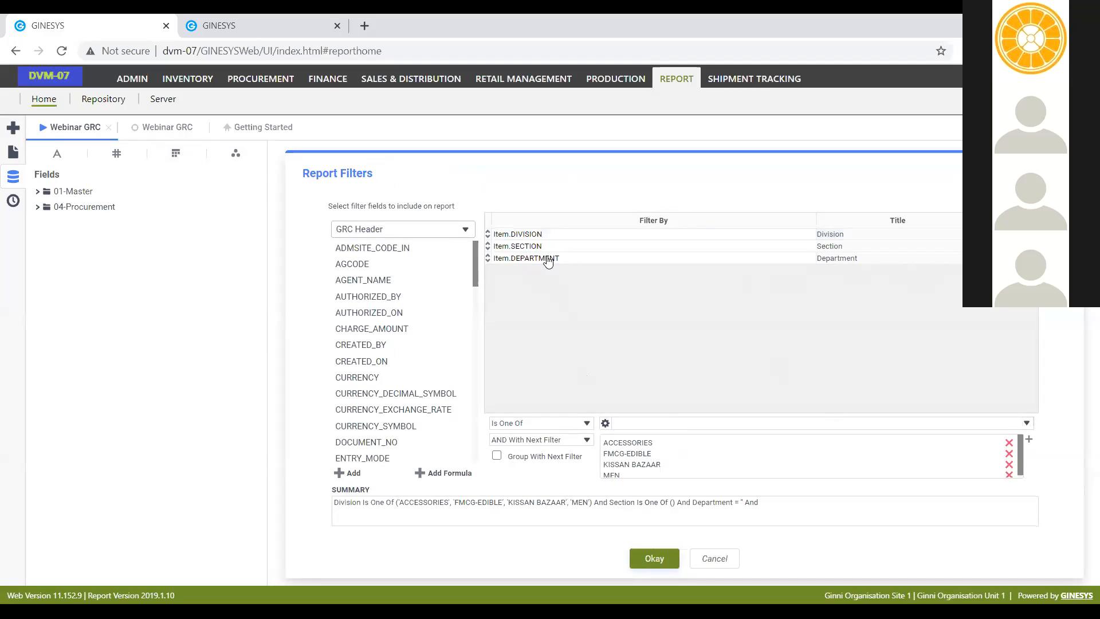
pyautogui.doubleClick(1028, 422)
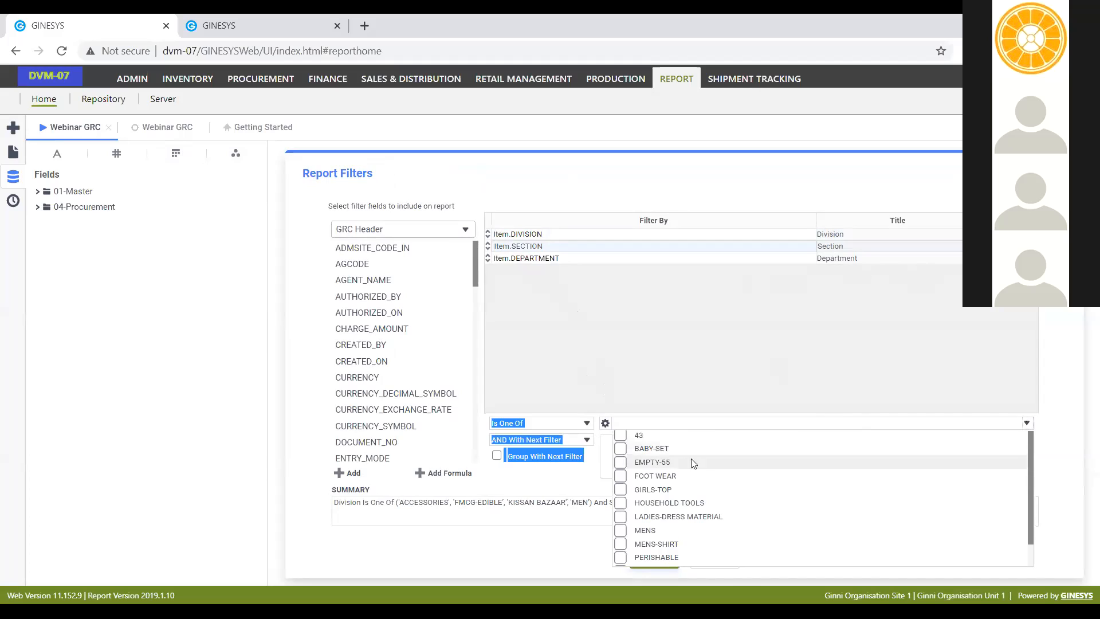
pyautogui.click(620, 435)
pyautogui.click(620, 476)
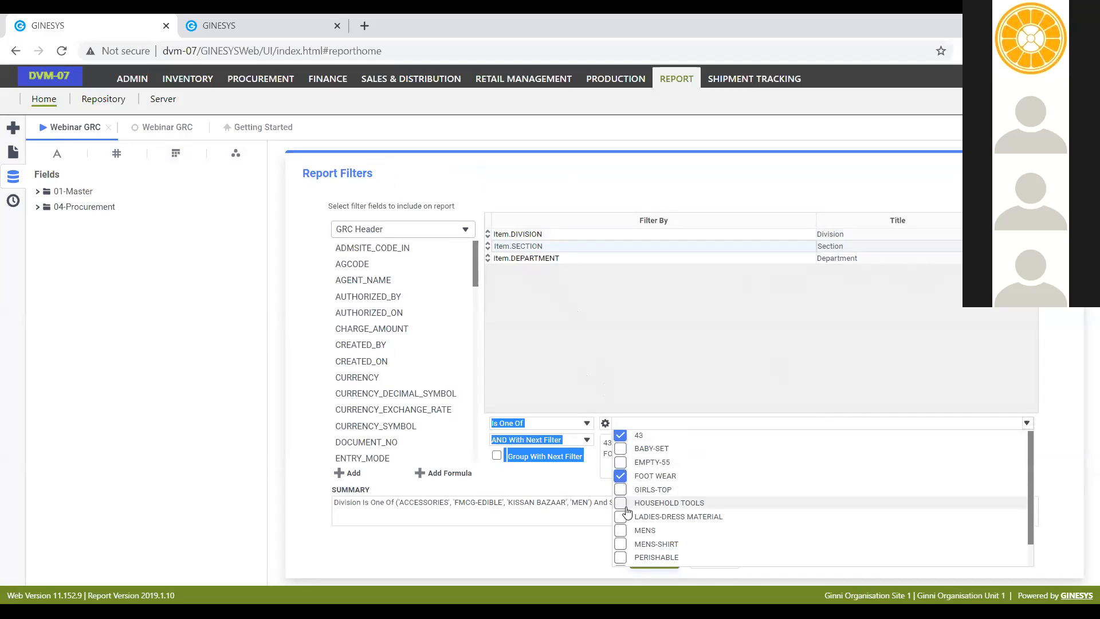
pyautogui.click(620, 530)
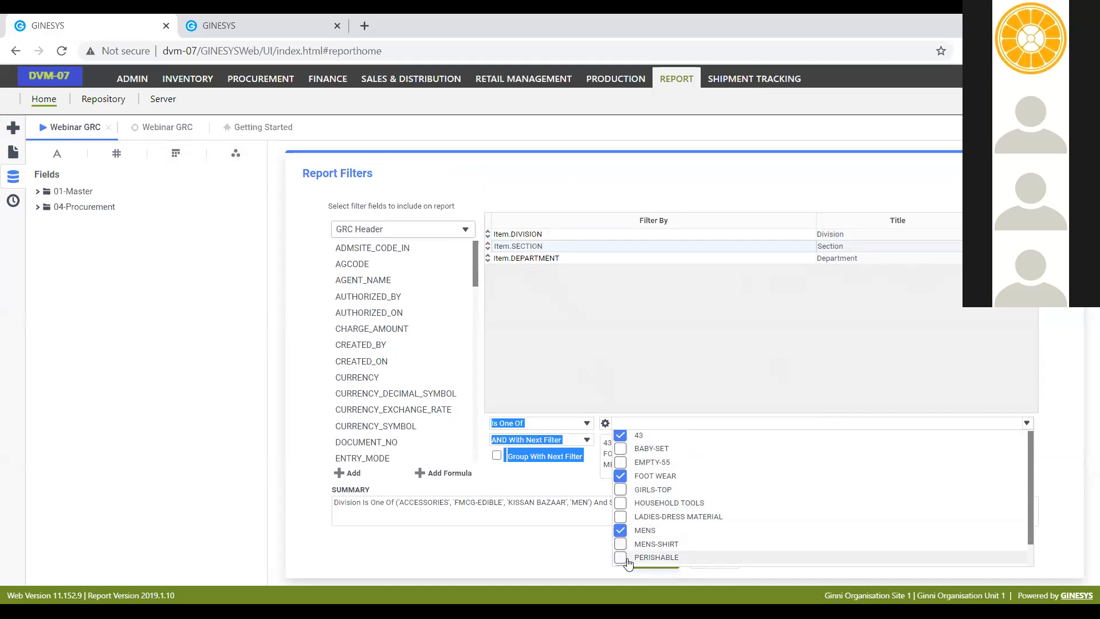
pyautogui.click(620, 544)
pyautogui.click(847, 410)
# Step: Set the Department filter to FLAKES, execute the report and dismiss the resulting message
pyautogui.click(1034, 427)
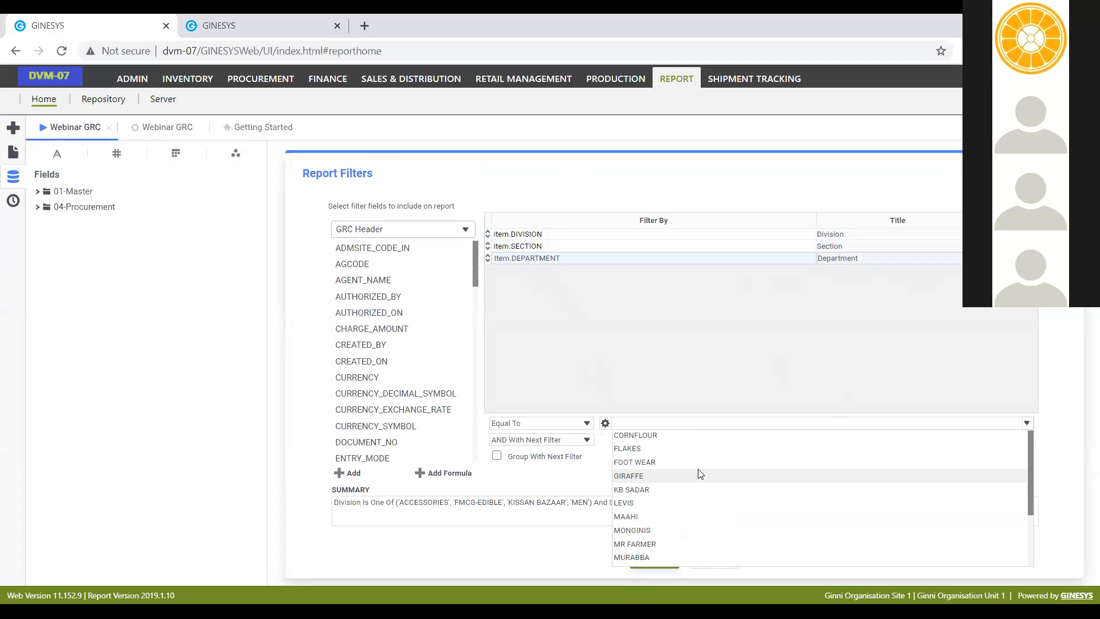
pyautogui.click(620, 450)
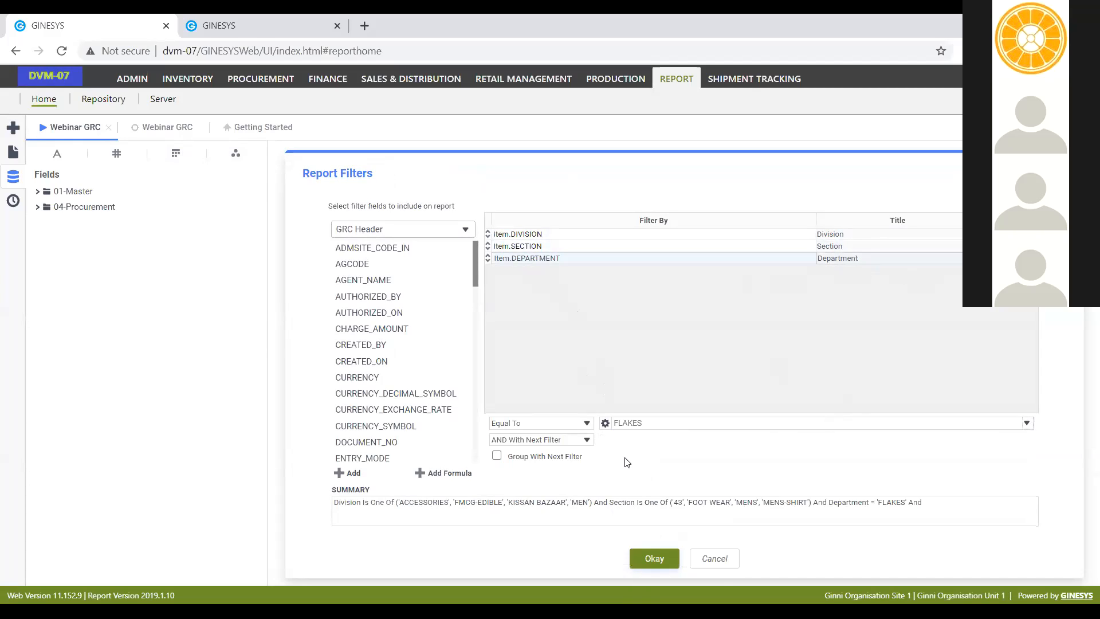
pyautogui.click(654, 559)
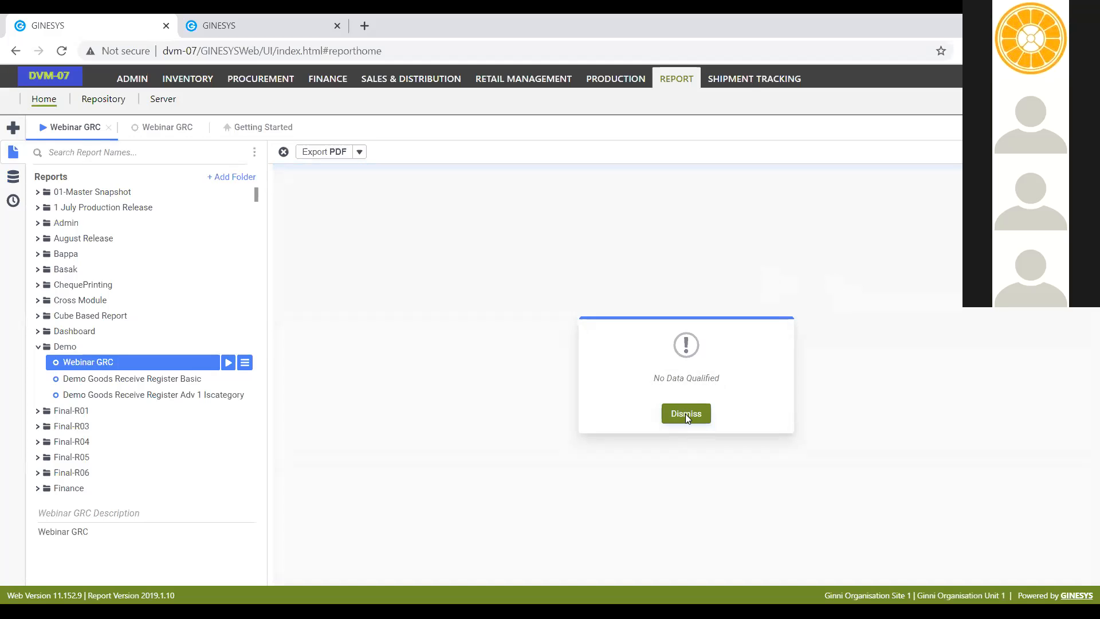
pyautogui.click(686, 413)
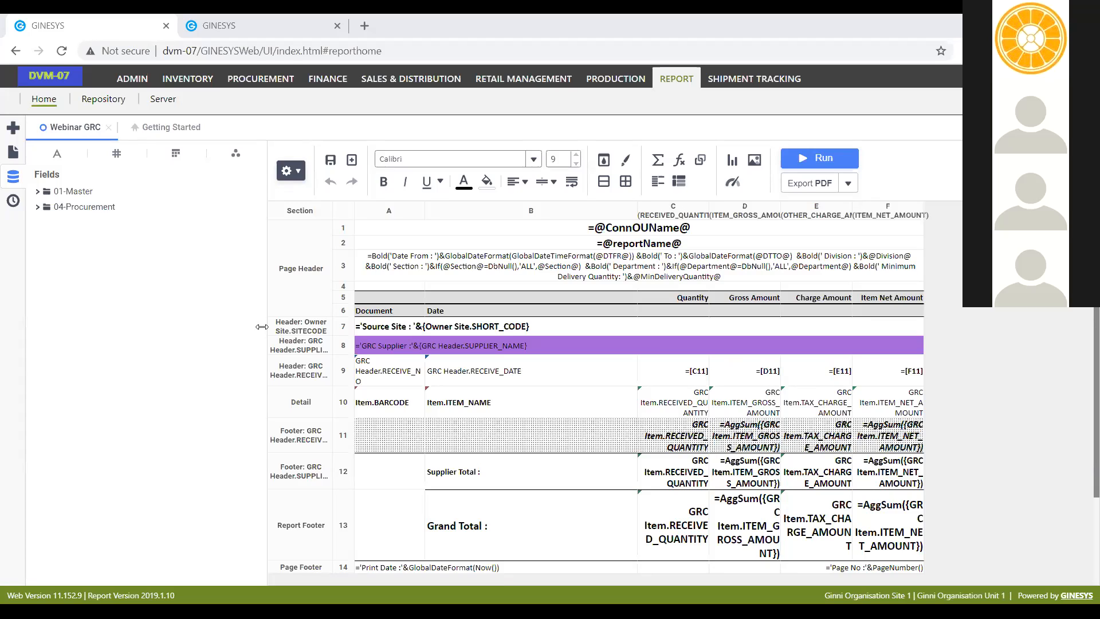
# Step: Examine the GRC Item fields available in the Goods Receive group of the 04-Procurement transactions
pyautogui.click(38, 206)
pyautogui.click(47, 222)
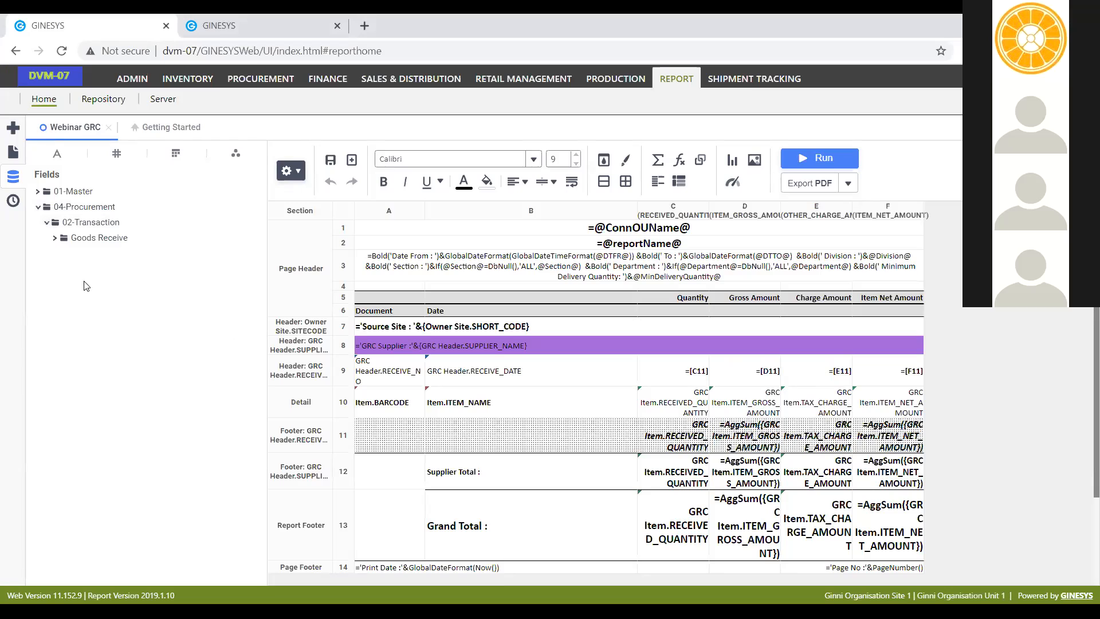
pyautogui.click(55, 237)
pyautogui.click(63, 269)
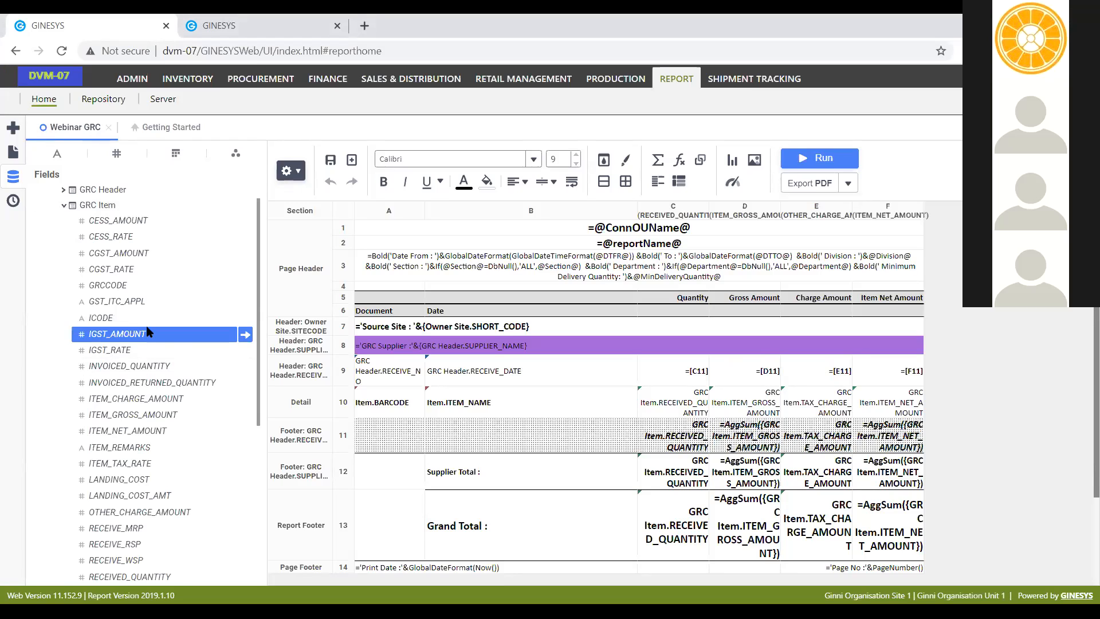
pyautogui.scroll(-1, 148, 333)
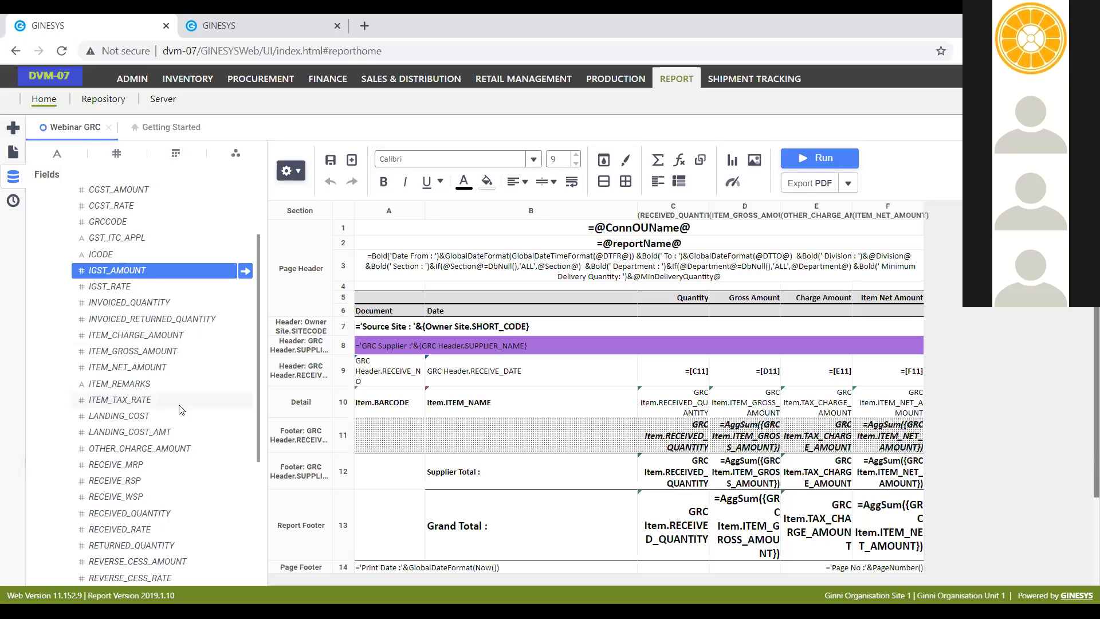
pyautogui.scroll(2, 180, 409)
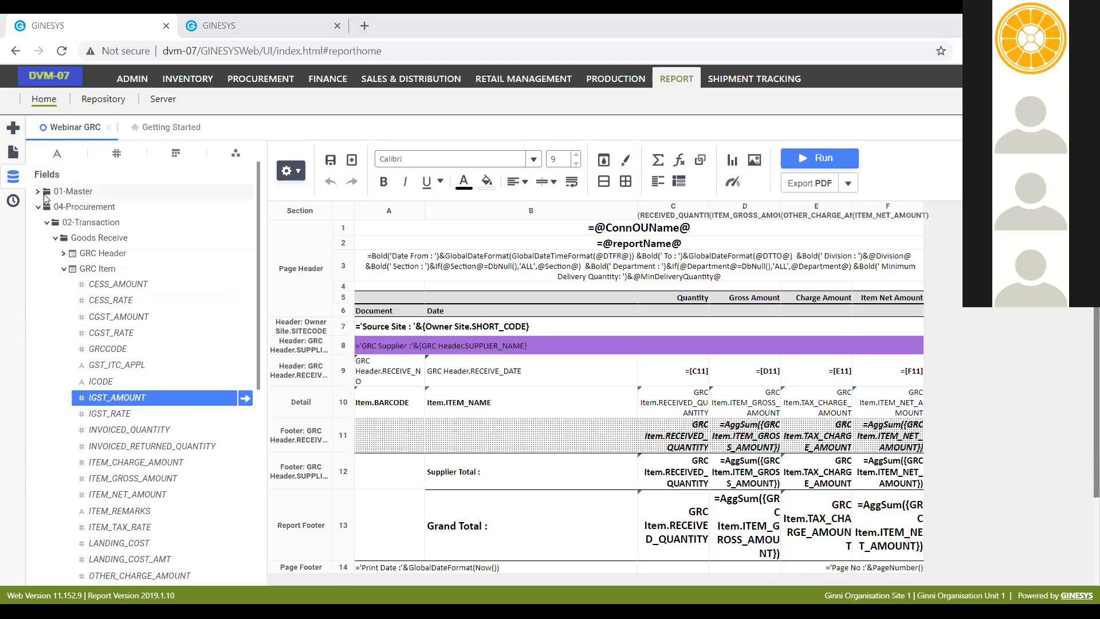
pyautogui.scroll(-3, 199, 382)
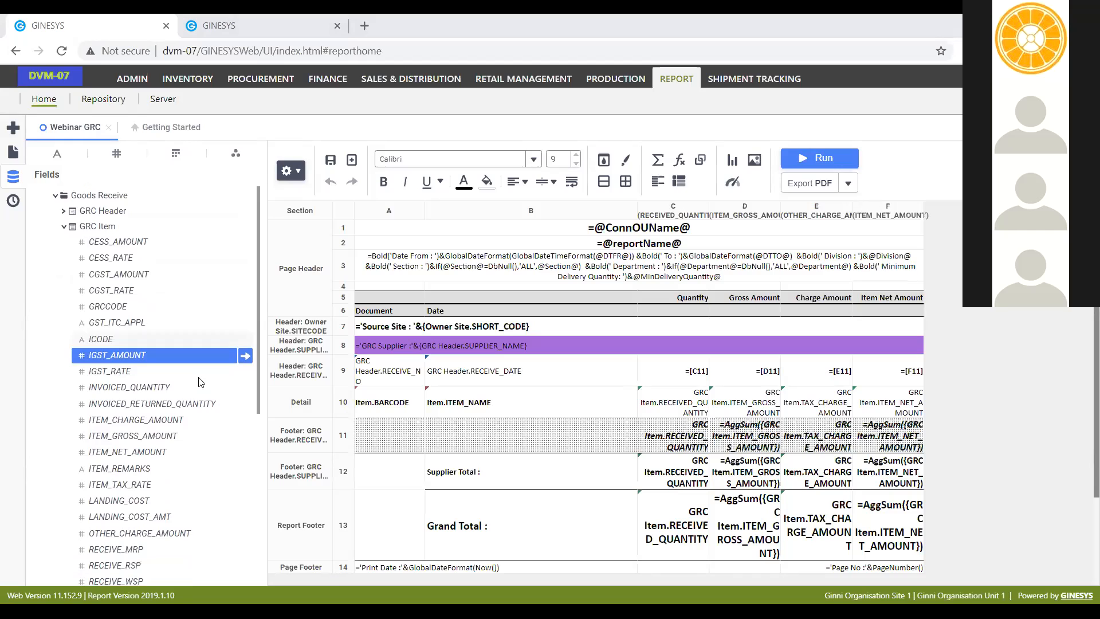
pyautogui.scroll(-1, 198, 383)
pyautogui.scroll(-3, 200, 384)
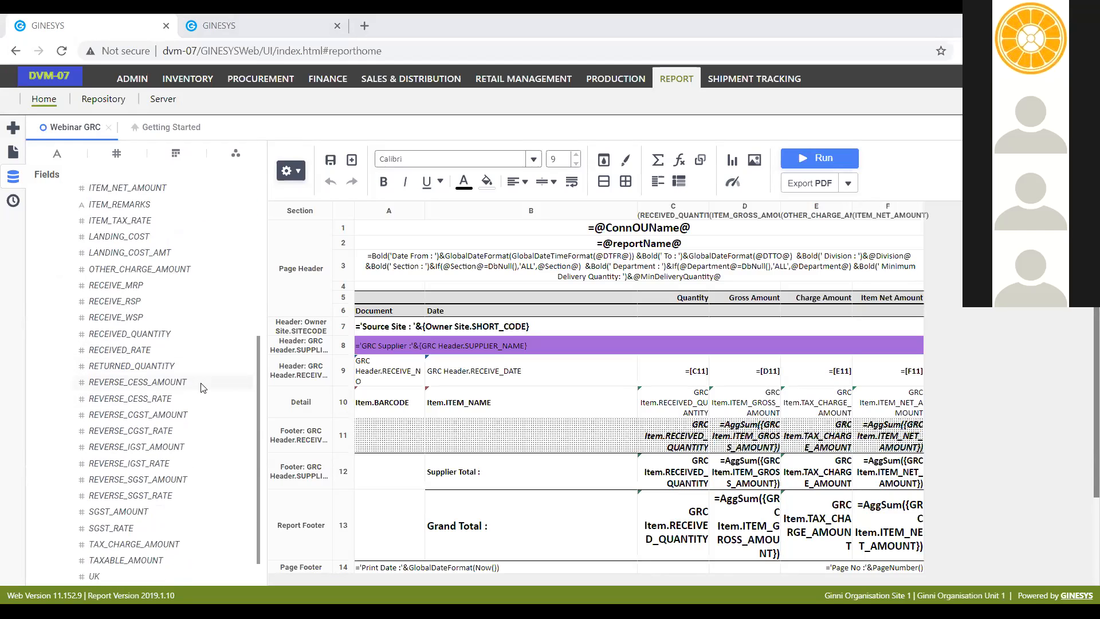
pyautogui.scroll(12, 200, 388)
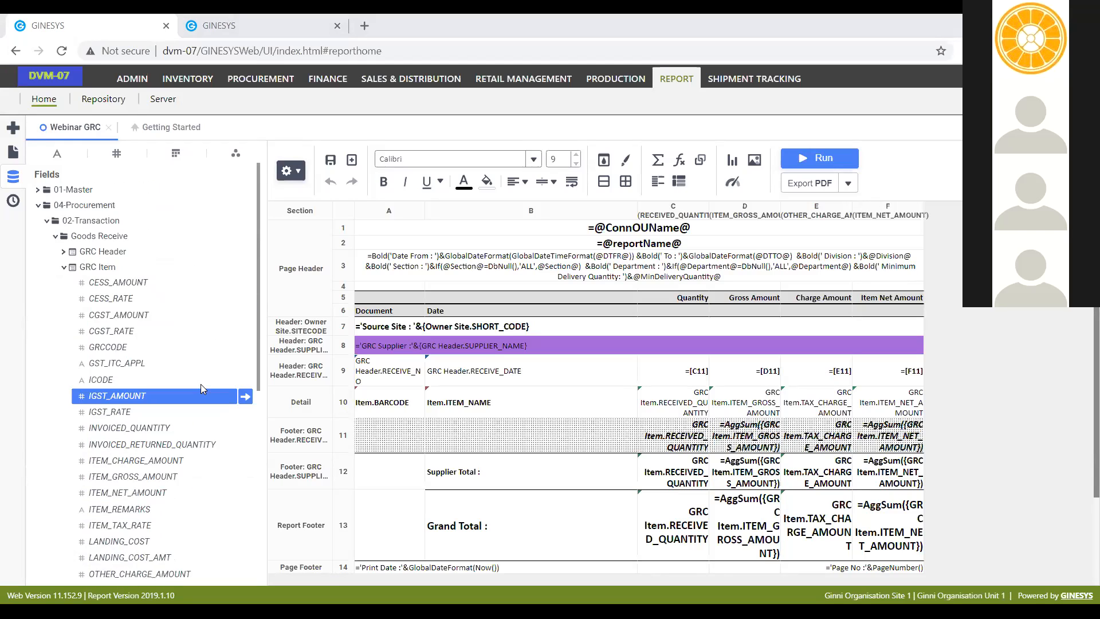
# Step: Locate HSN_CODE among the Item fields of 01-Master and look through the remaining Item fields
pyautogui.click(39, 190)
pyautogui.click(47, 205)
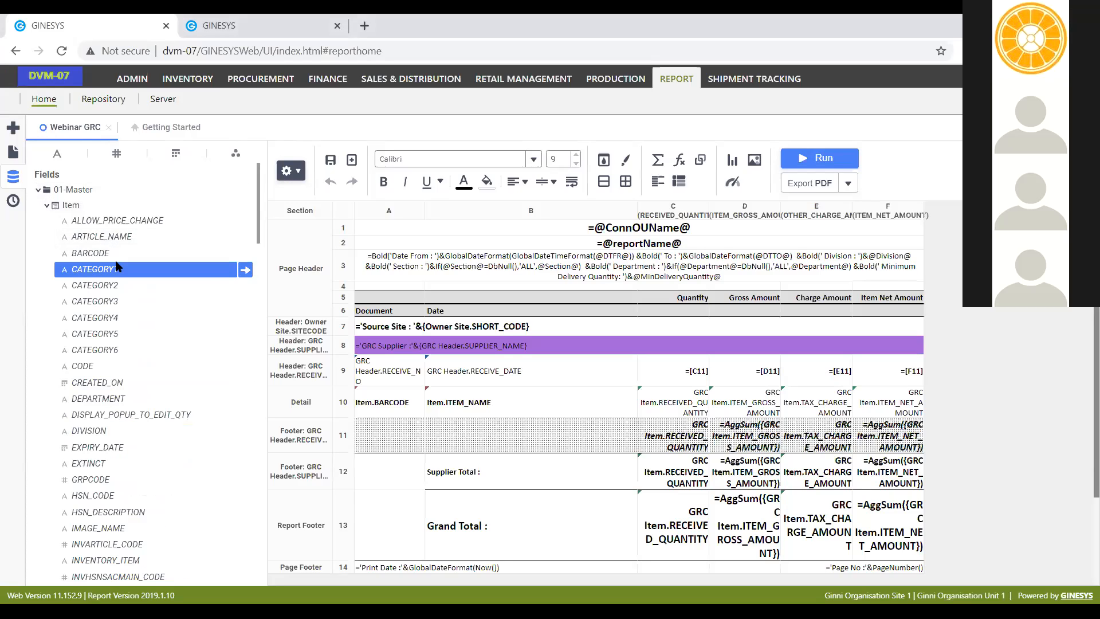
pyautogui.press('h')
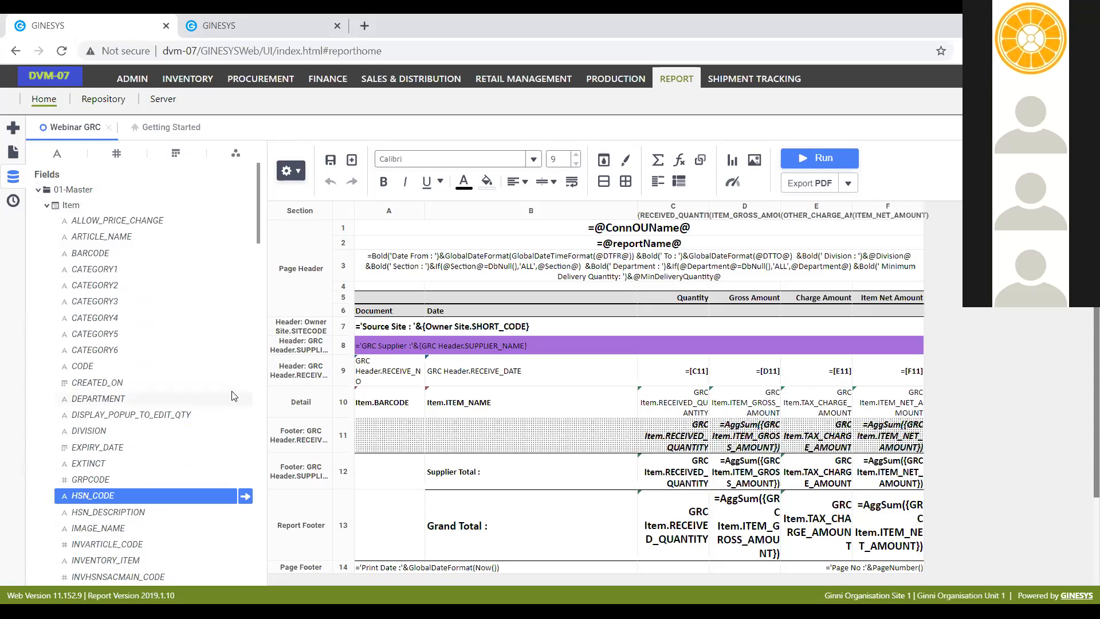
pyautogui.scroll(-2, 216, 404)
pyautogui.scroll(-12, 217, 403)
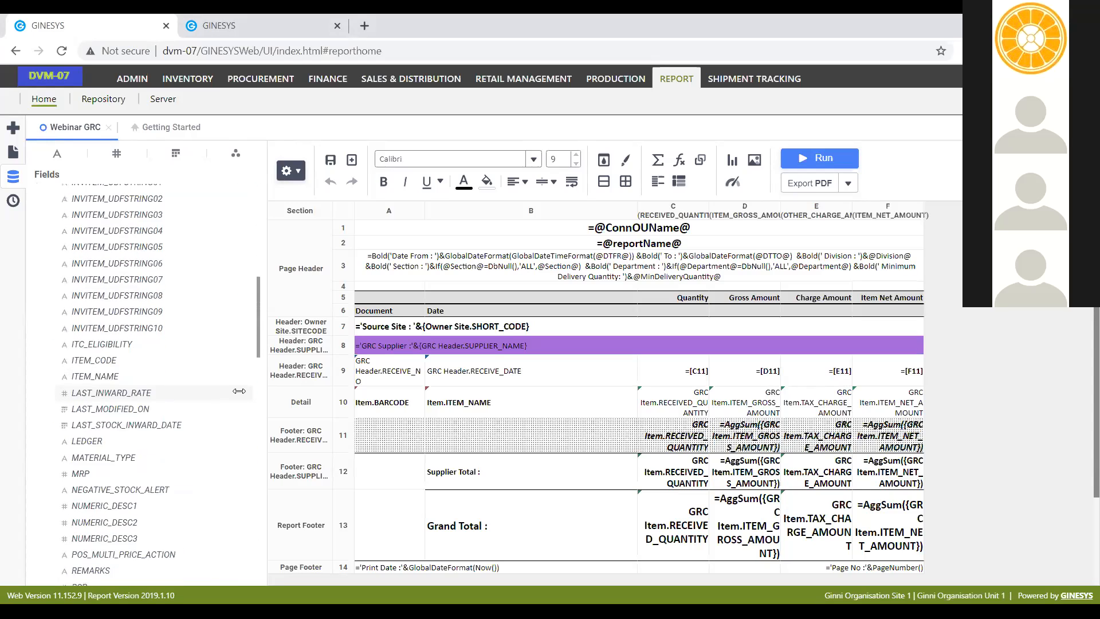